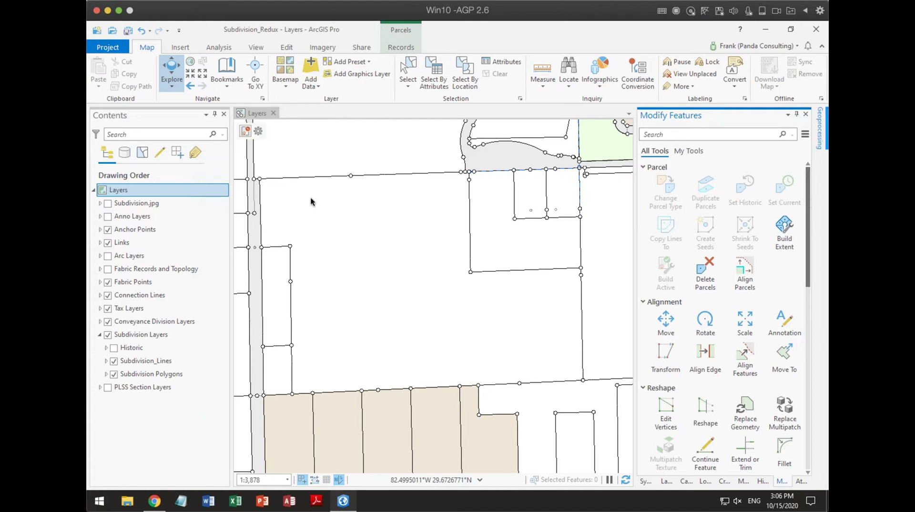
- Turn off ground-to-grid corrections and display the Subdivision.jpg plat image over the parcels
{"action": "left_click", "coordinate": [340, 477]}
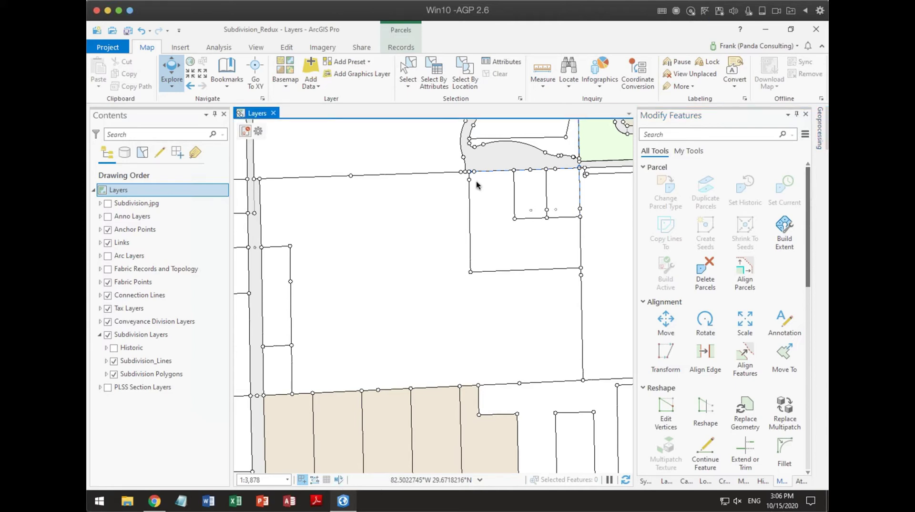
{"action": "left_click", "coordinate": [108, 204]}
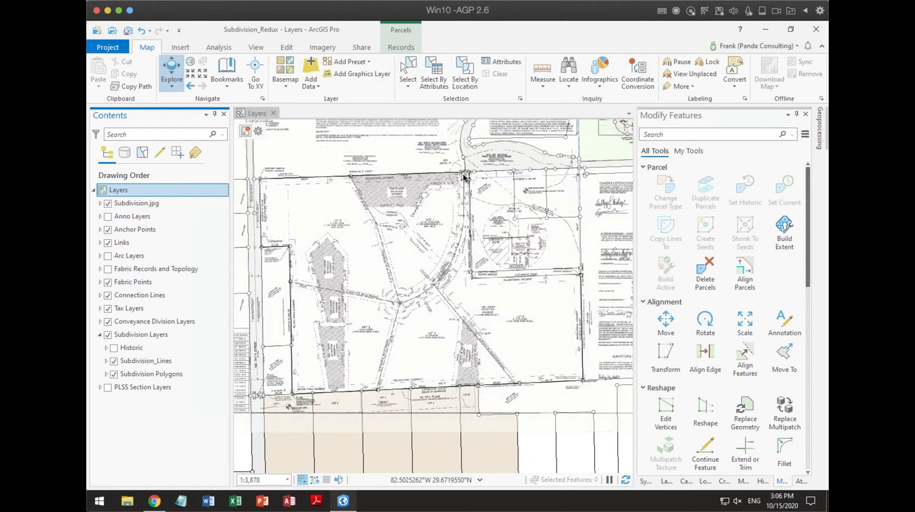
{"action": "scroll", "coordinate": [464, 175], "scroll_direction": "up", "scroll_amount": 5}
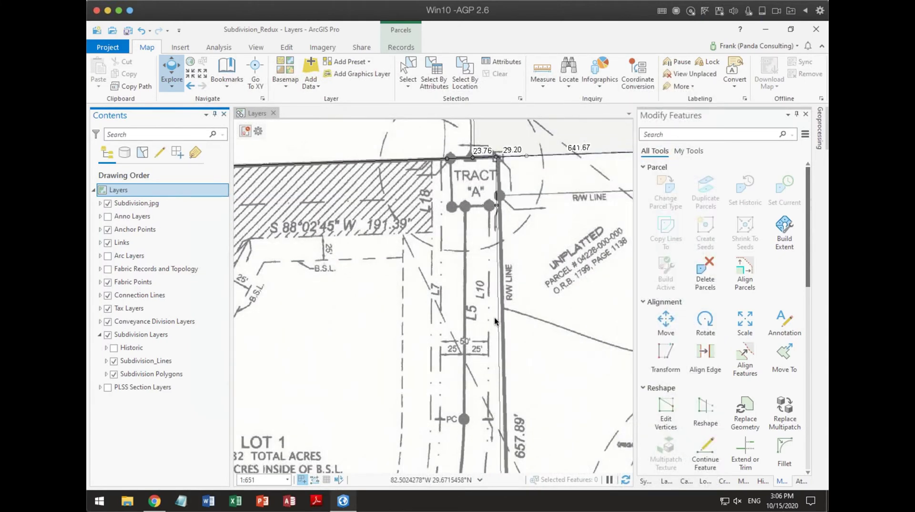
{"action": "scroll", "coordinate": [487, 273], "scroll_direction": "down", "scroll_amount": 4}
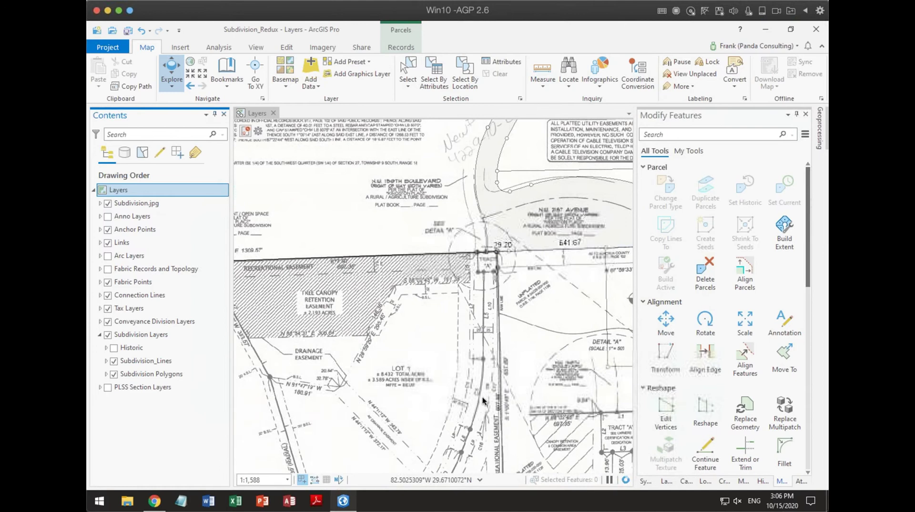
{"action": "scroll", "coordinate": [456, 402], "scroll_direction": "down", "scroll_amount": 4}
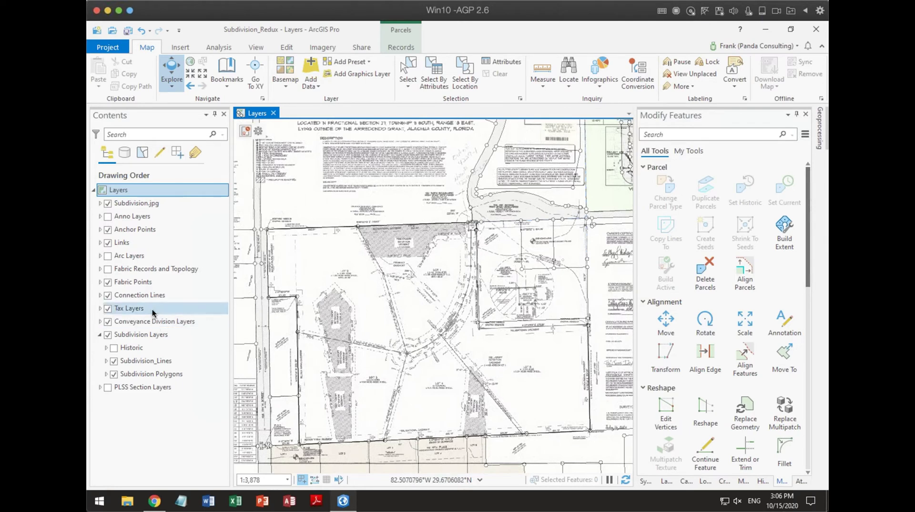
- Review the lot and unit type symbols of Conveyance Division Polygons within the Conveyance Division Layers group
{"action": "left_click", "coordinate": [100, 321]}
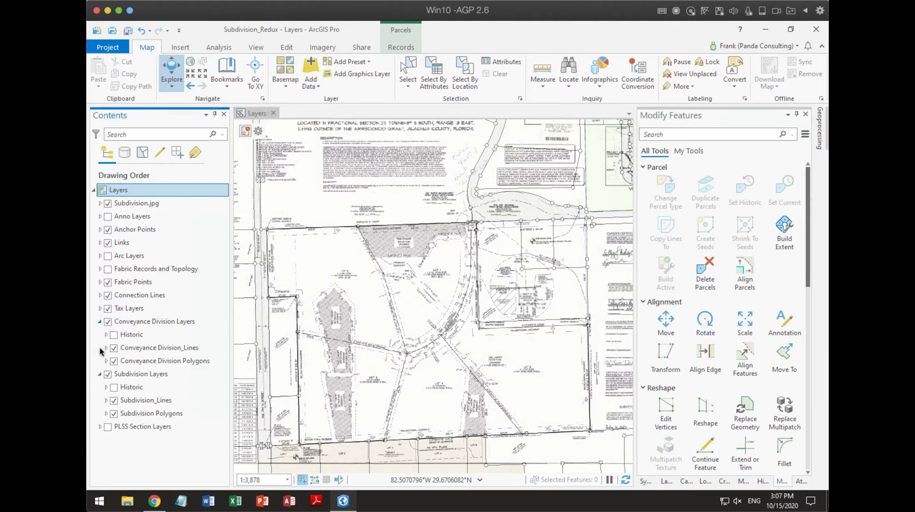
{"action": "left_click", "coordinate": [106, 361]}
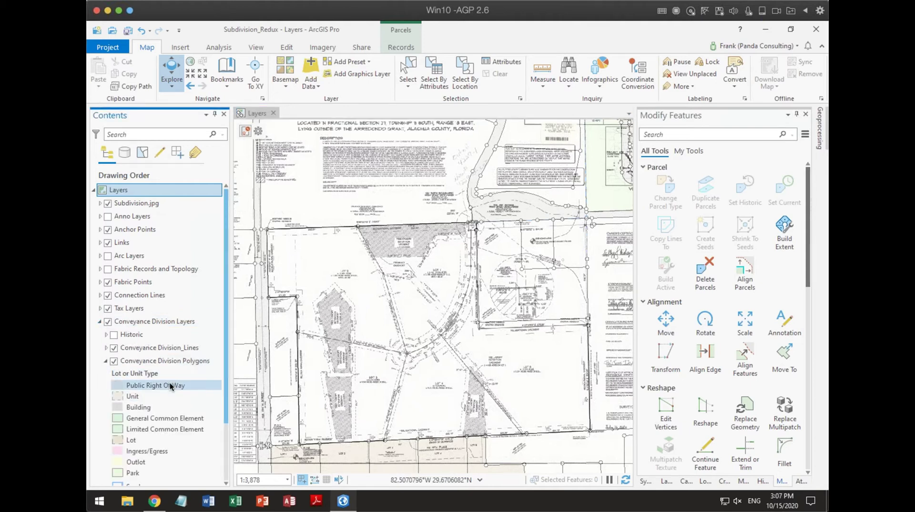
{"action": "left_click", "coordinate": [106, 361]}
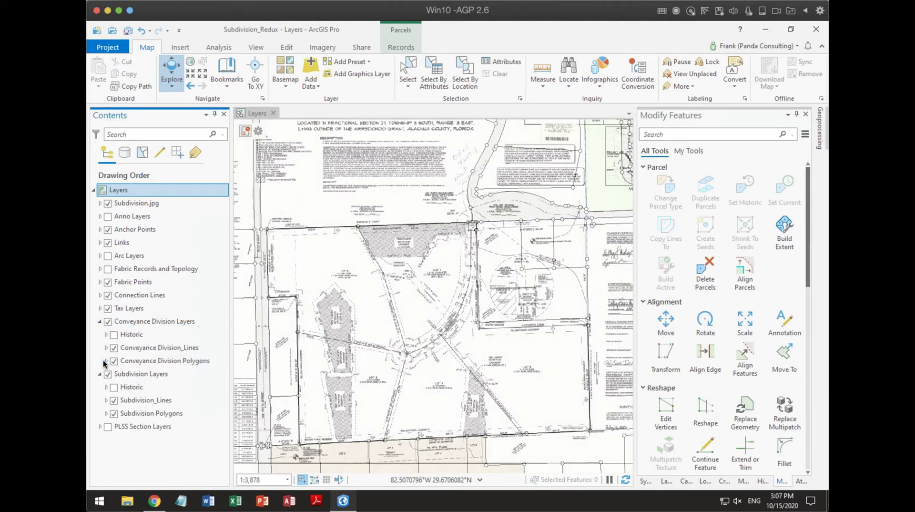
{"action": "left_click", "coordinate": [100, 322]}
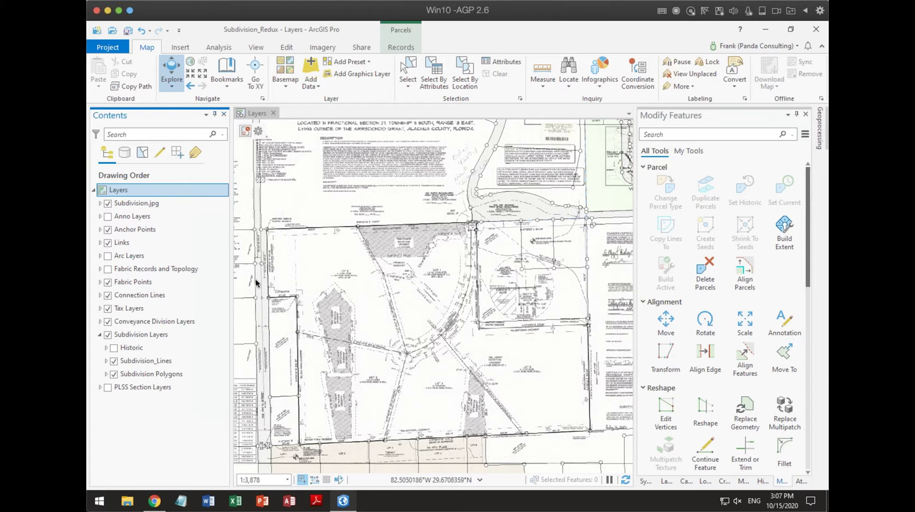
- Start a new parcel record for the plat and name it "Heathrow - Subdivision"
{"action": "scroll", "coordinate": [322, 276], "scroll_direction": "up", "scroll_amount": 1}
{"action": "scroll", "coordinate": [390, 276], "scroll_direction": "up", "scroll_amount": 4}
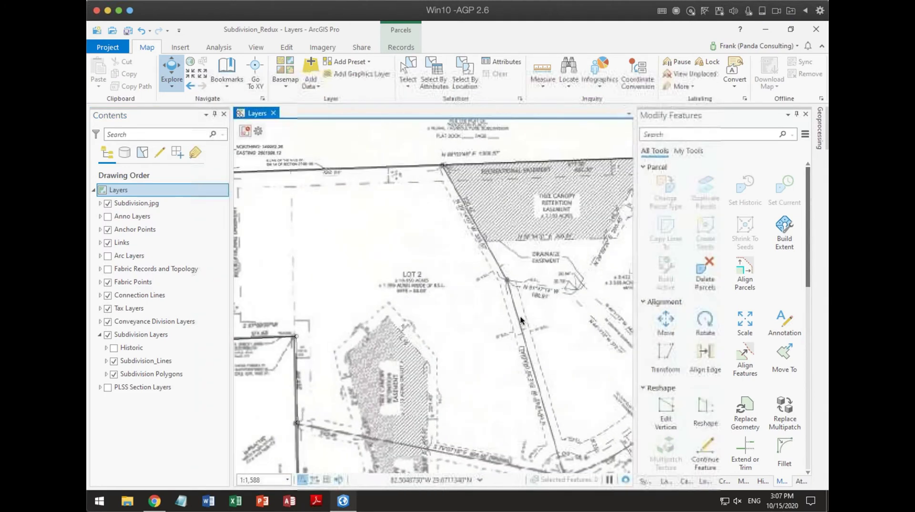
{"action": "scroll", "coordinate": [536, 334], "scroll_direction": "down", "scroll_amount": 2}
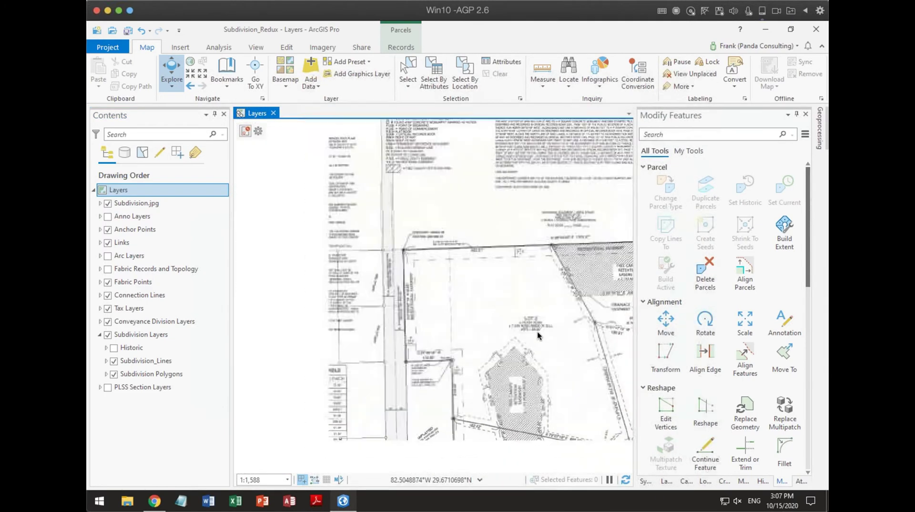
{"action": "left_click_drag", "start_coordinate": [517, 326], "coordinate": [410, 302]}
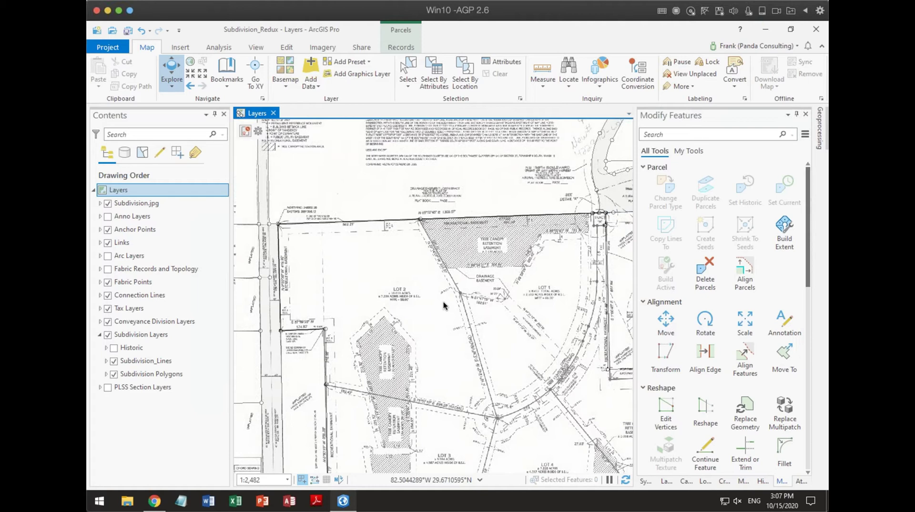
{"action": "left_click_drag", "start_coordinate": [388, 242], "coordinate": [444, 344]}
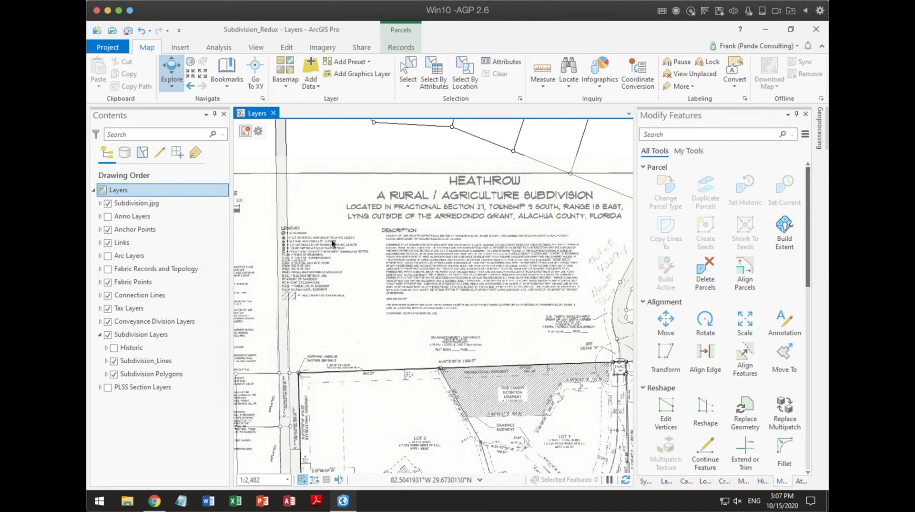
{"action": "left_click", "coordinate": [245, 130]}
{"action": "left_click", "coordinate": [304, 147]}
{"action": "left_click", "coordinate": [745, 142]}
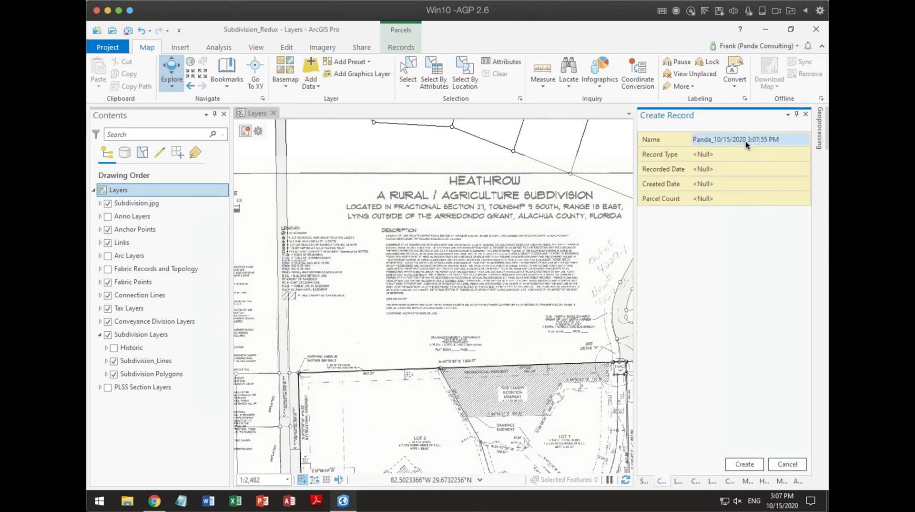
{"action": "type", "text": "Haet"}
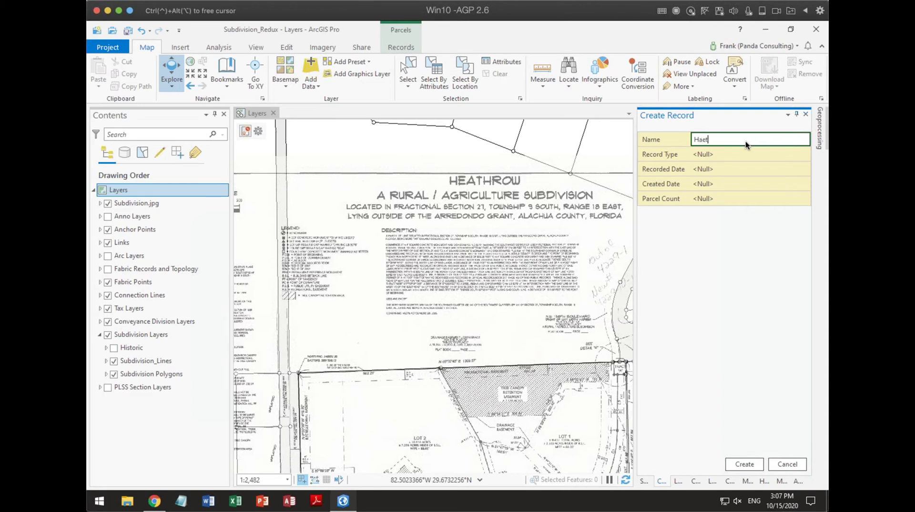
{"action": "type", "text": "hrow"}
{"action": "key", "text": "Left"}
{"action": "key", "text": "Left"}
{"action": "key", "text": "Left"}
{"action": "key", "text": "Left"}
{"action": "key", "text": "Left"}
{"action": "key", "text": "Left"}
{"action": "key", "text": "Delete"}
{"action": "key", "text": "Right"}
{"action": "type", "text": "a"}
{"action": "key", "text": "End"}
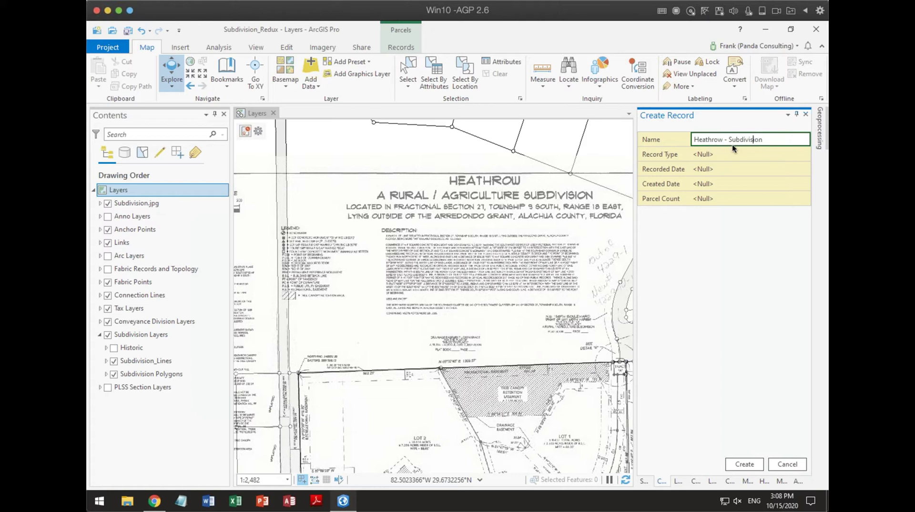
{"action": "key", "text": "Tab"}
- Set the record type to Subdivision and the recorded date to today, 10/15/2020, and create the record
{"action": "left_click", "coordinate": [755, 153]}
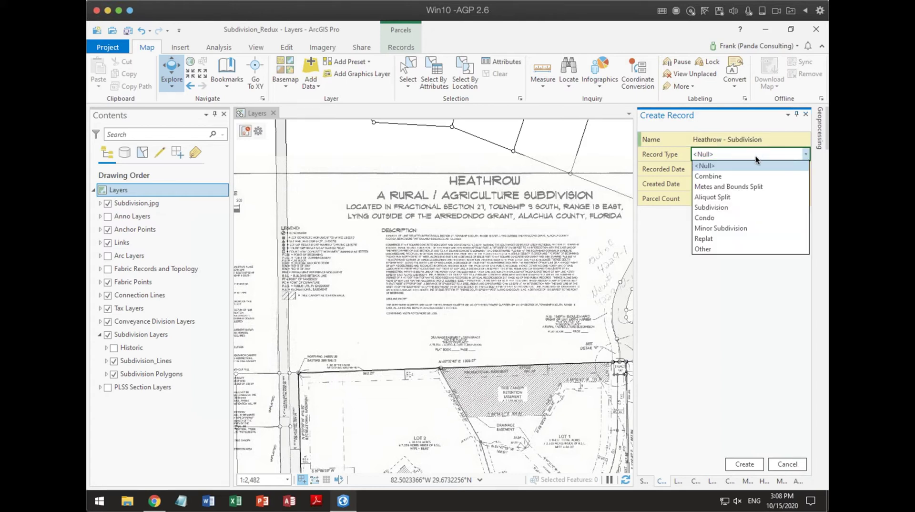
{"action": "left_click", "coordinate": [724, 207]}
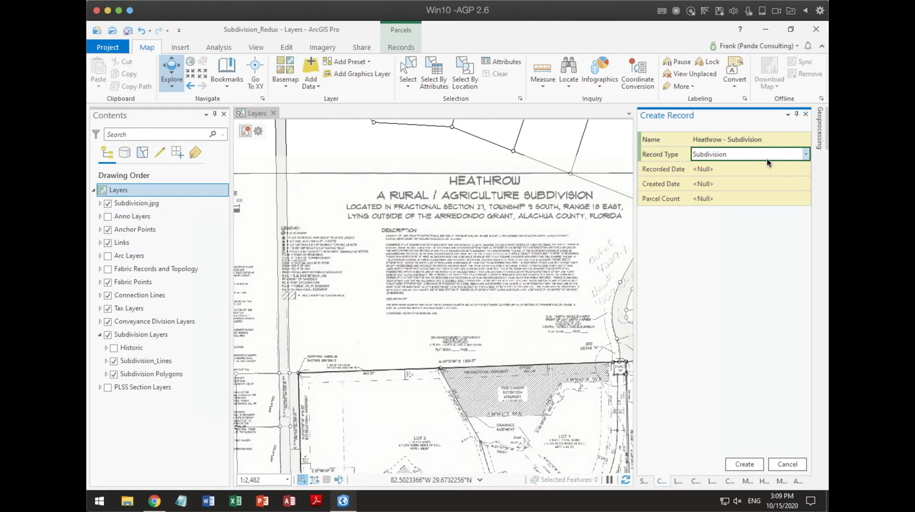
{"action": "left_click", "coordinate": [700, 171]}
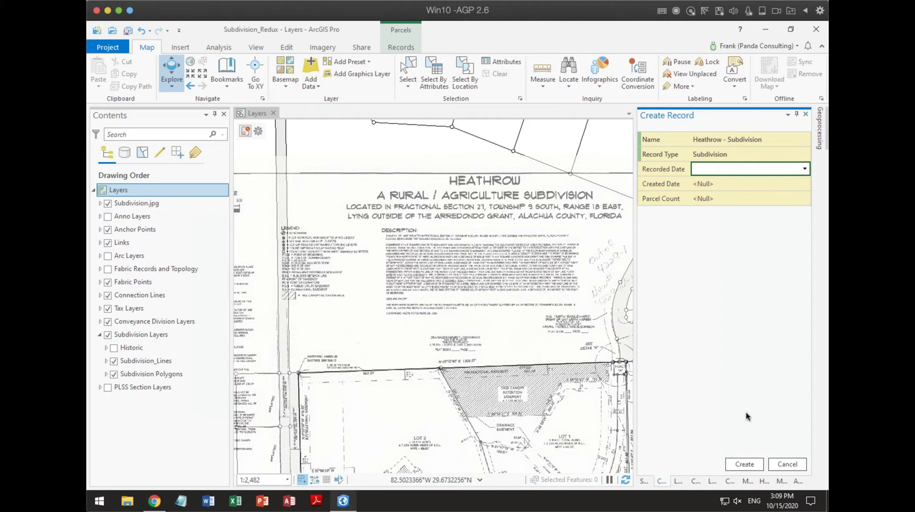
{"action": "left_click", "coordinate": [804, 169]}
{"action": "left_click", "coordinate": [688, 368]}
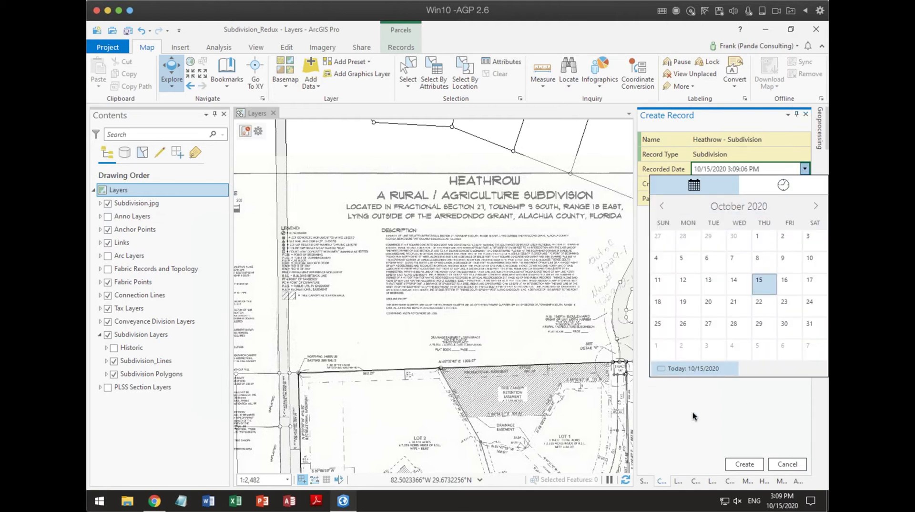
{"action": "left_click", "coordinate": [738, 463]}
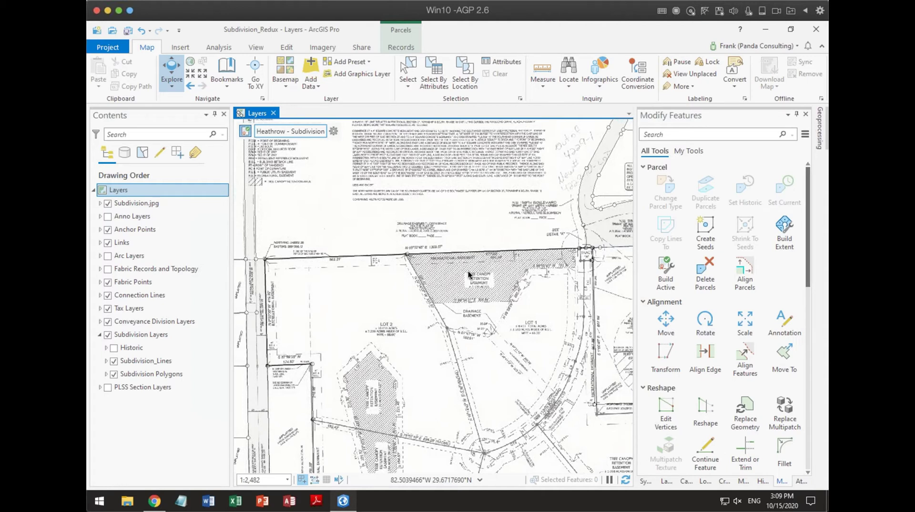
- Select the features in the active record and hide the Conveyance Division Layers group
{"action": "left_click", "coordinate": [333, 131]}
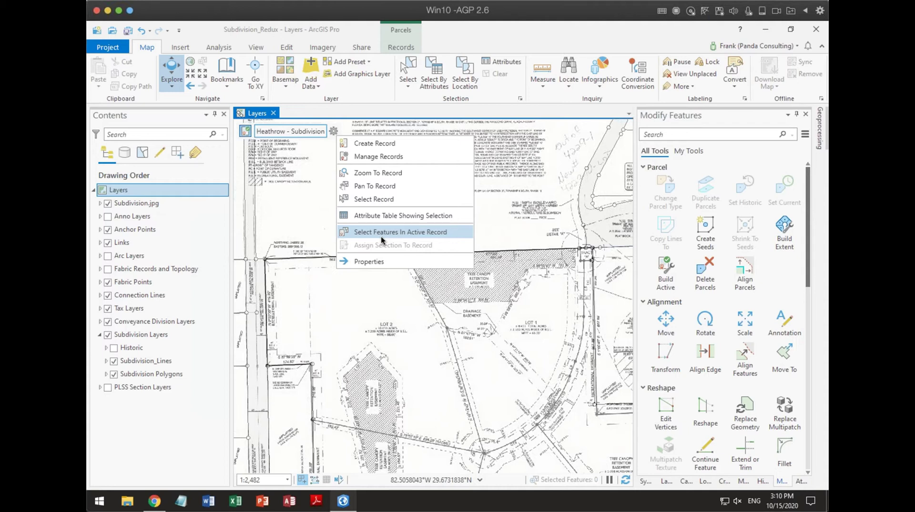
{"action": "left_click", "coordinate": [381, 236]}
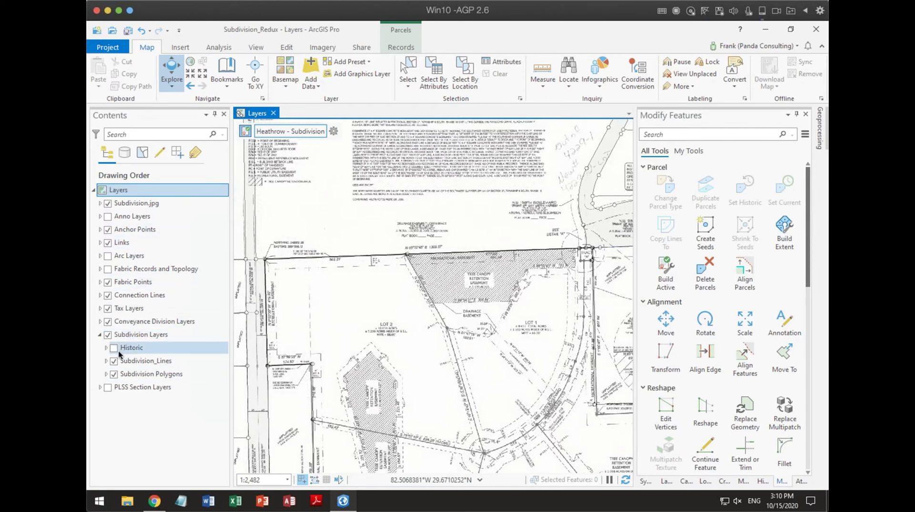
{"action": "left_click", "coordinate": [108, 321]}
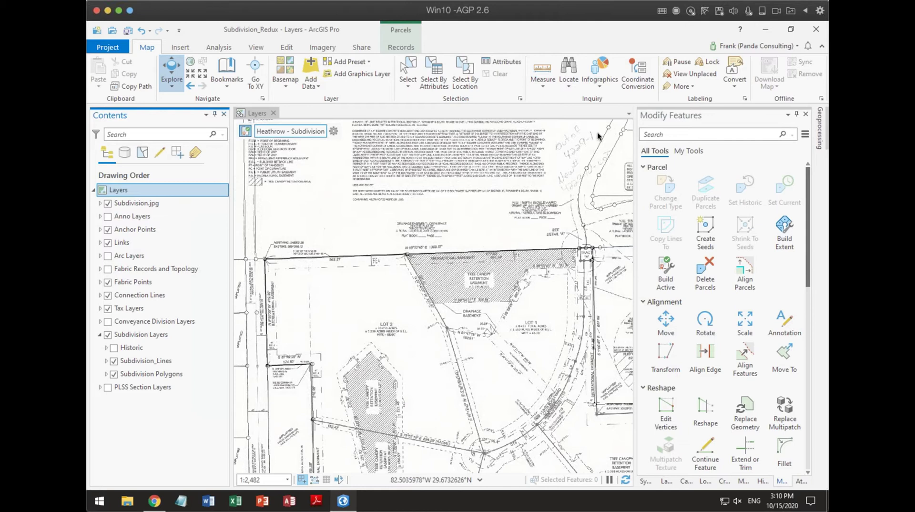
- Start the Traverse tool with Subdivision_Lines as its target layer
{"action": "left_click", "coordinate": [394, 46]}
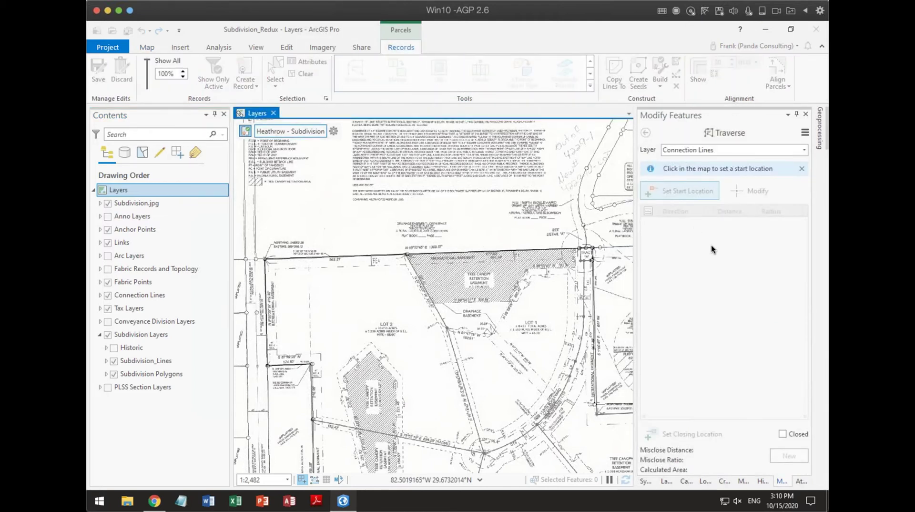
{"action": "left_click", "coordinate": [804, 150]}
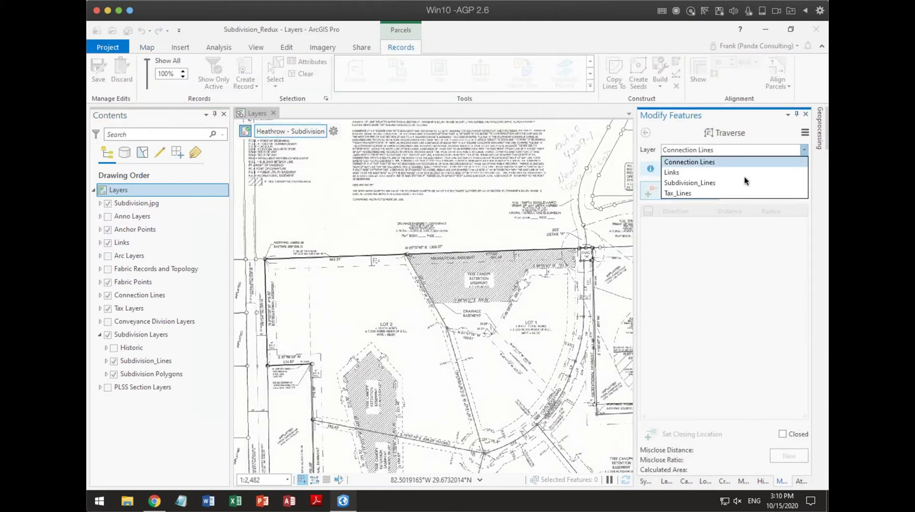
{"action": "left_click", "coordinate": [681, 182]}
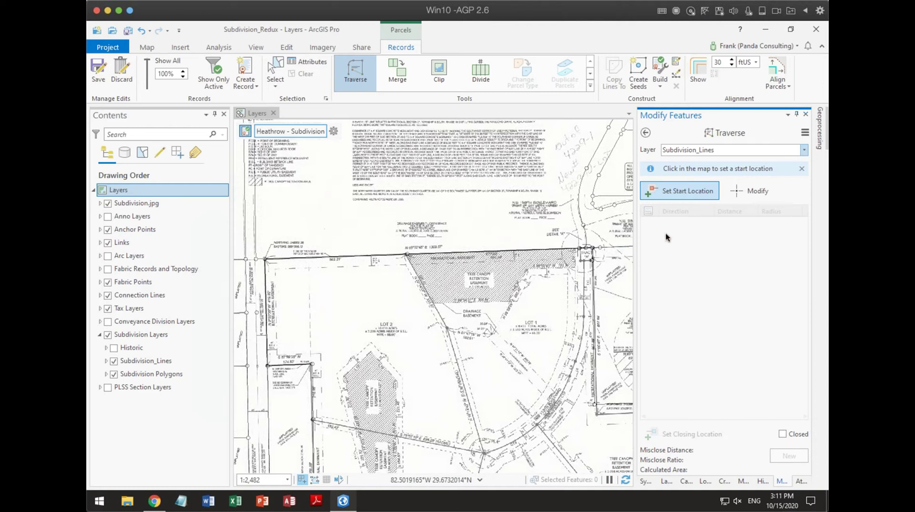
- Start a ground-to-grid correction by entering the ground line, with its direction set to 88.0245-1 (N88°02'45"E) and no distance
{"action": "left_click", "coordinate": [338, 479]}
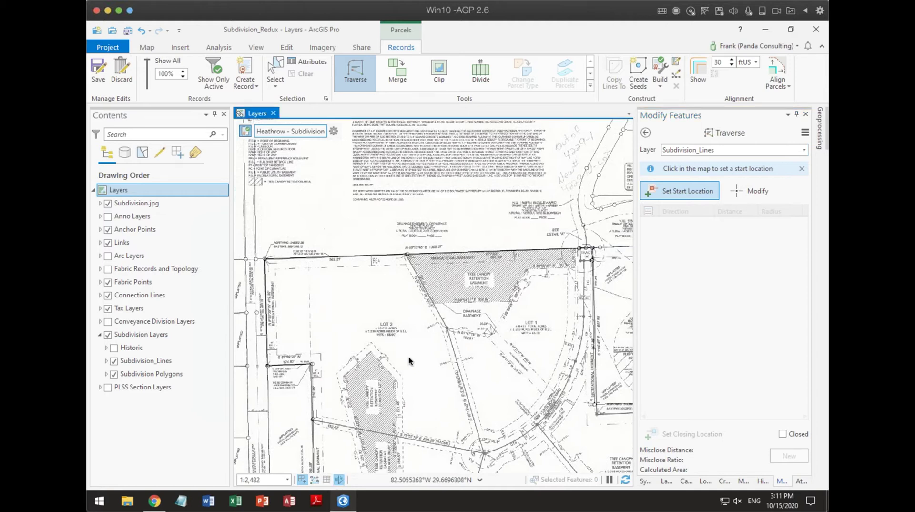
{"action": "left_click", "coordinate": [288, 46]}
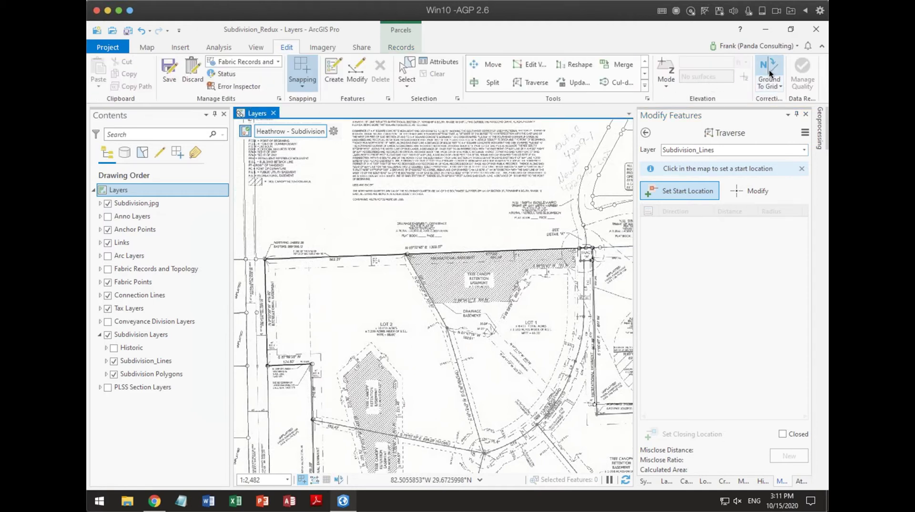
{"action": "left_click", "coordinate": [775, 84]}
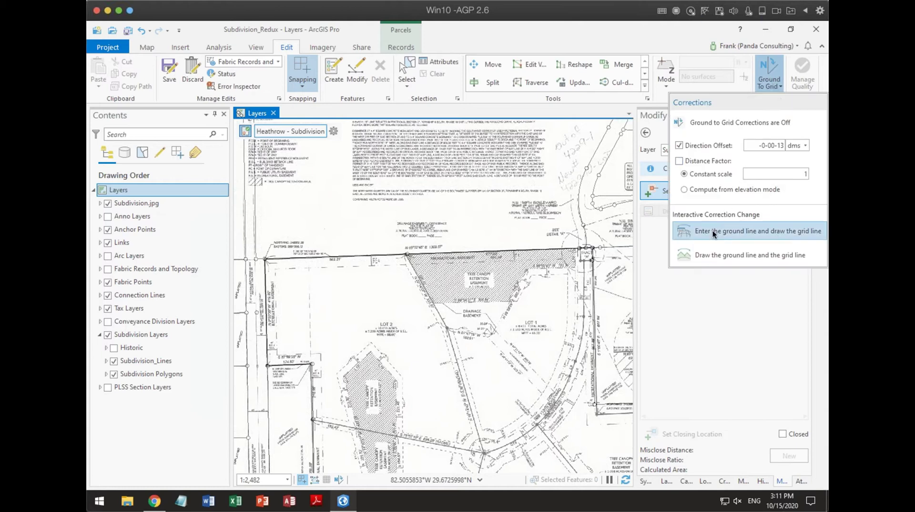
{"action": "left_click", "coordinate": [712, 230]}
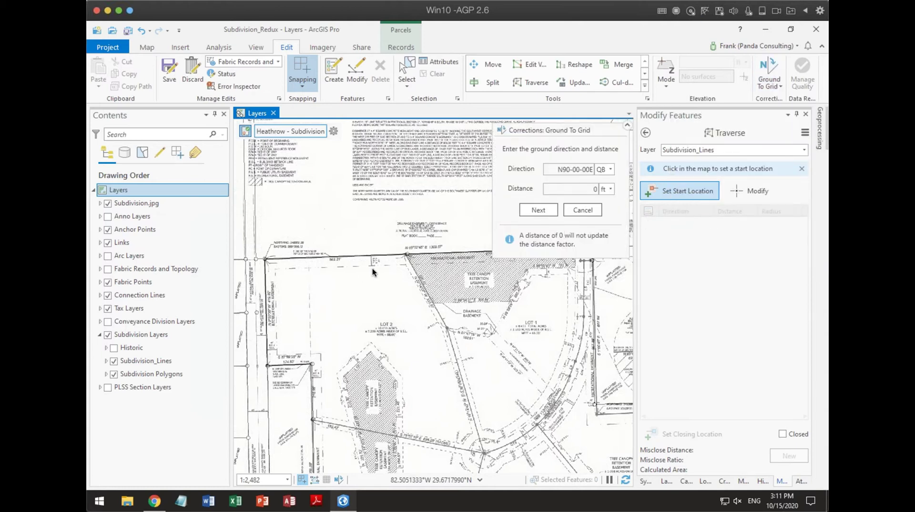
{"action": "scroll", "coordinate": [416, 245], "scroll_direction": "up", "scroll_amount": 5}
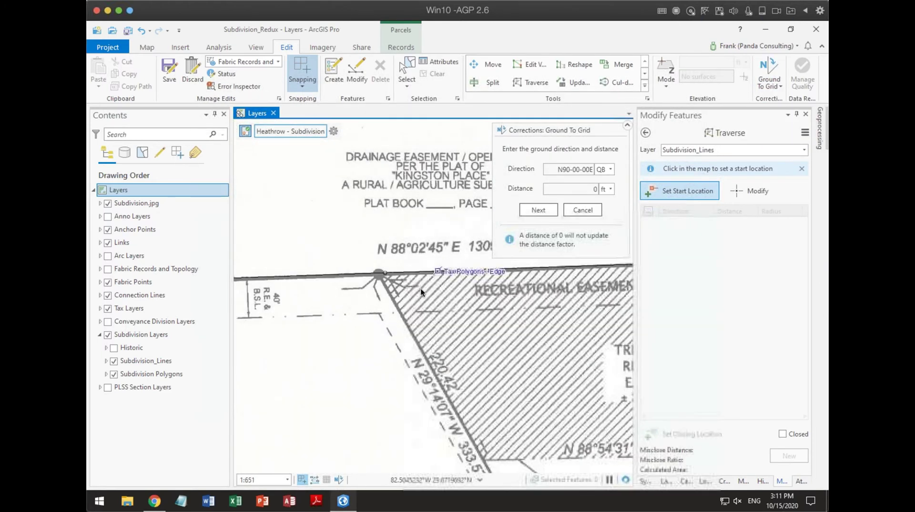
{"action": "left_click", "coordinate": [576, 170]}
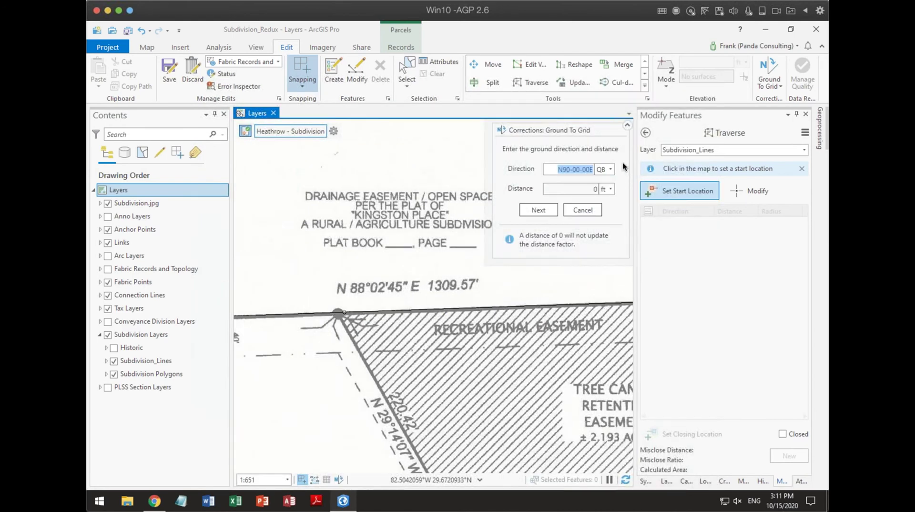
{"action": "type", "text": "88"}
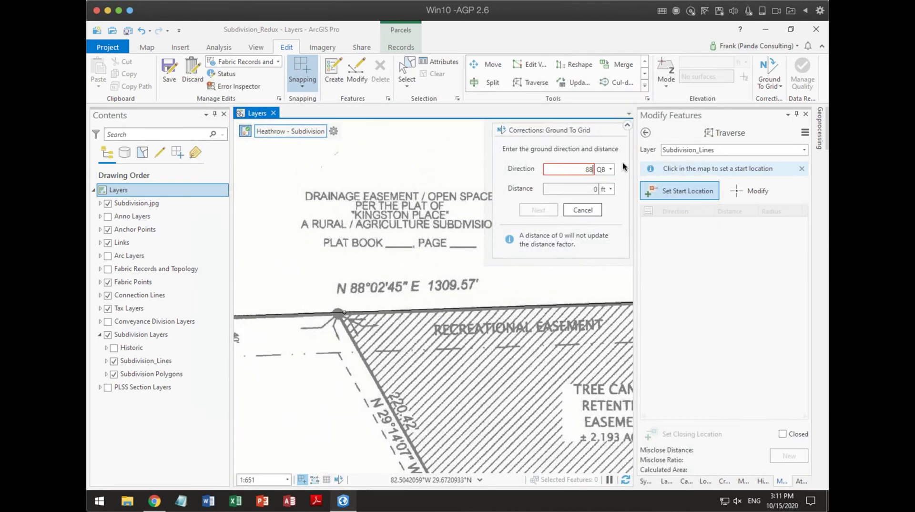
{"action": "type", "text": ".0245-1"}
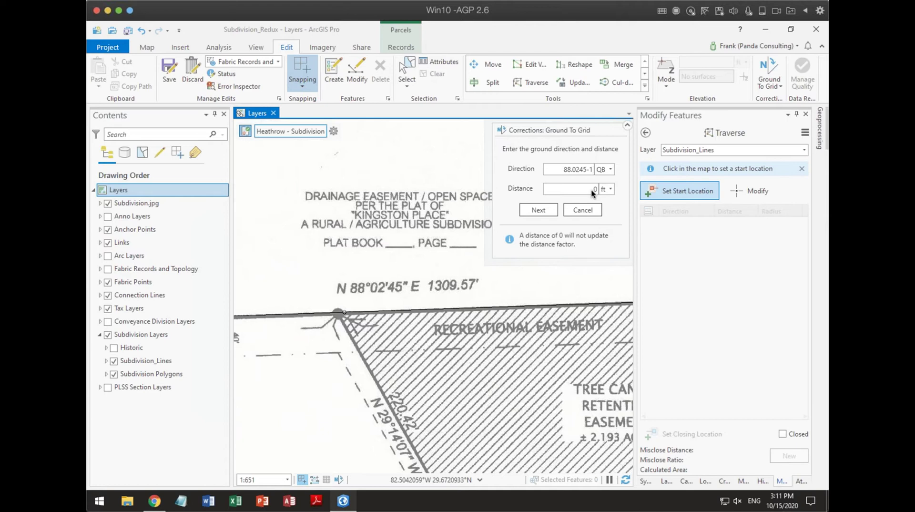
{"action": "left_click", "coordinate": [540, 208]}
- Draw the grid line for the correction along the plat's north boundary, starting near the northwest corner and heading east
{"action": "scroll", "coordinate": [496, 243], "scroll_direction": "down", "scroll_amount": 3}
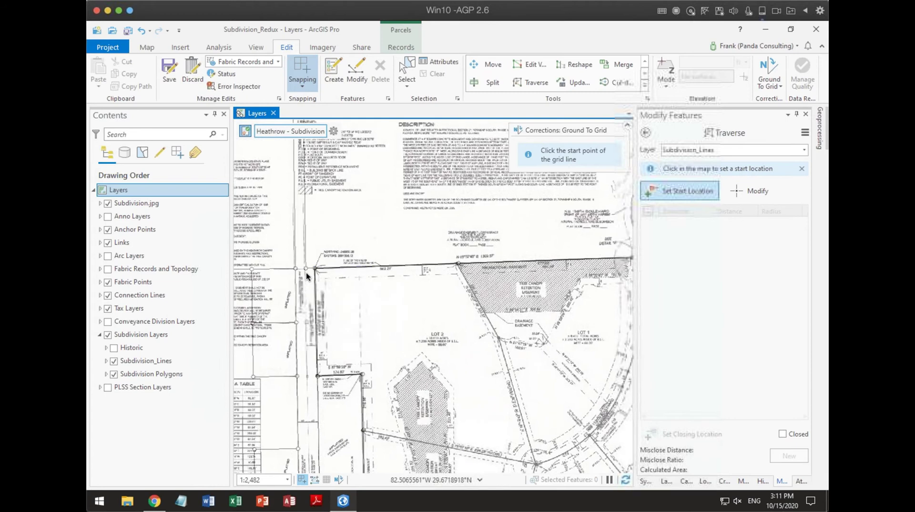
{"action": "scroll", "coordinate": [307, 280], "scroll_direction": "up", "scroll_amount": 2}
{"action": "left_click", "coordinate": [305, 260]}
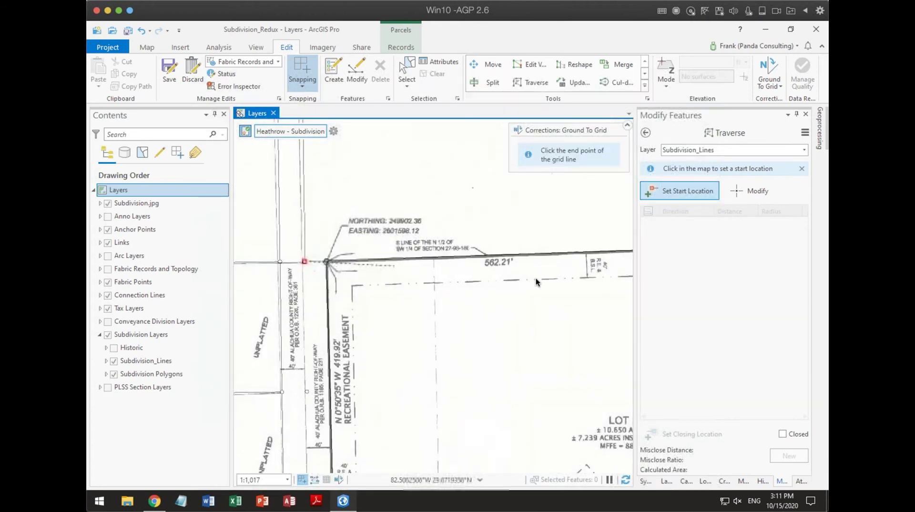
{"action": "left_click", "coordinate": [566, 253]}
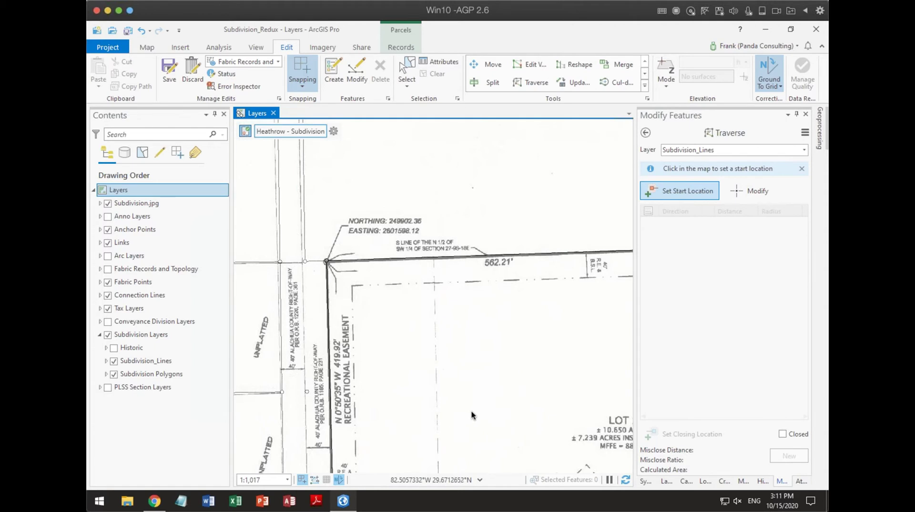
- Set the traverse start at the plat's northwest corner and add the north boundary course N88°02'45"E, 1309.57 ft
{"action": "left_click", "coordinate": [674, 188]}
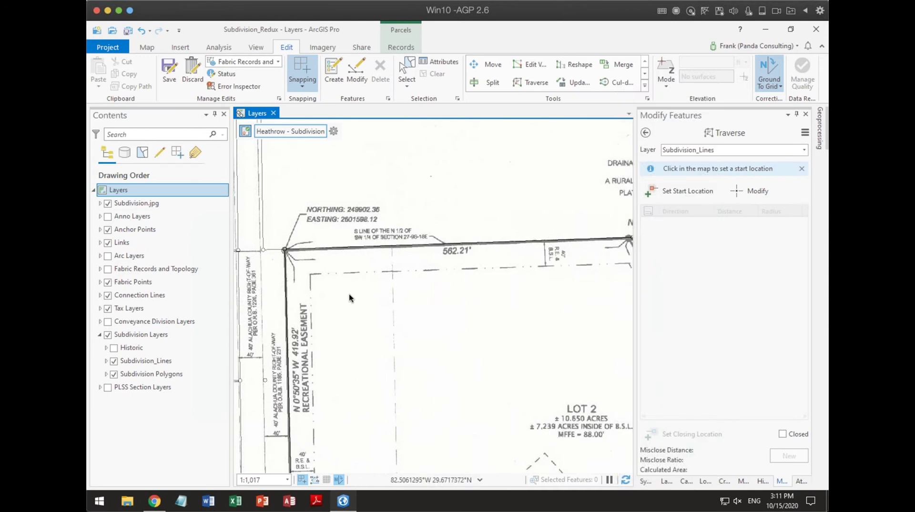
{"action": "left_click", "coordinate": [284, 249]}
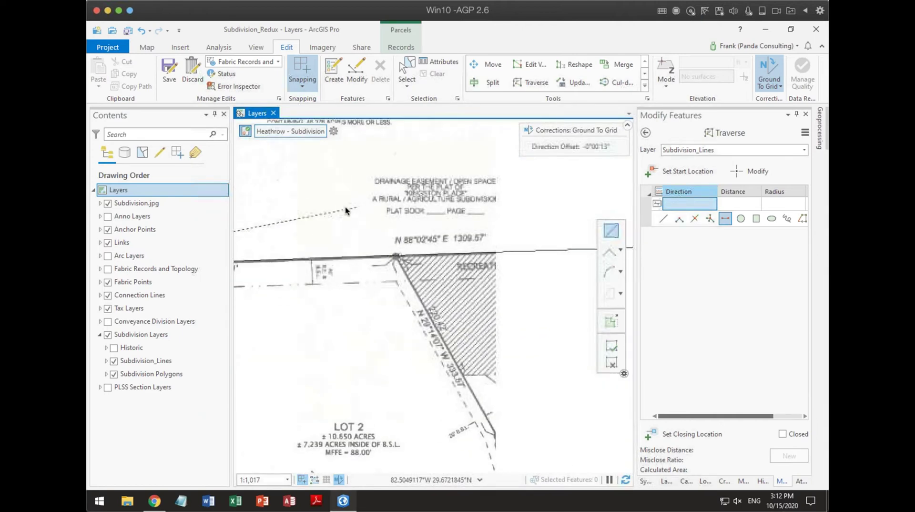
{"action": "scroll", "coordinate": [514, 241], "scroll_direction": "down", "scroll_amount": 2}
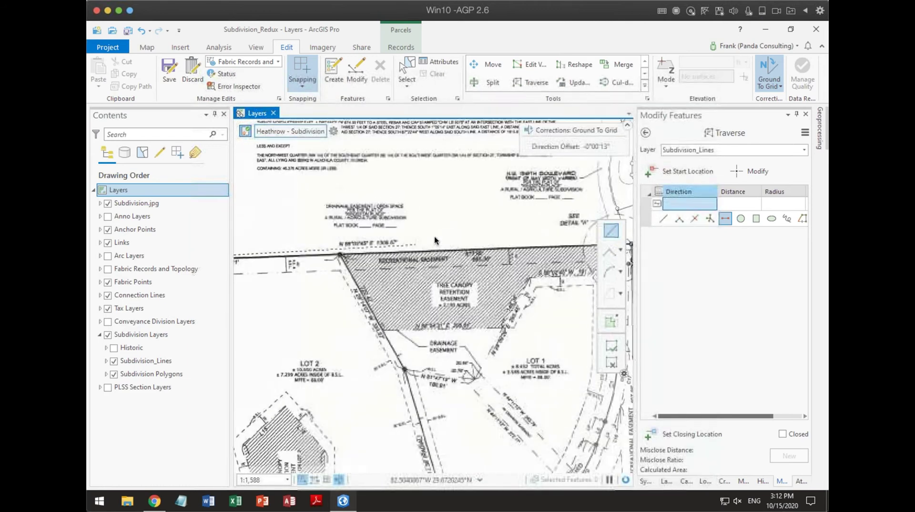
{"action": "left_click", "coordinate": [679, 205]}
{"action": "scroll", "coordinate": [382, 249], "scroll_direction": "up", "scroll_amount": 4}
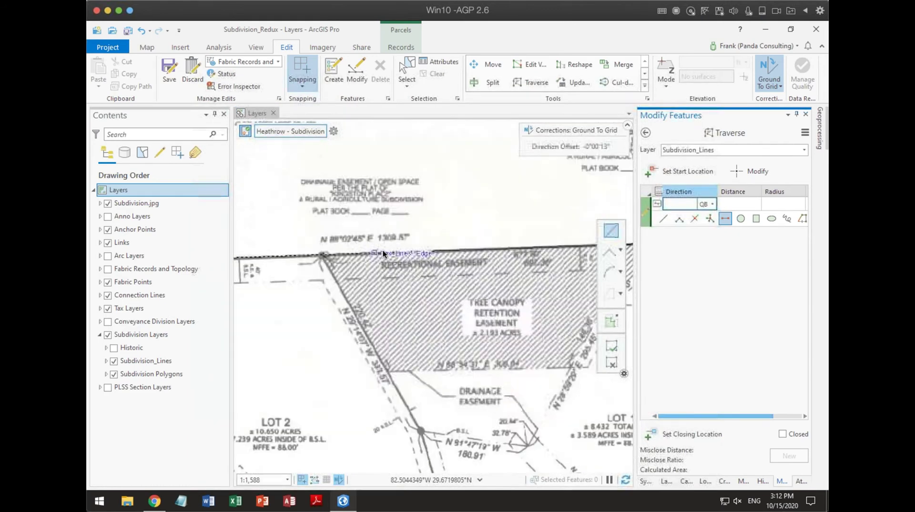
{"action": "left_click", "coordinate": [688, 204]}
{"action": "type", "text": "88.0245-1"}
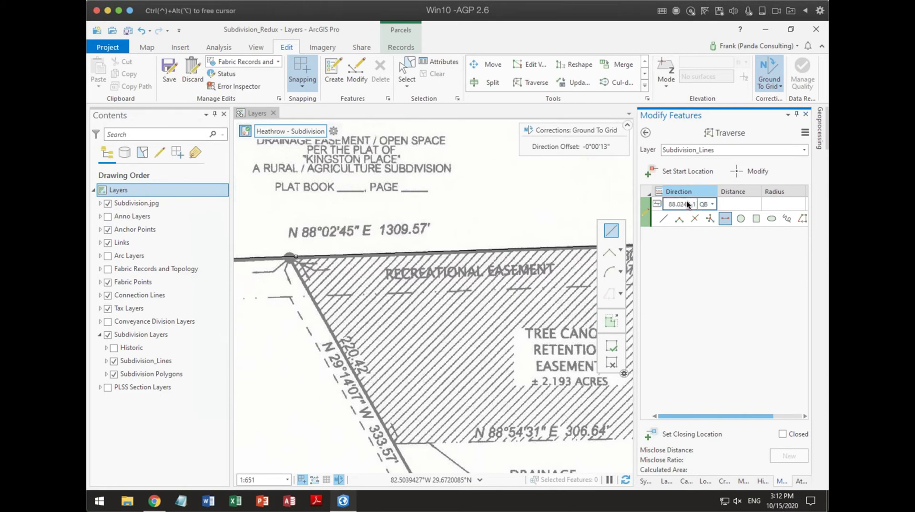
{"action": "key", "text": "Tab"}
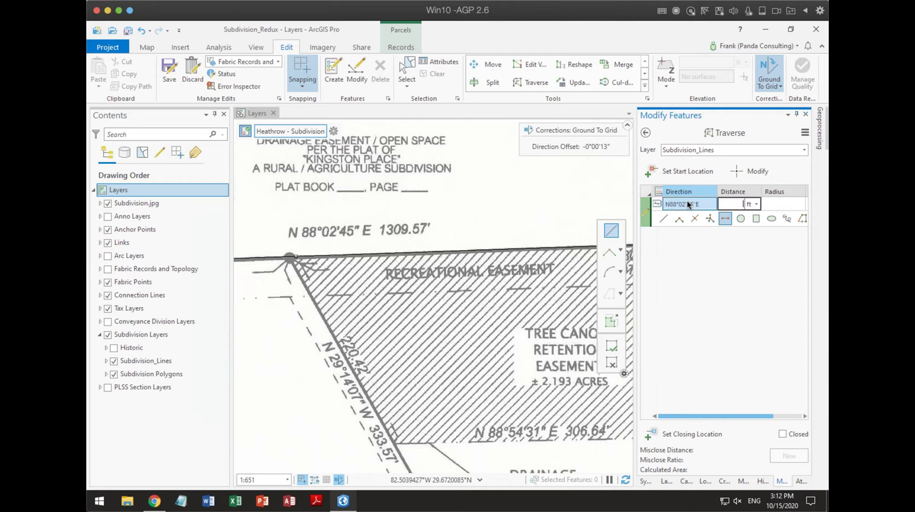
{"action": "type", "text": "1309.57"}
{"action": "key", "text": "Return"}
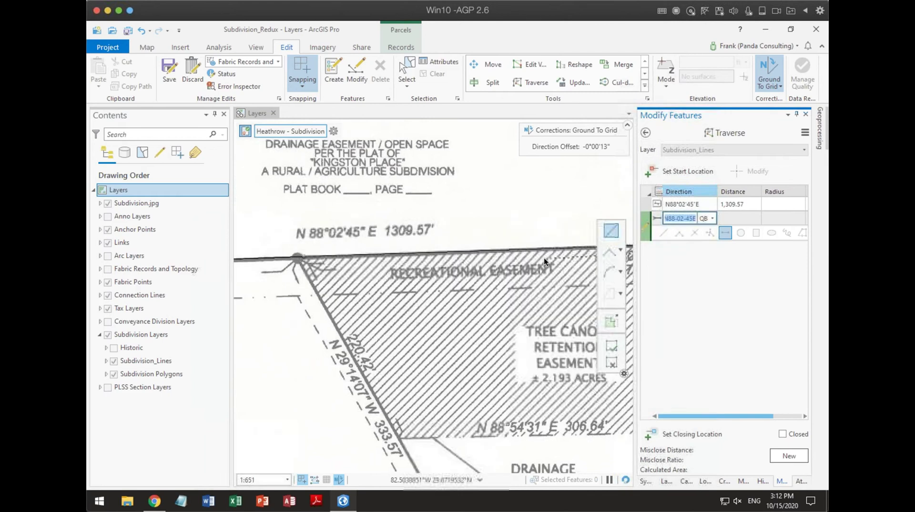
- Add the second traverse course along the right-of-way line with direction S1°00'45"E and distance 657.89 ft
{"action": "scroll", "coordinate": [550, 258], "scroll_direction": "down", "scroll_amount": 3}
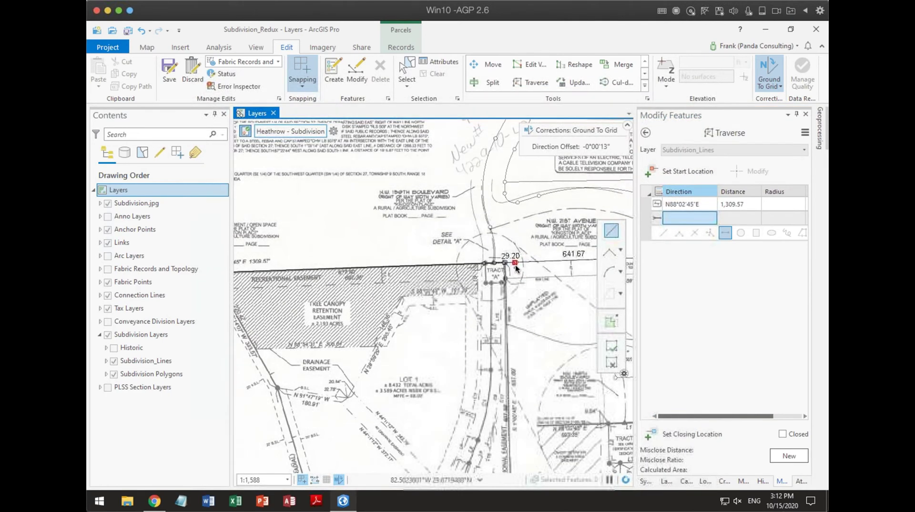
{"action": "scroll", "coordinate": [515, 268], "scroll_direction": "up", "scroll_amount": 4}
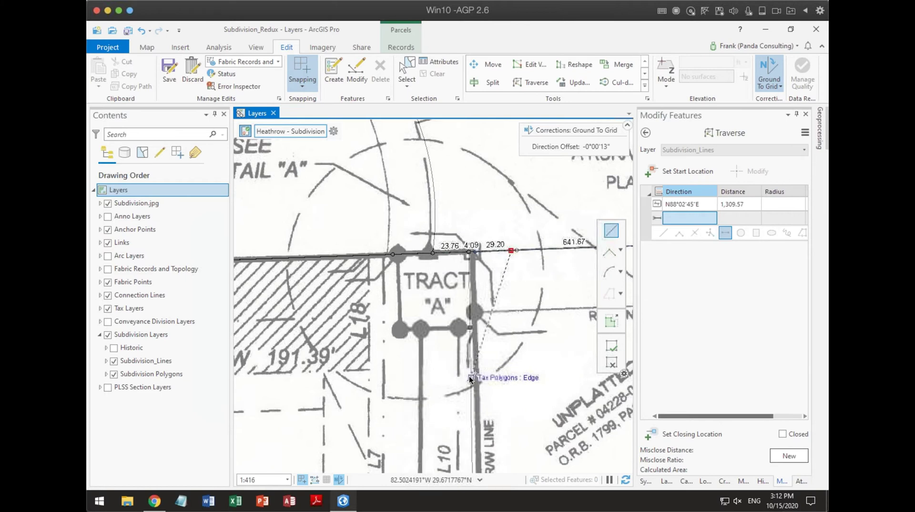
{"action": "left_click_drag", "start_coordinate": [476, 419], "coordinate": [436, 152]}
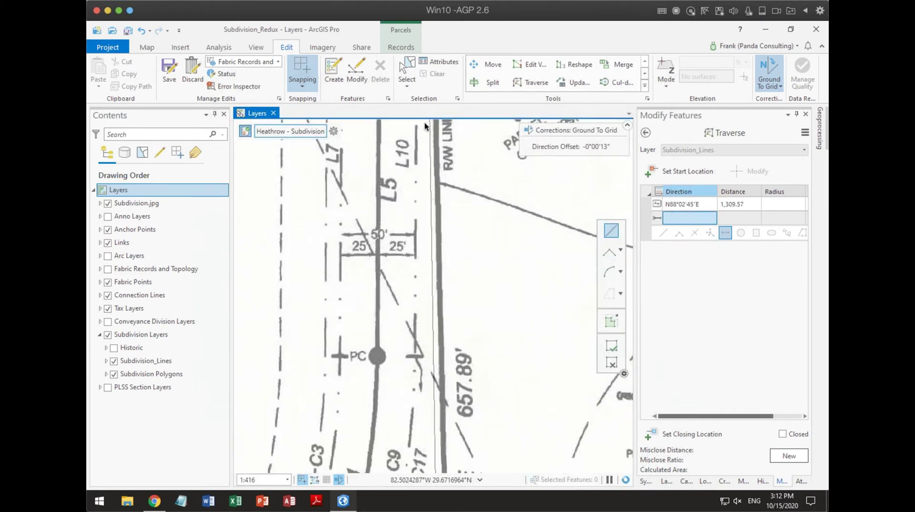
{"action": "left_click_drag", "start_coordinate": [457, 316], "coordinate": [514, 383]}
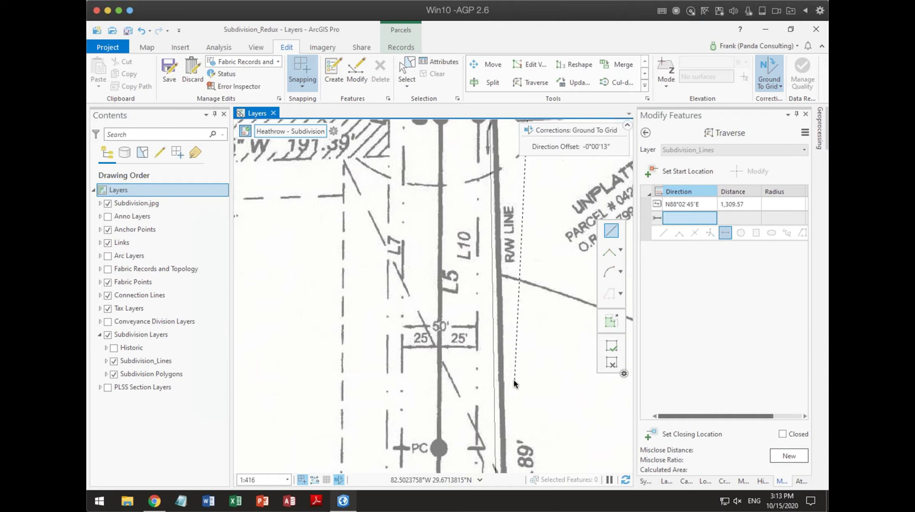
{"action": "left_click_drag", "start_coordinate": [504, 371], "coordinate": [421, 156]}
{"action": "left_click", "coordinate": [708, 222]}
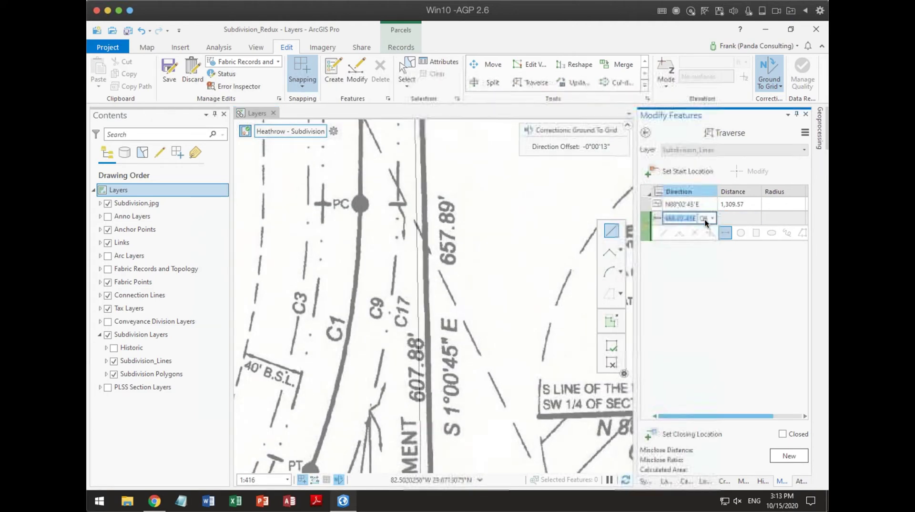
{"action": "type", "text": "1."}
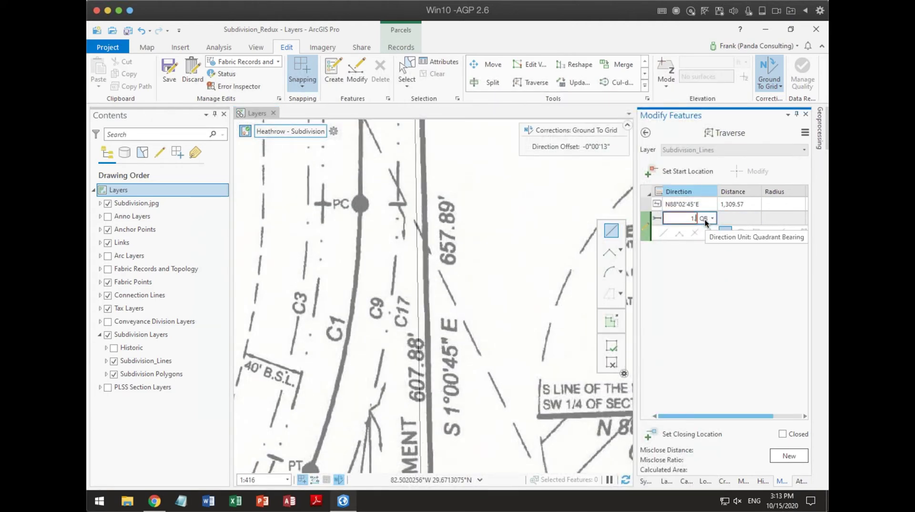
{"action": "type", "text": "0045-2"}
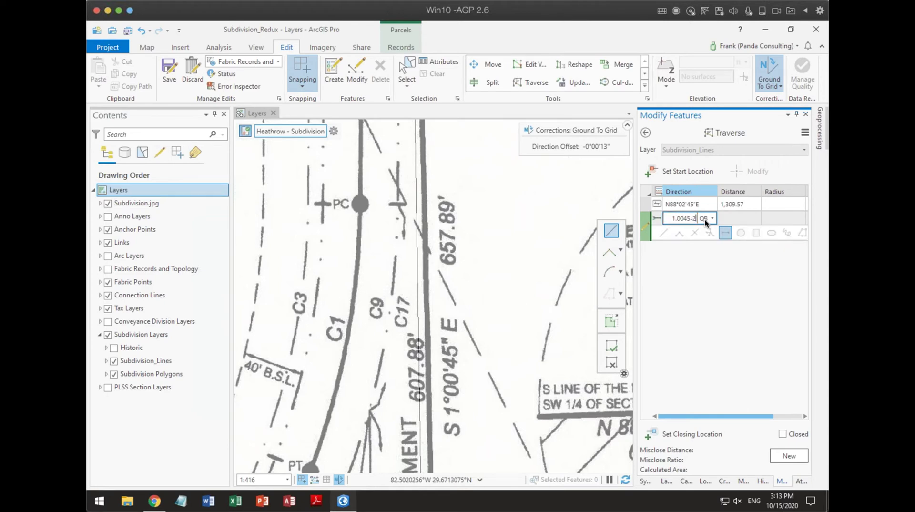
{"action": "key", "text": "Tab"}
{"action": "type", "text": "6"}
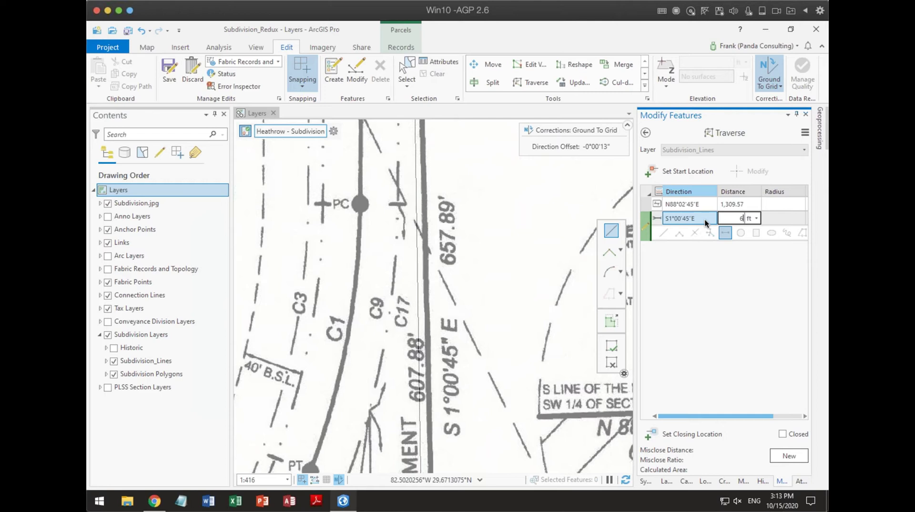
{"action": "type", "text": "57.89"}
{"action": "key", "text": "Return"}
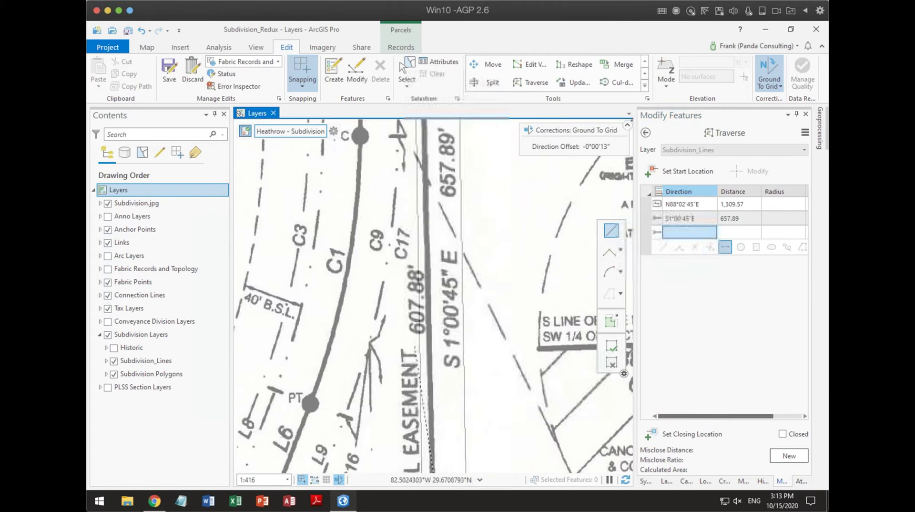
- Add the third traverse course along the recreational easement with direction N87°40'03"E and distance 675.89 ft
{"action": "left_click_drag", "start_coordinate": [380, 302], "coordinate": [394, 296]}
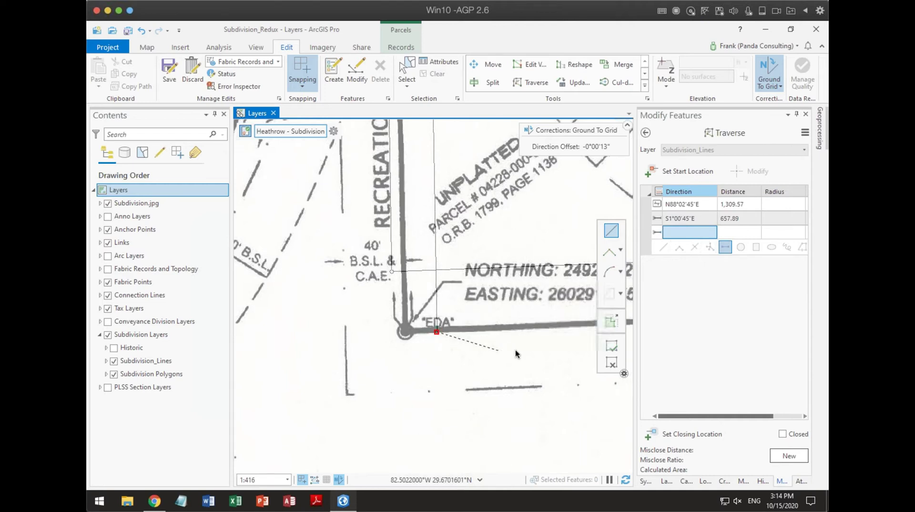
{"action": "left_click_drag", "start_coordinate": [336, 344], "coordinate": [252, 332]}
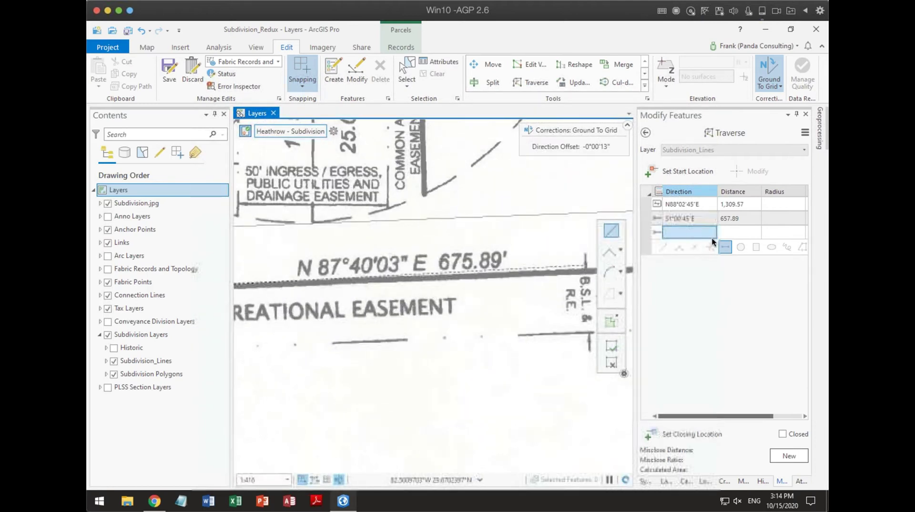
{"action": "left_click", "coordinate": [686, 231]}
{"action": "type", "text": "87.4003-"}
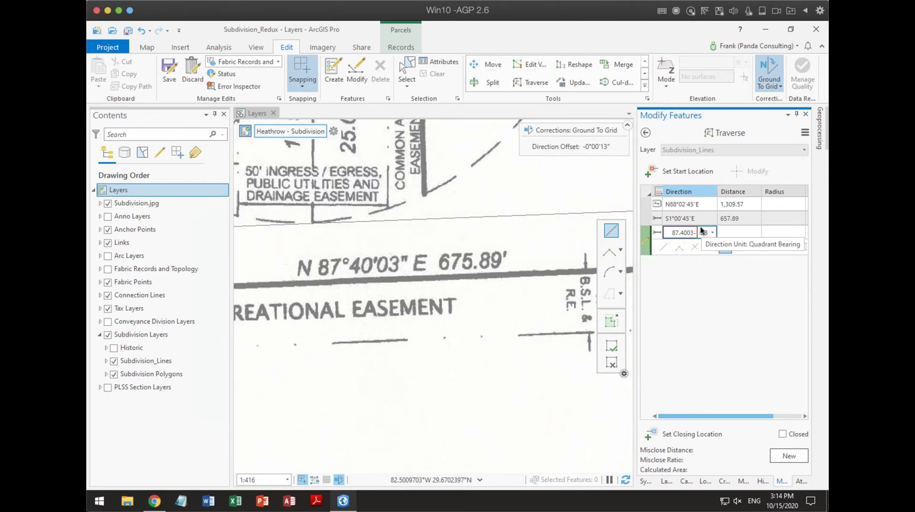
{"action": "type", "text": "1"}
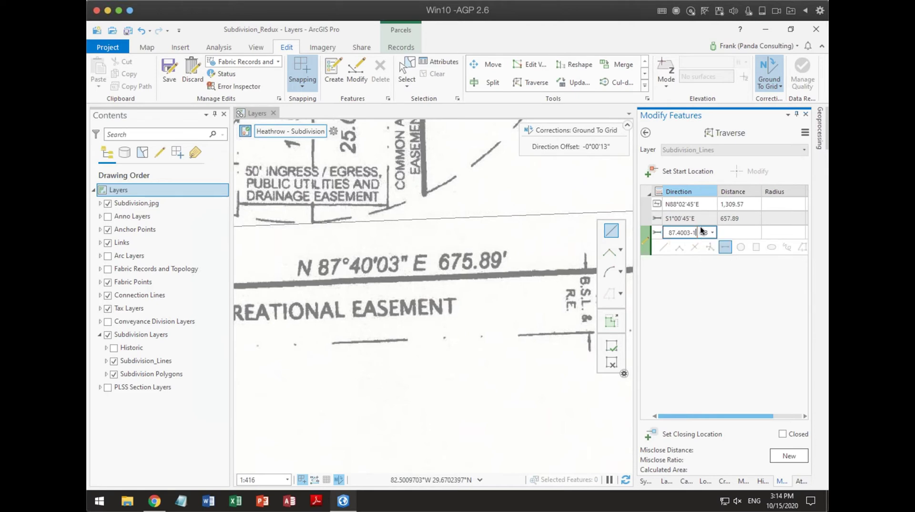
{"action": "key", "text": "Tab"}
{"action": "type", "text": "675.89"}
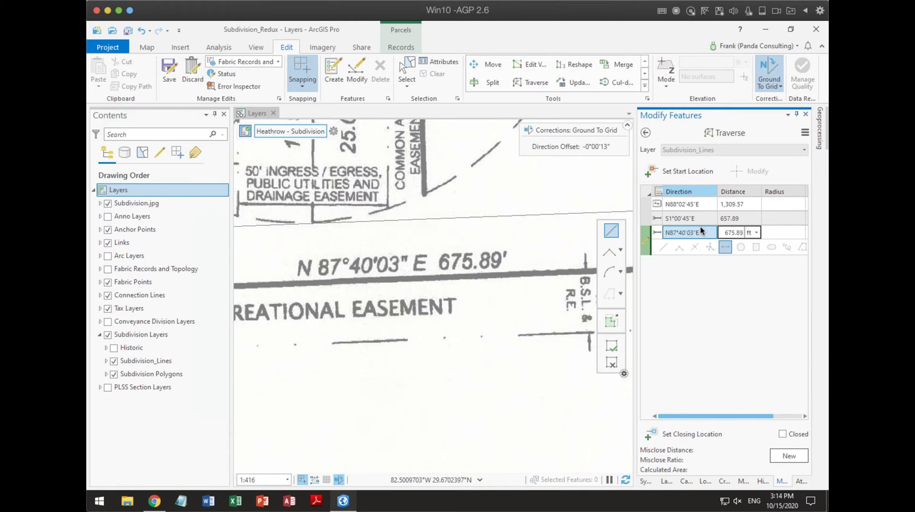
{"action": "key", "text": "Return"}
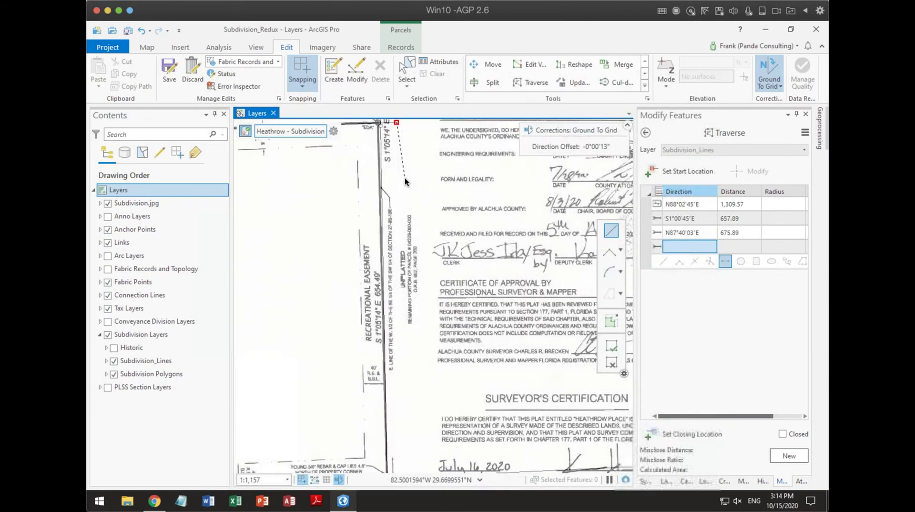
- Add the fourth traverse course down the east recreational easement line with direction S1°05'14"E and distance 654.49 ft
{"action": "scroll", "coordinate": [421, 356], "scroll_direction": "up", "scroll_amount": 2}
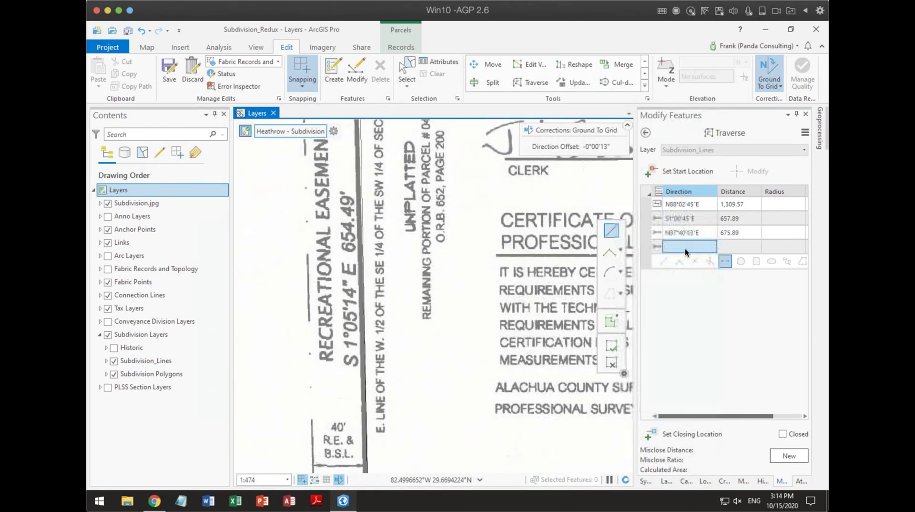
{"action": "left_click", "coordinate": [688, 241]}
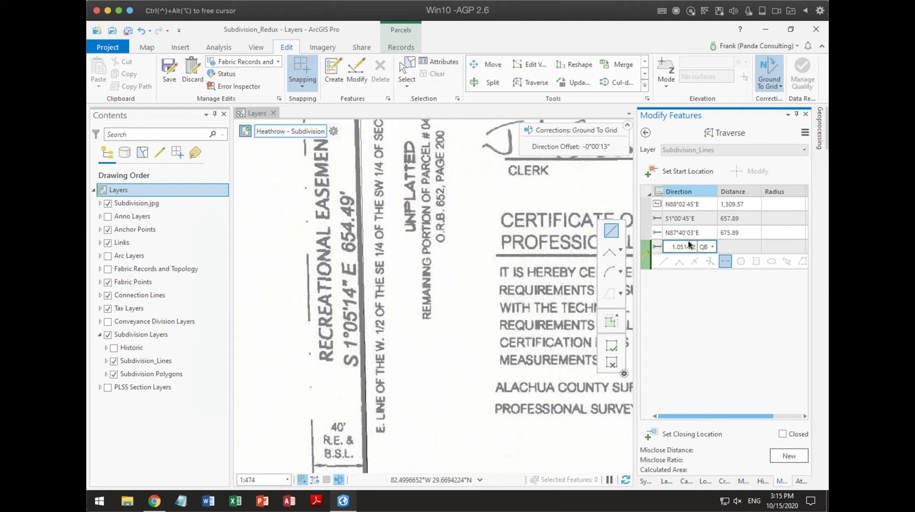
{"action": "key", "text": "Tab"}
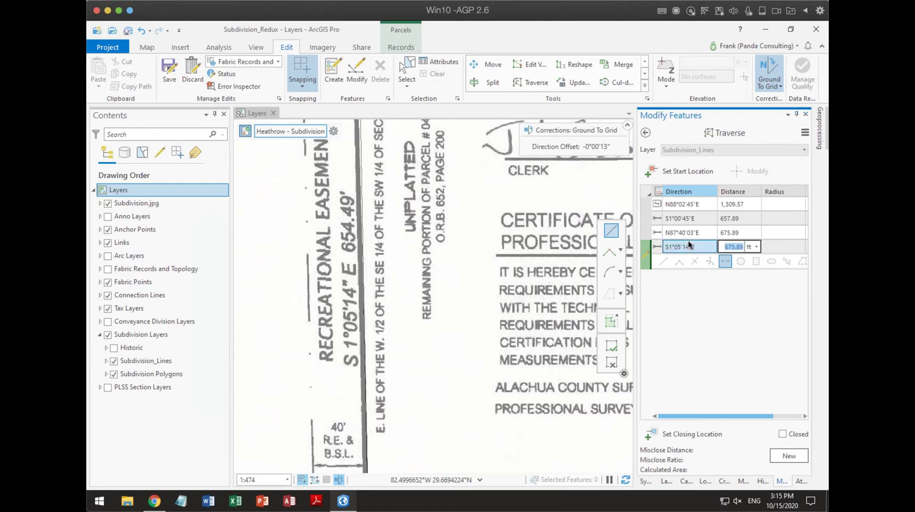
{"action": "type", "text": "654.49"}
{"action": "key", "text": "Return"}
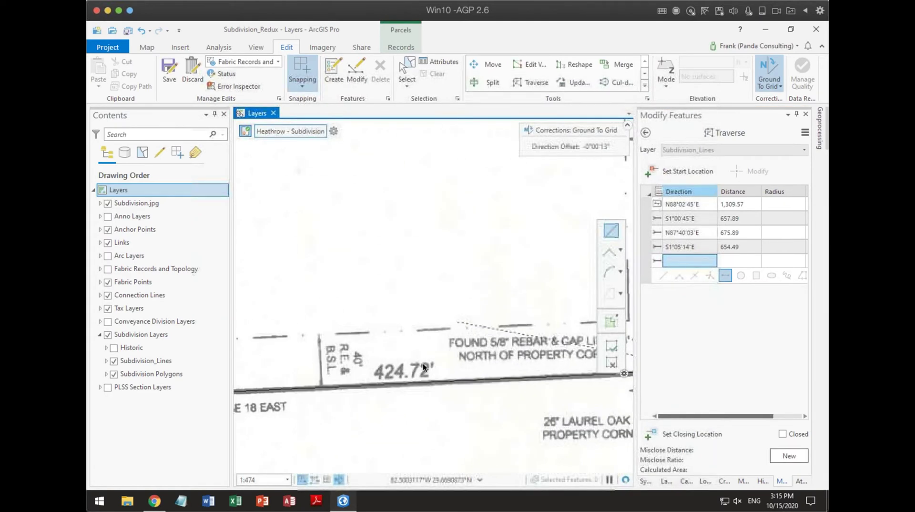
- Add the fifth traverse course along the plat's south boundary with direction S87°22'44"W and distance 1815.87 ft
{"action": "scroll", "coordinate": [387, 389], "scroll_direction": "down", "scroll_amount": 4}
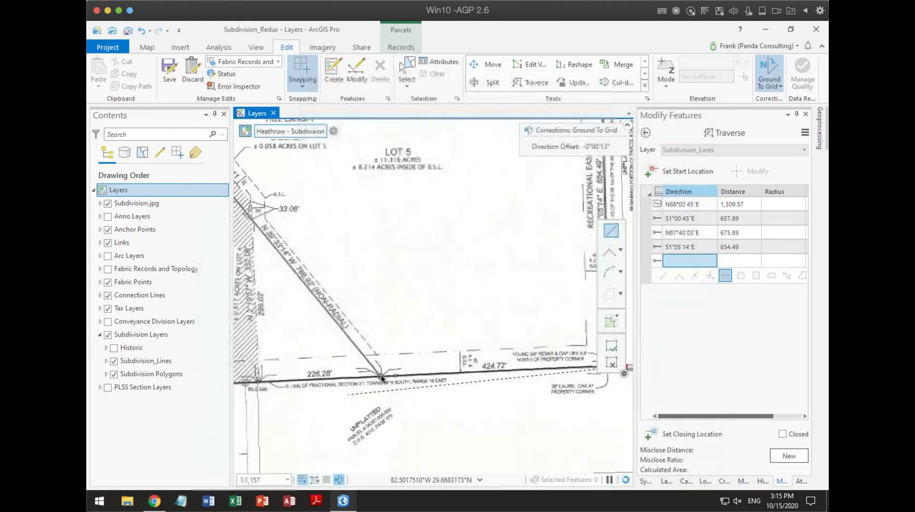
{"action": "scroll", "coordinate": [485, 337], "scroll_direction": "up", "scroll_amount": 2}
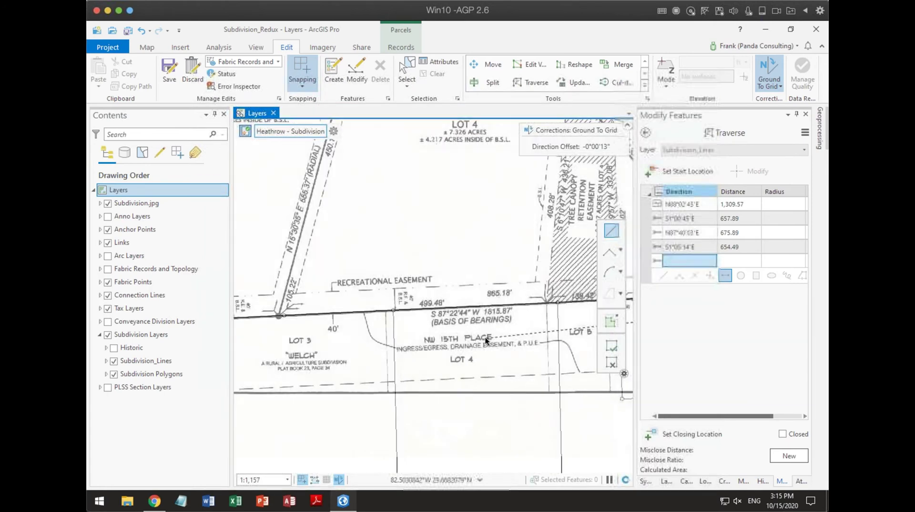
{"action": "left_click", "coordinate": [684, 257]}
{"action": "type", "text": "S87"}
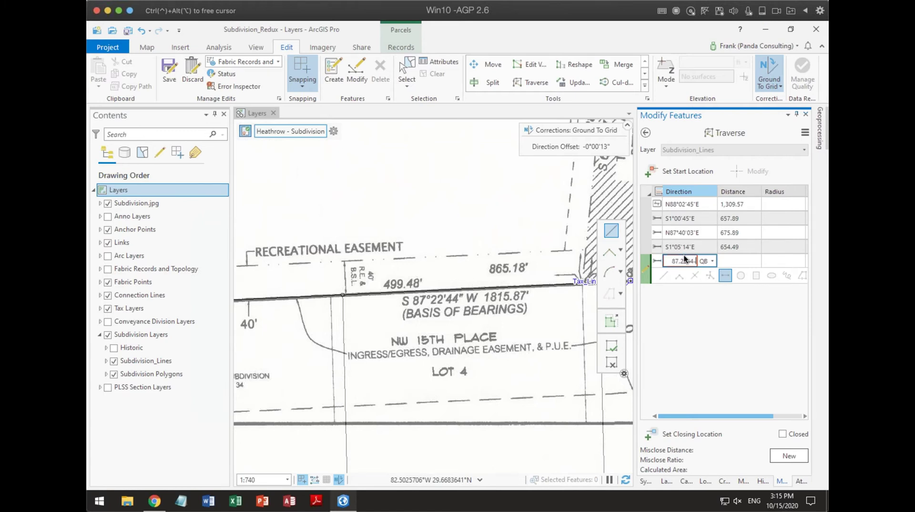
{"action": "type", "text": "-22-44-3"}
{"action": "key", "text": "Tab"}
{"action": "type", "text": "1,815.87"}
{"action": "key", "text": "Return"}
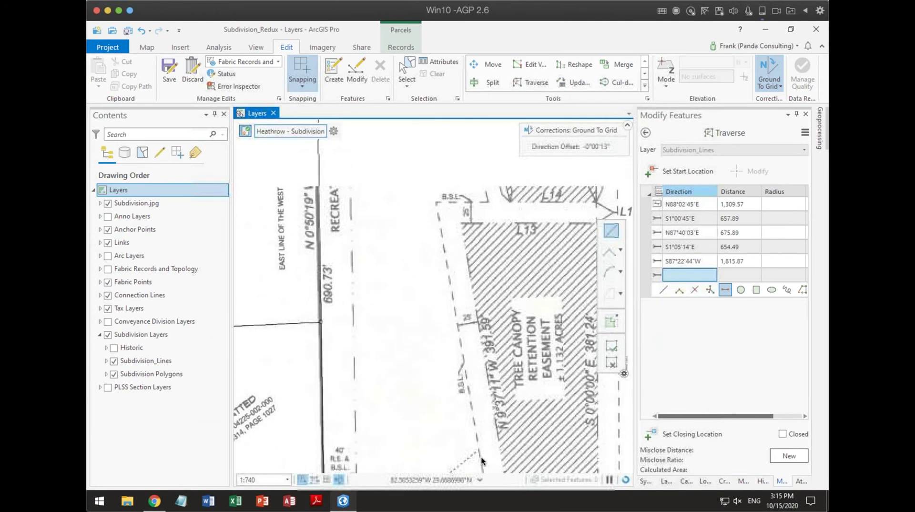
- Add the sixth traverse course up the west recreational easement line with direction N0°50'19"W and distance 909.38 ft
{"action": "left_click", "coordinate": [759, 275]}
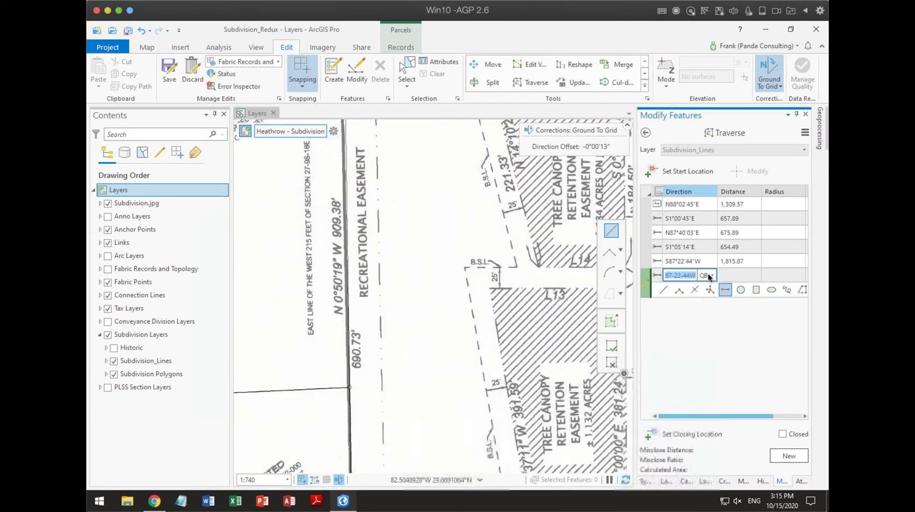
{"action": "type", "text": "0.5"}
{"action": "type", "text": "01"}
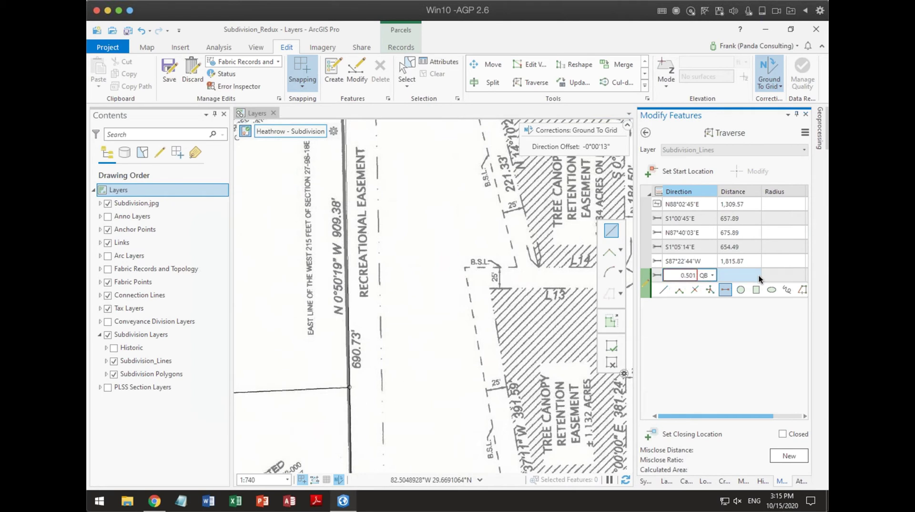
{"action": "type", "text": "9-4"}
{"action": "key", "text": "Tab"}
{"action": "type", "text": "90"}
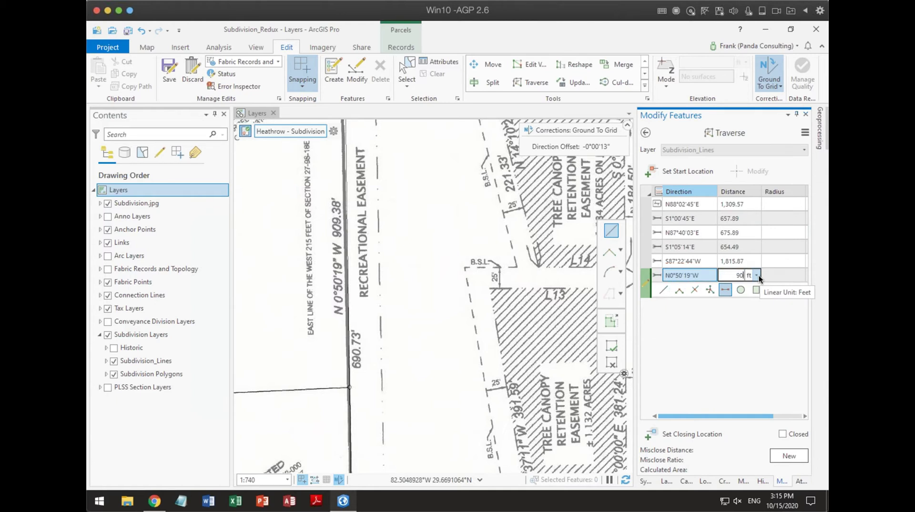
{"action": "type", "text": "9.38"}
{"action": "key", "text": "Return"}
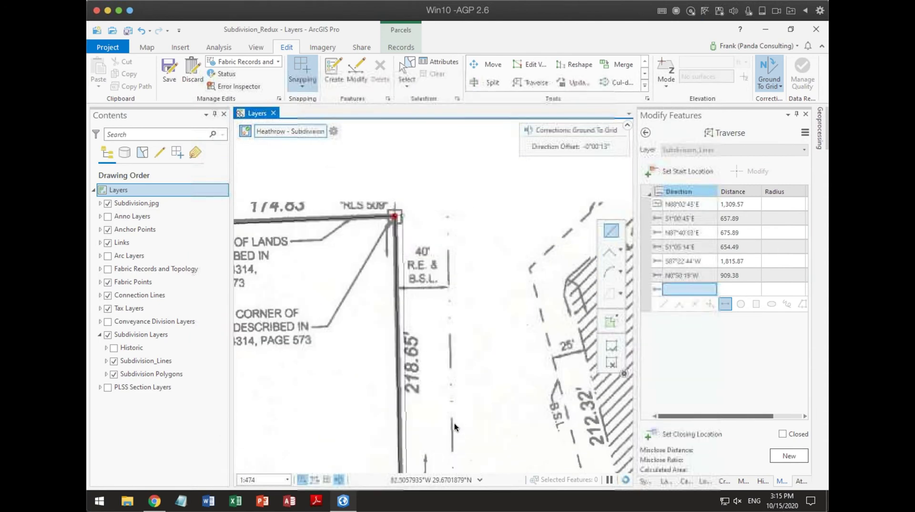
- Add the seventh traverse course along the west side's short jog with direction S87°59'38"W and distance 174.83 ft
{"action": "left_click_drag", "start_coordinate": [358, 289], "coordinate": [517, 332]}
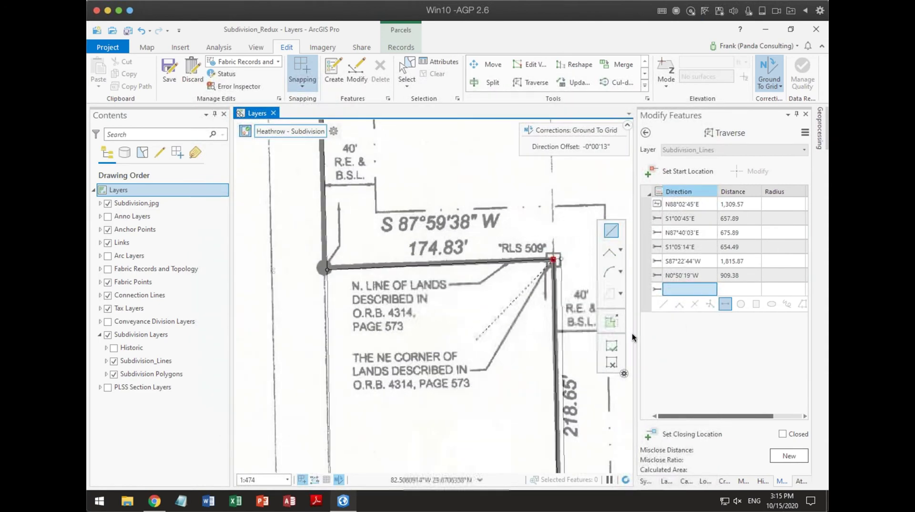
{"action": "left_click", "coordinate": [699, 288]}
{"action": "type", "text": "87.59"}
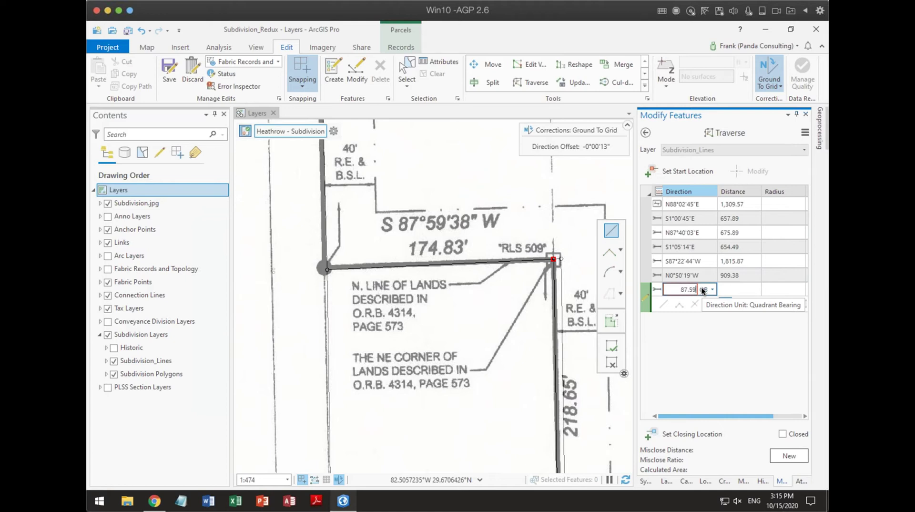
{"action": "type", "text": "38-4"}
{"action": "key", "text": "BackSpace"}
{"action": "type", "text": "3"}
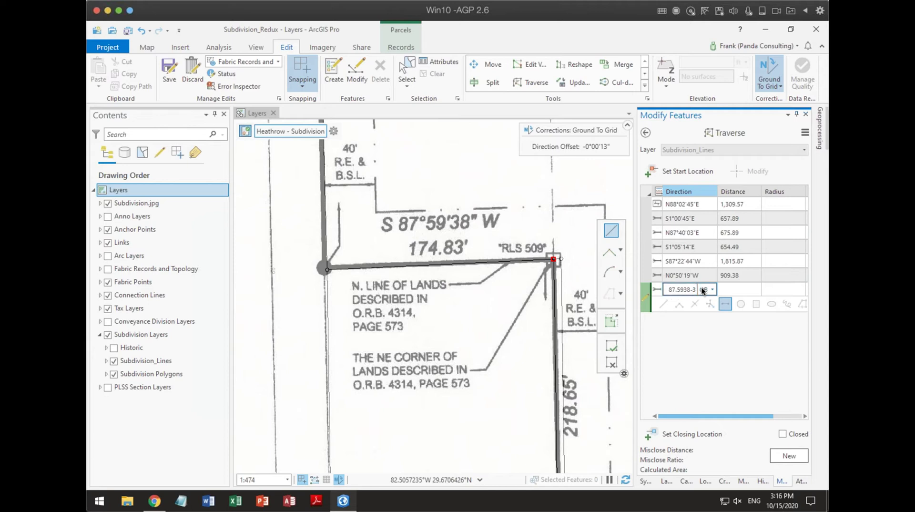
{"action": "key", "text": "Tab"}
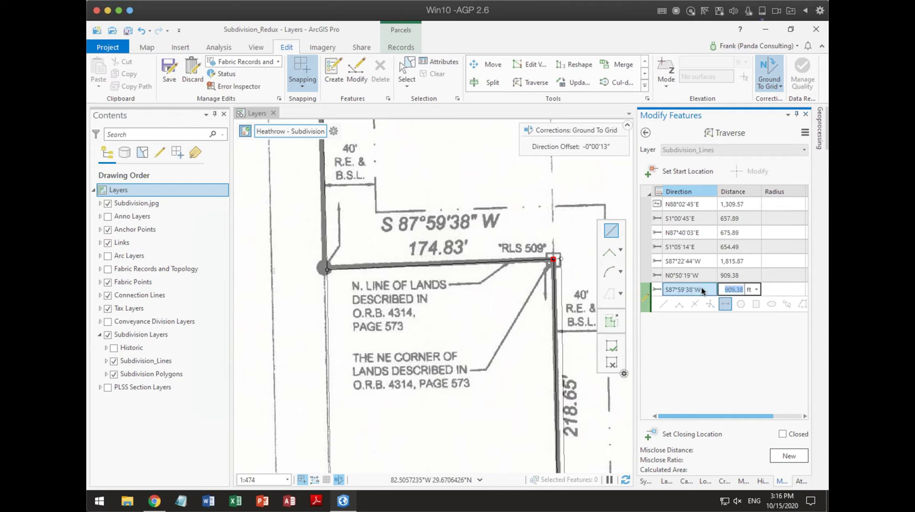
{"action": "type", "text": "174.83"}
{"action": "key", "text": "Return"}
- Close the traverse at the northwest corner with the eighth course, direction N0°50'35"W and distance 419.92 ft
{"action": "key", "text": "Up"}
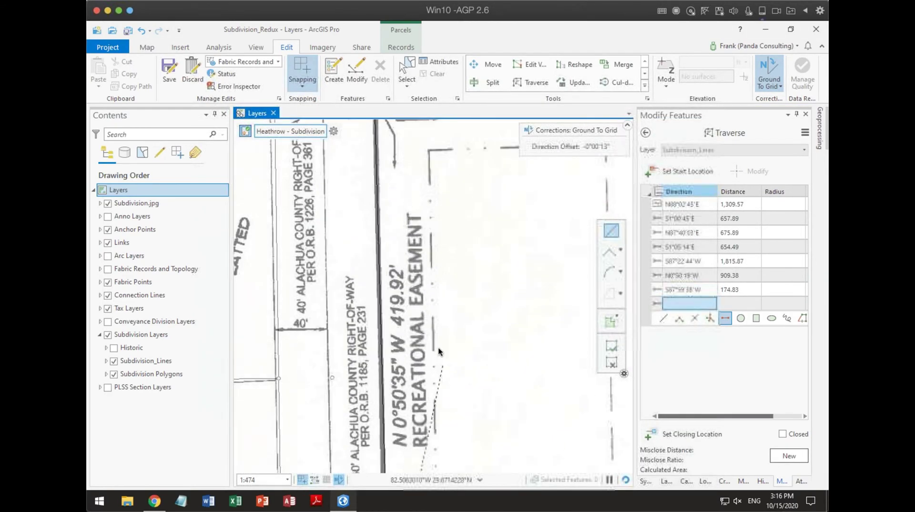
{"action": "left_click", "coordinate": [693, 298]}
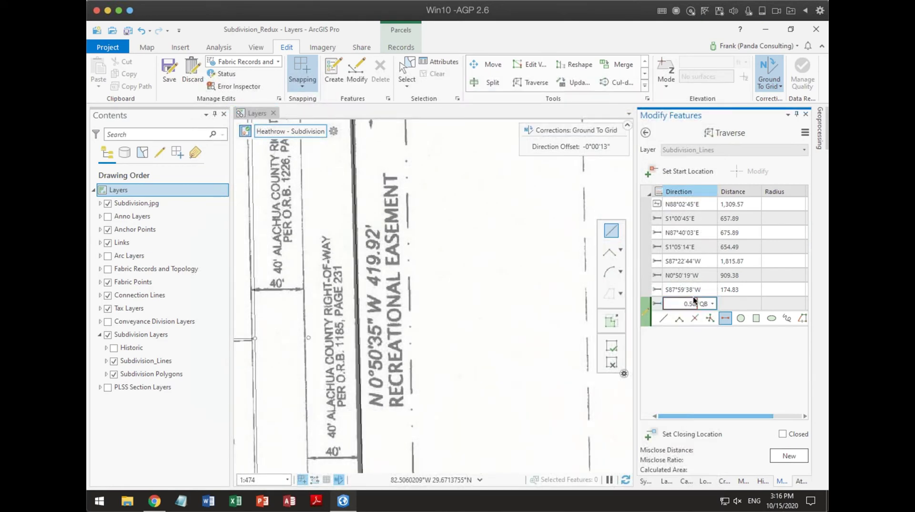
{"action": "type", "text": "0.5035-4"}
{"action": "key", "text": "Tab"}
{"action": "type", "text": "419.92"}
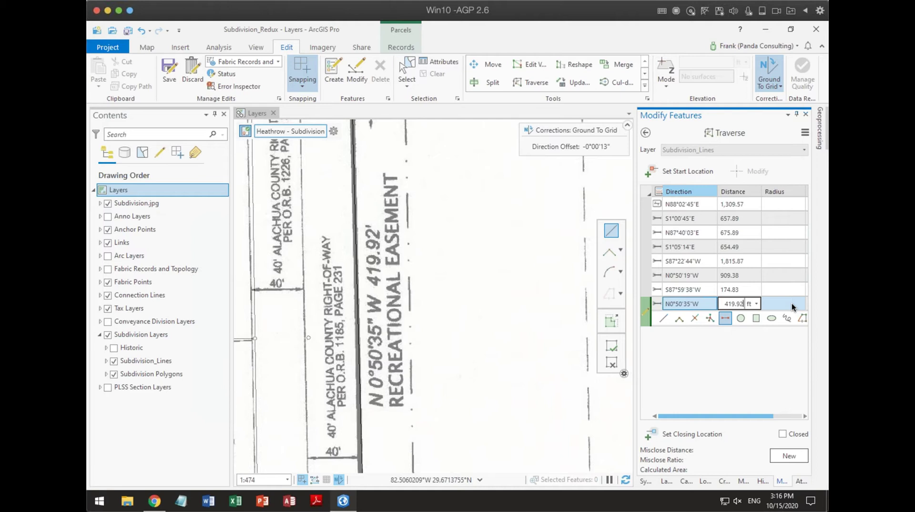
{"action": "key", "text": "Return"}
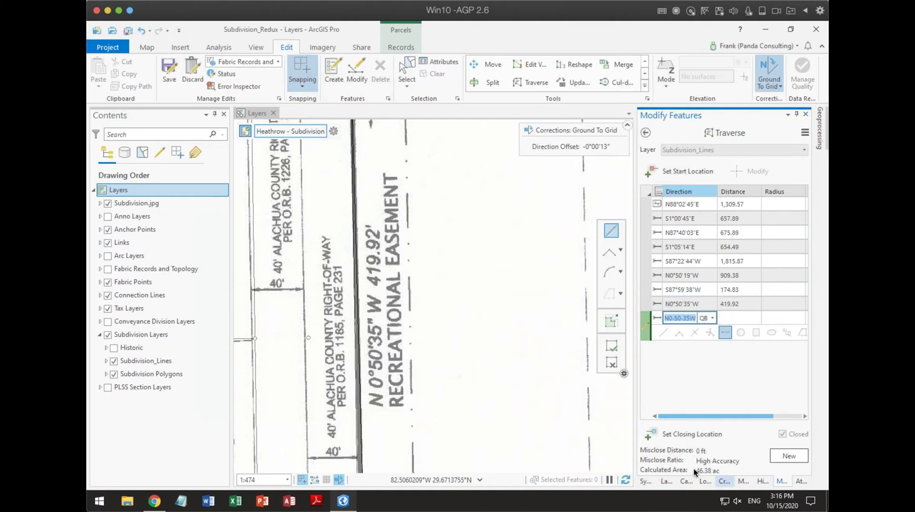
- Leave the Traverse tool with the full boundary in view and hide the Subdivision.jpg plat image
{"action": "scroll", "coordinate": [476, 270], "scroll_direction": "down", "scroll_amount": 5}
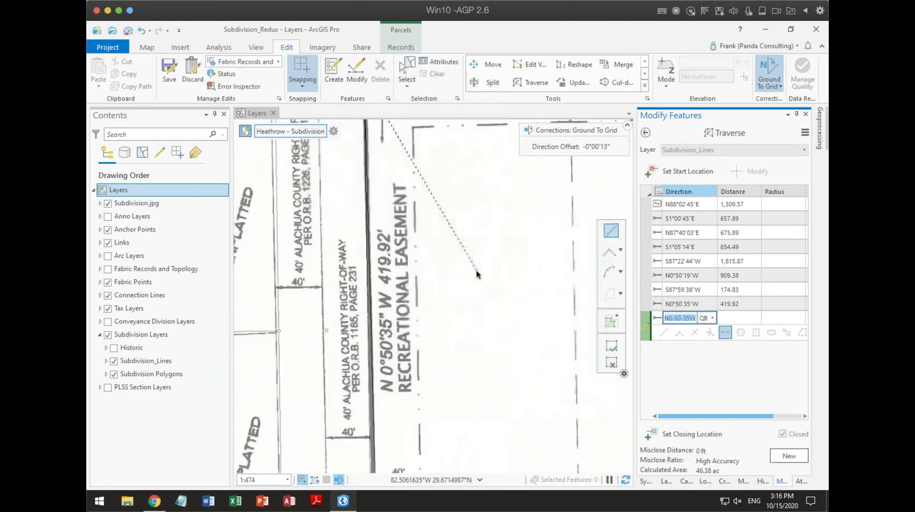
{"action": "scroll", "coordinate": [451, 257], "scroll_direction": "down", "scroll_amount": 4}
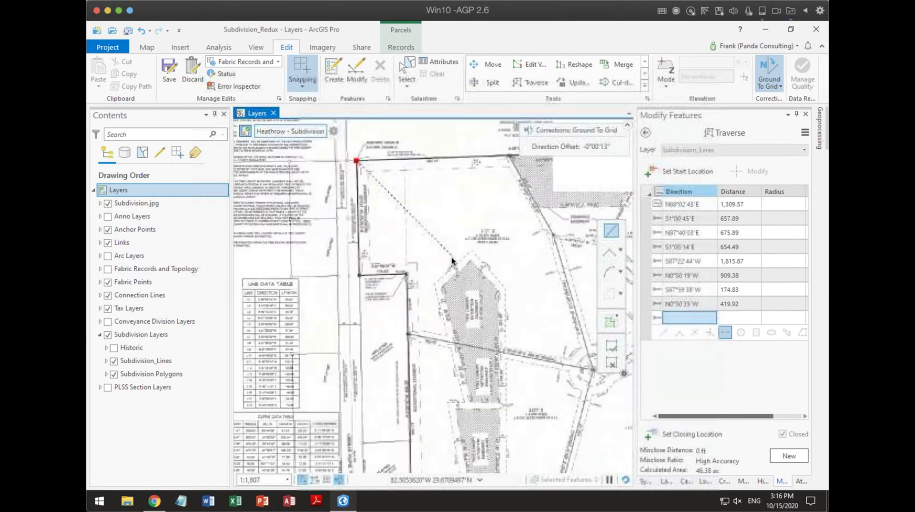
{"action": "key", "text": "Right"}
{"action": "key", "text": "Right"}
{"action": "key", "text": "Right"}
{"action": "key", "text": "Right"}
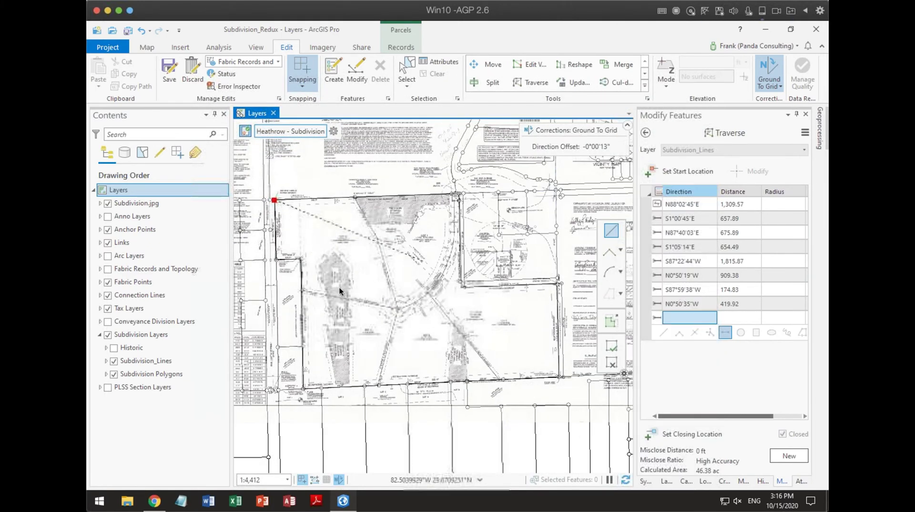
{"action": "left_click", "coordinate": [645, 133]}
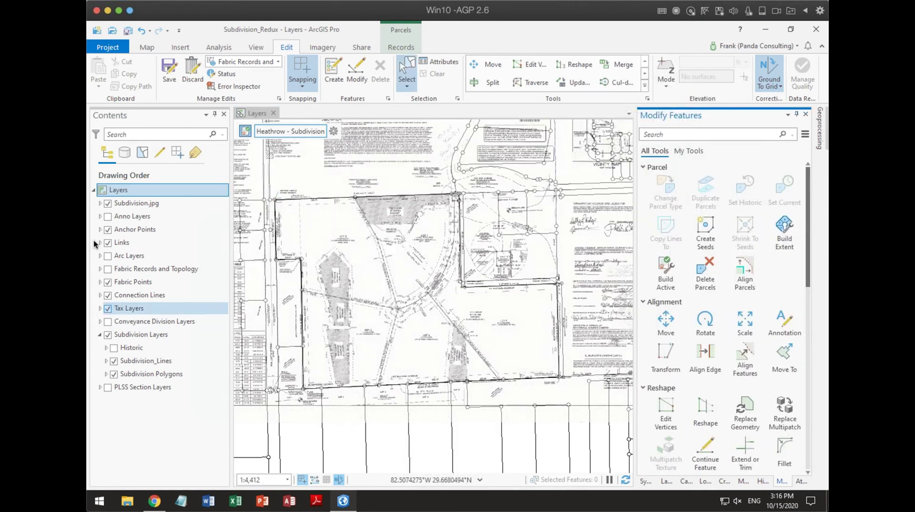
{"action": "left_click", "coordinate": [108, 204]}
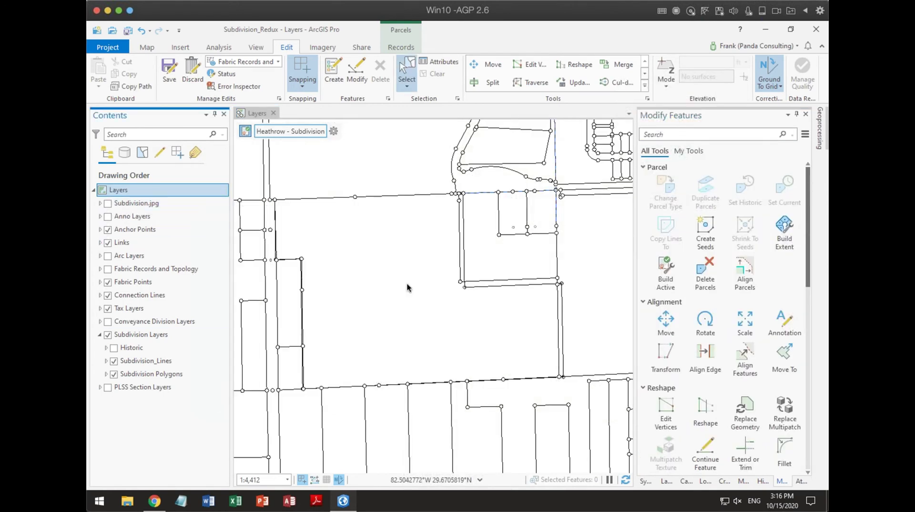
- Select the Heathrow record's boundary lines and build them into a subdivision polygon from a parcel seed
{"action": "left_click", "coordinate": [334, 131]}
{"action": "left_click", "coordinate": [369, 232]}
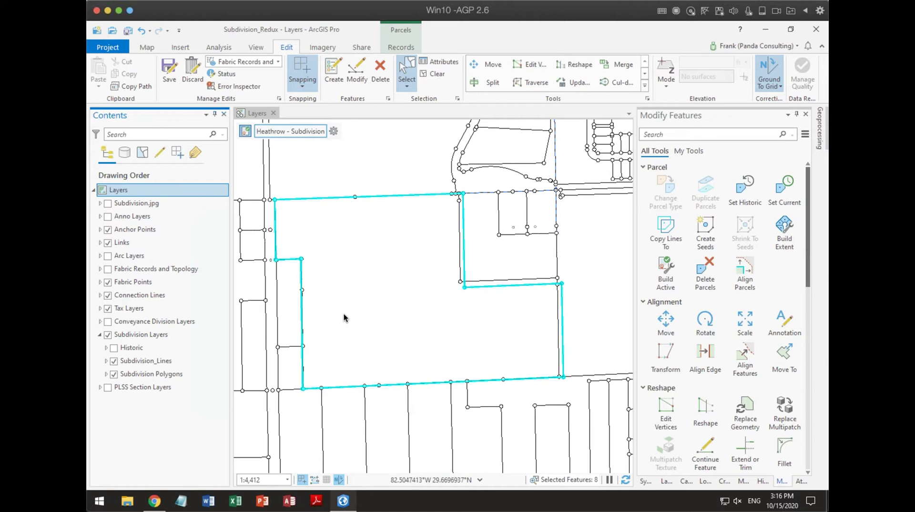
{"action": "left_click", "coordinate": [401, 47]}
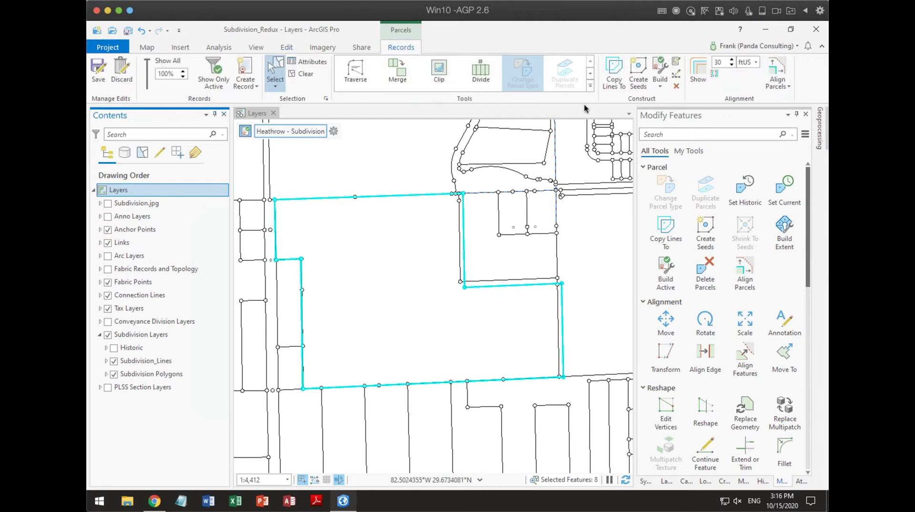
{"action": "left_click", "coordinate": [639, 74]}
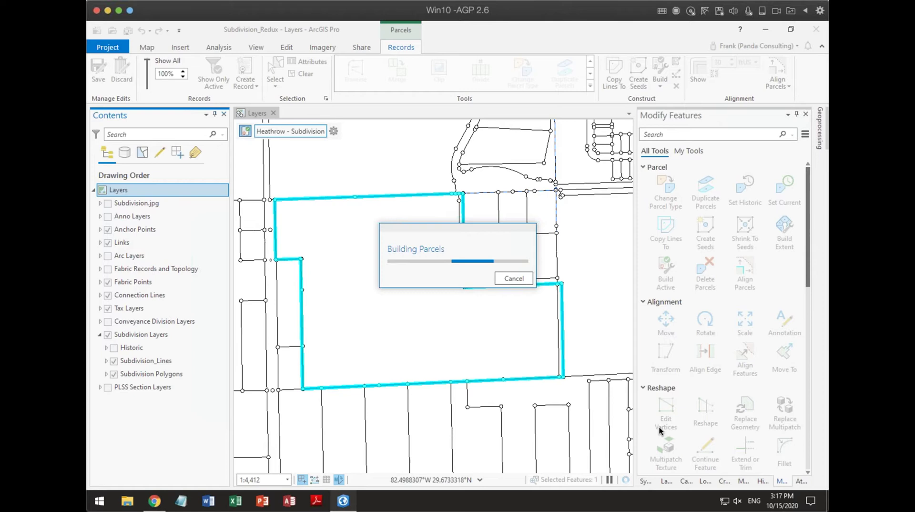
- Set the new subdivision polygon's Name to Heathrow and its Sub or Condo Type to Subdivision
{"action": "left_click", "coordinate": [800, 481]}
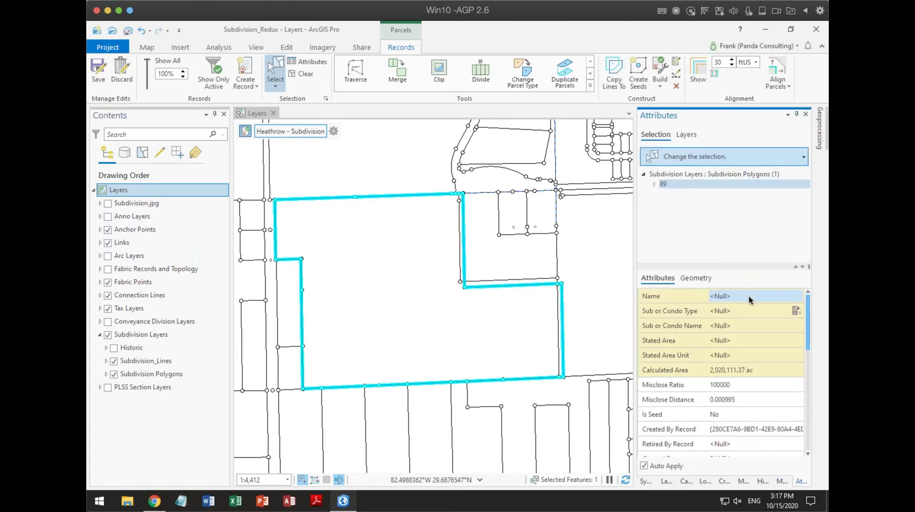
{"action": "left_click", "coordinate": [751, 296]}
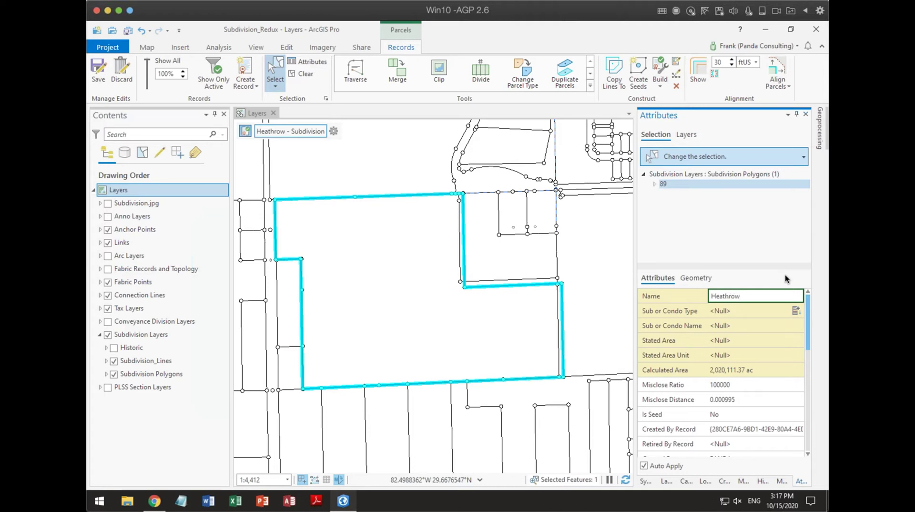
{"action": "type", "text": "Heathrow"}
{"action": "key", "text": "Tab"}
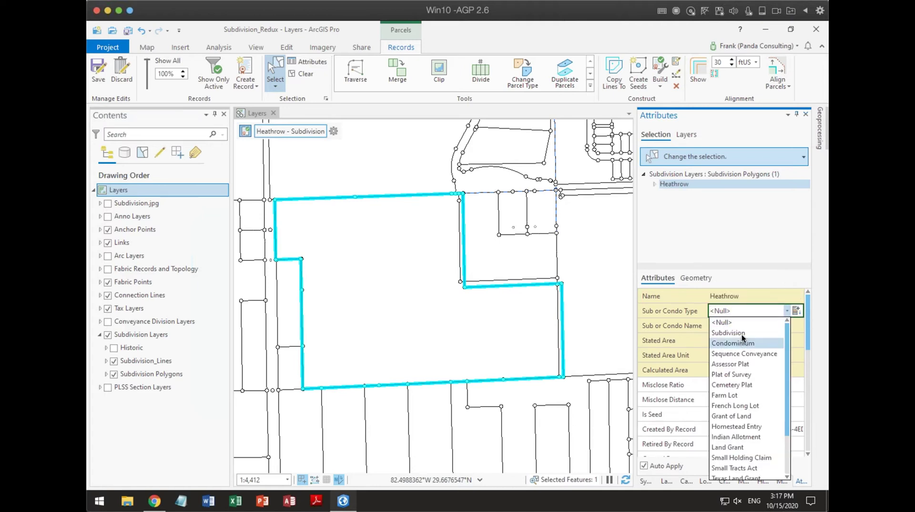
{"action": "left_click", "coordinate": [741, 334]}
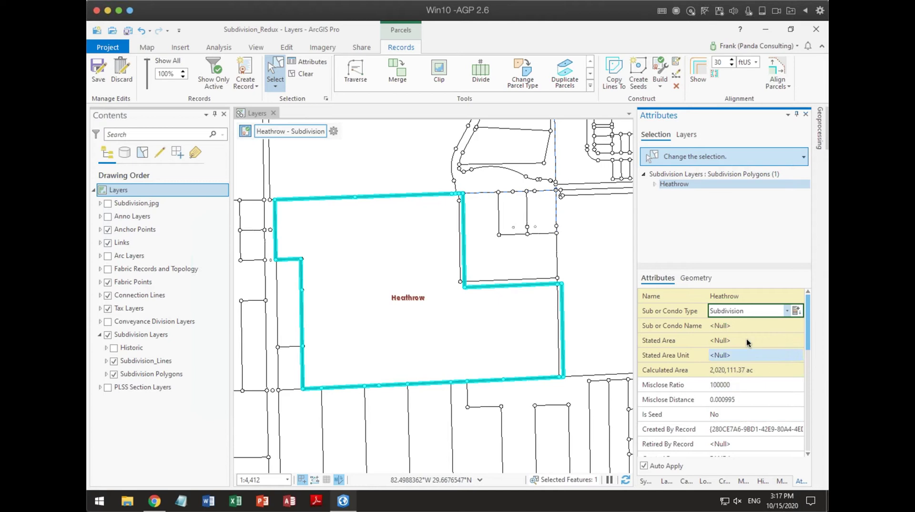
- Clear the Calculated Area value of the Heathrow subdivision polygon
{"action": "left_click", "coordinate": [759, 371]}
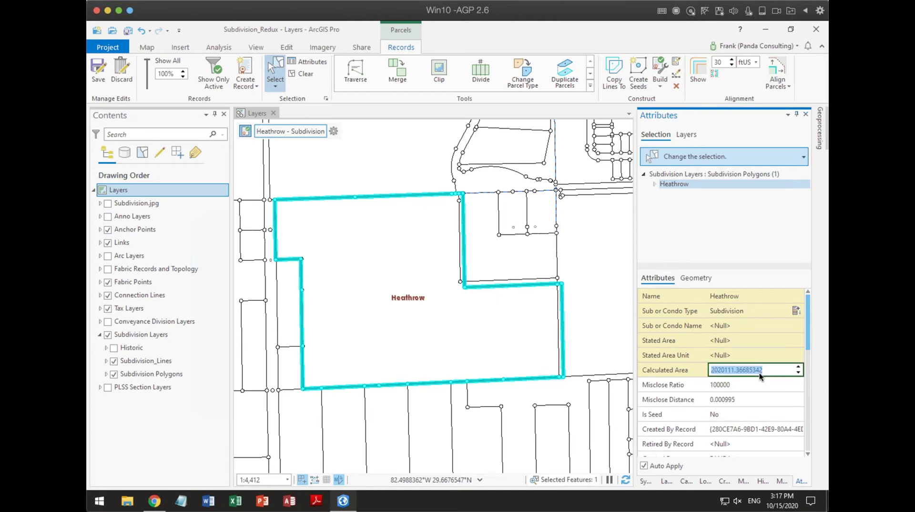
{"action": "left_click", "coordinate": [759, 372]}
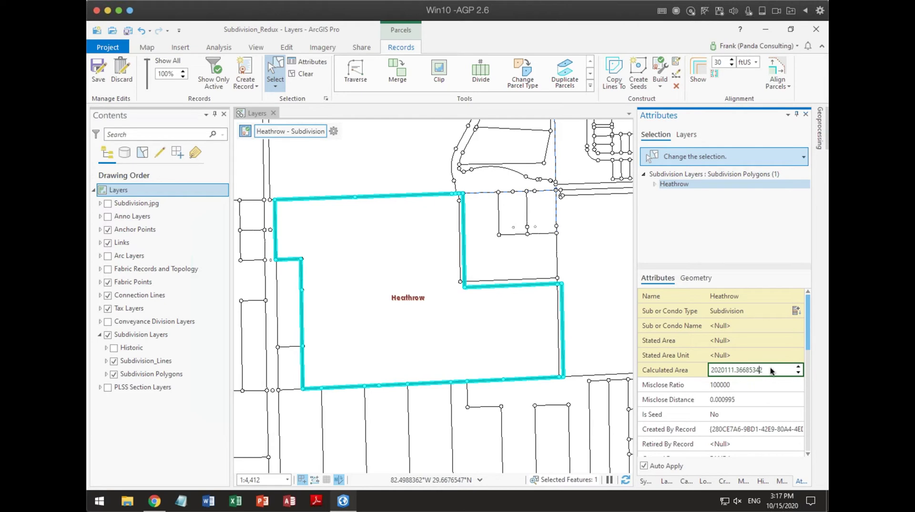
{"action": "left_click", "coordinate": [675, 370]}
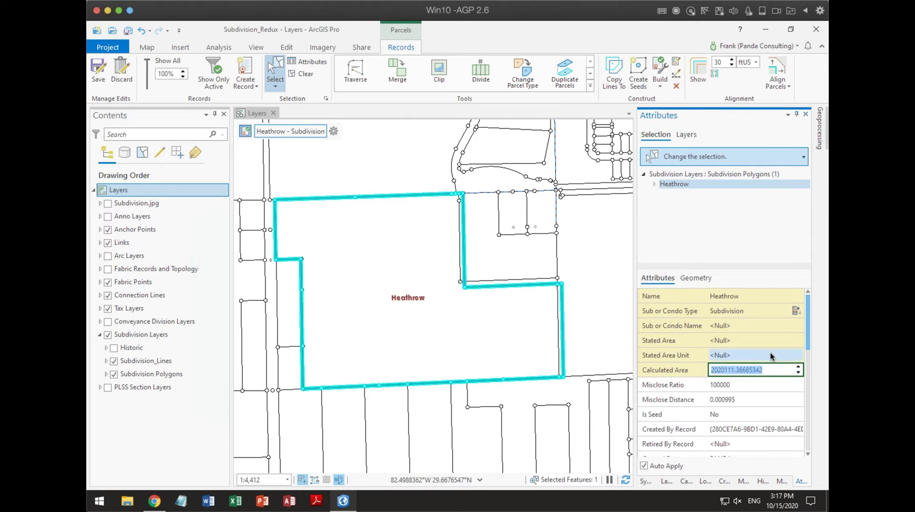
{"action": "key", "text": "Delete"}
{"action": "key", "text": "Tab"}
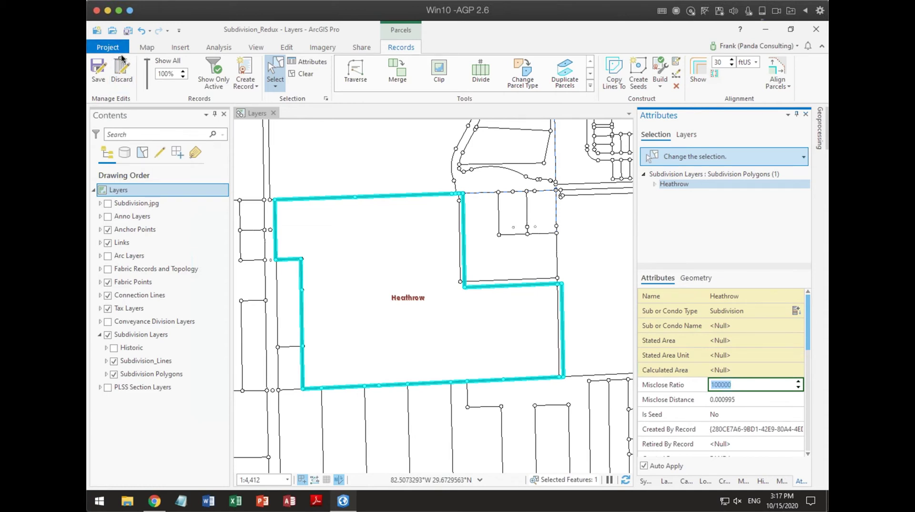
- Review the project's distance, angular, area and location unit settings in the project options
{"action": "left_click", "coordinate": [108, 47]}
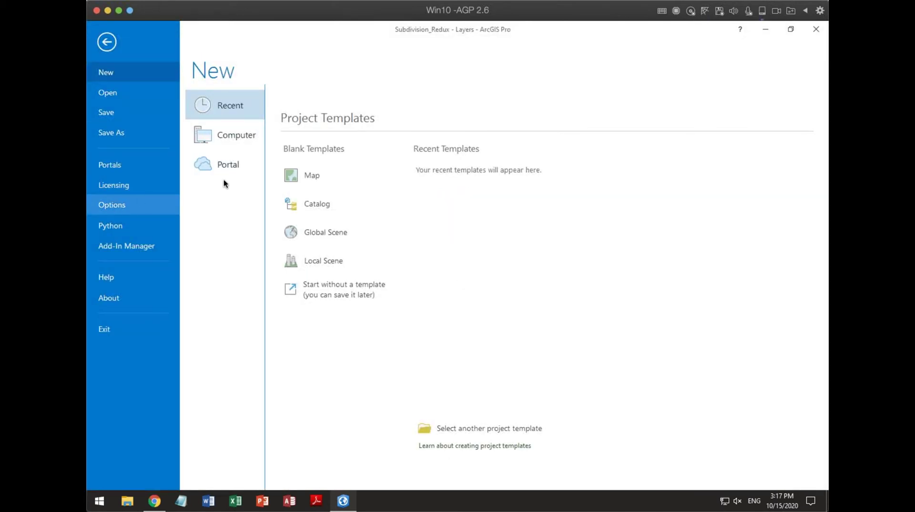
{"action": "left_click", "coordinate": [263, 156]}
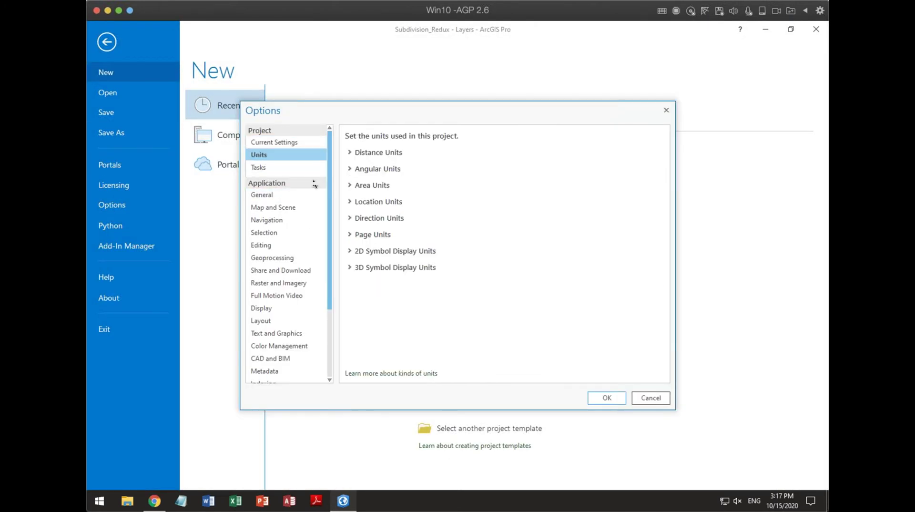
{"action": "left_click", "coordinate": [351, 187]}
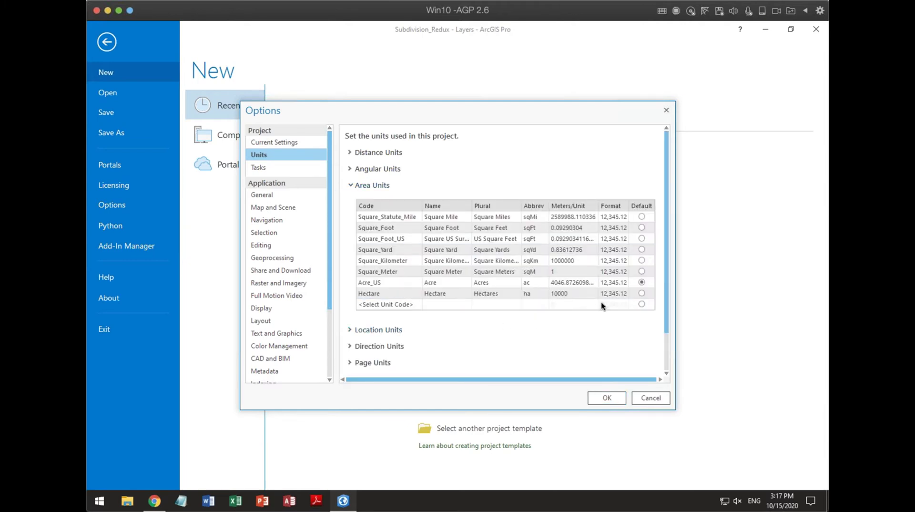
{"action": "left_click", "coordinate": [352, 185]}
{"action": "left_click", "coordinate": [350, 152]}
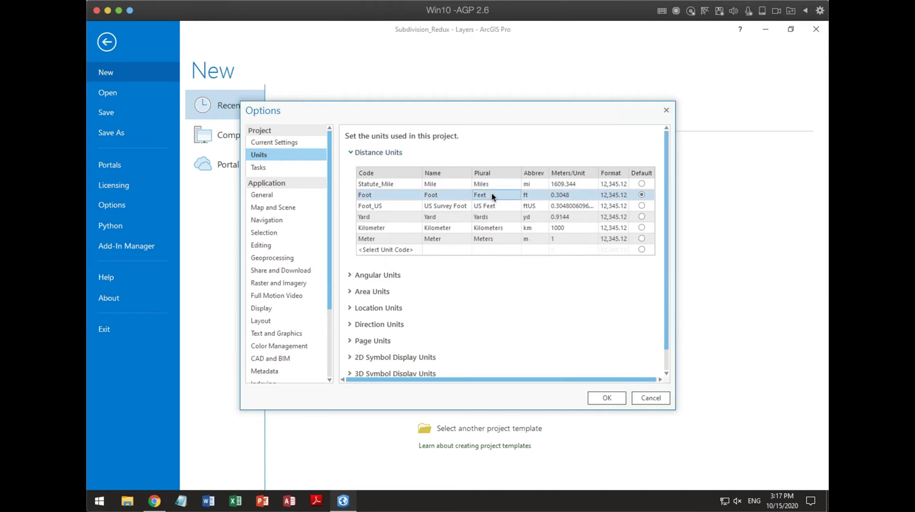
{"action": "left_click", "coordinate": [349, 275]}
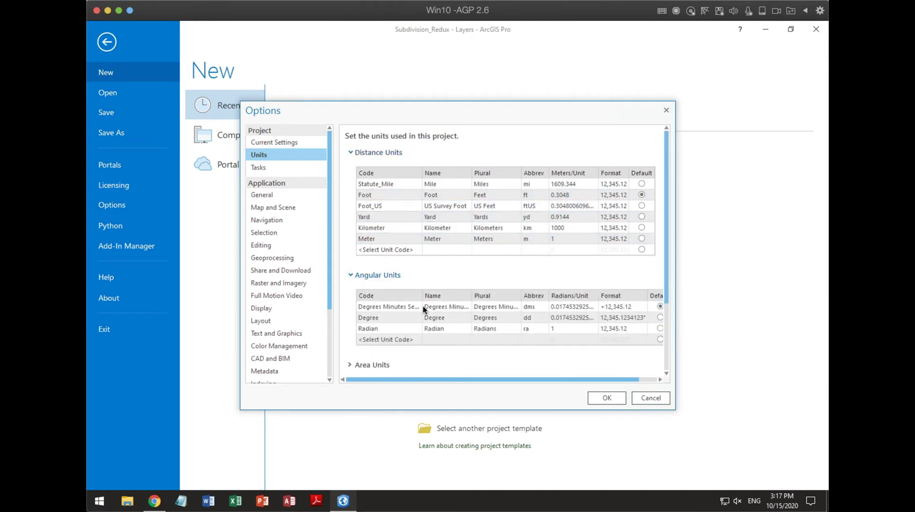
{"action": "left_click", "coordinate": [350, 365]}
{"action": "scroll", "coordinate": [447, 320], "scroll_direction": "down", "scroll_amount": 5}
{"action": "scroll", "coordinate": [446, 322], "scroll_direction": "down", "scroll_amount": 1}
{"action": "left_click", "coordinate": [346, 284]}
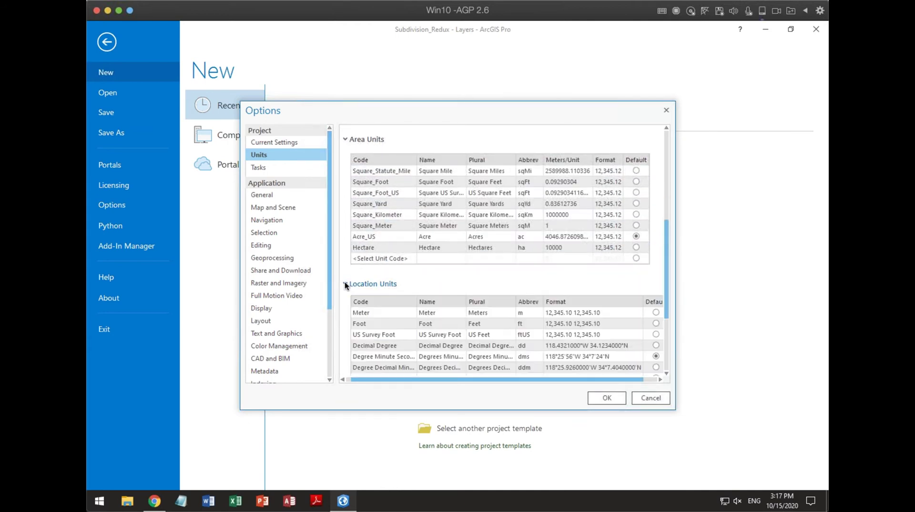
{"action": "scroll", "coordinate": [533, 288], "scroll_direction": "down", "scroll_amount": 1}
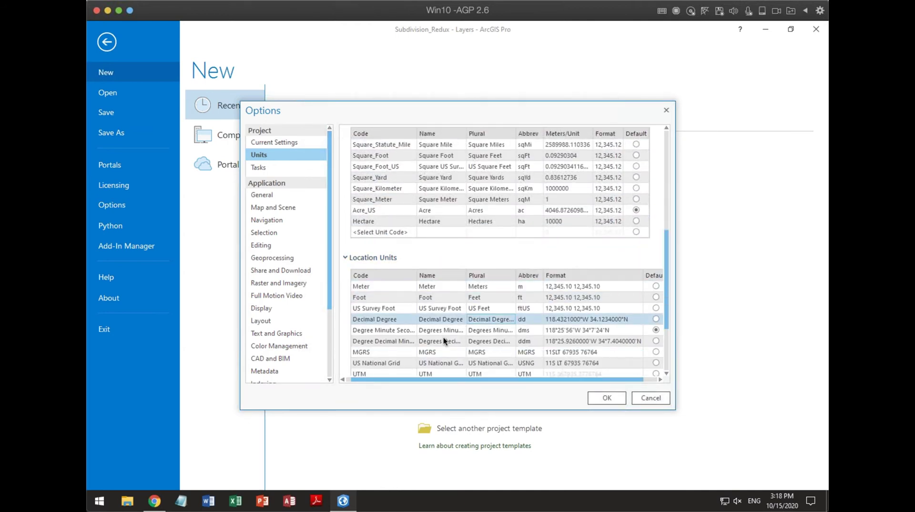
{"action": "left_click", "coordinate": [603, 398]}
{"action": "left_click", "coordinate": [107, 42]}
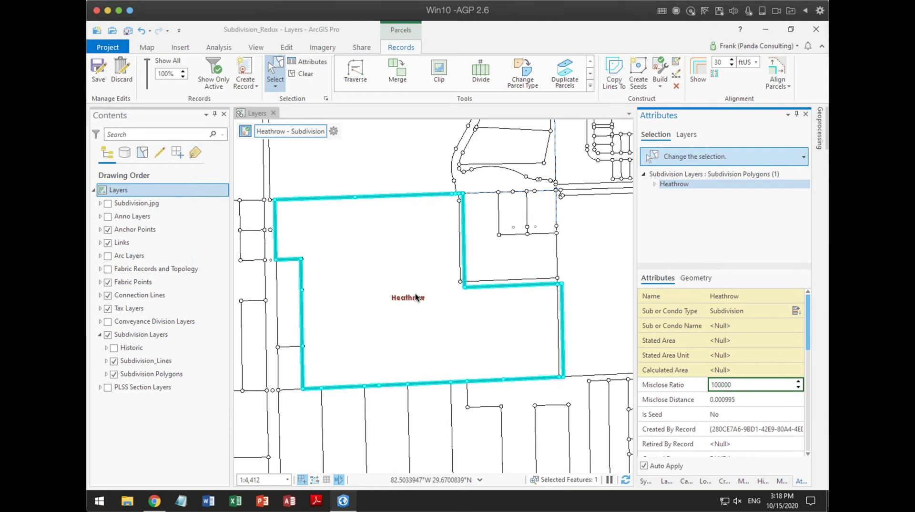
- Start Align Parcels for the Heathrow polygon and set the link generation tolerance to 20 US survey feet
{"action": "left_click", "coordinate": [776, 67]}
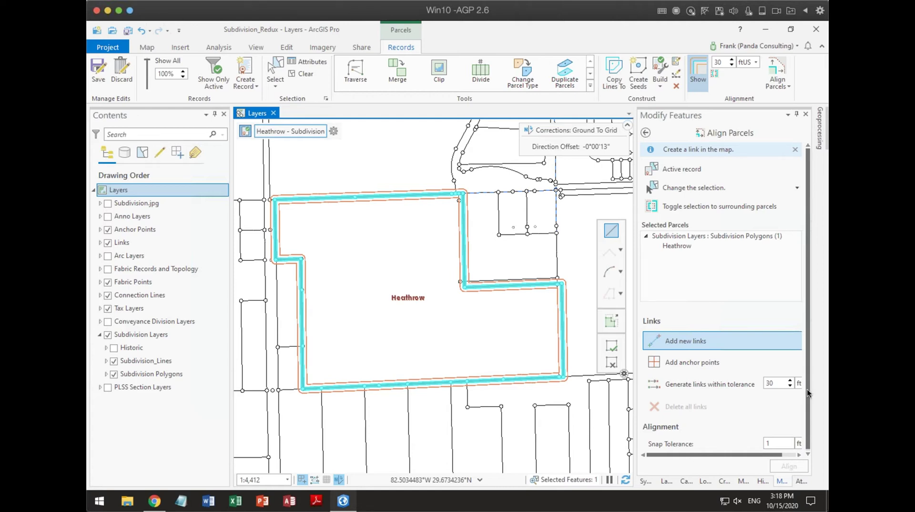
{"action": "left_click", "coordinate": [775, 383]}
{"action": "type", "text": "20"}
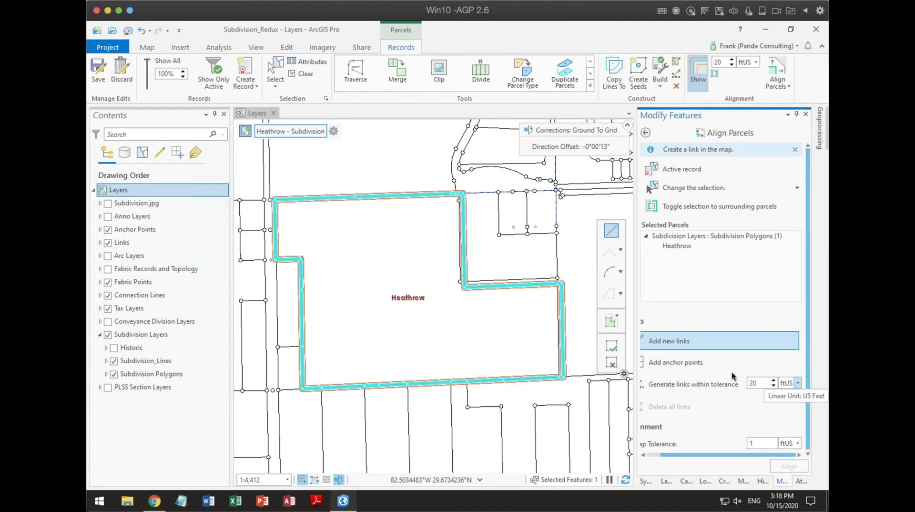
- Examine the corners of the Heathrow boundary against the neighbouring parcel lines and the tolerance buffer
{"action": "scroll", "coordinate": [261, 204], "scroll_direction": "up", "scroll_amount": 3}
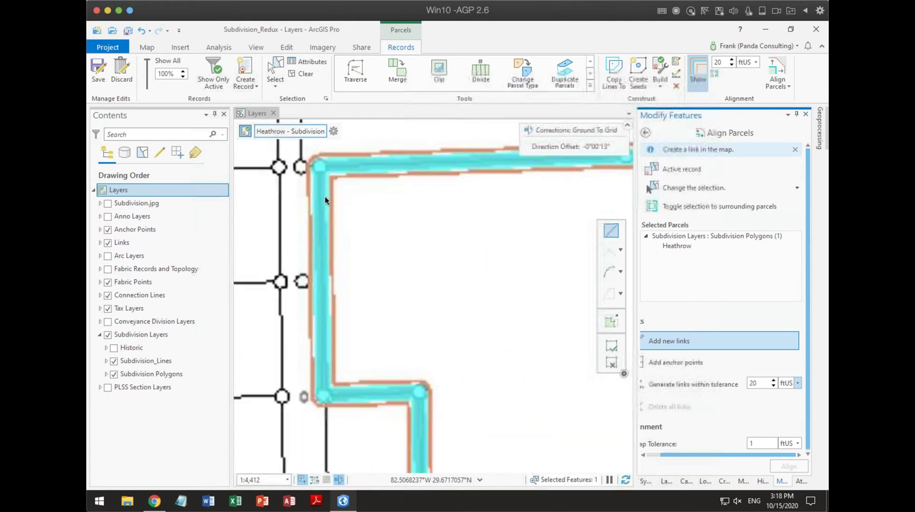
{"action": "key", "text": "Down"}
{"action": "key", "text": "Right"}
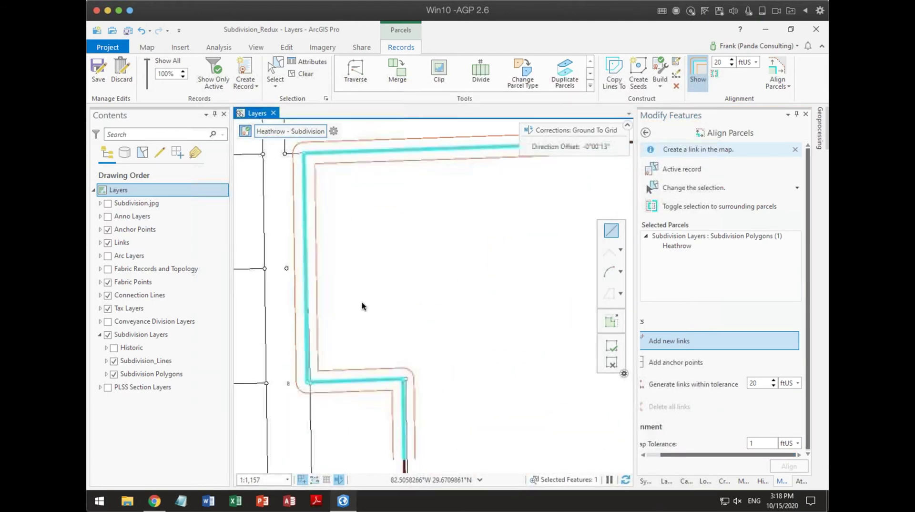
{"action": "scroll", "coordinate": [476, 352], "scroll_direction": "down", "scroll_amount": 4}
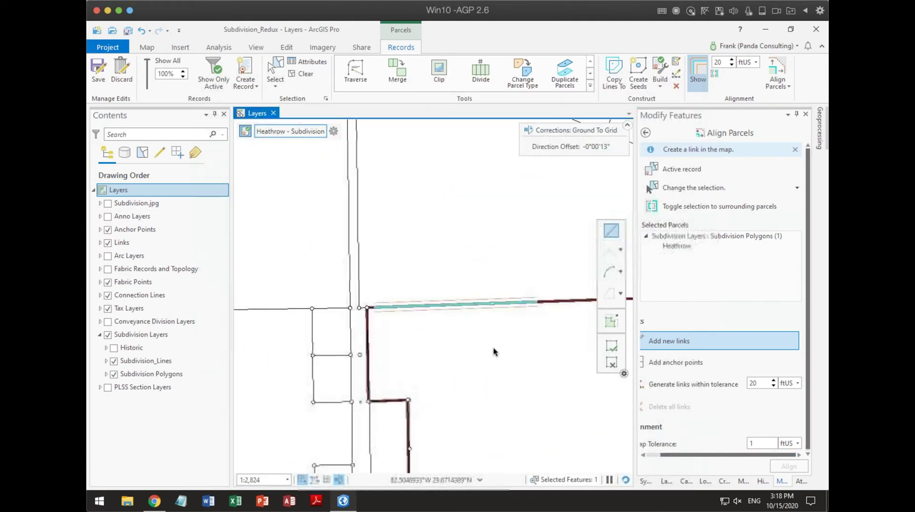
{"action": "scroll", "coordinate": [427, 298], "scroll_direction": "up", "scroll_amount": 4}
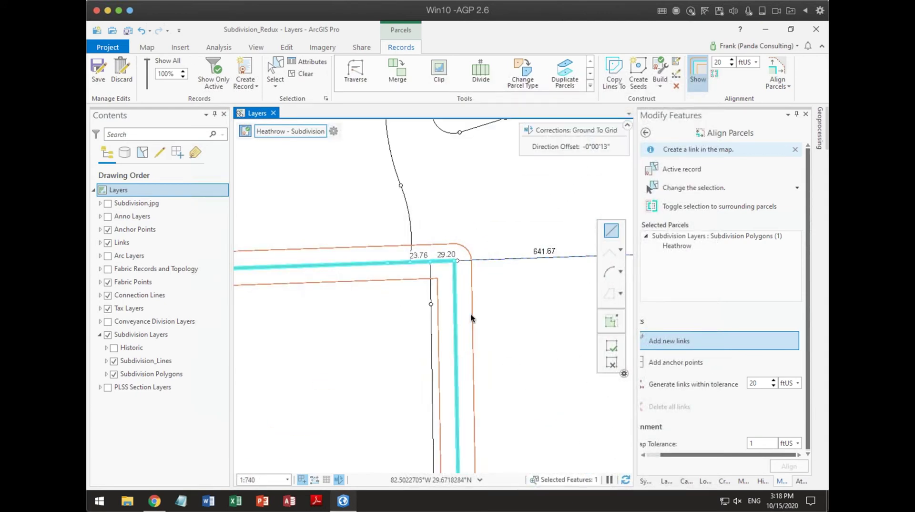
{"action": "key", "text": "Down"}
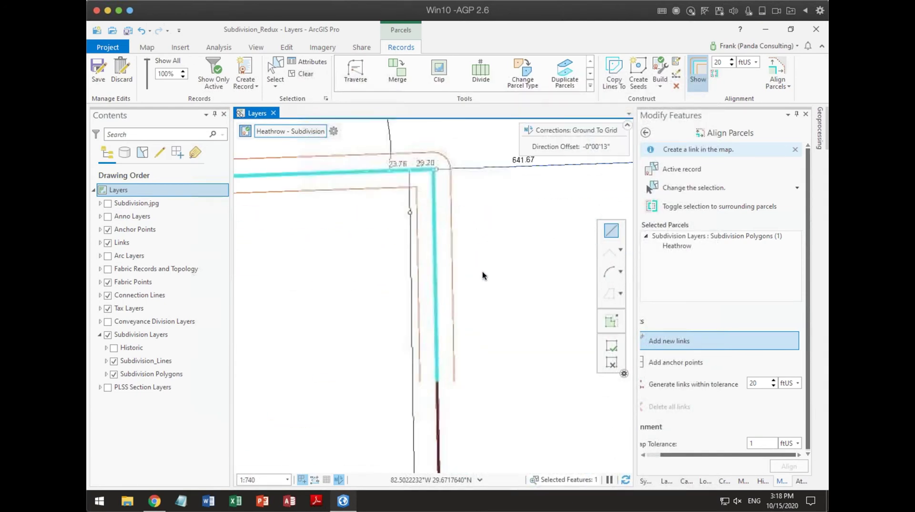
{"action": "key", "text": "Right"}
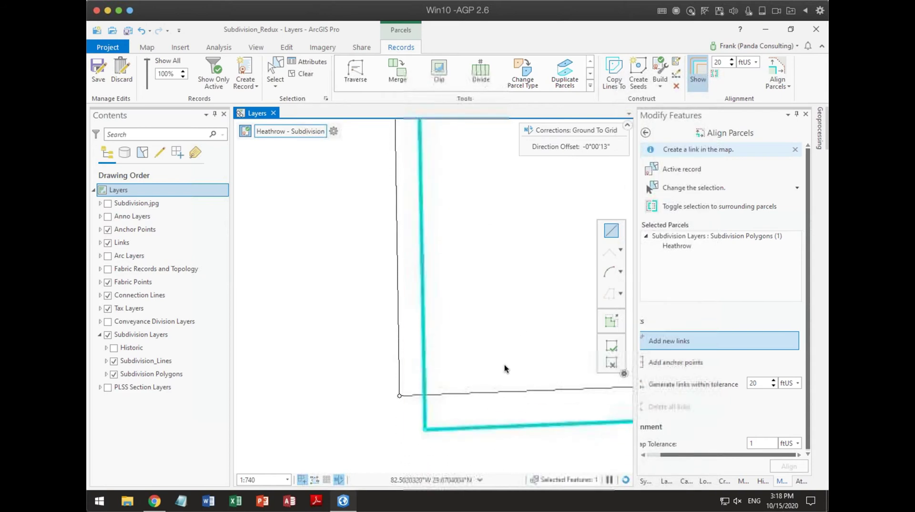
{"action": "key", "text": "Left"}
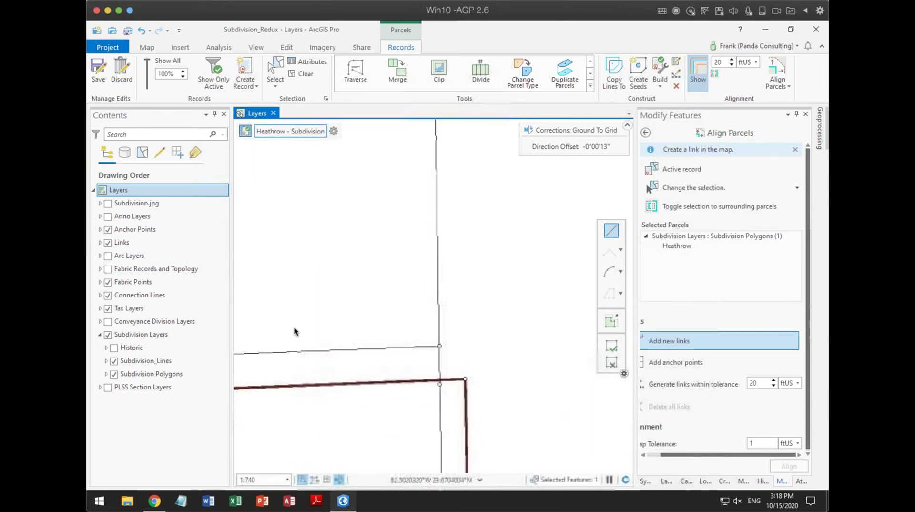
{"action": "scroll", "coordinate": [465, 283], "scroll_direction": "down", "scroll_amount": 3}
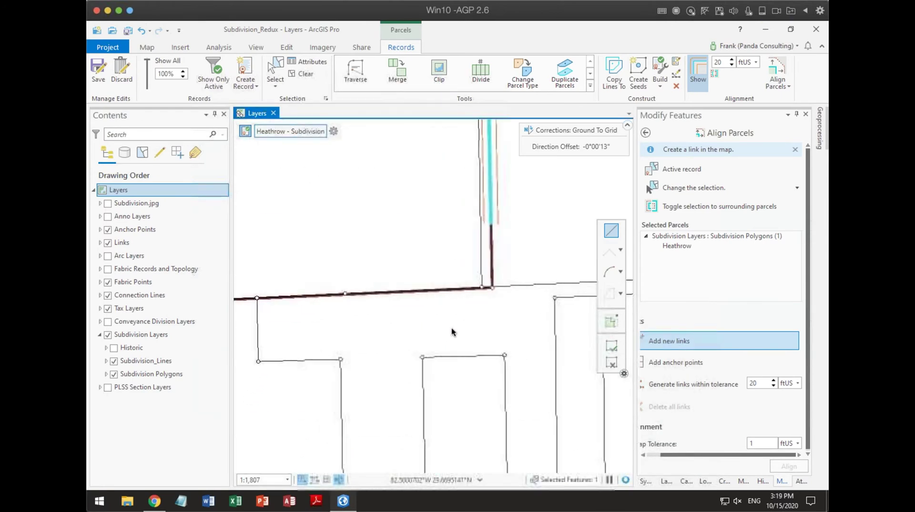
- Switch the alignment selection from Heathrow to its surrounding parcels and widen the Align Parcels pane
{"action": "left_click_drag", "start_coordinate": [389, 292], "coordinate": [361, 372]}
{"action": "left_click", "coordinate": [667, 208]}
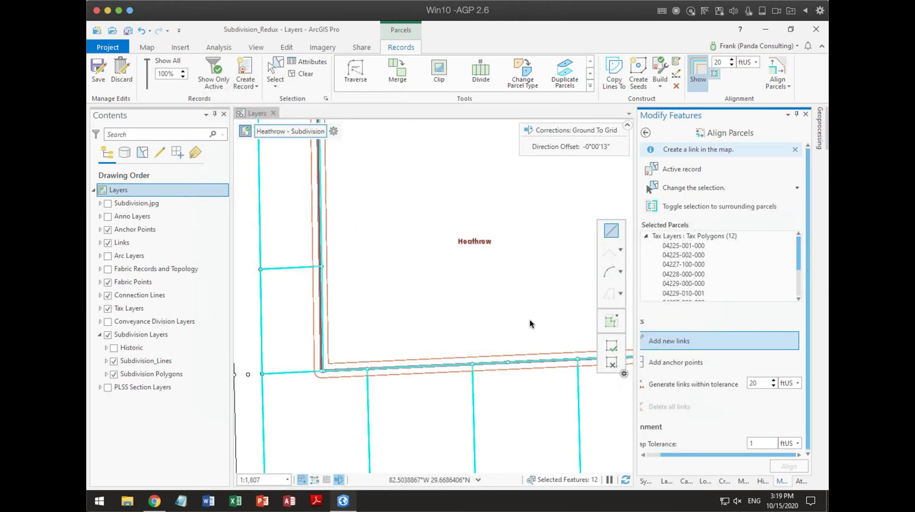
{"action": "left_click_drag", "start_coordinate": [396, 228], "coordinate": [404, 261]}
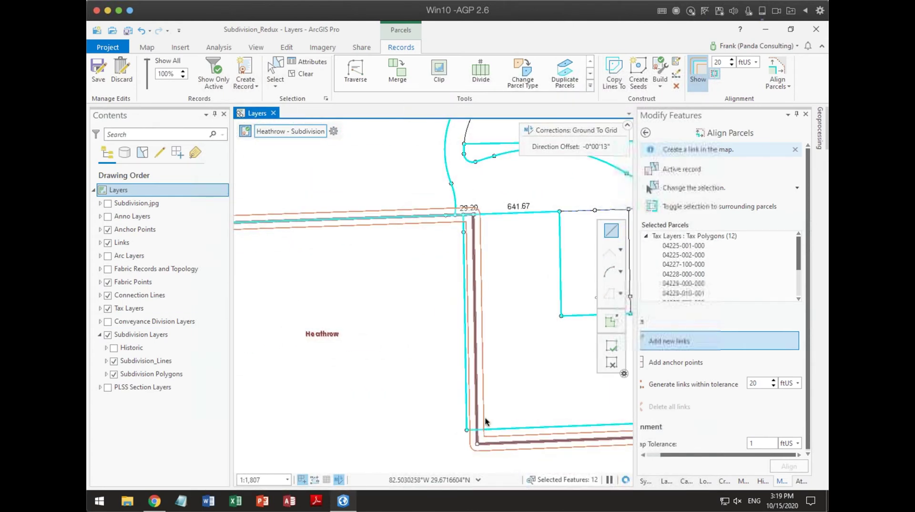
{"action": "left_click_drag", "start_coordinate": [484, 423], "coordinate": [462, 368]}
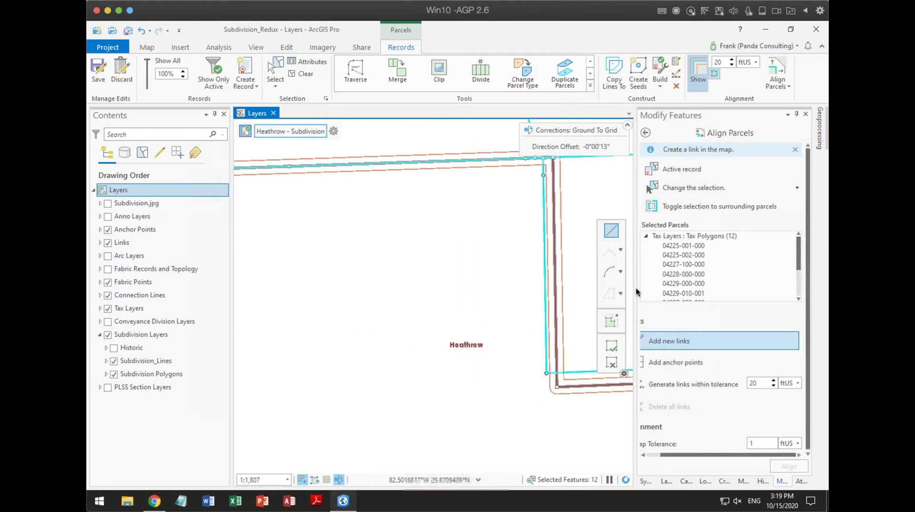
{"action": "left_click_drag", "start_coordinate": [638, 160], "coordinate": [604, 172]}
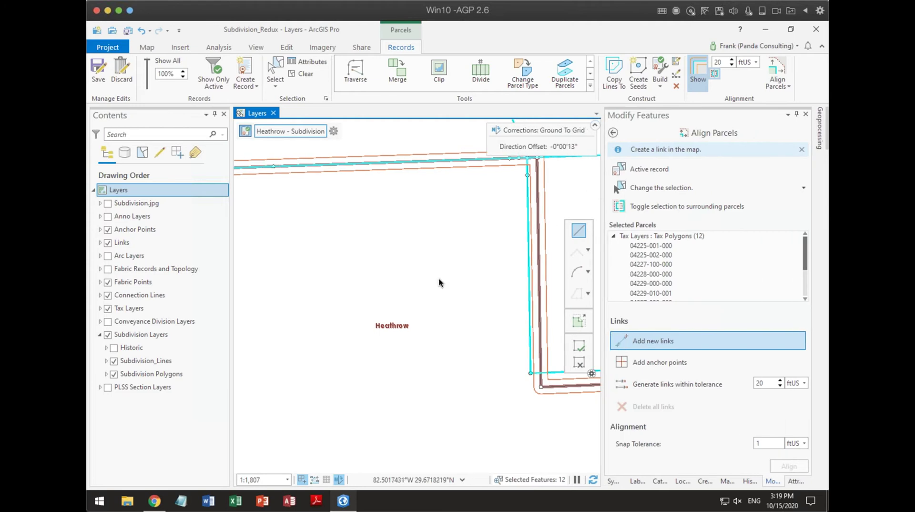
{"action": "scroll", "coordinate": [429, 310], "scroll_direction": "up", "scroll_amount": 5}
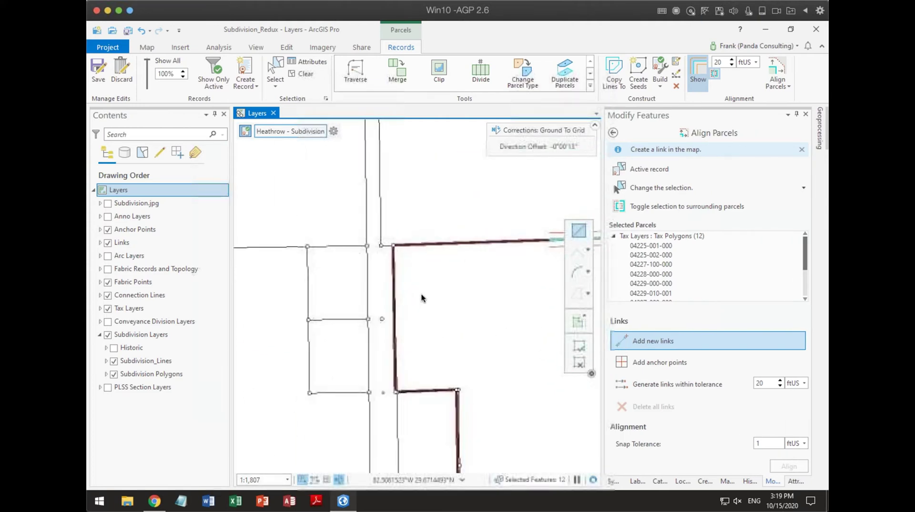
- Add alignment links between the surrounding parcels' points and the Heathrow boundary at the jog on its west side
{"action": "left_click", "coordinate": [622, 363]}
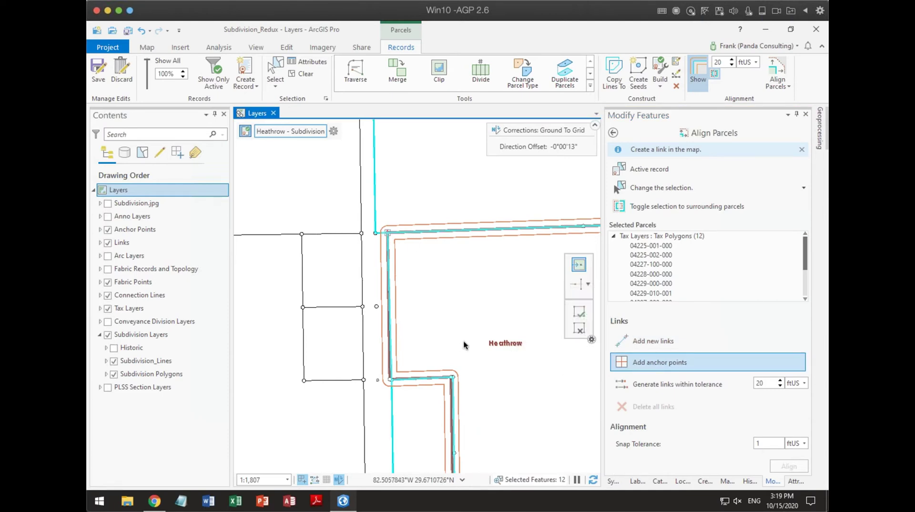
{"action": "left_click", "coordinate": [629, 340]}
{"action": "scroll", "coordinate": [394, 381], "scroll_direction": "up", "scroll_amount": 1}
{"action": "scroll", "coordinate": [393, 381], "scroll_direction": "up", "scroll_amount": 3}
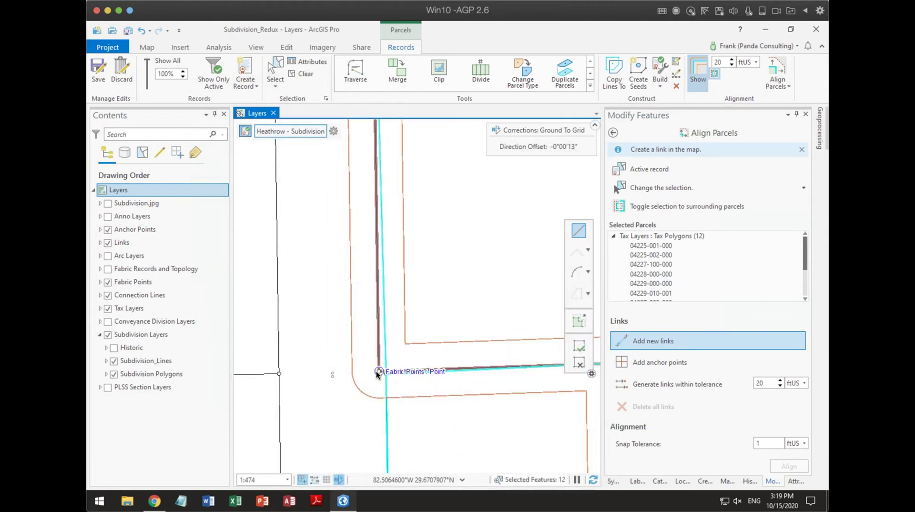
{"action": "left_click", "coordinate": [380, 375]}
{"action": "left_click", "coordinate": [399, 382]}
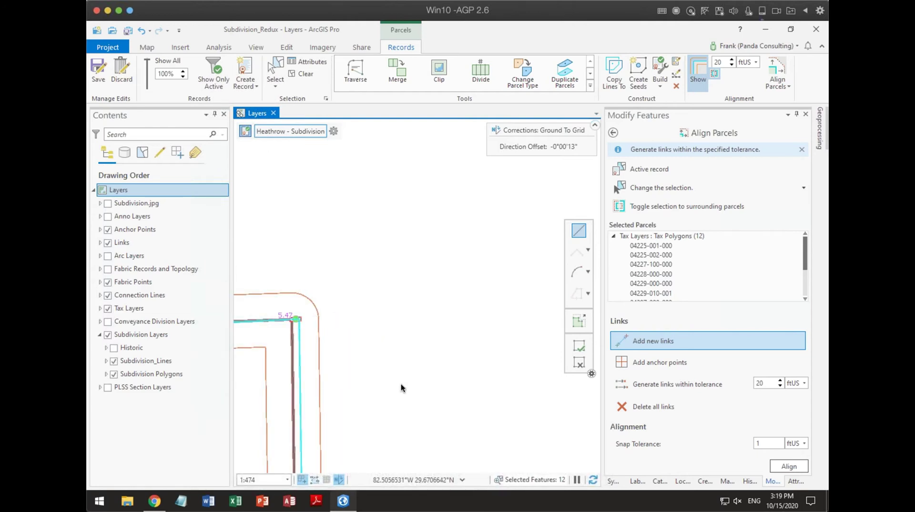
- Add alignment links from the surrounding parcels to Heathrow's southwest corner and to its south boundary at the first lot line
{"action": "scroll", "coordinate": [406, 414], "scroll_direction": "down", "scroll_amount": 2}
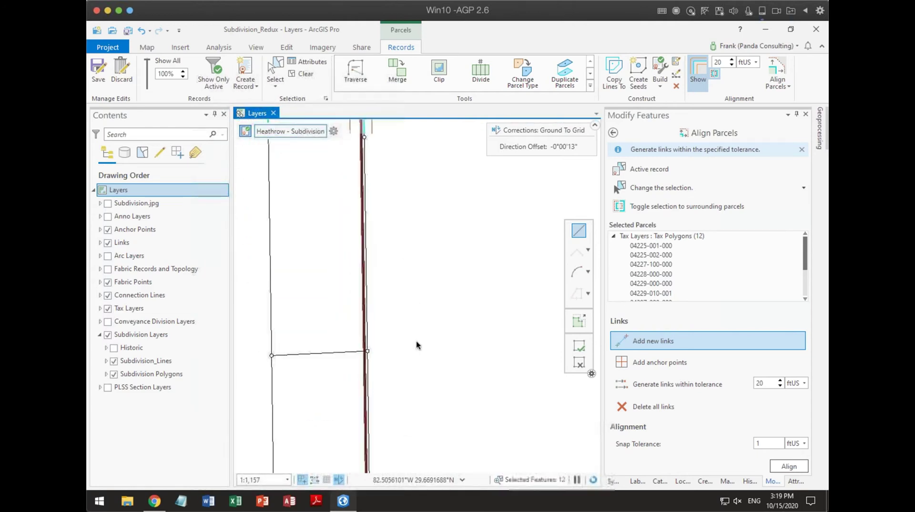
{"action": "scroll", "coordinate": [363, 355], "scroll_direction": "up", "scroll_amount": 1}
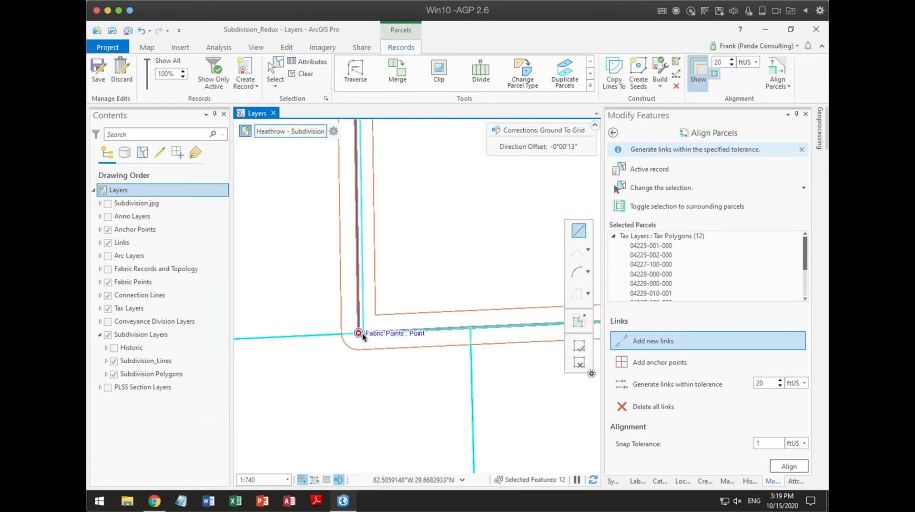
{"action": "scroll", "coordinate": [469, 329], "scroll_direction": "up", "scroll_amount": 2}
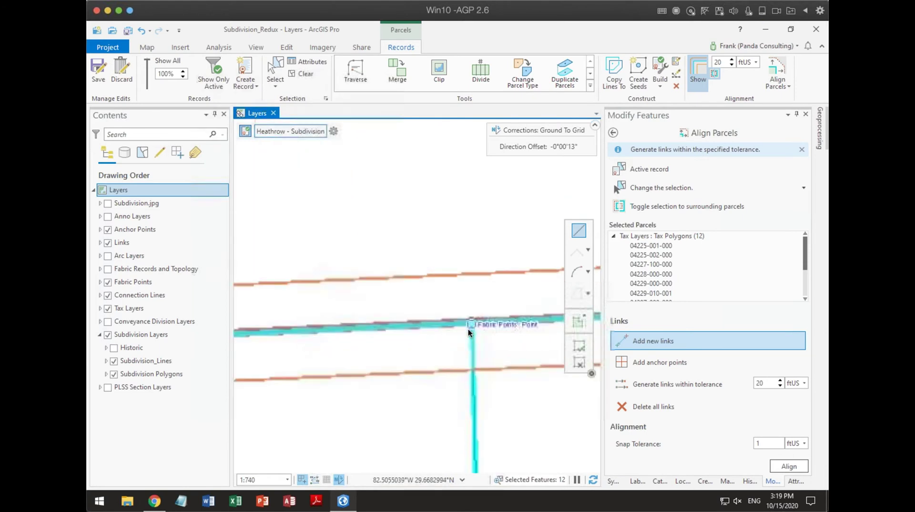
{"action": "scroll", "coordinate": [472, 328], "scroll_direction": "up", "scroll_amount": 2}
{"action": "scroll", "coordinate": [471, 324], "scroll_direction": "up", "scroll_amount": 2}
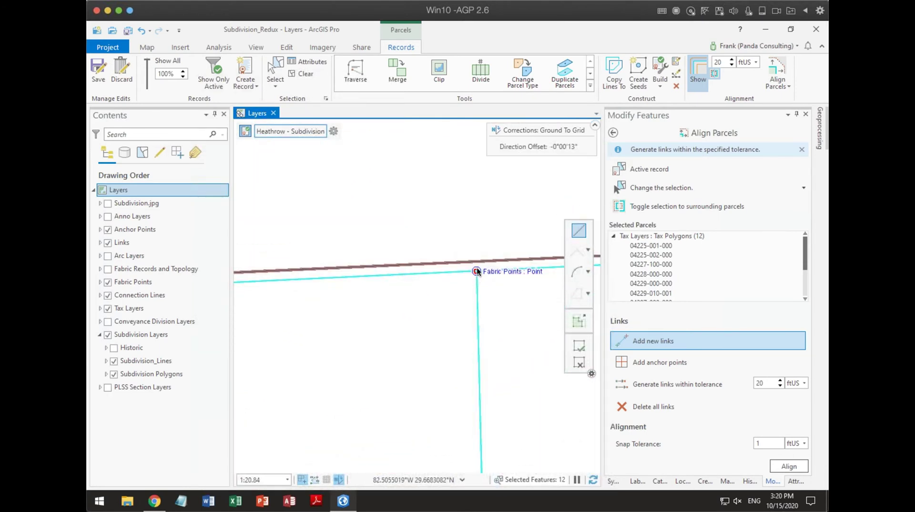
{"action": "right_click", "coordinate": [476, 313]}
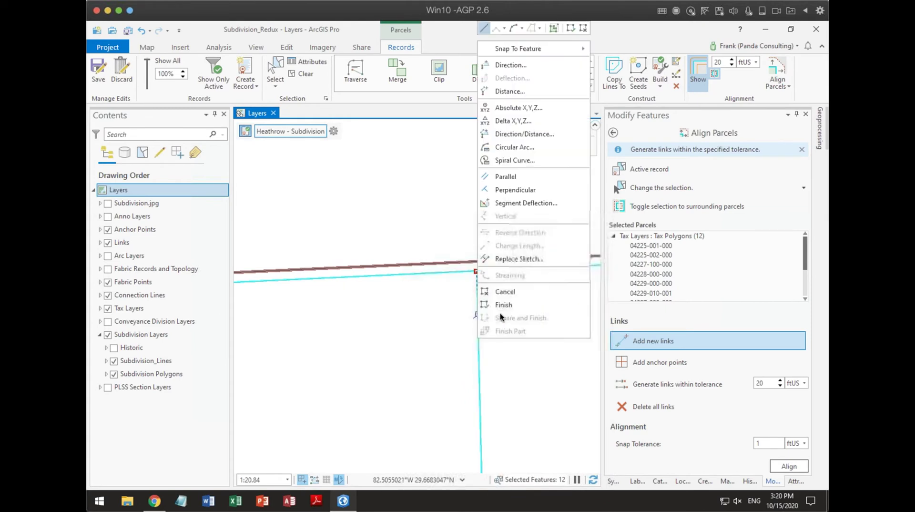
{"action": "left_click", "coordinate": [507, 188]}
{"action": "left_click", "coordinate": [476, 270]}
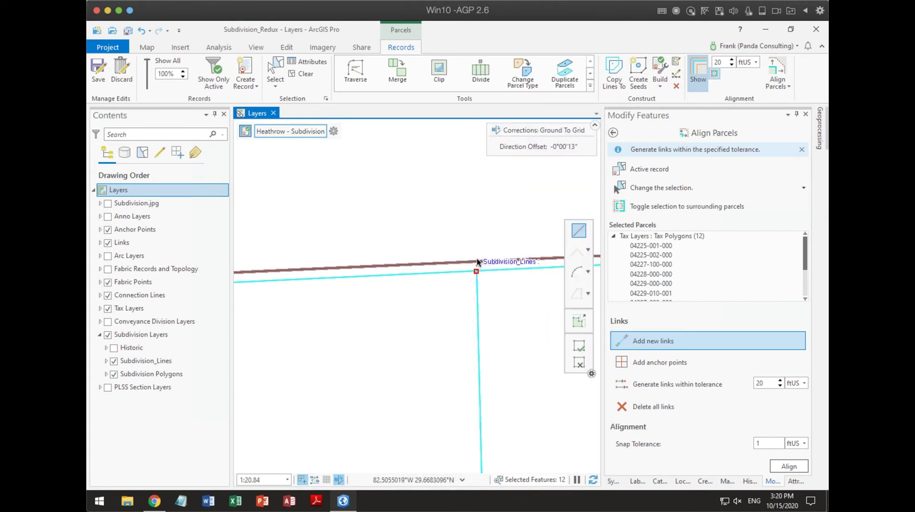
- Link the next two lot-line points along Heathrow's south side to the subdivision boundary line
{"action": "scroll", "coordinate": [500, 312], "scroll_direction": "down", "scroll_amount": 2}
{"action": "left_click_drag", "start_coordinate": [506, 337], "coordinate": [315, 350]}
{"action": "scroll", "coordinate": [453, 341], "scroll_direction": "down", "scroll_amount": 2}
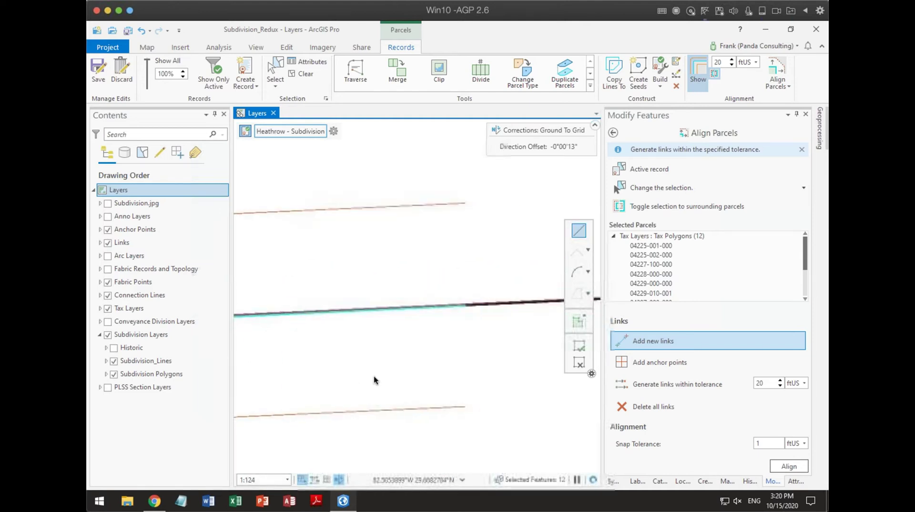
{"action": "scroll", "coordinate": [410, 367], "scroll_direction": "down", "scroll_amount": 2}
{"action": "scroll", "coordinate": [443, 336], "scroll_direction": "up", "scroll_amount": 3}
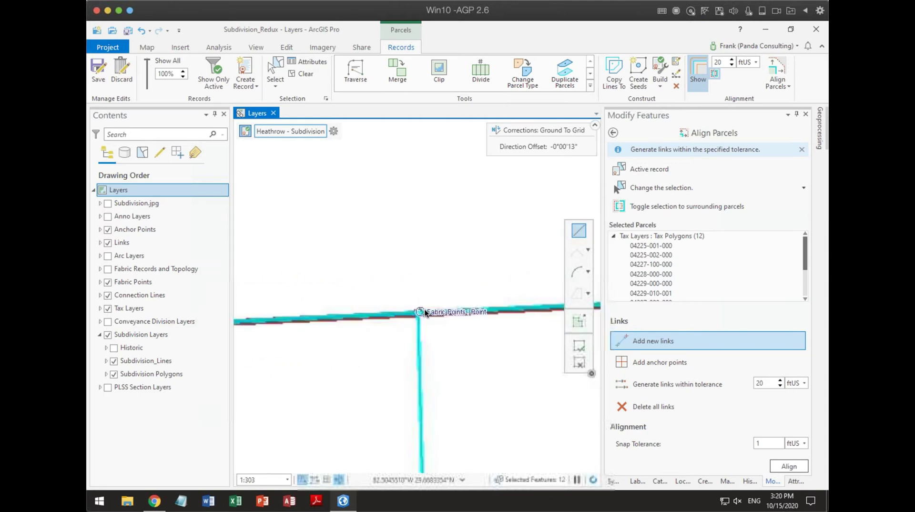
{"action": "scroll", "coordinate": [421, 315], "scroll_direction": "up", "scroll_amount": 3}
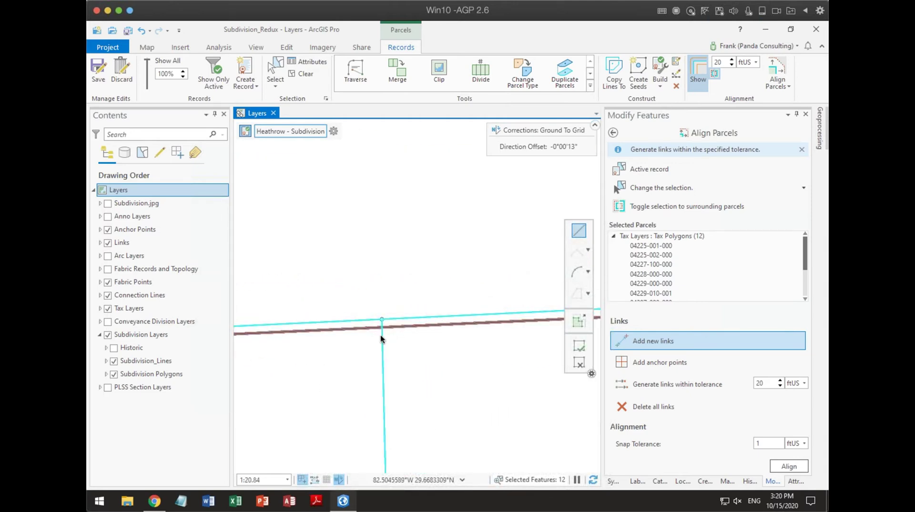
{"action": "left_click", "coordinate": [385, 328]}
{"action": "scroll", "coordinate": [428, 353], "scroll_direction": "down", "scroll_amount": 3}
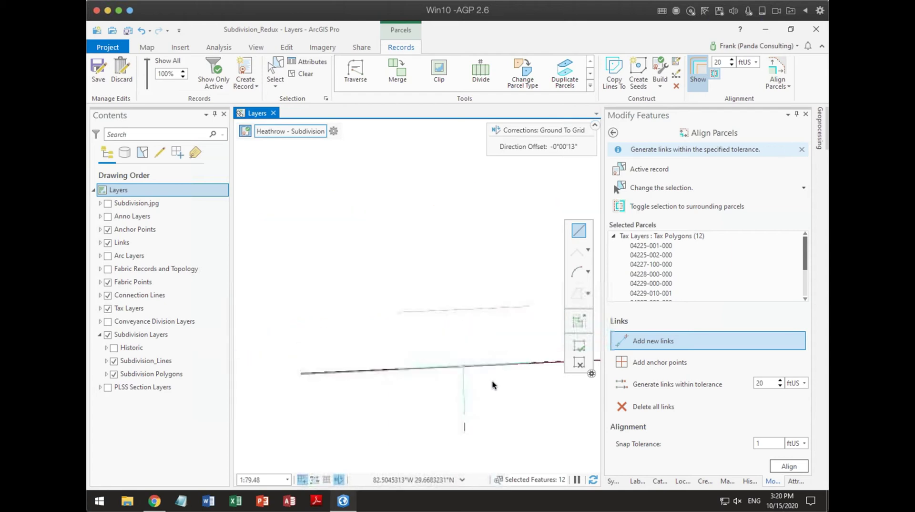
{"action": "scroll", "coordinate": [476, 350], "scroll_direction": "down", "scroll_amount": 4}
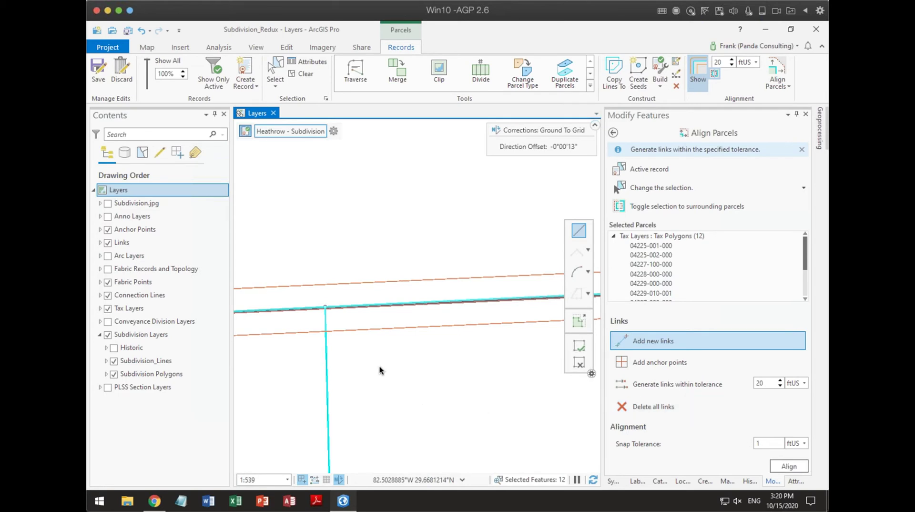
{"action": "scroll", "coordinate": [323, 315], "scroll_direction": "up", "scroll_amount": 5}
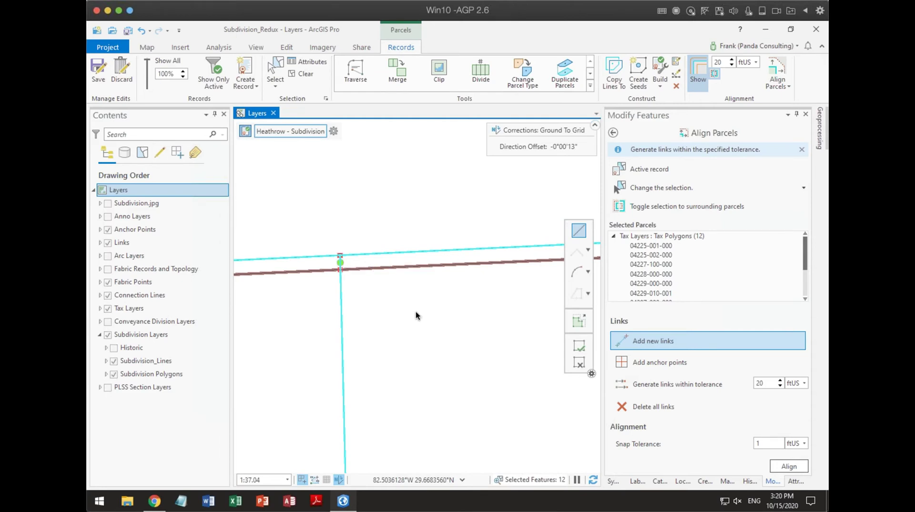
- Link the last two lot-line points before Heathrow's southeast corner to the south boundary line
{"action": "scroll", "coordinate": [427, 330], "scroll_direction": "down", "scroll_amount": 2}
{"action": "scroll", "coordinate": [433, 345], "scroll_direction": "down", "scroll_amount": 3}
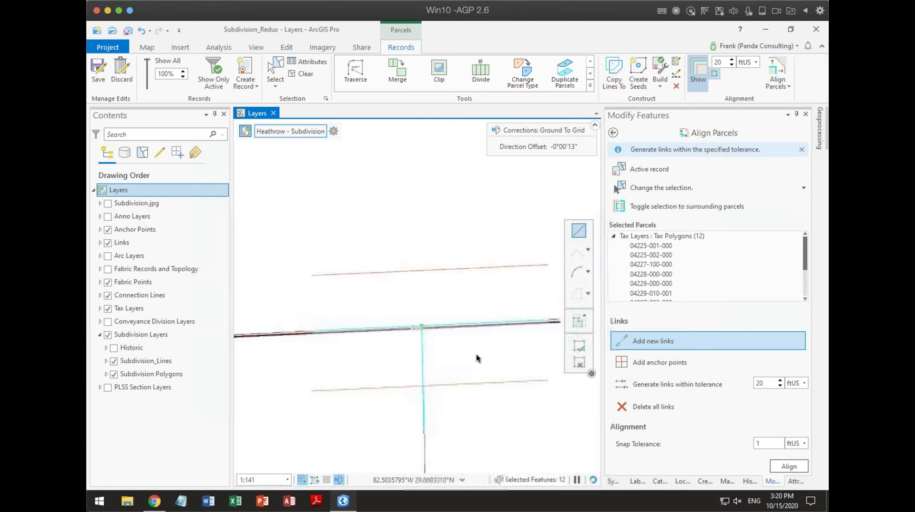
{"action": "scroll", "coordinate": [293, 326], "scroll_direction": "down", "scroll_amount": 2}
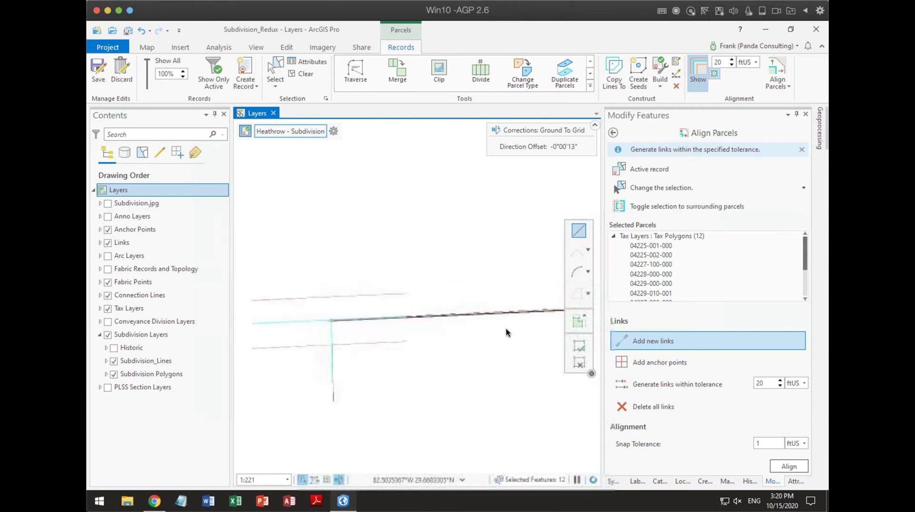
{"action": "scroll", "coordinate": [374, 297], "scroll_direction": "up", "scroll_amount": 3}
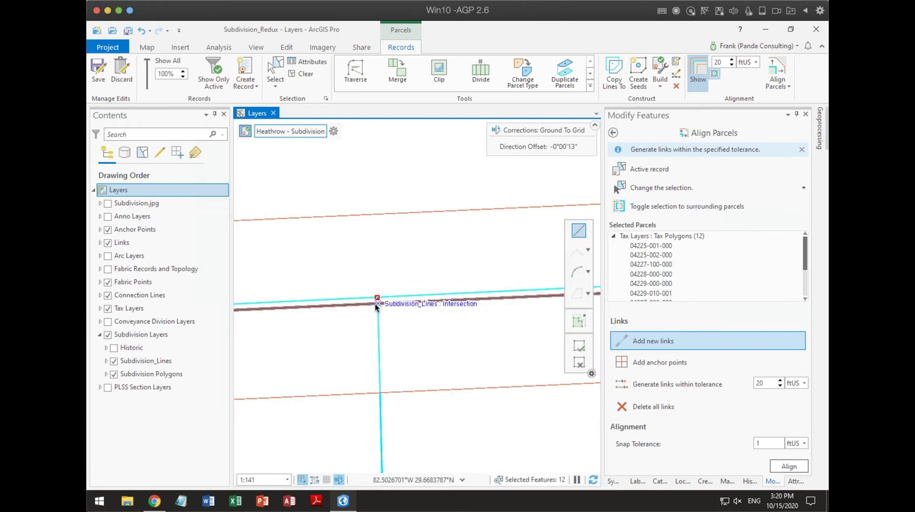
{"action": "left_click", "coordinate": [376, 299]}
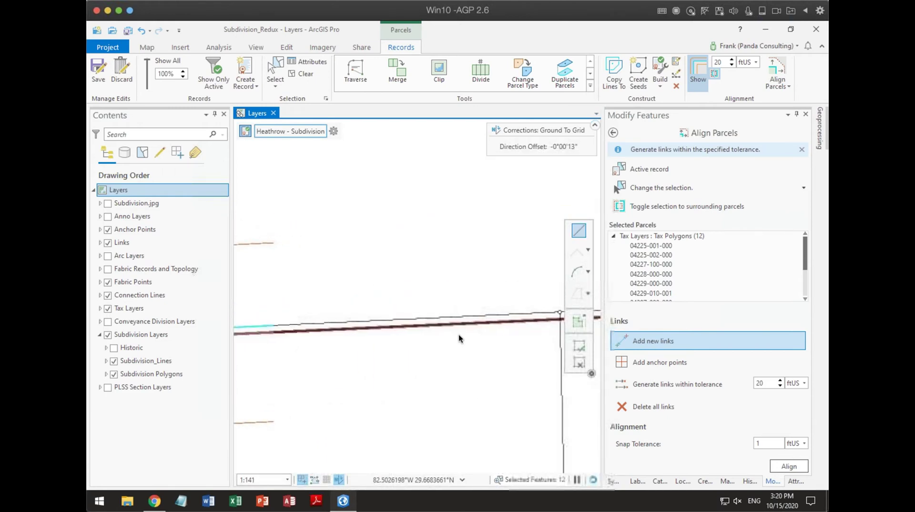
{"action": "left_click", "coordinate": [449, 313]}
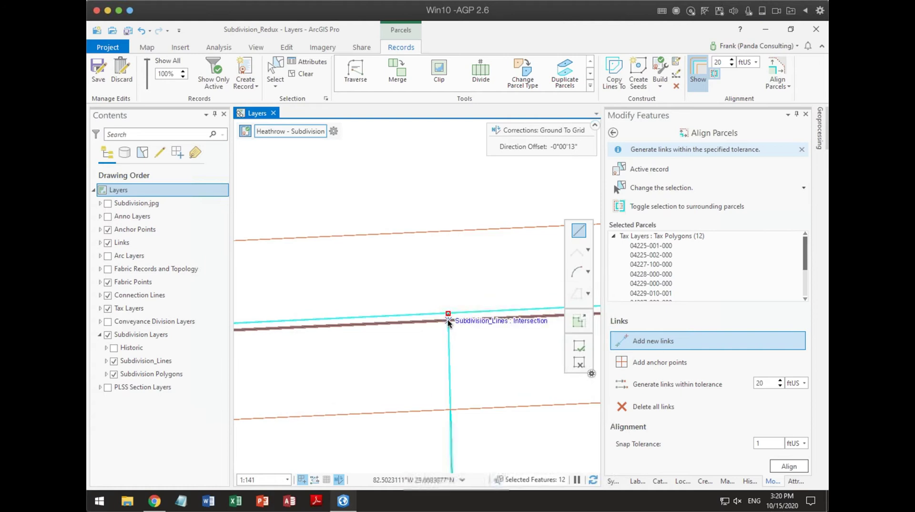
- Link the neighbouring parcel points to Heathrow's southeast corner, the outer corner of its east jog, and the boundary edge just below that jog corner
{"action": "scroll", "coordinate": [497, 362], "scroll_direction": "down", "scroll_amount": 3}
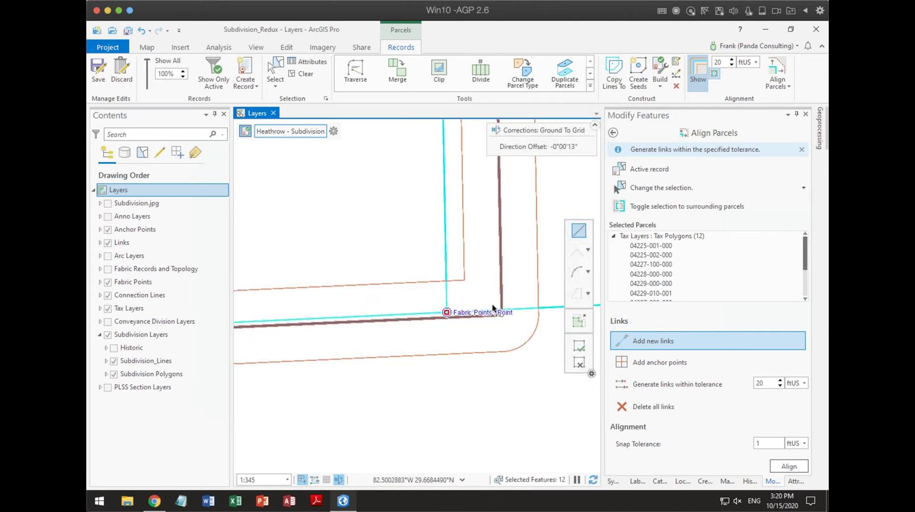
{"action": "scroll", "coordinate": [515, 314], "scroll_direction": "down", "scroll_amount": 3}
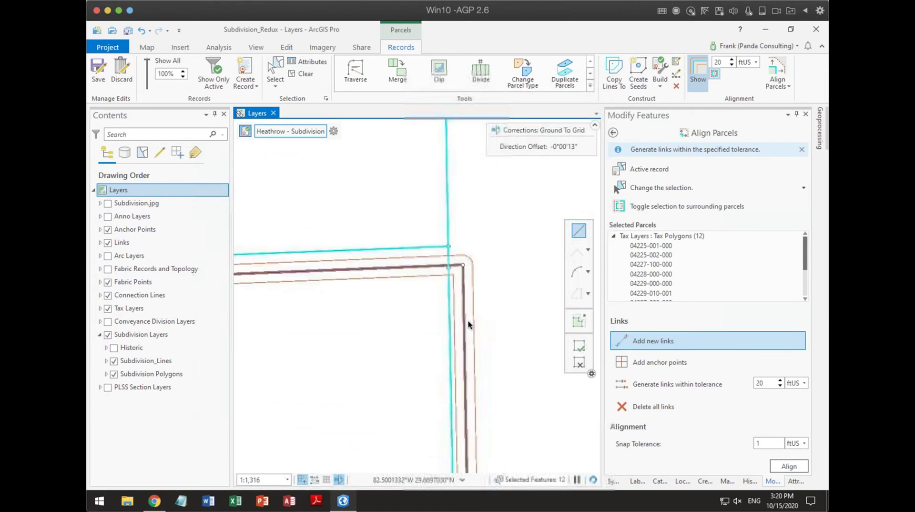
{"action": "scroll", "coordinate": [449, 277], "scroll_direction": "up", "scroll_amount": 2}
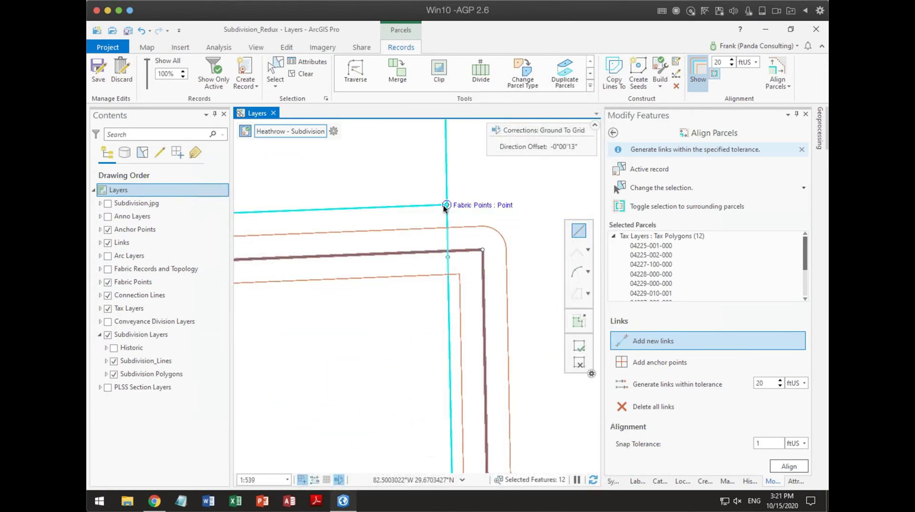
{"action": "left_click", "coordinate": [480, 250]}
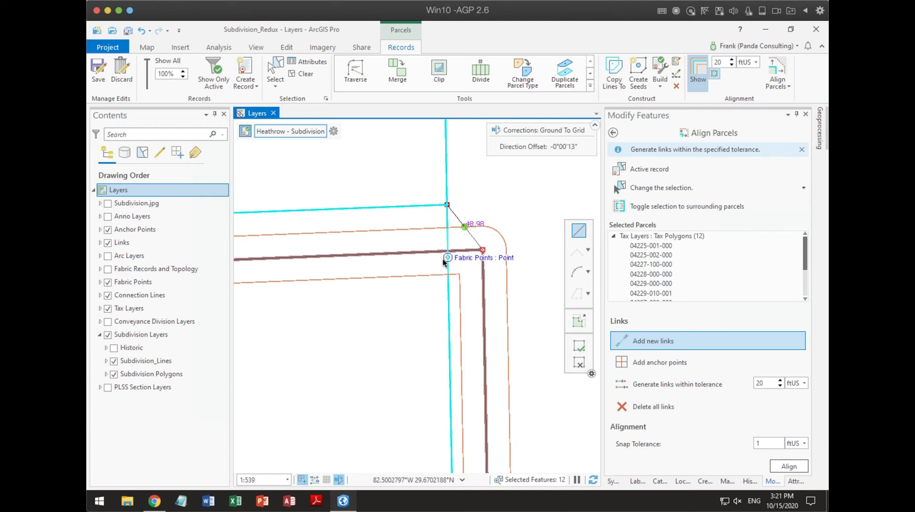
{"action": "left_click", "coordinate": [481, 309]}
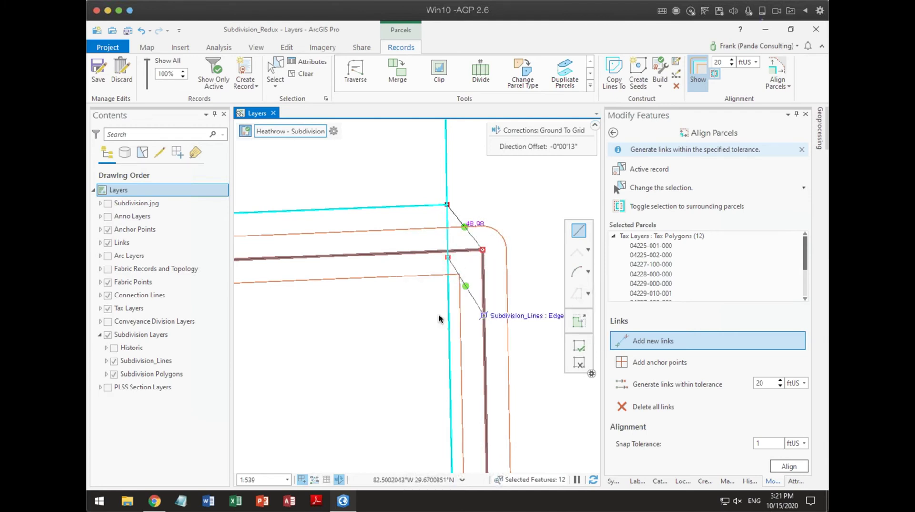
- Add a link from the neighbouring parcel corner to the inner corner of Heathrow's east jog
{"action": "scroll", "coordinate": [353, 321], "scroll_direction": "down", "scroll_amount": 1}
{"action": "left_click_drag", "start_coordinate": [290, 311], "coordinate": [456, 381]}
{"action": "left_click", "coordinate": [455, 368]}
{"action": "left_click", "coordinate": [478, 396]}
- Link the two parcel points near Heathrow's northeast corner, one to the east boundary edge and one to the corner itself
{"action": "left_click_drag", "start_coordinate": [472, 291], "coordinate": [468, 454]}
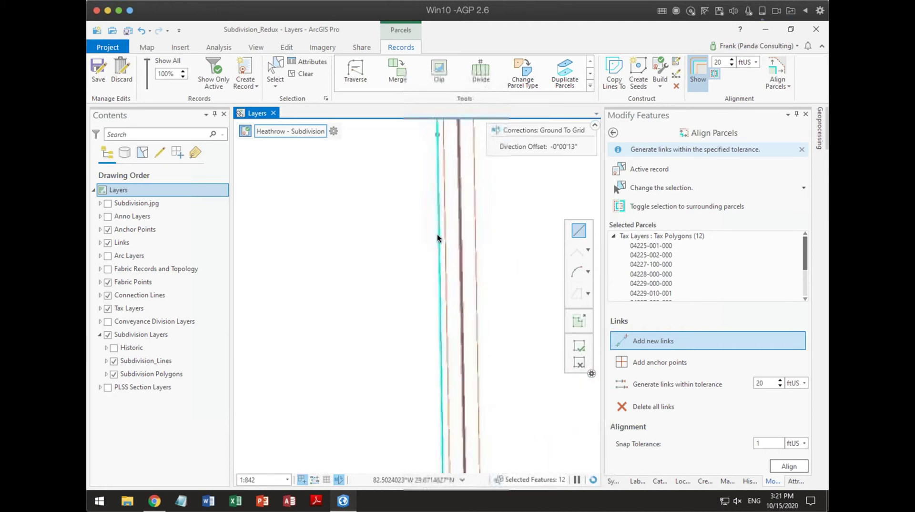
{"action": "left_click_drag", "start_coordinate": [436, 233], "coordinate": [433, 301]}
{"action": "left_click", "coordinate": [428, 303]}
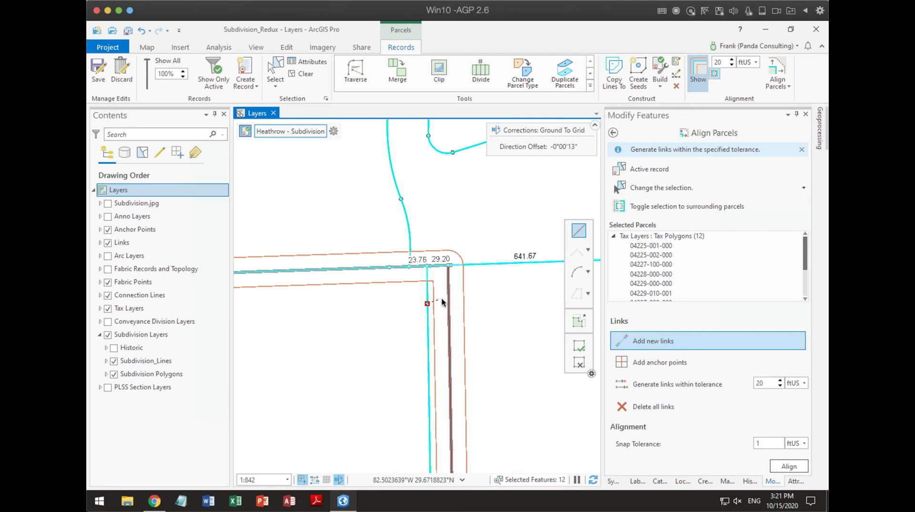
{"action": "left_click", "coordinate": [426, 266]}
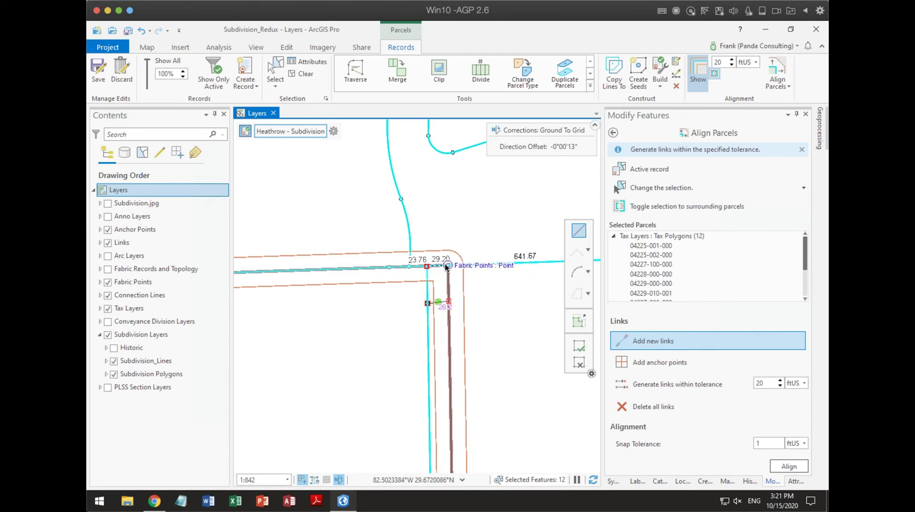
{"action": "left_click", "coordinate": [447, 268]}
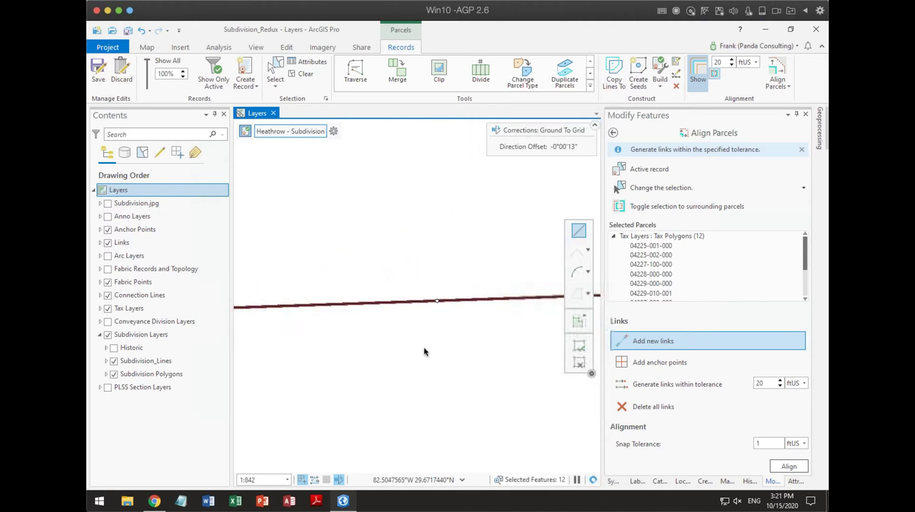
- Check the links around Heathrow and run the alignment of the surrounding parcels to its boundary
{"action": "scroll", "coordinate": [424, 330], "scroll_direction": "down", "scroll_amount": 4}
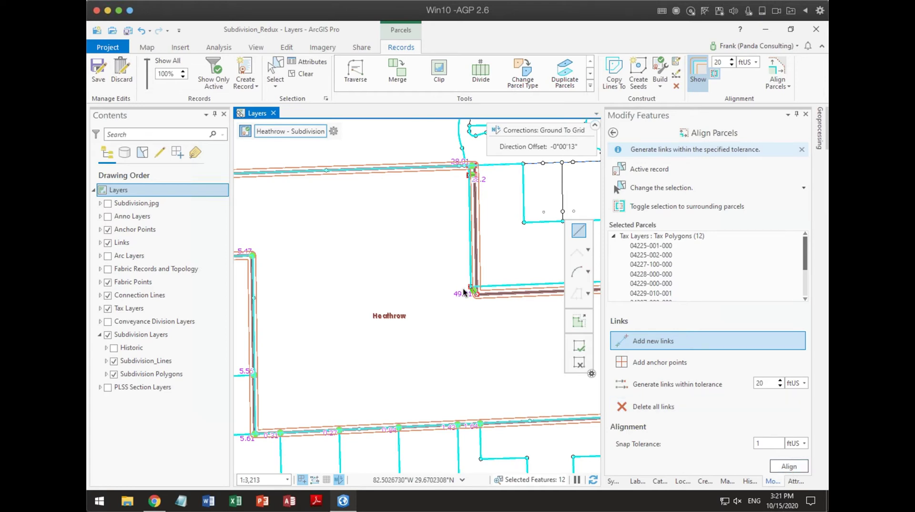
{"action": "key", "text": "Right"}
{"action": "key", "text": "Down"}
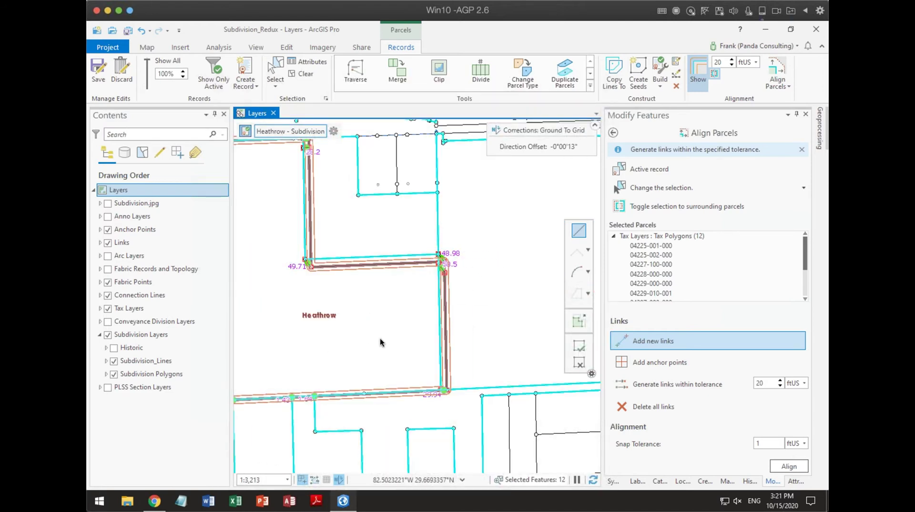
{"action": "key", "text": "Left"}
{"action": "key", "text": "Up"}
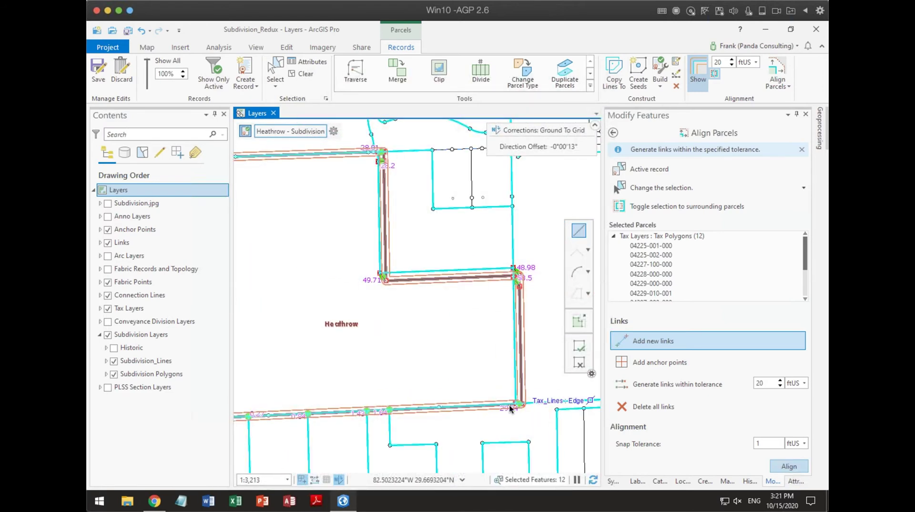
{"action": "scroll", "coordinate": [387, 280], "scroll_direction": "up", "scroll_amount": 4}
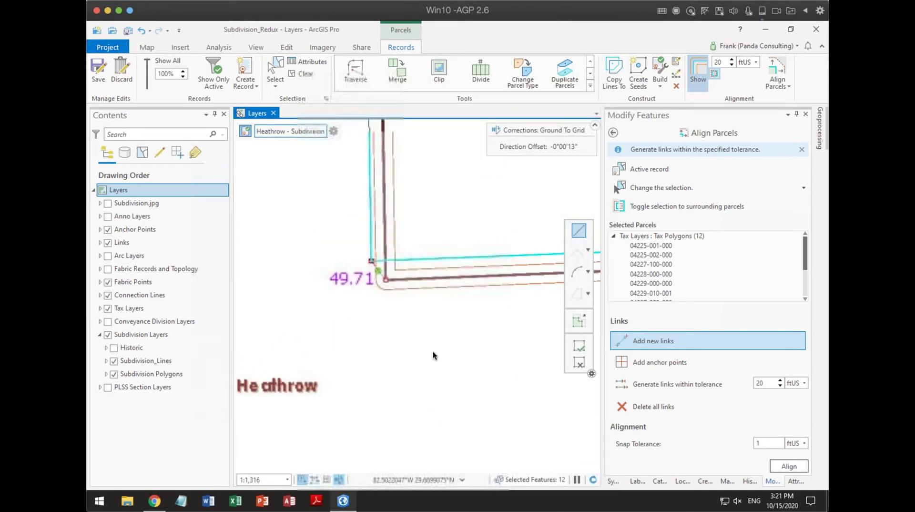
{"action": "left_click", "coordinate": [781, 466]}
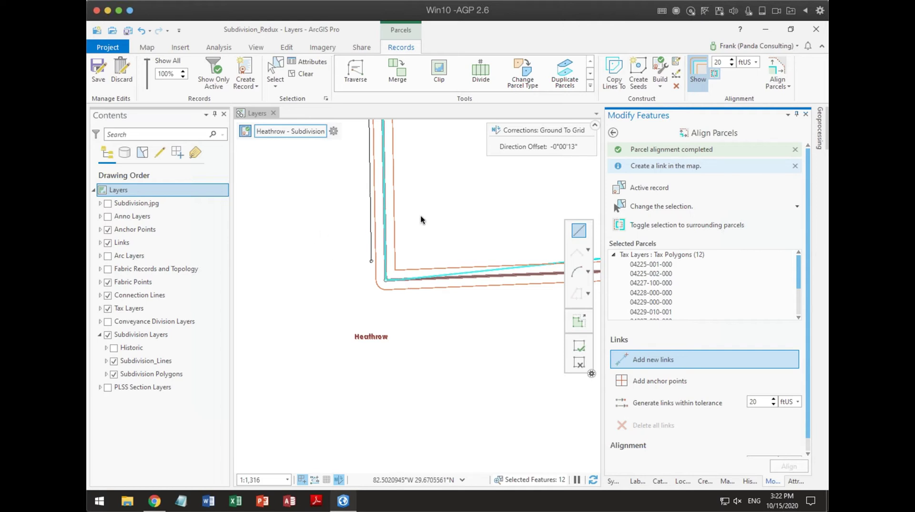
- Inspect the aligned lines along Heathrow's east side and undo the parcel alignment
{"action": "scroll", "coordinate": [386, 185], "scroll_direction": "down", "scroll_amount": 3}
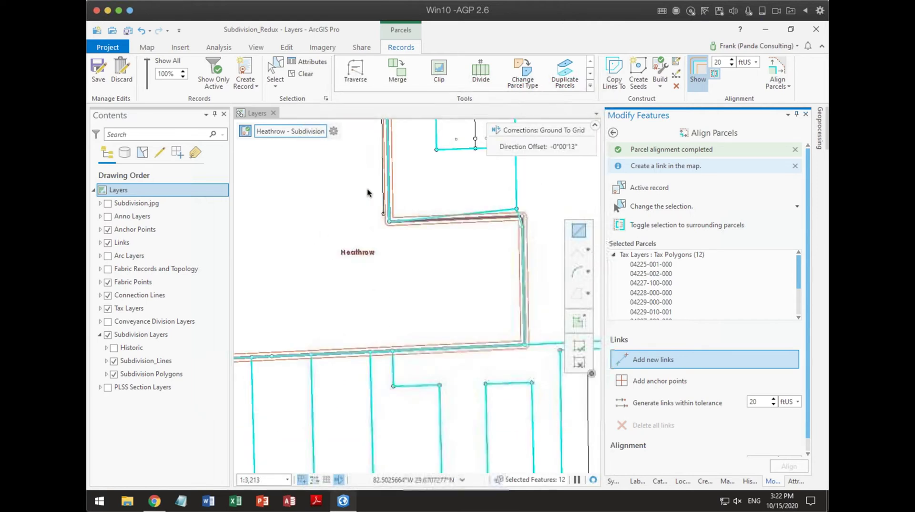
{"action": "left_click_drag", "start_coordinate": [368, 194], "coordinate": [368, 253]}
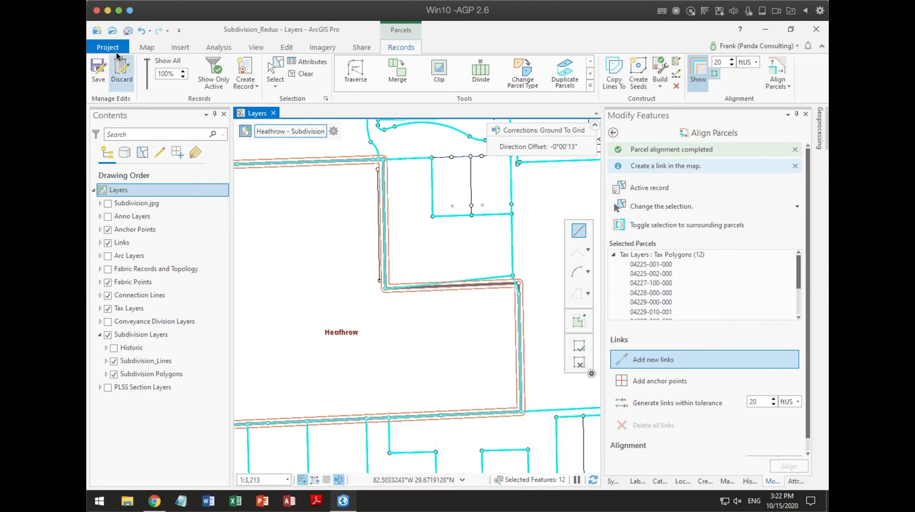
{"action": "left_click", "coordinate": [372, 283]}
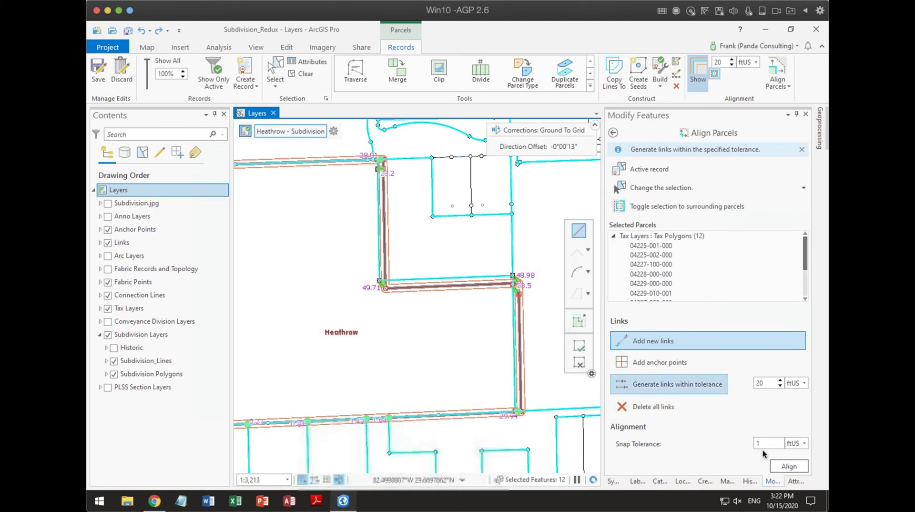
- Raise the tolerance for generating links around Heathrow's boundary to 35 ftUS
{"action": "left_click", "coordinate": [779, 379]}
{"action": "left_click", "coordinate": [780, 379]}
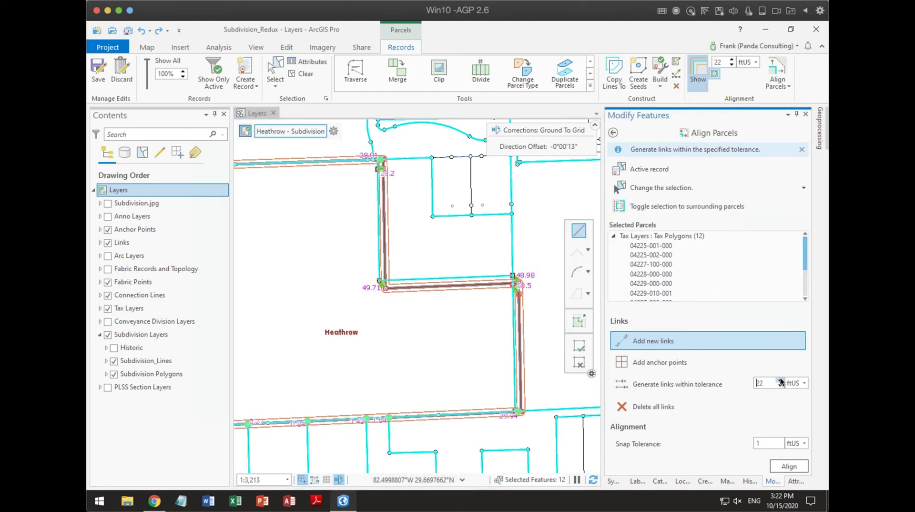
{"action": "left_click", "coordinate": [780, 379]}
{"action": "left_click", "coordinate": [780, 379]}
{"action": "left_click", "coordinate": [779, 380]}
{"action": "left_click", "coordinate": [779, 380]}
{"action": "left_click_drag", "start_coordinate": [769, 386], "coordinate": [755, 386]}
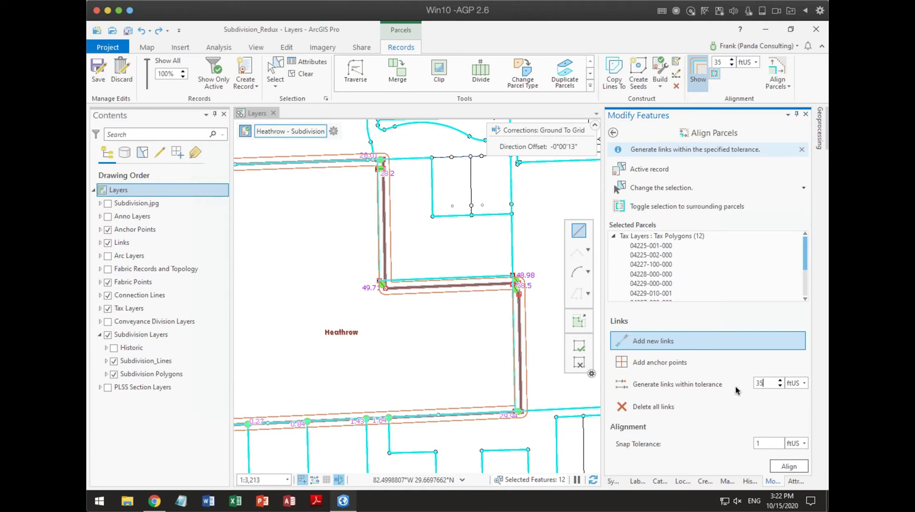
{"action": "type", "text": "35"}
- Set the link generation tolerance to 45 ftUS, checking the buffer against the linked corner of Heathrow's east jog
{"action": "scroll", "coordinate": [373, 293], "scroll_direction": "up", "scroll_amount": 3}
{"action": "scroll", "coordinate": [375, 299], "scroll_direction": "up", "scroll_amount": 3}
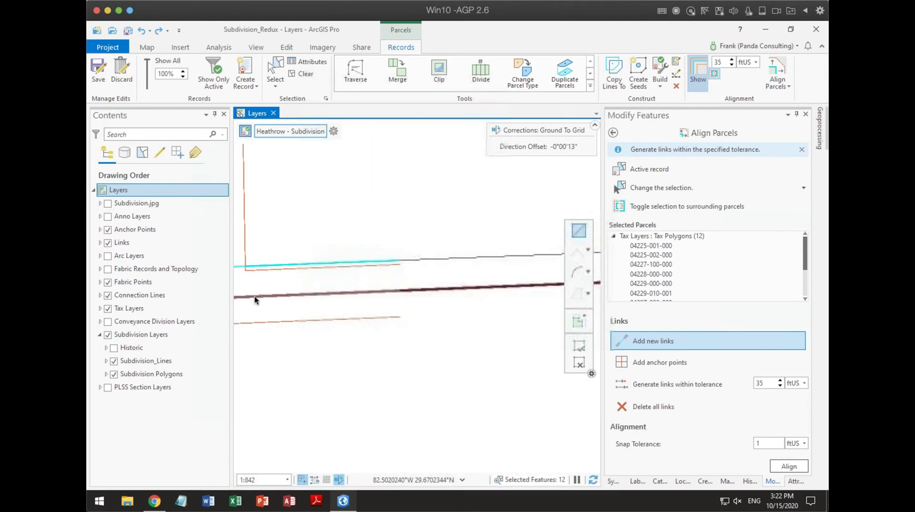
{"action": "left_click_drag", "start_coordinate": [442, 278], "coordinate": [369, 270]}
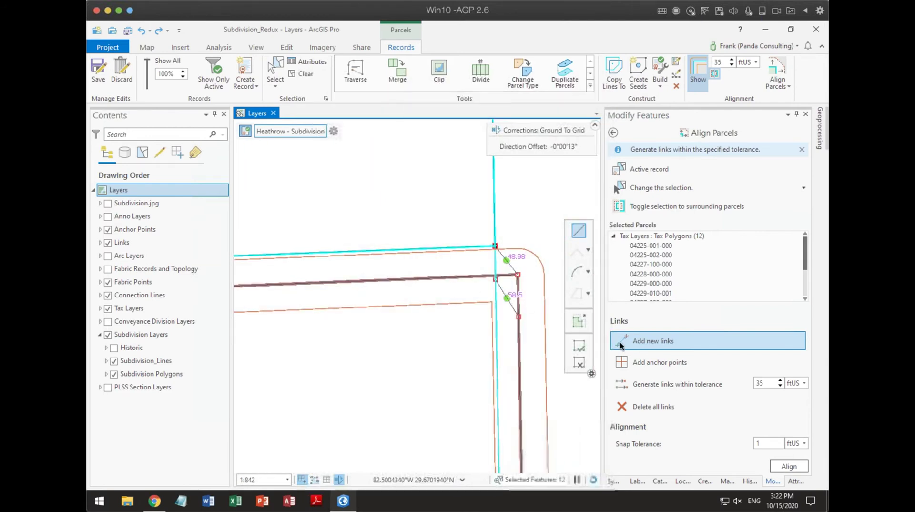
{"action": "double_click", "coordinate": [770, 383]}
{"action": "type", "text": "40"}
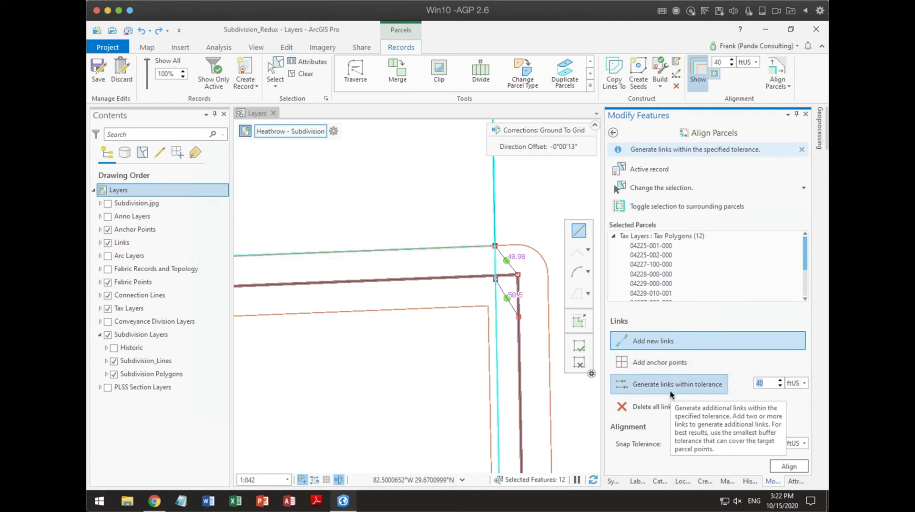
{"action": "left_click", "coordinate": [780, 379]}
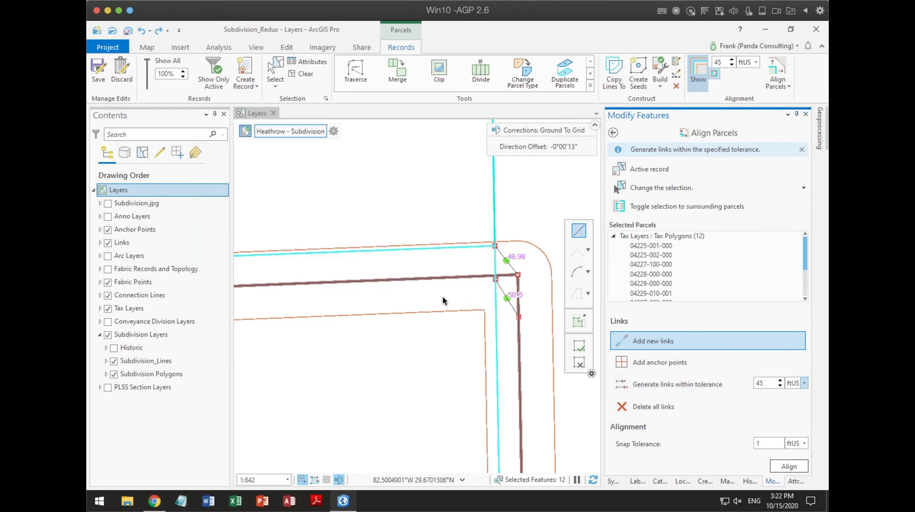
- Add an anchor point at the parcel corner just west of Heathrow's northwest corner
{"action": "scroll", "coordinate": [442, 300], "scroll_direction": "down", "scroll_amount": 5}
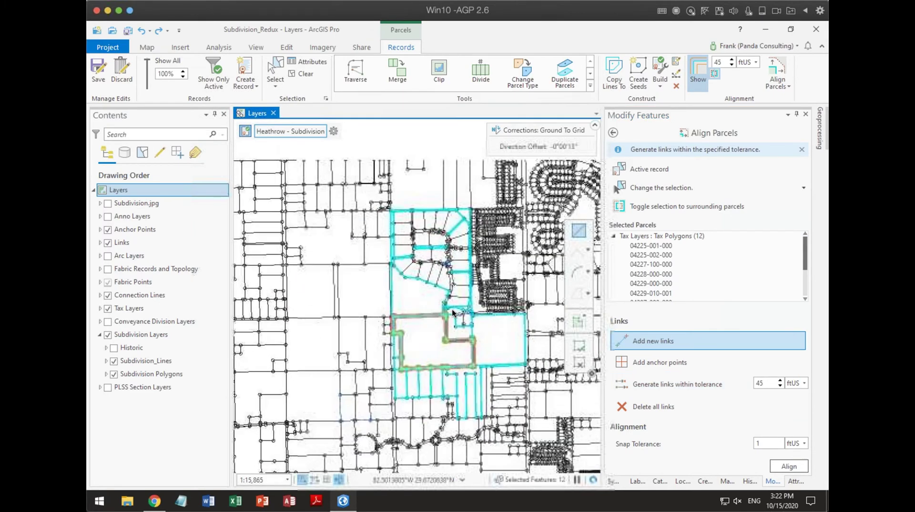
{"action": "scroll", "coordinate": [453, 311], "scroll_direction": "up", "scroll_amount": 5}
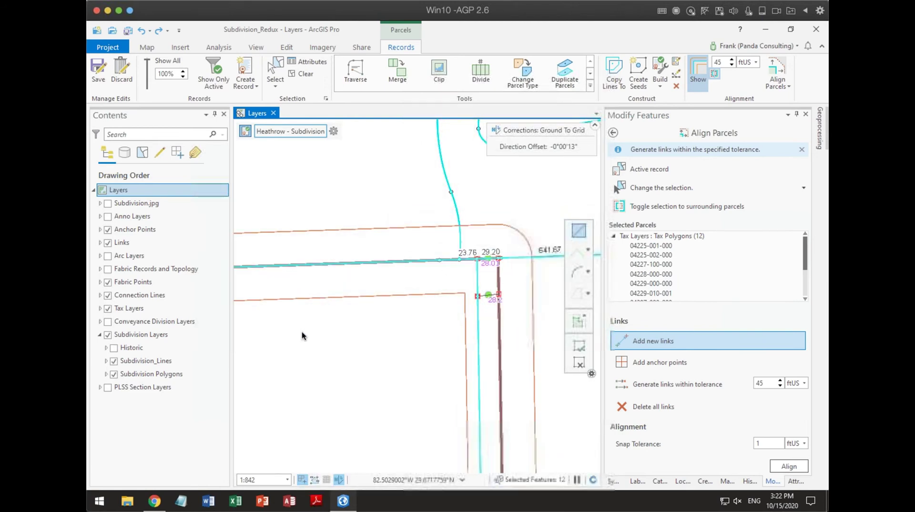
{"action": "scroll", "coordinate": [312, 359], "scroll_direction": "down", "scroll_amount": 3}
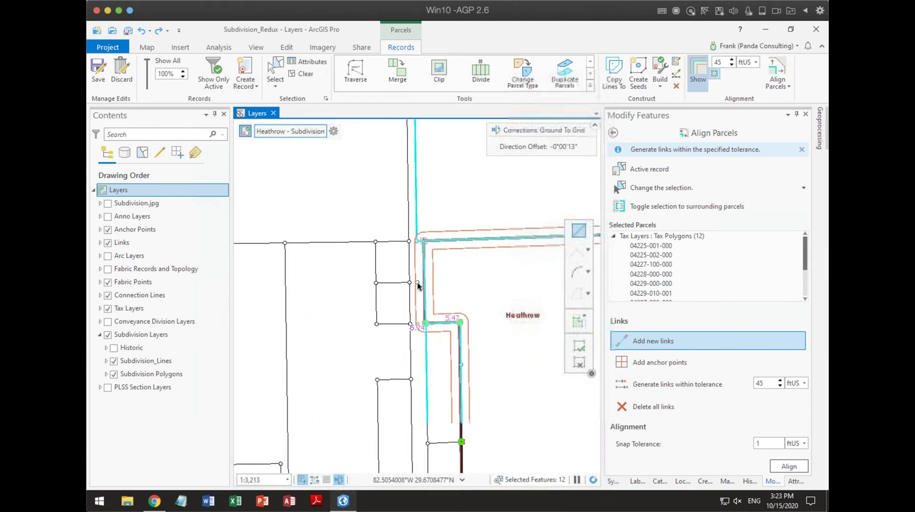
{"action": "scroll", "coordinate": [414, 246], "scroll_direction": "up", "scroll_amount": 3}
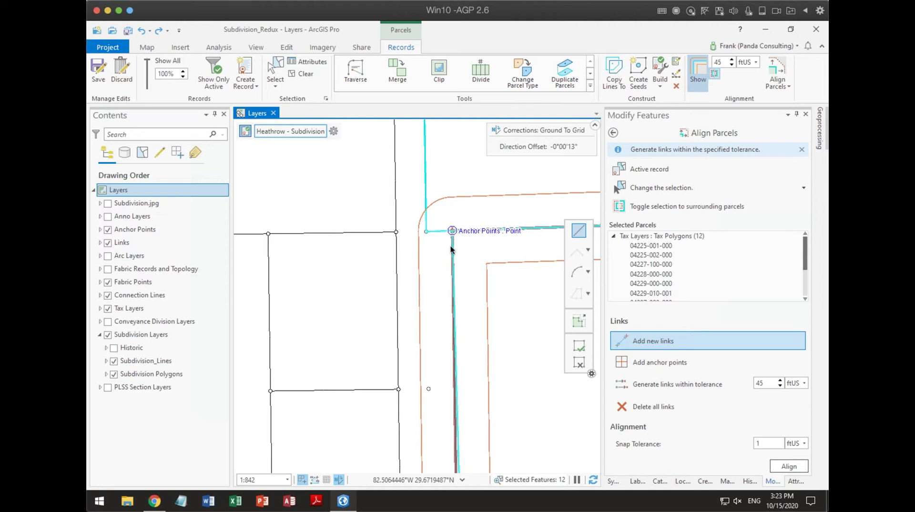
{"action": "left_click", "coordinate": [624, 361]}
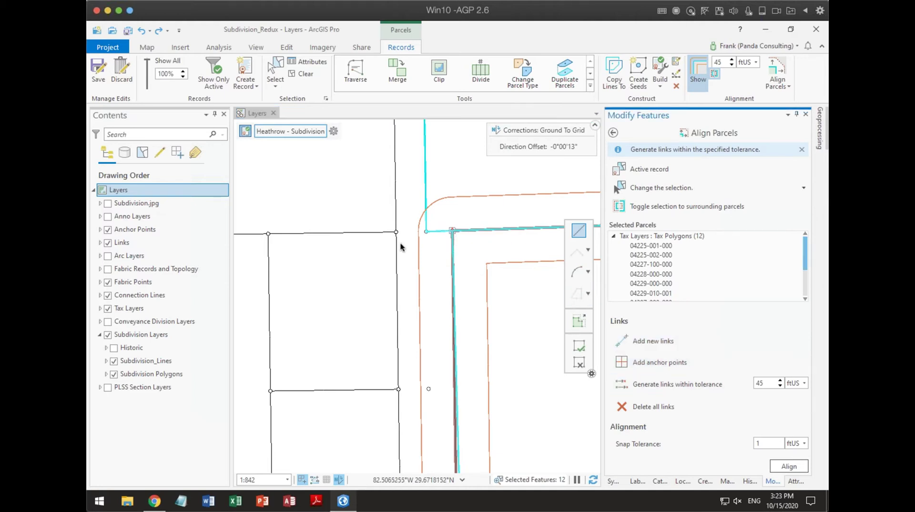
{"action": "left_click", "coordinate": [425, 232]}
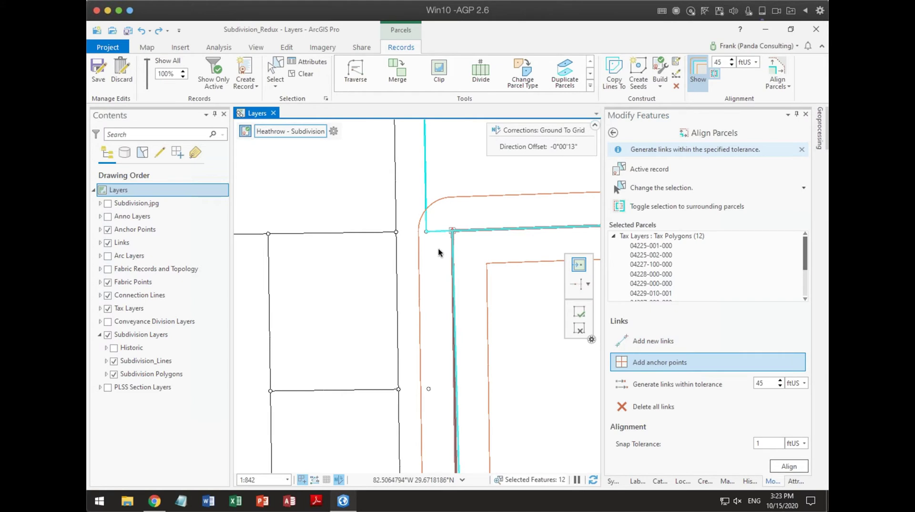
{"action": "left_click", "coordinate": [425, 231]}
- Check the links along Heathrow's west, south and east sides and align the surrounding parcels to its boundary
{"action": "scroll", "coordinate": [492, 320], "scroll_direction": "down", "scroll_amount": 3}
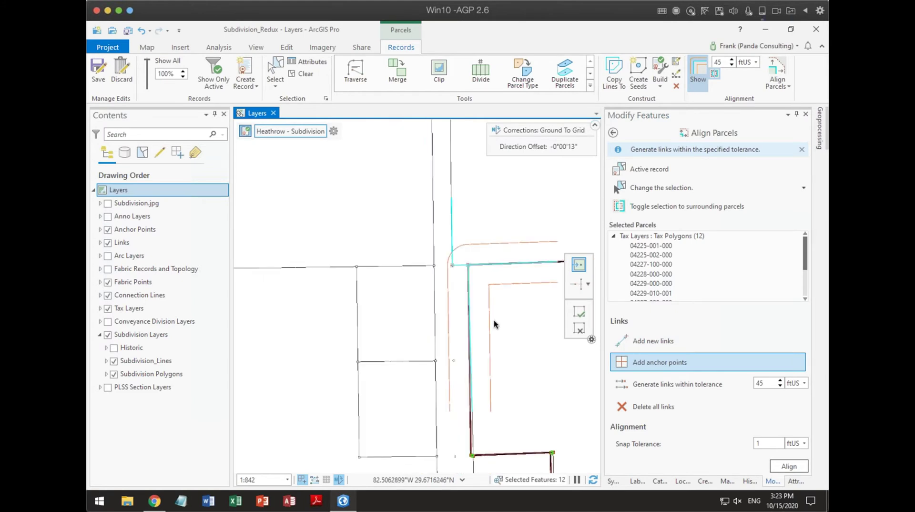
{"action": "left_click_drag", "start_coordinate": [481, 352], "coordinate": [465, 262]}
{"action": "left_click_drag", "start_coordinate": [500, 364], "coordinate": [425, 368]}
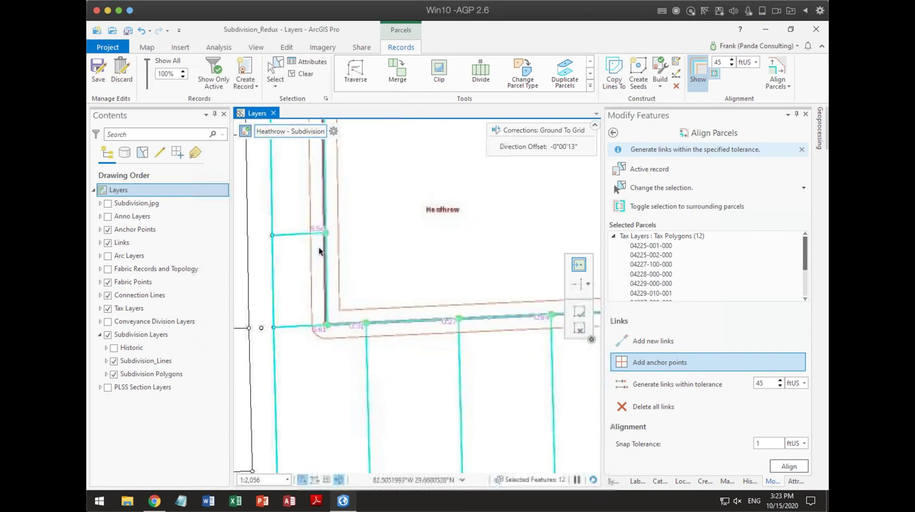
{"action": "key", "text": "Right"}
{"action": "key", "text": "Left"}
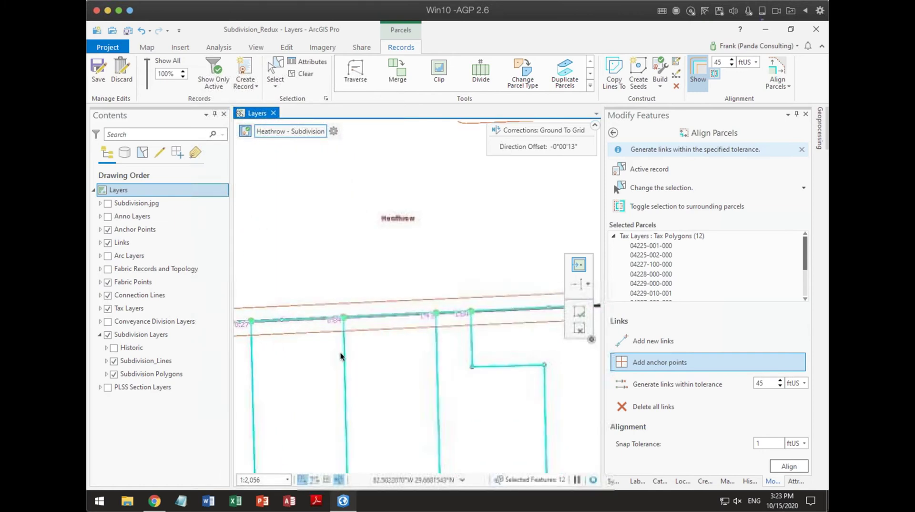
{"action": "key", "text": "Up"}
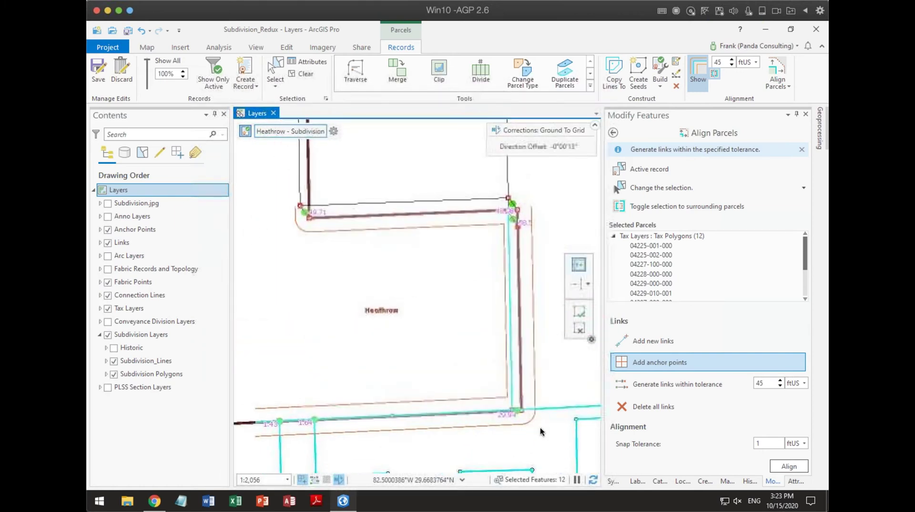
{"action": "left_click", "coordinate": [788, 466]}
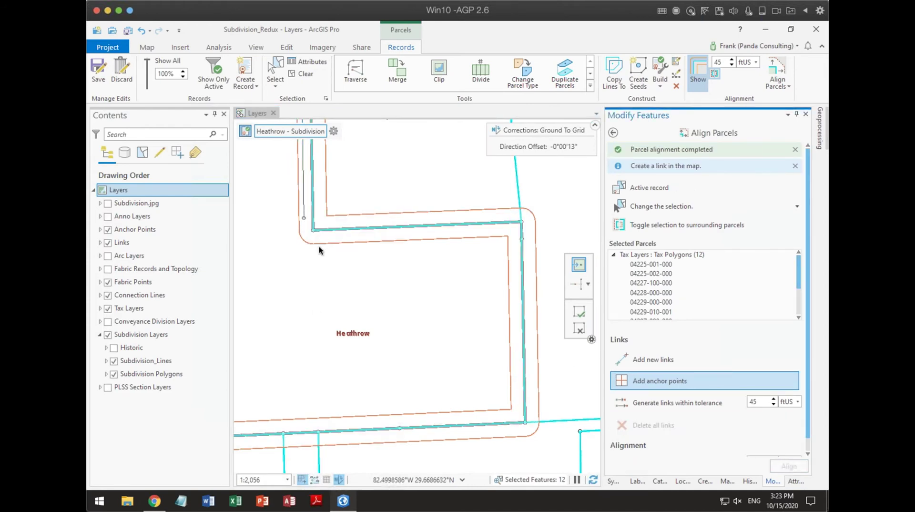
- Examine the aligned parcel lines all around Heathrow's boundary, including the separate line inside its northeast edge
{"action": "scroll", "coordinate": [421, 244], "scroll_direction": "down", "scroll_amount": 3}
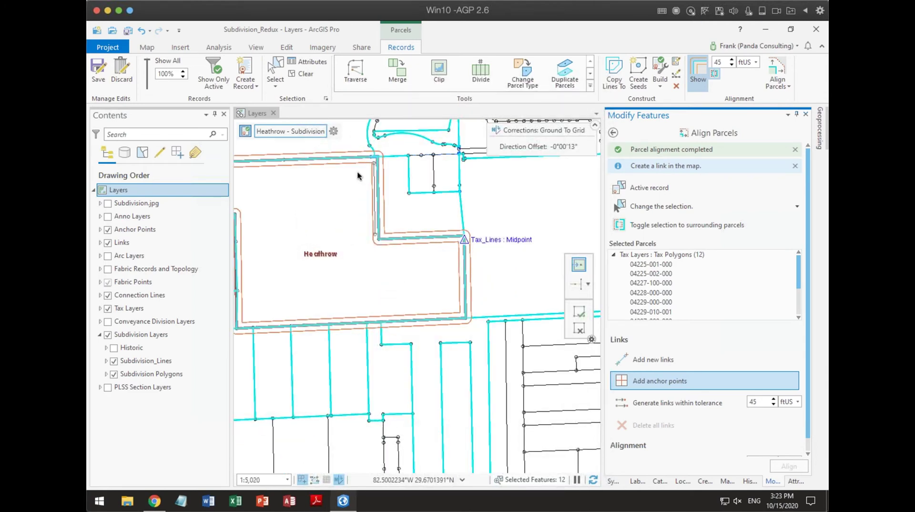
{"action": "scroll", "coordinate": [376, 169], "scroll_direction": "up", "scroll_amount": 5}
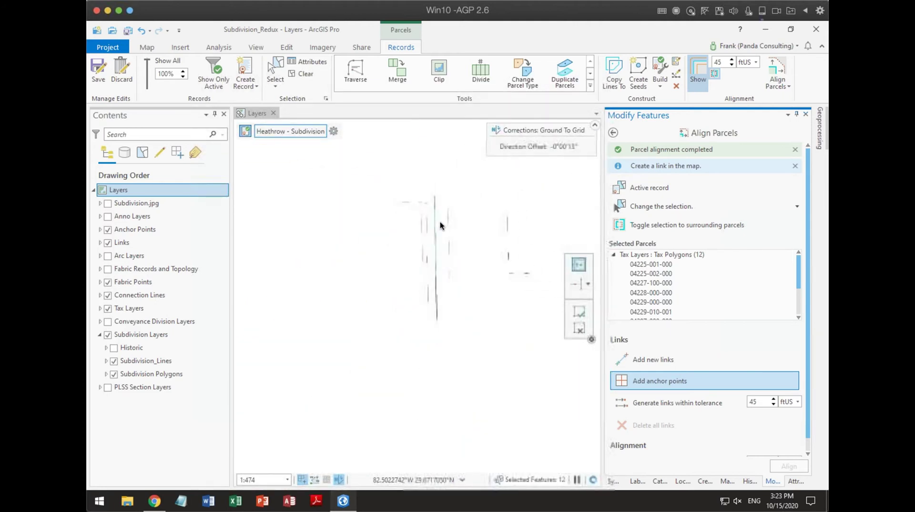
{"action": "scroll", "coordinate": [440, 225], "scroll_direction": "down", "scroll_amount": 4}
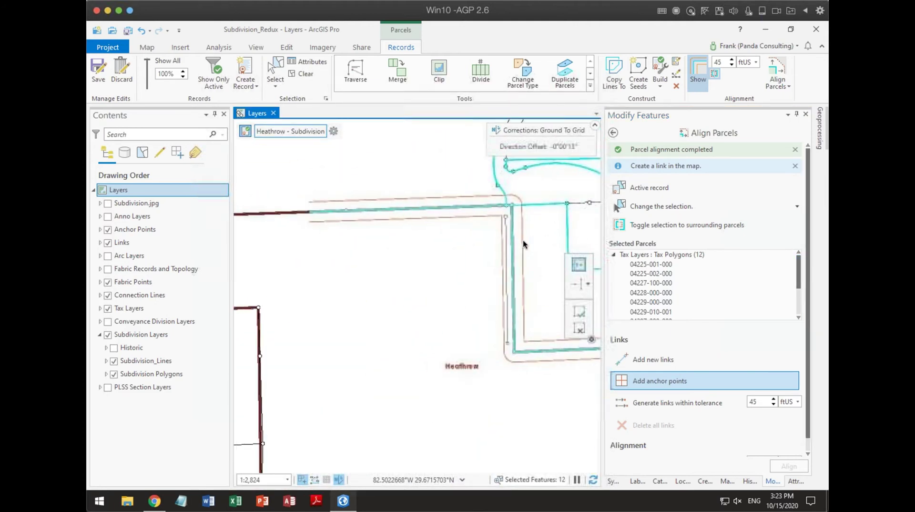
{"action": "scroll", "coordinate": [449, 249], "scroll_direction": "up", "scroll_amount": 2}
{"action": "scroll", "coordinate": [462, 249], "scroll_direction": "down", "scroll_amount": 2}
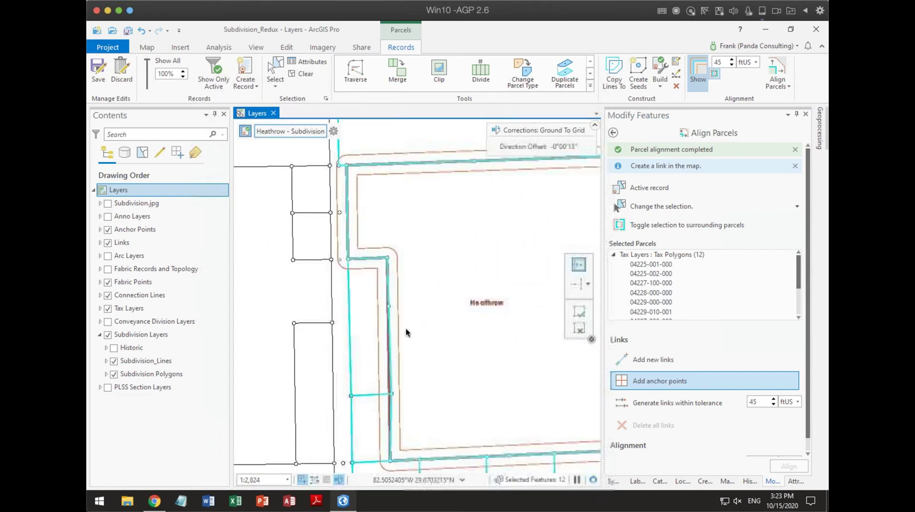
{"action": "scroll", "coordinate": [404, 305], "scroll_direction": "up", "scroll_amount": 2}
{"action": "scroll", "coordinate": [455, 279], "scroll_direction": "down", "scroll_amount": 2}
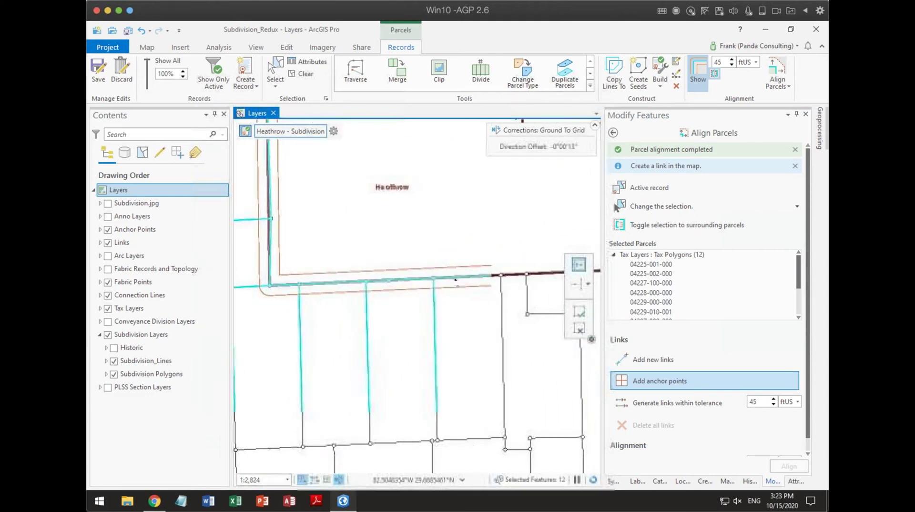
{"action": "scroll", "coordinate": [475, 338], "scroll_direction": "up", "scroll_amount": 2}
{"action": "scroll", "coordinate": [545, 353], "scroll_direction": "down", "scroll_amount": 2}
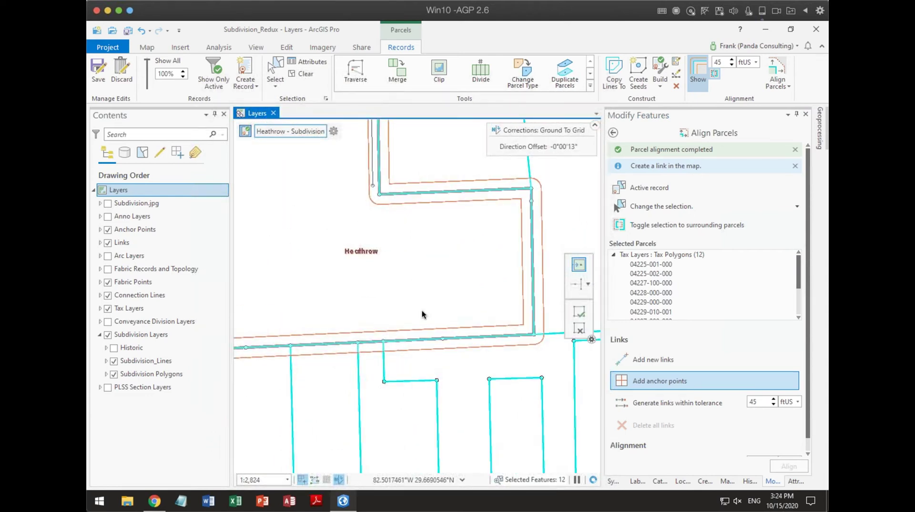
{"action": "scroll", "coordinate": [475, 418], "scroll_direction": "up", "scroll_amount": 2}
{"action": "scroll", "coordinate": [479, 414], "scroll_direction": "down", "scroll_amount": 2}
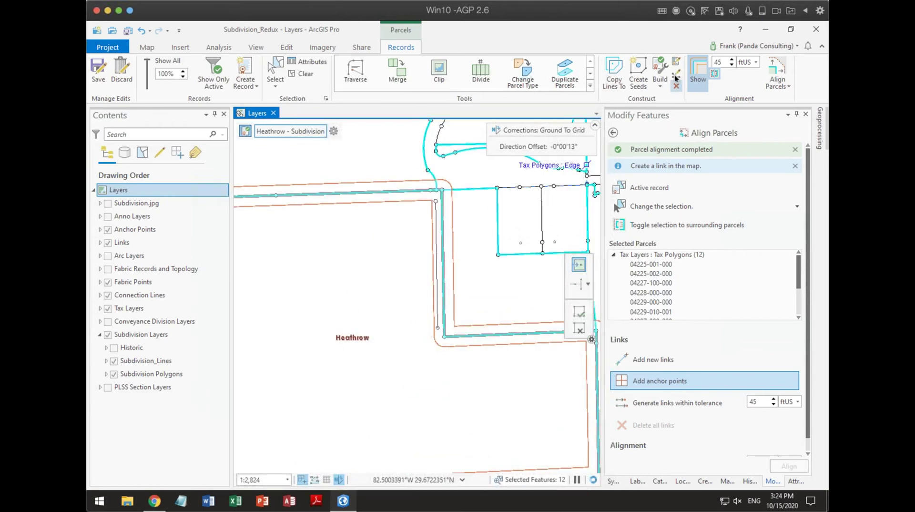
- Hide the alignment buffer, leave the Align Parcels tool and clear the parcel selection
{"action": "left_click", "coordinate": [699, 69]}
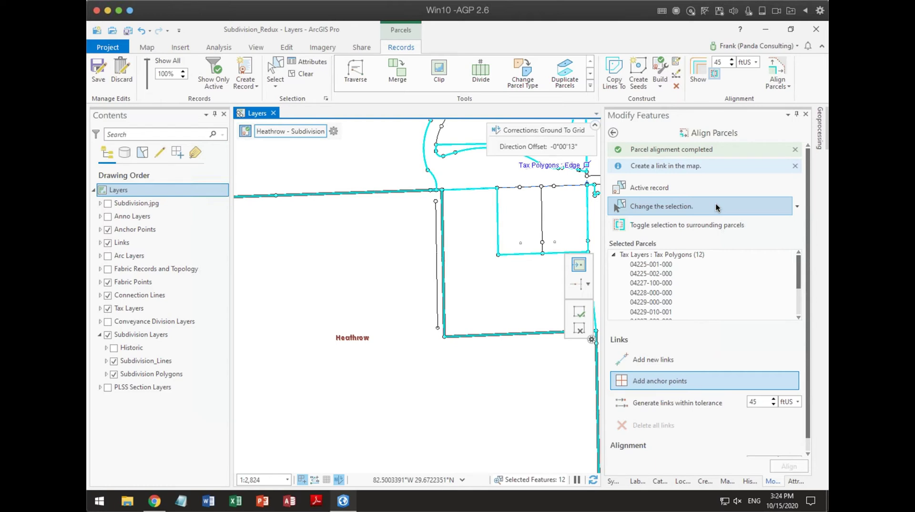
{"action": "left_click", "coordinate": [613, 132]}
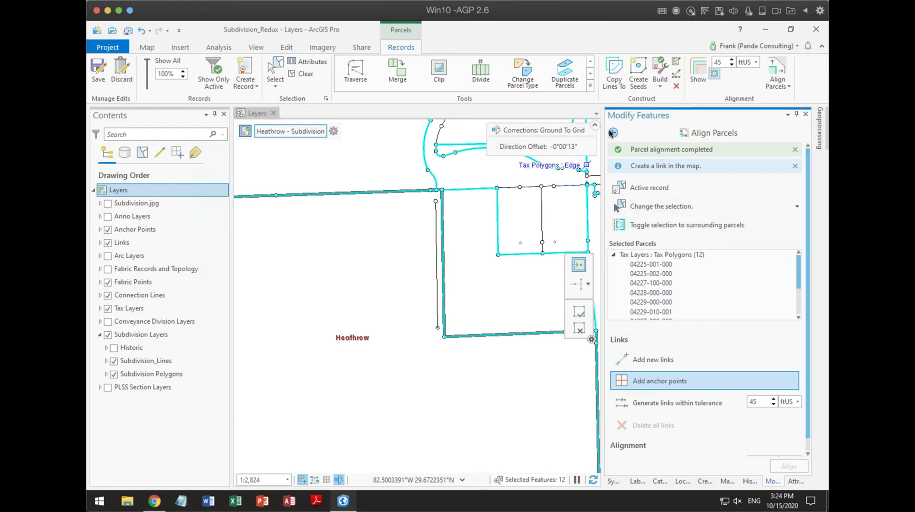
{"action": "left_click", "coordinate": [301, 74]}
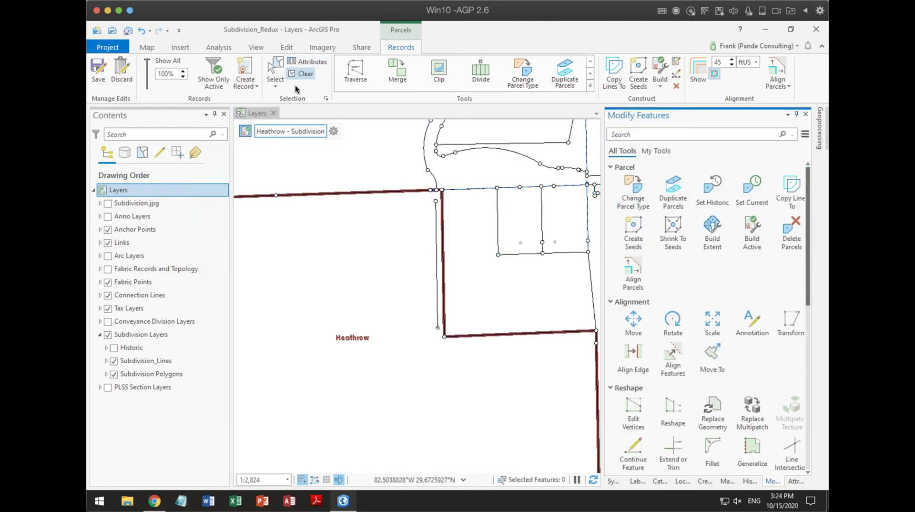
- Select the stray line just inside Heathrow's northeast edge and delete it together with its end points
{"action": "left_click", "coordinate": [275, 72]}
{"action": "left_click_drag", "start_coordinate": [434, 199], "coordinate": [429, 262]}
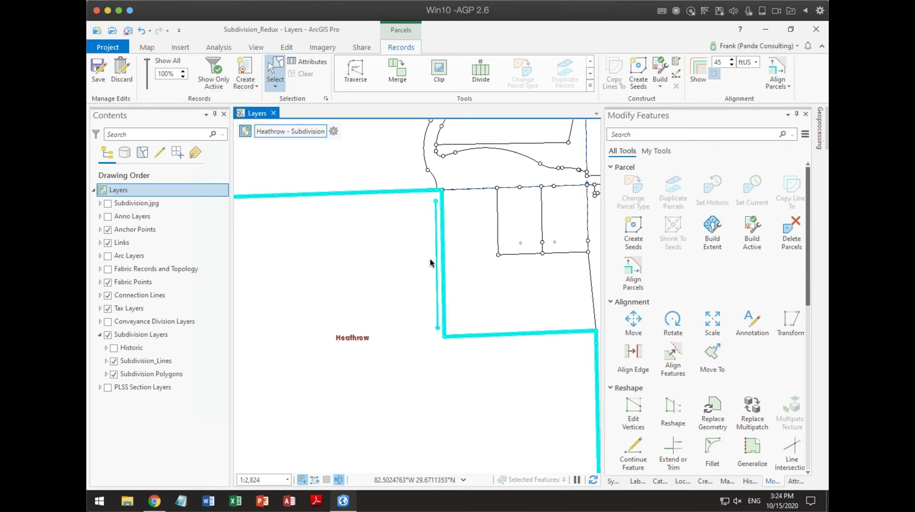
{"action": "left_click", "coordinate": [396, 318]}
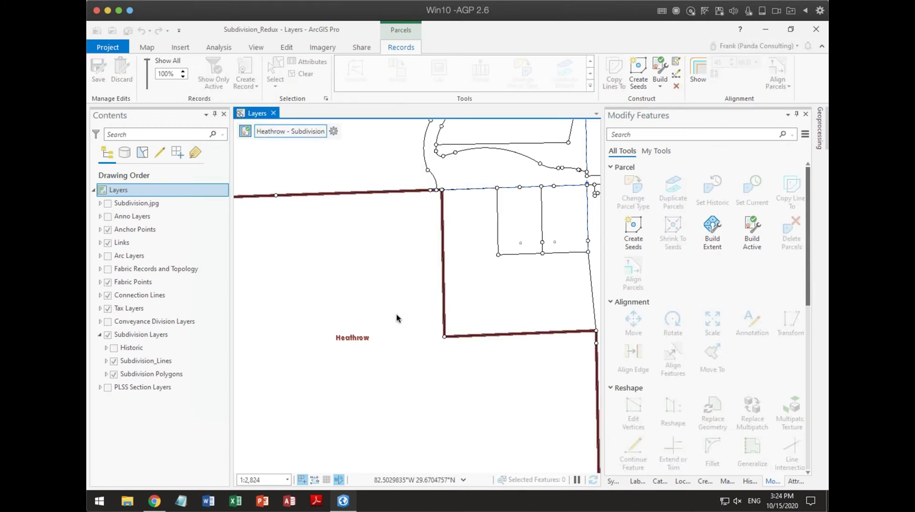
- Select the features in the active Heathrow record and examine the boundary lines adjoining its northeast corner
{"action": "left_click", "coordinate": [333, 131]}
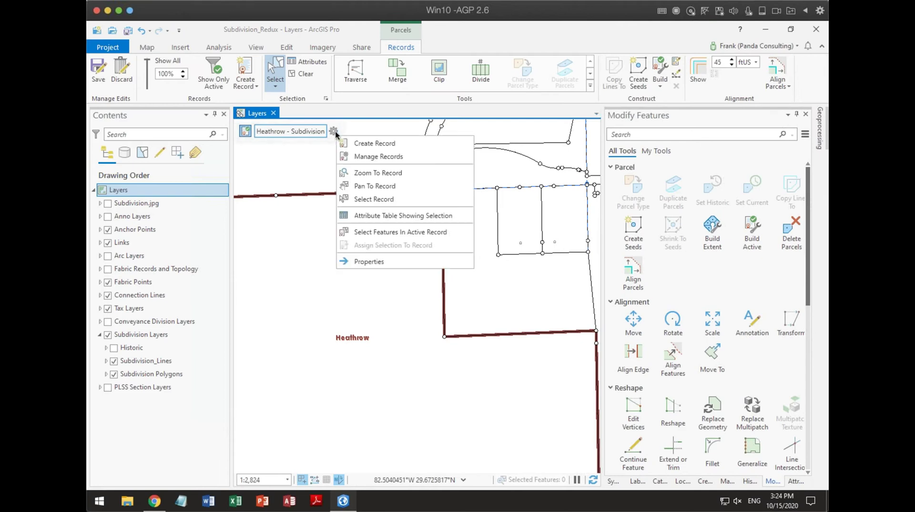
{"action": "left_click", "coordinate": [369, 232]}
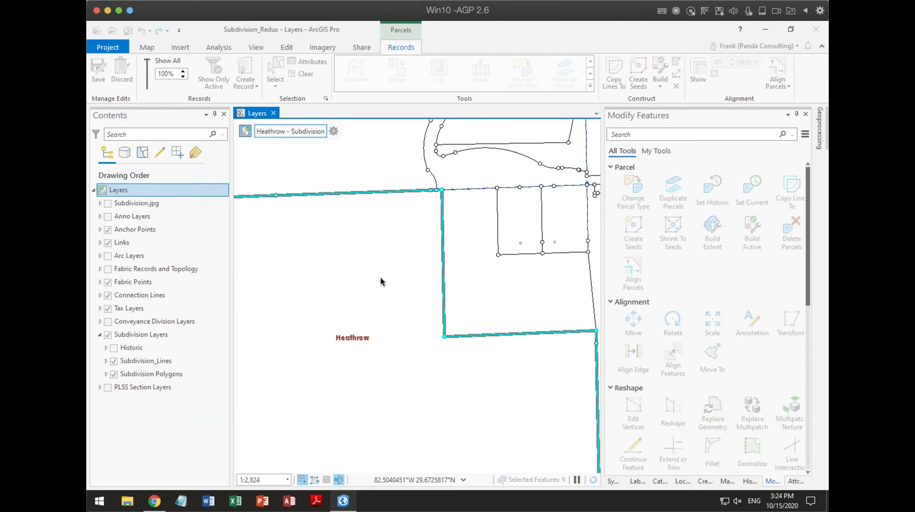
{"action": "scroll", "coordinate": [380, 281], "scroll_direction": "down", "scroll_amount": 2}
{"action": "scroll", "coordinate": [423, 203], "scroll_direction": "up", "scroll_amount": 5}
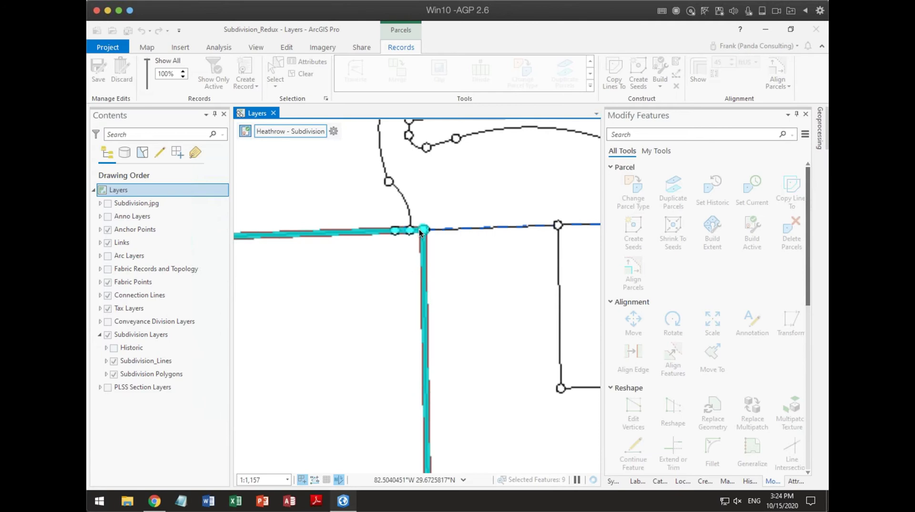
{"action": "scroll", "coordinate": [419, 232], "scroll_direction": "up", "scroll_amount": 2}
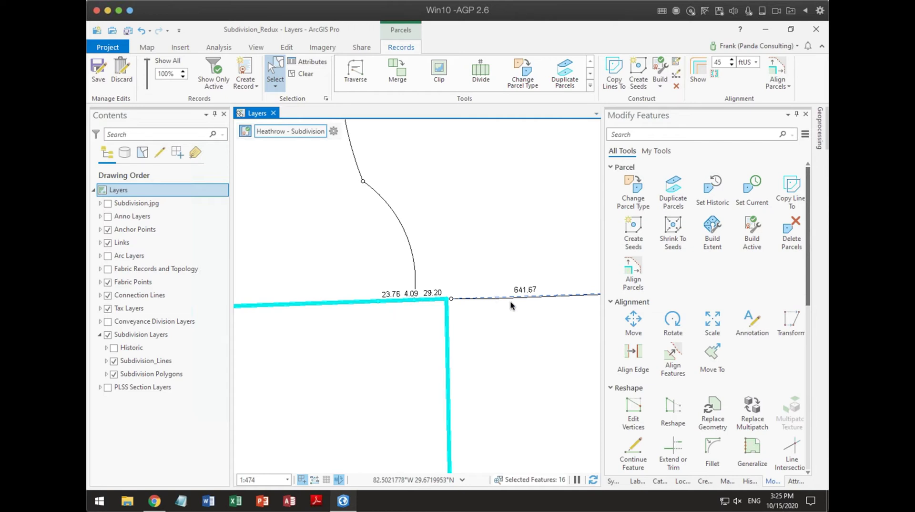
{"action": "scroll", "coordinate": [511, 302], "scroll_direction": "down", "scroll_amount": 3}
{"action": "scroll", "coordinate": [499, 314], "scroll_direction": "down", "scroll_amount": 2}
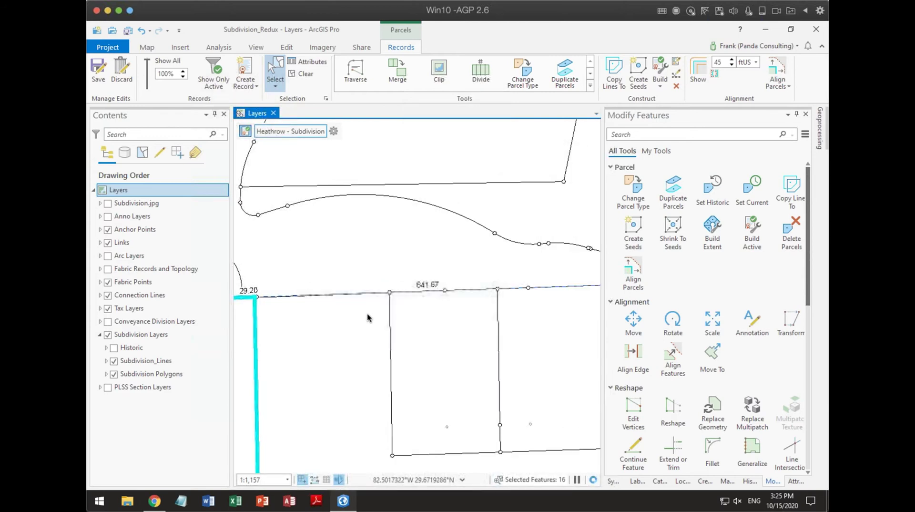
{"action": "scroll", "coordinate": [374, 388], "scroll_direction": "down", "scroll_amount": 1}
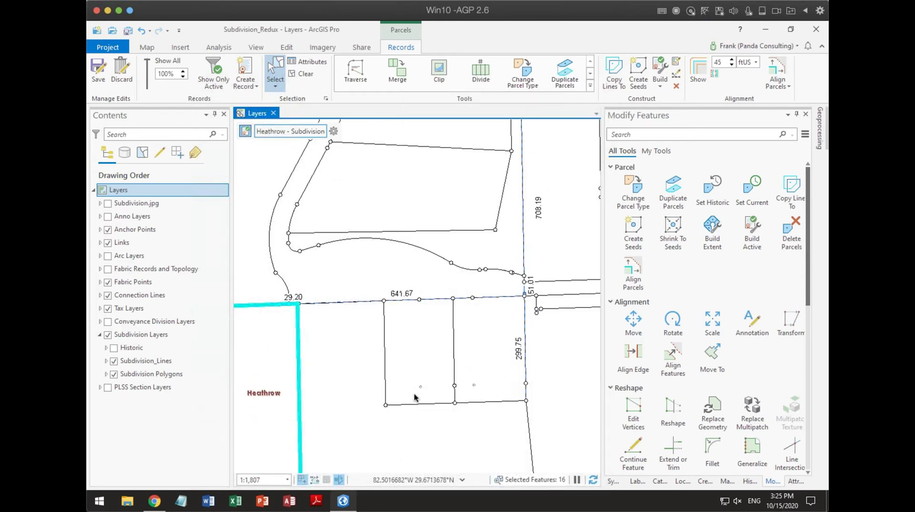
- Start aligning parcels near Heathrow's northeast corner with a drawn alignment path and a tolerance of 5 ftUS
{"action": "scroll", "coordinate": [367, 338], "scroll_direction": "up", "scroll_amount": 6}
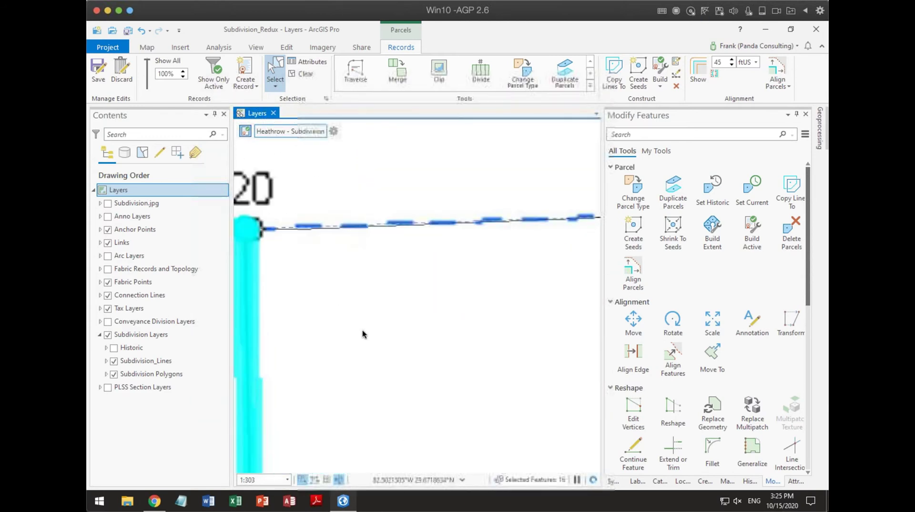
{"action": "scroll", "coordinate": [365, 307], "scroll_direction": "down", "scroll_amount": 3}
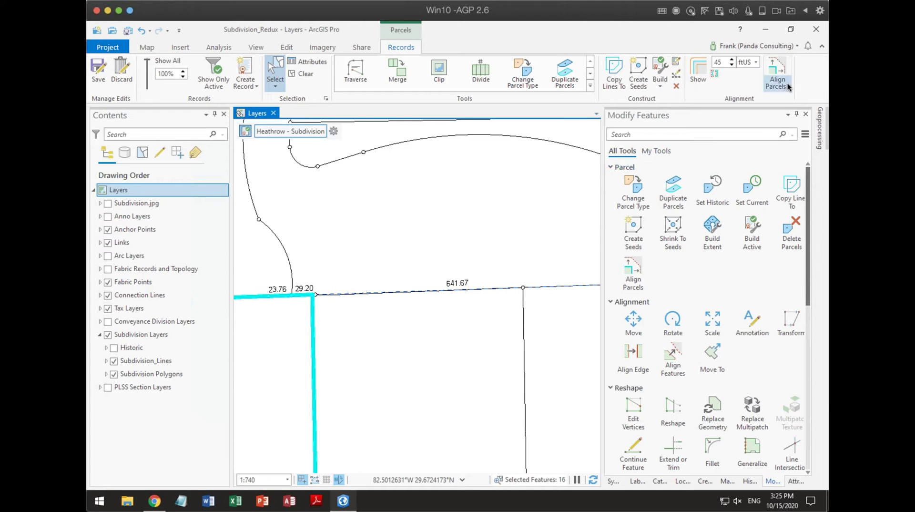
{"action": "left_click", "coordinate": [776, 72]}
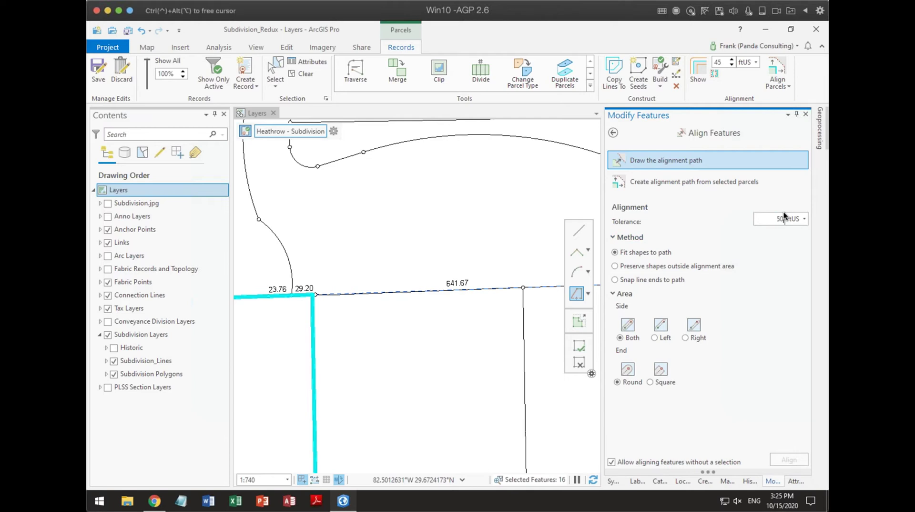
{"action": "type", "text": "50"}
{"action": "key", "text": "BackSpace"}
- Try to align the line east of Heathrow's northeast corner along a straight path from the neighbouring lot corner to Heathrow's corner
{"action": "left_click", "coordinate": [578, 230]}
{"action": "left_click", "coordinate": [522, 287]}
{"action": "left_click", "coordinate": [310, 294]}
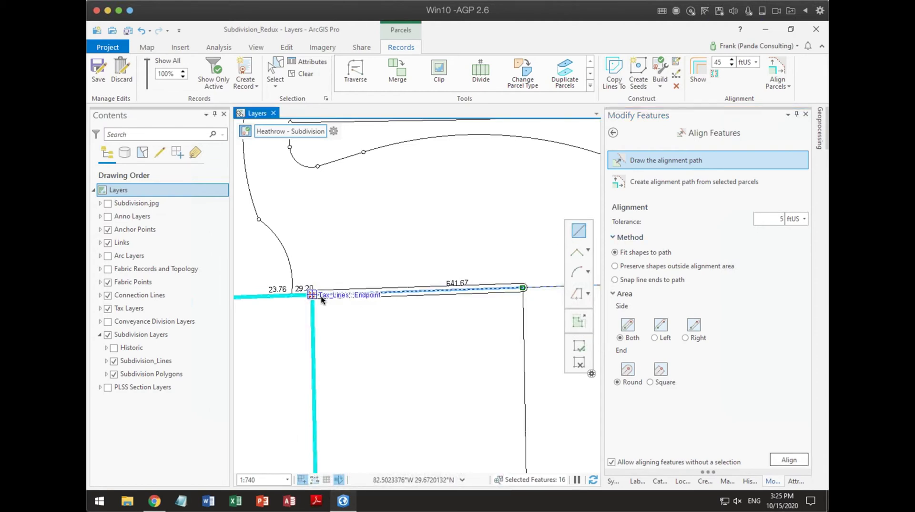
{"action": "scroll", "coordinate": [355, 304], "scroll_direction": "up", "scroll_amount": 2}
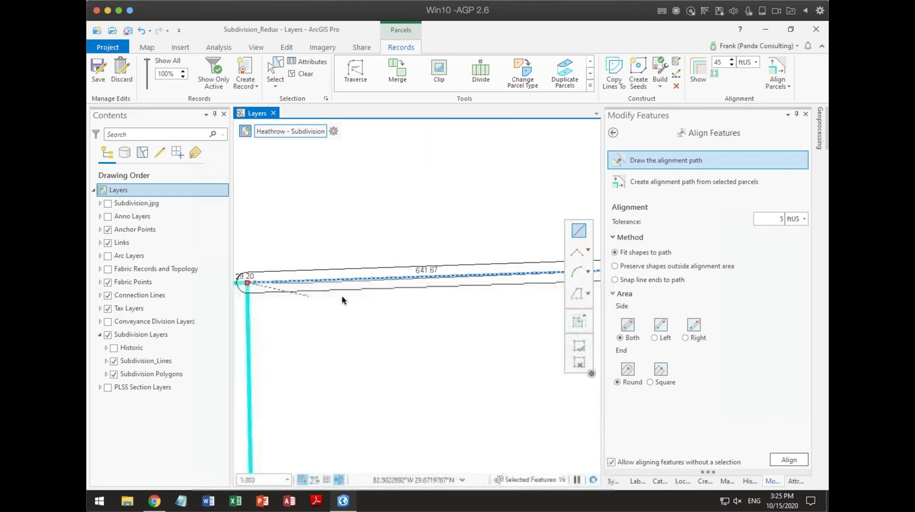
{"action": "left_click", "coordinate": [795, 459]}
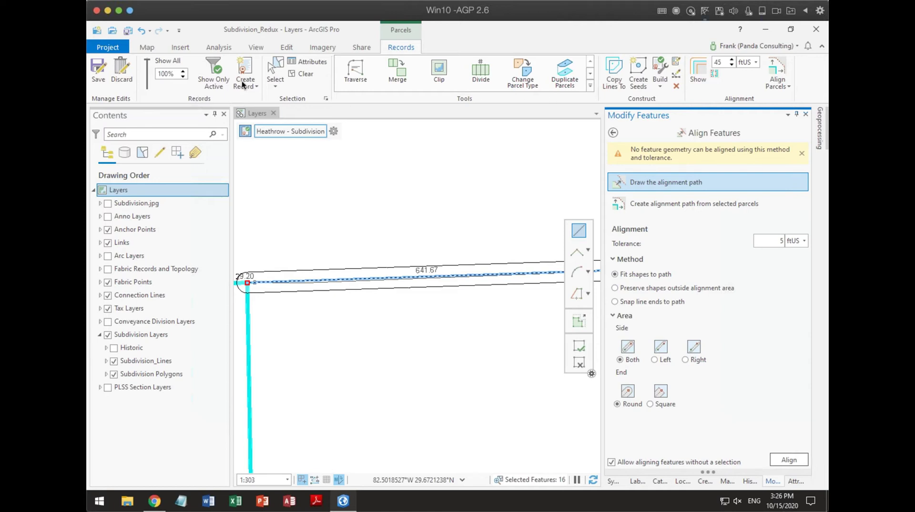
- Set the editing topology to No Topology
{"action": "left_click", "coordinate": [287, 47]}
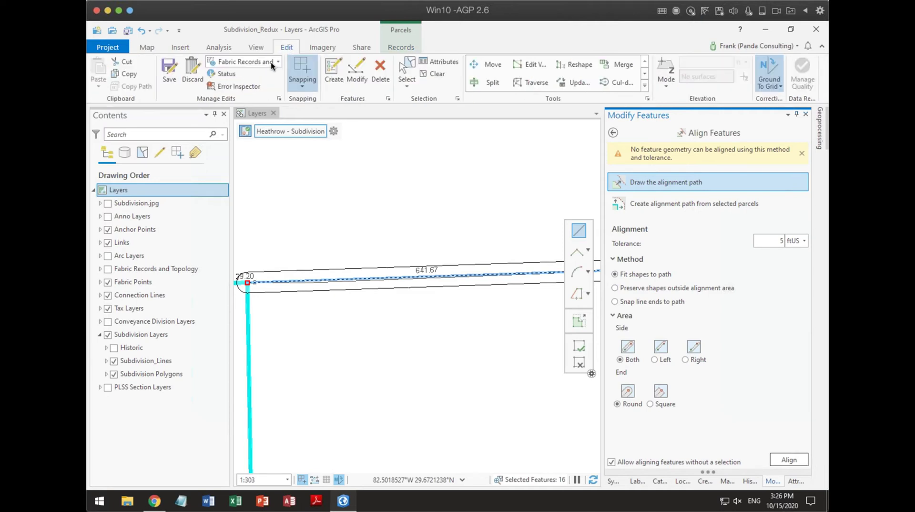
{"action": "left_click", "coordinate": [274, 62]}
{"action": "left_click", "coordinate": [270, 73]}
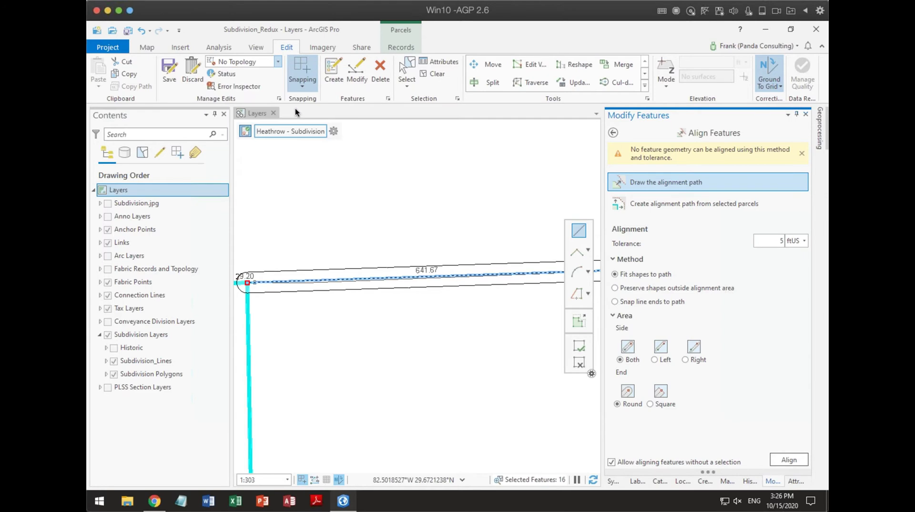
- Align the line between the neighbouring lot corner and Heathrow's northeast corner within 5 ftUS, and restore the Fabric Records and Topology editing topology
{"action": "scroll", "coordinate": [472, 232], "scroll_direction": "down", "scroll_amount": 2}
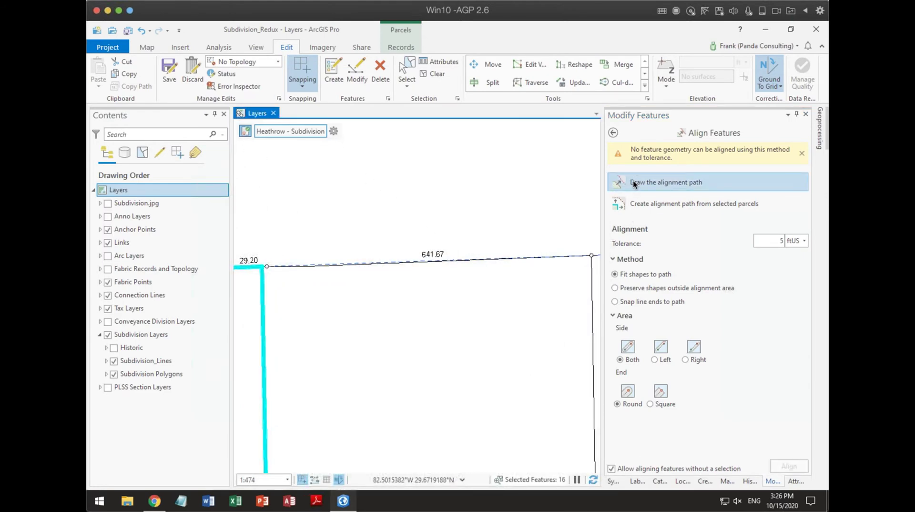
{"action": "left_click", "coordinate": [658, 182]}
{"action": "left_click", "coordinate": [579, 230]}
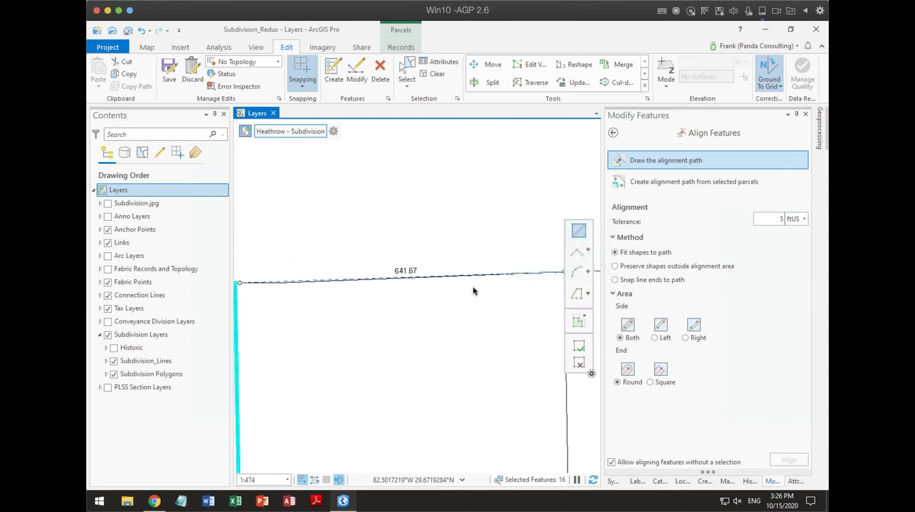
{"action": "left_click", "coordinate": [536, 244]}
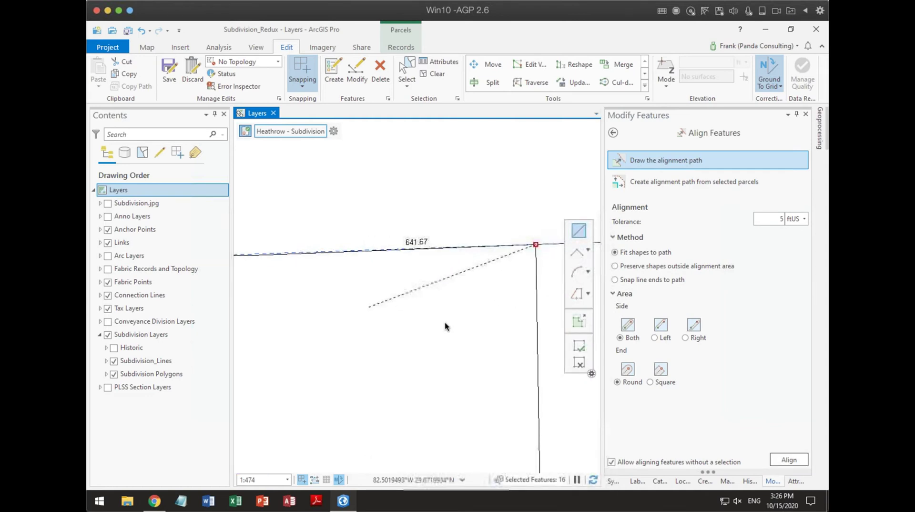
{"action": "left_click", "coordinate": [324, 287]}
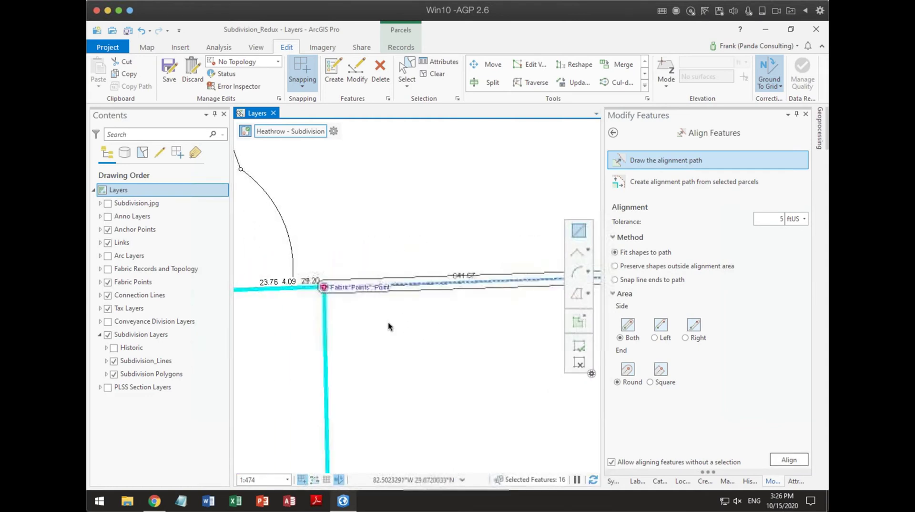
{"action": "left_click", "coordinate": [789, 459]}
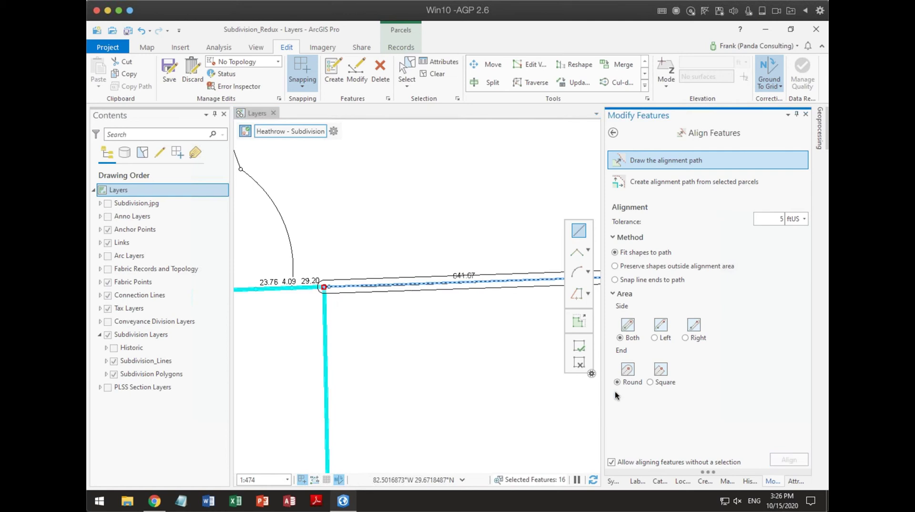
{"action": "left_click", "coordinate": [276, 63]}
{"action": "left_click", "coordinate": [273, 136]}
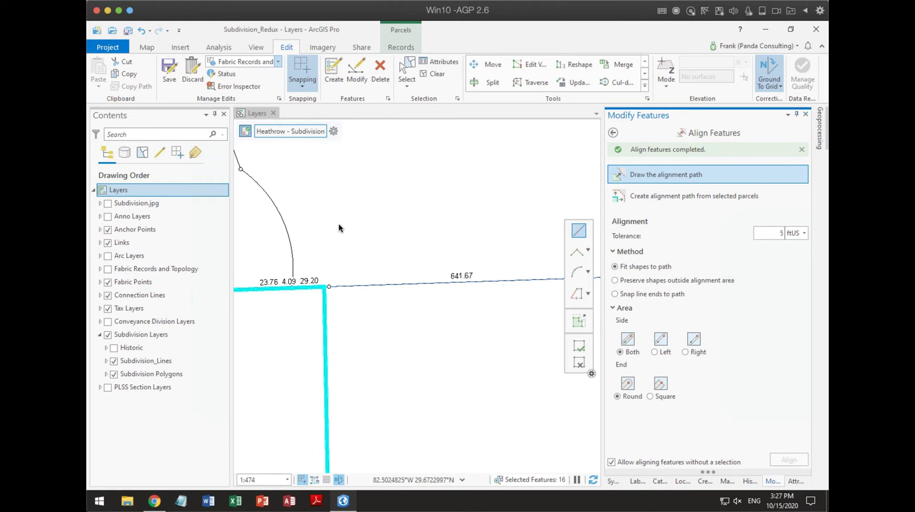
- Select the features in the active Heathrow record and review the selected points, lines and polygon in their attributes
{"action": "scroll", "coordinate": [399, 262], "scroll_direction": "down", "scroll_amount": 3}
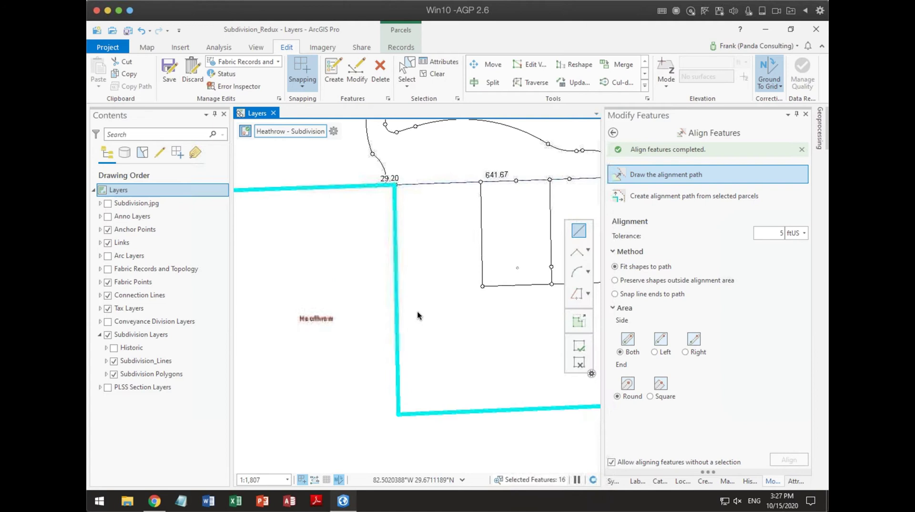
{"action": "scroll", "coordinate": [443, 295], "scroll_direction": "down", "scroll_amount": 2}
{"action": "scroll", "coordinate": [463, 309], "scroll_direction": "down", "scroll_amount": 3}
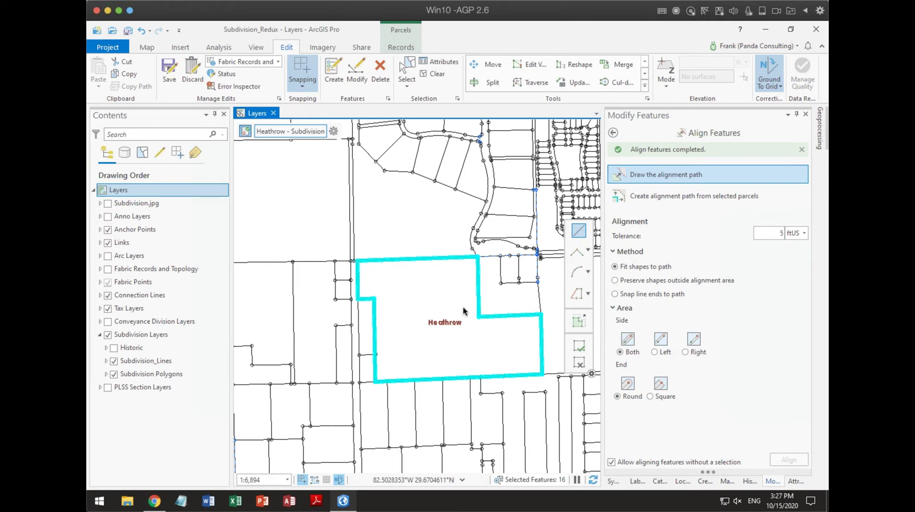
{"action": "left_click", "coordinate": [333, 130]}
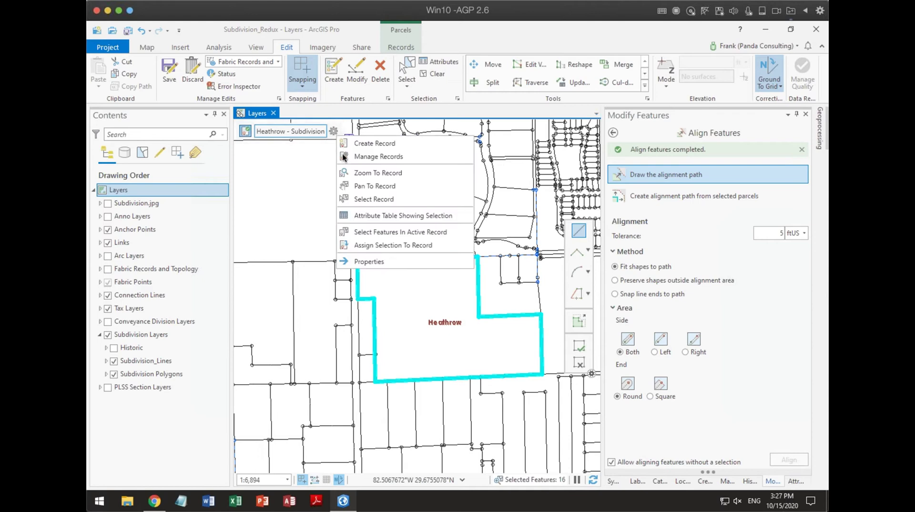
{"action": "left_click", "coordinate": [372, 231]}
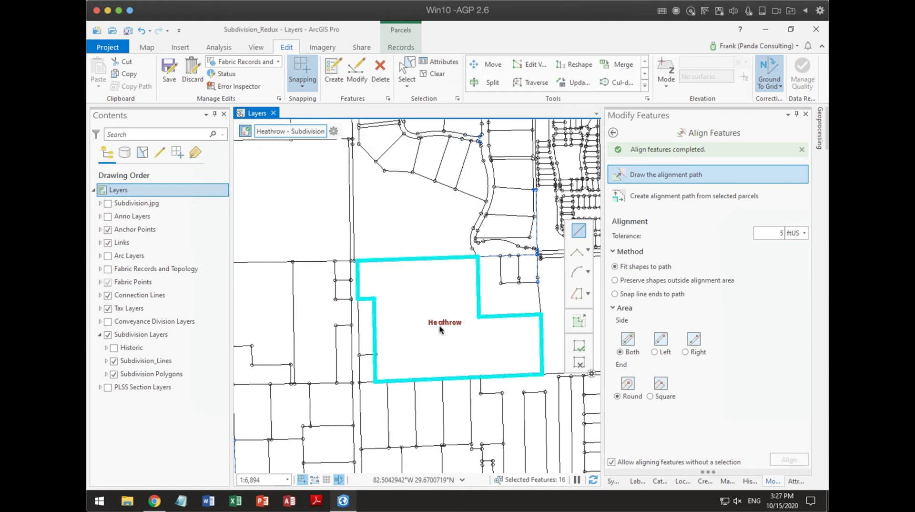
{"action": "left_click", "coordinate": [795, 481]}
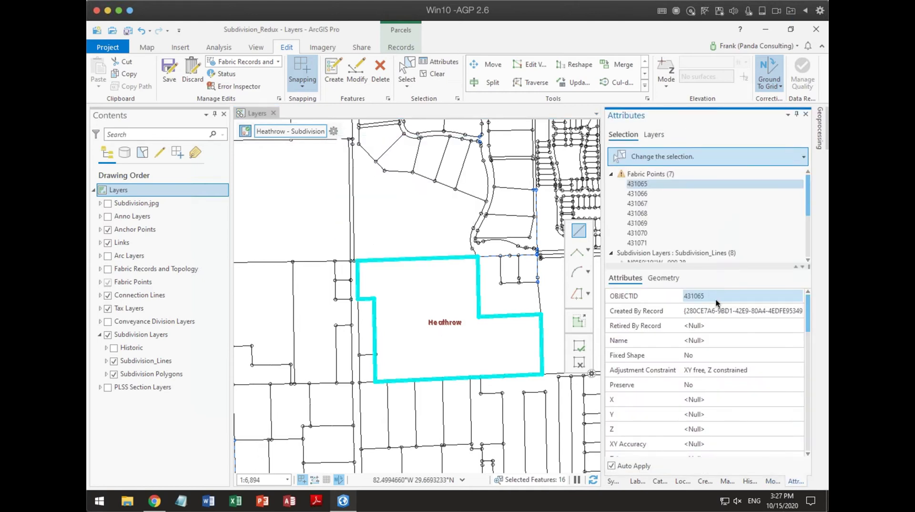
{"action": "left_click", "coordinate": [641, 185]}
{"action": "left_click", "coordinate": [611, 174]}
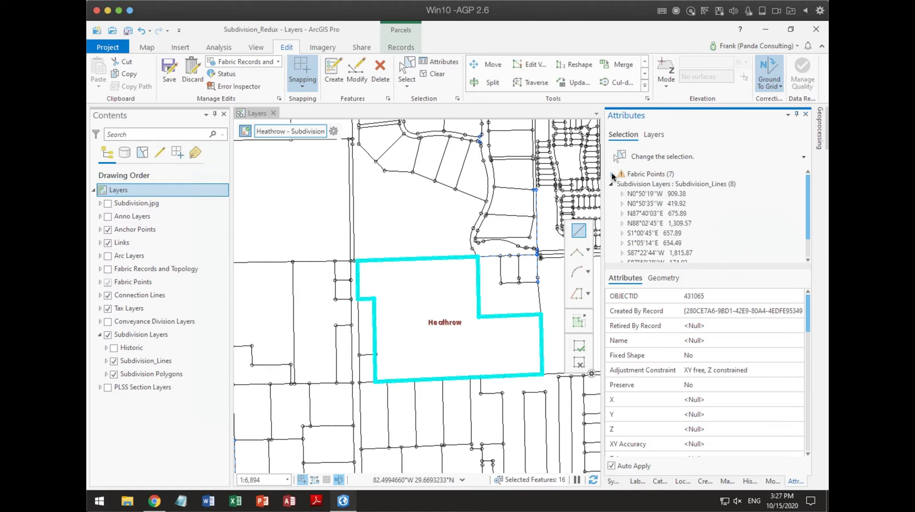
{"action": "left_click", "coordinate": [612, 183]}
{"action": "left_click", "coordinate": [656, 194]}
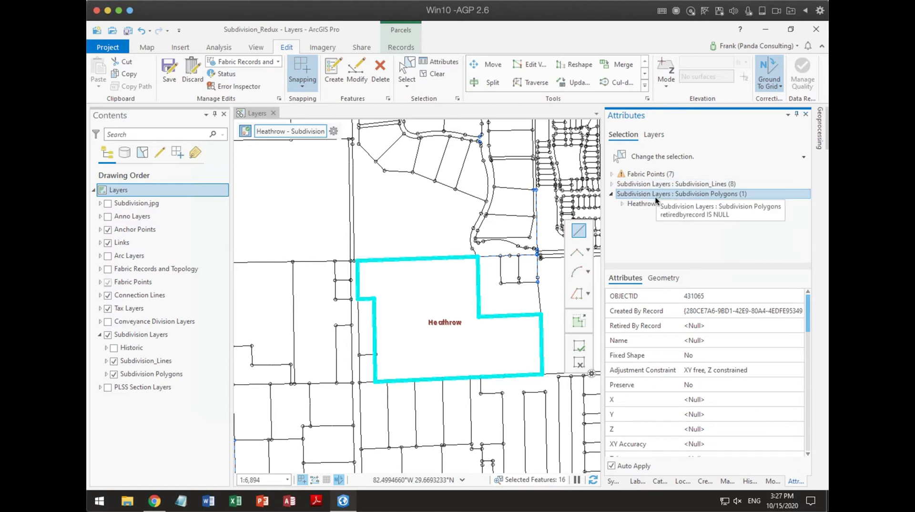
{"action": "left_click", "coordinate": [622, 176]}
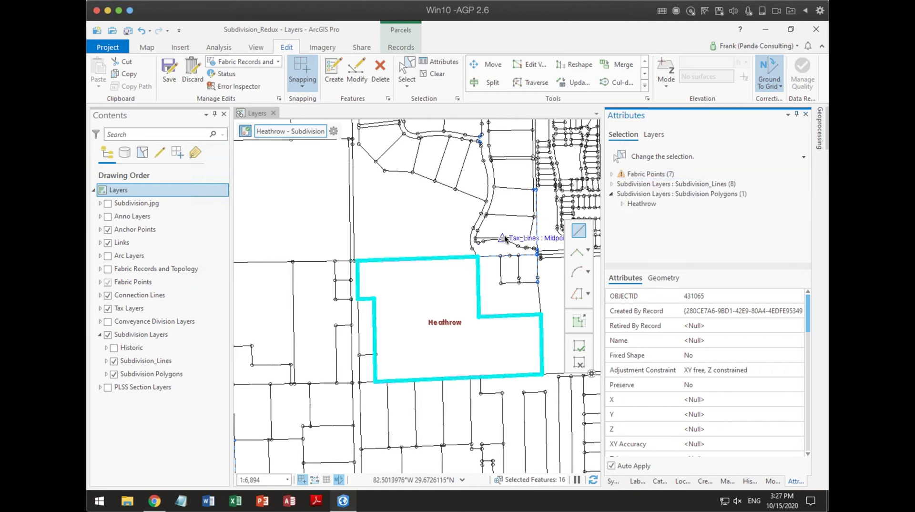
- Create a new record named "Heathrow - Lots" with the record type Subdivision
{"action": "scroll", "coordinate": [479, 285], "scroll_direction": "up", "scroll_amount": 3}
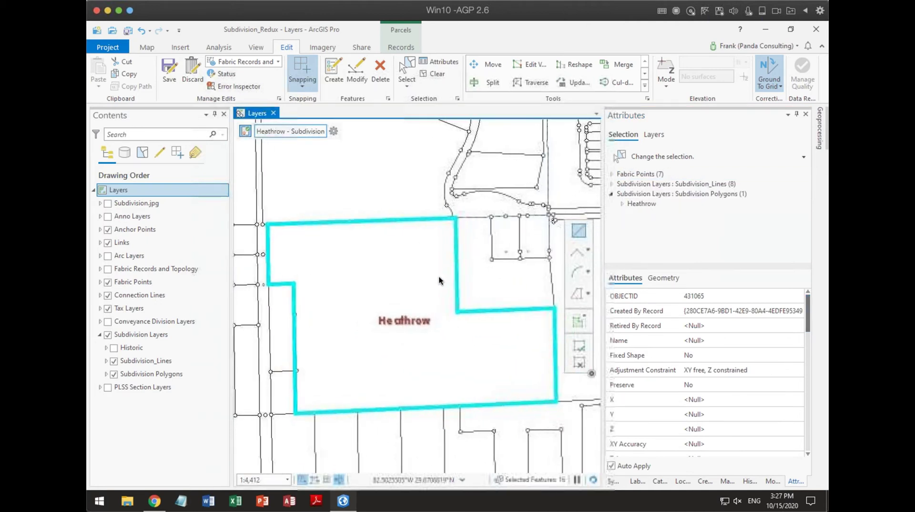
{"action": "left_click", "coordinate": [333, 131]}
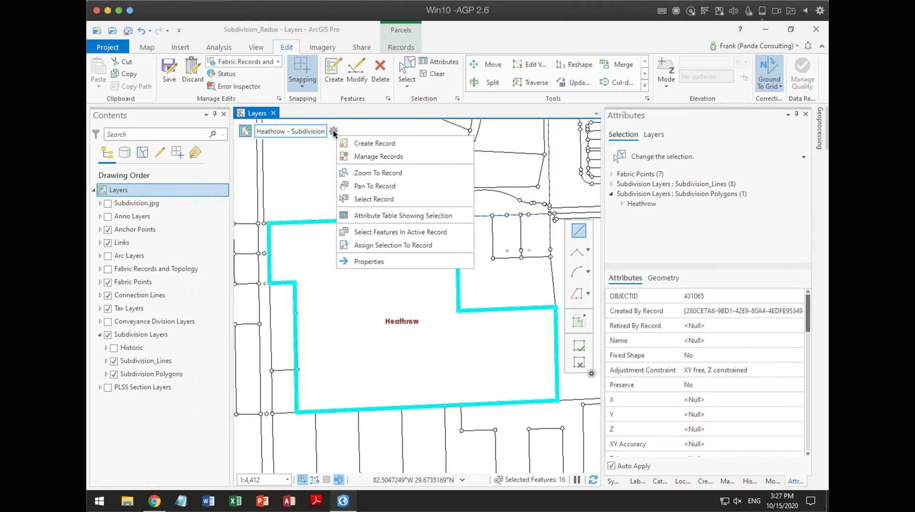
{"action": "left_click", "coordinate": [353, 143]}
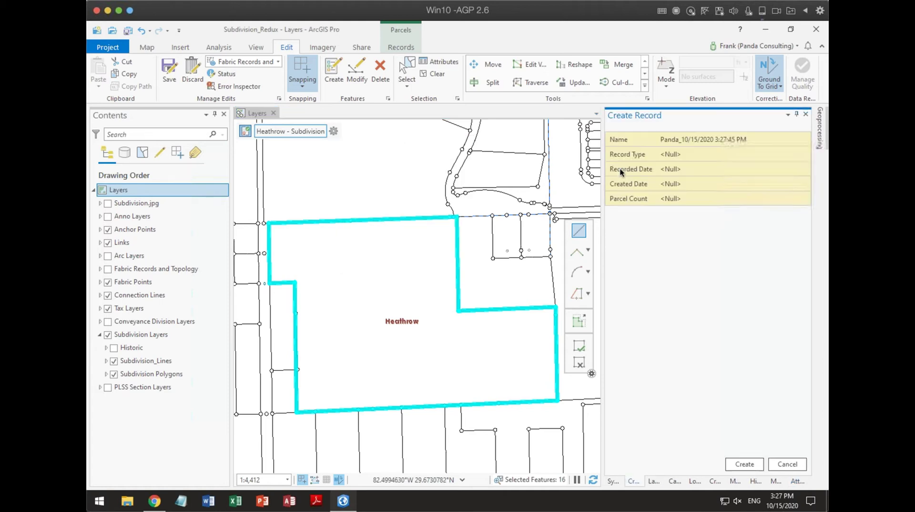
{"action": "left_click", "coordinate": [688, 138]}
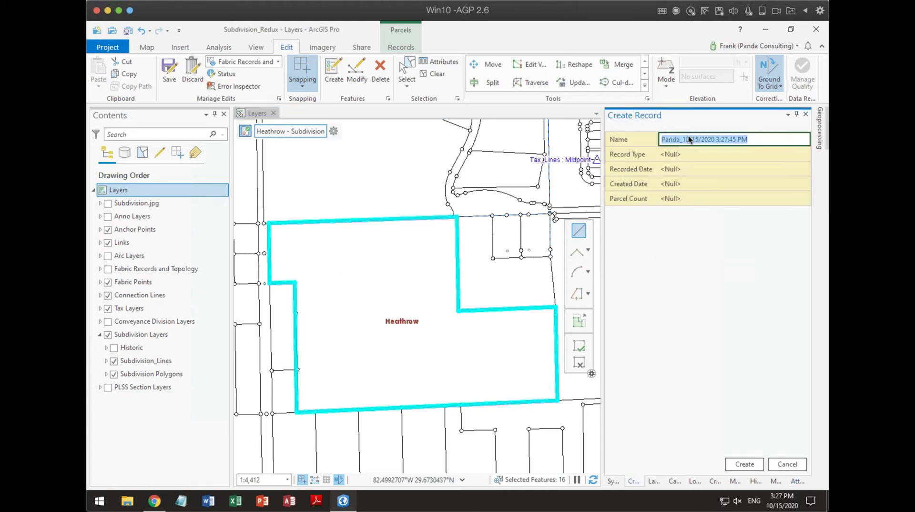
{"action": "type", "text": "Heath"}
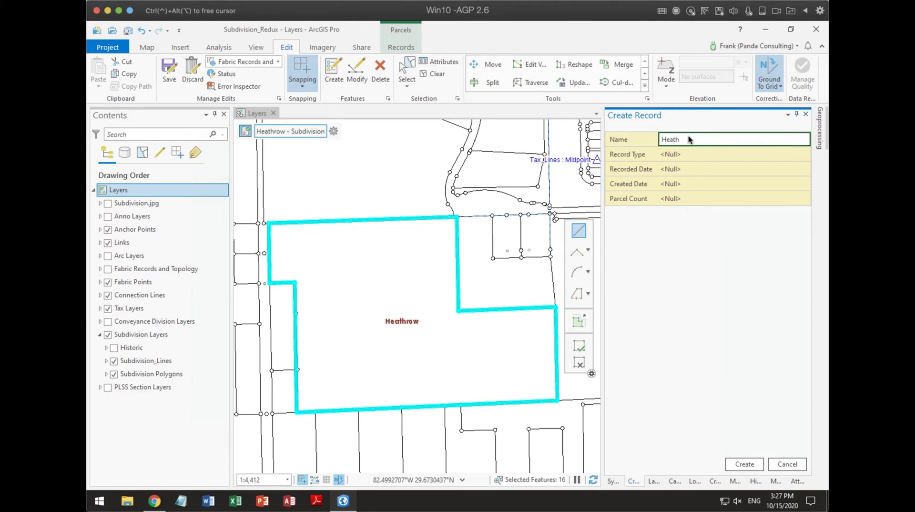
{"action": "type", "text": "row Lots"}
{"action": "key", "text": "Tab"}
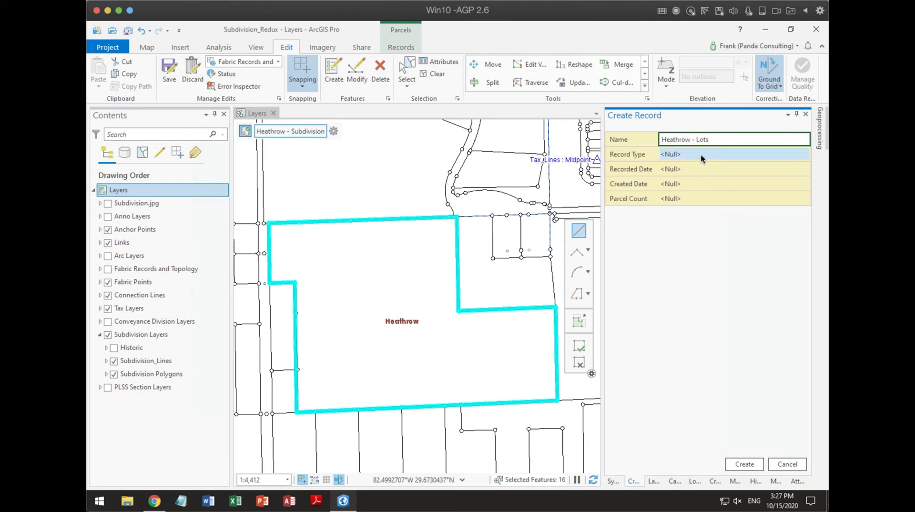
{"action": "left_click", "coordinate": [701, 157]}
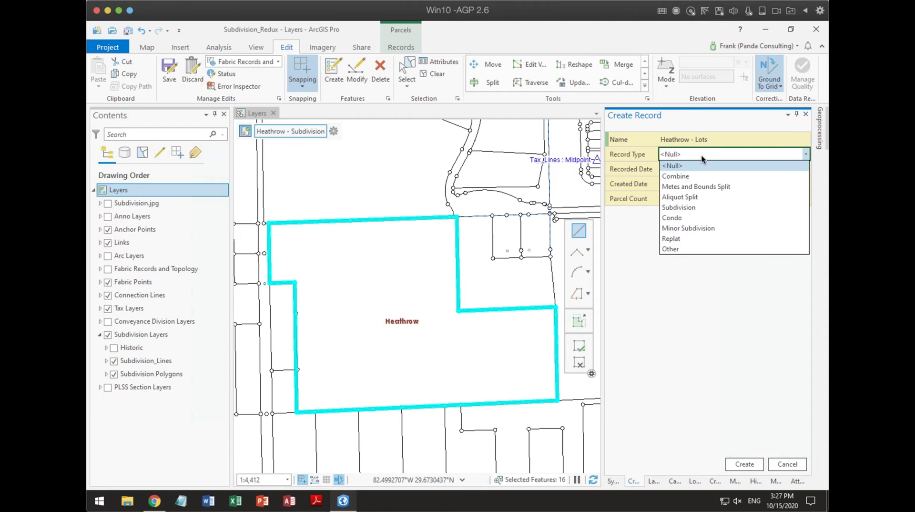
{"action": "left_click", "coordinate": [685, 208]}
{"action": "left_click", "coordinate": [752, 463]}
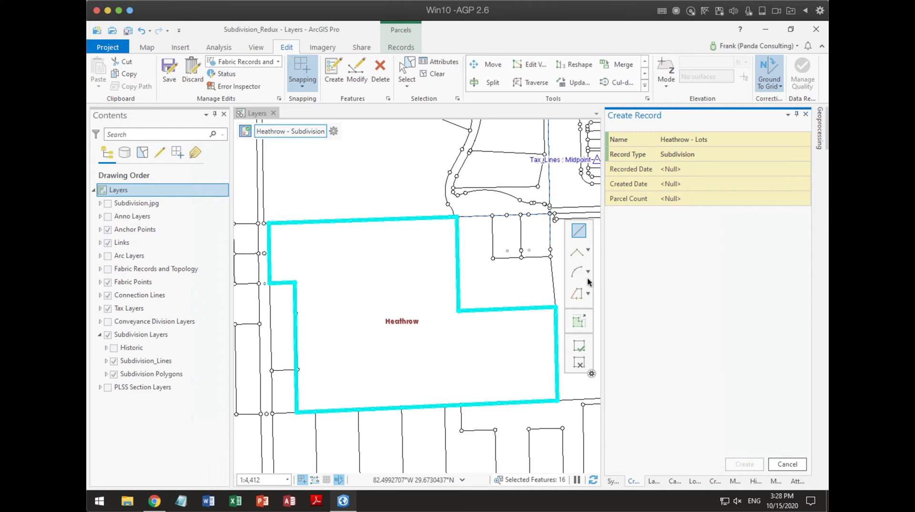
- Display the Conveyance Division layers and copy the selected Heathrow boundary lines to the Heathrow - Lots record as parcel type Conveyance Division
{"action": "left_click", "coordinate": [107, 321]}
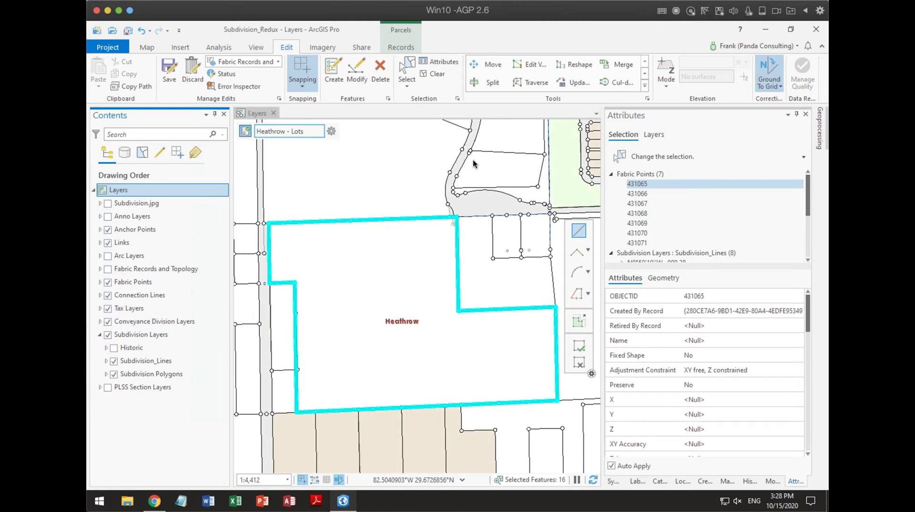
{"action": "left_click", "coordinate": [396, 48]}
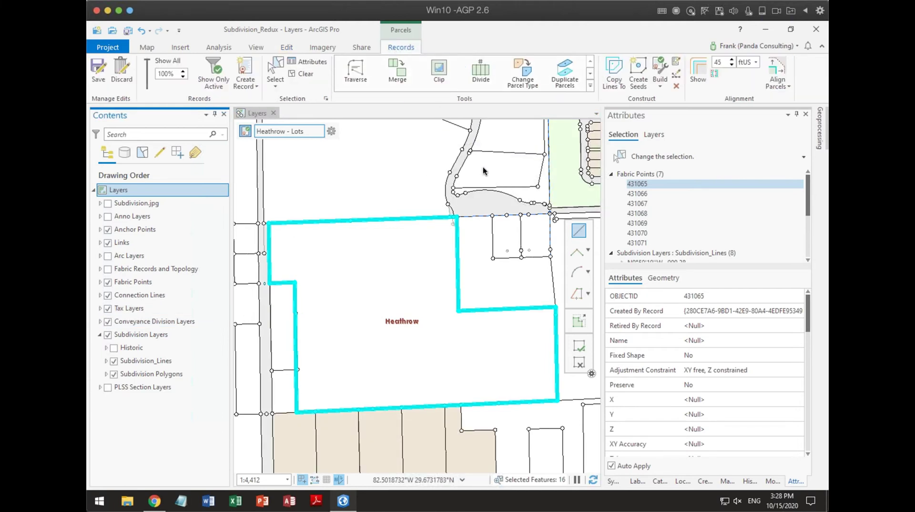
{"action": "left_click", "coordinate": [607, 68]}
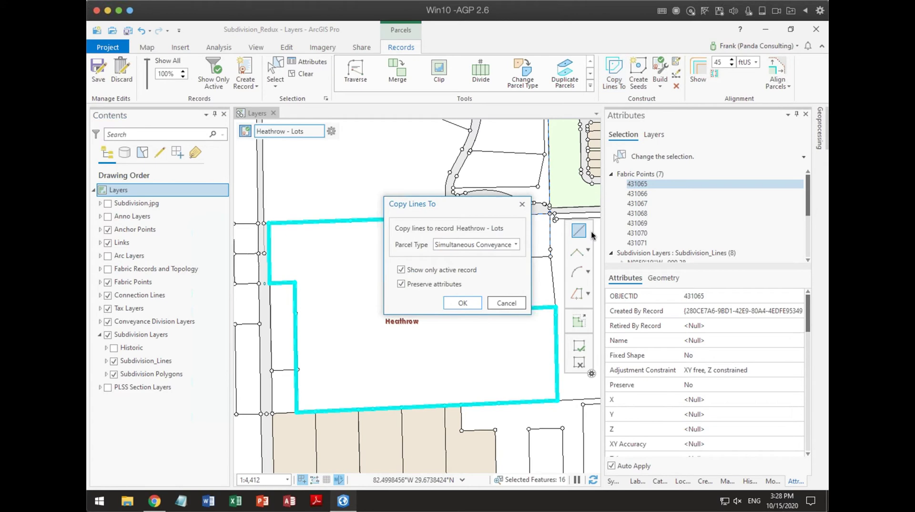
{"action": "left_click", "coordinate": [514, 245]}
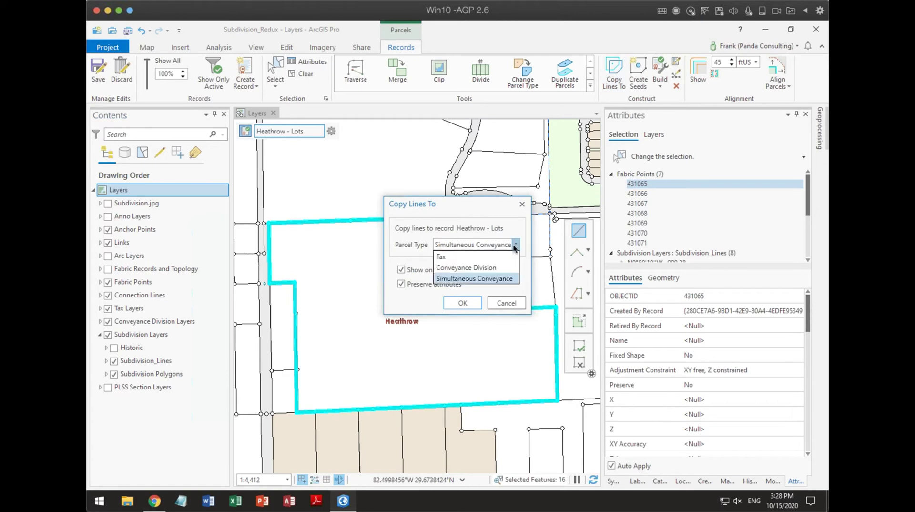
{"action": "left_click", "coordinate": [482, 267]}
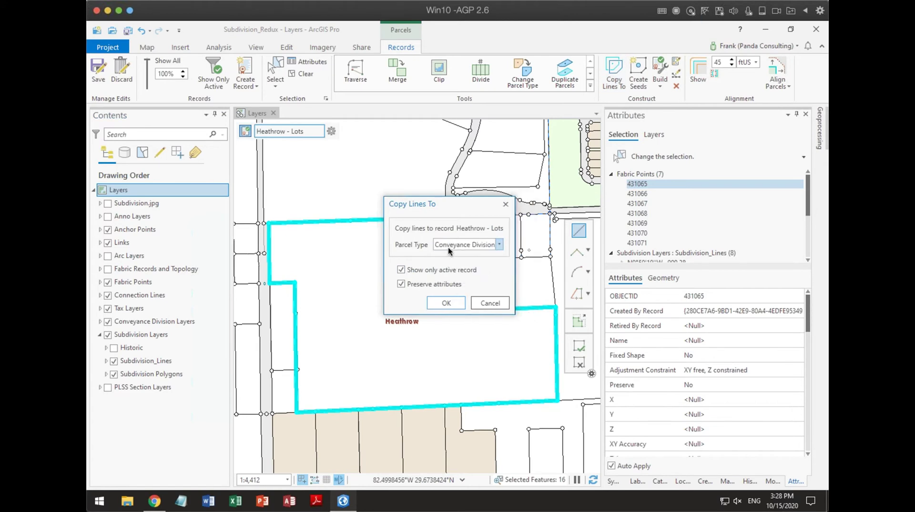
{"action": "left_click", "coordinate": [401, 271]}
{"action": "left_click", "coordinate": [402, 284]}
{"action": "left_click", "coordinate": [447, 304]}
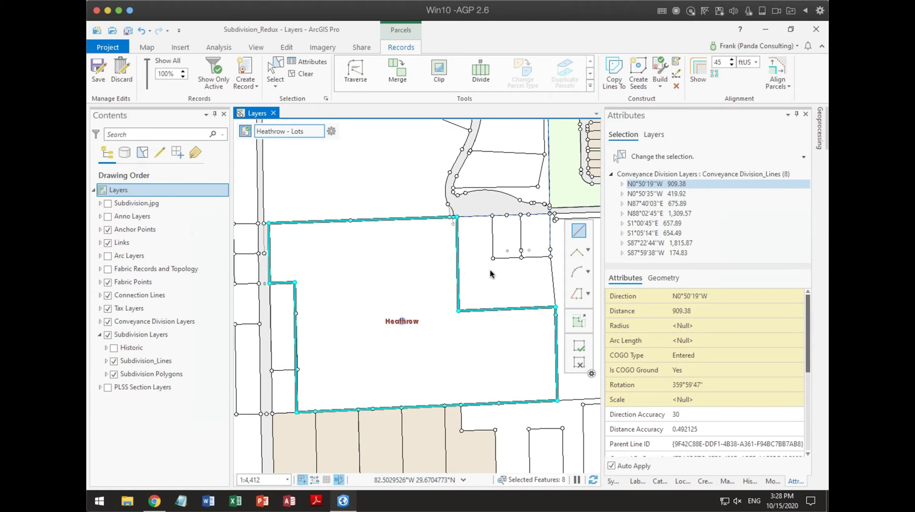
- Expand the Conveyance Division layer group, and hide and collapse the Subdivision layer group
{"action": "left_click", "coordinate": [100, 322]}
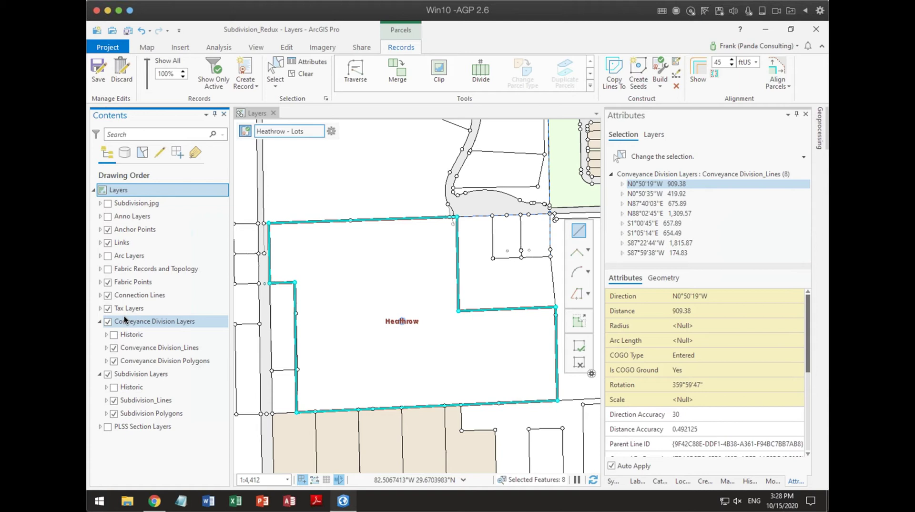
{"action": "left_click", "coordinate": [100, 321]}
{"action": "left_click", "coordinate": [100, 321]}
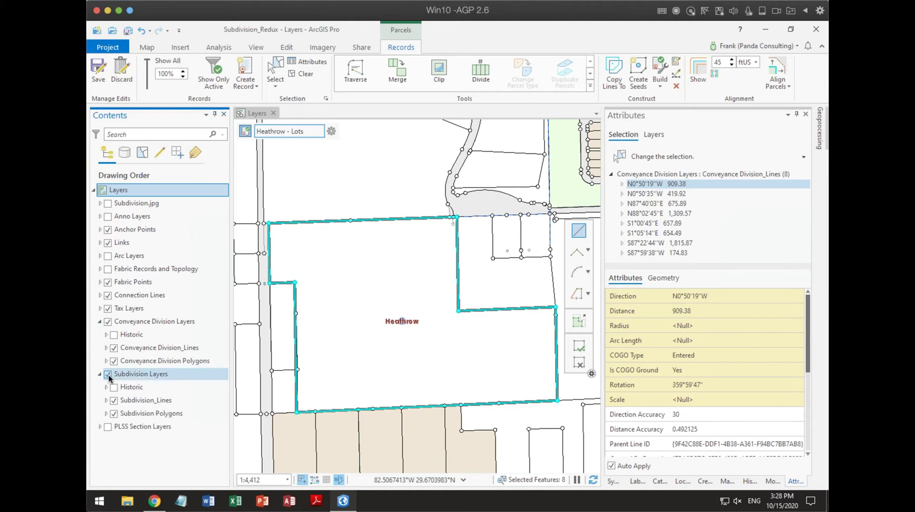
{"action": "left_click", "coordinate": [107, 374]}
{"action": "left_click", "coordinate": [100, 375]}
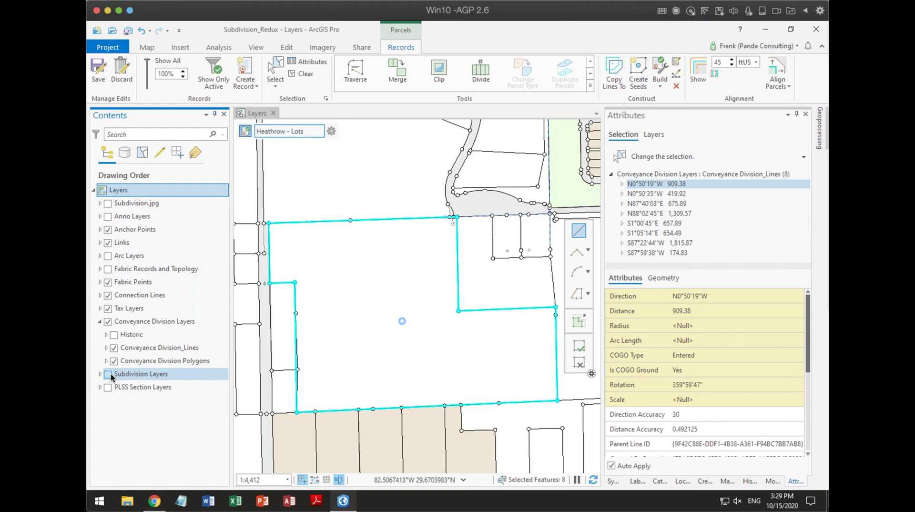
- Review the copied boundary lines' directions in the attributes and the direction offset in the ground to grid corrections
{"action": "left_click", "coordinate": [287, 48]}
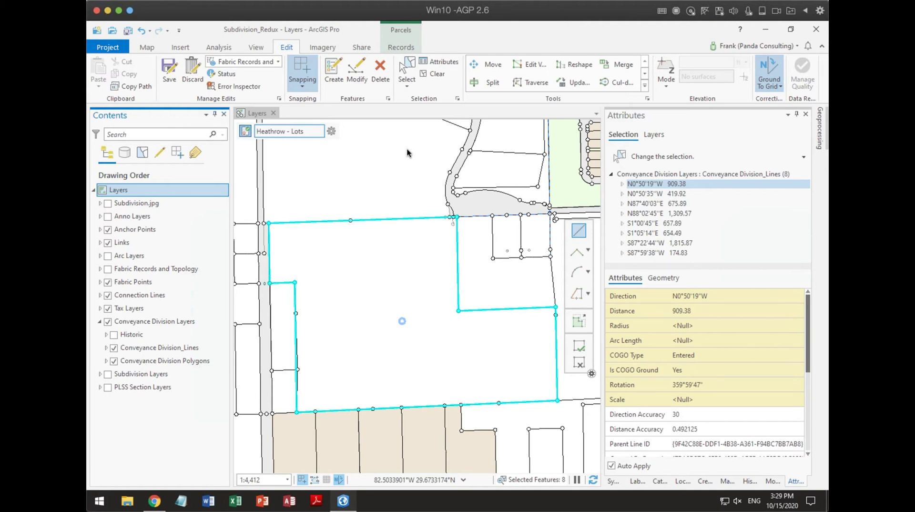
{"action": "left_click", "coordinate": [401, 47]}
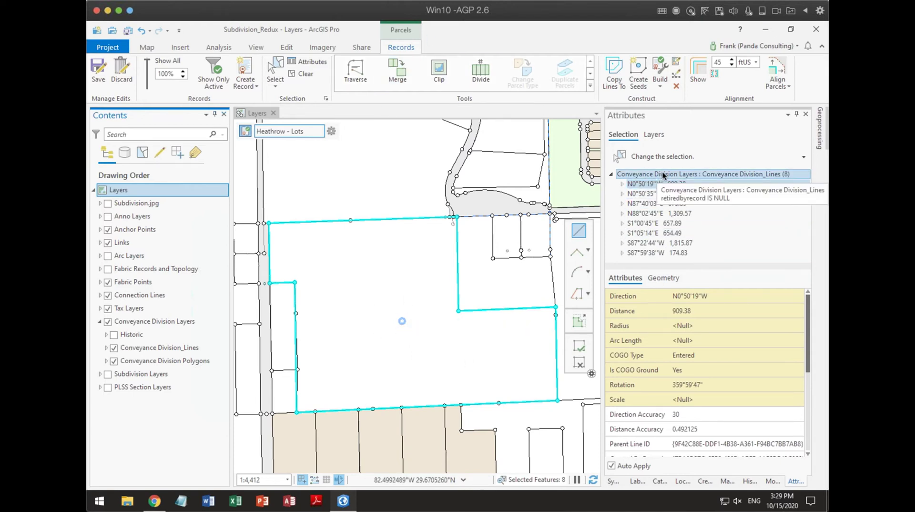
{"action": "left_click", "coordinate": [678, 223], "text": "ctrl"}
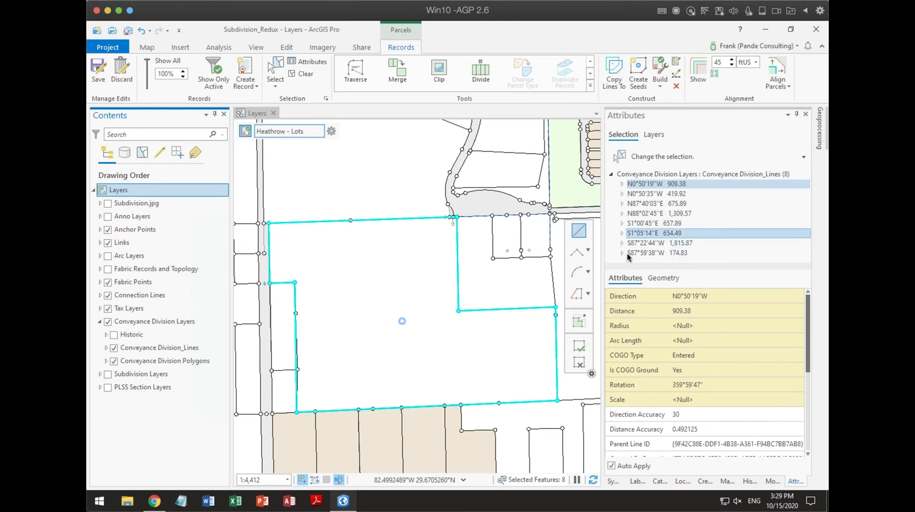
{"action": "left_click", "coordinate": [664, 185]}
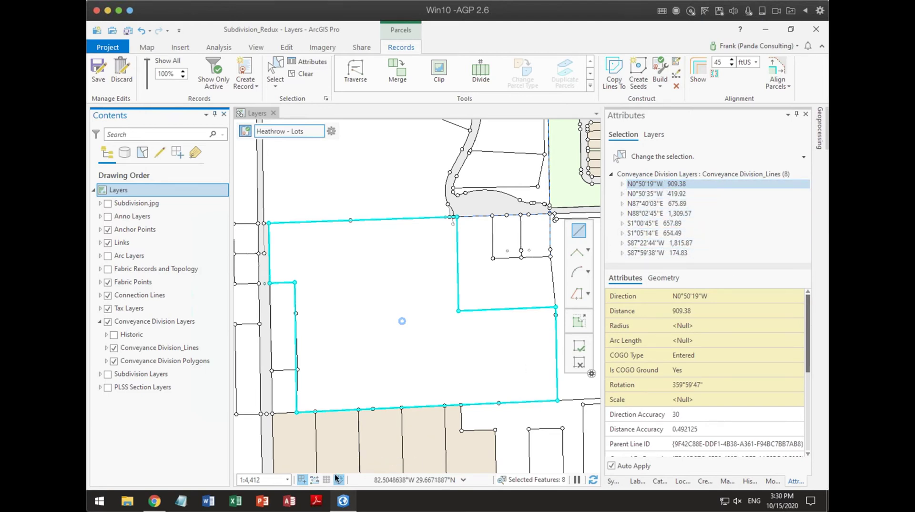
{"action": "mouse_move", "coordinate": [338, 481]}
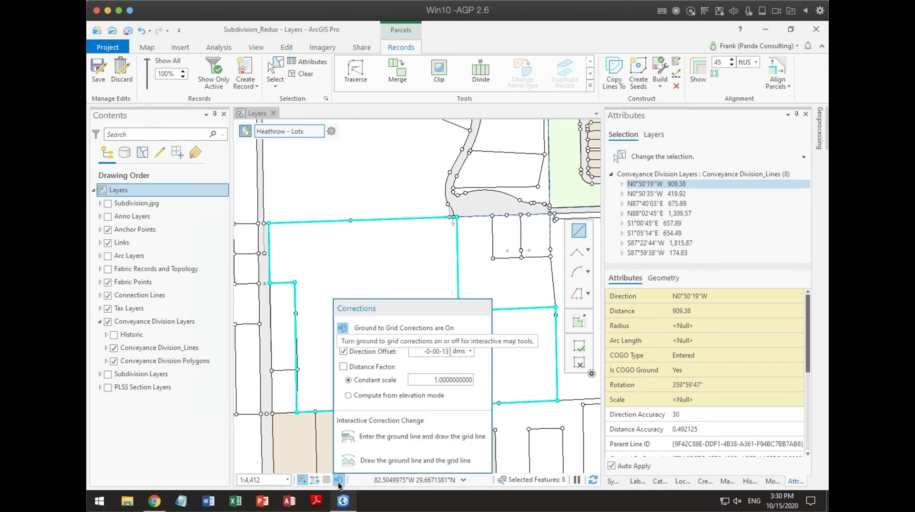
{"action": "left_click", "coordinate": [733, 195], "text": "ctrl"}
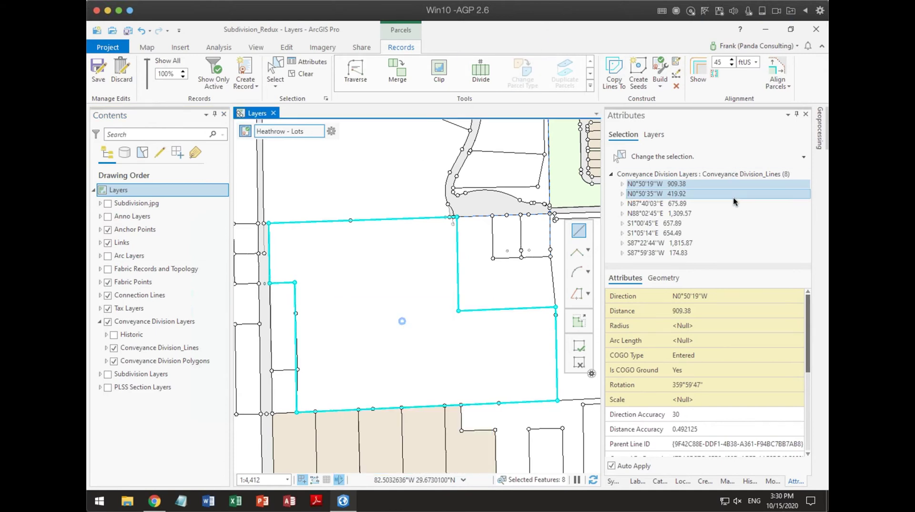
- Display the Subdivision.jpg plat image and examine Tract A, its Detail "A" inset and the plat's line table
{"action": "left_click", "coordinate": [109, 204]}
{"action": "scroll", "coordinate": [467, 222], "scroll_direction": "up", "scroll_amount": 2}
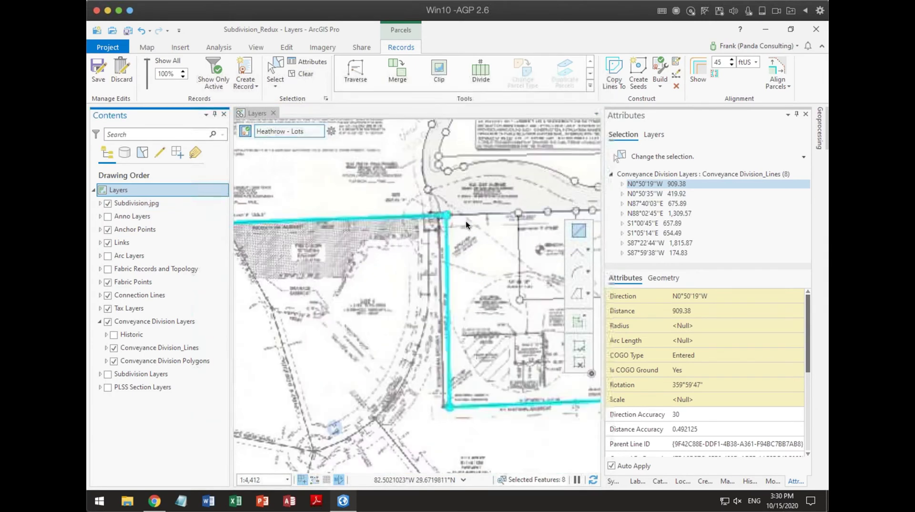
{"action": "scroll", "coordinate": [464, 221], "scroll_direction": "up", "scroll_amount": 5}
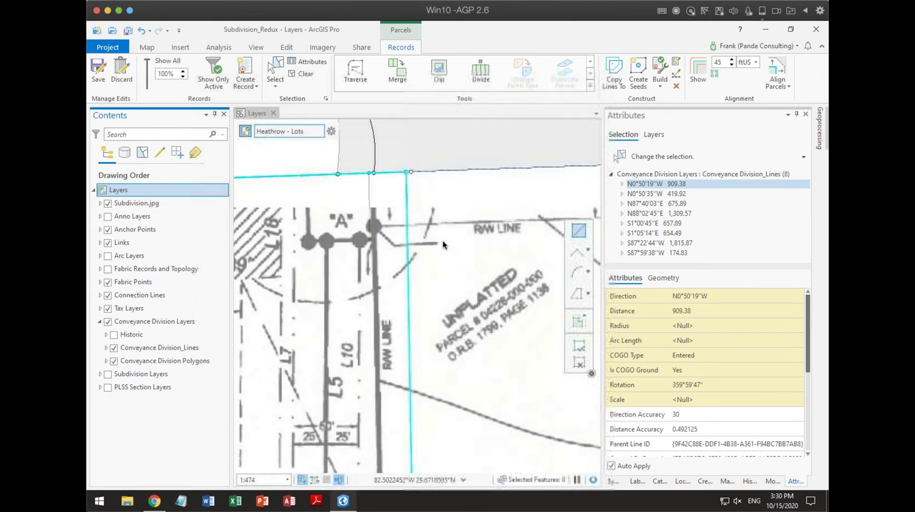
{"action": "left_click_drag", "start_coordinate": [365, 305], "coordinate": [446, 328]}
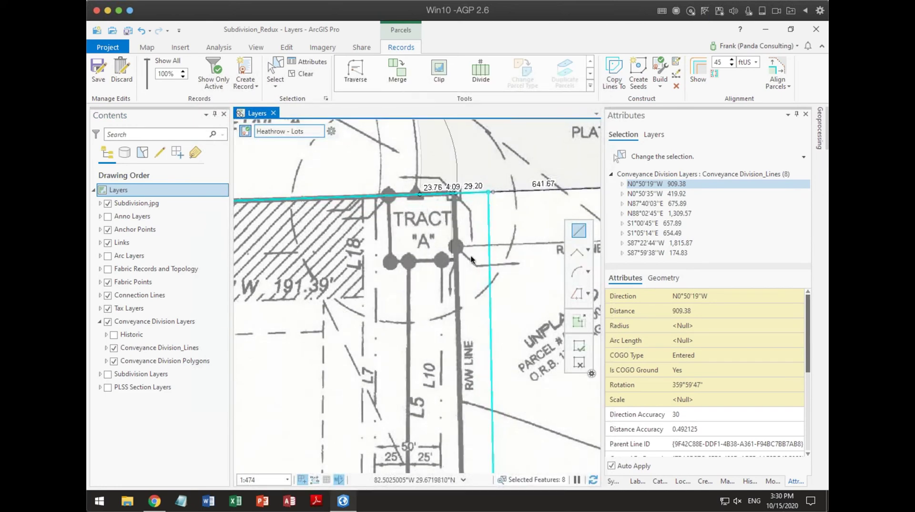
{"action": "scroll", "coordinate": [469, 276], "scroll_direction": "up", "scroll_amount": 2}
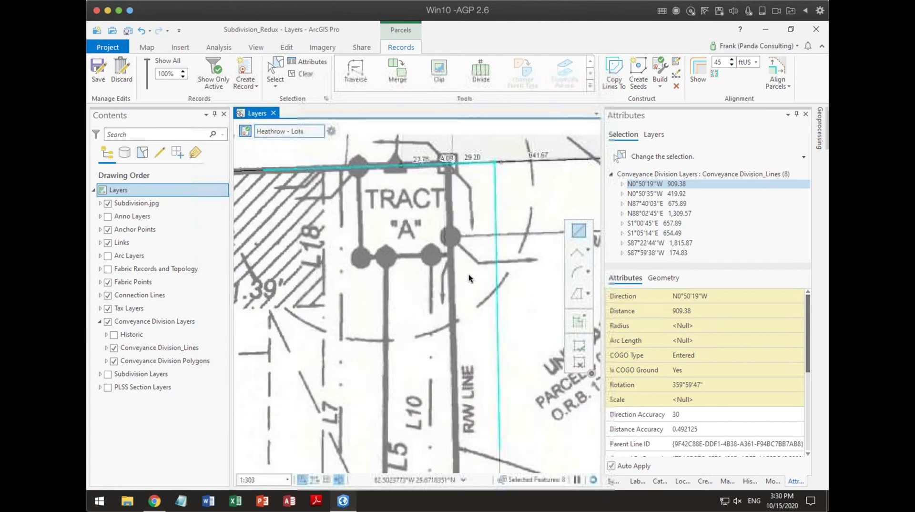
{"action": "scroll", "coordinate": [468, 274], "scroll_direction": "down", "scroll_amount": 5}
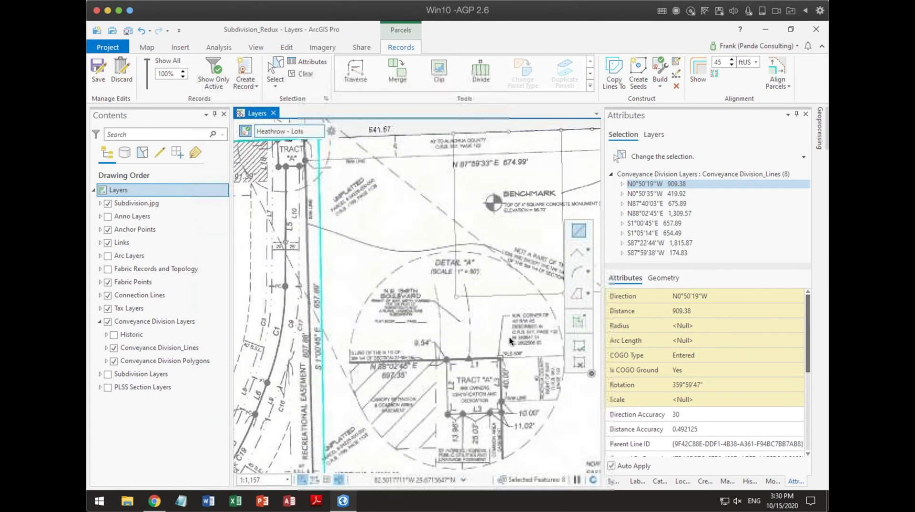
{"action": "scroll", "coordinate": [475, 277], "scroll_direction": "up", "scroll_amount": 3}
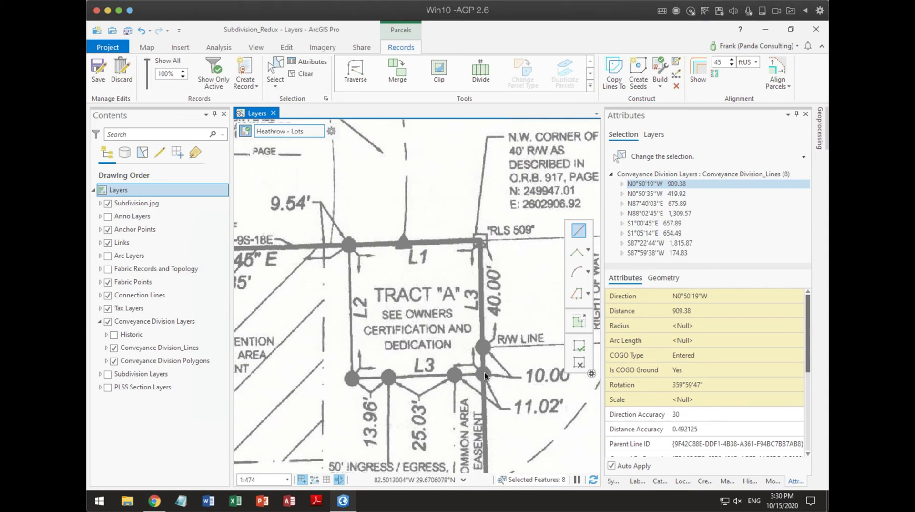
{"action": "scroll", "coordinate": [484, 372], "scroll_direction": "down", "scroll_amount": 7}
{"action": "scroll", "coordinate": [476, 376], "scroll_direction": "up", "scroll_amount": 3}
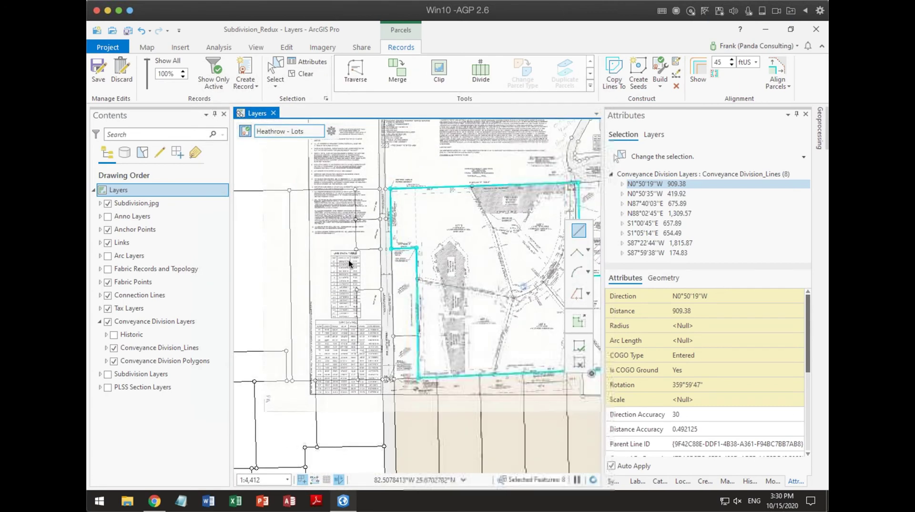
{"action": "scroll", "coordinate": [349, 262], "scroll_direction": "up", "scroll_amount": 5}
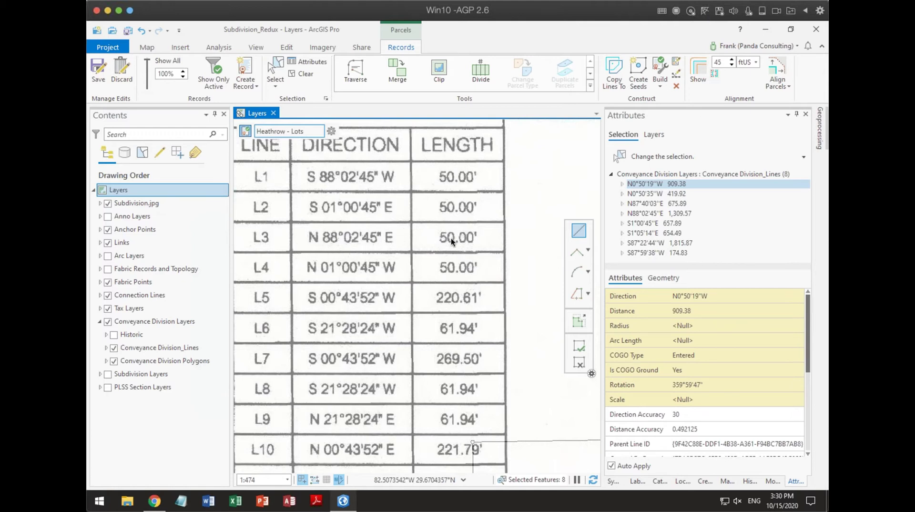
- Select only the overlapping tax line and Conveyance Division line that run south from Heathrow's northeast corner beside Tract A, leaving out the tax polygons
{"action": "scroll", "coordinate": [497, 217], "scroll_direction": "down", "scroll_amount": 10}
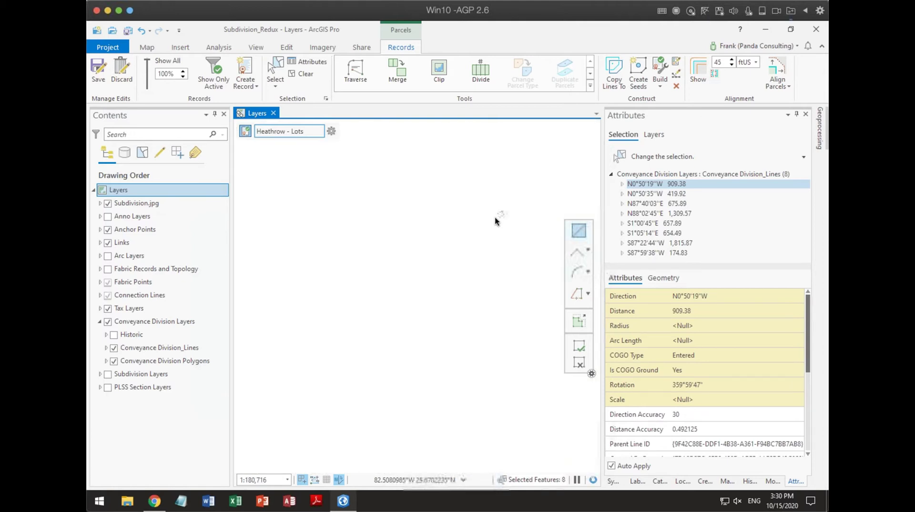
{"action": "scroll", "coordinate": [416, 275], "scroll_direction": "up", "scroll_amount": 3}
{"action": "scroll", "coordinate": [439, 291], "scroll_direction": "up", "scroll_amount": 3}
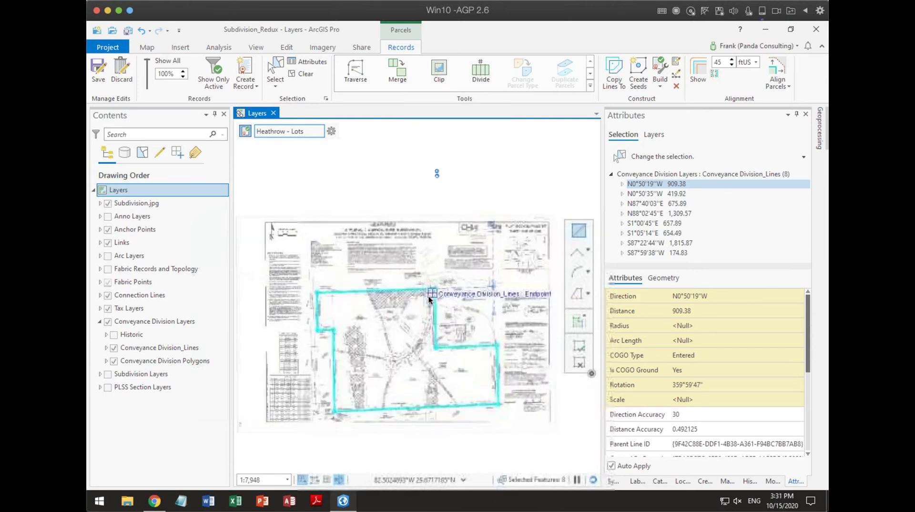
{"action": "scroll", "coordinate": [428, 294], "scroll_direction": "up", "scroll_amount": 3}
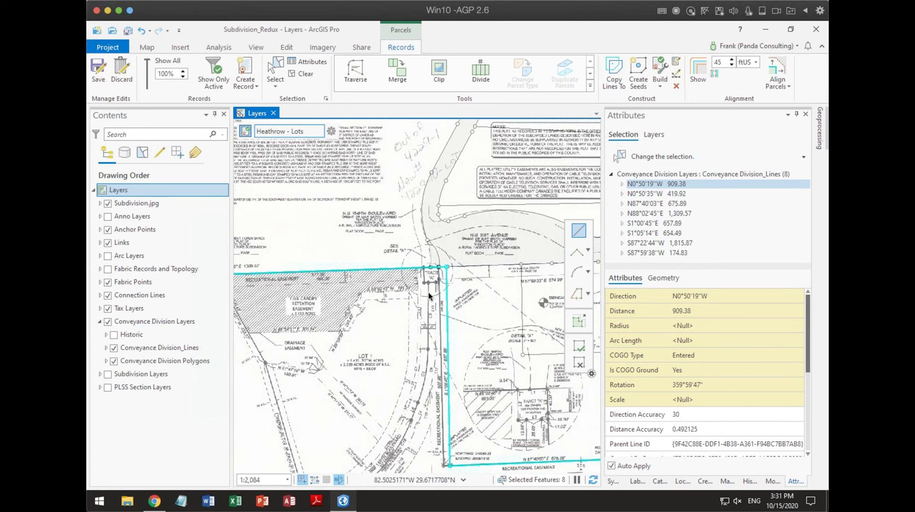
{"action": "scroll", "coordinate": [427, 291], "scroll_direction": "up", "scroll_amount": 4}
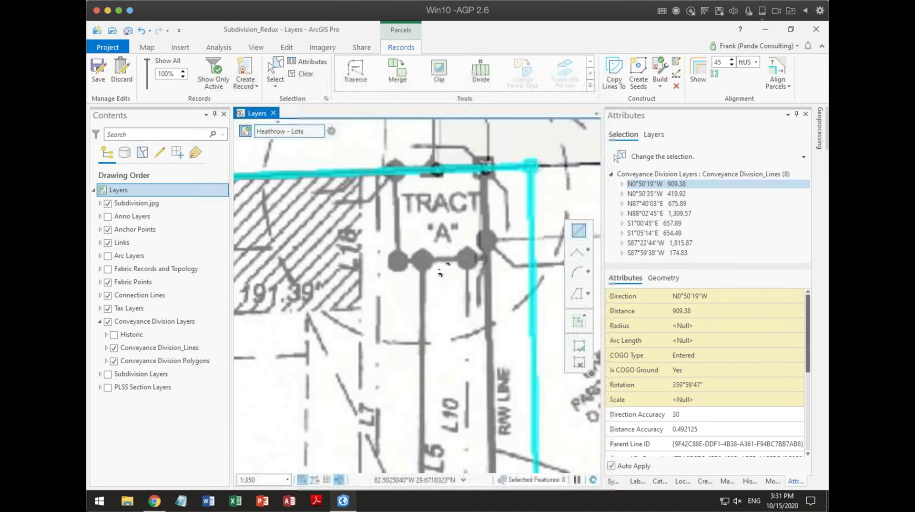
{"action": "left_click_drag", "start_coordinate": [401, 269], "coordinate": [376, 270]}
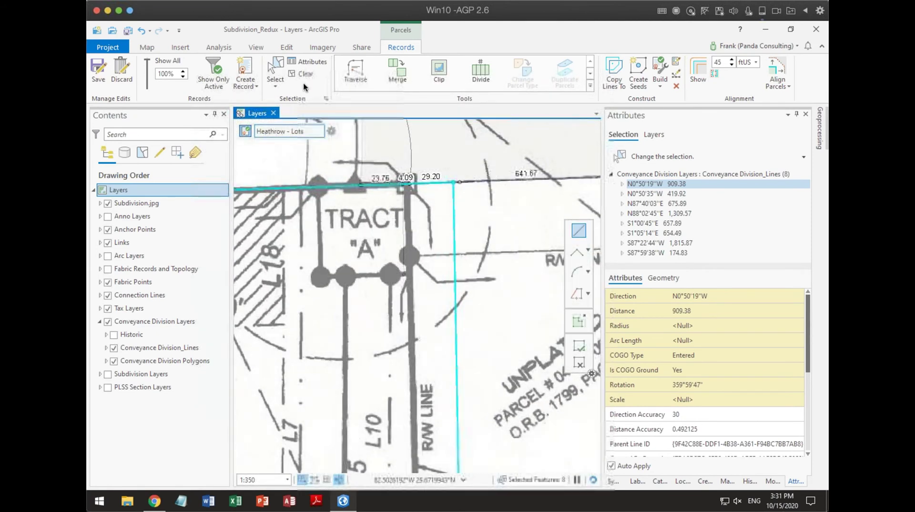
{"action": "left_click", "coordinate": [274, 70]}
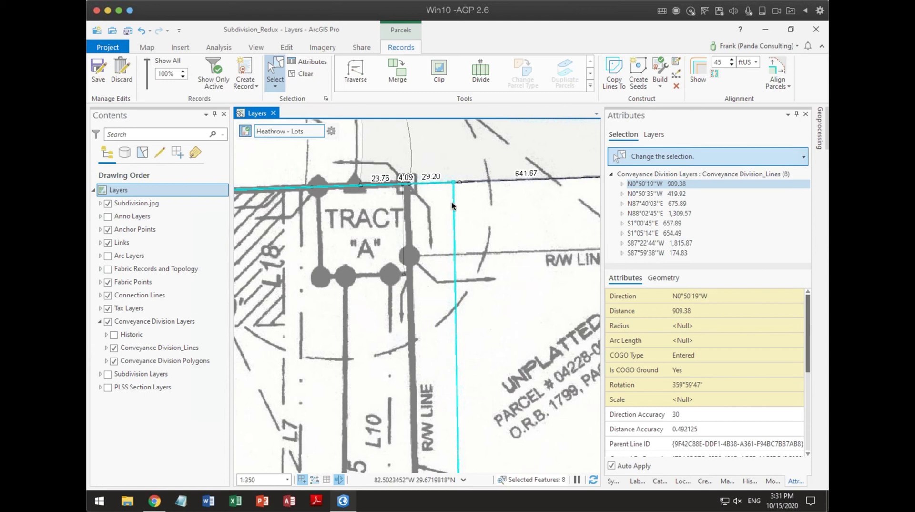
{"action": "left_click", "coordinate": [486, 213]}
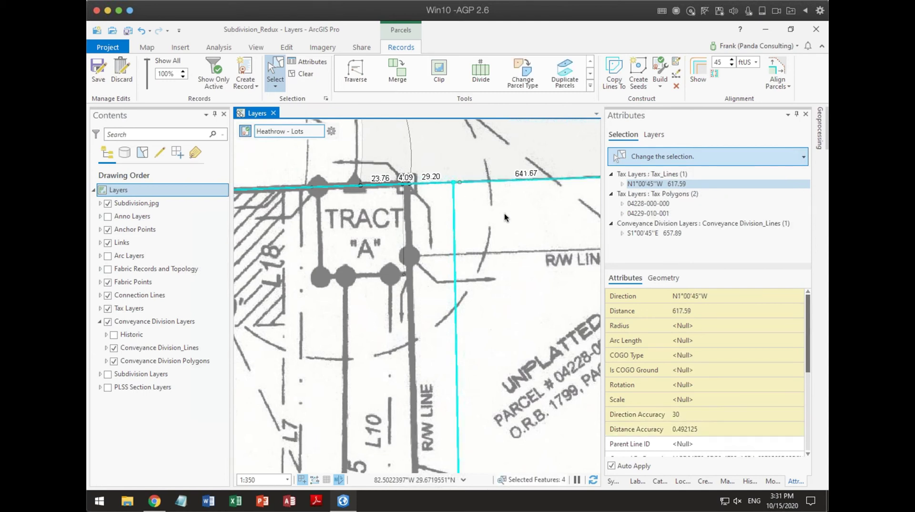
{"action": "left_click", "coordinate": [518, 216], "text": "ctrl"}
{"action": "left_click", "coordinate": [399, 216], "text": "ctrl"}
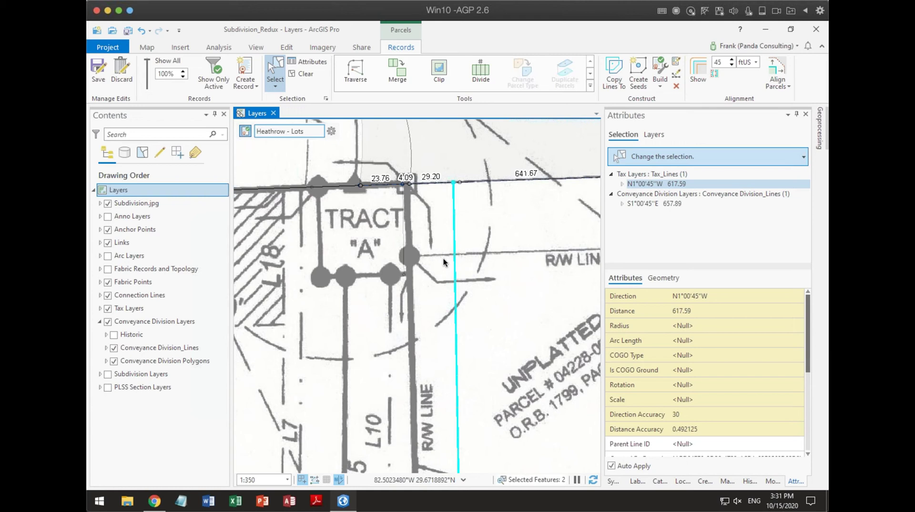
- Start the Divide tool with only the Conveyance Division line selected, dropping the tax line, and hide the Tax Layers group
{"action": "left_click", "coordinate": [481, 77]}
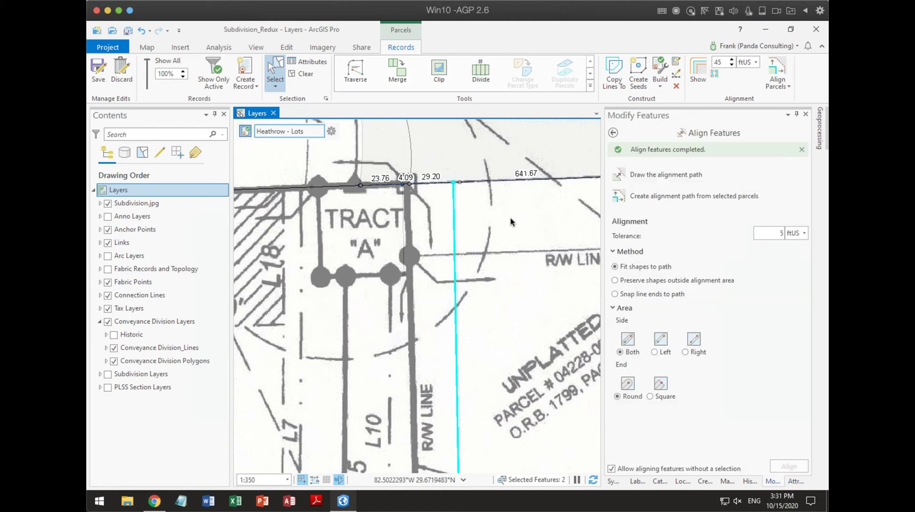
{"action": "scroll", "coordinate": [512, 262], "scroll_direction": "down", "scroll_amount": 3}
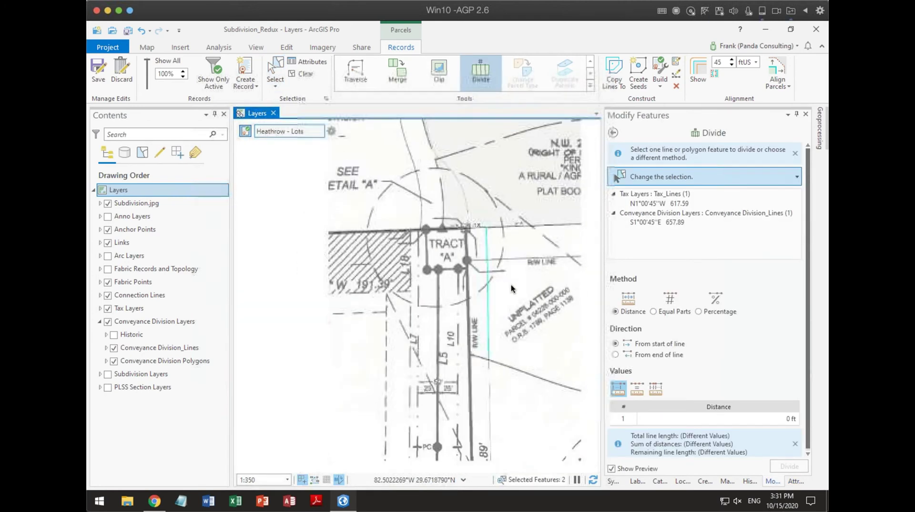
{"action": "left_click_drag", "start_coordinate": [485, 294], "coordinate": [436, 256]}
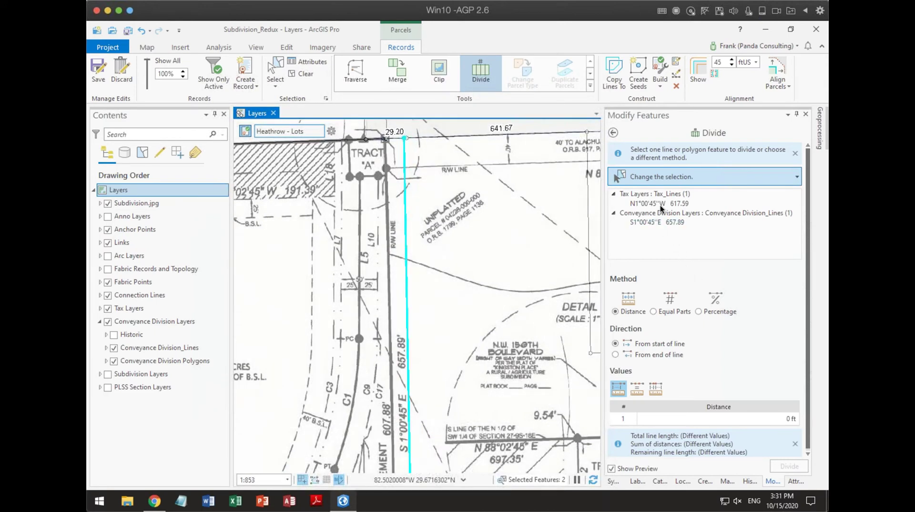
{"action": "right_click", "coordinate": [659, 202]}
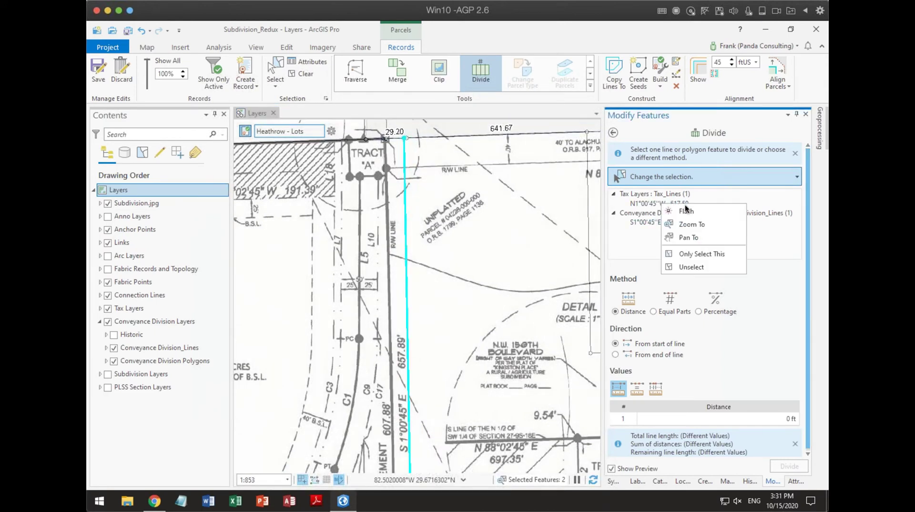
{"action": "left_click", "coordinate": [688, 258]}
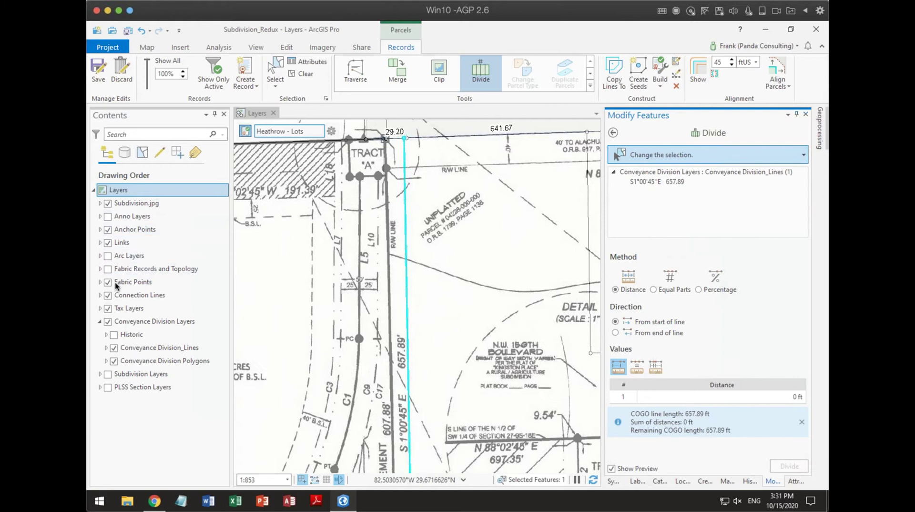
{"action": "left_click", "coordinate": [108, 308]}
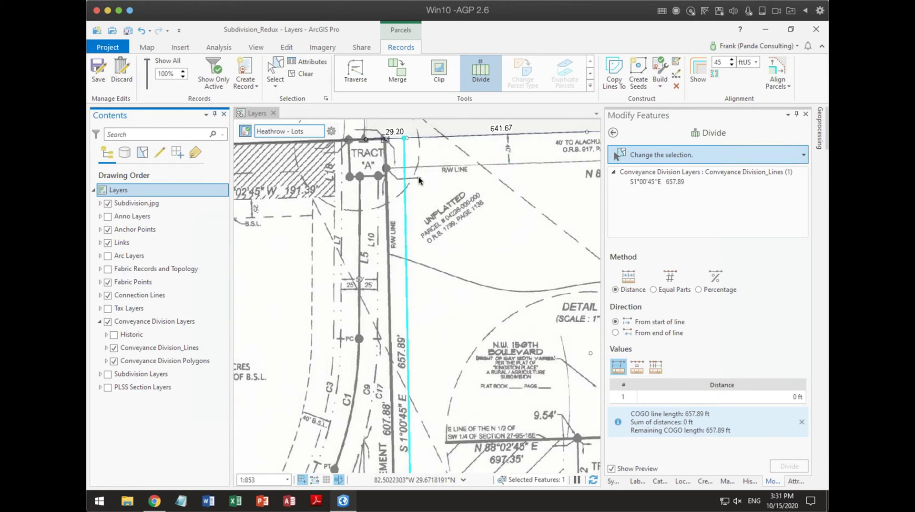
- Divide the Conveyance Division line running south from Heathrow's northeast corner at 50 ft from its start
{"action": "scroll", "coordinate": [447, 322], "scroll_direction": "down", "scroll_amount": 1}
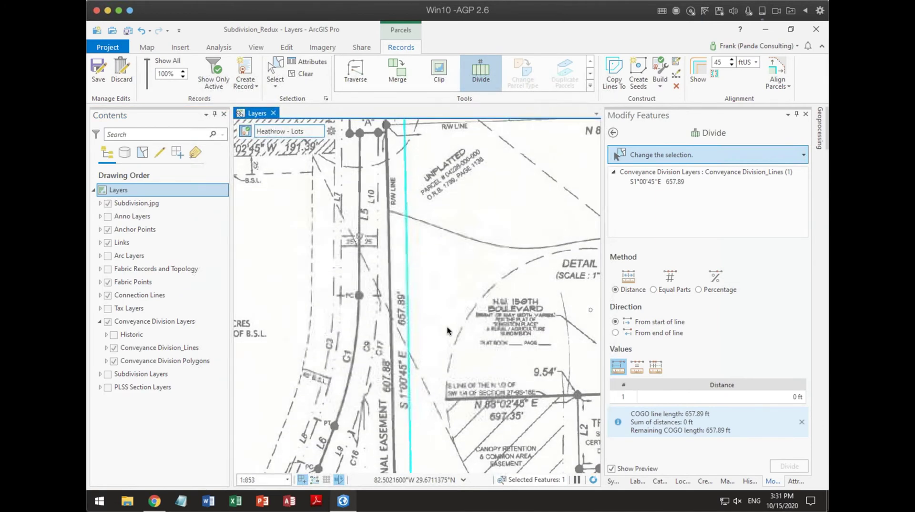
{"action": "scroll", "coordinate": [448, 330], "scroll_direction": "down", "scroll_amount": 2}
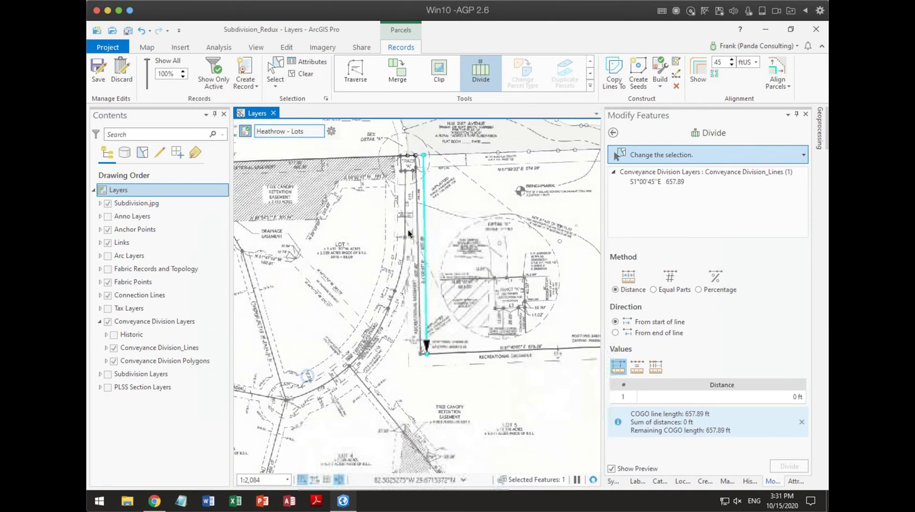
{"action": "scroll", "coordinate": [405, 267], "scroll_direction": "up", "scroll_amount": 4}
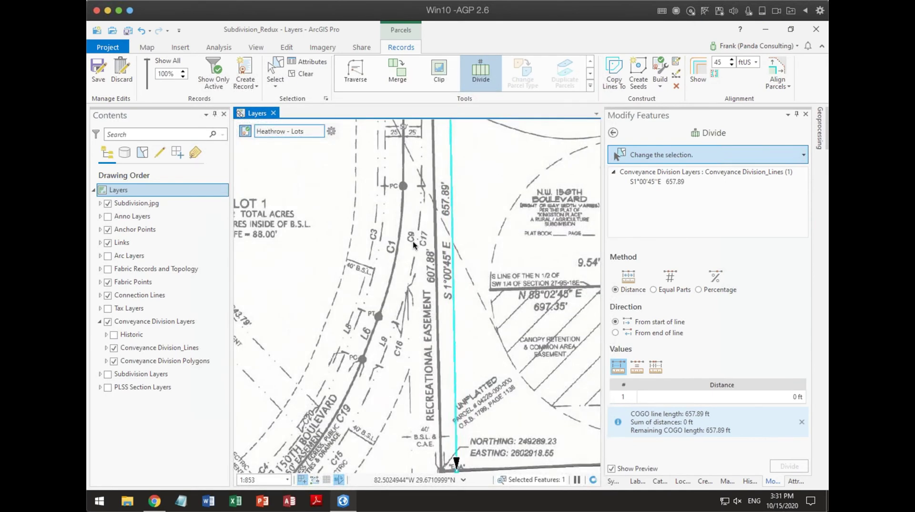
{"action": "scroll", "coordinate": [401, 329], "scroll_direction": "down", "scroll_amount": 1}
{"action": "scroll", "coordinate": [447, 153], "scroll_direction": "up", "scroll_amount": 1}
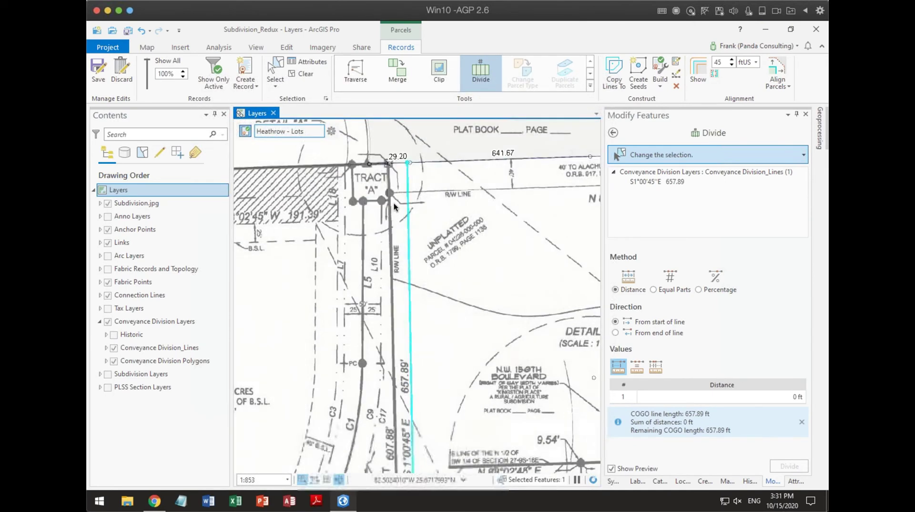
{"action": "left_click", "coordinate": [790, 396]}
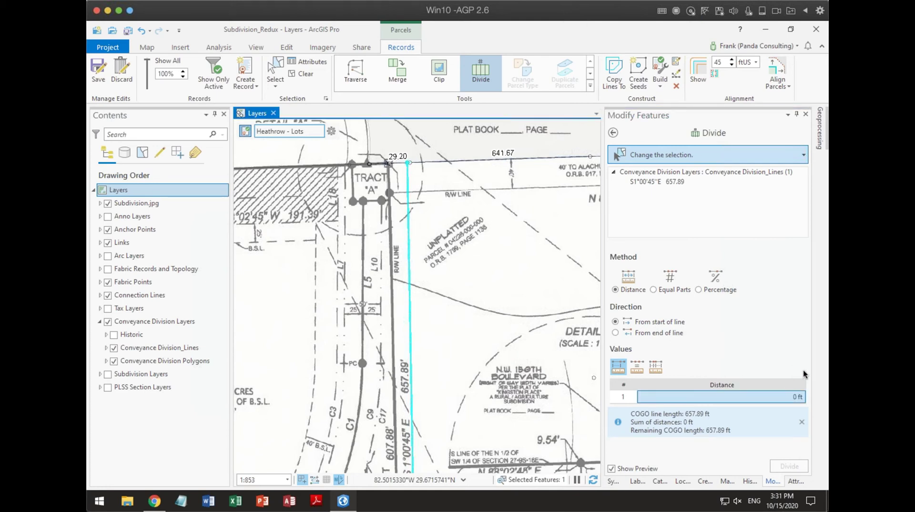
{"action": "left_click", "coordinate": [794, 399]}
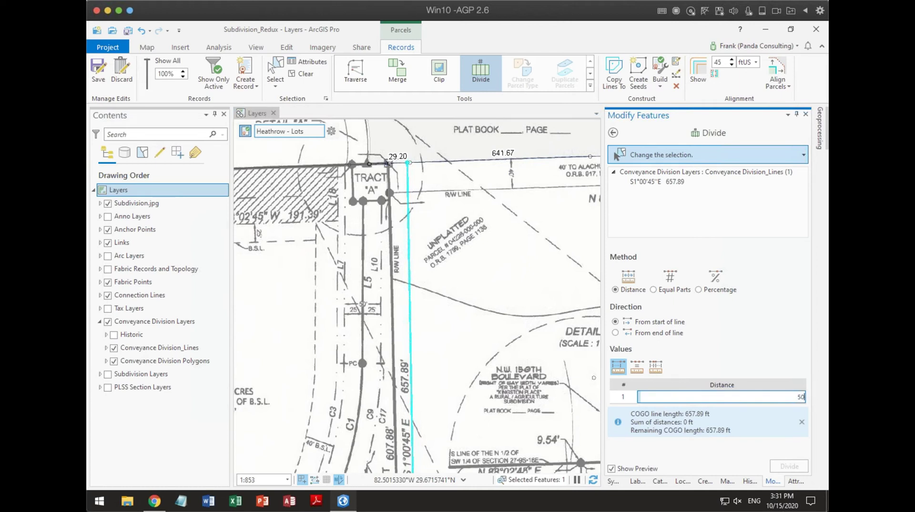
{"action": "key", "text": "Return"}
{"action": "left_click", "coordinate": [788, 466]}
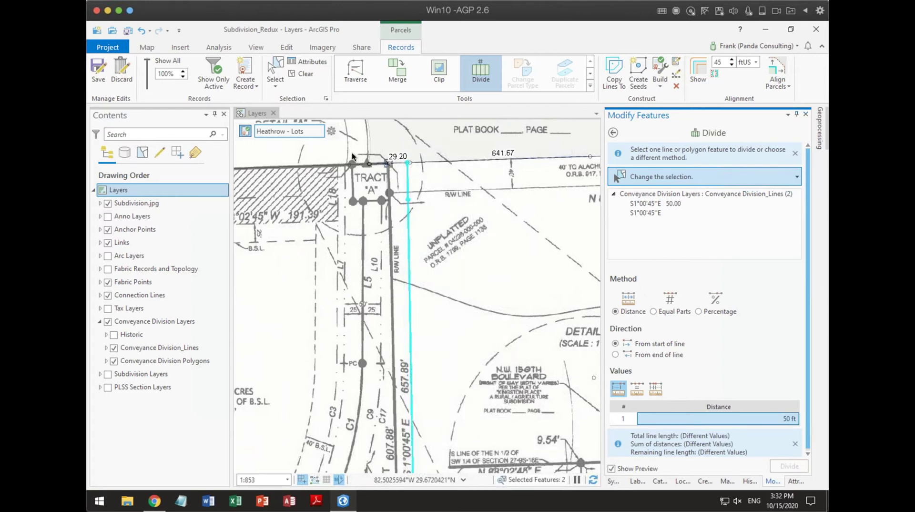
- Divide Heathrow's north Conveyance Division boundary line at 50 ft from its end, along Tract A
{"action": "left_click", "coordinate": [333, 164]}
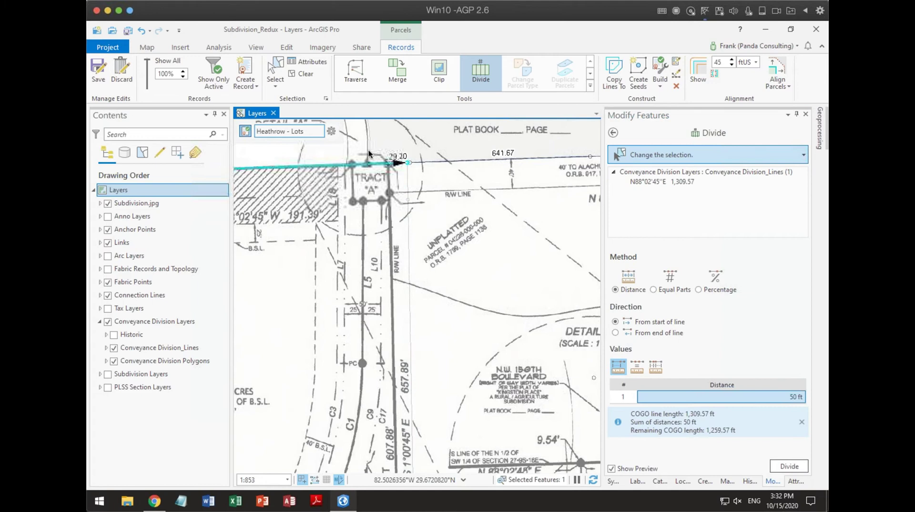
{"action": "left_click", "coordinate": [615, 333]}
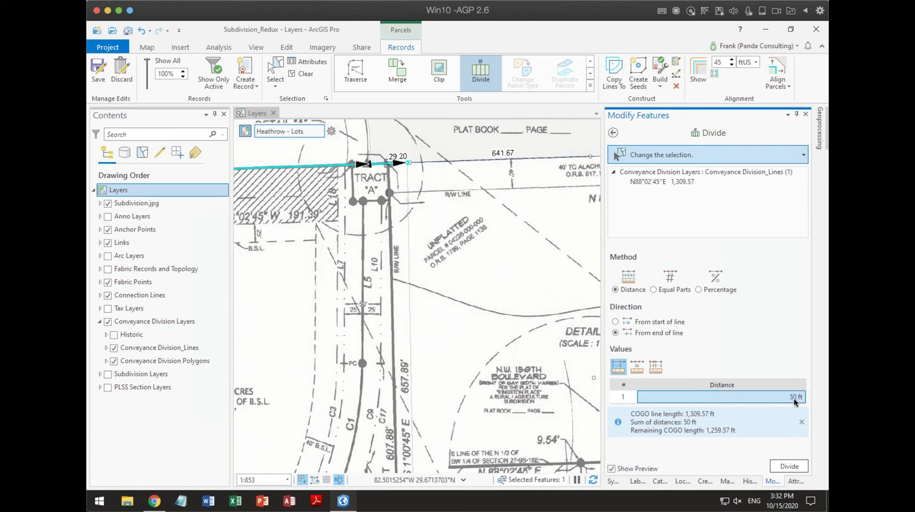
{"action": "left_click", "coordinate": [790, 466]}
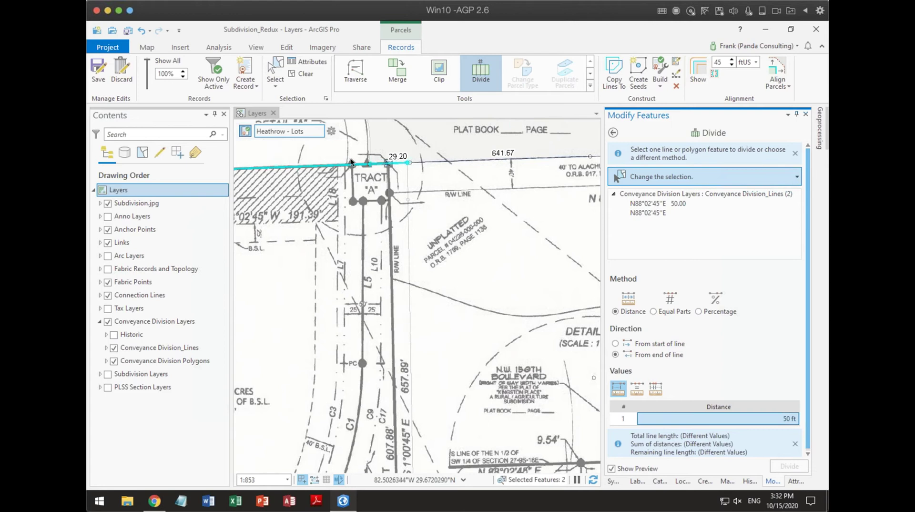
- Select only the long remaining piece of the north boundary line west of the new division point
{"action": "scroll", "coordinate": [389, 290], "scroll_direction": "down", "scroll_amount": 3}
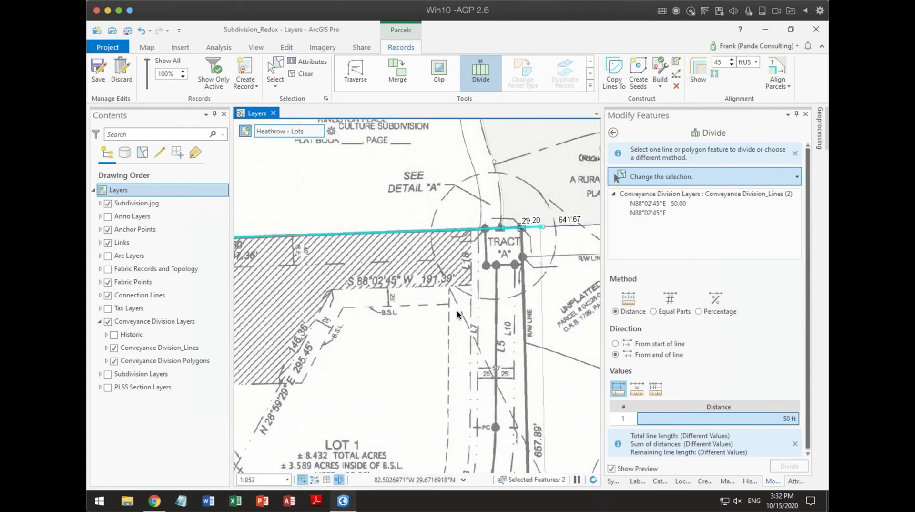
{"action": "scroll", "coordinate": [419, 315], "scroll_direction": "down", "scroll_amount": 2}
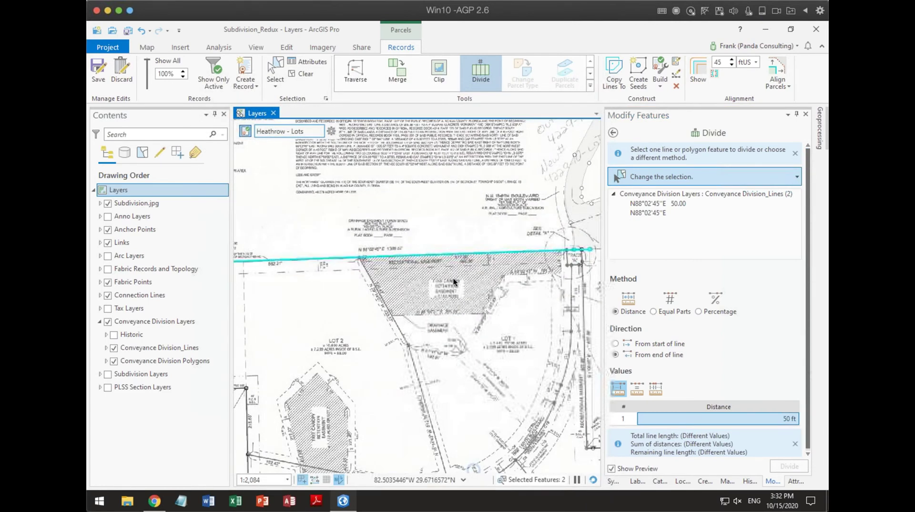
{"action": "scroll", "coordinate": [369, 268], "scroll_direction": "up", "scroll_amount": 3}
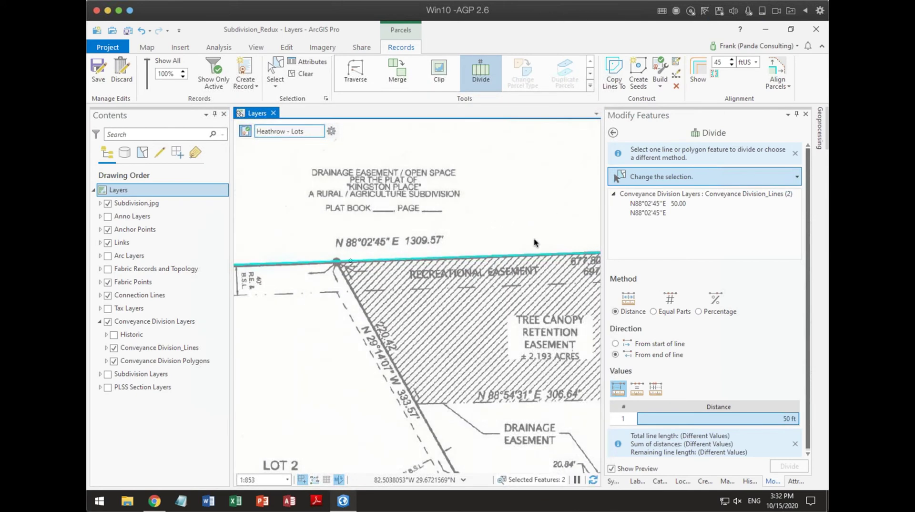
{"action": "left_click", "coordinate": [271, 69]}
{"action": "left_click_drag", "start_coordinate": [501, 282], "coordinate": [501, 281]}
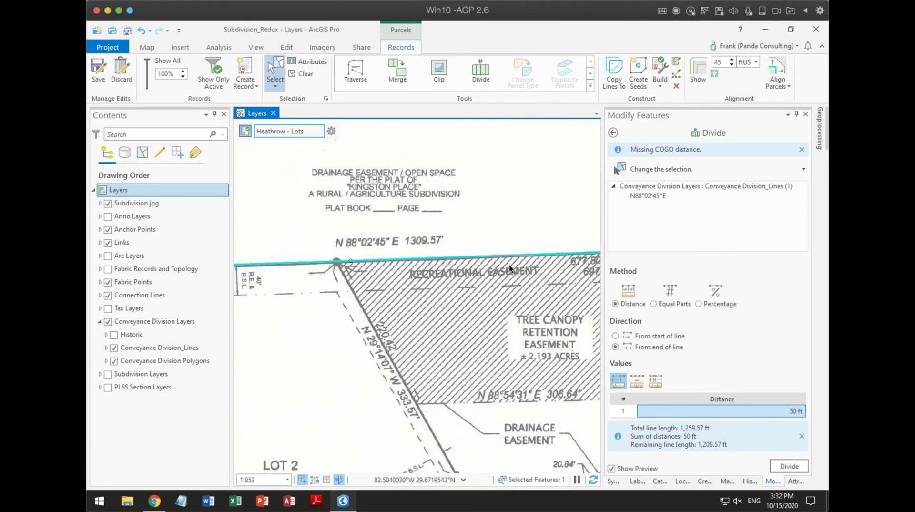
- Set the north line to divide by a list of individual distances from its end, entering 697.36 ft from the plat as the first
{"action": "scroll", "coordinate": [509, 269], "scroll_direction": "down", "scroll_amount": 4}
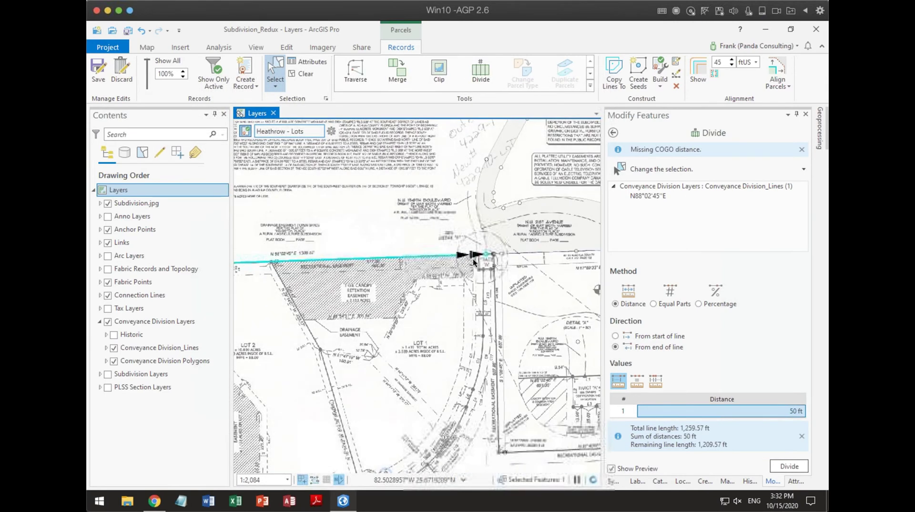
{"action": "scroll", "coordinate": [476, 257], "scroll_direction": "up", "scroll_amount": 4}
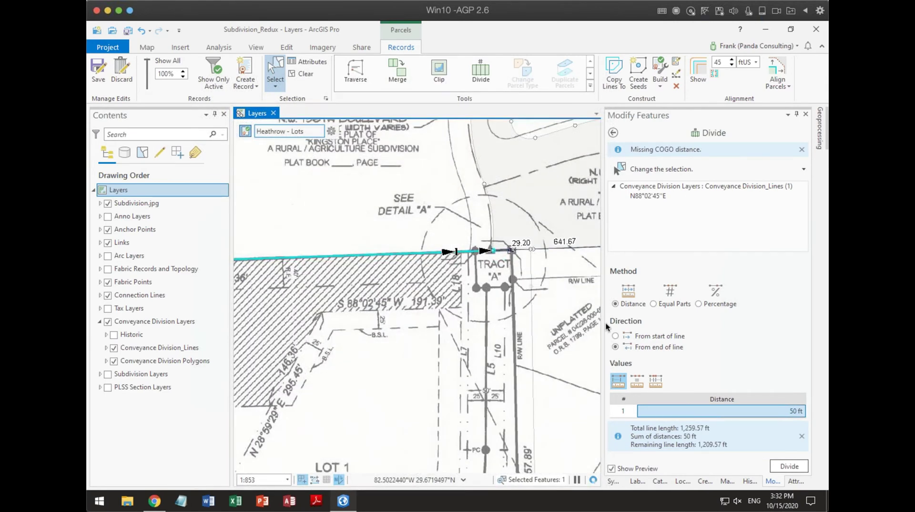
{"action": "scroll", "coordinate": [408, 332], "scroll_direction": "down", "scroll_amount": 2}
{"action": "scroll", "coordinate": [430, 297], "scroll_direction": "up", "scroll_amount": 5}
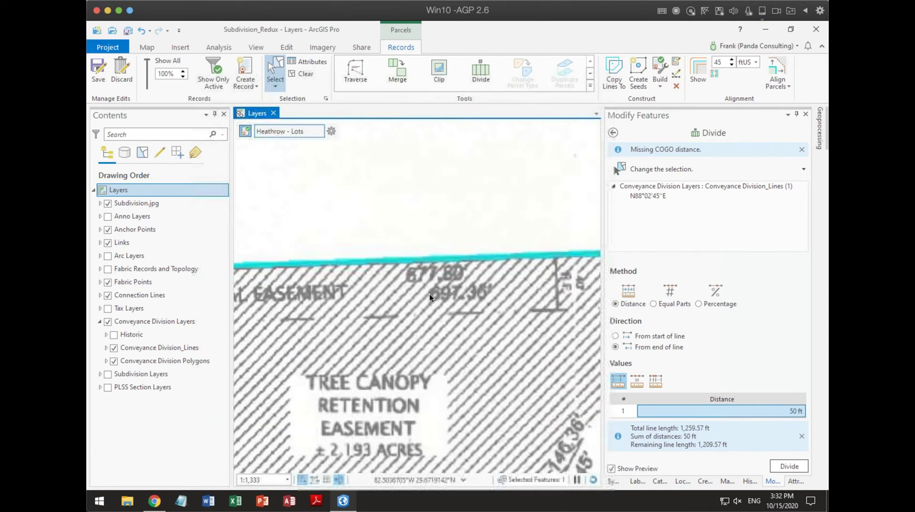
{"action": "left_click", "coordinate": [654, 381]}
{"action": "left_click", "coordinate": [774, 412]}
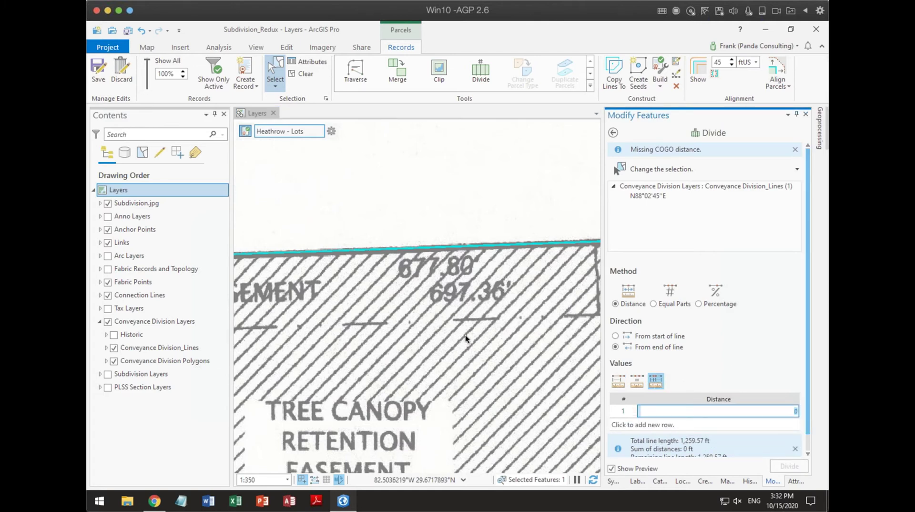
{"action": "scroll", "coordinate": [458, 354], "scroll_direction": "down", "scroll_amount": 4}
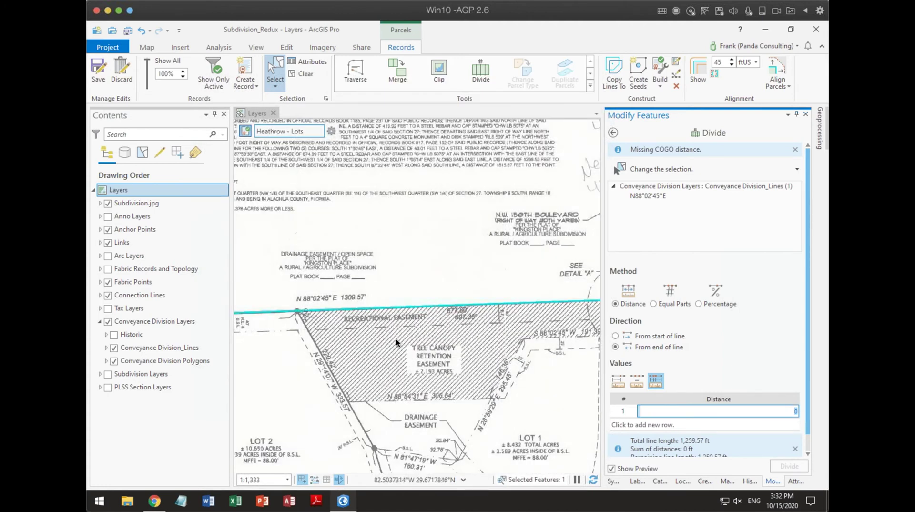
{"action": "scroll", "coordinate": [567, 312], "scroll_direction": "up", "scroll_amount": 4}
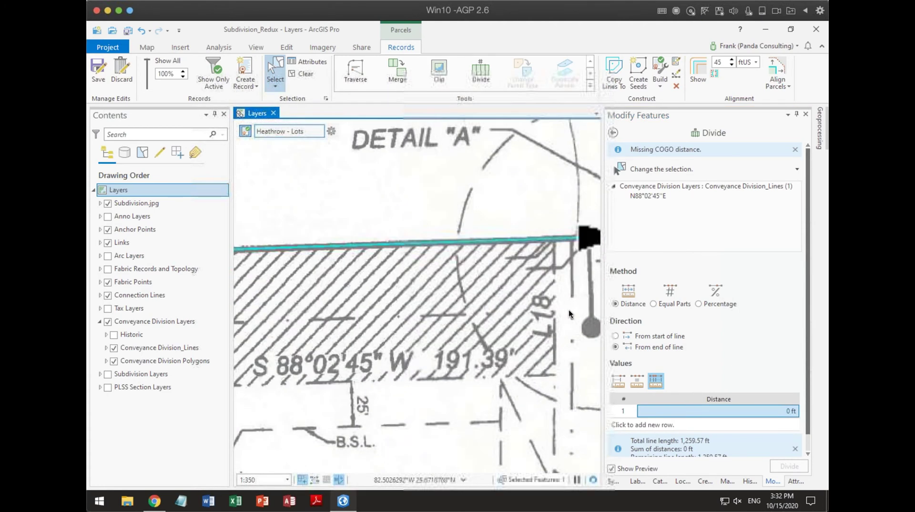
{"action": "scroll", "coordinate": [562, 268], "scroll_direction": "down", "scroll_amount": 3}
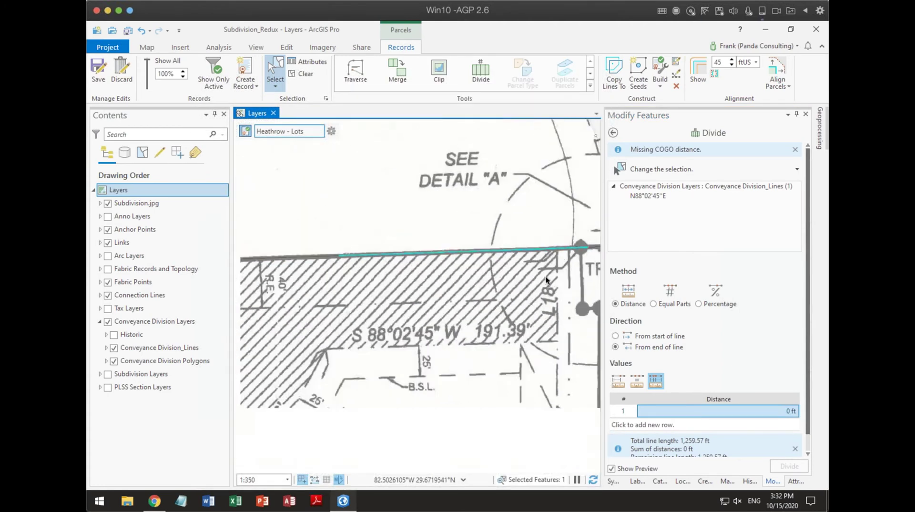
{"action": "scroll", "coordinate": [415, 321], "scroll_direction": "up", "scroll_amount": 1}
{"action": "scroll", "coordinate": [416, 321], "scroll_direction": "up", "scroll_amount": 1}
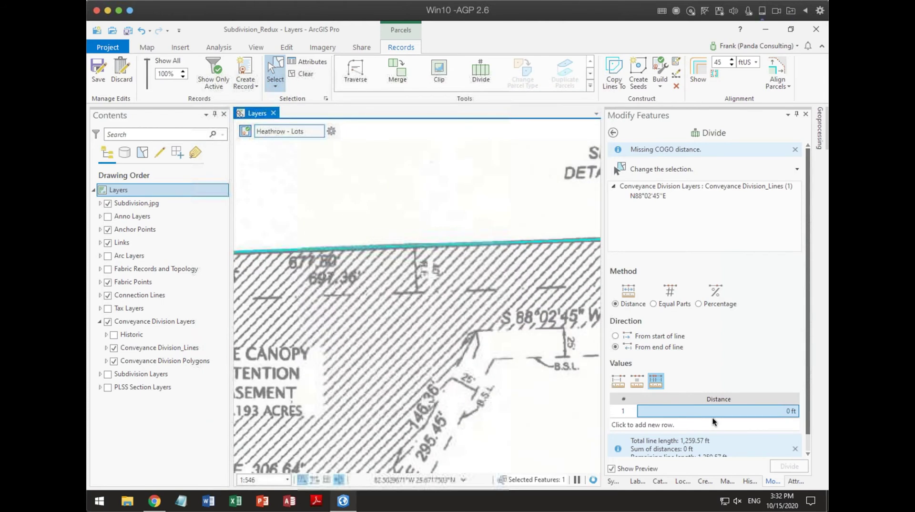
{"action": "left_click", "coordinate": [770, 411]}
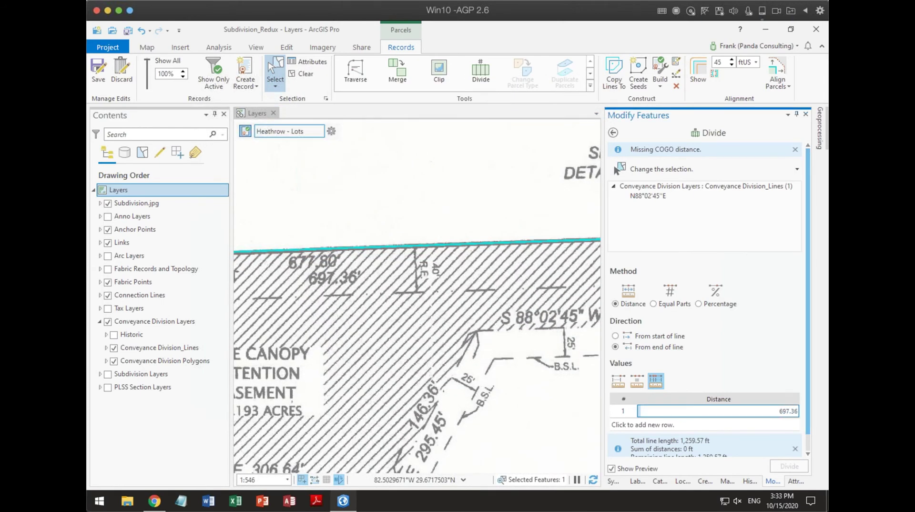
{"action": "key", "text": "Return"}
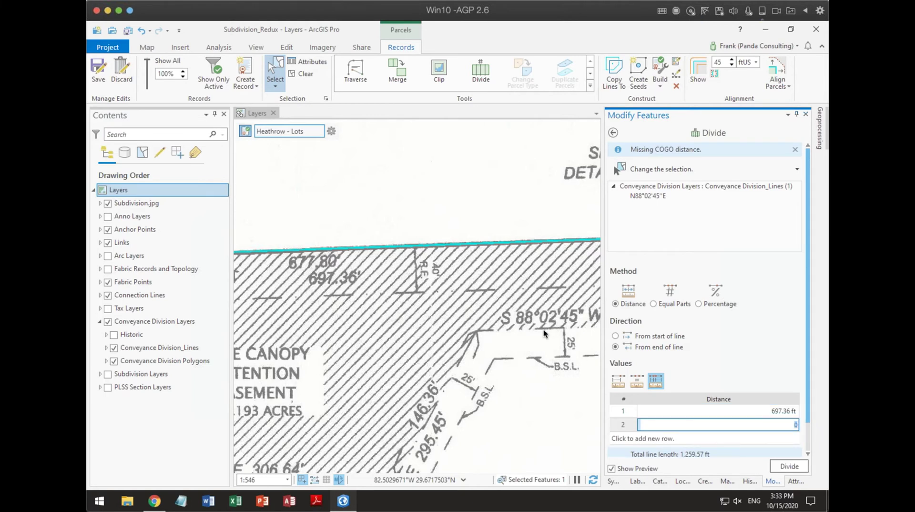
- Check the previewed division point against the Lot 1 and Lot 2 corner, and compare the remaining line length with the plat
{"action": "scroll", "coordinate": [451, 315], "scroll_direction": "down", "scroll_amount": 3}
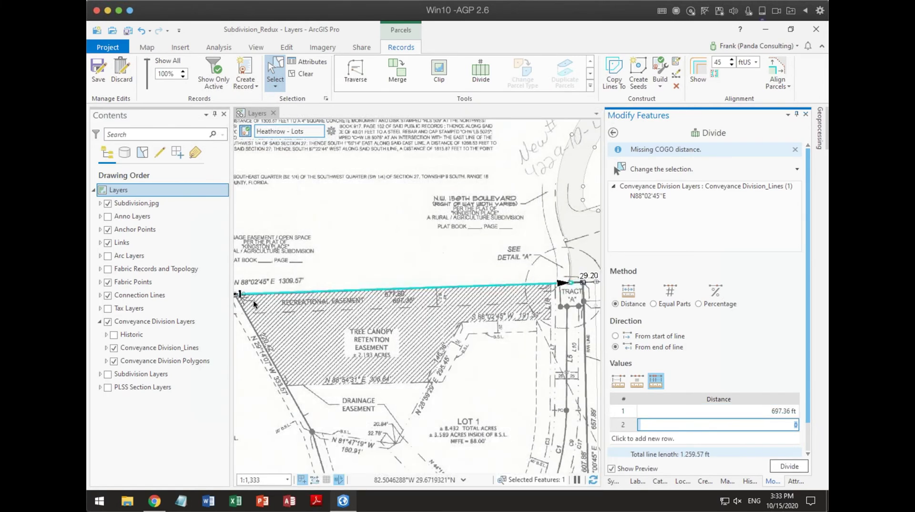
{"action": "left_click_drag", "start_coordinate": [253, 301], "coordinate": [316, 303]}
{"action": "scroll", "coordinate": [310, 299], "scroll_direction": "up", "scroll_amount": 6}
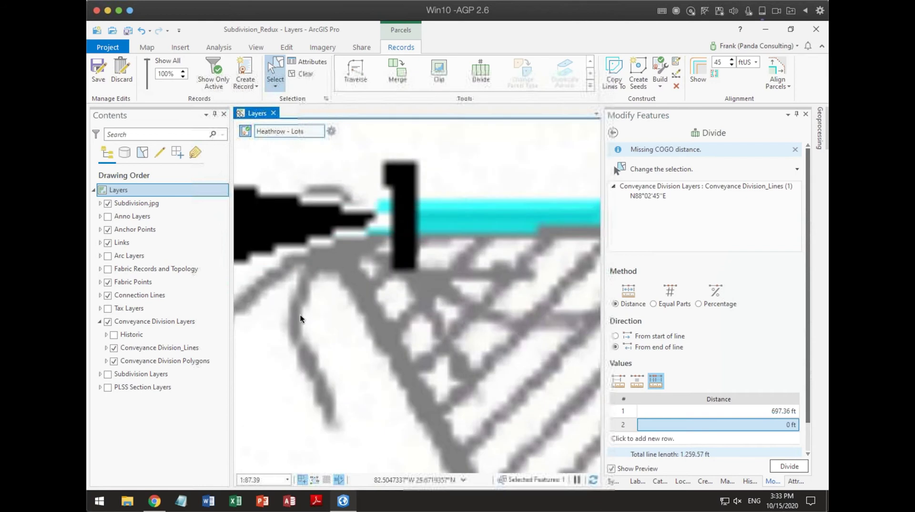
{"action": "scroll", "coordinate": [305, 314], "scroll_direction": "down", "scroll_amount": 3}
{"action": "left_click_drag", "start_coordinate": [291, 328], "coordinate": [556, 325]}
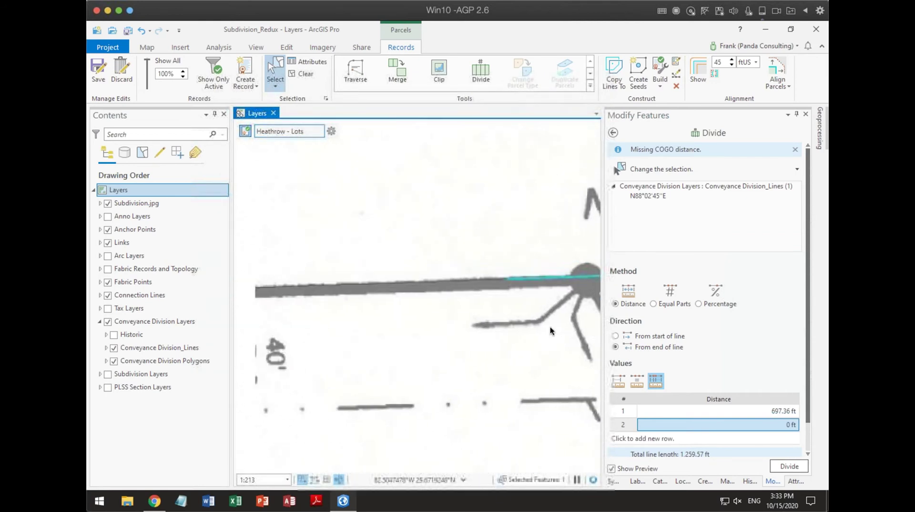
{"action": "scroll", "coordinate": [316, 342], "scroll_direction": "down", "scroll_amount": 4}
{"action": "left_click_drag", "start_coordinate": [300, 347], "coordinate": [514, 330]}
{"action": "scroll", "coordinate": [514, 331], "scroll_direction": "down", "scroll_amount": 3}
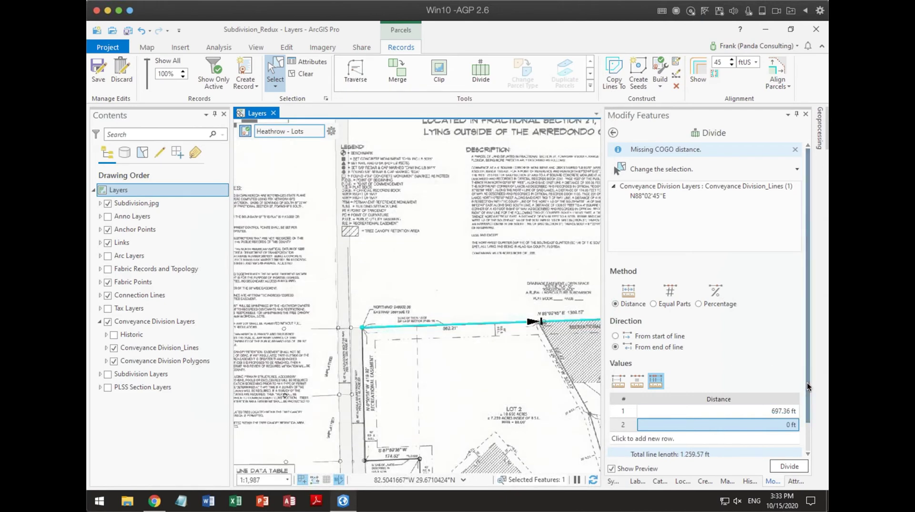
{"action": "scroll", "coordinate": [807, 446], "scroll_direction": "down", "scroll_amount": 2}
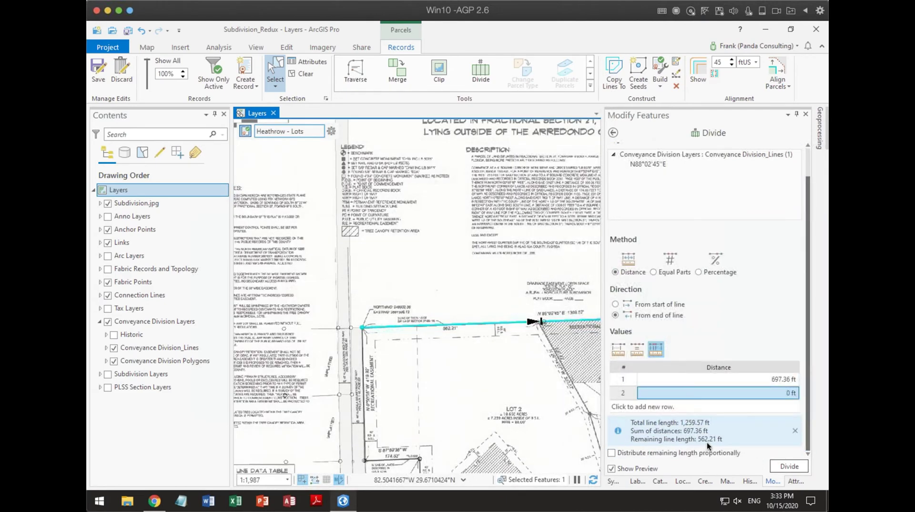
- Divide the long remaining piece of Heathrow's north boundary line at 697.36 ft from its end
{"action": "scroll", "coordinate": [470, 360], "scroll_direction": "up", "scroll_amount": 3}
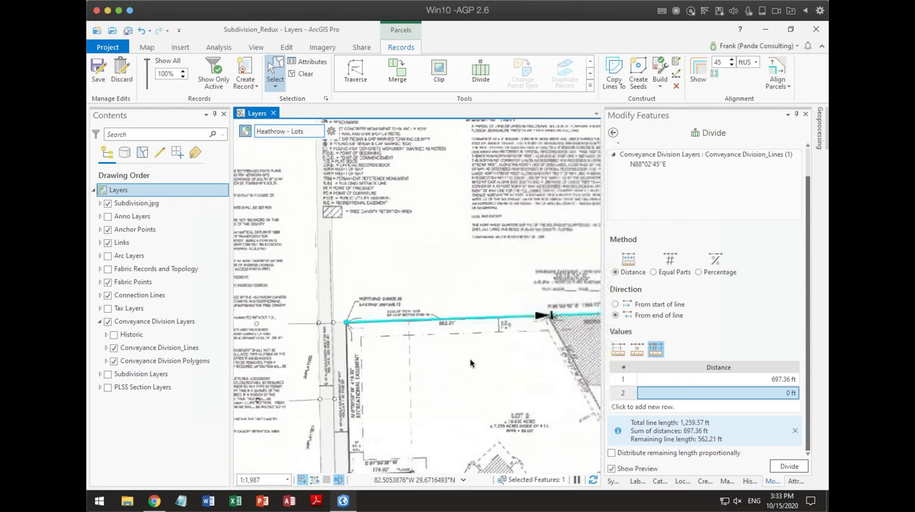
{"action": "left_click", "coordinate": [788, 465]}
- Divide the west boundary line marked N 0°50'19" W at 218.65 ft from its end, at the Lot 2 and Lot 3 corner
{"action": "scroll", "coordinate": [493, 398], "scroll_direction": "down", "scroll_amount": 2}
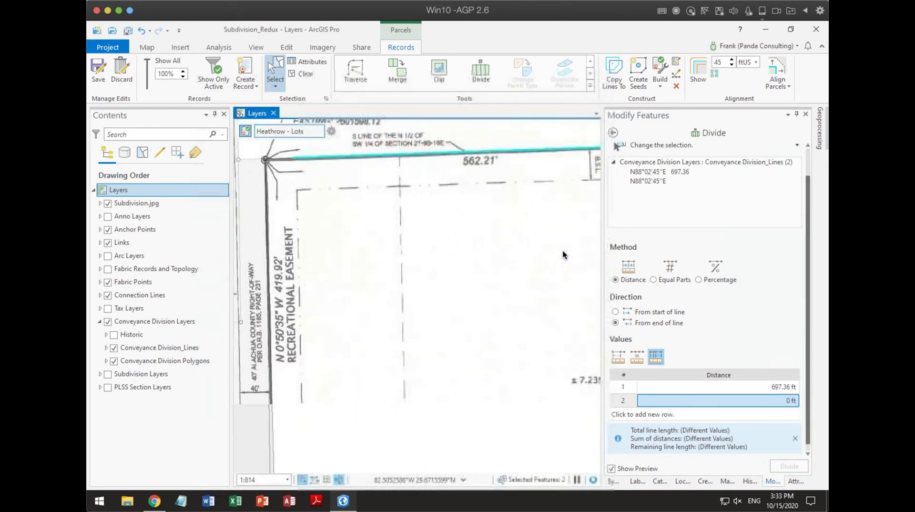
{"action": "left_click_drag", "start_coordinate": [475, 387], "coordinate": [398, 236]}
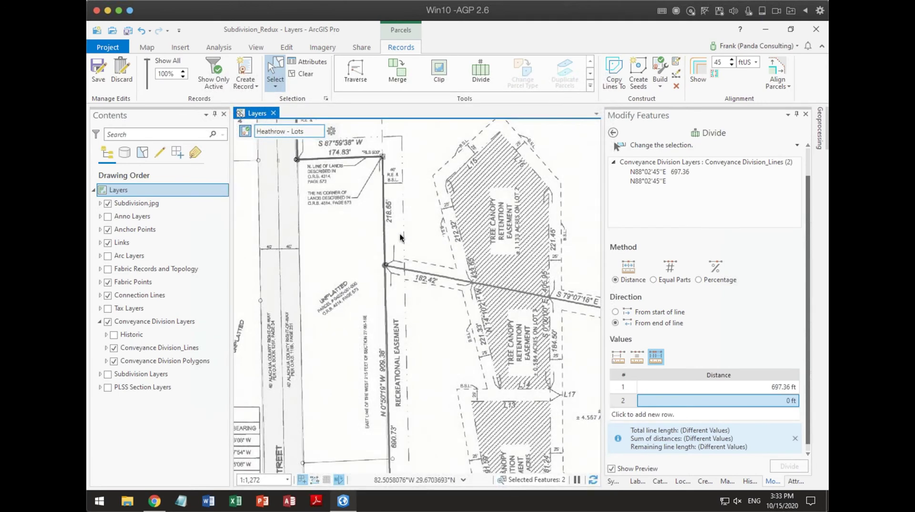
{"action": "left_click", "coordinate": [387, 229]}
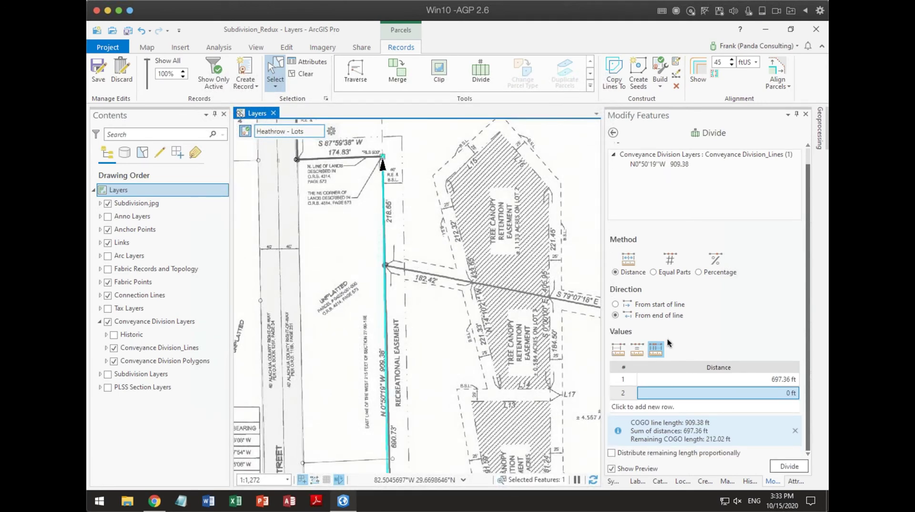
{"action": "left_click", "coordinate": [783, 380]}
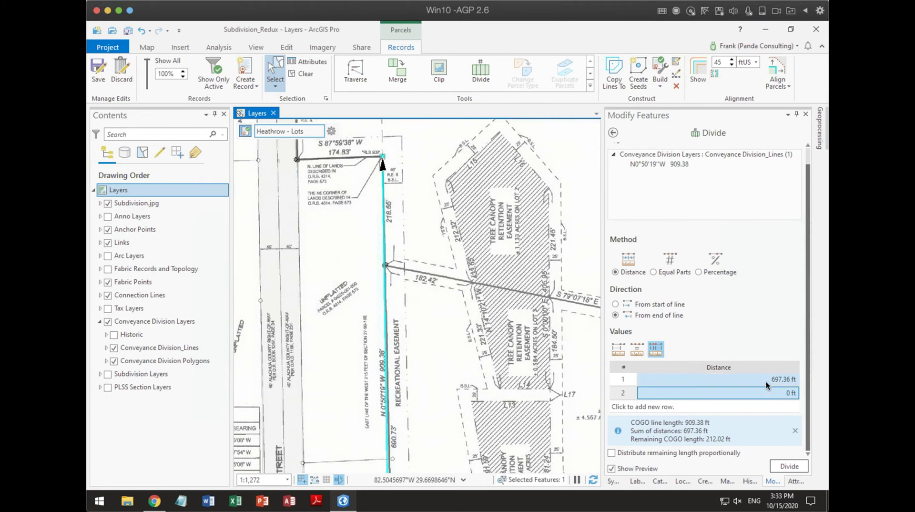
{"action": "left_click", "coordinate": [783, 381]}
{"action": "type", "text": "218.65"}
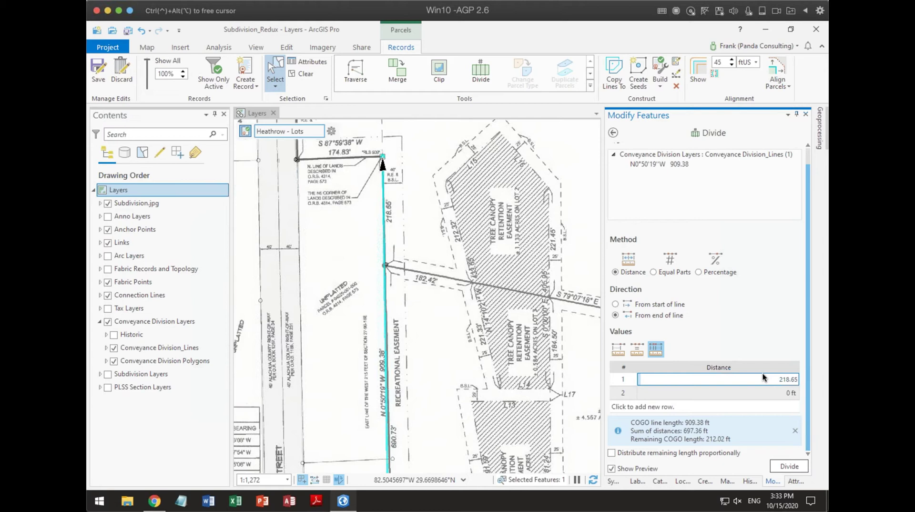
{"action": "key", "text": "Return"}
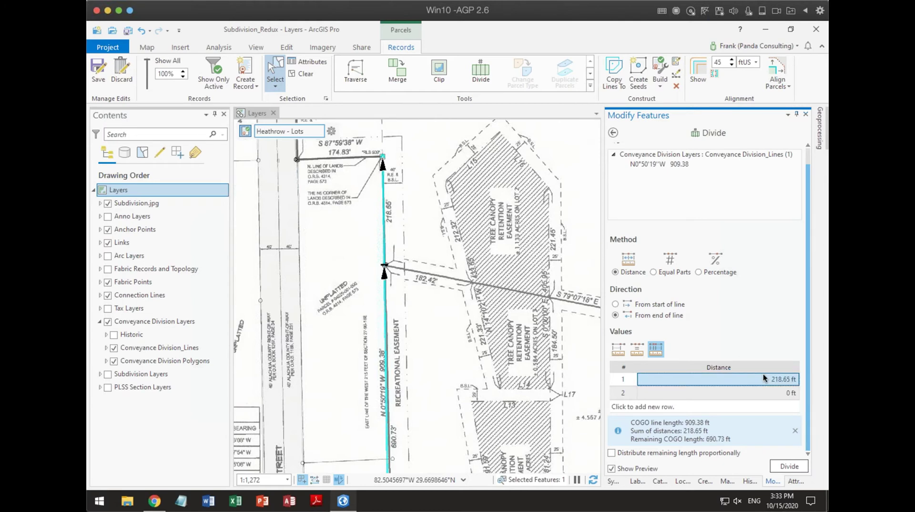
{"action": "left_click_drag", "start_coordinate": [448, 407], "coordinate": [445, 272]}
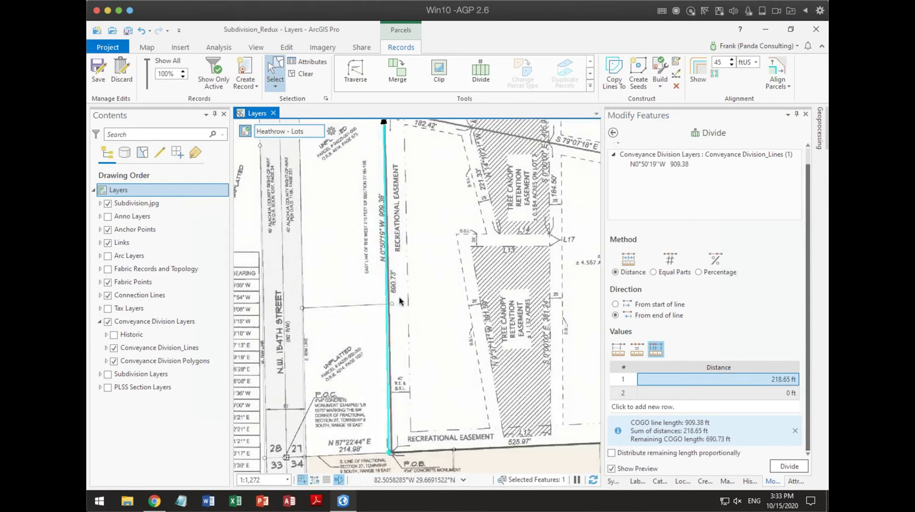
{"action": "scroll", "coordinate": [399, 301], "scroll_direction": "up", "scroll_amount": 2}
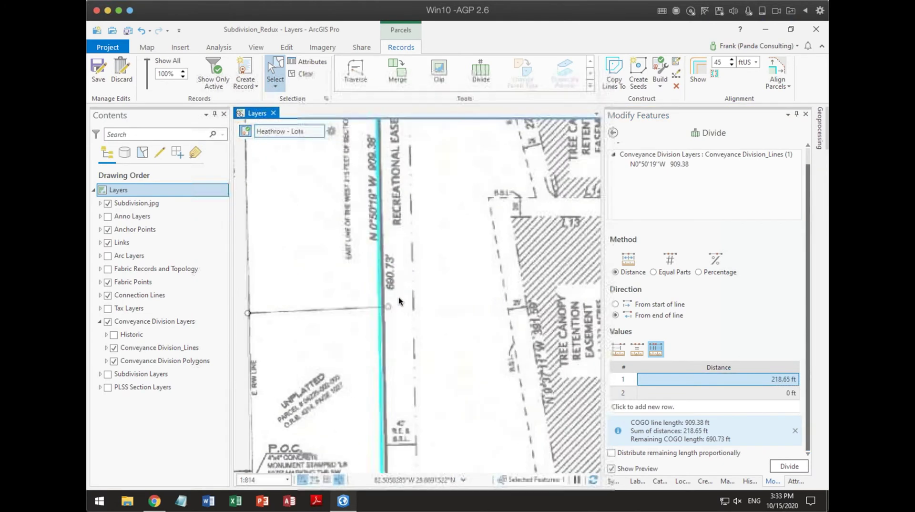
{"action": "left_click", "coordinate": [787, 466]}
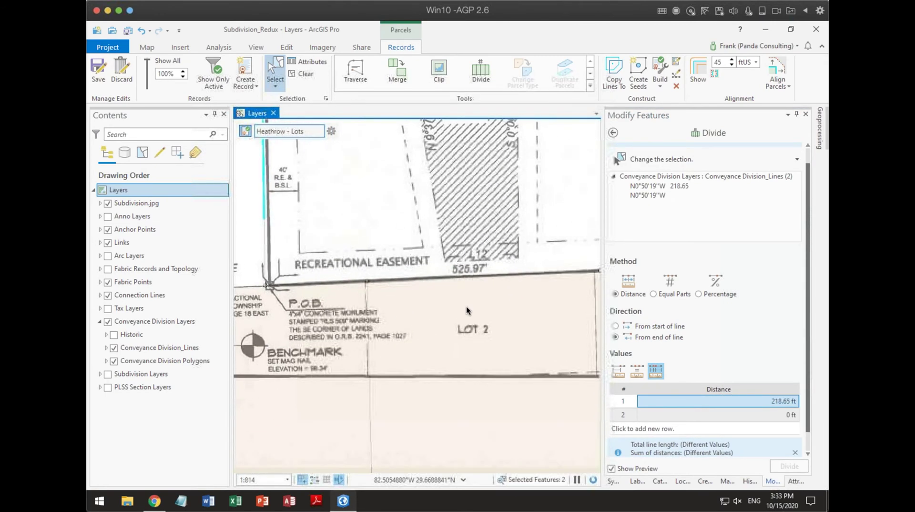
- Select only Heathrow's long south boundary line, removing the adjoining N87°16'21"E line from the selection
{"action": "scroll", "coordinate": [466, 310], "scroll_direction": "down", "scroll_amount": 4}
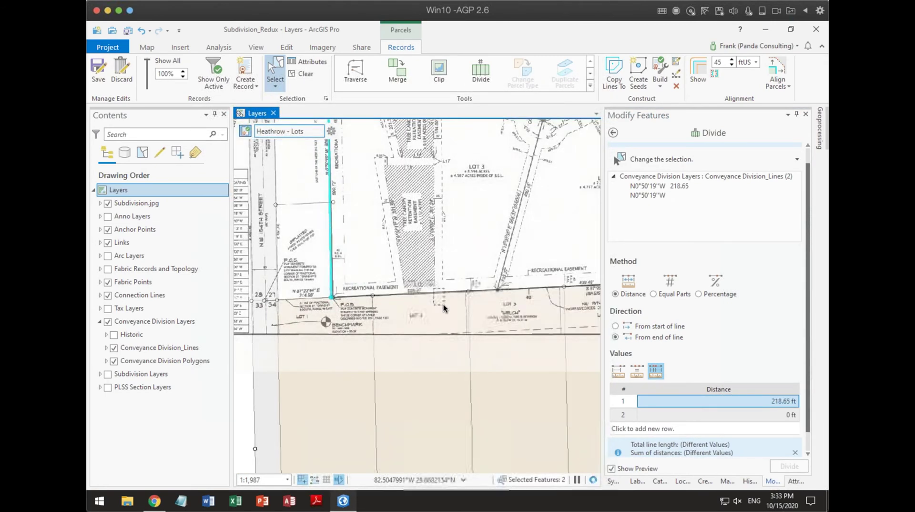
{"action": "left_click", "coordinate": [443, 308]}
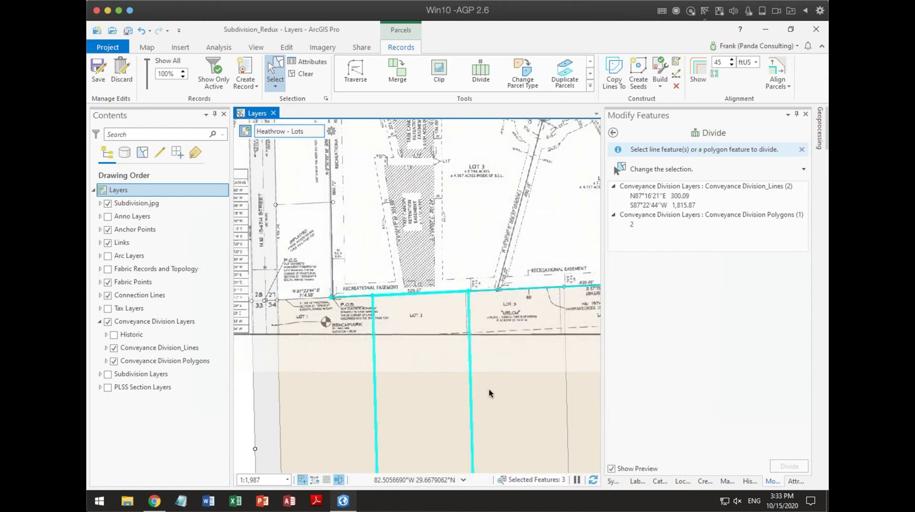
{"action": "left_click_drag", "start_coordinate": [525, 343], "coordinate": [496, 345]}
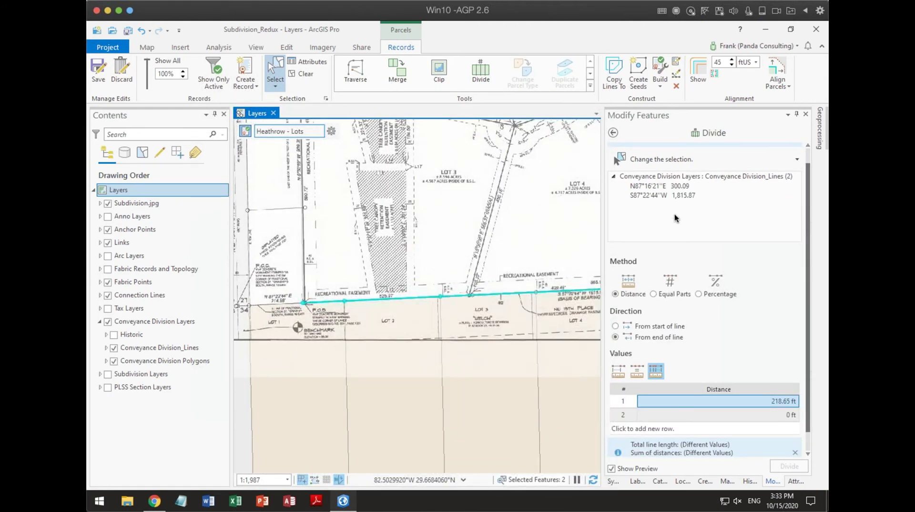
{"action": "right_click", "coordinate": [675, 187]}
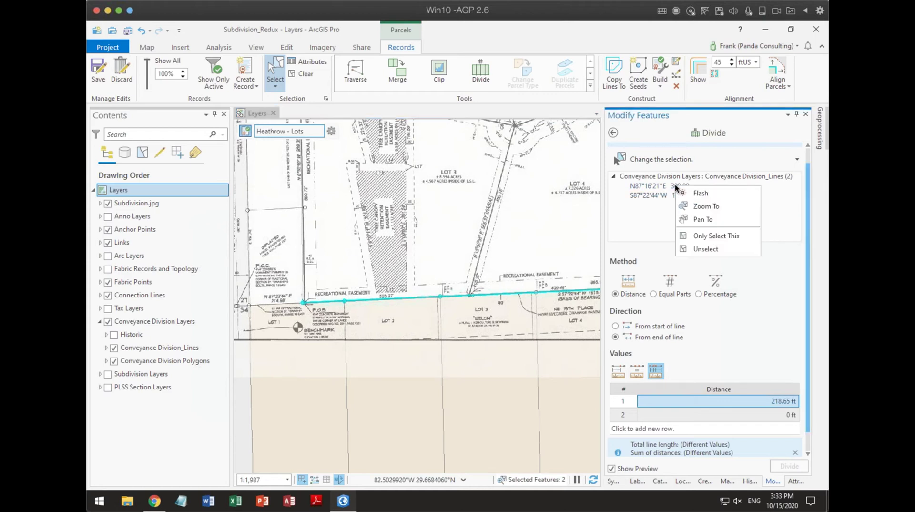
{"action": "left_click", "coordinate": [706, 248]}
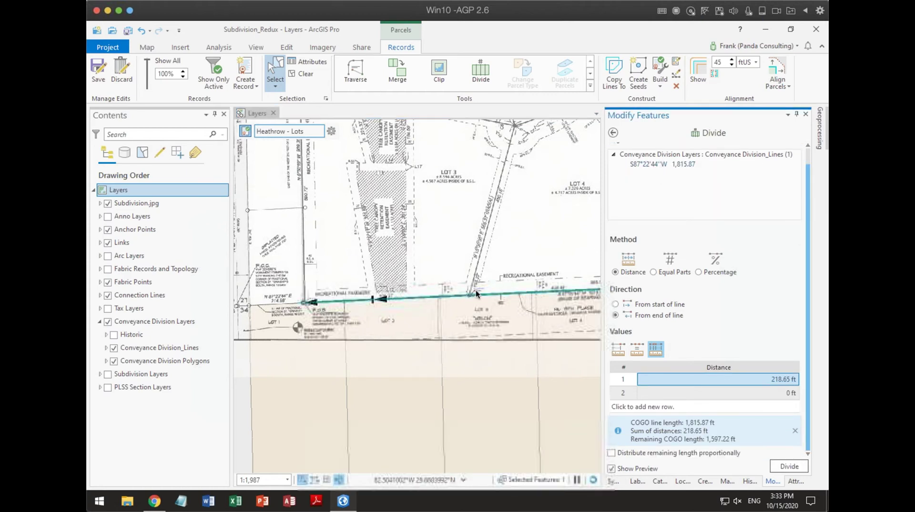
- Divide the south boundary line from its end by the individual plat distances 525.97 ft and 865.18 ft
{"action": "scroll", "coordinate": [438, 301], "scroll_direction": "up", "scroll_amount": 3}
{"action": "left_click_drag", "start_coordinate": [379, 333], "coordinate": [462, 337]}
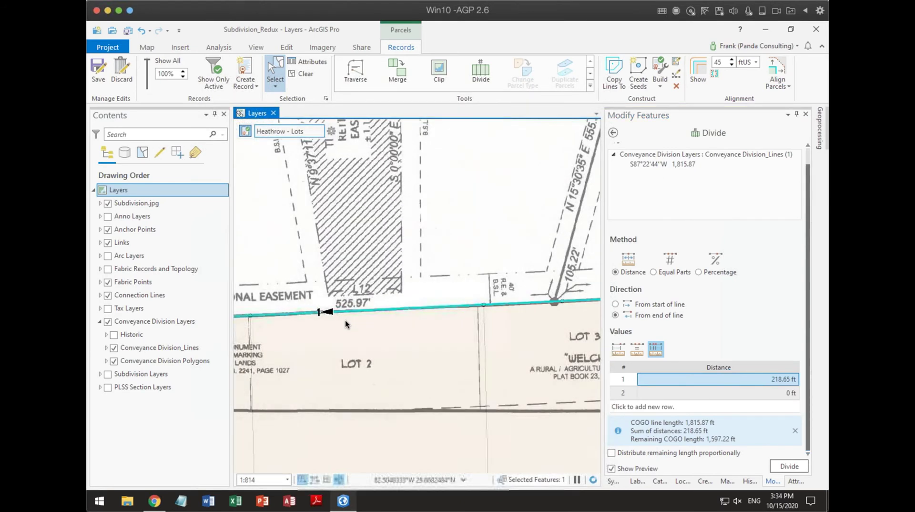
{"action": "left_click", "coordinate": [760, 376]}
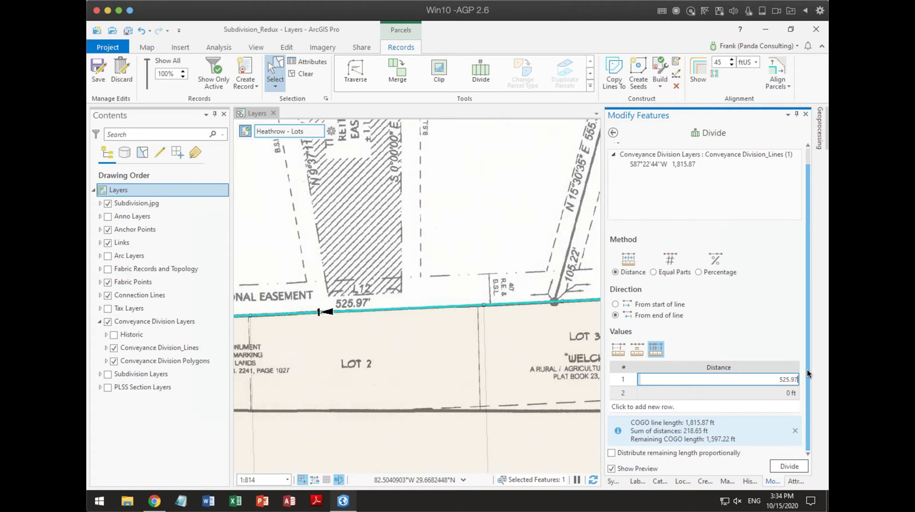
{"action": "key", "text": "Return"}
{"action": "left_click_drag", "start_coordinate": [534, 365], "coordinate": [312, 386]}
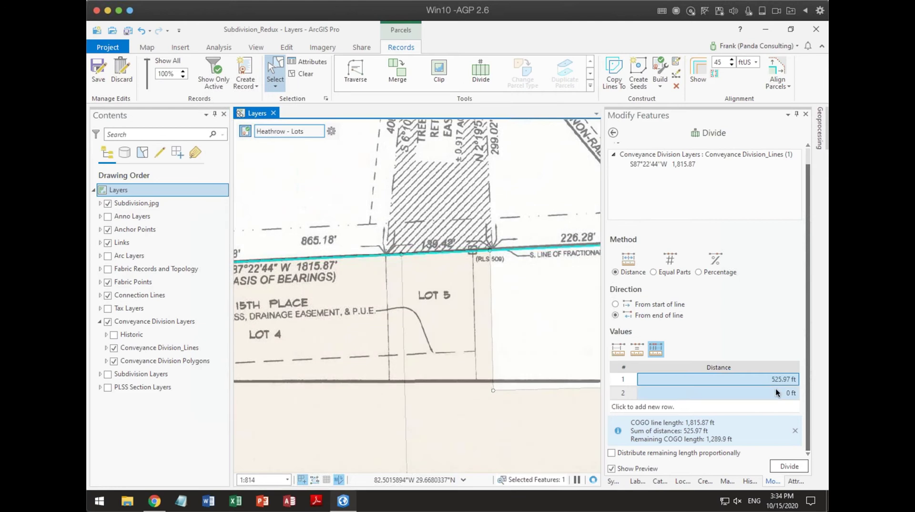
{"action": "key", "text": "Return"}
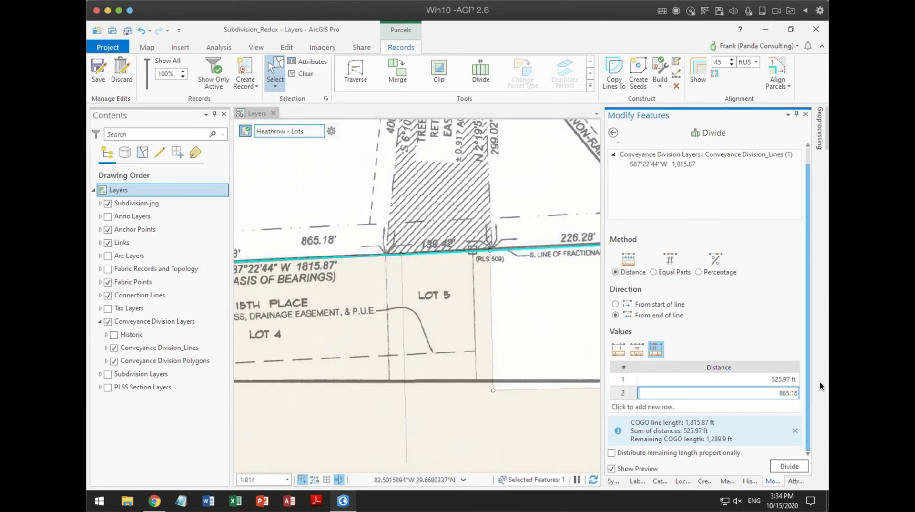
{"action": "key", "text": "Return"}
{"action": "left_click_drag", "start_coordinate": [520, 310], "coordinate": [251, 347]}
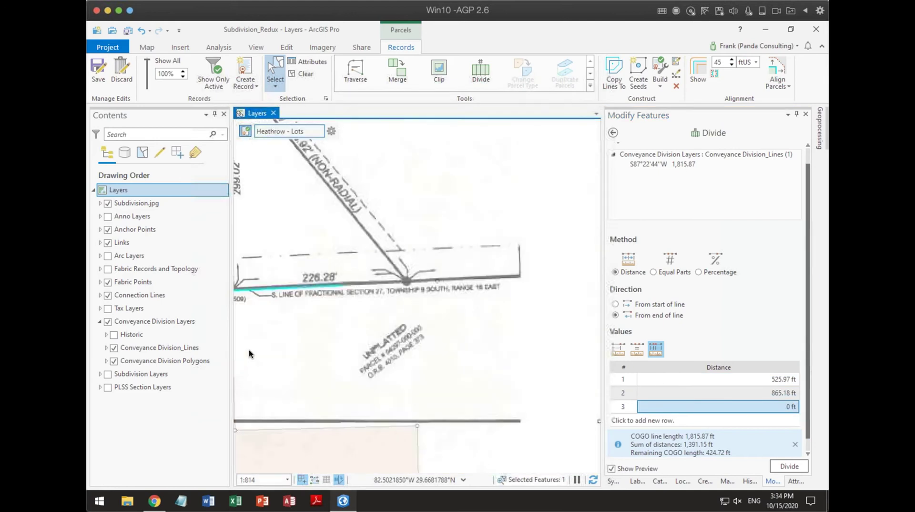
{"action": "left_click_drag", "start_coordinate": [452, 334], "coordinate": [373, 331]}
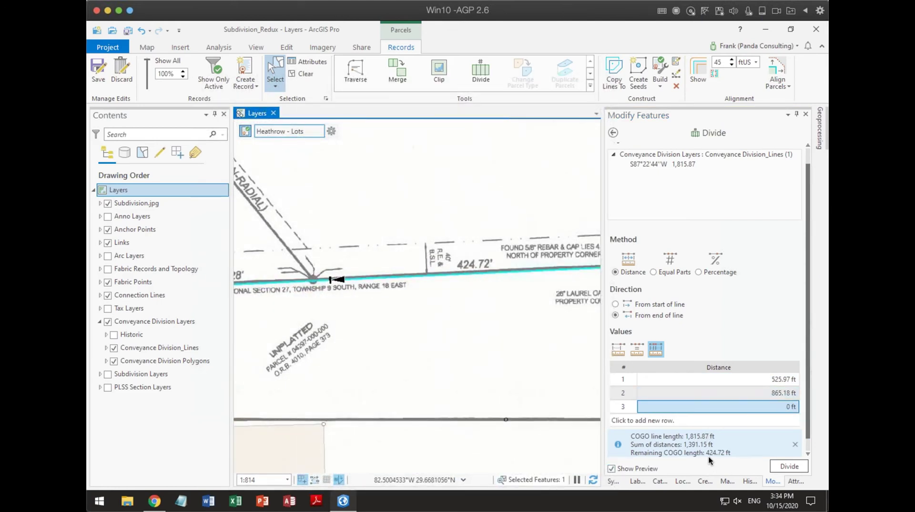
{"action": "left_click", "coordinate": [788, 467]}
- Start a traverse in the Conveyance Division_Lines layer from Tract A's southeast corner point on the boundary line
{"action": "scroll", "coordinate": [479, 286], "scroll_direction": "down", "scroll_amount": 3}
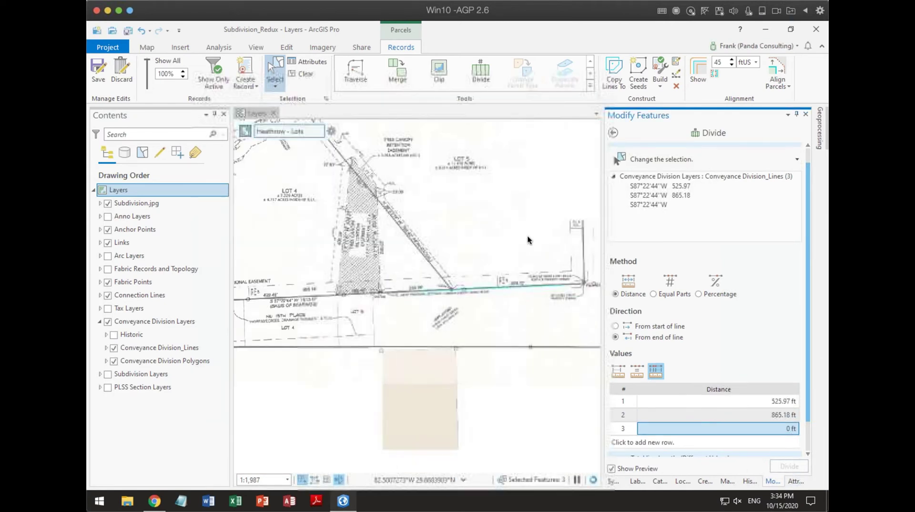
{"action": "left_click_drag", "start_coordinate": [579, 214], "coordinate": [510, 351]}
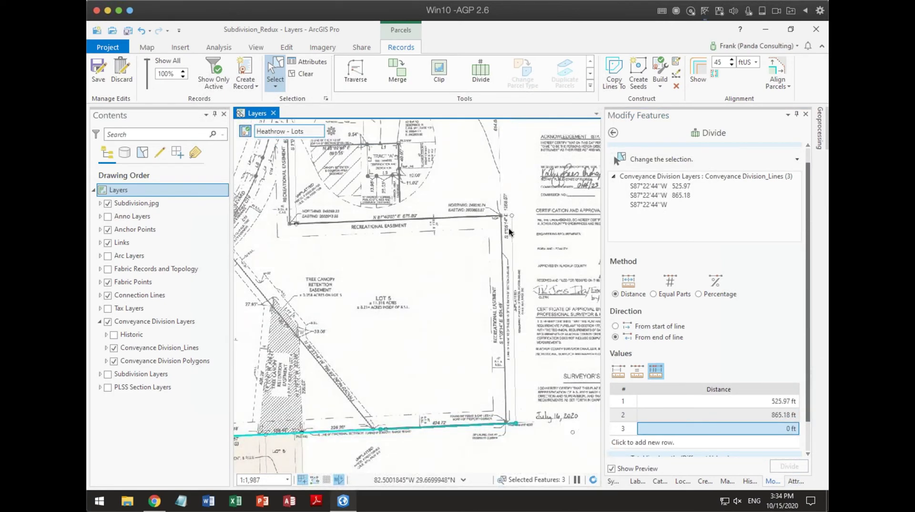
{"action": "left_click_drag", "start_coordinate": [298, 237], "coordinate": [478, 343]}
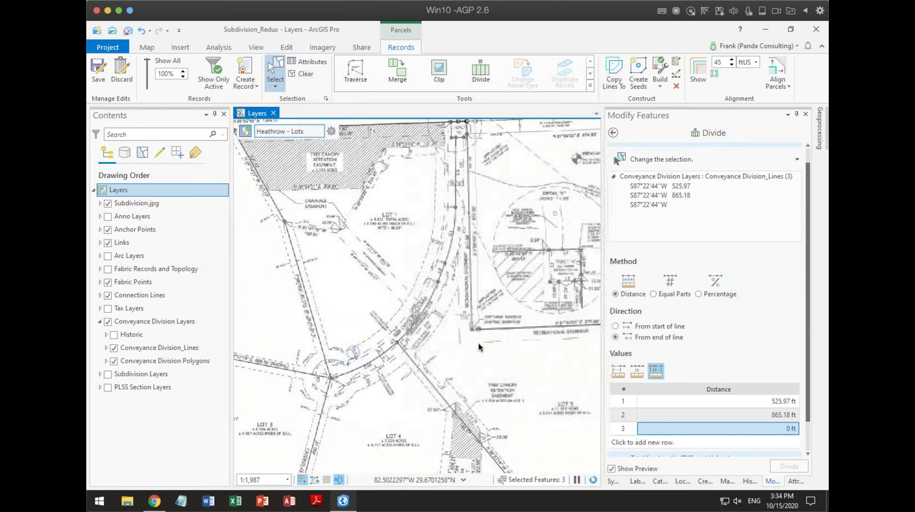
{"action": "left_click_drag", "start_coordinate": [382, 234], "coordinate": [467, 347]}
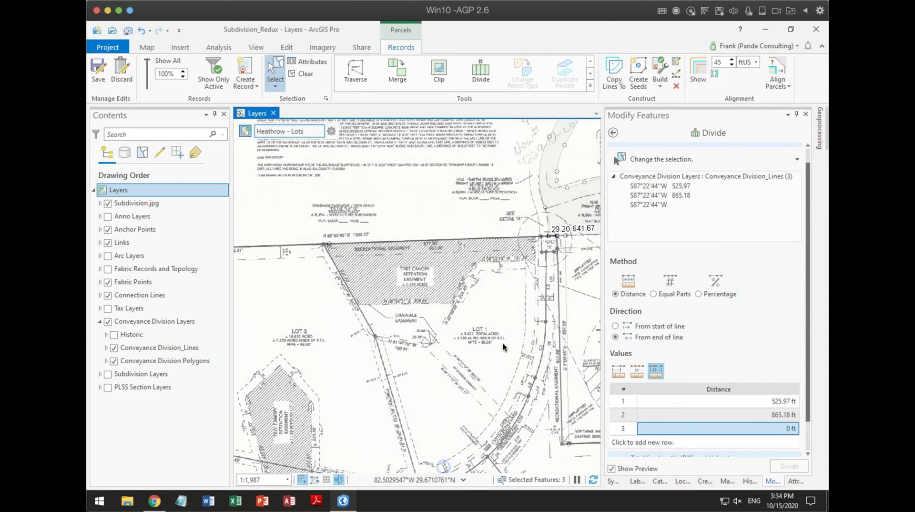
{"action": "scroll", "coordinate": [548, 238], "scroll_direction": "up", "scroll_amount": 4}
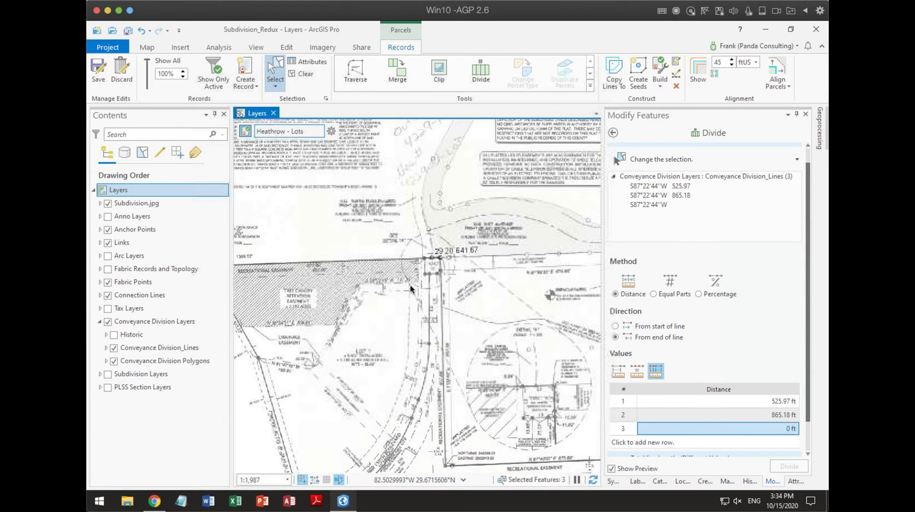
{"action": "scroll", "coordinate": [414, 275], "scroll_direction": "up", "scroll_amount": 8}
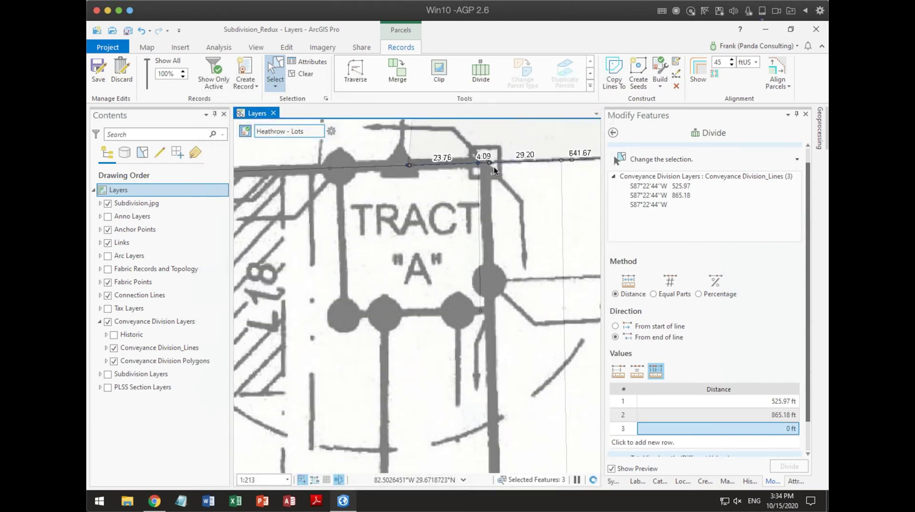
{"action": "left_click", "coordinate": [359, 85]}
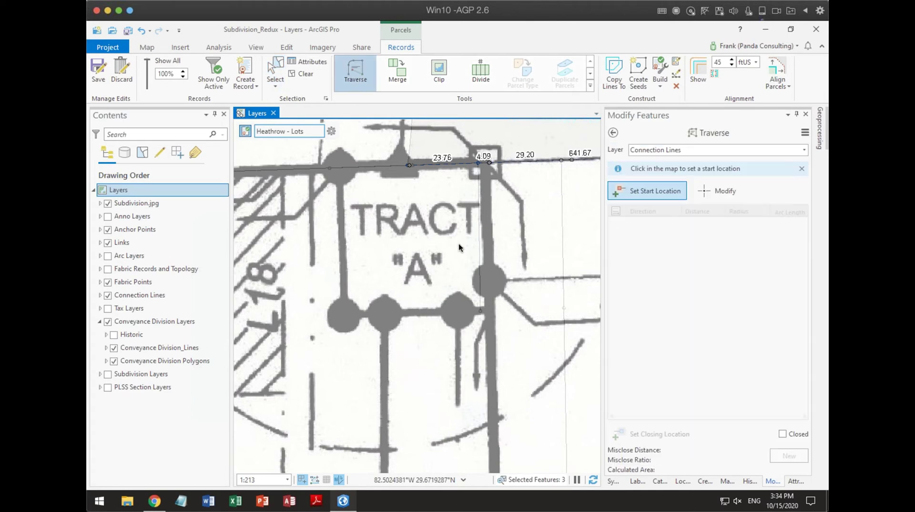
{"action": "left_click", "coordinate": [670, 150]}
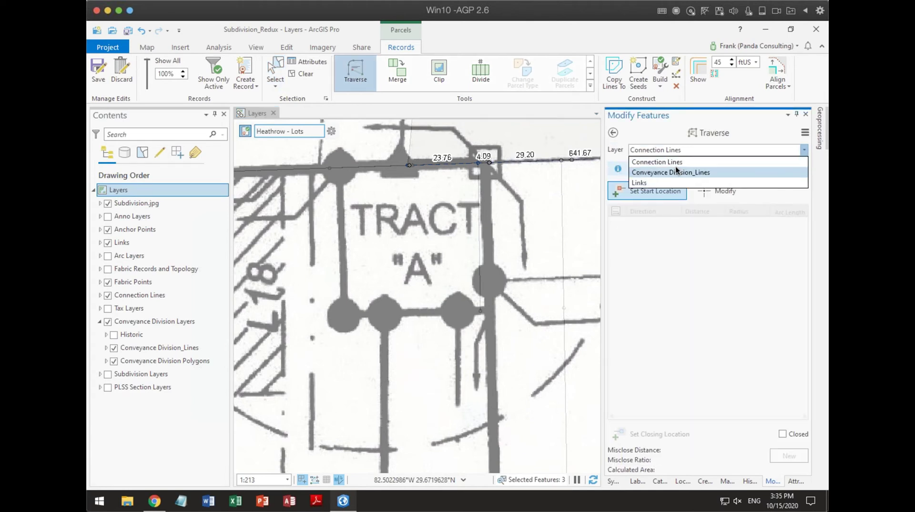
{"action": "left_click", "coordinate": [678, 171]}
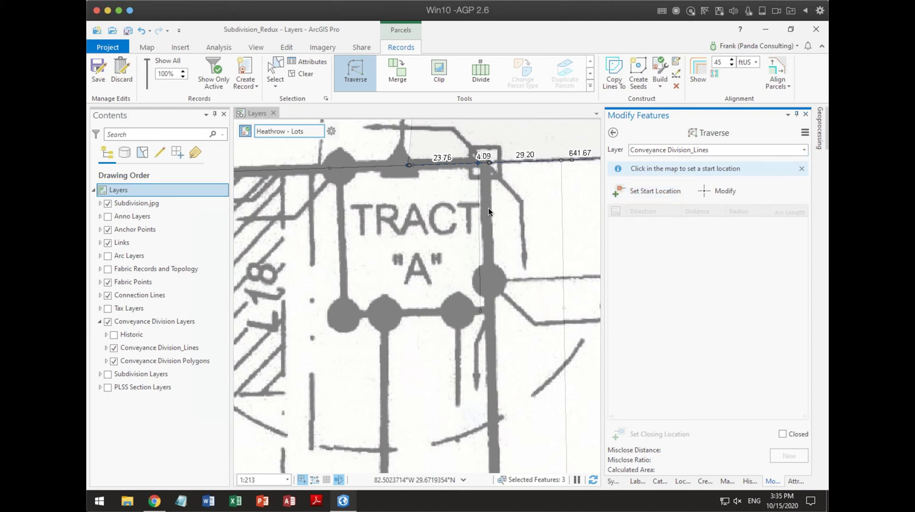
{"action": "left_click_drag", "start_coordinate": [512, 254], "coordinate": [393, 292]}
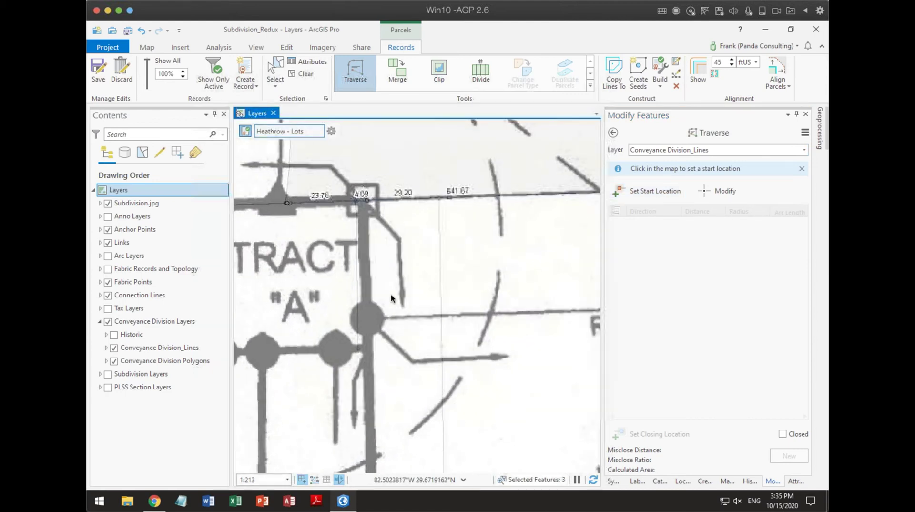
{"action": "left_click", "coordinate": [442, 345]}
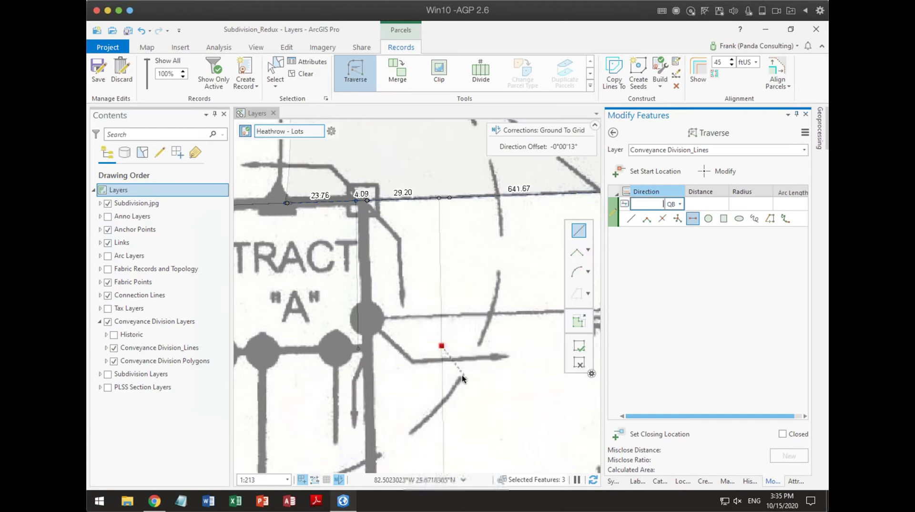
- Enter the traverse's first course from L1 in the plat's line data table: direction S88°02'45"W, distance 50 ft
{"action": "scroll", "coordinate": [433, 360], "scroll_direction": "down", "scroll_amount": 4}
{"action": "left_click_drag", "start_coordinate": [426, 407], "coordinate": [470, 313]}
{"action": "scroll", "coordinate": [470, 313], "scroll_direction": "down", "scroll_amount": 5}
{"action": "left_click_drag", "start_coordinate": [215, 333], "coordinate": [425, 337]}
{"action": "scroll", "coordinate": [430, 332], "scroll_direction": "up", "scroll_amount": 6}
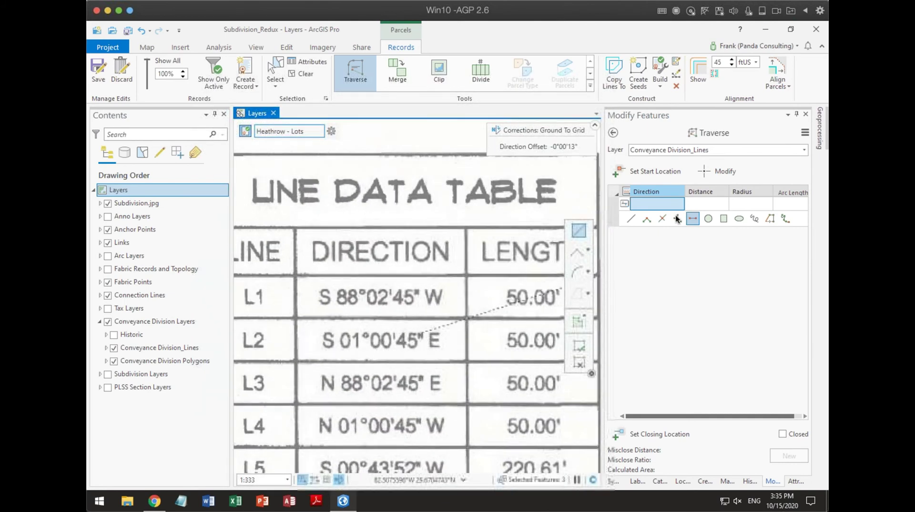
{"action": "left_click", "coordinate": [679, 204]}
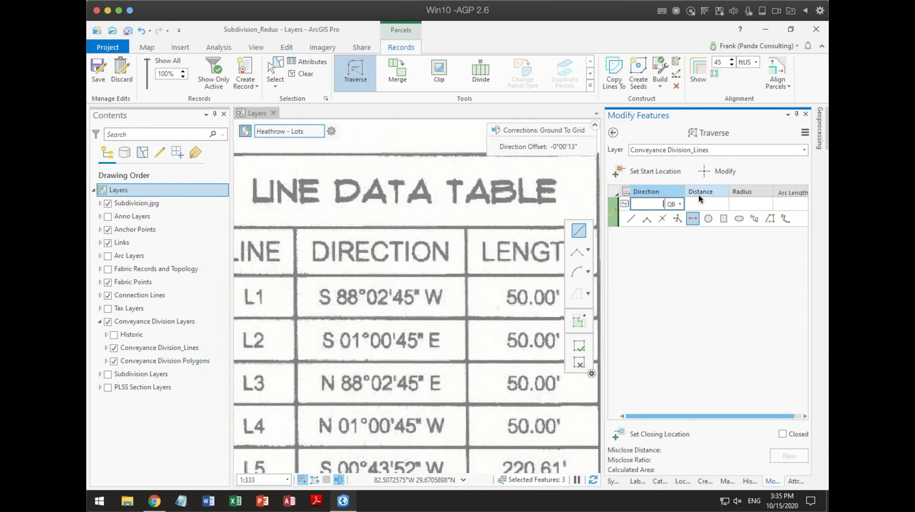
{"action": "type", "text": "88.0245-3"}
{"action": "key", "text": "Tab"}
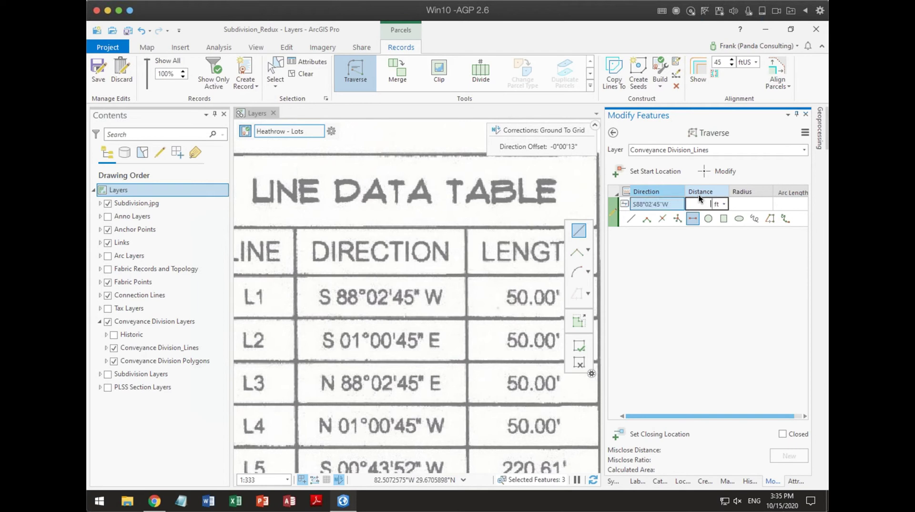
{"action": "key", "text": "Return"}
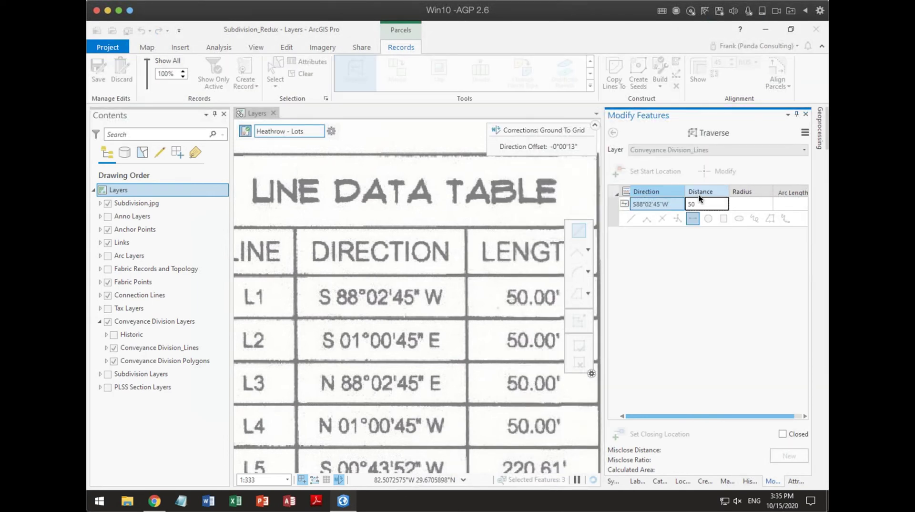
- Enter N1°00'45"W as the direction of the traverse's second course and go back to Tract A
{"action": "type", "text": "1.0045-"}
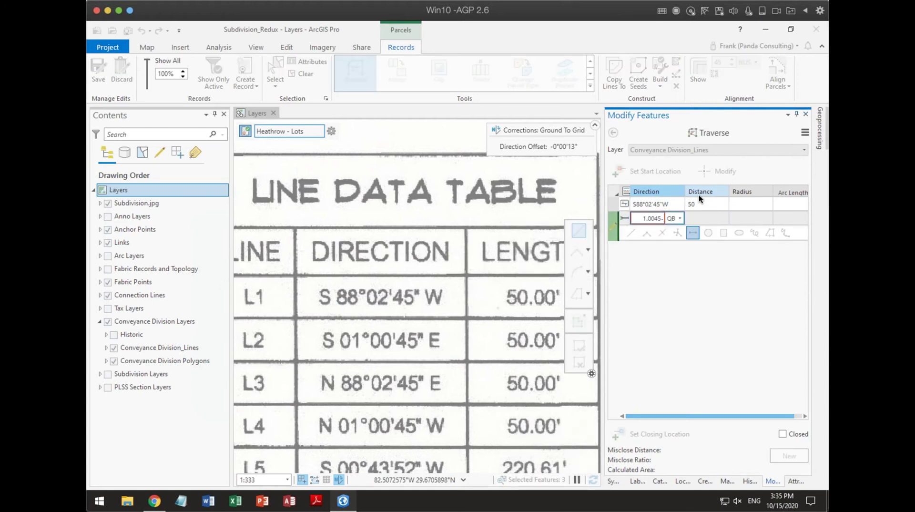
{"action": "type", "text": "4"}
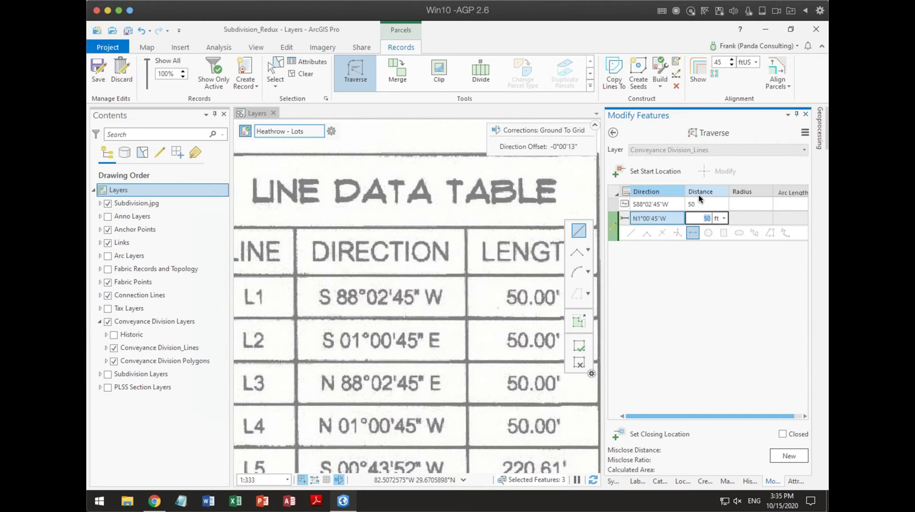
{"action": "left_click_drag", "start_coordinate": [429, 241], "coordinate": [262, 388]}
{"action": "left_click_drag", "start_coordinate": [469, 298], "coordinate": [337, 388]}
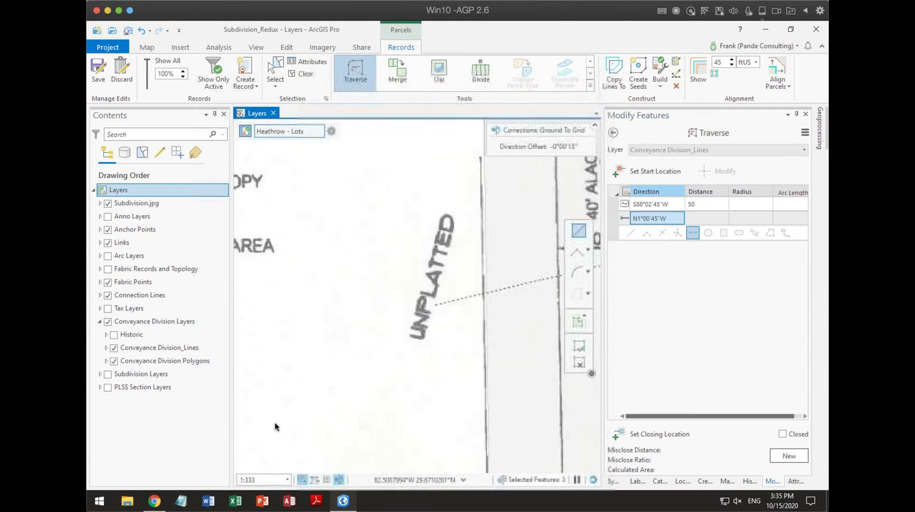
{"action": "left_click_drag", "start_coordinate": [427, 338], "coordinate": [194, 486]}
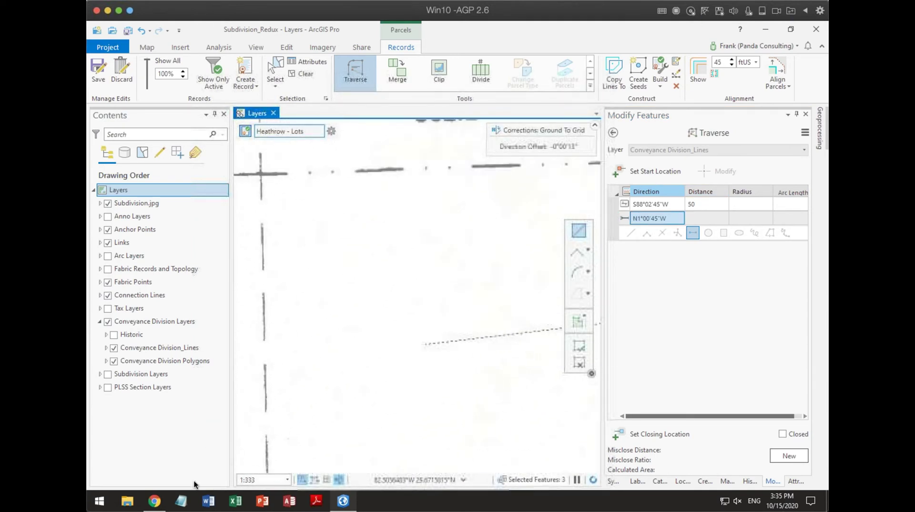
- Add the N1°00'45"W traverse course with a distance of 50 ft at Tract A
{"action": "left_click_drag", "start_coordinate": [457, 394], "coordinate": [239, 253]}
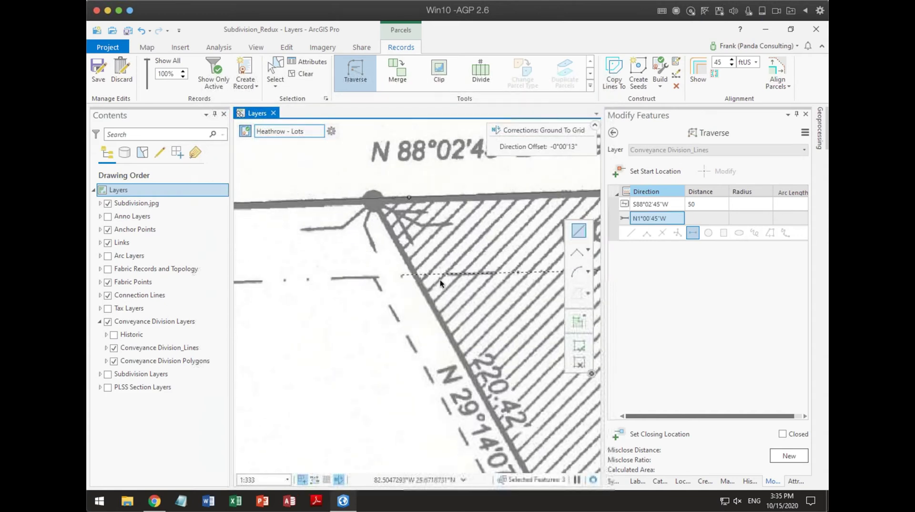
{"action": "mouse_move", "coordinate": [308, 312]}
{"action": "left_mouse_down"}
{"action": "mouse_move", "coordinate": [364, 318]}
{"action": "mouse_move", "coordinate": [495, 358]}
{"action": "mouse_move", "coordinate": [327, 290]}
{"action": "left_mouse_up"}
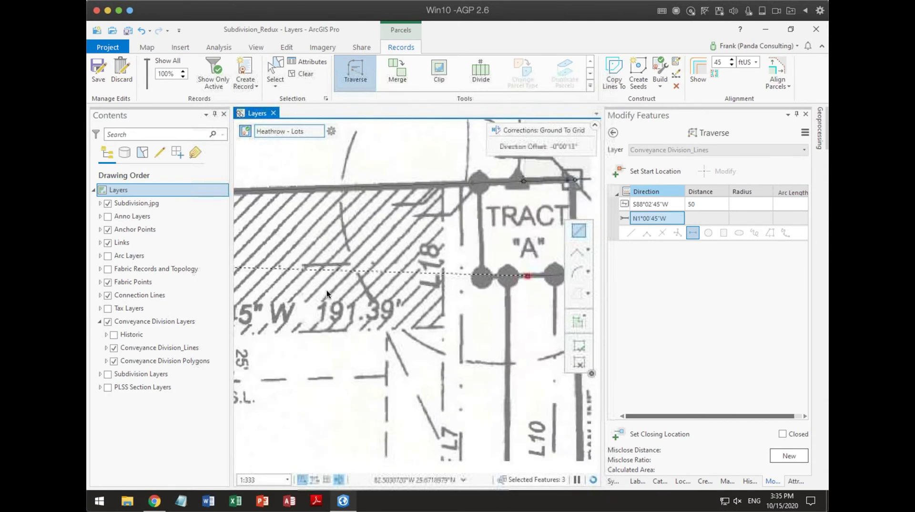
{"action": "left_click_drag", "start_coordinate": [415, 322], "coordinate": [524, 429]}
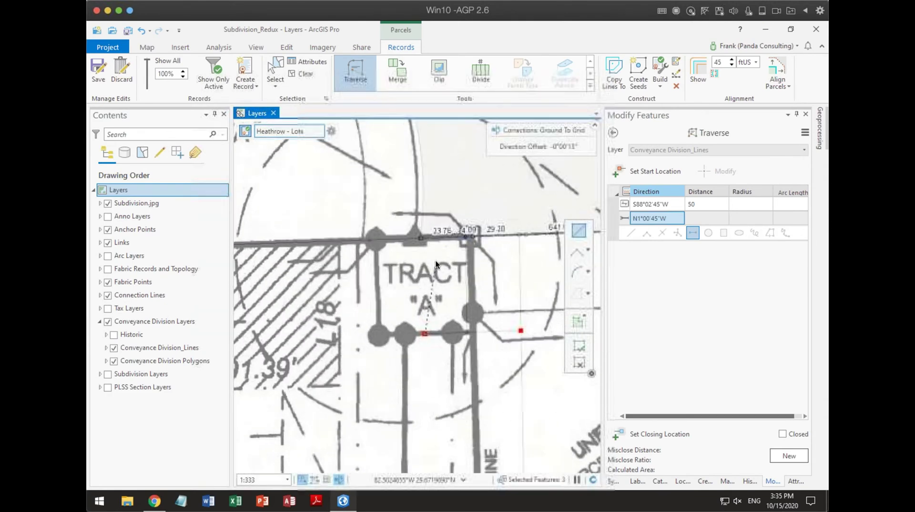
{"action": "scroll", "coordinate": [435, 261], "scroll_direction": "up", "scroll_amount": 4}
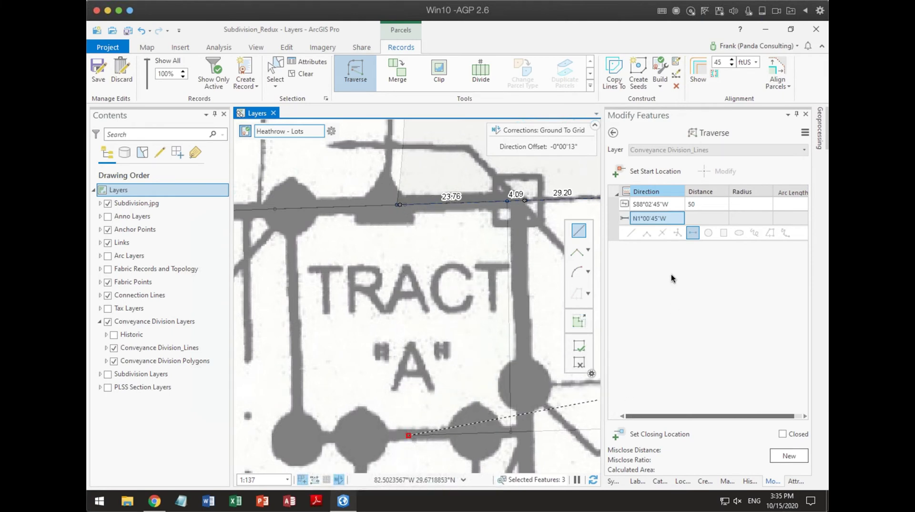
{"action": "left_click", "coordinate": [700, 219]}
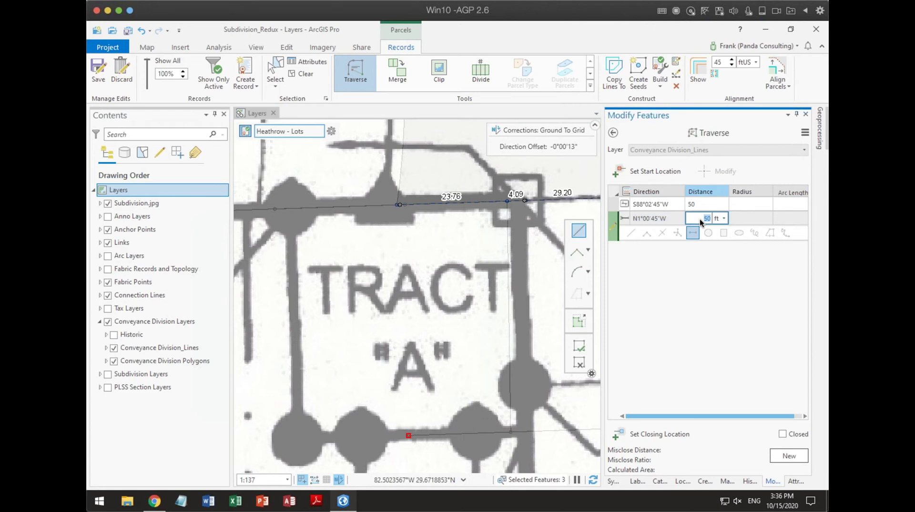
{"action": "key", "text": "Return"}
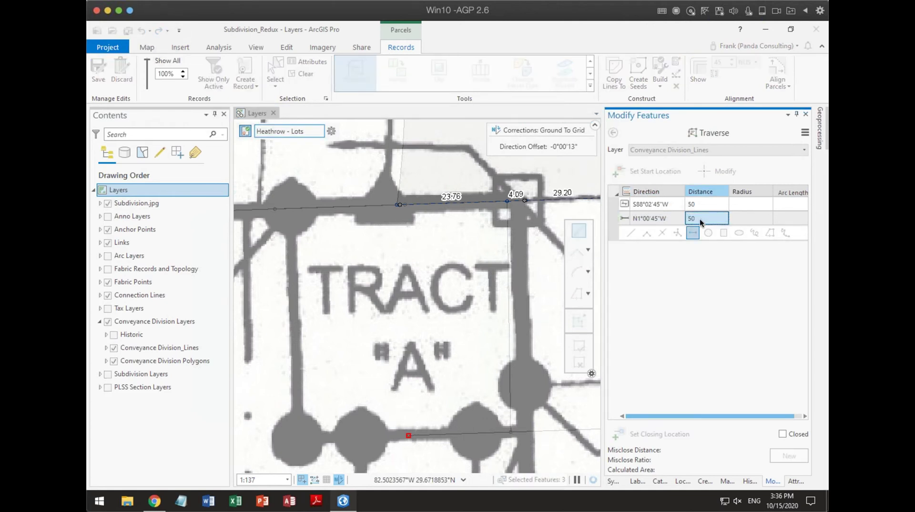
{"action": "left_click", "coordinate": [710, 219]}
{"action": "key", "text": "Return"}
{"action": "left_click_drag", "start_coordinate": [510, 231], "coordinate": [487, 185]}
{"action": "left_click", "coordinate": [674, 249]}
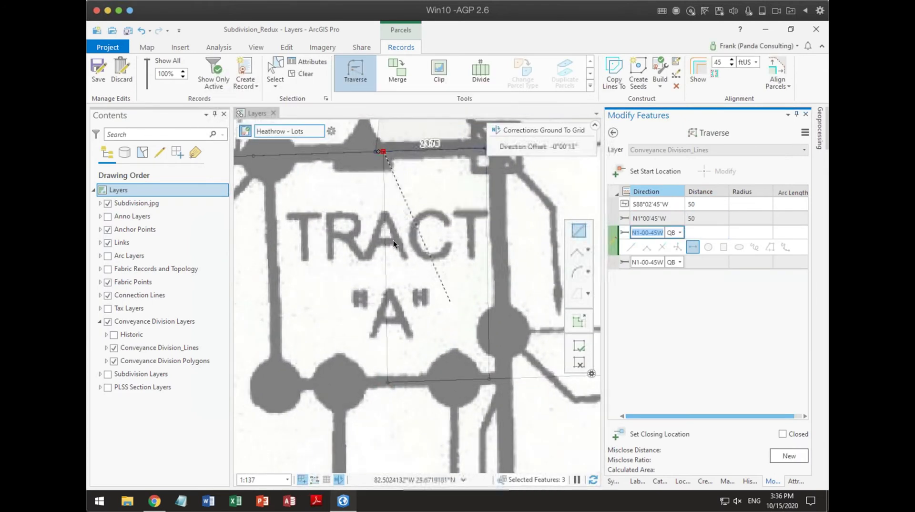
{"action": "scroll", "coordinate": [387, 154], "scroll_direction": "up", "scroll_amount": 6}
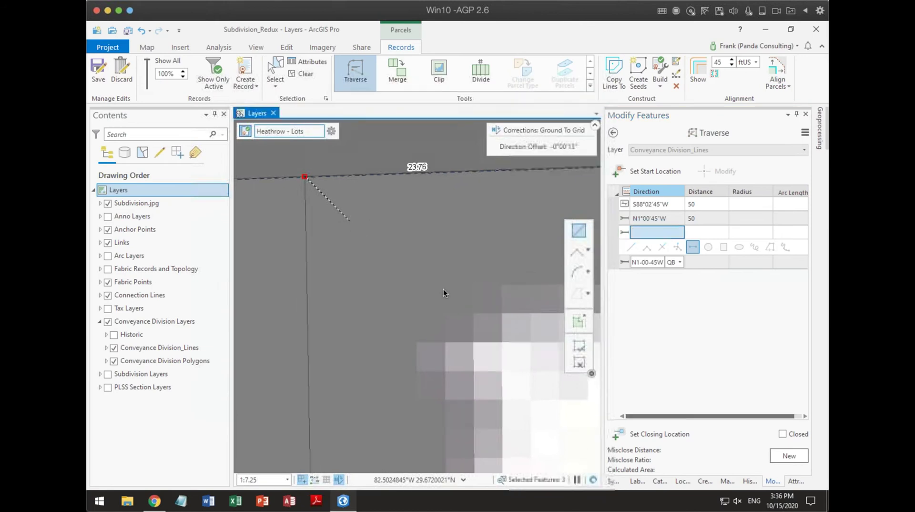
{"action": "scroll", "coordinate": [402, 231], "scroll_direction": "up", "scroll_amount": 5}
{"action": "scroll", "coordinate": [392, 219], "scroll_direction": "up", "scroll_amount": 2}
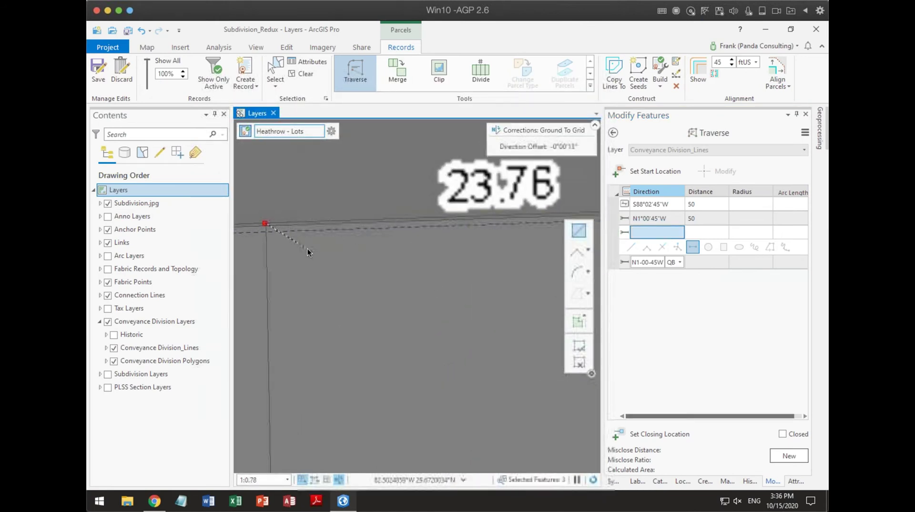
{"action": "scroll", "coordinate": [356, 320], "scroll_direction": "up", "scroll_amount": 3}
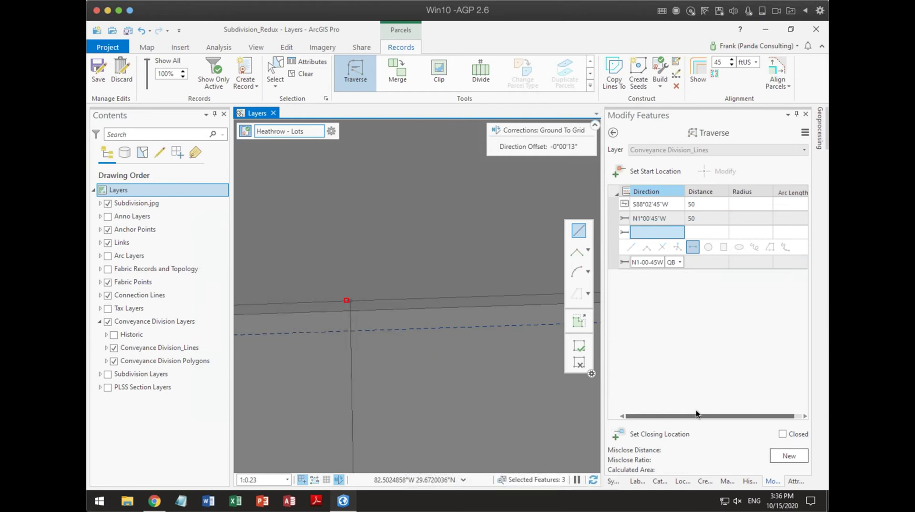
{"action": "left_click", "coordinate": [783, 433]}
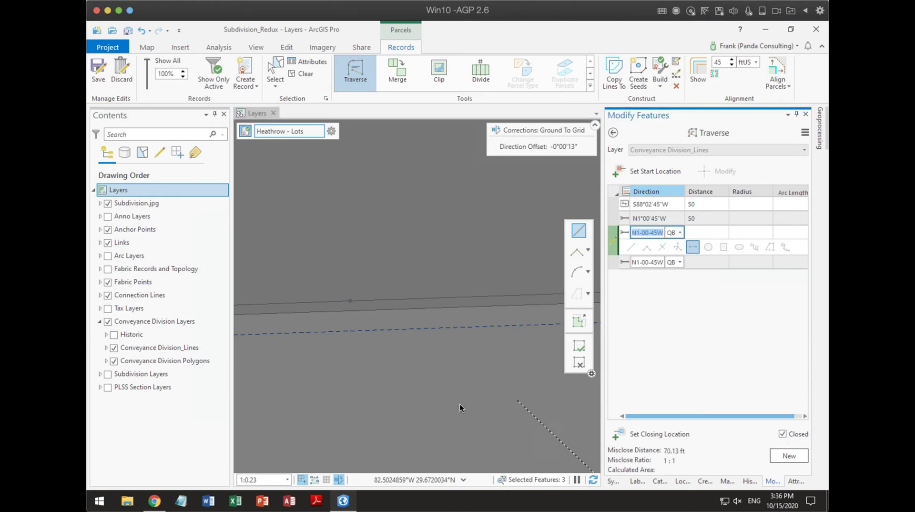
{"action": "scroll", "coordinate": [429, 391], "scroll_direction": "down", "scroll_amount": 3}
{"action": "scroll", "coordinate": [428, 402], "scroll_direction": "down", "scroll_amount": 6}
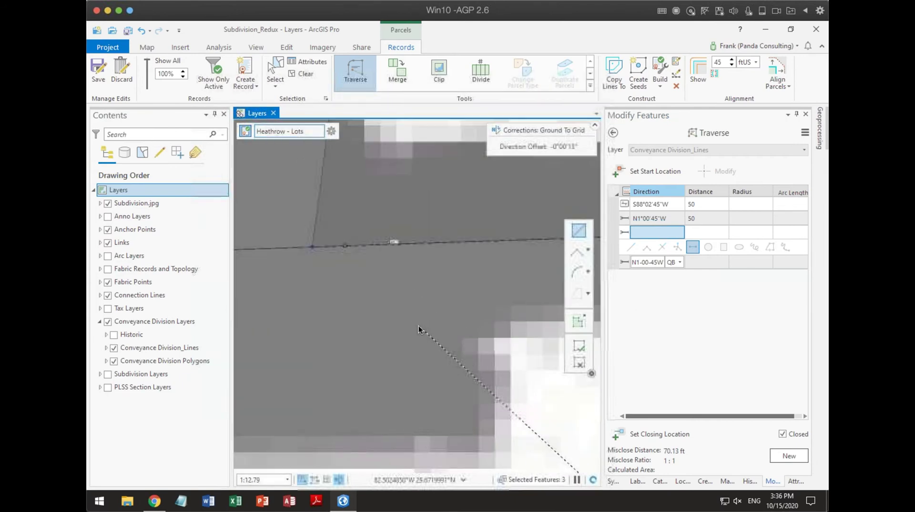
{"action": "scroll", "coordinate": [395, 317], "scroll_direction": "down", "scroll_amount": 2}
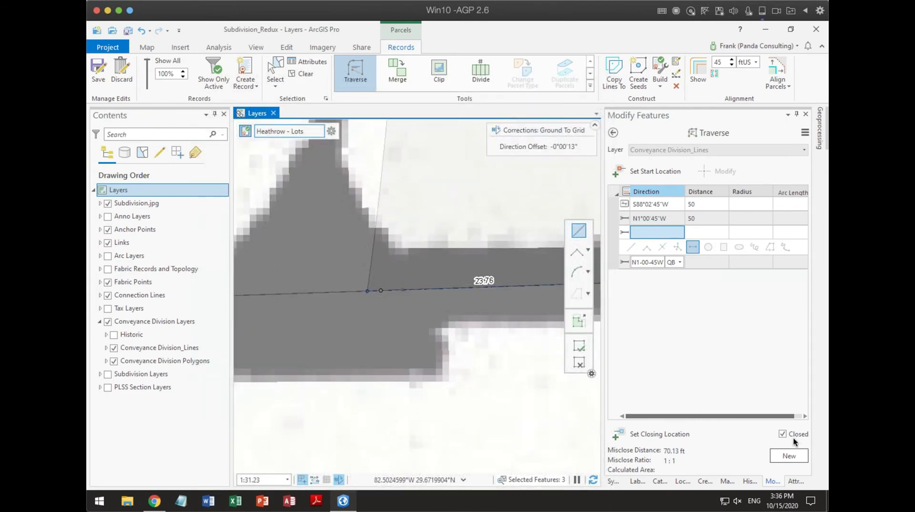
{"action": "left_click", "coordinate": [781, 434]}
- Set the traverse's closing location at the end of the N1°00'45"W course on Tract A's north line
{"action": "left_click", "coordinate": [618, 434]}
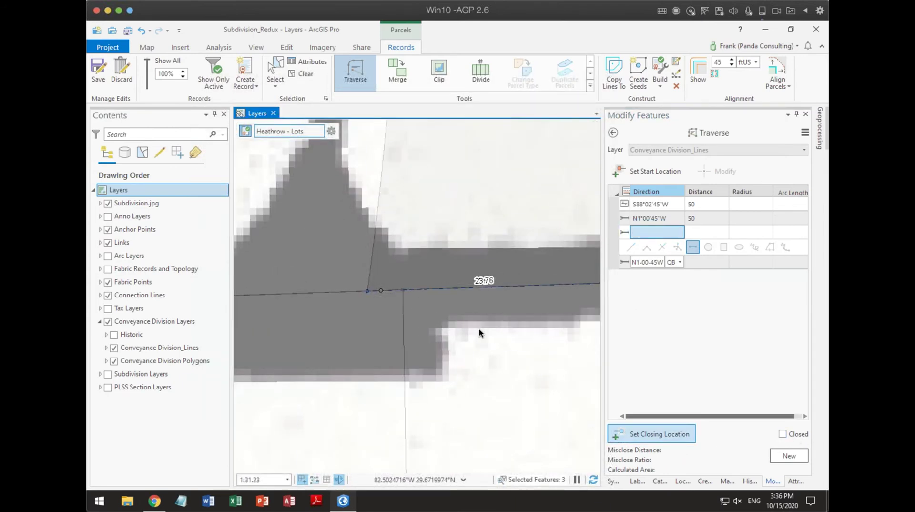
{"action": "left_click", "coordinate": [404, 290]}
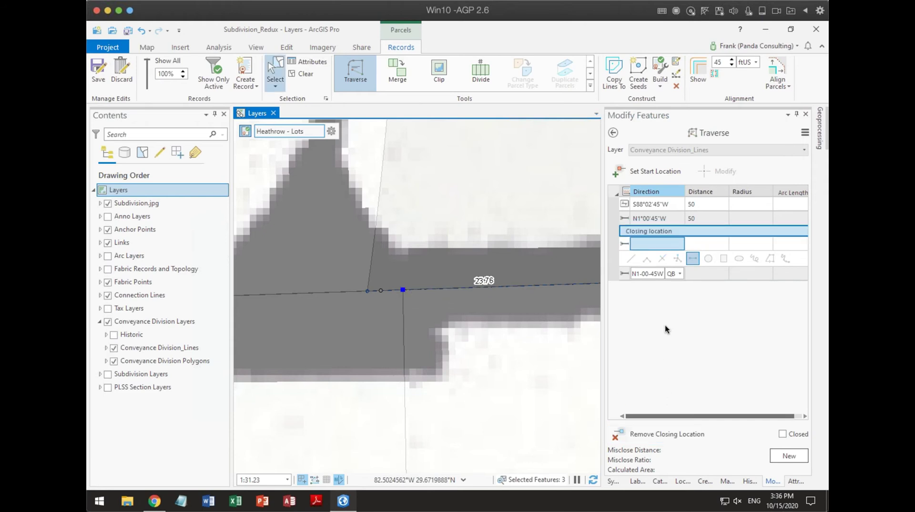
{"action": "scroll", "coordinate": [422, 293], "scroll_direction": "up", "scroll_amount": 2}
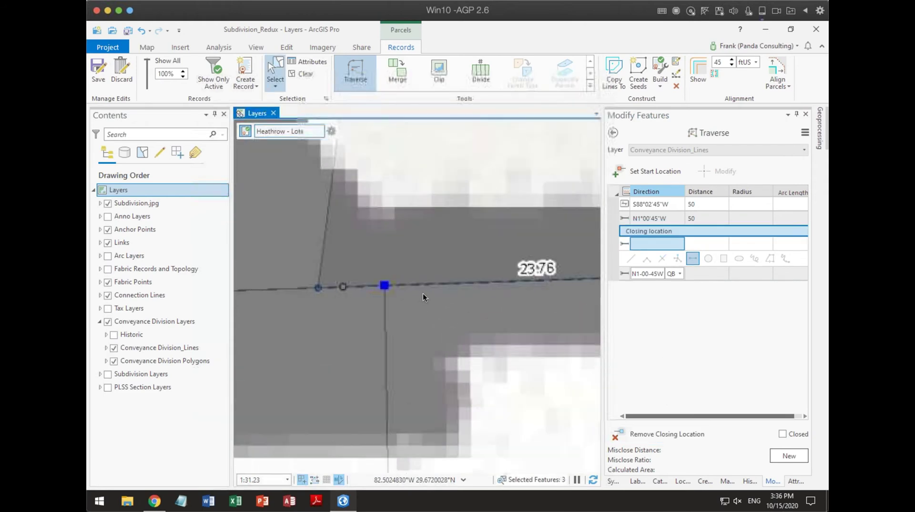
{"action": "scroll", "coordinate": [411, 331], "scroll_direction": "up", "scroll_amount": 2}
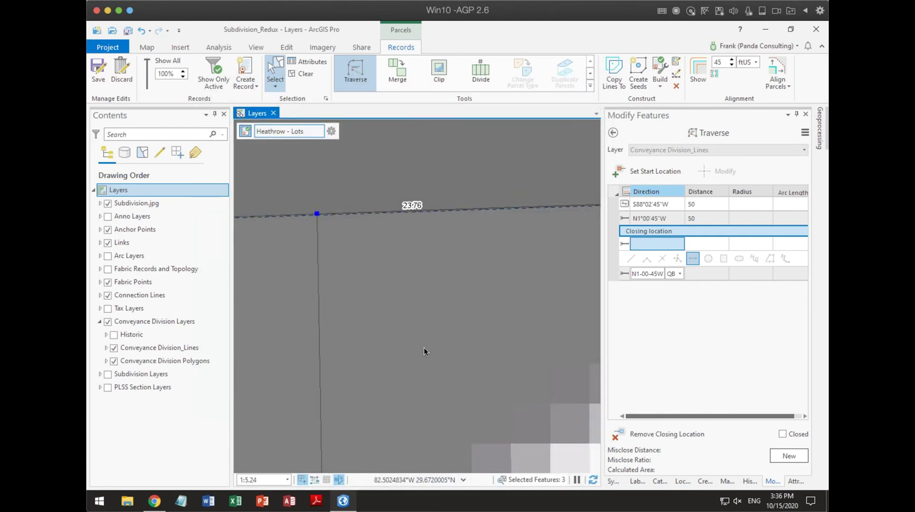
- Set the solid stroke width of the Conveyance Division Lines symbol to 2 pt and apply it
{"action": "scroll", "coordinate": [424, 348], "scroll_direction": "down", "scroll_amount": 5}
{"action": "scroll", "coordinate": [424, 350], "scroll_direction": "down", "scroll_amount": 3}
{"action": "left_click_drag", "start_coordinate": [448, 414], "coordinate": [417, 257]}
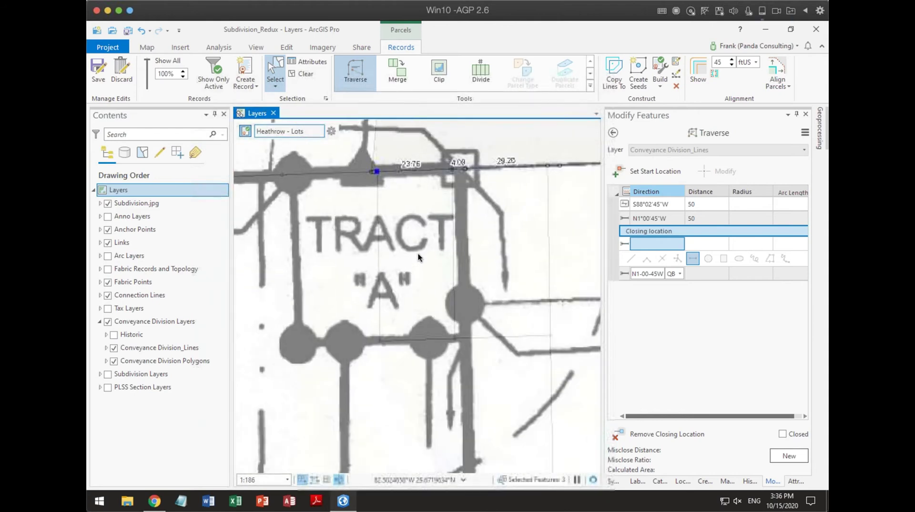
{"action": "left_click_drag", "start_coordinate": [385, 328], "coordinate": [357, 367]}
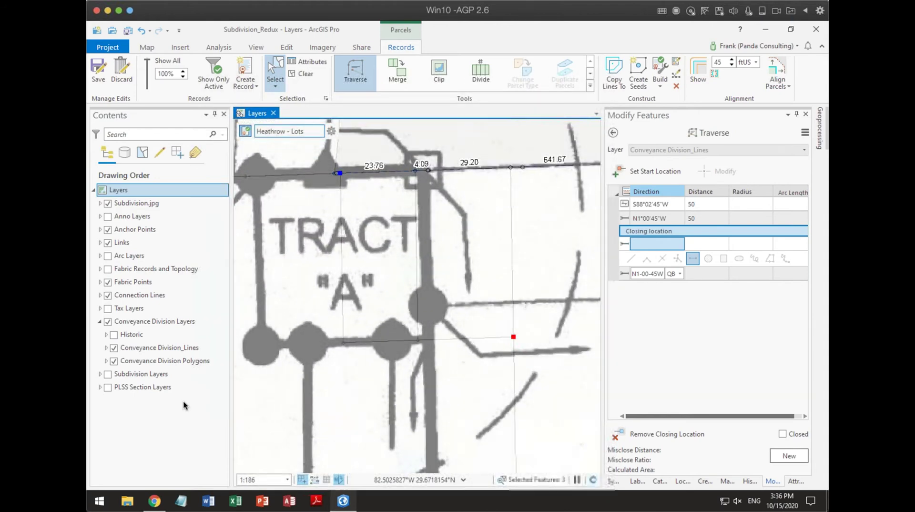
{"action": "left_click", "coordinate": [105, 349]}
{"action": "left_click", "coordinate": [117, 361]}
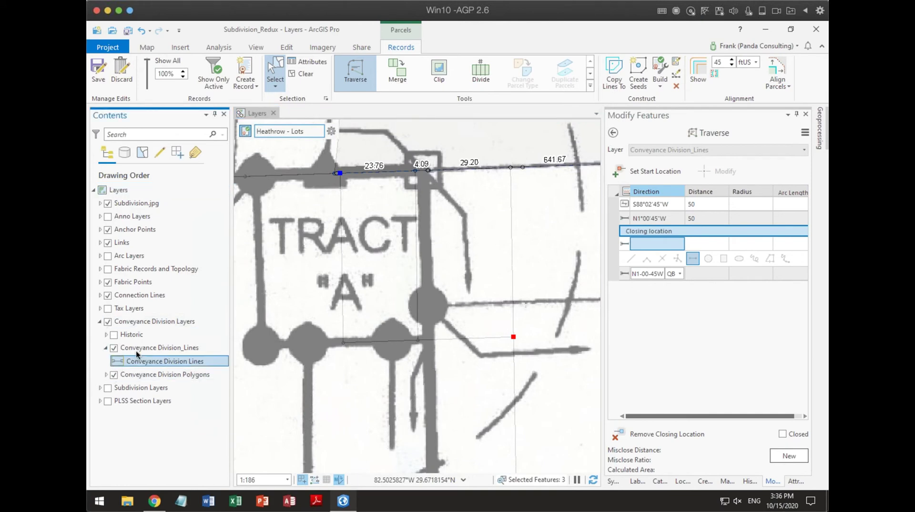
{"action": "left_click", "coordinate": [722, 224]}
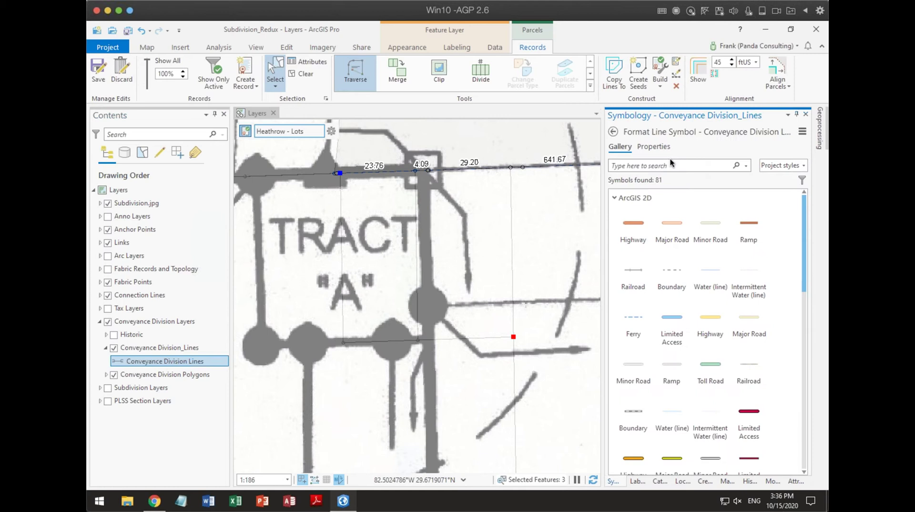
{"action": "left_click", "coordinate": [654, 146]}
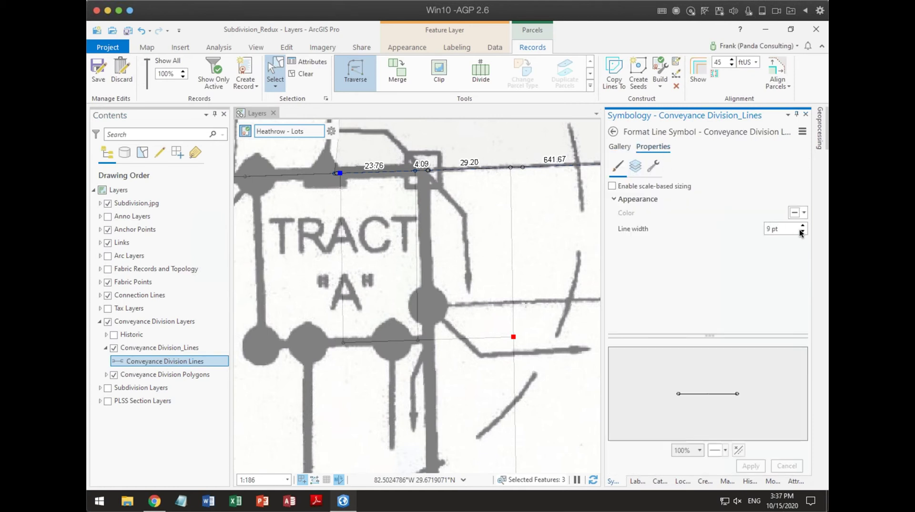
{"action": "left_click", "coordinate": [636, 167]}
{"action": "left_click", "coordinate": [641, 232]}
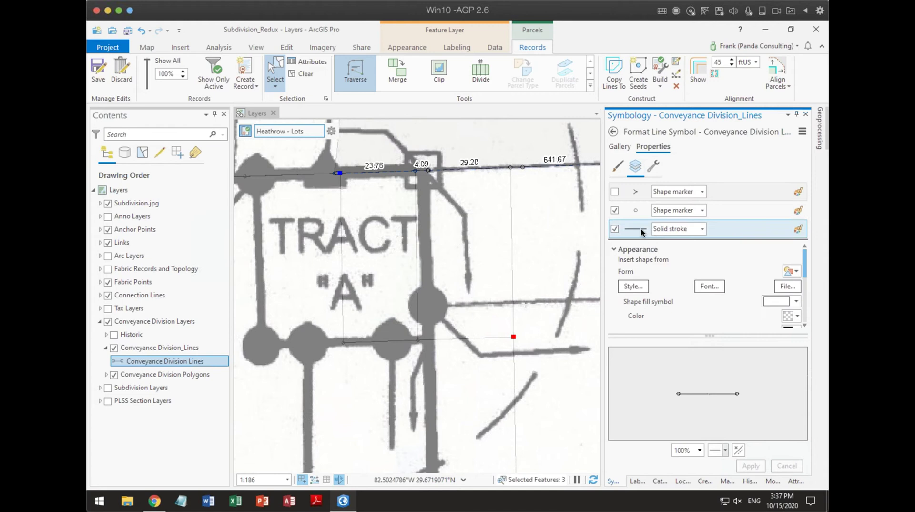
{"action": "left_click", "coordinate": [796, 278]}
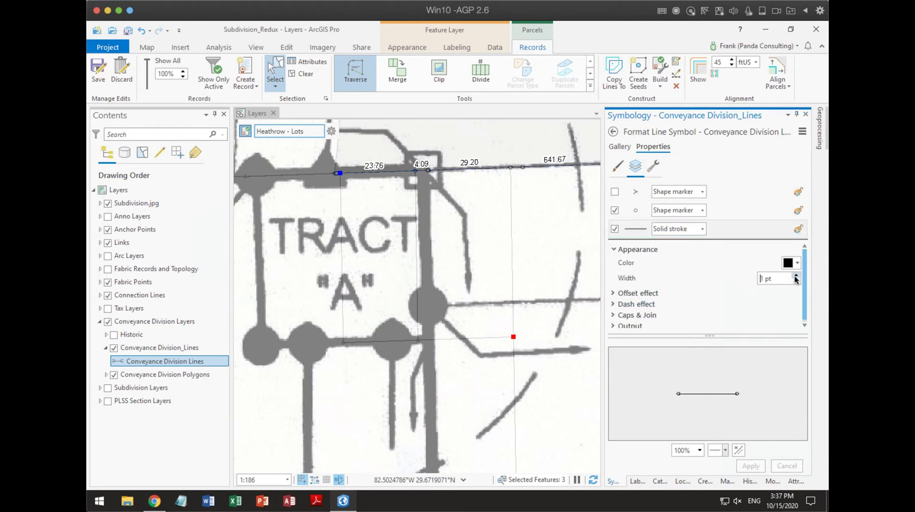
{"action": "left_click", "coordinate": [751, 466]}
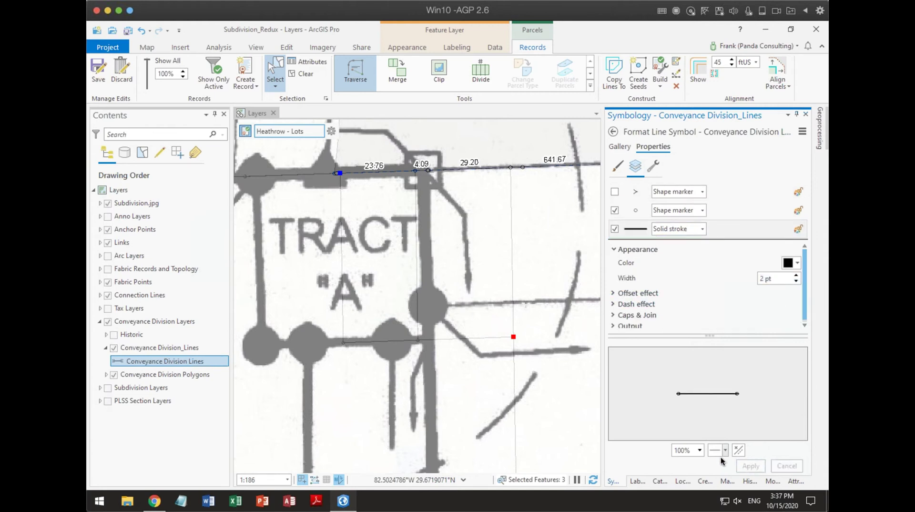
- Examine Tract A on the plat and its enlarged detail drawing for the boundary line labels and dimensions
{"action": "scroll", "coordinate": [433, 238], "scroll_direction": "down", "scroll_amount": 2}
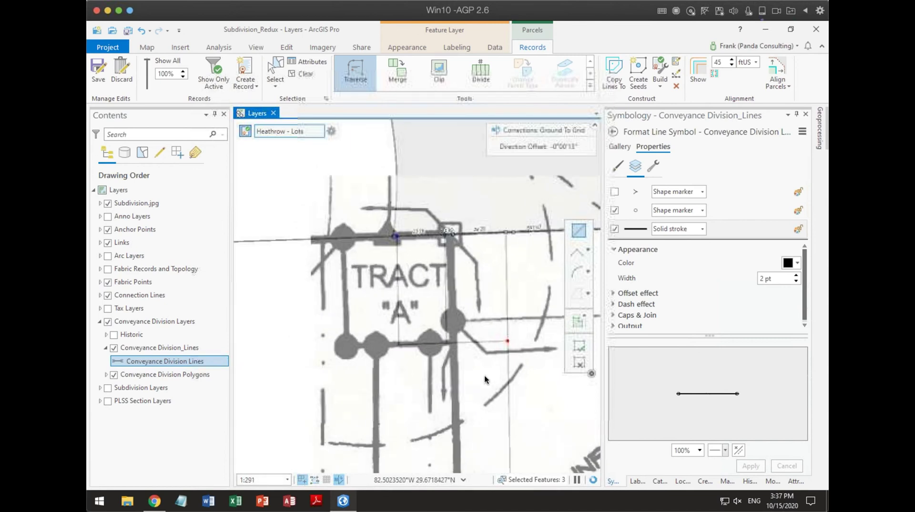
{"action": "scroll", "coordinate": [433, 298], "scroll_direction": "down", "scroll_amount": 3}
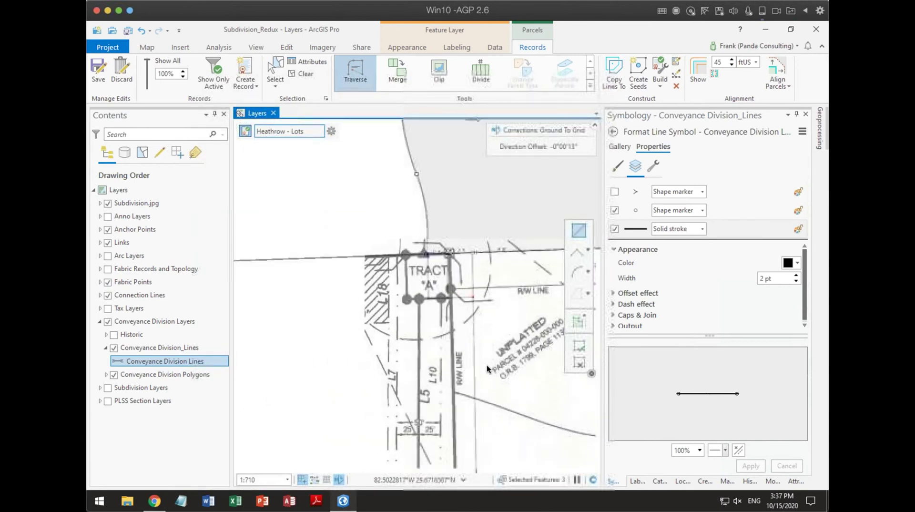
{"action": "scroll", "coordinate": [444, 271], "scroll_direction": "up", "scroll_amount": 2}
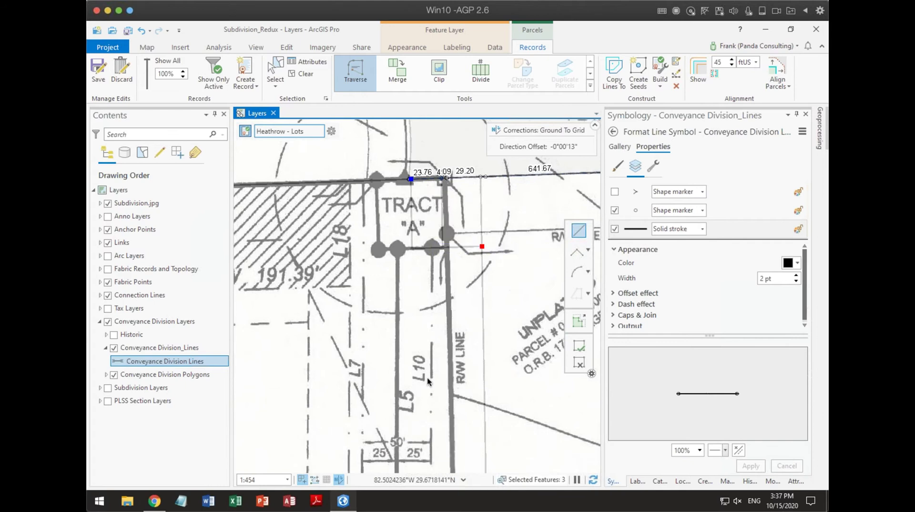
{"action": "scroll", "coordinate": [393, 369], "scroll_direction": "up", "scroll_amount": 3}
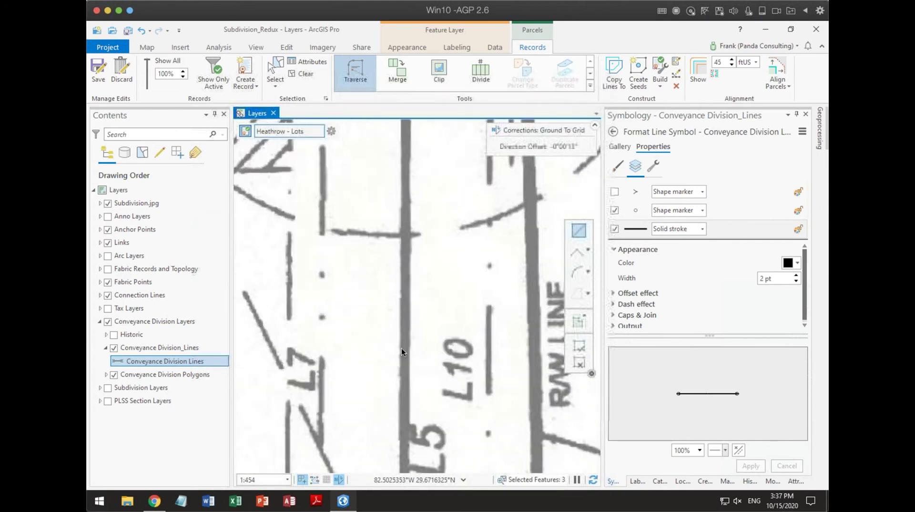
{"action": "scroll", "coordinate": [418, 356], "scroll_direction": "down", "scroll_amount": 5}
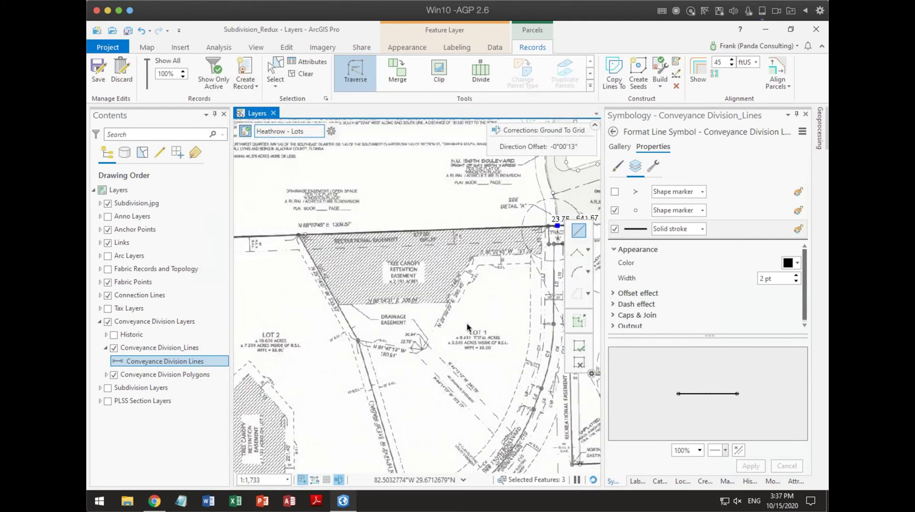
{"action": "scroll", "coordinate": [471, 328], "scroll_direction": "down", "scroll_amount": 1}
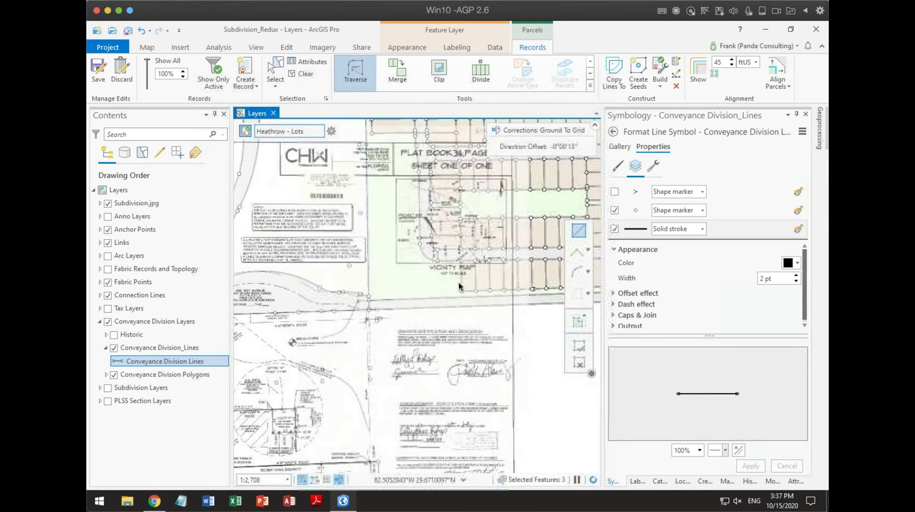
{"action": "scroll", "coordinate": [339, 362], "scroll_direction": "up", "scroll_amount": 5}
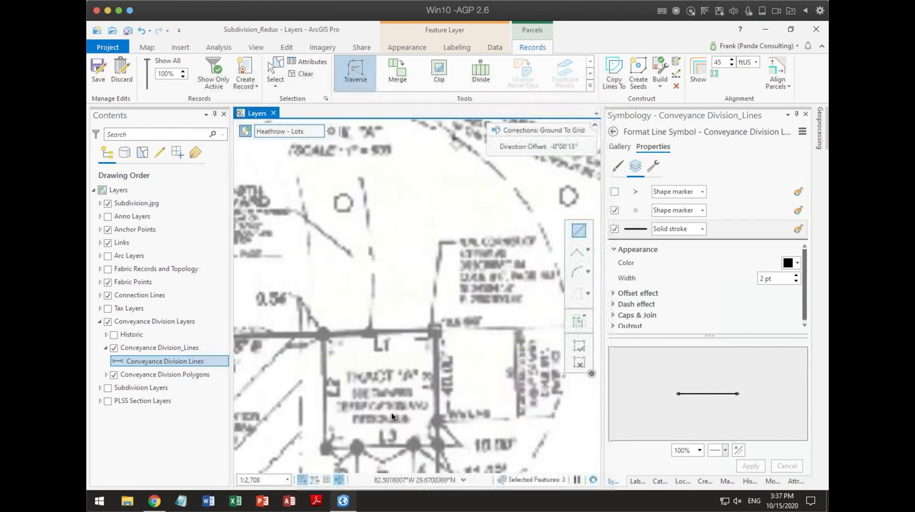
{"action": "key", "text": "Down"}
{"action": "key", "text": "Right"}
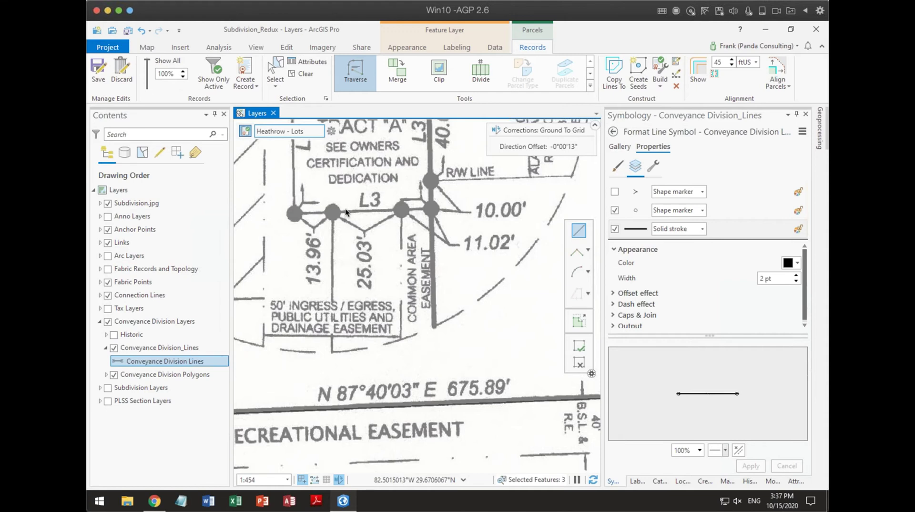
{"action": "scroll", "coordinate": [424, 229], "scroll_direction": "down", "scroll_amount": 5}
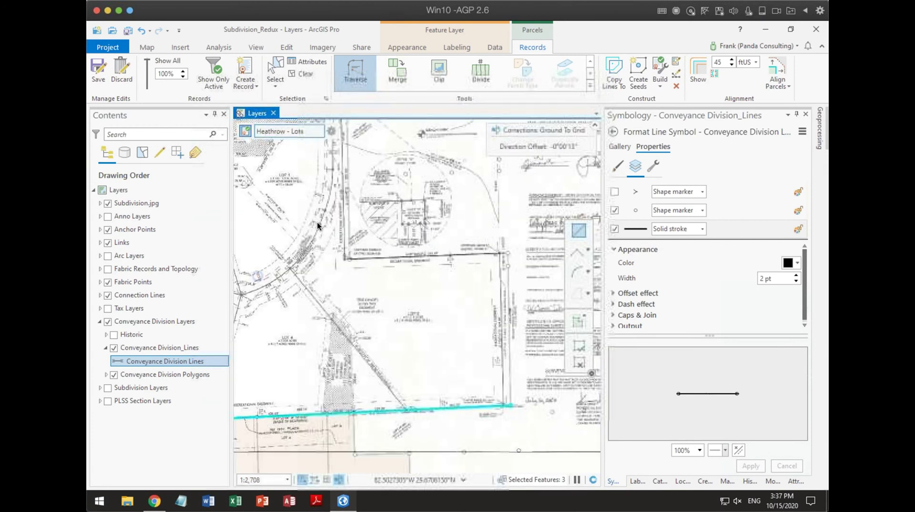
{"action": "scroll", "coordinate": [388, 292], "scroll_direction": "up", "scroll_amount": 5}
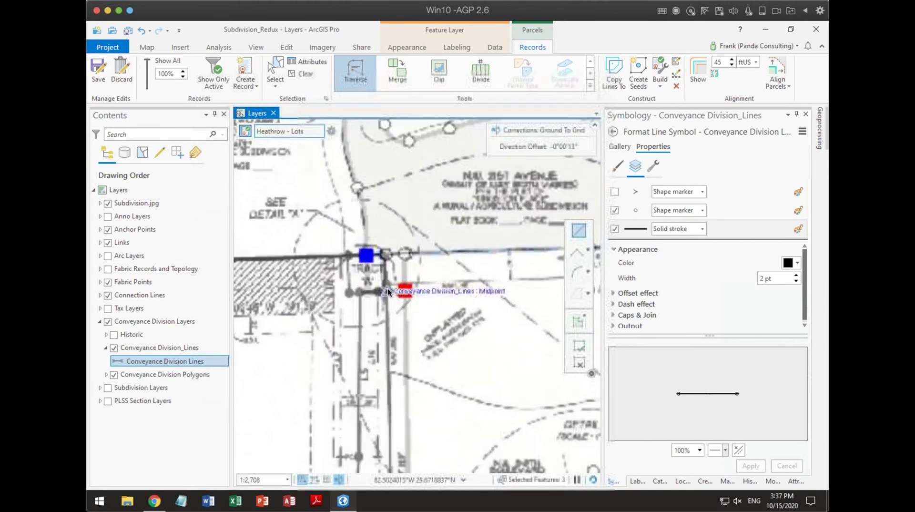
- Divide Tract A's south boundary line at a distance of 36.03 ft from the start of the line
{"action": "left_click", "coordinate": [613, 131]}
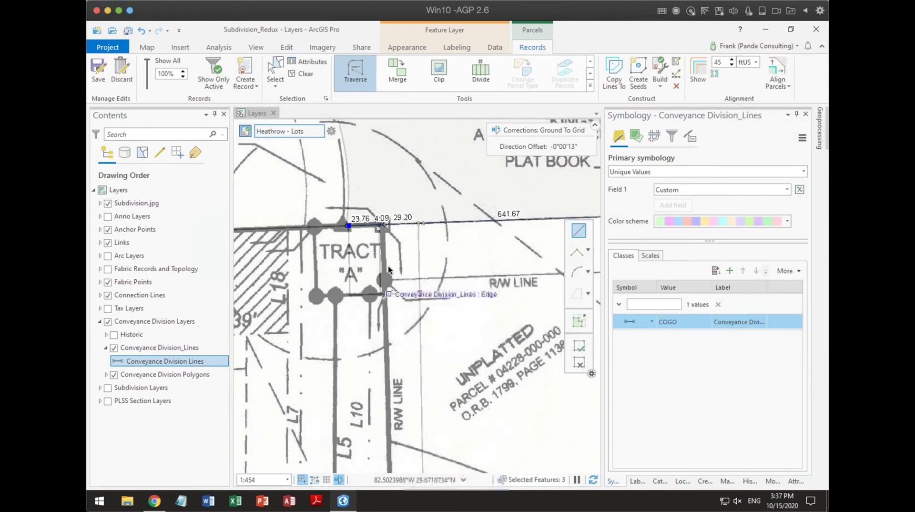
{"action": "left_click", "coordinate": [274, 71]}
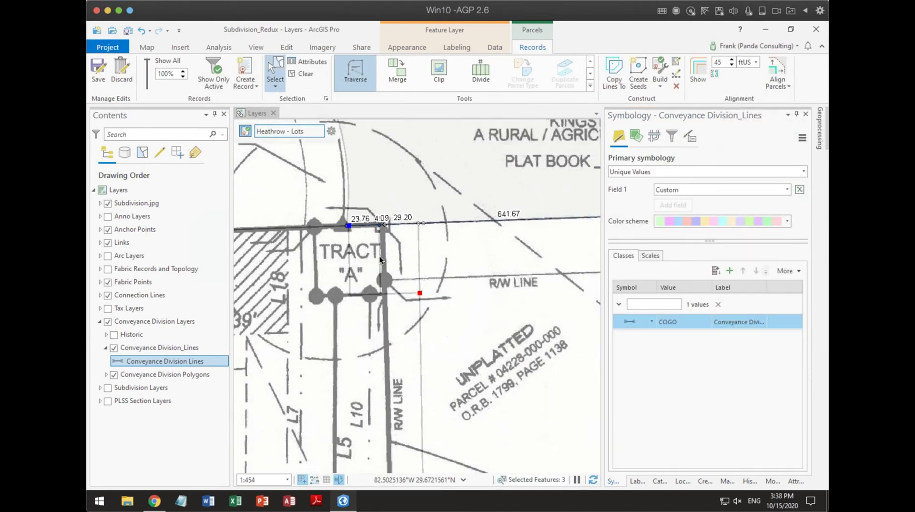
{"action": "left_click", "coordinate": [395, 305]}
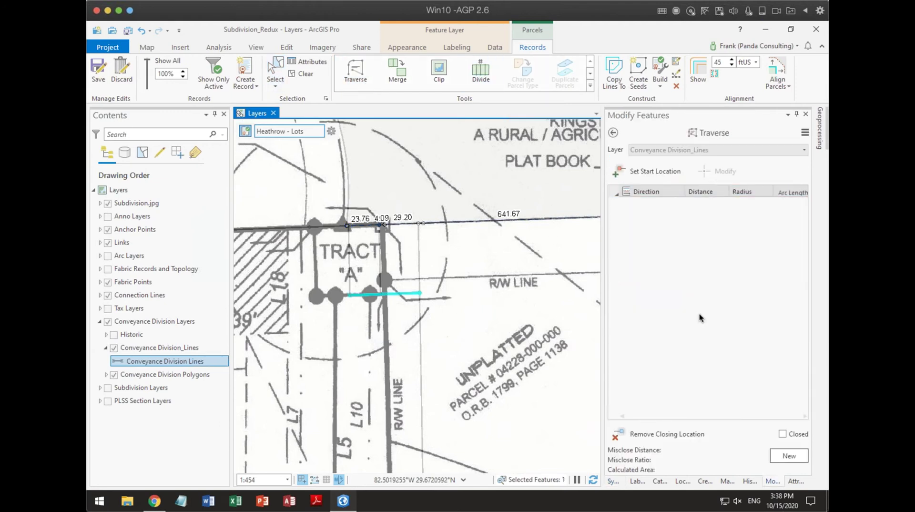
{"action": "left_click", "coordinate": [481, 71]}
{"action": "left_click", "coordinate": [785, 399]}
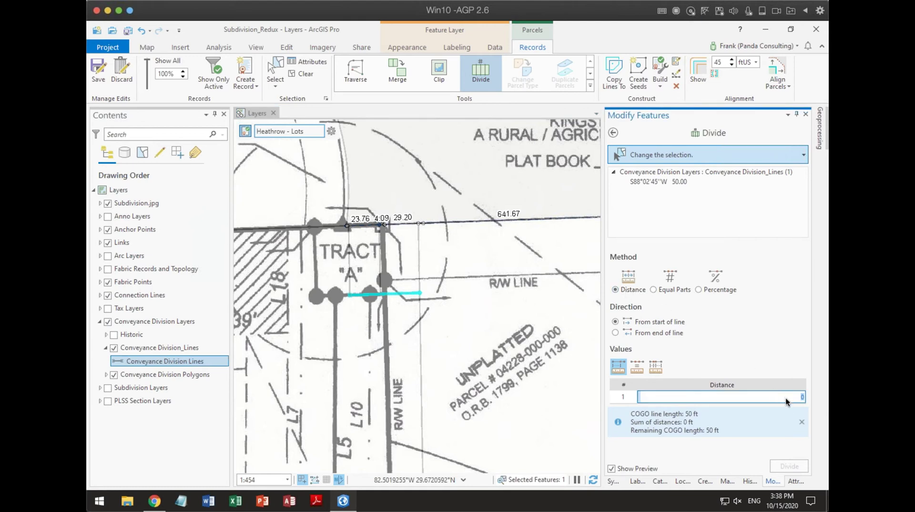
{"action": "type", "text": "36.03"}
{"action": "key", "text": "Return"}
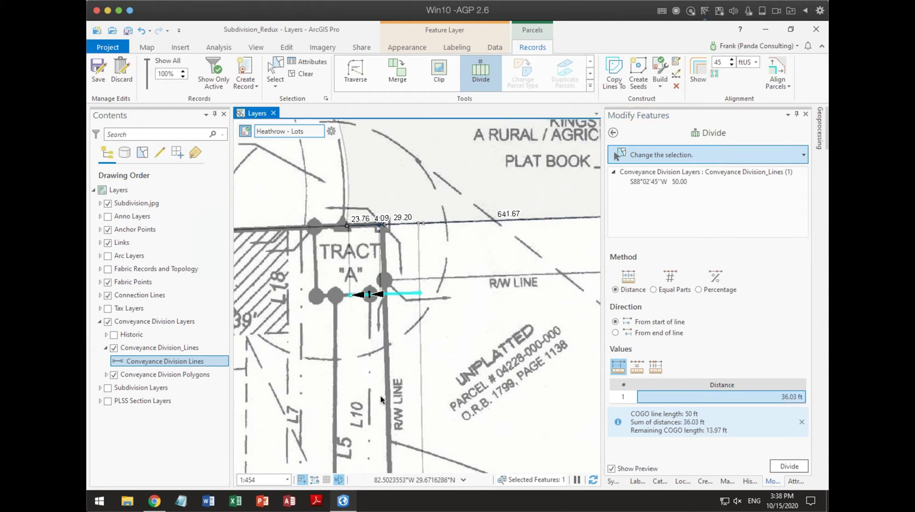
{"action": "left_click", "coordinate": [790, 467]}
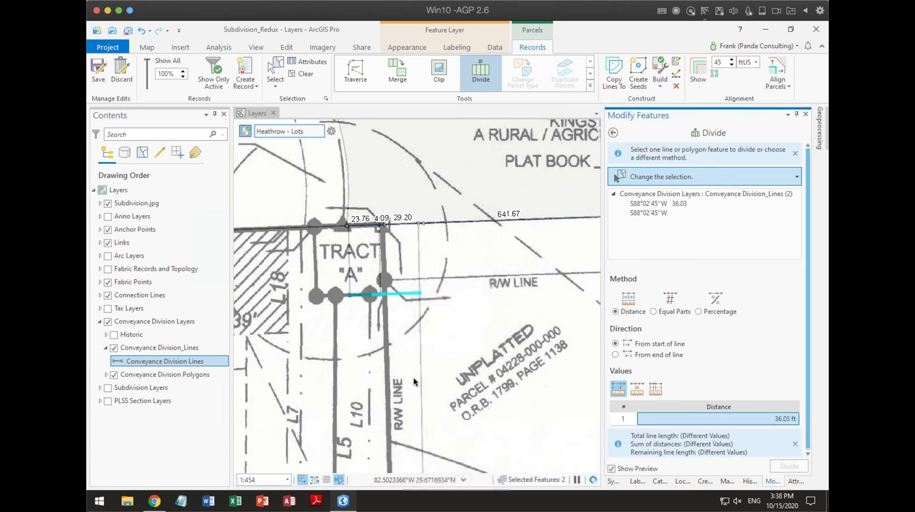
- Start a new Conveyance Division_Lines traverse at the division point on Tract A's south line
{"action": "scroll", "coordinate": [415, 378], "scroll_direction": "down", "scroll_amount": 2}
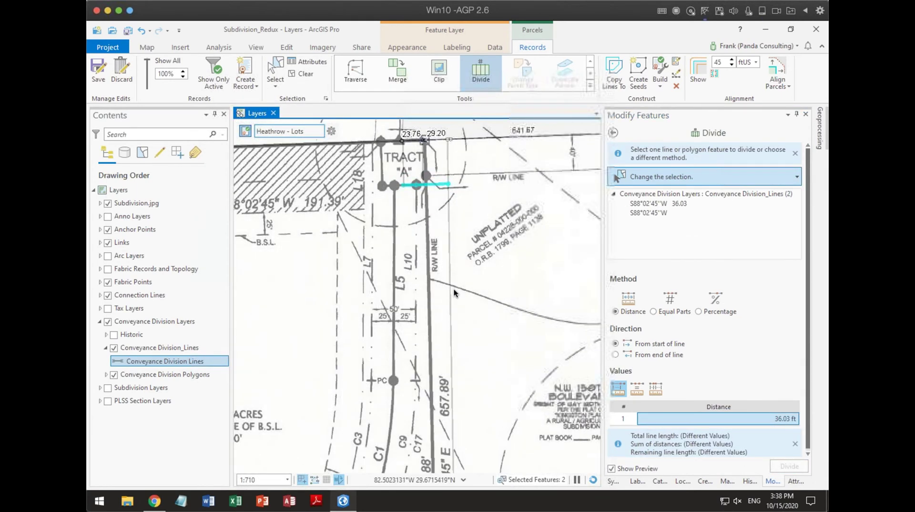
{"action": "scroll", "coordinate": [468, 299], "scroll_direction": "down", "scroll_amount": 2}
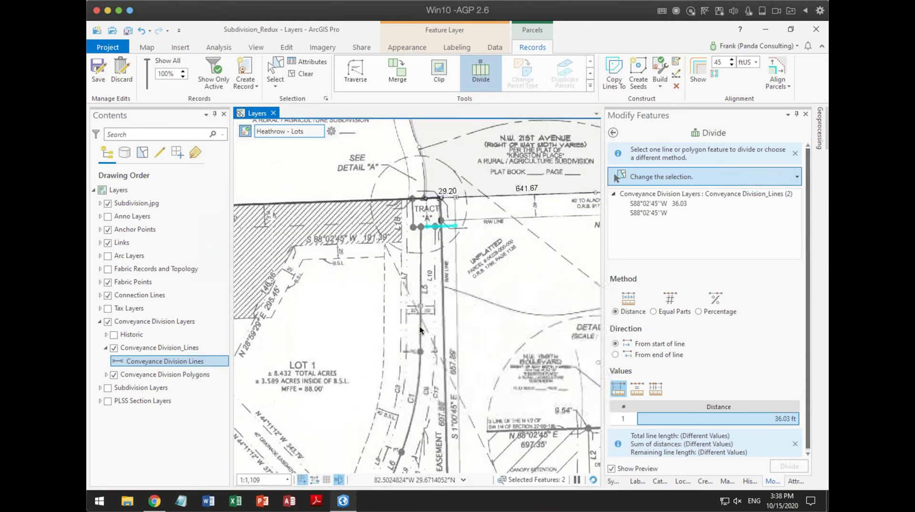
{"action": "left_click", "coordinate": [355, 71]}
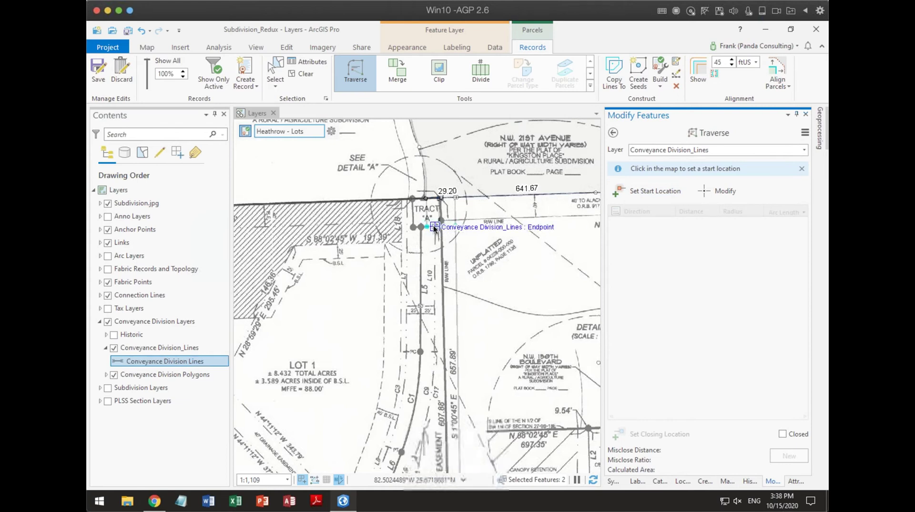
{"action": "left_click", "coordinate": [421, 227]}
- Add line L5 from the plat's line table as the first traverse course: S0°43'52"W, 220.61 ft
{"action": "scroll", "coordinate": [339, 375], "scroll_direction": "down", "scroll_amount": 3}
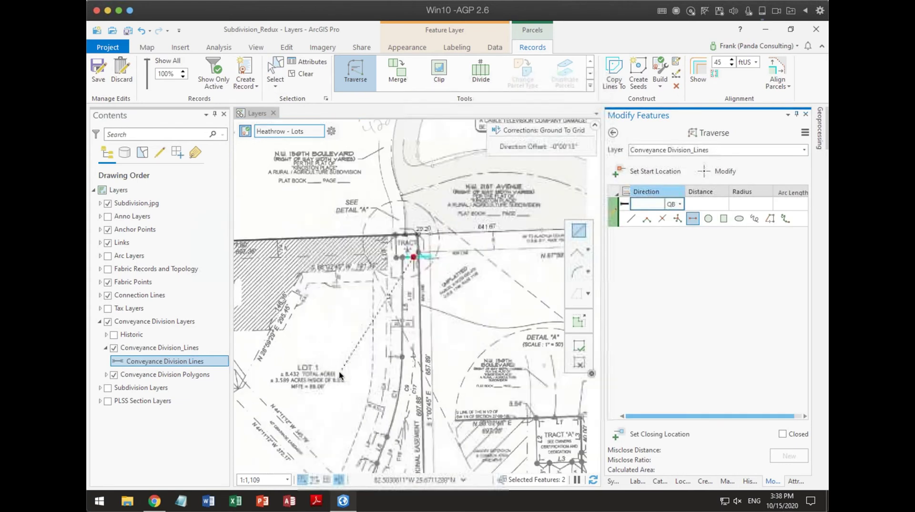
{"action": "scroll", "coordinate": [326, 289], "scroll_direction": "up", "scroll_amount": 5}
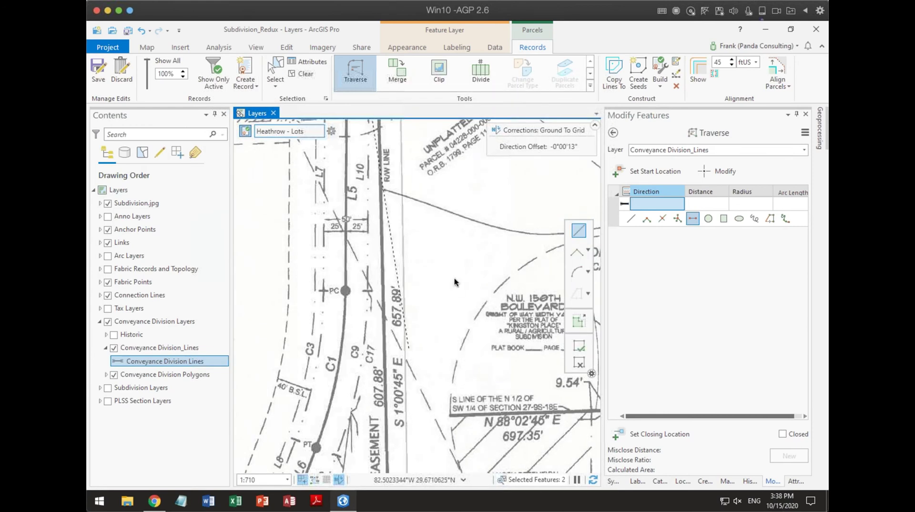
{"action": "left_click_drag", "start_coordinate": [425, 331], "coordinate": [523, 241]}
{"action": "left_click_drag", "start_coordinate": [398, 428], "coordinate": [500, 366]}
{"action": "left_click_drag", "start_coordinate": [243, 297], "coordinate": [391, 344]}
{"action": "scroll", "coordinate": [359, 375], "scroll_direction": "down", "scroll_amount": 5}
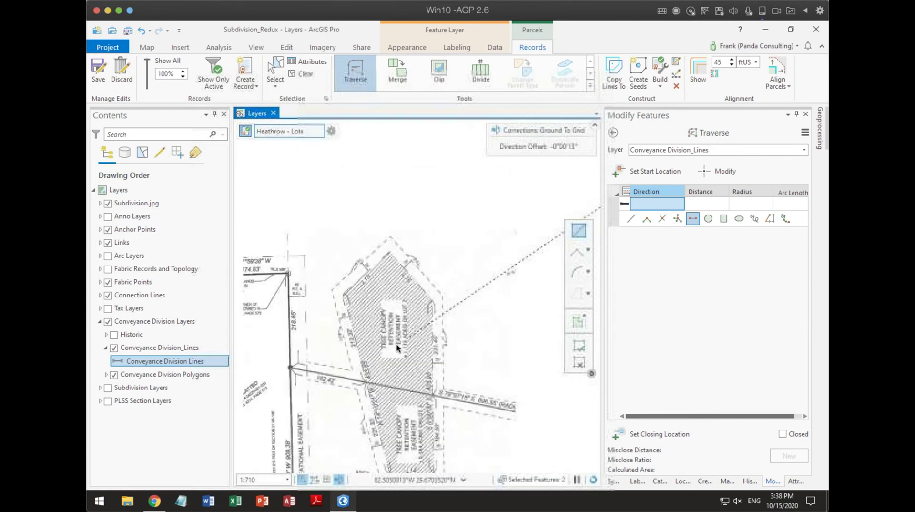
{"action": "left_click_drag", "start_coordinate": [358, 376], "coordinate": [447, 279]}
{"action": "scroll", "coordinate": [421, 255], "scroll_direction": "up", "scroll_amount": 3}
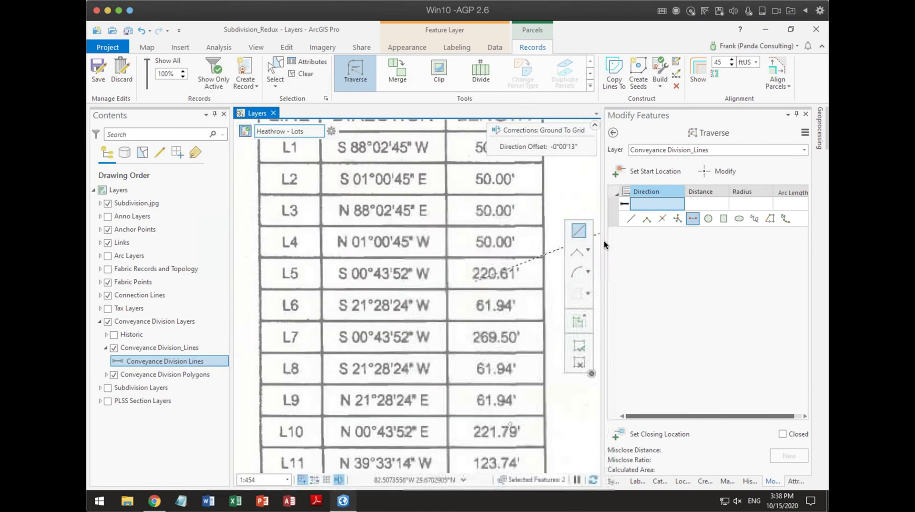
{"action": "left_click", "coordinate": [667, 202]}
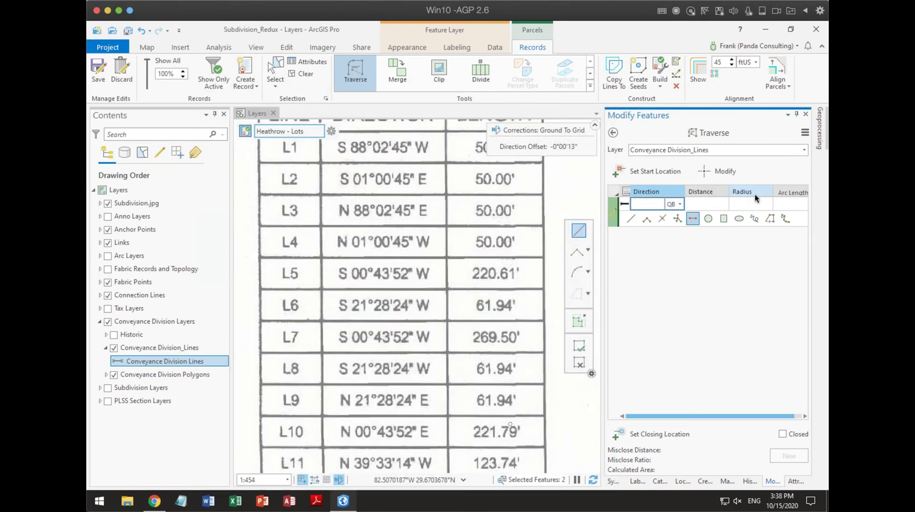
{"action": "type", "text": "00.43"}
{"action": "type", "text": "52-"}
{"action": "type", "text": "3"}
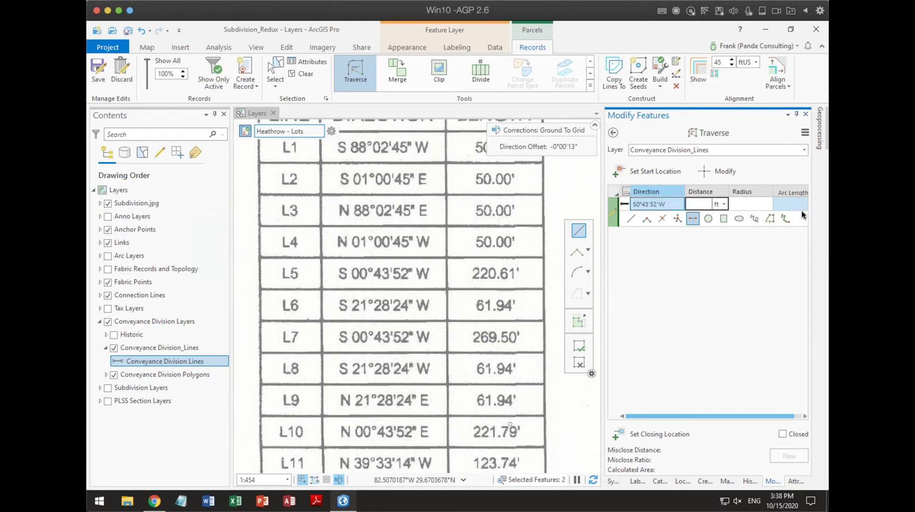
{"action": "type", "text": "20.61"}
{"action": "key", "text": "Return"}
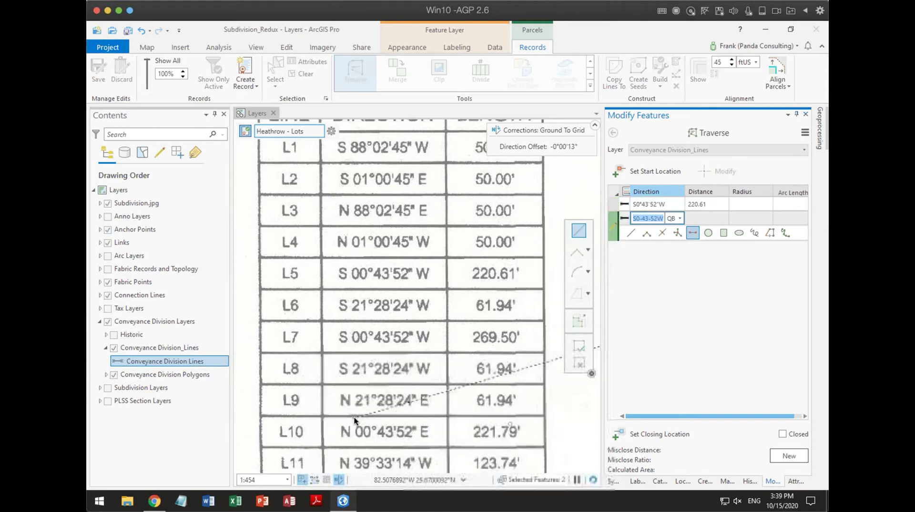
- Enter chord bearing S11°06'08"W from the curve data table as the direction of the second course, curve C1
{"action": "left_click_drag", "start_coordinate": [354, 416], "coordinate": [395, 219]}
{"action": "left_click_drag", "start_coordinate": [398, 443], "coordinate": [405, 193]}
{"action": "left_click_drag", "start_coordinate": [358, 288], "coordinate": [370, 357]}
{"action": "scroll", "coordinate": [428, 333], "scroll_direction": "down", "scroll_amount": 2}
{"action": "scroll", "coordinate": [427, 370], "scroll_direction": "down", "scroll_amount": 2}
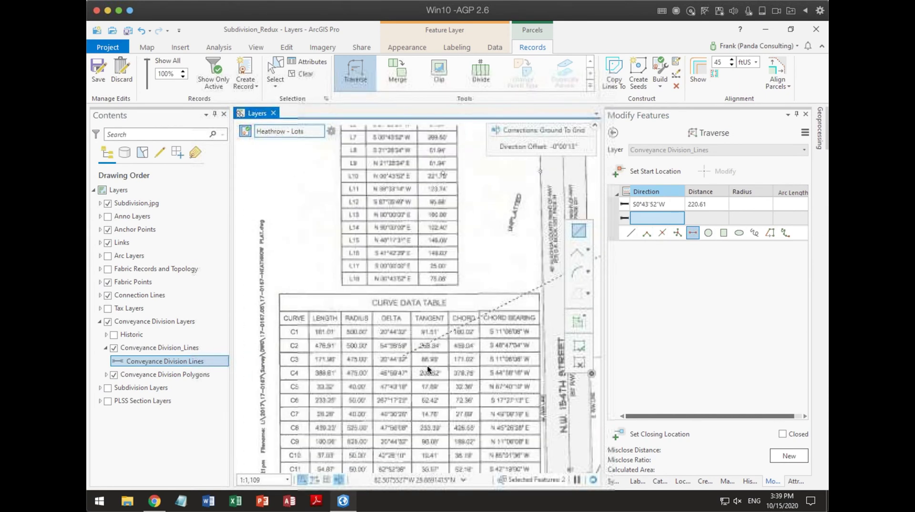
{"action": "left_click", "coordinate": [656, 218]}
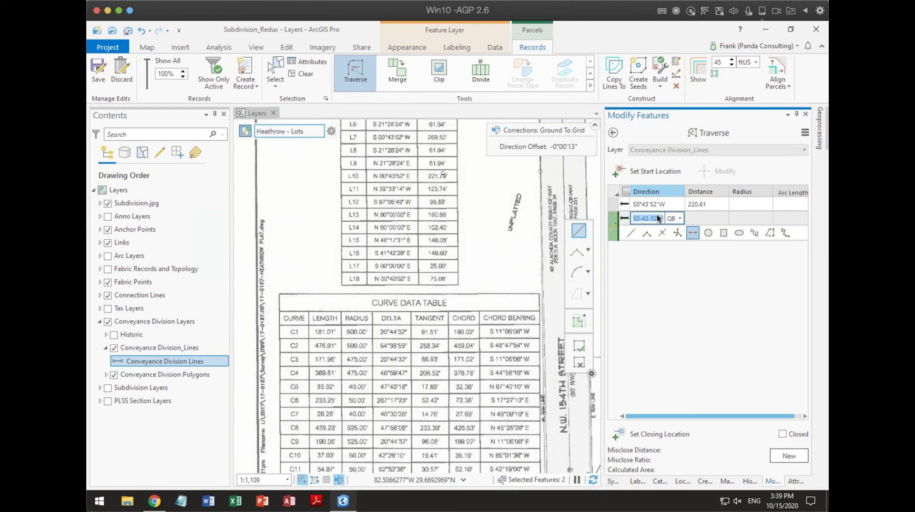
{"action": "key", "text": "BackSpace"}
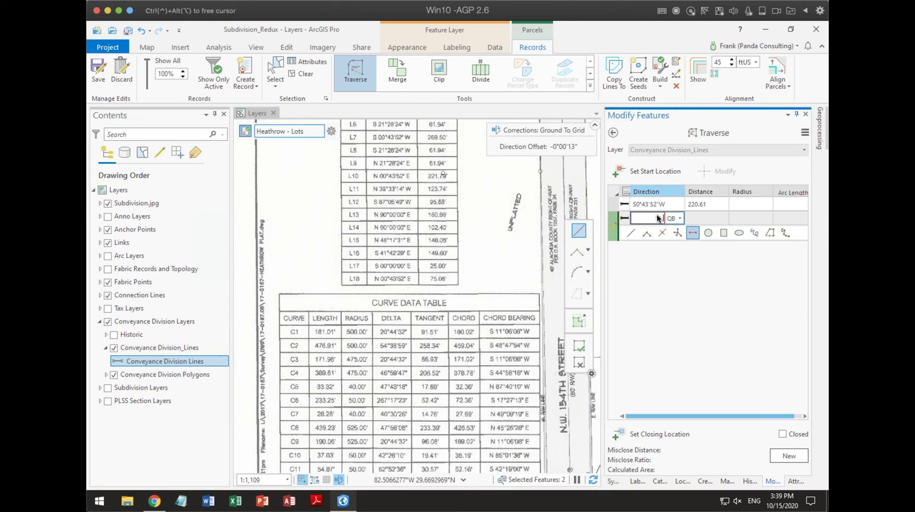
{"action": "type", "text": "11.0"}
{"action": "type", "text": "608"}
{"action": "type", "text": "1"}
{"action": "type", "text": "3"}
{"action": "type", "text": "3"}
{"action": "key", "text": "Tab"}
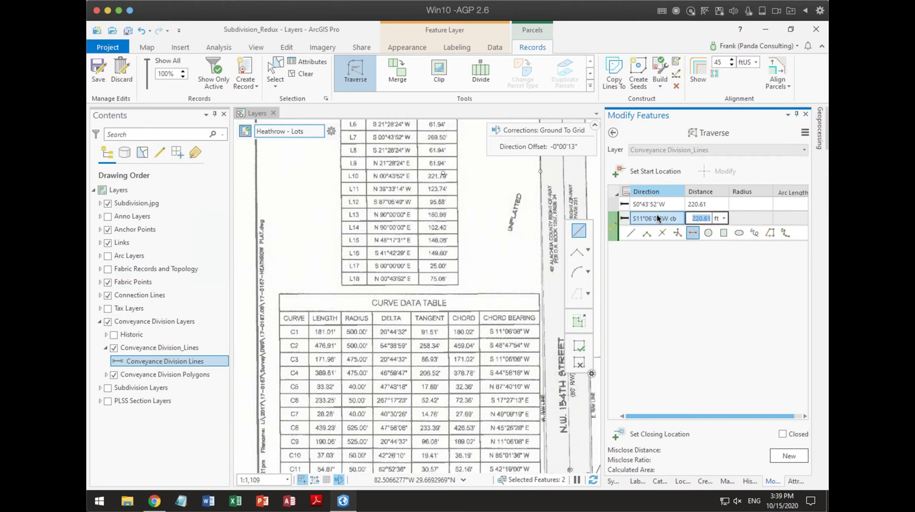
- Clear the distance of the C1 curve course and set its radius to 500 ft
{"action": "key", "text": "Delete"}
{"action": "key", "text": "Tab"}
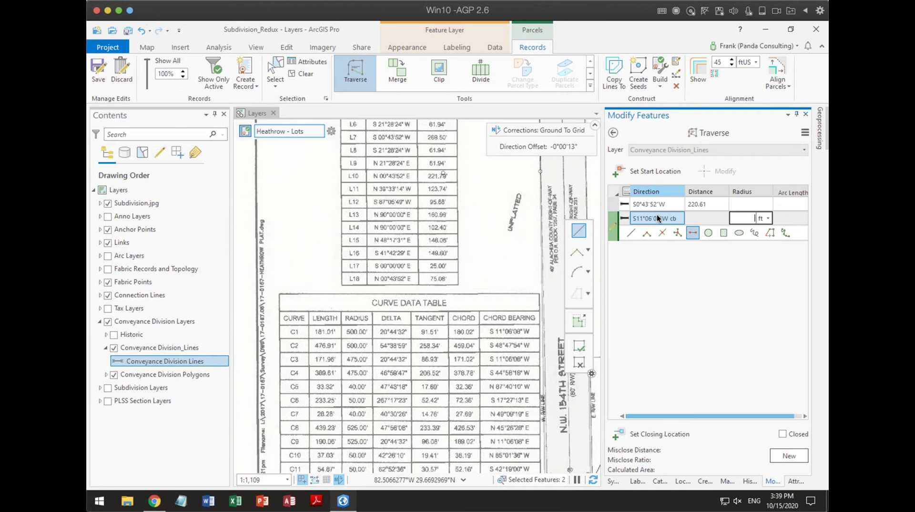
{"action": "type", "text": "500.00"}
{"action": "key", "text": "Tab"}
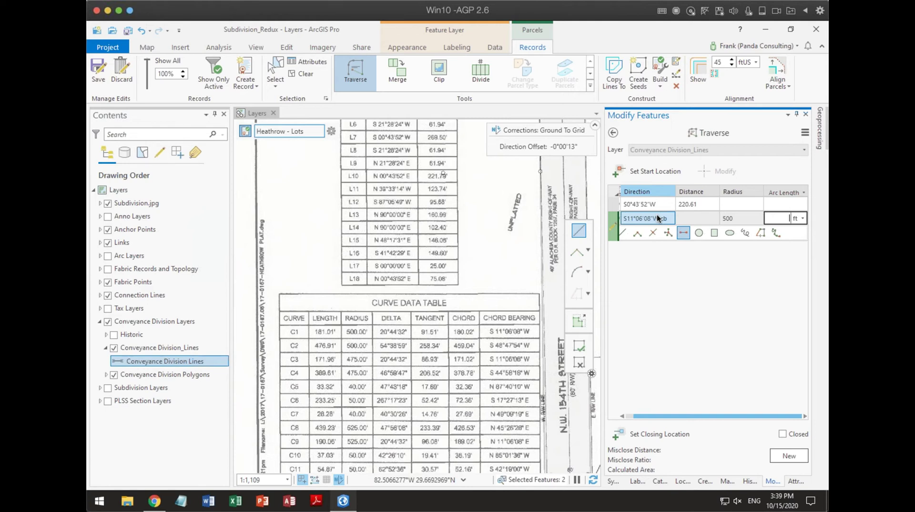
- Switch the curve parameter from arc length to delta angle and complete the C1 course with 20°44'32"
{"action": "left_click", "coordinate": [802, 192]}
{"action": "left_click", "coordinate": [777, 223]}
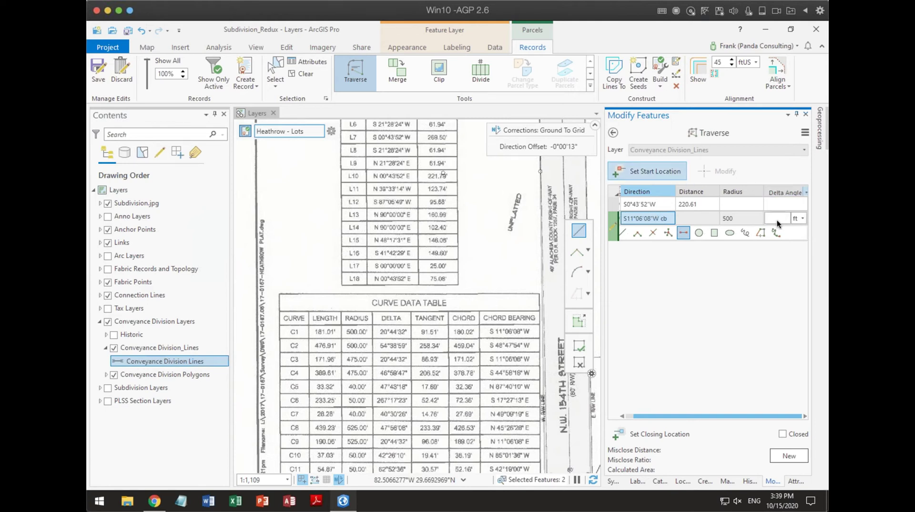
{"action": "left_click", "coordinate": [780, 219]}
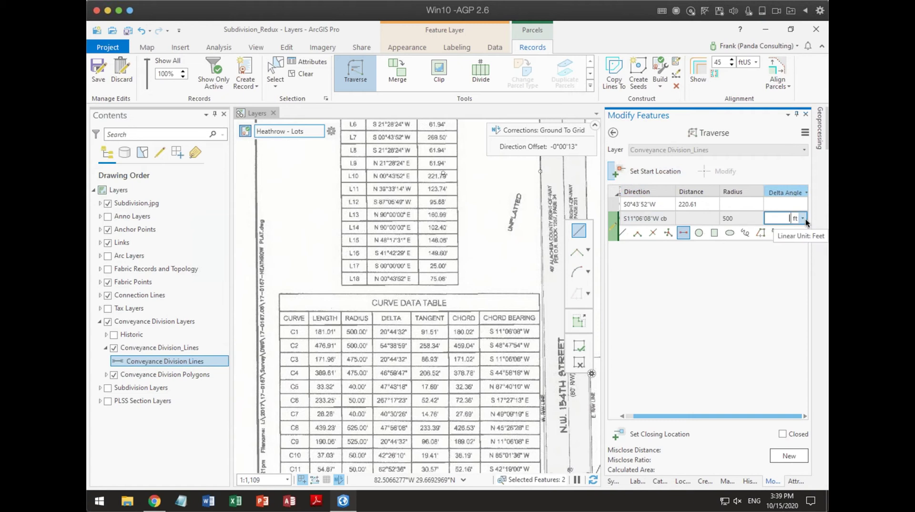
{"action": "type", "text": "20.4432d"}
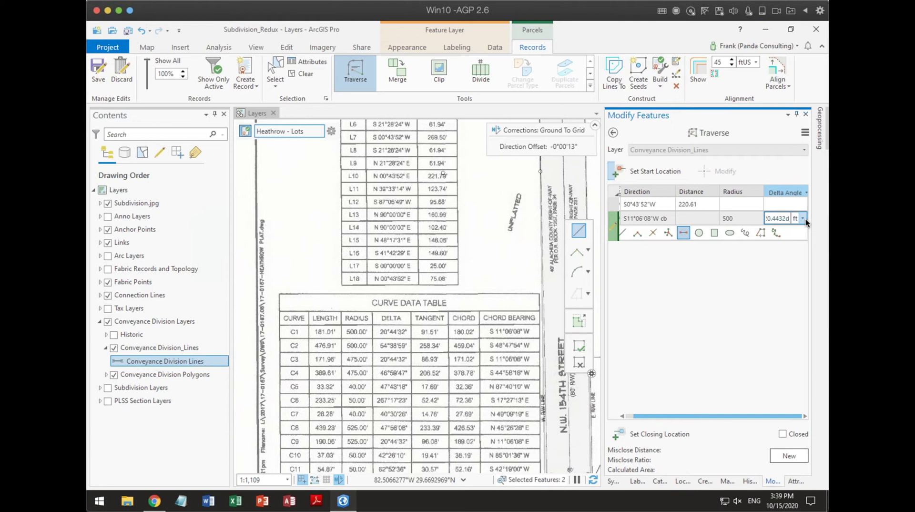
{"action": "key", "text": "Return"}
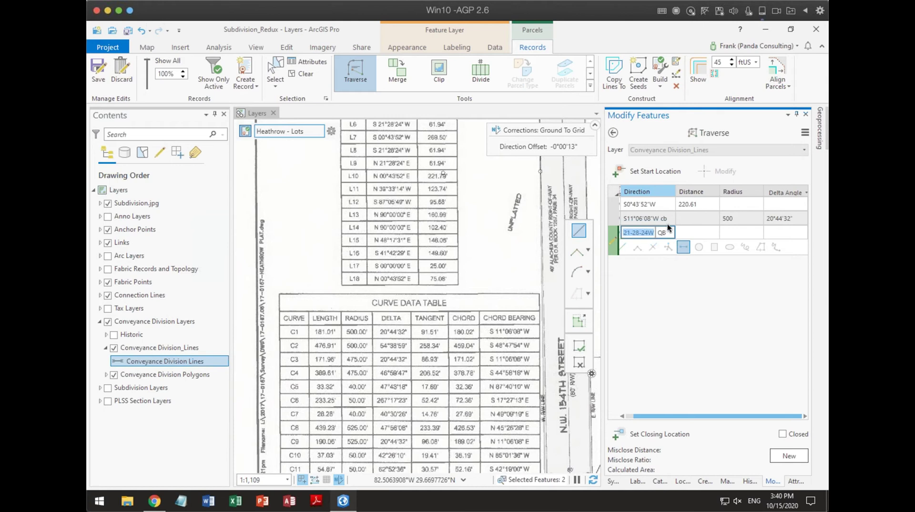
- Add the tangent course L6 after the curve with direction S21°28'24"W and distance 61.94 ft
{"action": "left_click", "coordinate": [685, 232]}
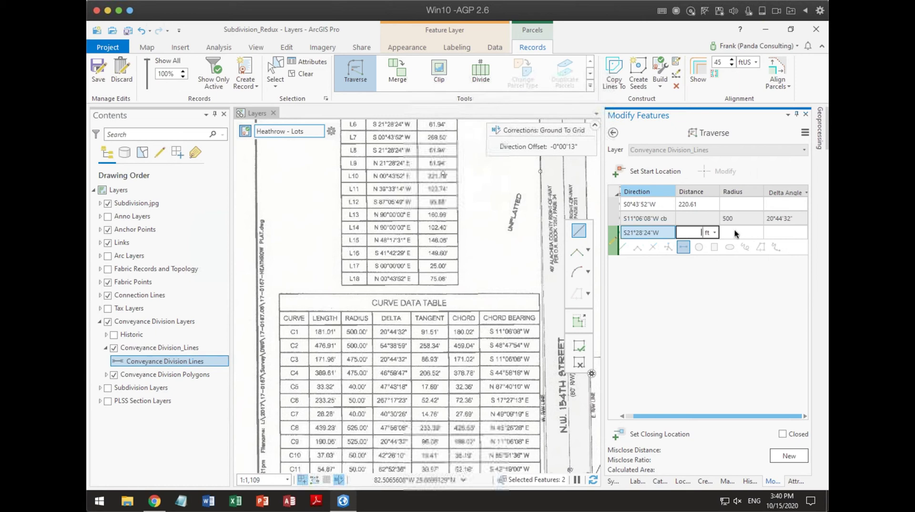
{"action": "left_click", "coordinate": [693, 233]}
{"action": "type", "text": "61"}
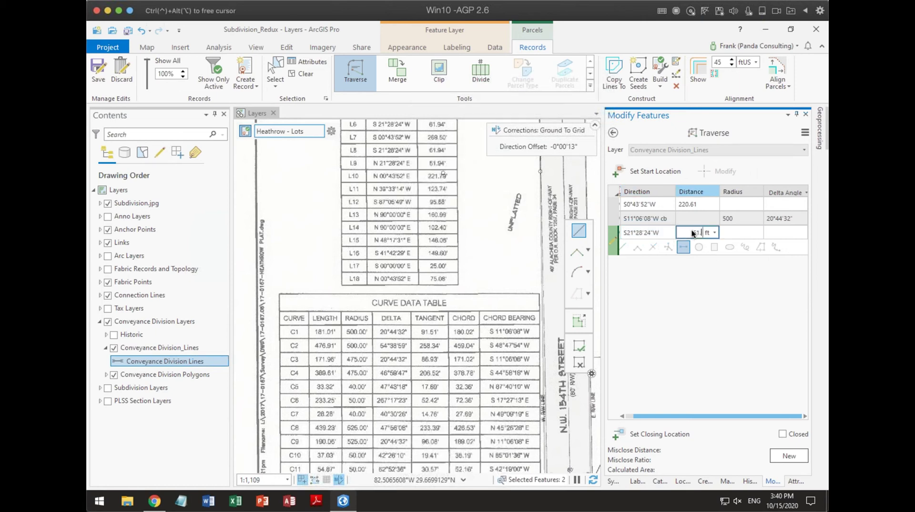
{"action": "type", "text": ".94"}
{"action": "key", "text": "Return"}
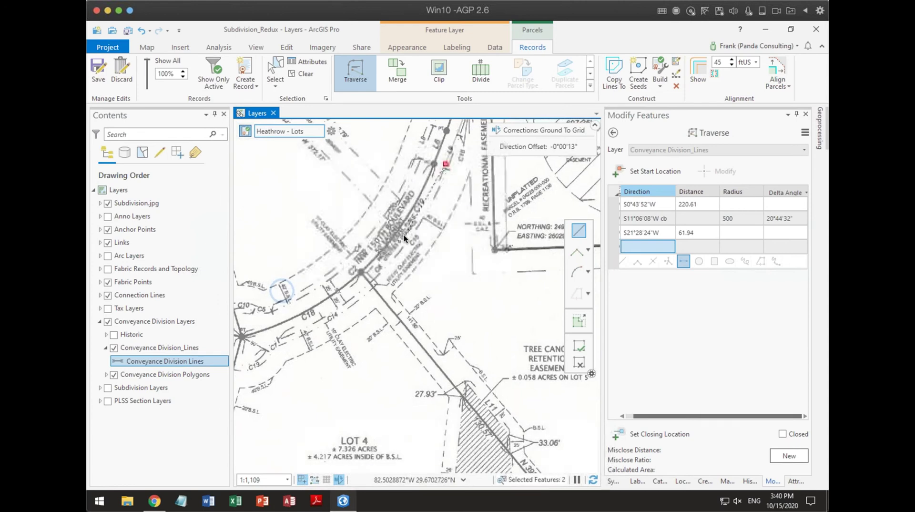
- Enter chord bearing S48°47'54"W from the curve data table as the direction of the next course, curve C2
{"action": "scroll", "coordinate": [404, 235], "scroll_direction": "up", "scroll_amount": 3}
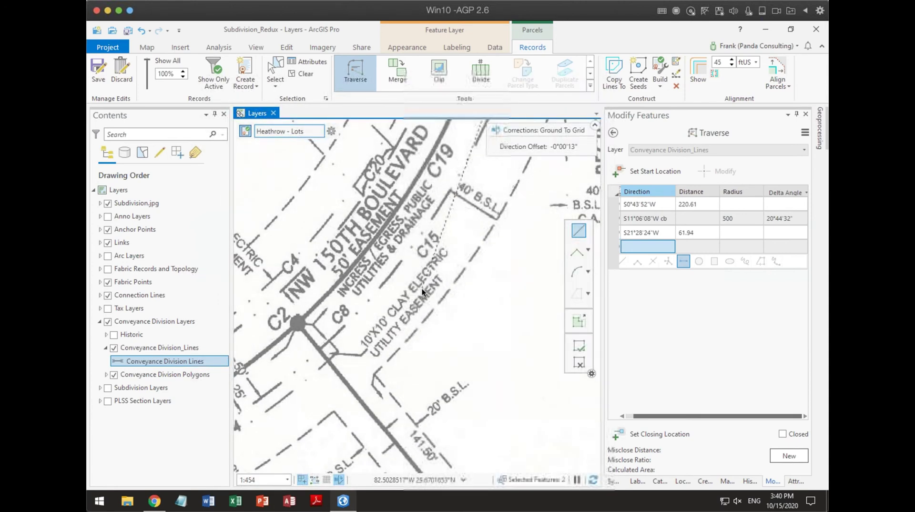
{"action": "scroll", "coordinate": [421, 288], "scroll_direction": "down", "scroll_amount": 2}
{"action": "scroll", "coordinate": [433, 328], "scroll_direction": "down", "scroll_amount": 2}
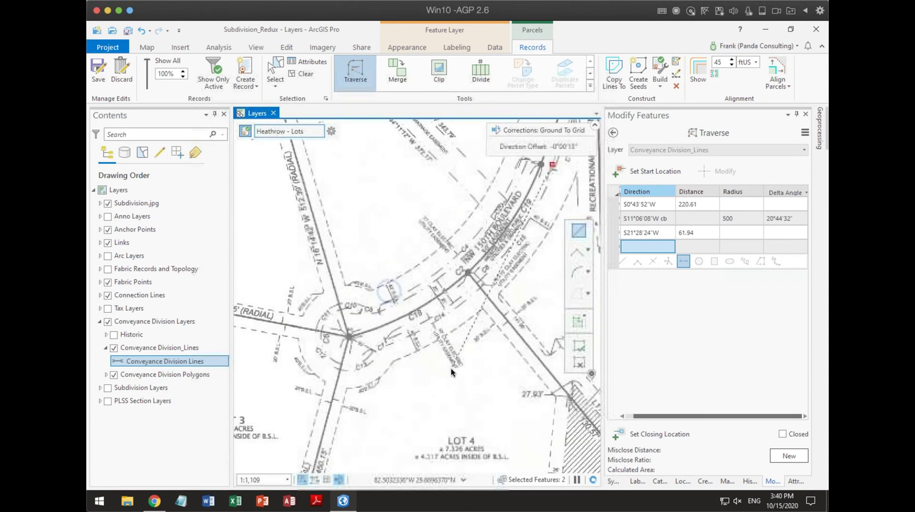
{"action": "scroll", "coordinate": [453, 369], "scroll_direction": "down", "scroll_amount": 2}
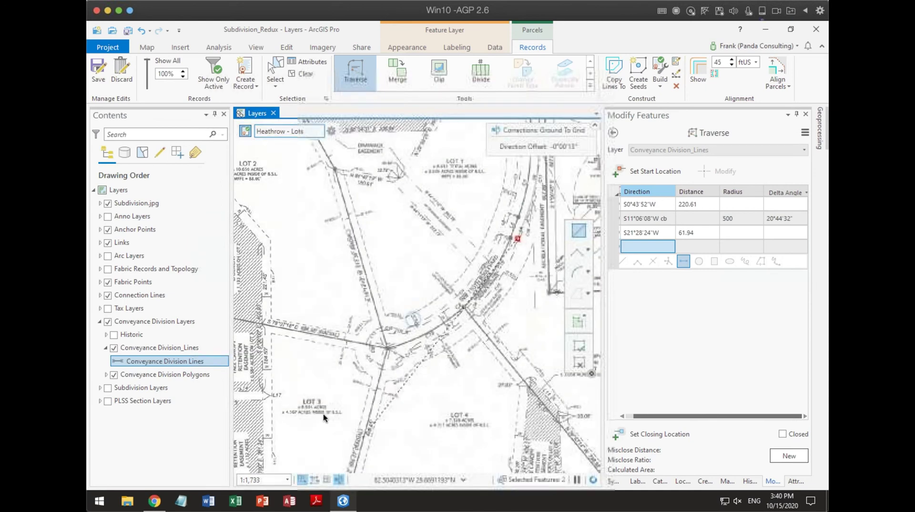
{"action": "scroll", "coordinate": [525, 305], "scroll_direction": "down", "scroll_amount": 2}
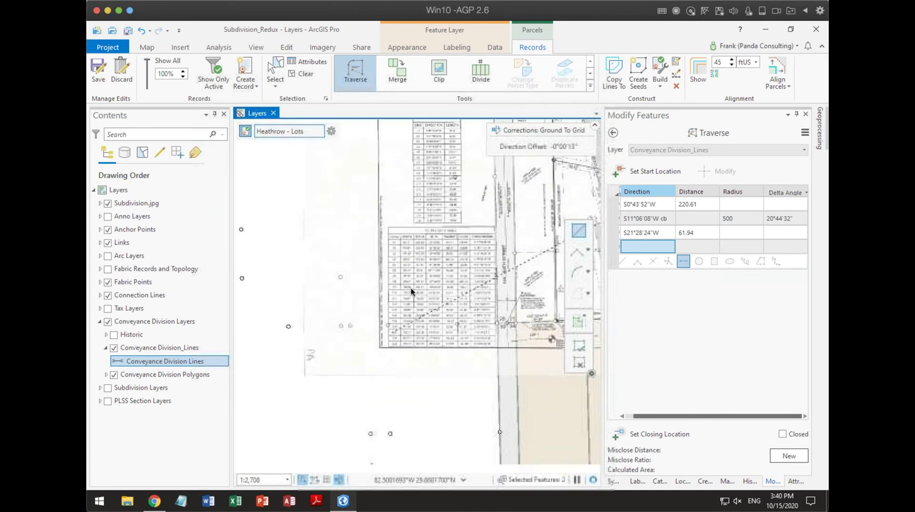
{"action": "scroll", "coordinate": [432, 238], "scroll_direction": "up", "scroll_amount": 3}
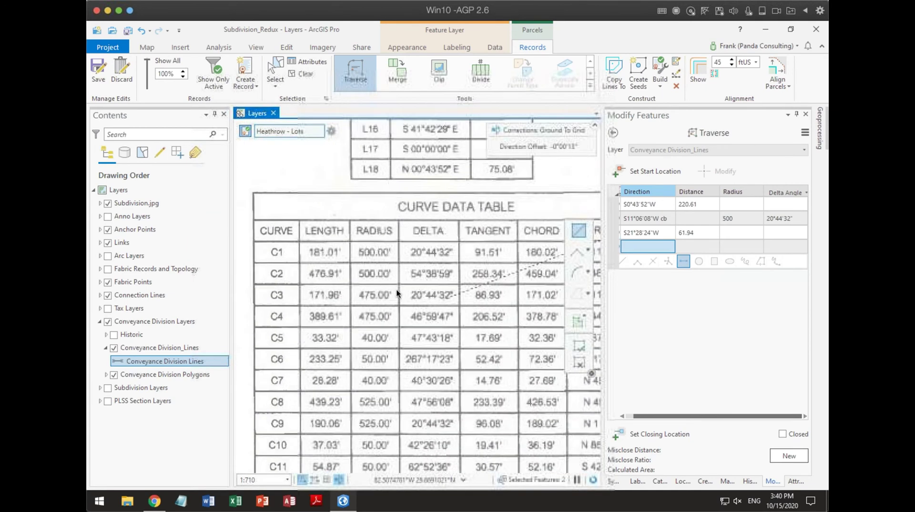
{"action": "scroll", "coordinate": [439, 293], "scroll_direction": "down", "scroll_amount": 2}
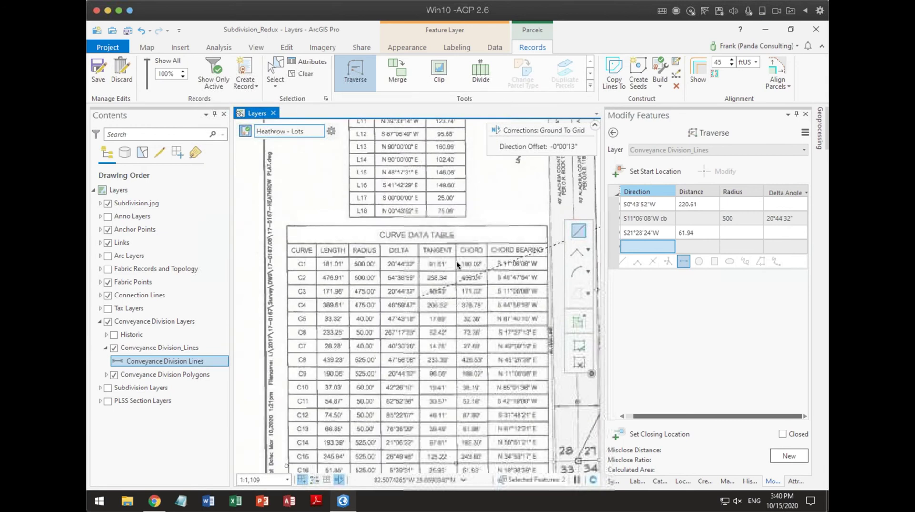
{"action": "left_click", "coordinate": [643, 248]}
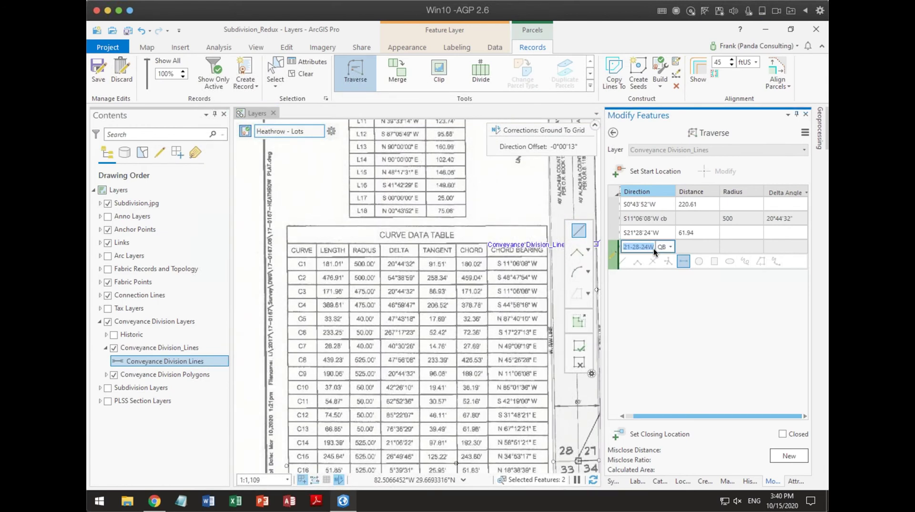
{"action": "type", "text": "48.4754"}
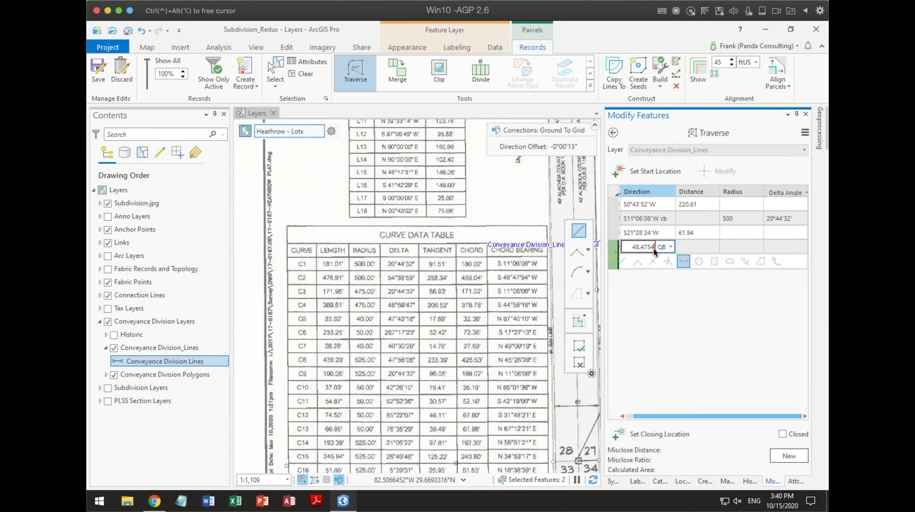
{"action": "type", "text": "-3cb"}
{"action": "key", "text": "Tab"}
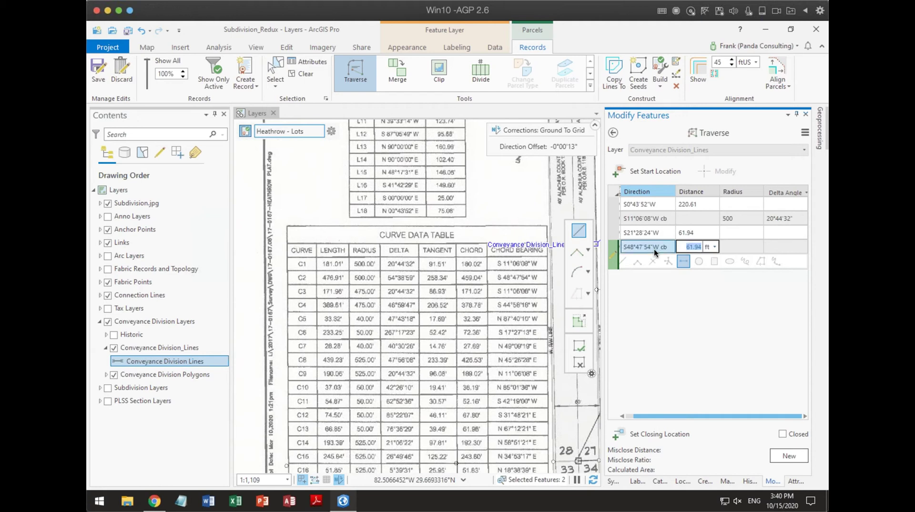
- Clear the distance of the C2 curve course and complete it with a 500 ft radius and a 54°38'59" delta angle
{"action": "key", "text": "BackSpace"}
{"action": "key", "text": "Tab"}
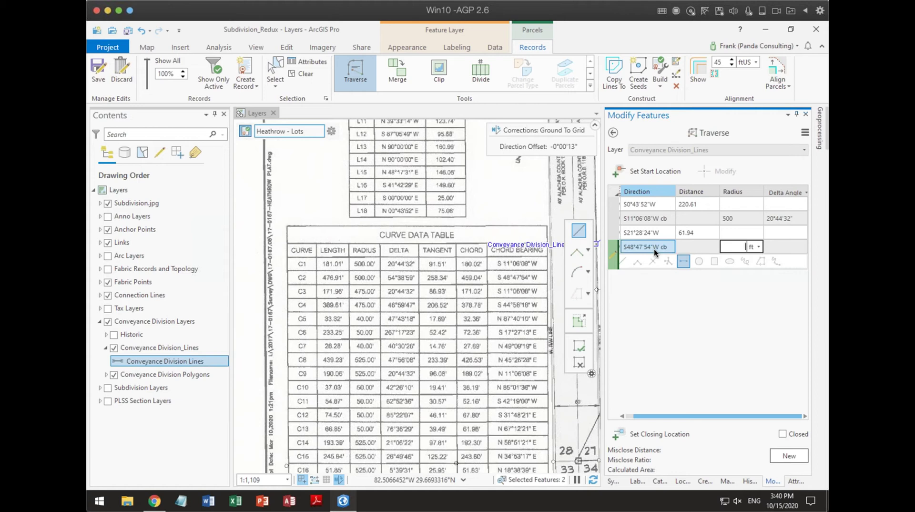
{"action": "type", "text": "500"}
{"action": "key", "text": "Tab"}
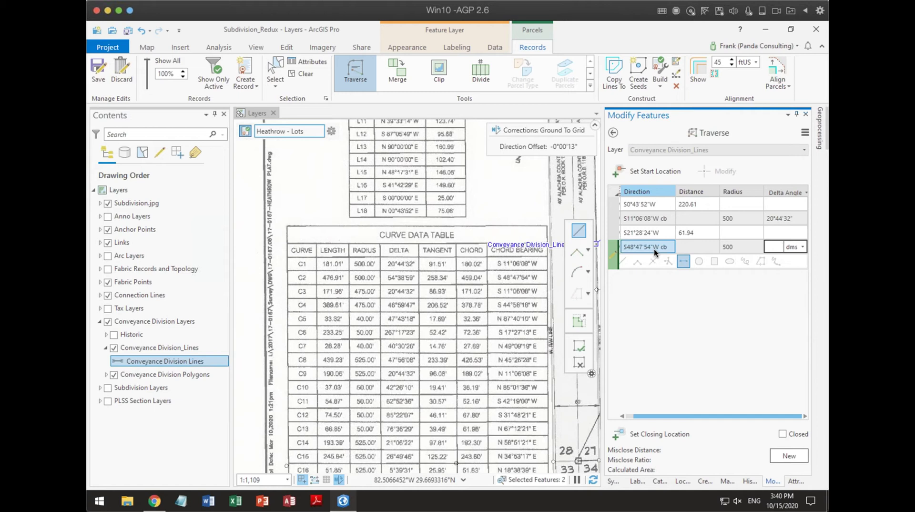
{"action": "type", "text": "54.38"}
{"action": "type", "text": "59"}
{"action": "type", "text": "d"}
{"action": "key", "text": "Return"}
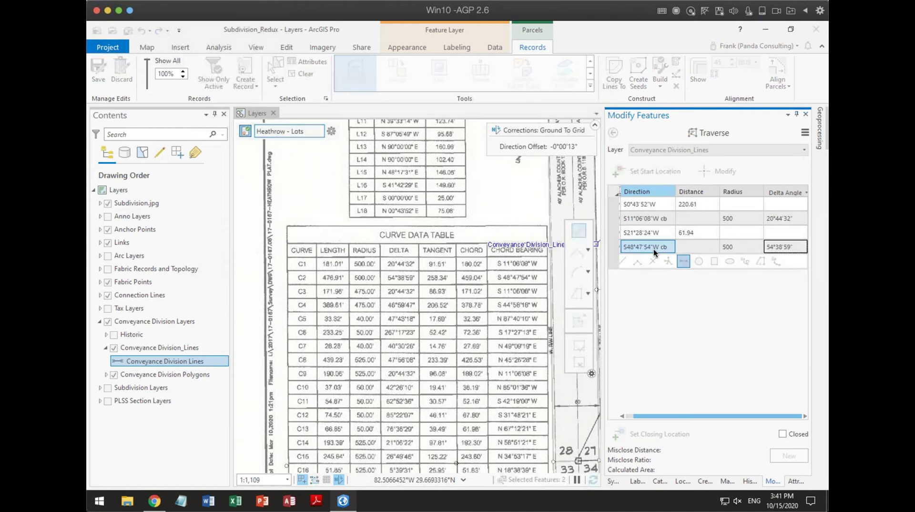
- Add the radial course between Lots 2 and 3 from the cul-de-sac center to the west boundary, direction N79°07'18"W and distance 696.55 ft
{"action": "scroll", "coordinate": [487, 300], "scroll_direction": "down", "scroll_amount": 3}
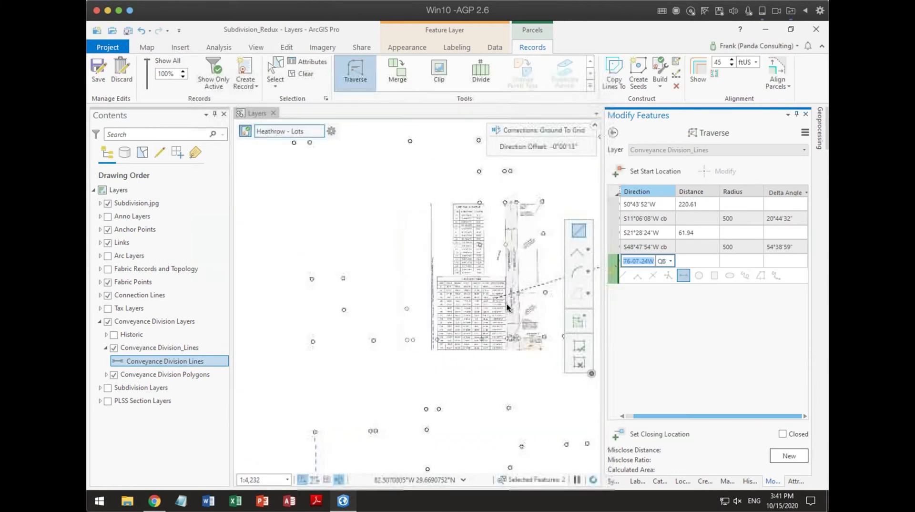
{"action": "scroll", "coordinate": [310, 307], "scroll_direction": "up", "scroll_amount": 3}
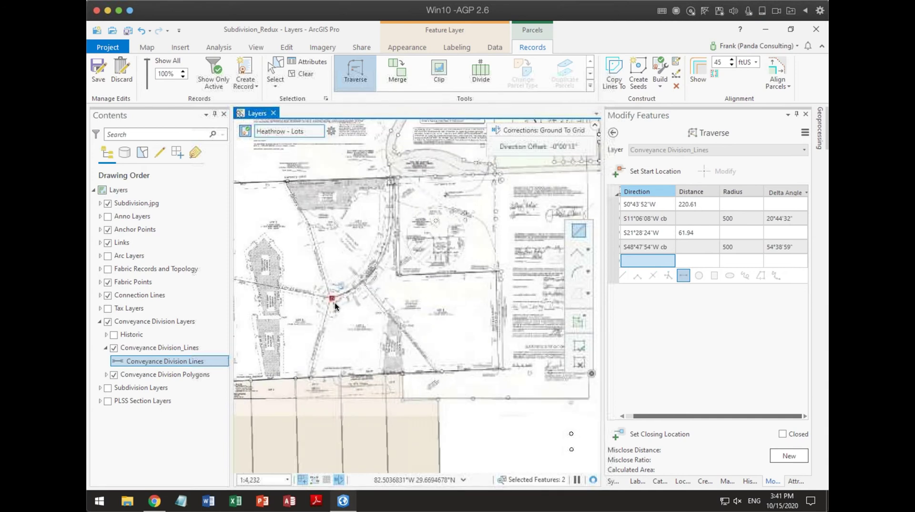
{"action": "scroll", "coordinate": [327, 301], "scroll_direction": "down", "scroll_amount": 3}
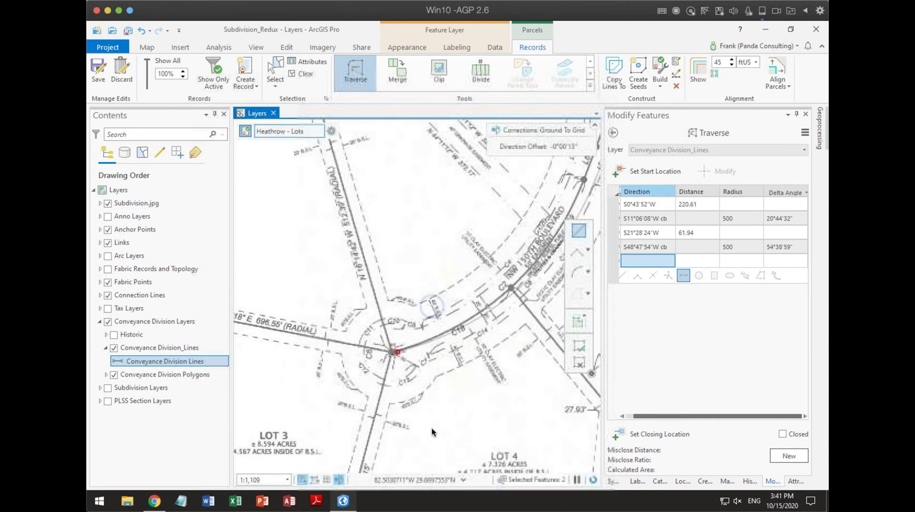
{"action": "scroll", "coordinate": [287, 256], "scroll_direction": "up", "scroll_amount": 3}
{"action": "left_click_drag", "start_coordinate": [370, 348], "coordinate": [494, 239]}
{"action": "scroll", "coordinate": [404, 285], "scroll_direction": "down", "scroll_amount": 3}
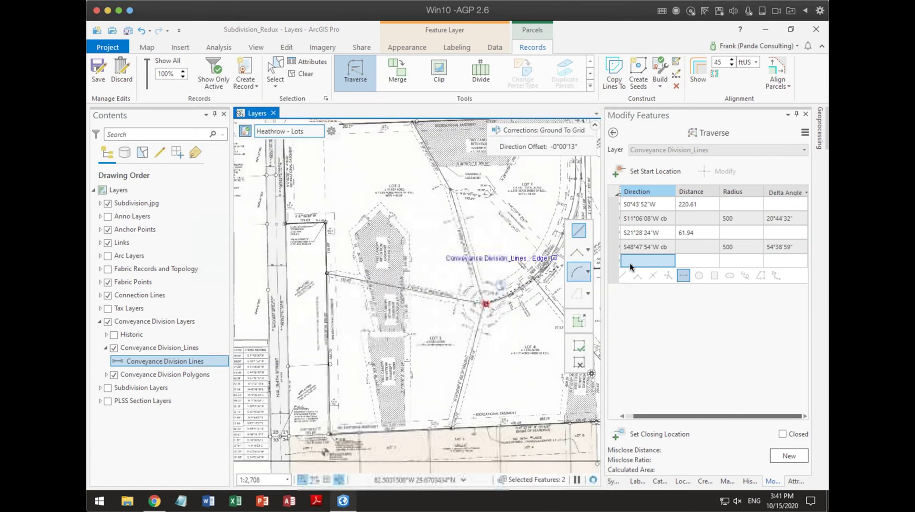
{"action": "left_click", "coordinate": [659, 262]}
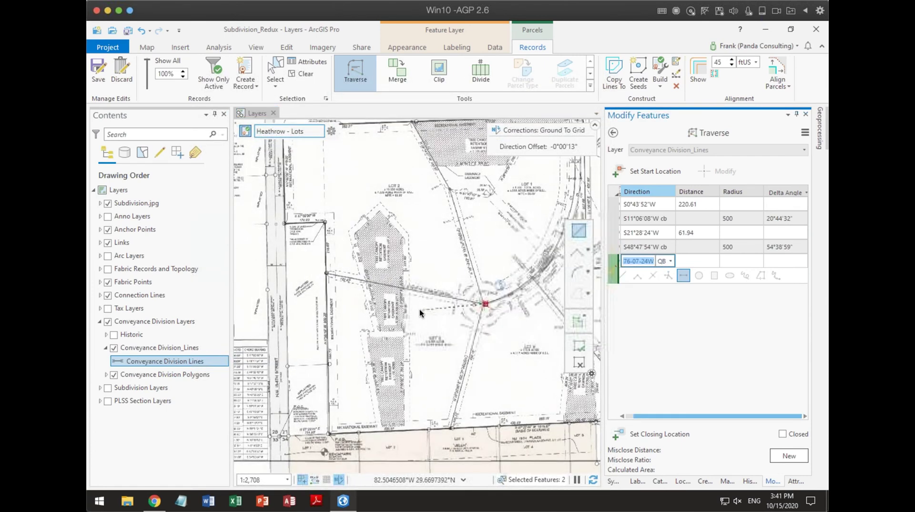
{"action": "scroll", "coordinate": [419, 309], "scroll_direction": "up", "scroll_amount": 3}
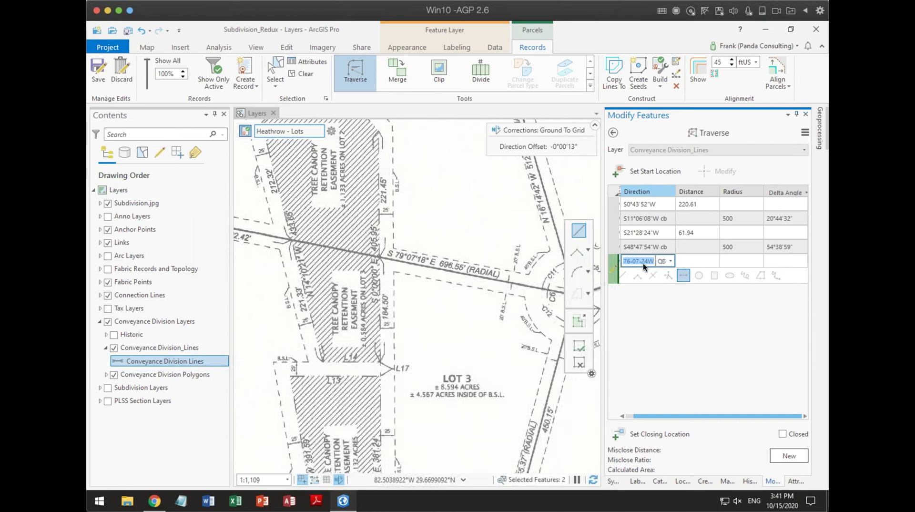
{"action": "type", "text": "79"}
{"action": "type", "text": "4"}
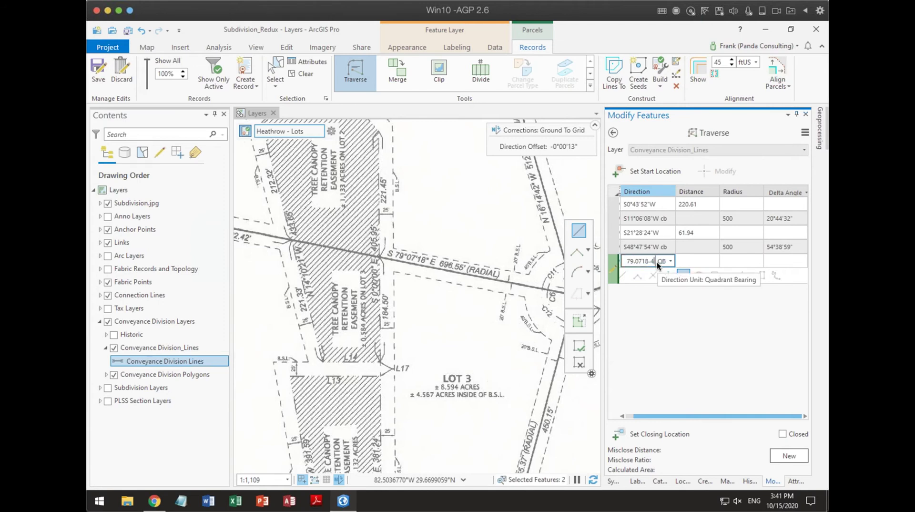
{"action": "key", "text": "Tab"}
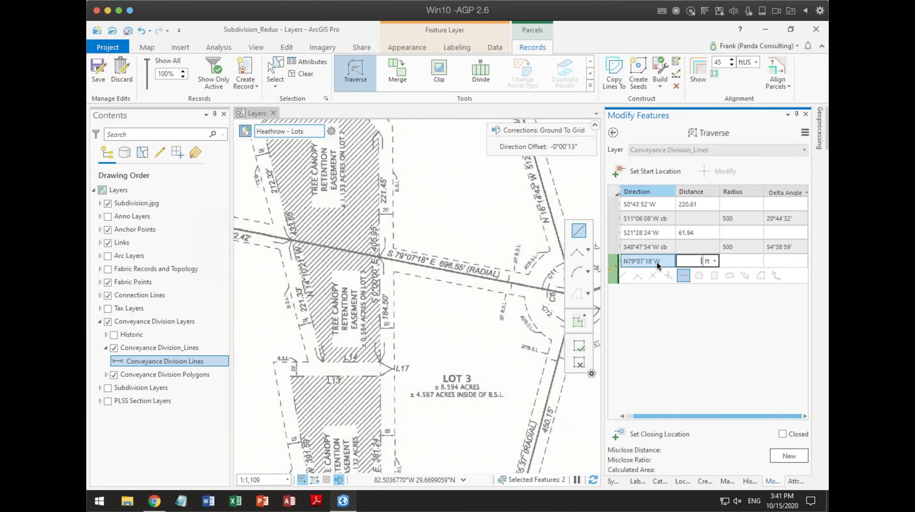
{"action": "type", "text": "696.55"}
{"action": "key", "text": "Return"}
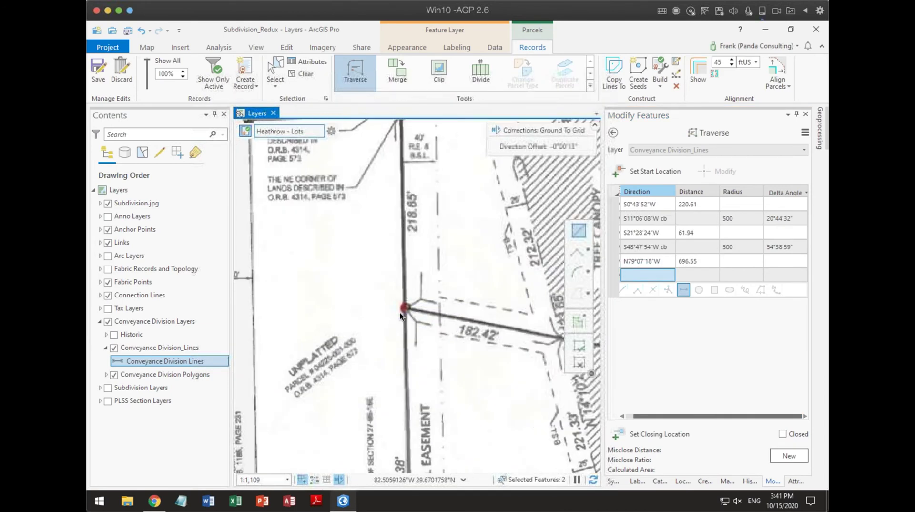
- Select the west boundary line and the last traverse course in turn to examine how closely the course's end meets the boundary point
{"action": "scroll", "coordinate": [400, 315], "scroll_direction": "up", "scroll_amount": 10}
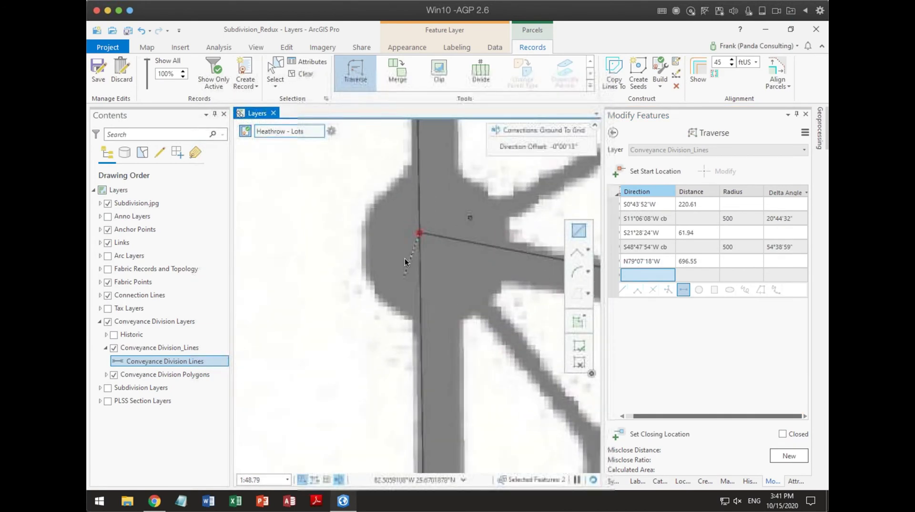
{"action": "scroll", "coordinate": [410, 255], "scroll_direction": "up", "scroll_amount": 4}
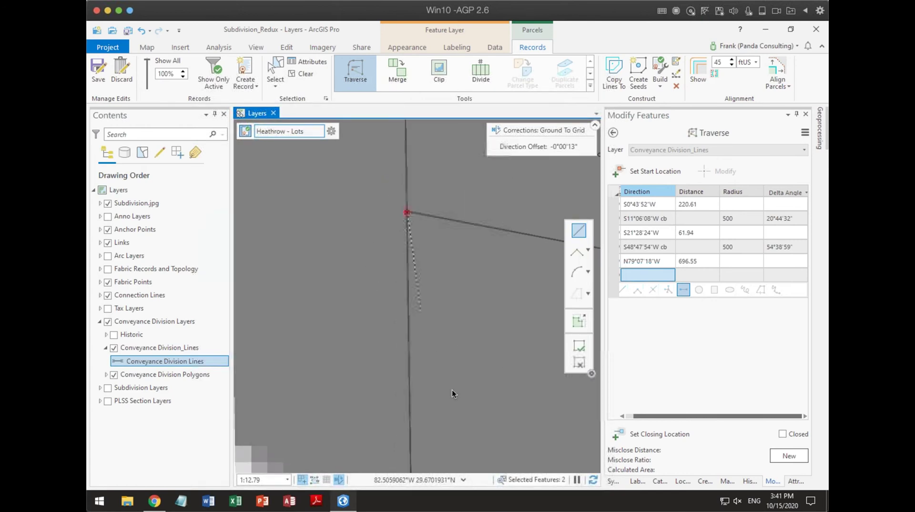
{"action": "left_click", "coordinate": [276, 68]}
{"action": "left_click", "coordinate": [433, 221]}
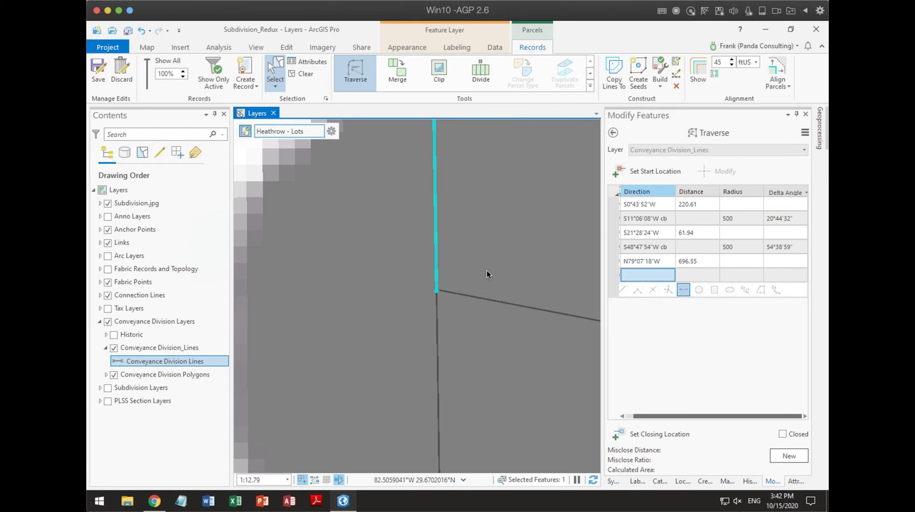
{"action": "left_click", "coordinate": [460, 299]}
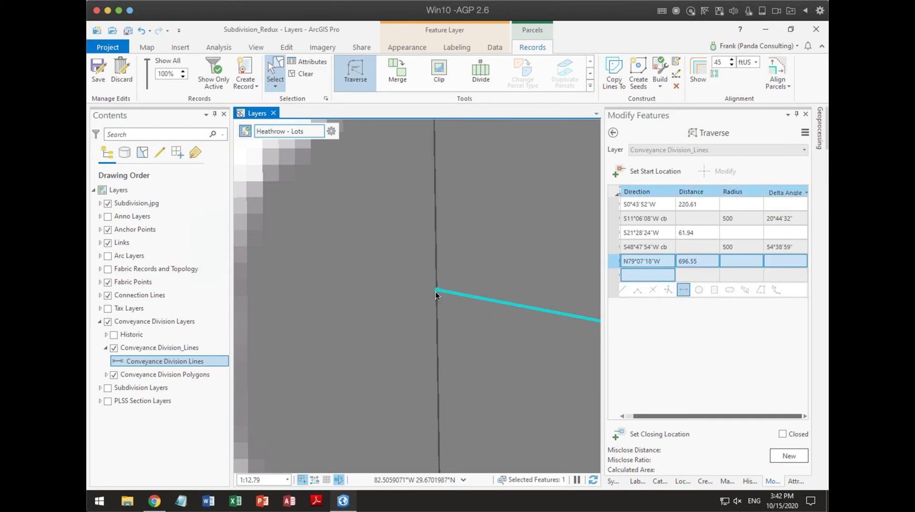
{"action": "scroll", "coordinate": [437, 294], "scroll_direction": "up", "scroll_amount": 5}
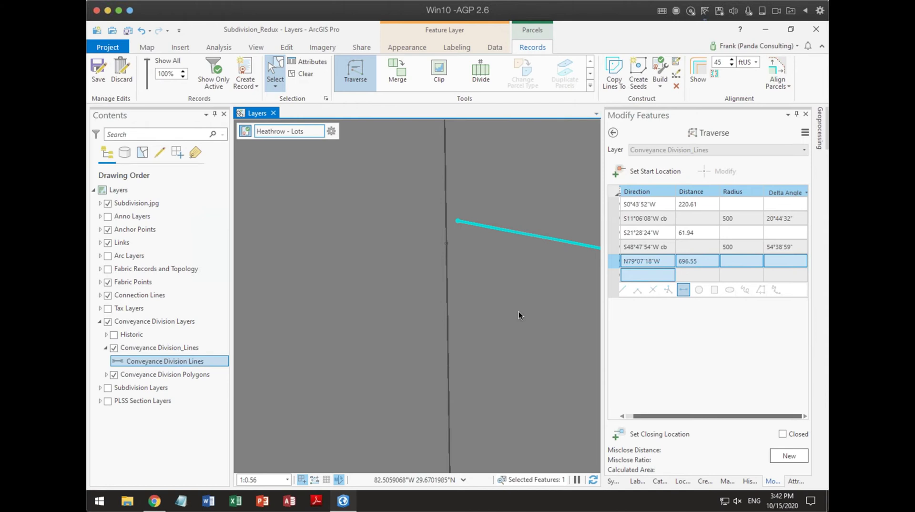
- Set the traverse's closing location on the existing west boundary point beside the end of the 696.55 ft course
{"action": "left_click", "coordinate": [625, 434]}
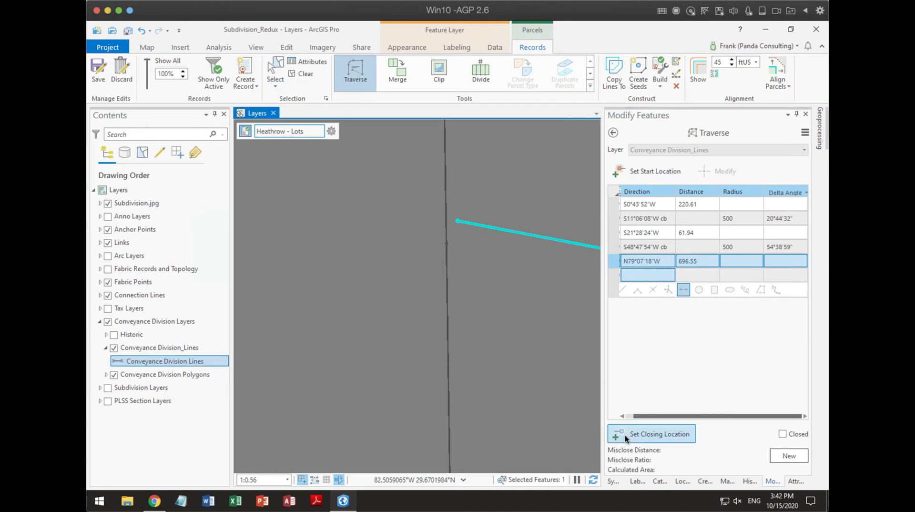
{"action": "left_click", "coordinate": [447, 244]}
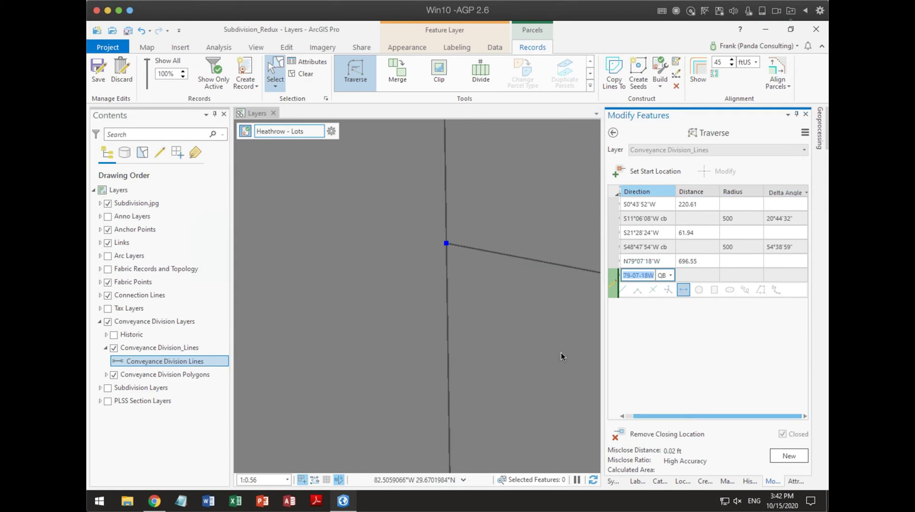
{"action": "scroll", "coordinate": [548, 371], "scroll_direction": "down", "scroll_amount": 3}
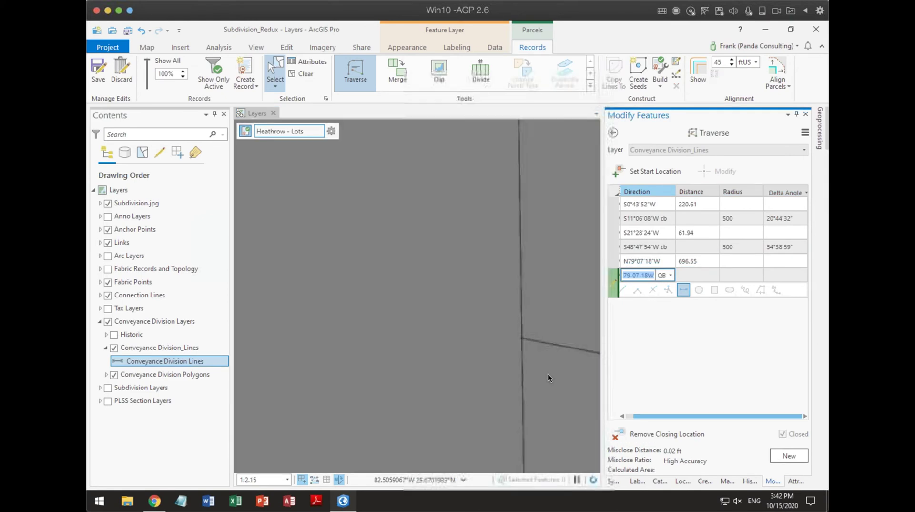
{"action": "scroll", "coordinate": [547, 374], "scroll_direction": "down", "scroll_amount": 5}
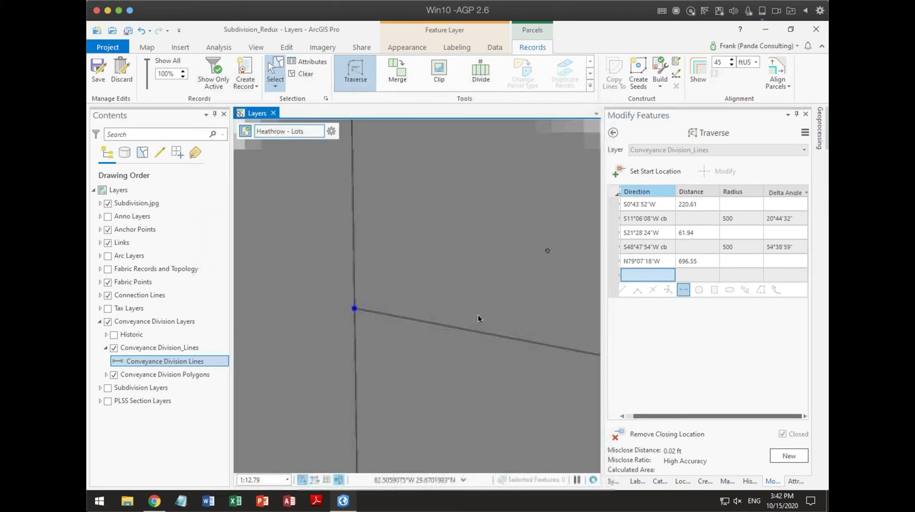
{"action": "scroll", "coordinate": [482, 317], "scroll_direction": "down", "scroll_amount": 3}
{"action": "scroll", "coordinate": [525, 367], "scroll_direction": "up", "scroll_amount": 10}
{"action": "scroll", "coordinate": [478, 307], "scroll_direction": "down", "scroll_amount": 5}
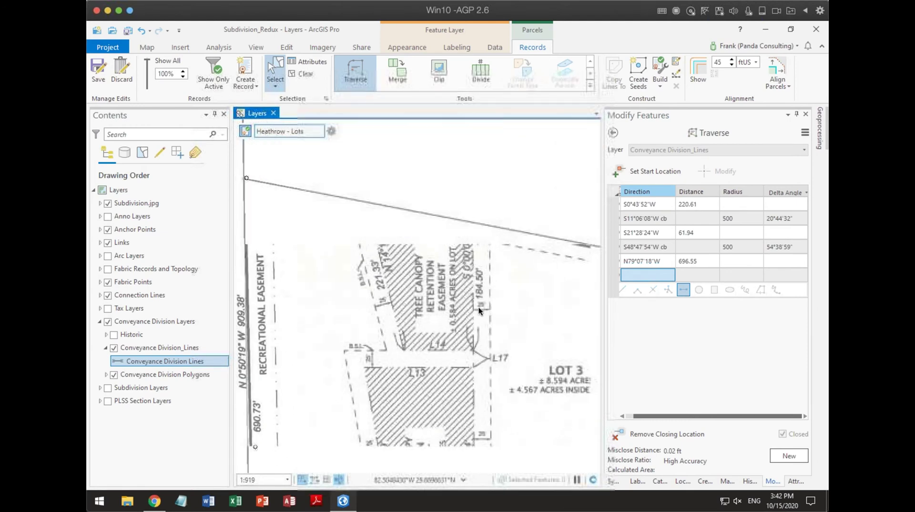
{"action": "scroll", "coordinate": [536, 325], "scroll_direction": "down", "scroll_amount": 3}
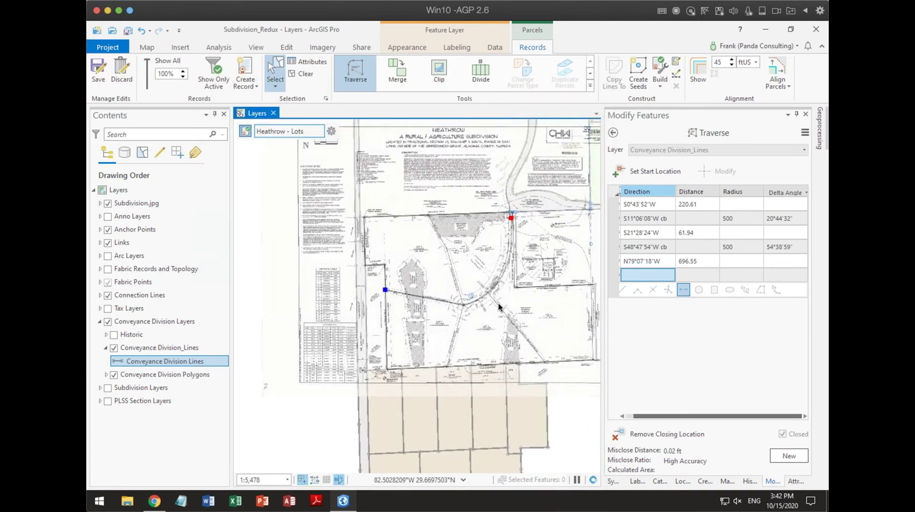
- Start a new traverse from the endpoint of the existing Conveyance Division lines at the cul-de-sac center
{"action": "scroll", "coordinate": [490, 306], "scroll_direction": "up", "scroll_amount": 3}
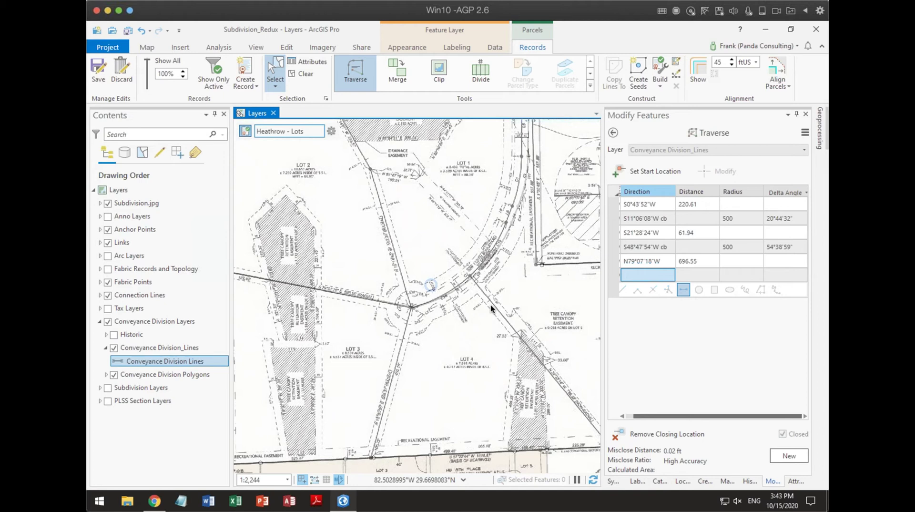
{"action": "scroll", "coordinate": [431, 381], "scroll_direction": "up", "scroll_amount": 2}
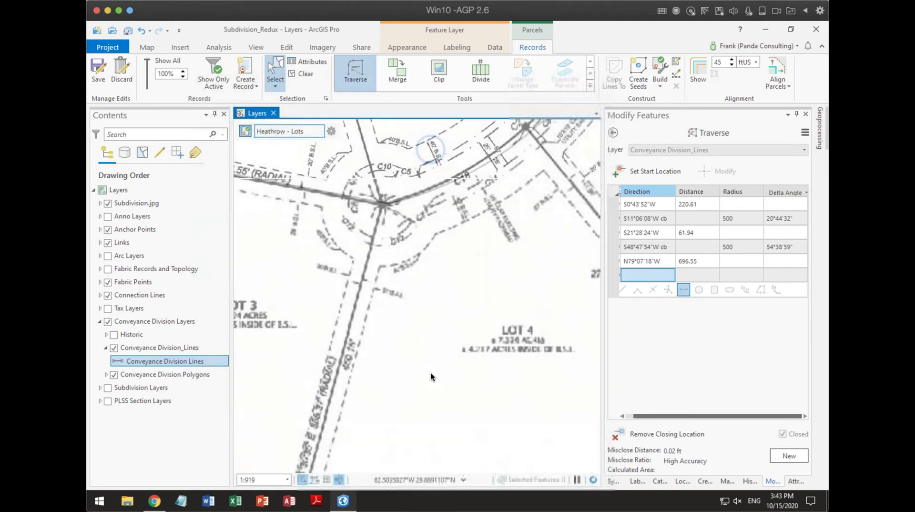
{"action": "scroll", "coordinate": [445, 288], "scroll_direction": "up", "scroll_amount": 2}
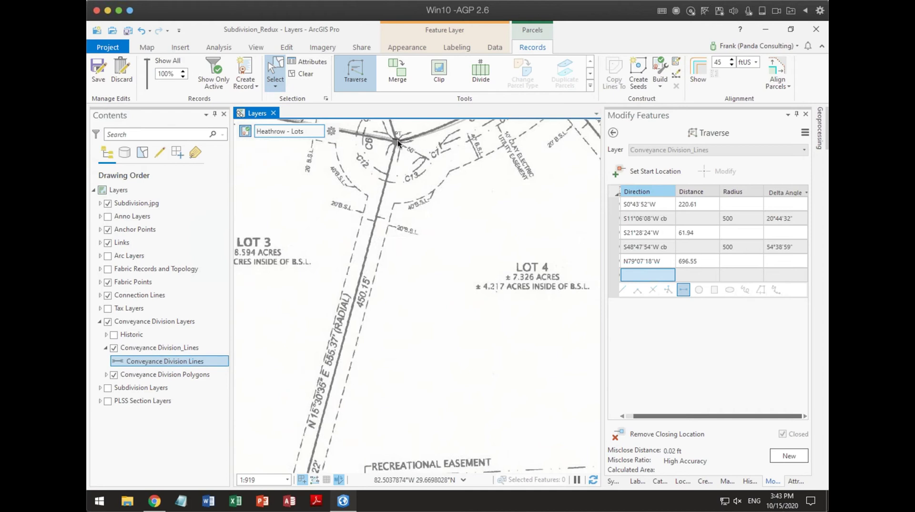
{"action": "left_click", "coordinate": [794, 457]}
{"action": "left_click", "coordinate": [642, 173]}
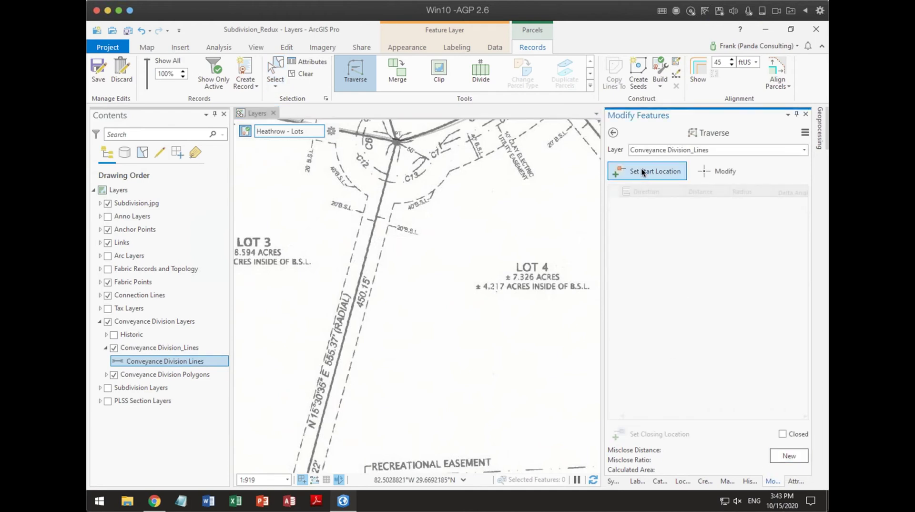
{"action": "scroll", "coordinate": [397, 146], "scroll_direction": "up", "scroll_amount": 5}
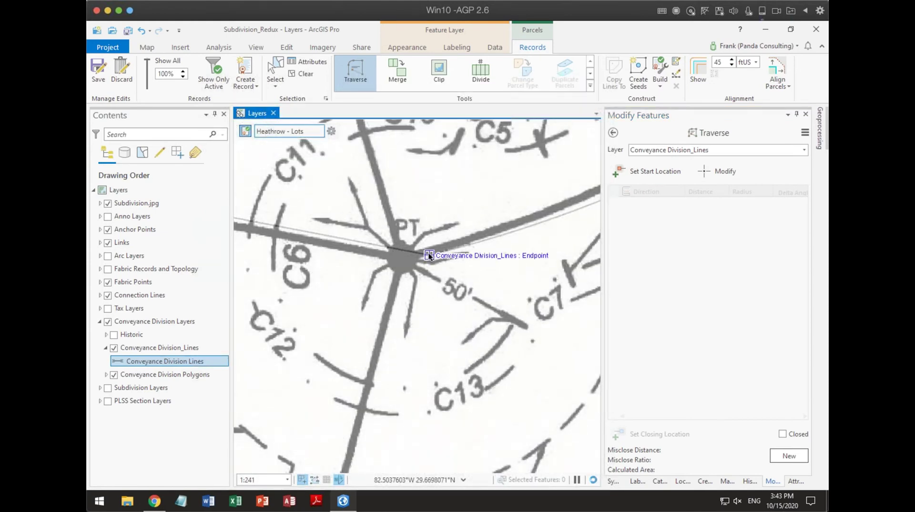
{"action": "left_click", "coordinate": [428, 253]}
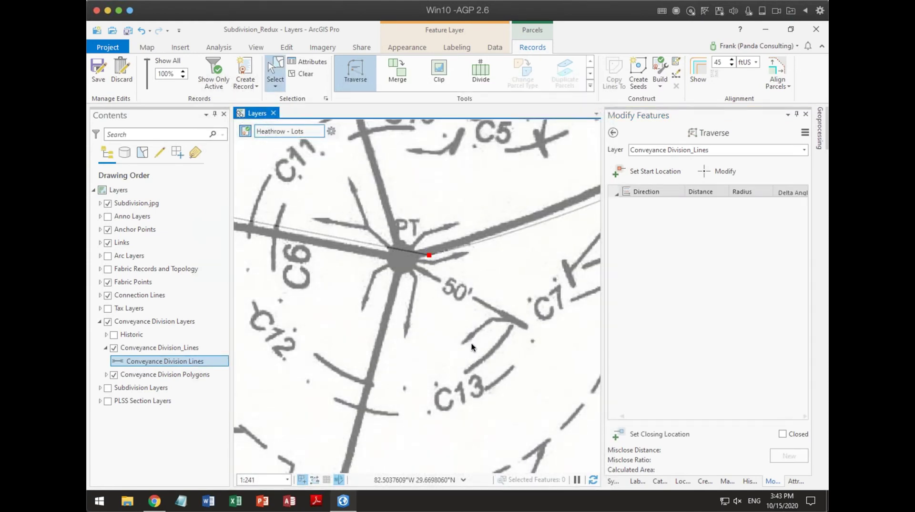
- Set the first course's direction to S15°30'36"W, following the radial line between Lots 3 and 4
{"action": "scroll", "coordinate": [473, 342], "scroll_direction": "down", "scroll_amount": 2}
{"action": "scroll", "coordinate": [439, 418], "scroll_direction": "down", "scroll_amount": 3}
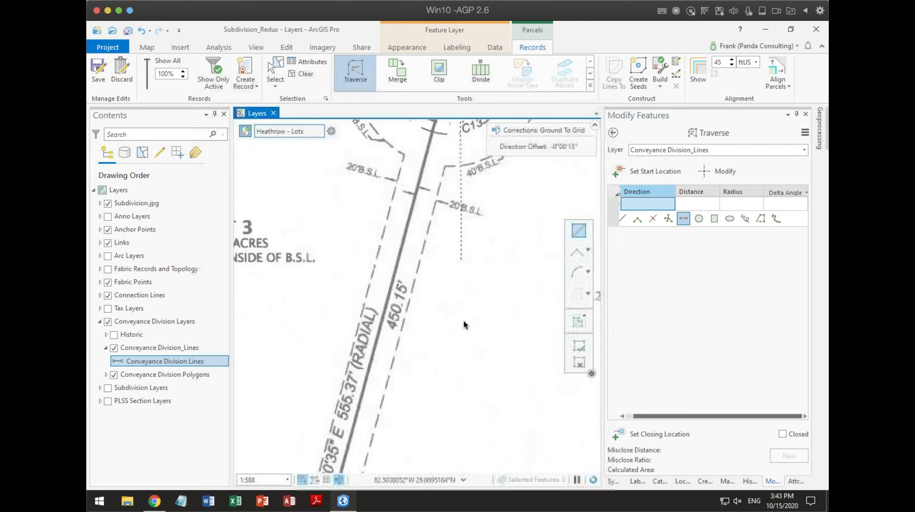
{"action": "scroll", "coordinate": [462, 324], "scroll_direction": "up", "scroll_amount": 1}
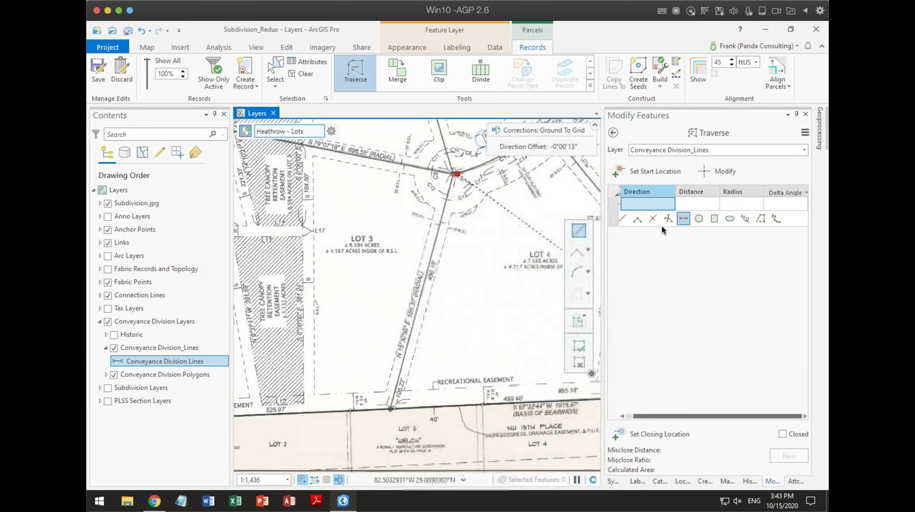
{"action": "left_click", "coordinate": [645, 218]}
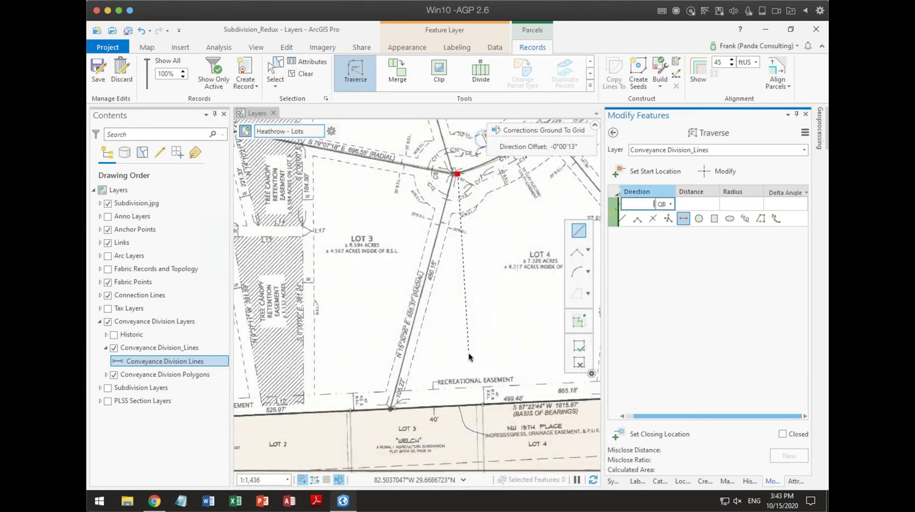
{"action": "type", "text": "15.3036-"}
{"action": "type", "text": "3"}
{"action": "key", "text": "Tab"}
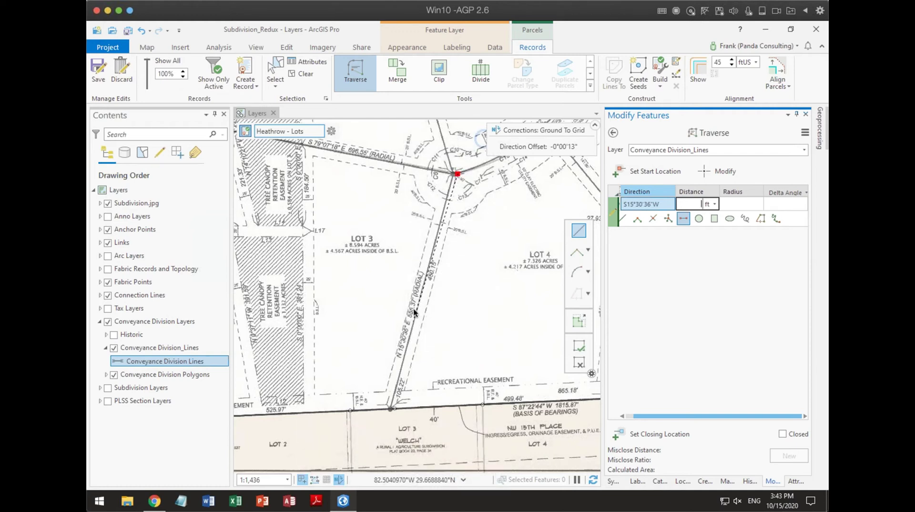
- Complete the radial course between Lots 3 and 4 down to the south boundary with a distance of 555.37 ft
{"action": "scroll", "coordinate": [411, 317], "scroll_direction": "up", "scroll_amount": 3}
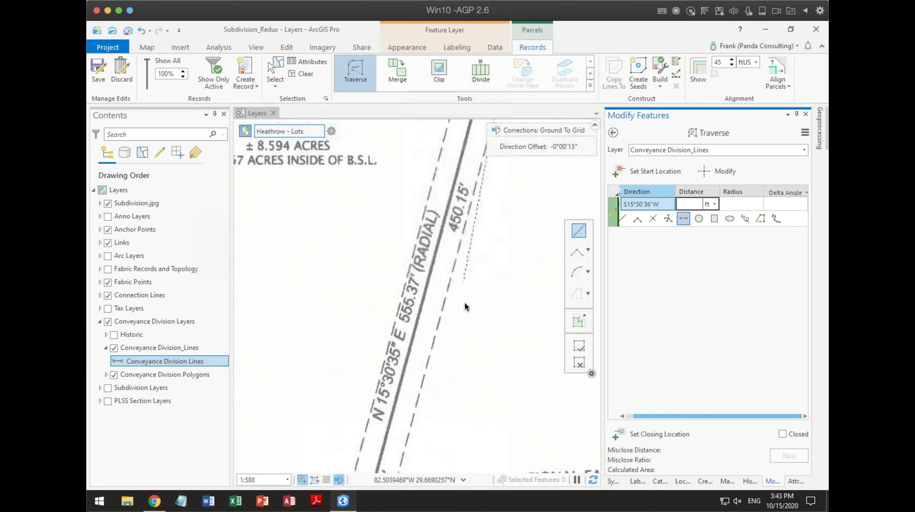
{"action": "scroll", "coordinate": [465, 305], "scroll_direction": "down", "scroll_amount": 4}
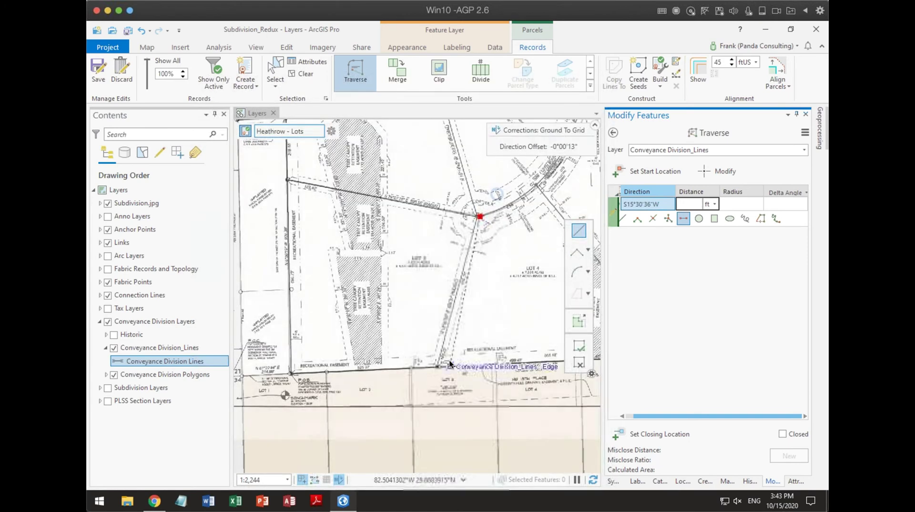
{"action": "scroll", "coordinate": [448, 363], "scroll_direction": "up", "scroll_amount": 1}
{"action": "scroll", "coordinate": [438, 329], "scroll_direction": "down", "scroll_amount": 1}
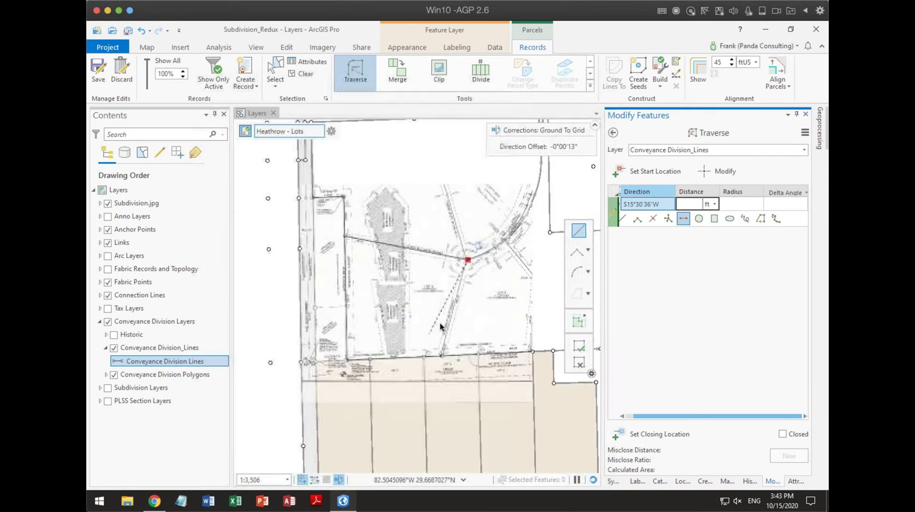
{"action": "scroll", "coordinate": [436, 329], "scroll_direction": "up", "scroll_amount": 2}
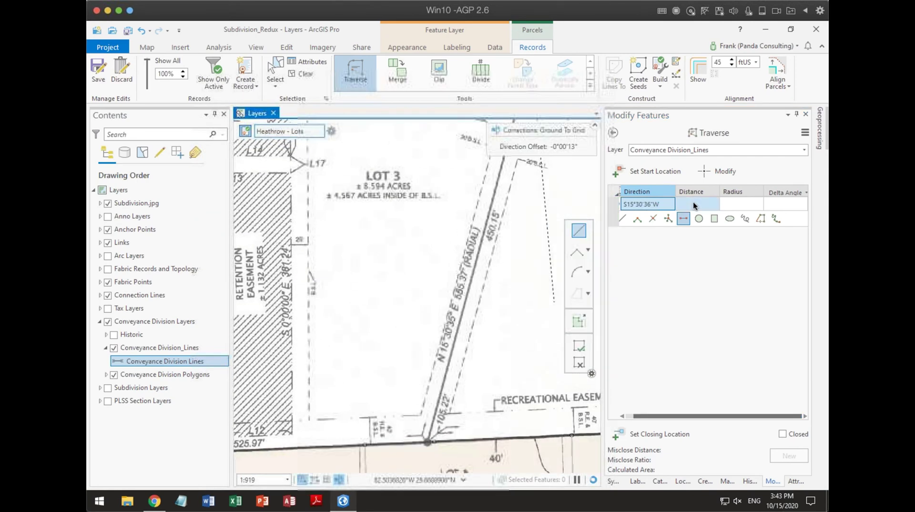
{"action": "left_click", "coordinate": [697, 204]}
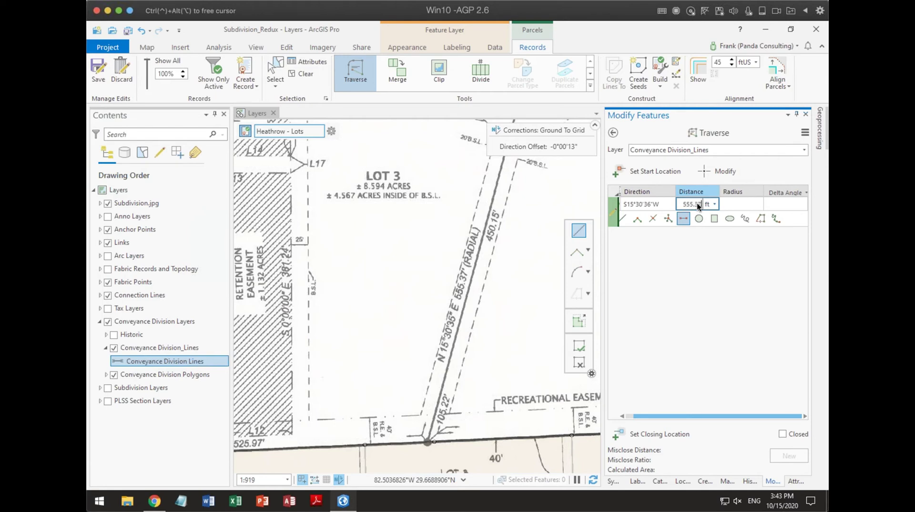
{"action": "type", "text": "555.37"}
{"action": "key", "text": "Return"}
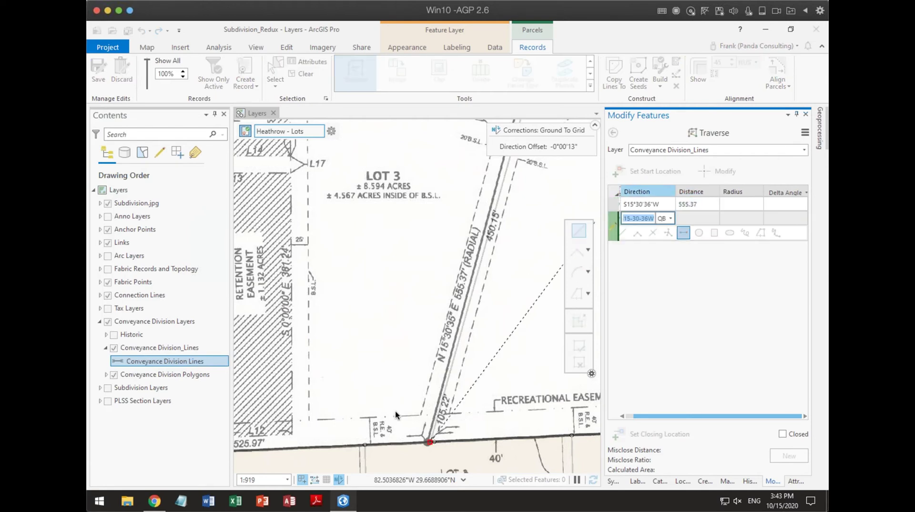
- Set the traverse's closing location on the south boundary at the end of the 555.37 ft course
{"action": "scroll", "coordinate": [438, 451], "scroll_direction": "up", "scroll_amount": 5}
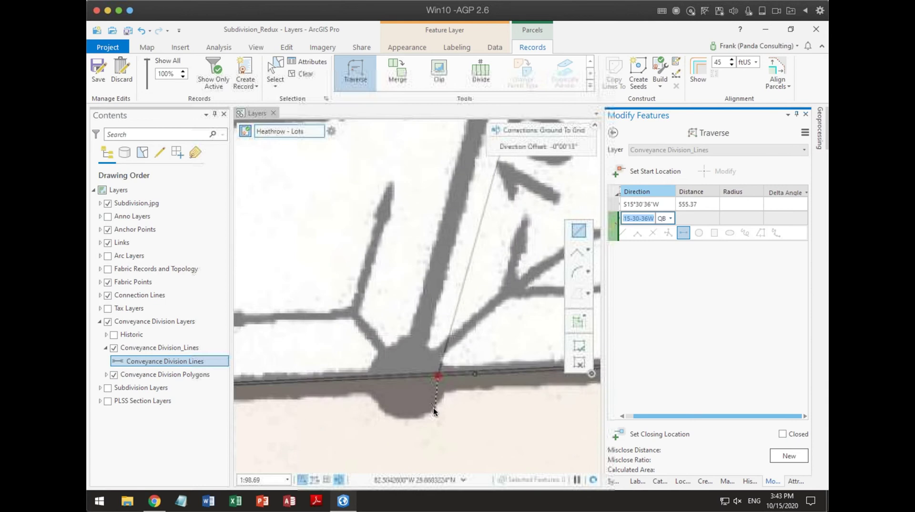
{"action": "scroll", "coordinate": [453, 270], "scroll_direction": "up", "scroll_amount": 8}
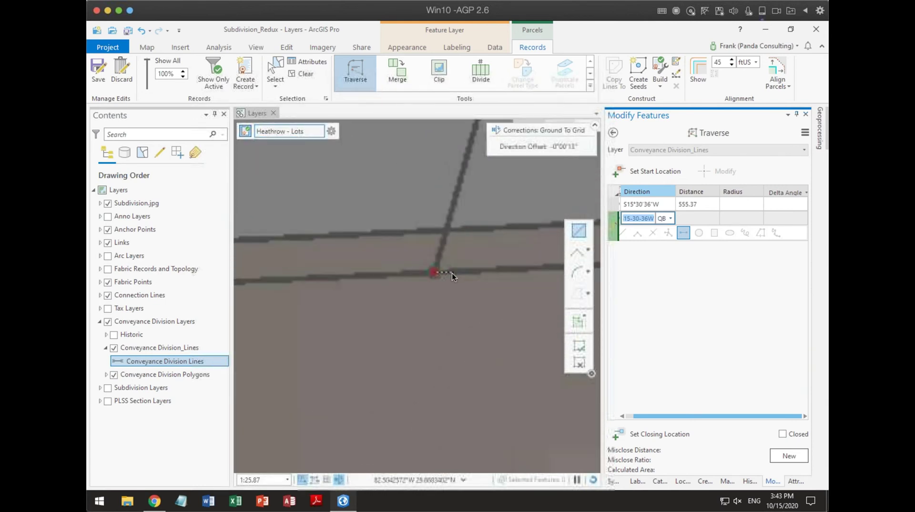
{"action": "scroll", "coordinate": [425, 280], "scroll_direction": "up", "scroll_amount": 5}
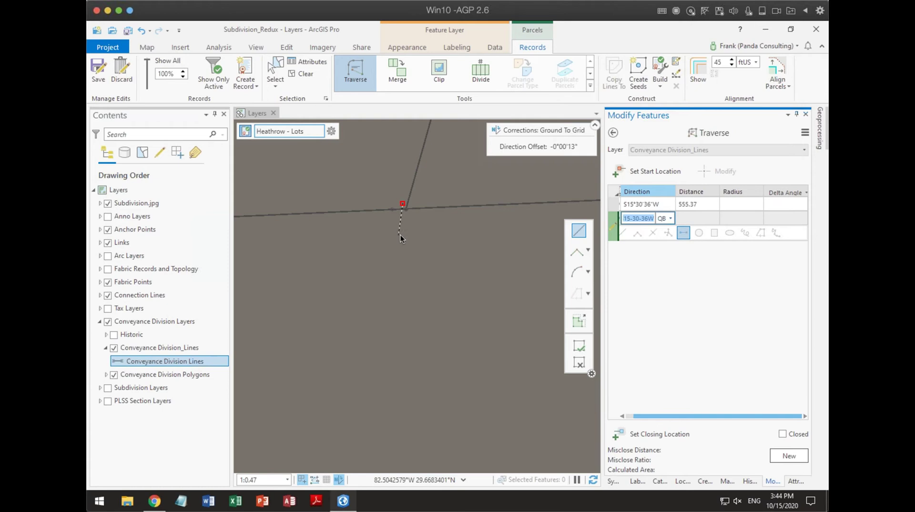
{"action": "left_click", "coordinate": [646, 432]}
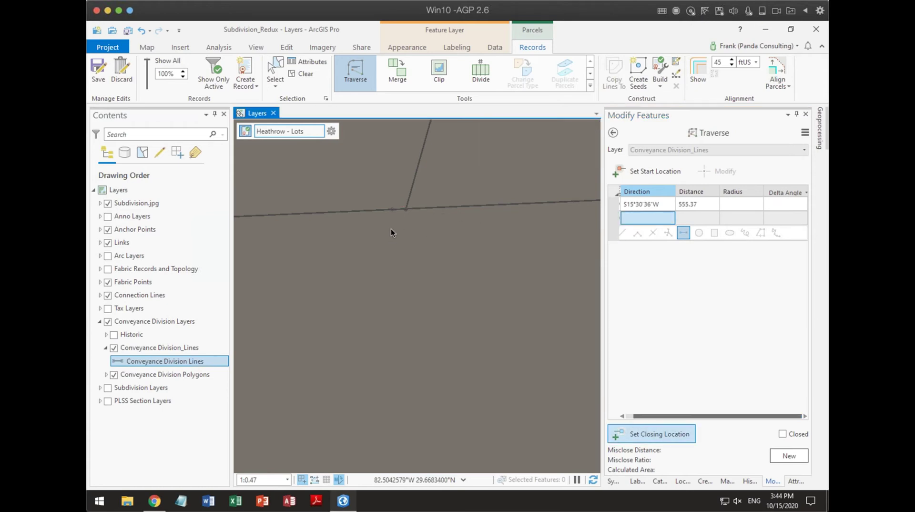
{"action": "left_click", "coordinate": [403, 208]}
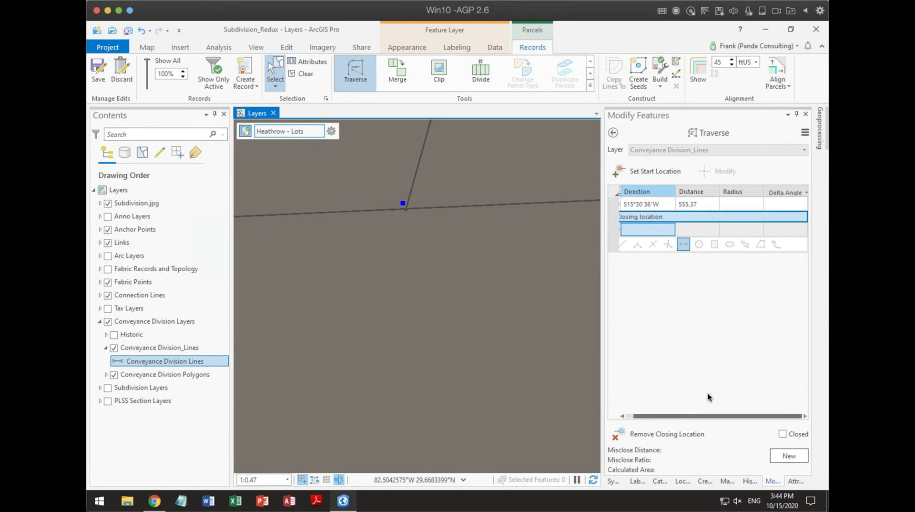
- Select the traverse's course and closing entry to examine where the line meets the south boundary
{"action": "scroll", "coordinate": [519, 308], "scroll_direction": "down", "scroll_amount": 2}
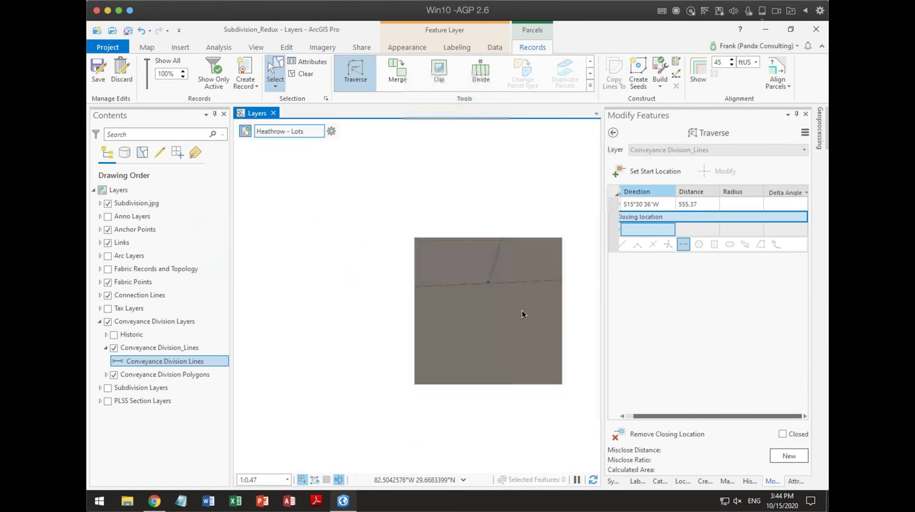
{"action": "scroll", "coordinate": [528, 315], "scroll_direction": "down", "scroll_amount": 1}
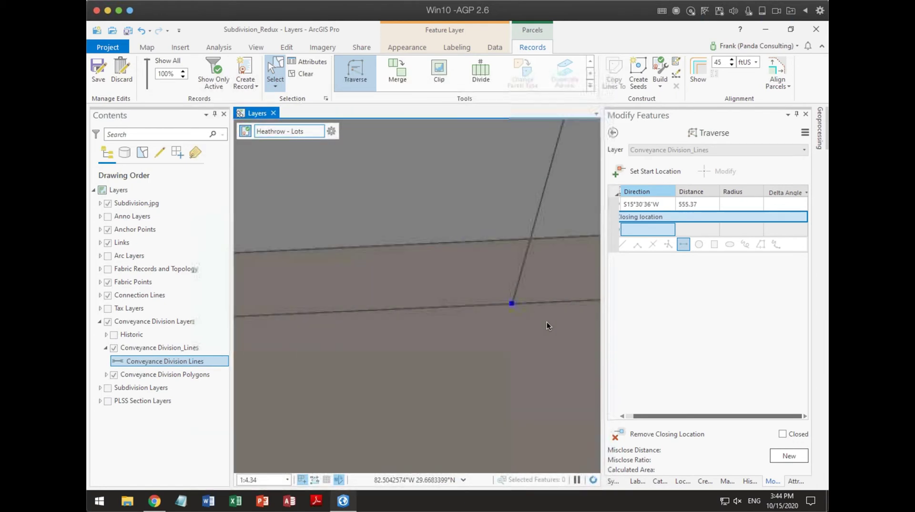
{"action": "scroll", "coordinate": [550, 322], "scroll_direction": "down", "scroll_amount": 1}
{"action": "scroll", "coordinate": [551, 322], "scroll_direction": "down", "scroll_amount": 3}
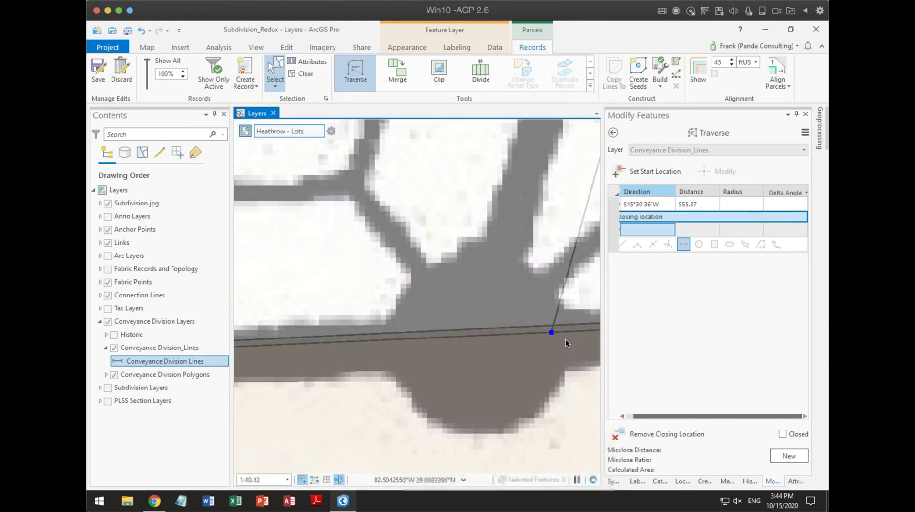
{"action": "left_click_drag", "start_coordinate": [565, 339], "coordinate": [426, 358]}
{"action": "scroll", "coordinate": [518, 318], "scroll_direction": "down", "scroll_amount": 3}
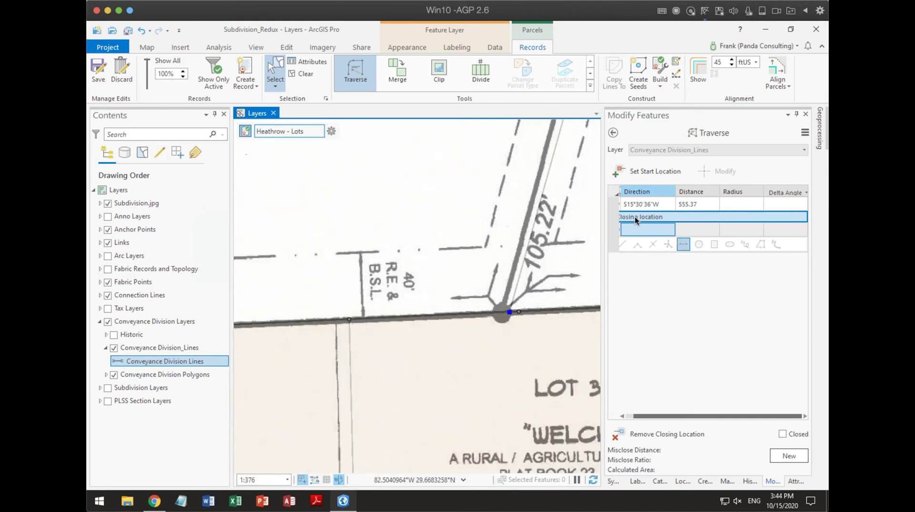
{"action": "left_click", "coordinate": [668, 282]}
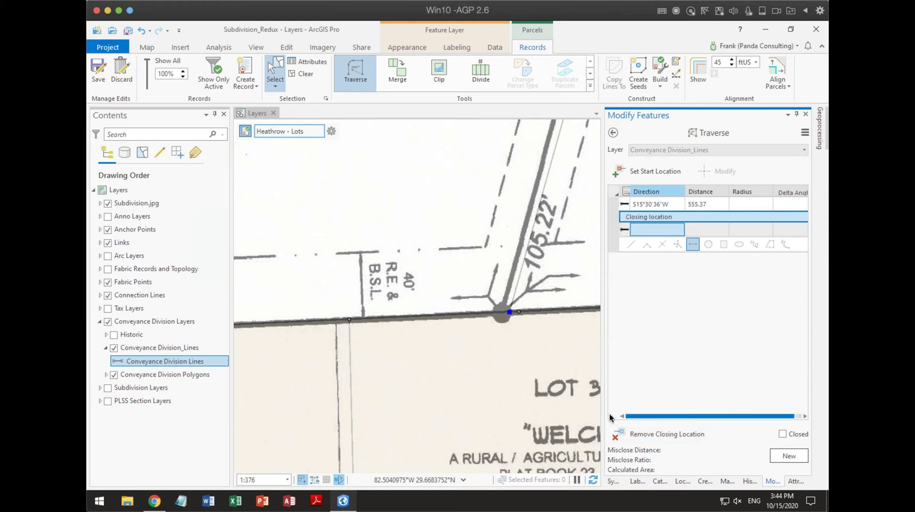
{"action": "left_click", "coordinate": [627, 215]}
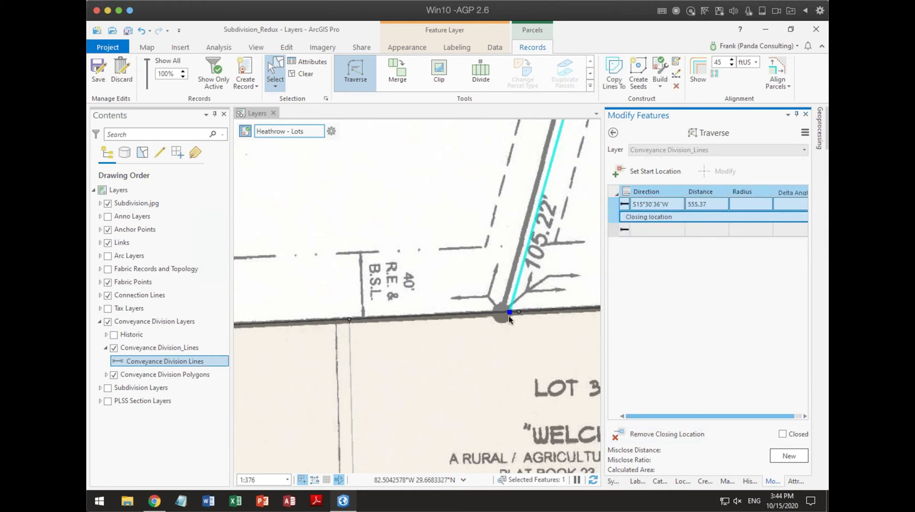
{"action": "scroll", "coordinate": [508, 314], "scroll_direction": "up", "scroll_amount": 2}
{"action": "scroll", "coordinate": [508, 311], "scroll_direction": "up", "scroll_amount": 1}
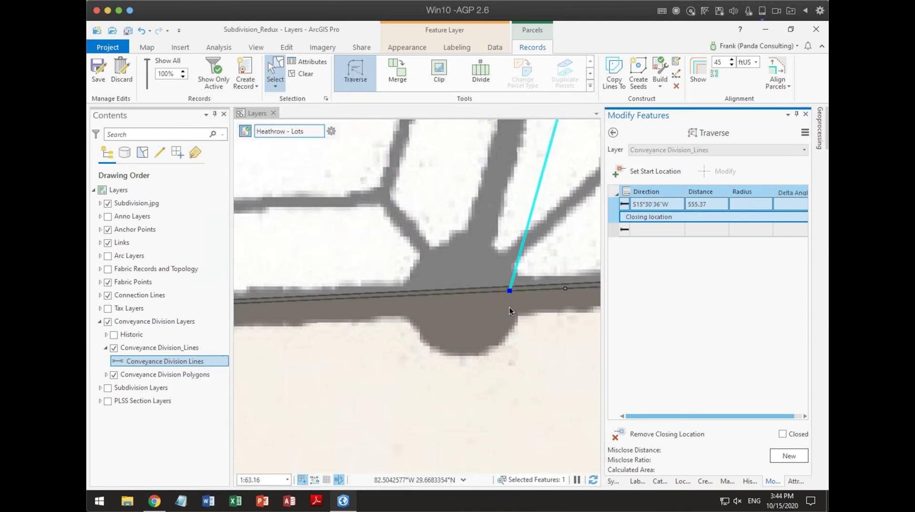
{"action": "scroll", "coordinate": [510, 307], "scroll_direction": "up", "scroll_amount": 2}
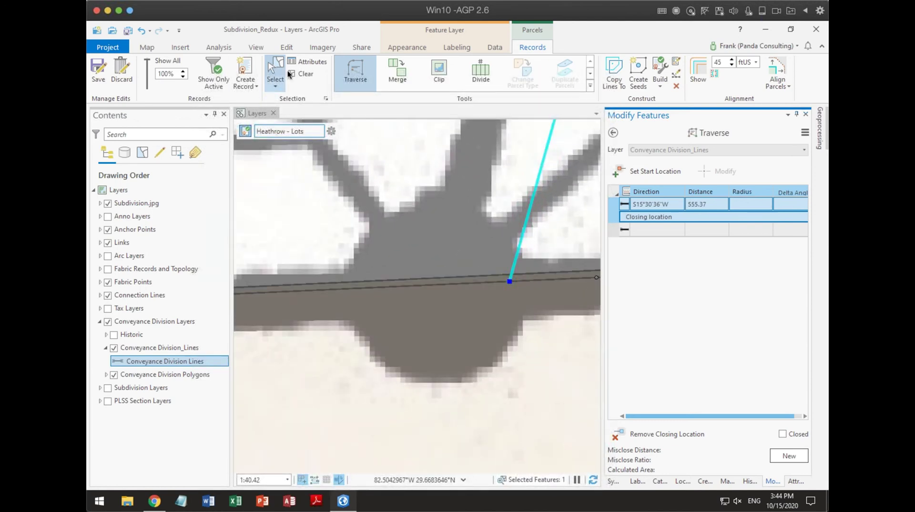
- Select the south boundary lines on either side of the closing point in turn to examine how they meet there
{"action": "left_click", "coordinate": [276, 67]}
{"action": "left_click", "coordinate": [450, 306]}
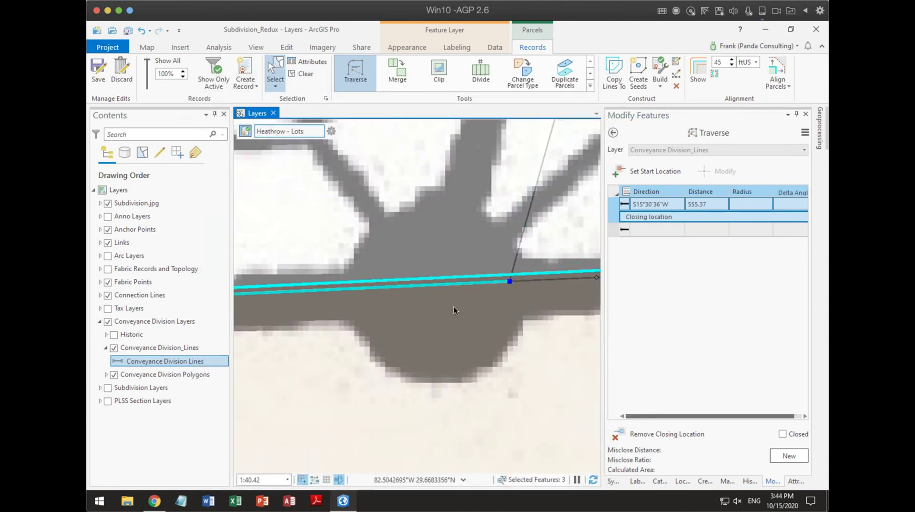
{"action": "left_click", "coordinate": [545, 278]}
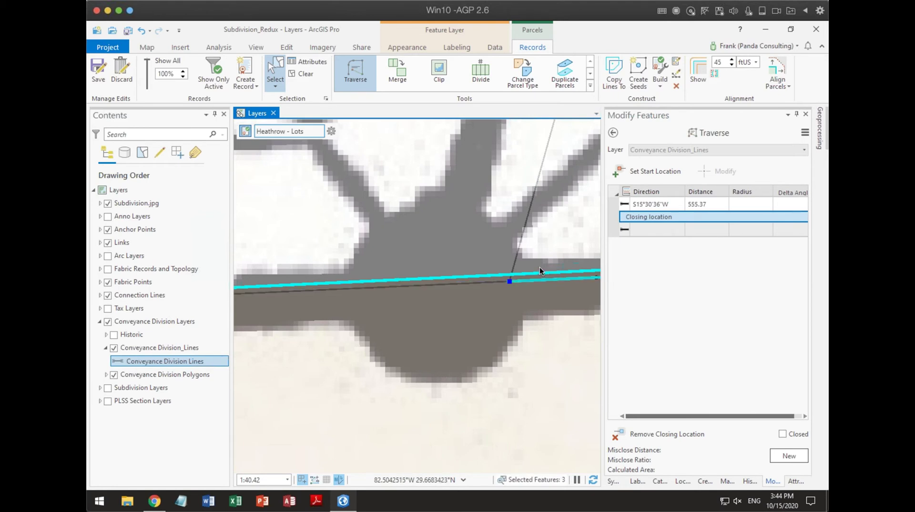
{"action": "left_click", "coordinate": [548, 268]}
{"action": "left_click", "coordinate": [480, 288], "text": "shift"}
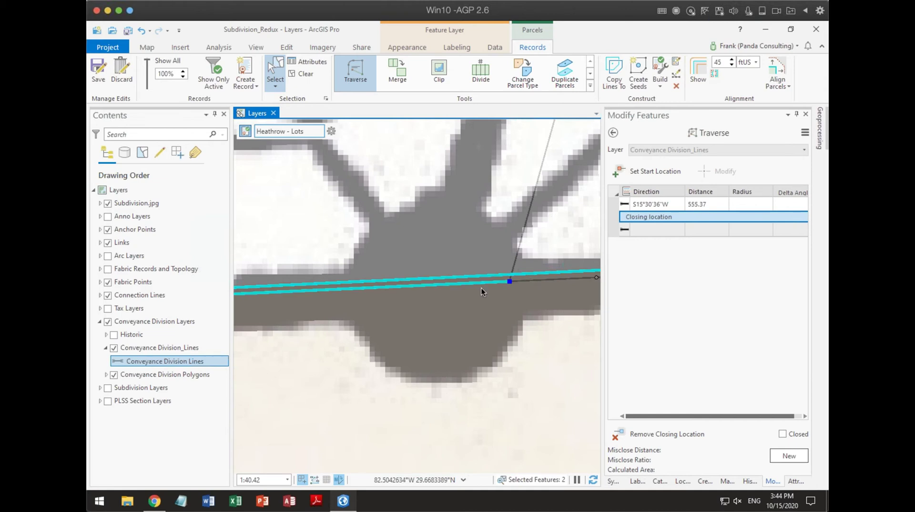
{"action": "left_click", "coordinate": [531, 290]}
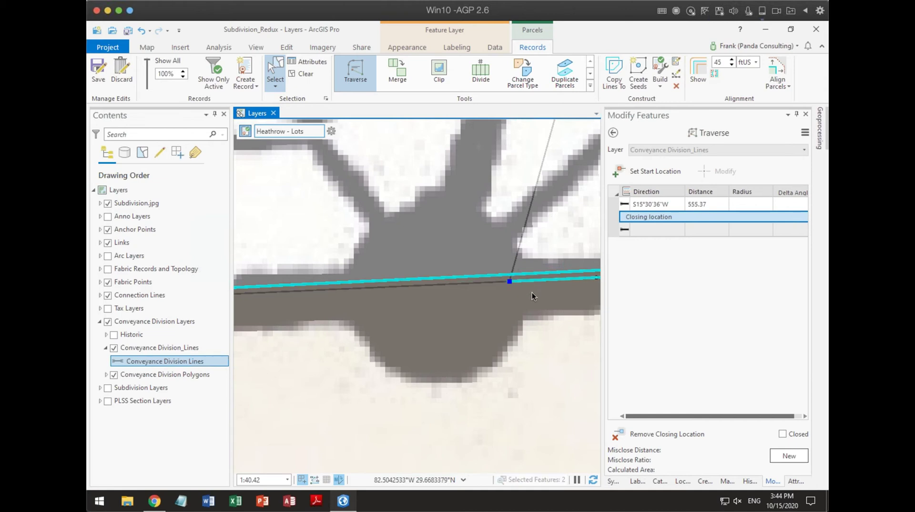
{"action": "scroll", "coordinate": [513, 287], "scroll_direction": "up", "scroll_amount": 5}
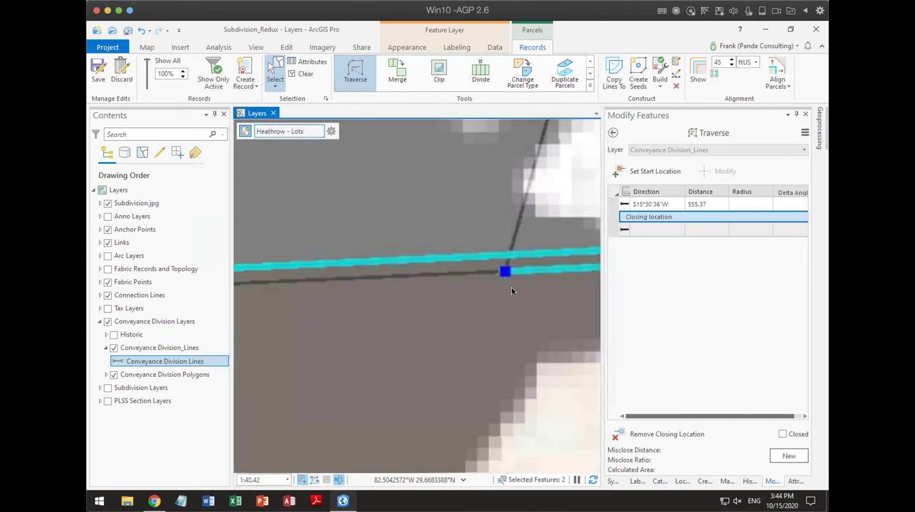
{"action": "scroll", "coordinate": [482, 220], "scroll_direction": "up", "scroll_amount": 3}
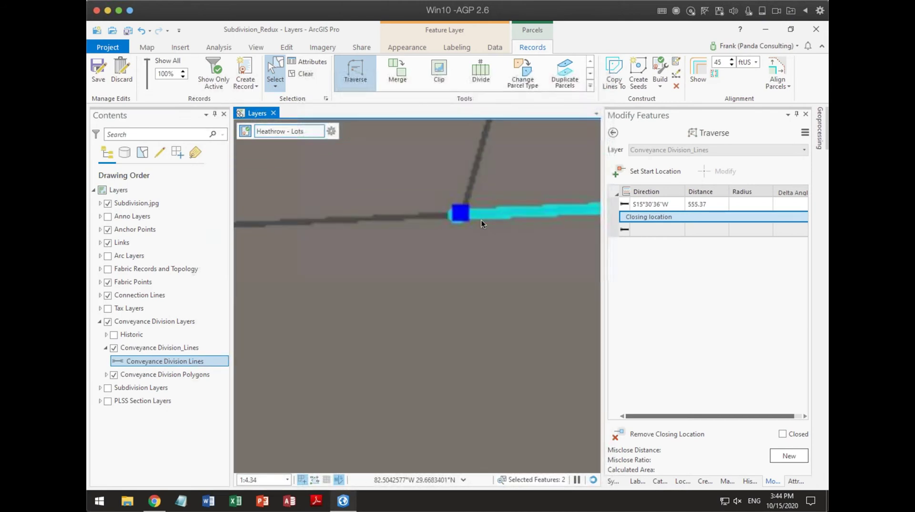
- Try to re-place the traverse's closing location at the west end of the selected south boundary line
{"action": "scroll", "coordinate": [458, 215], "scroll_direction": "up", "scroll_amount": 2}
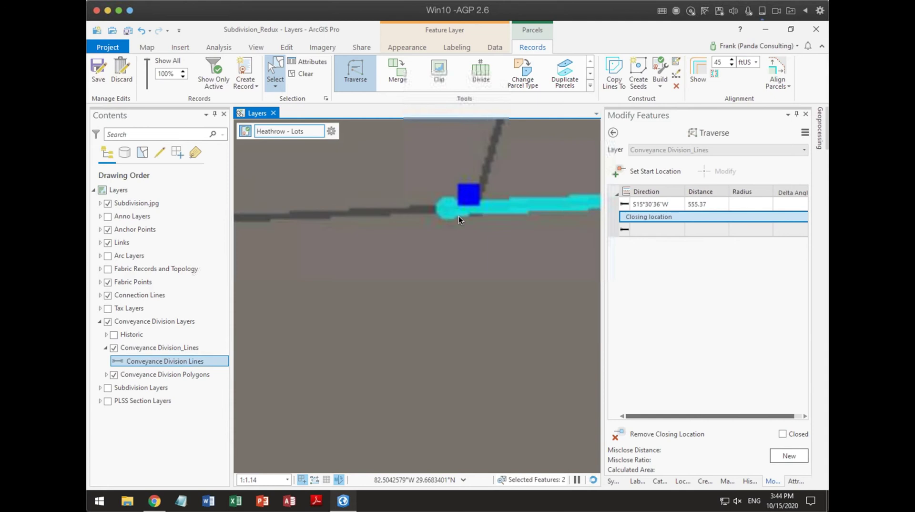
{"action": "left_click", "coordinate": [628, 434]}
{"action": "left_click", "coordinate": [627, 434]}
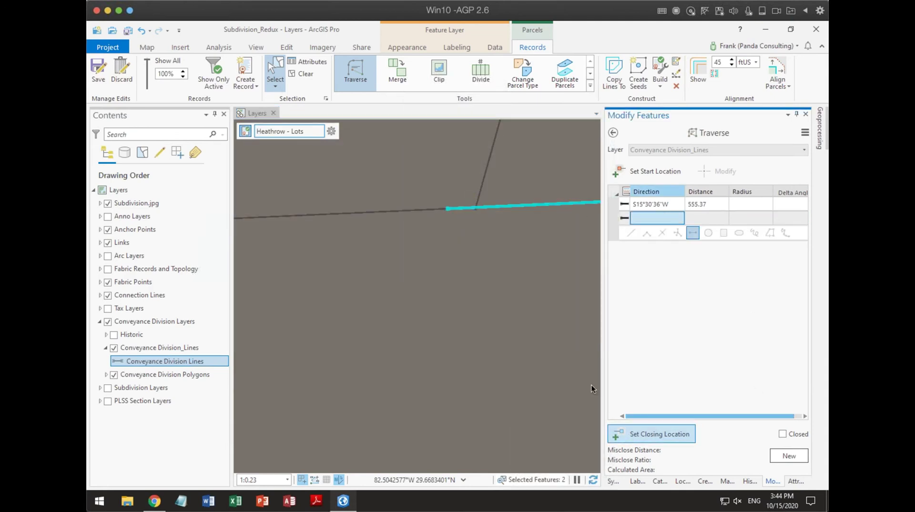
{"action": "left_click", "coordinate": [444, 210]}
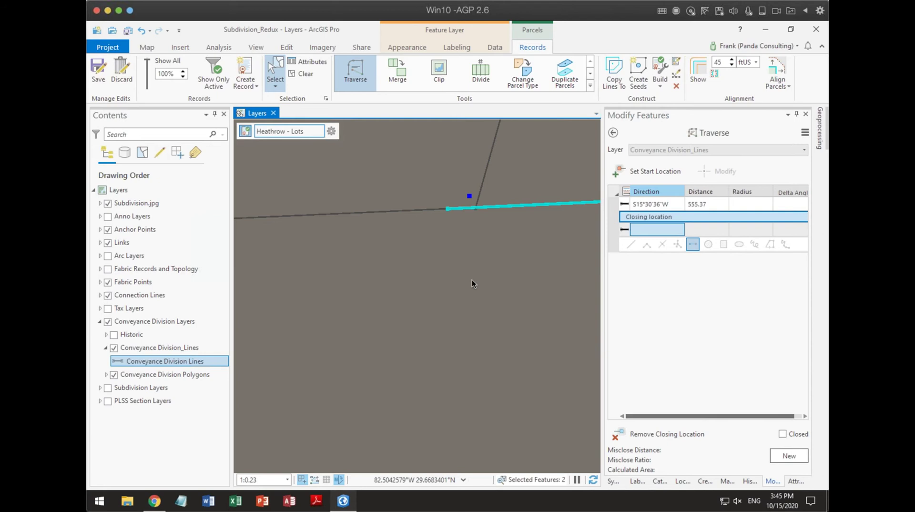
{"action": "scroll", "coordinate": [480, 246], "scroll_direction": "down", "scroll_amount": 2}
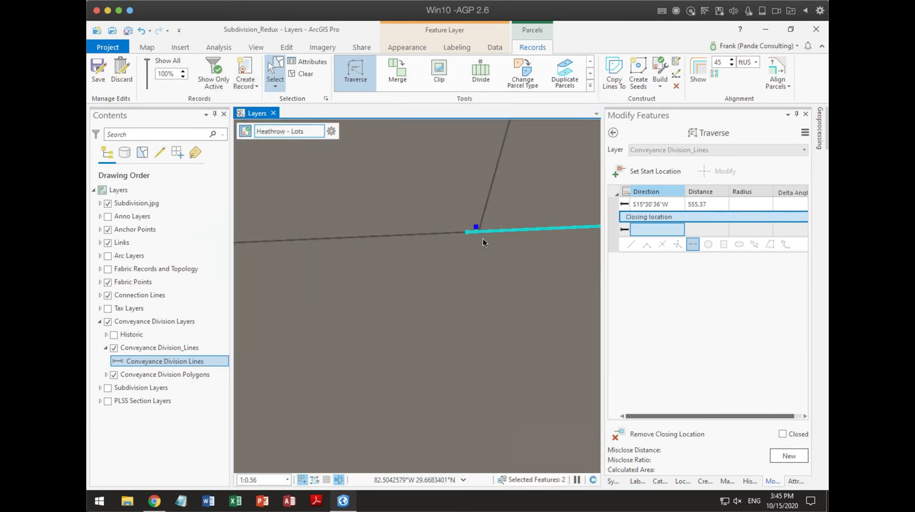
- Adjust the snapping tolerance directly on the map near the traverse's closing point
{"action": "left_click", "coordinate": [302, 479]}
{"action": "left_click", "coordinate": [302, 480]}
{"action": "mouse_move", "coordinate": [302, 479]}
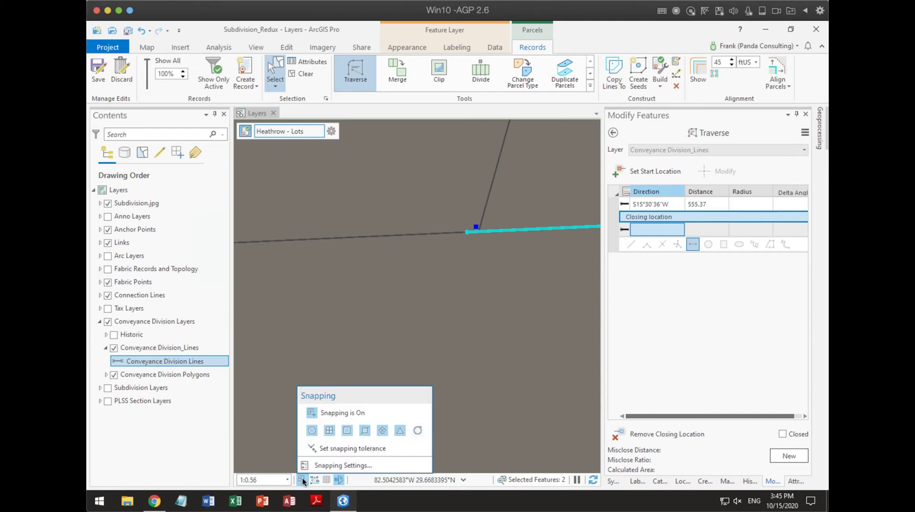
{"action": "left_click", "coordinate": [317, 447]}
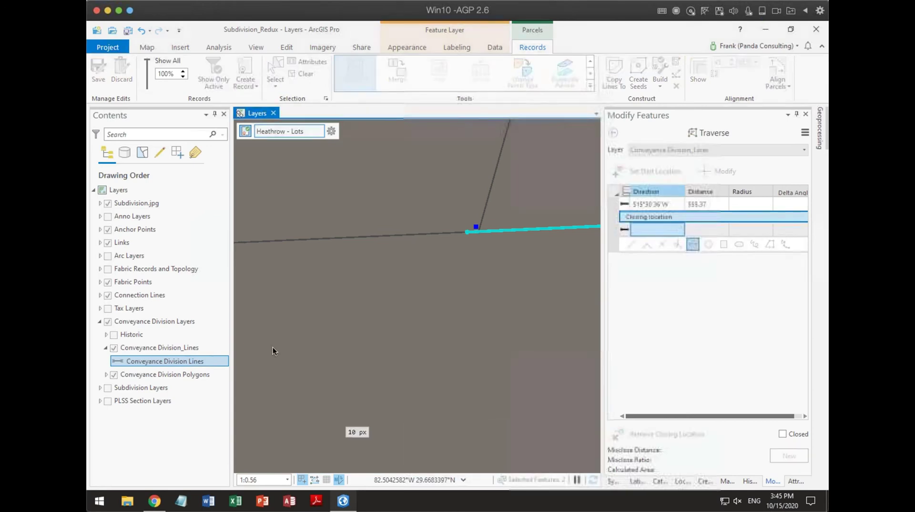
{"action": "left_click_drag", "start_coordinate": [464, 243], "coordinate": [465, 252]}
{"action": "left_click", "coordinate": [469, 256]}
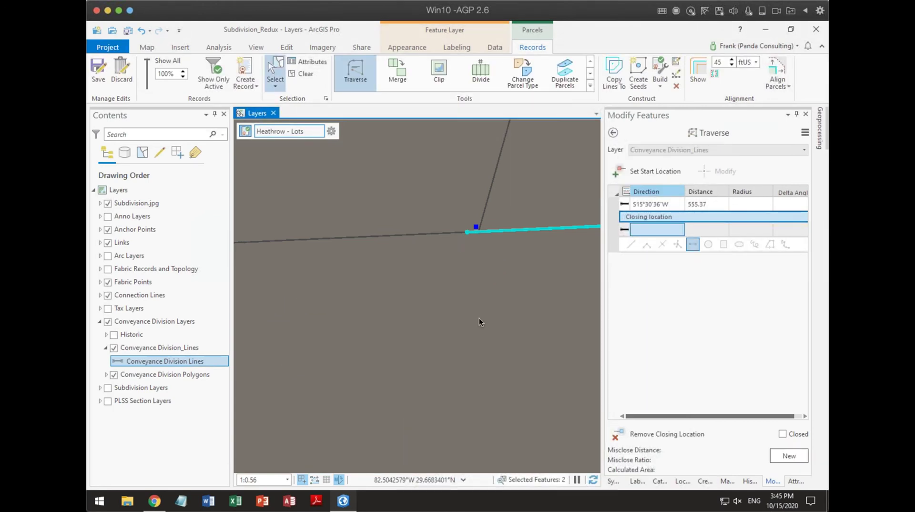
- Remove the traverse's closing location and set it again at the endpoint where the south boundary lines meet
{"action": "left_click", "coordinate": [633, 430]}
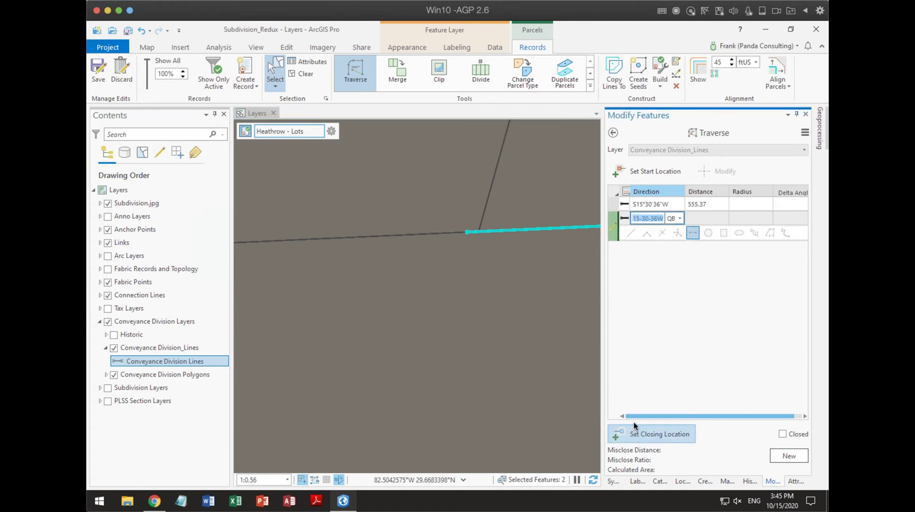
{"action": "left_click", "coordinate": [631, 430]}
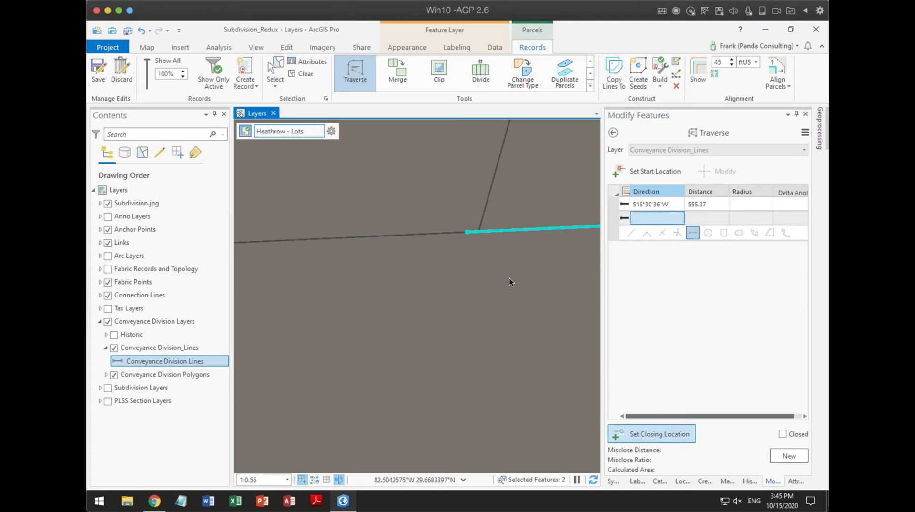
{"action": "left_click", "coordinate": [464, 231]}
{"action": "scroll", "coordinate": [495, 269], "scroll_direction": "down", "scroll_amount": 2}
{"action": "left_click_drag", "start_coordinate": [495, 279], "coordinate": [443, 354]}
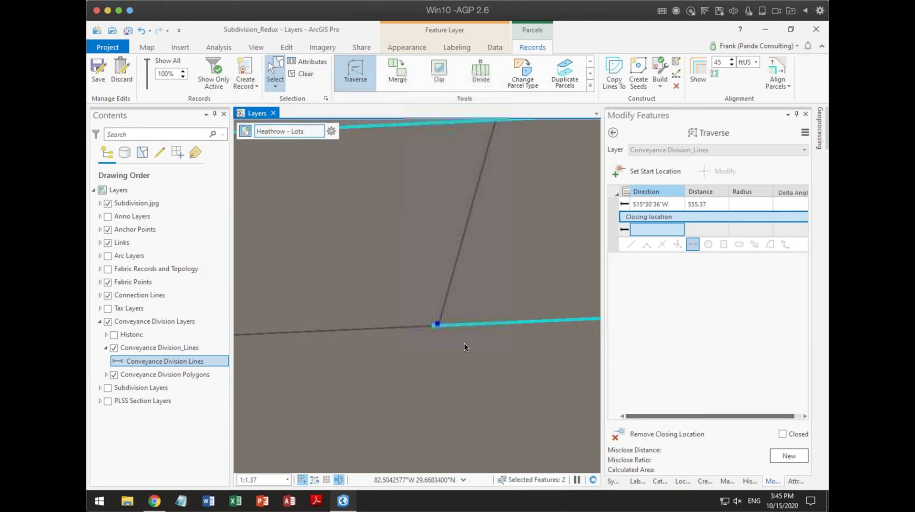
{"action": "scroll", "coordinate": [464, 343], "scroll_direction": "down", "scroll_amount": 1}
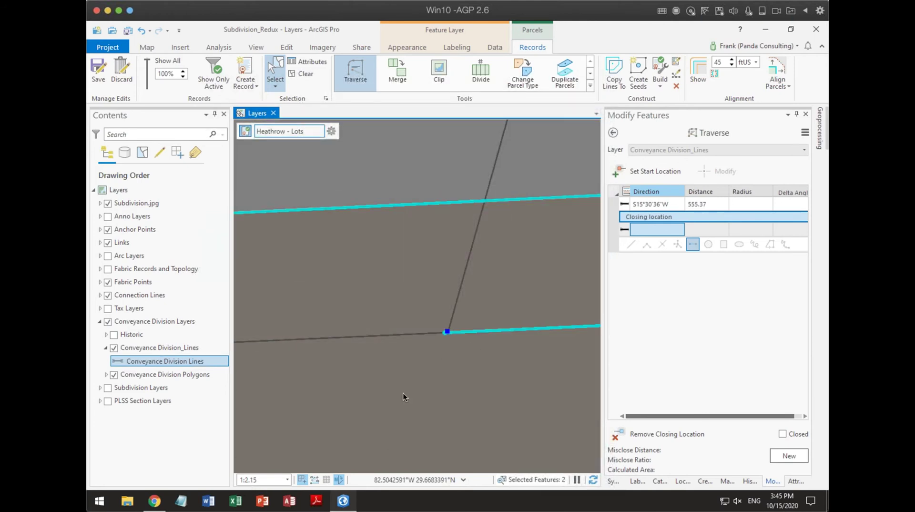
{"action": "scroll", "coordinate": [433, 347], "scroll_direction": "up", "scroll_amount": 4}
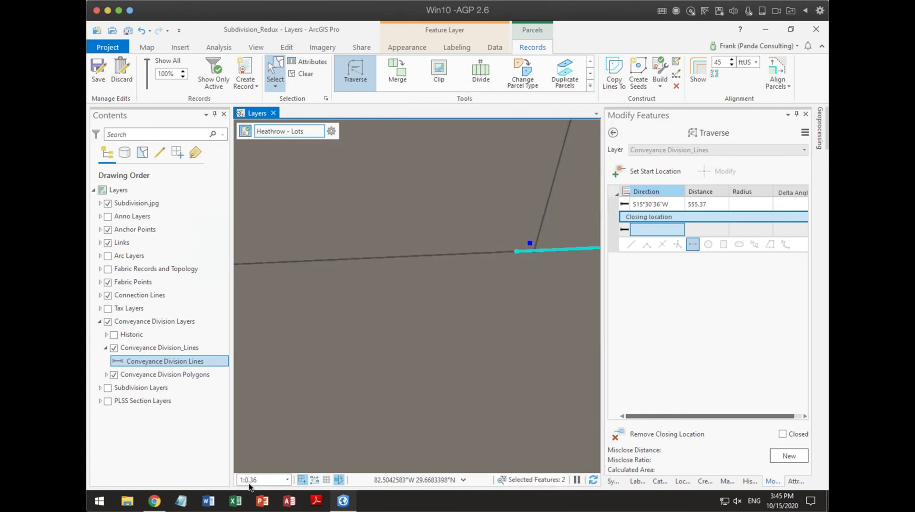
- Clear the selected boundary lines and leave the Traverse tool after checking the Lot 3 and 4 line against the plat
{"action": "scroll", "coordinate": [504, 310], "scroll_direction": "down", "scroll_amount": 2}
{"action": "scroll", "coordinate": [505, 312], "scroll_direction": "down", "scroll_amount": 4}
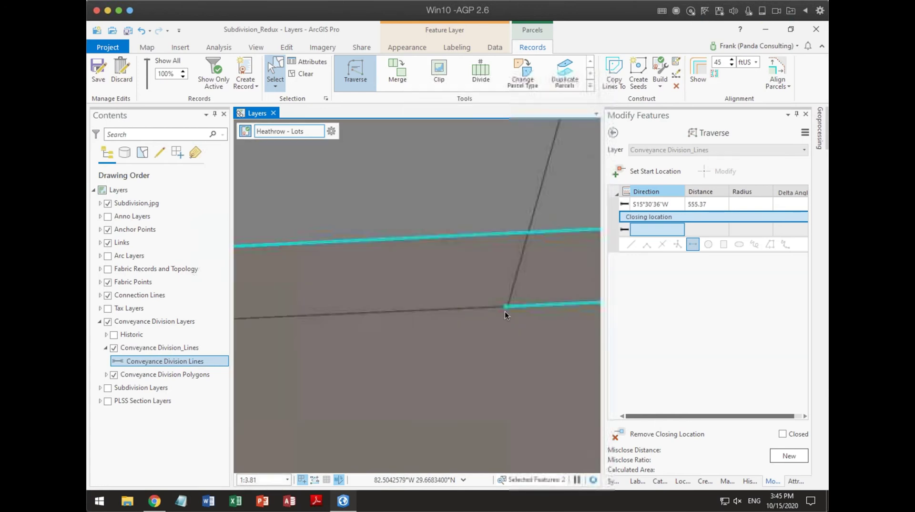
{"action": "scroll", "coordinate": [505, 316], "scroll_direction": "down", "scroll_amount": 3}
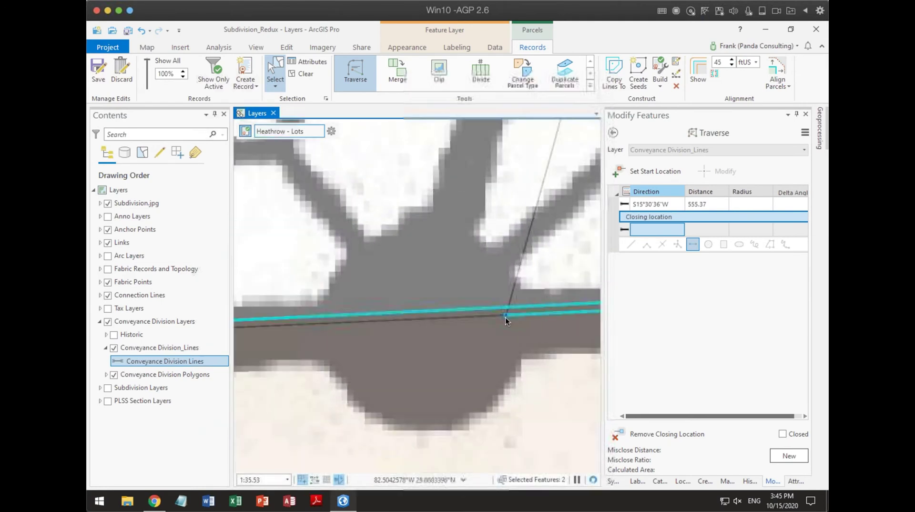
{"action": "scroll", "coordinate": [504, 318], "scroll_direction": "down", "scroll_amount": 5}
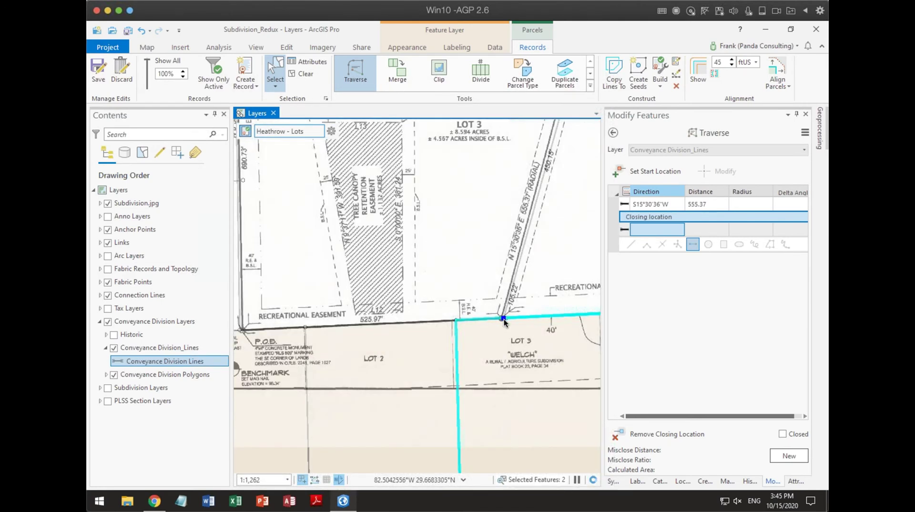
{"action": "scroll", "coordinate": [493, 356], "scroll_direction": "down", "scroll_amount": 1}
{"action": "left_click_drag", "start_coordinate": [494, 355], "coordinate": [373, 316]}
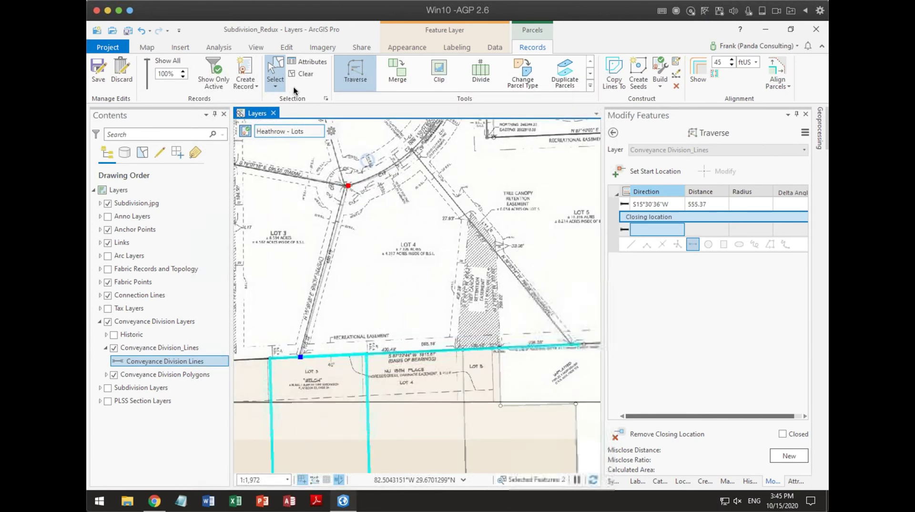
{"action": "left_click", "coordinate": [299, 73]}
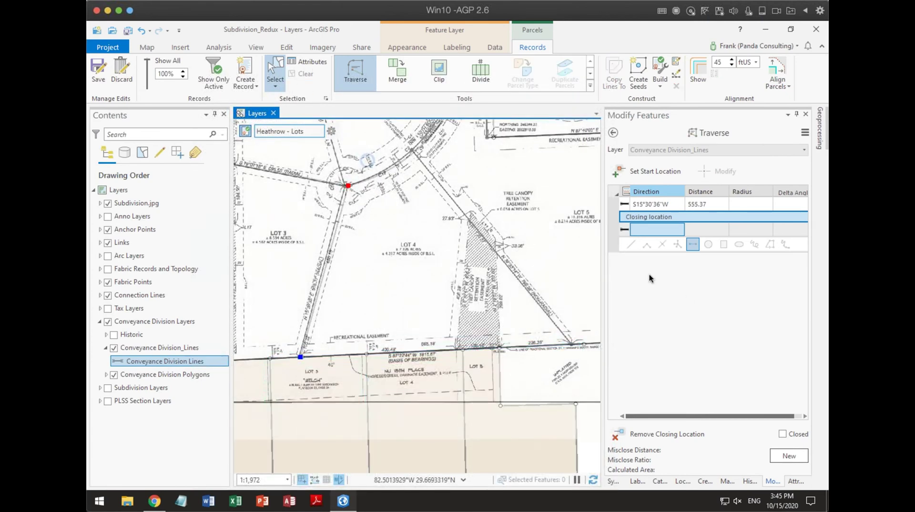
{"action": "left_click", "coordinate": [612, 133]}
- Select the NW 150th Boulevard centerline curve running northeast from the cul-de-sac center and trace its full extent on the plat
{"action": "left_click_drag", "start_coordinate": [534, 224], "coordinate": [503, 281]}
{"action": "left_click", "coordinate": [362, 231]}
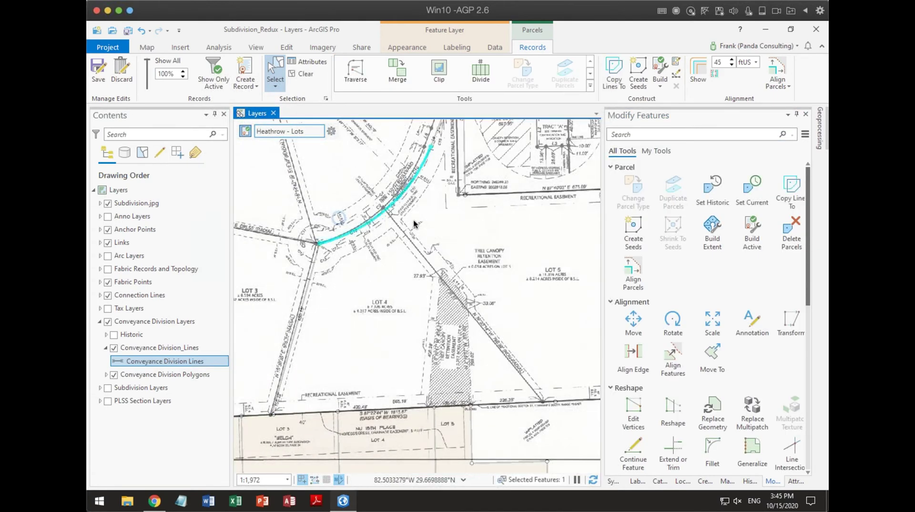
{"action": "scroll", "coordinate": [413, 223], "scroll_direction": "up", "scroll_amount": 5}
{"action": "left_click_drag", "start_coordinate": [335, 246], "coordinate": [447, 263]}
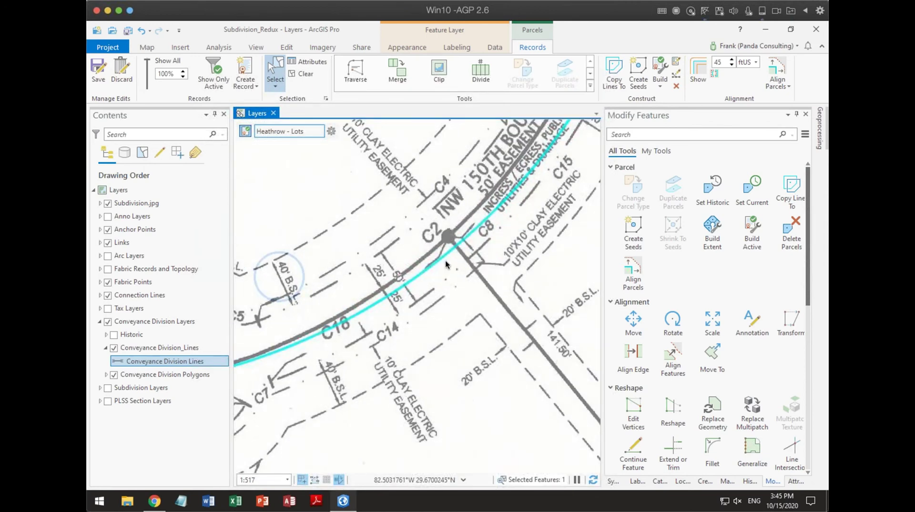
{"action": "left_click_drag", "start_coordinate": [538, 207], "coordinate": [407, 440]}
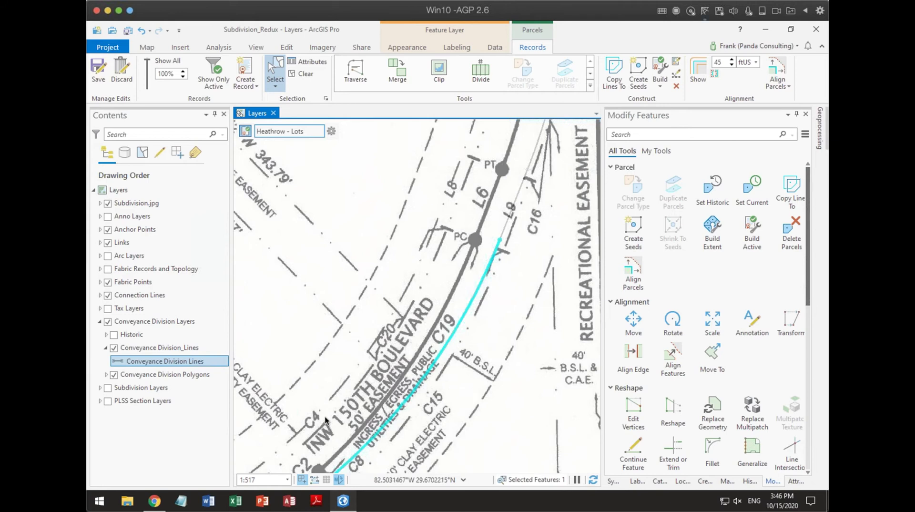
- Look up the arc lengths of curves C18 and C19 in the plat's curve data table
{"action": "scroll", "coordinate": [364, 389], "scroll_direction": "down", "scroll_amount": 5}
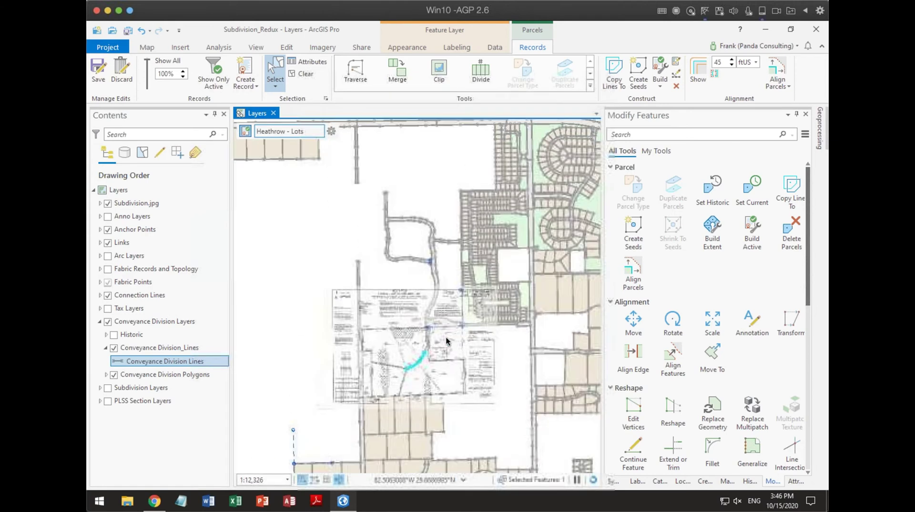
{"action": "scroll", "coordinate": [433, 323], "scroll_direction": "up", "scroll_amount": 5}
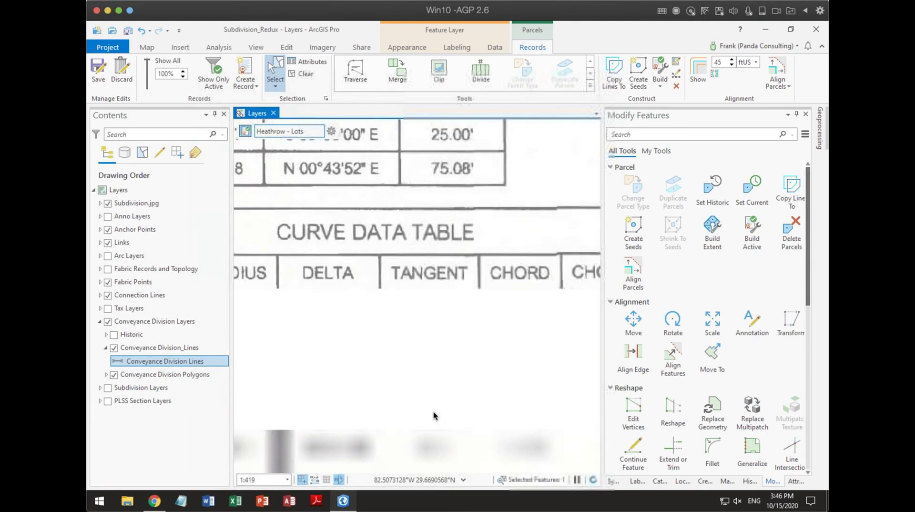
{"action": "scroll", "coordinate": [518, 264], "scroll_direction": "down", "scroll_amount": 3}
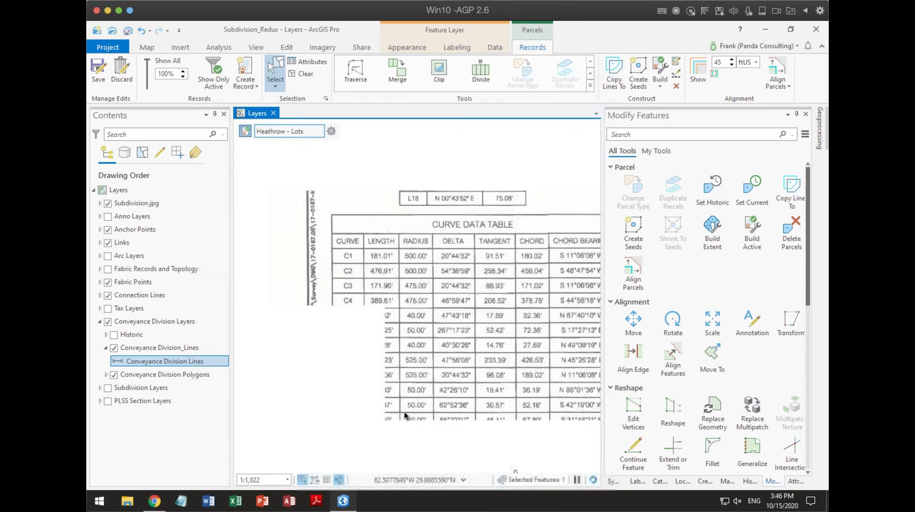
{"action": "left_click_drag", "start_coordinate": [400, 382], "coordinate": [361, 215]}
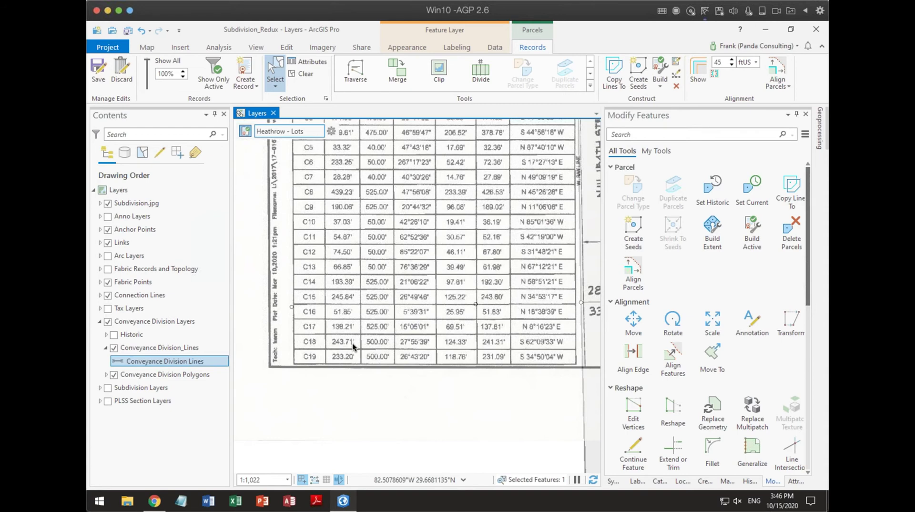
{"action": "left_click_drag", "start_coordinate": [353, 342], "coordinate": [357, 443]}
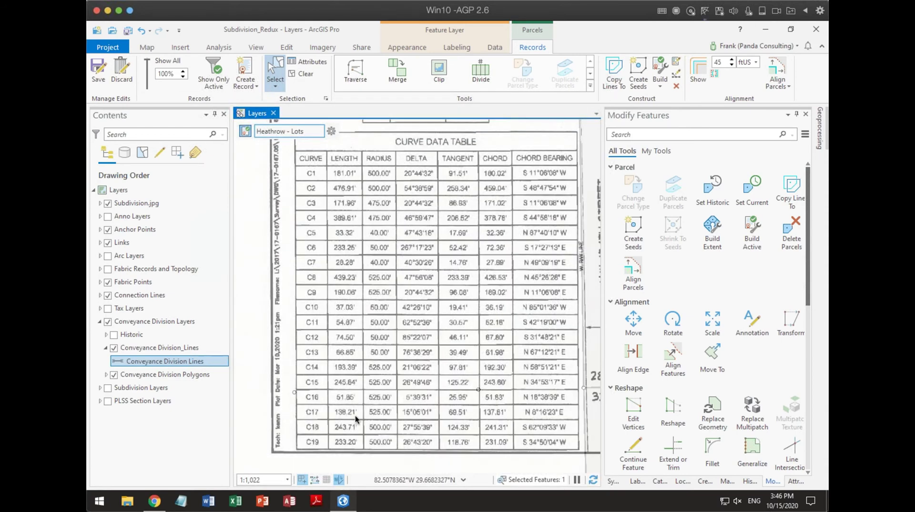
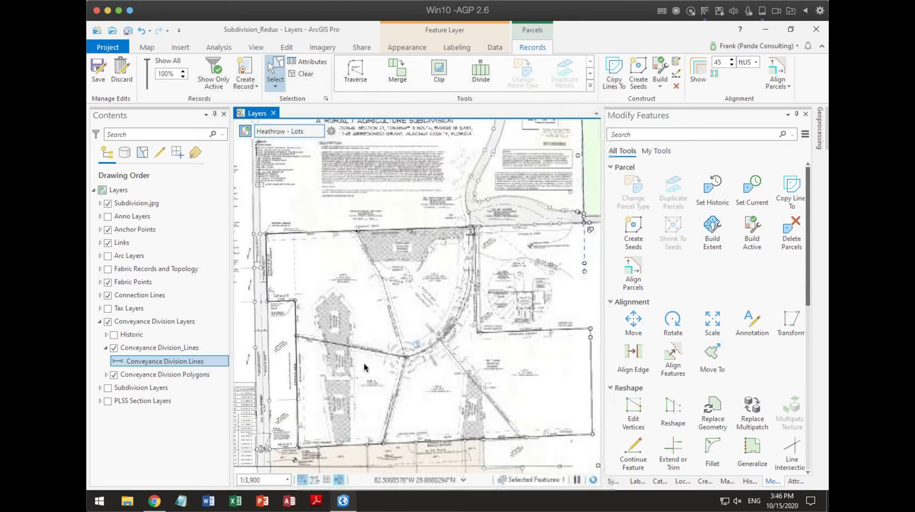
{"action": "scroll", "coordinate": [413, 364], "scroll_direction": "up", "scroll_amount": 3}
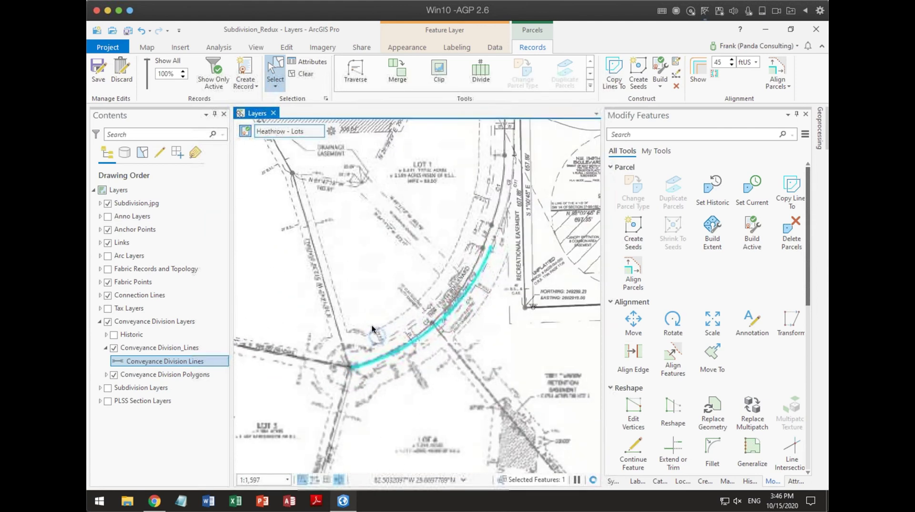
- Set up a Divide of the selected centerline curve by distance with a value of 243.71 ft
{"action": "left_click", "coordinate": [473, 66]}
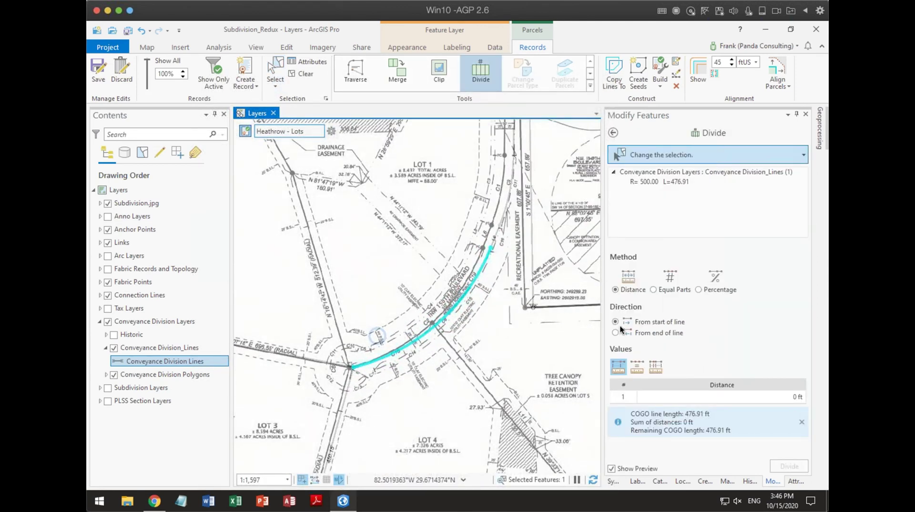
{"action": "left_click", "coordinate": [772, 397]}
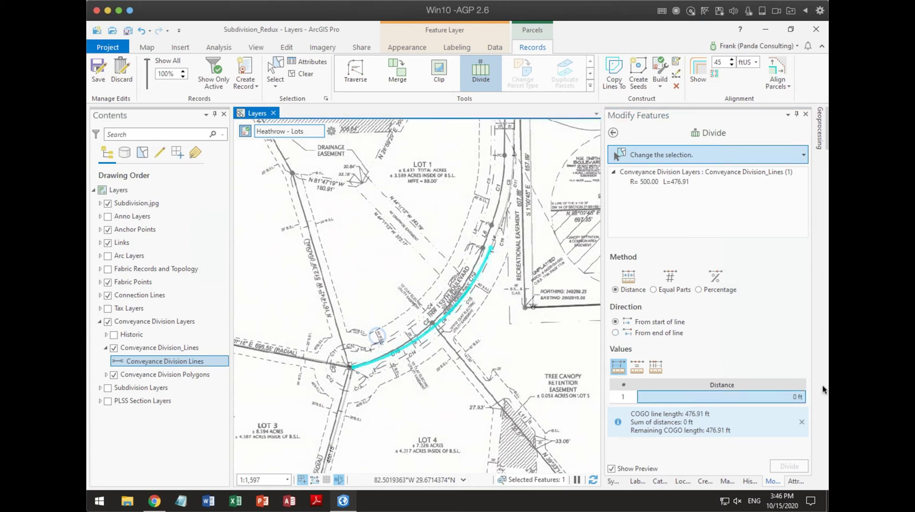
{"action": "left_click_drag", "start_coordinate": [366, 370], "coordinate": [549, 356]}
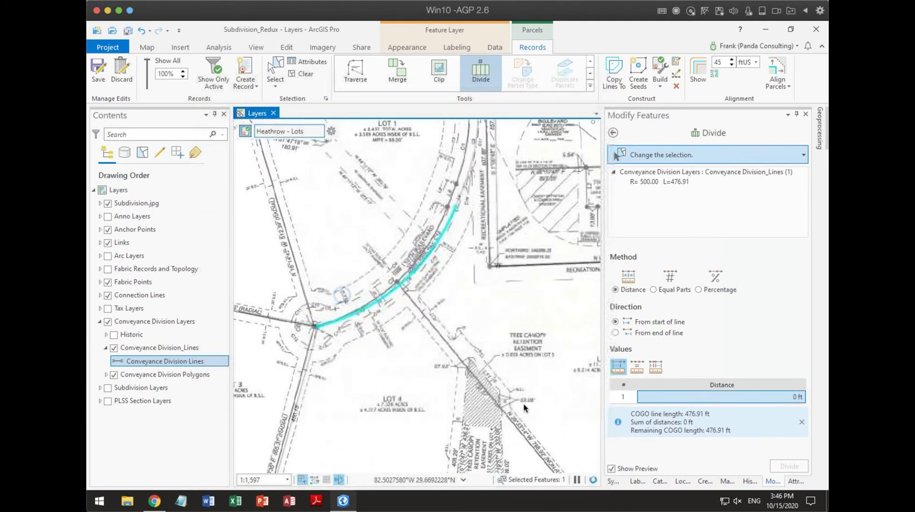
{"action": "left_click", "coordinate": [791, 397]}
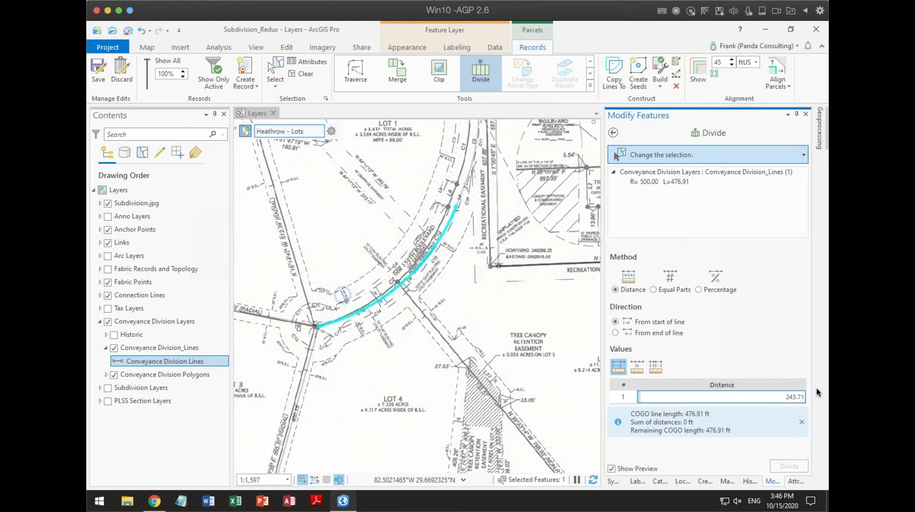
{"action": "key", "text": "Return"}
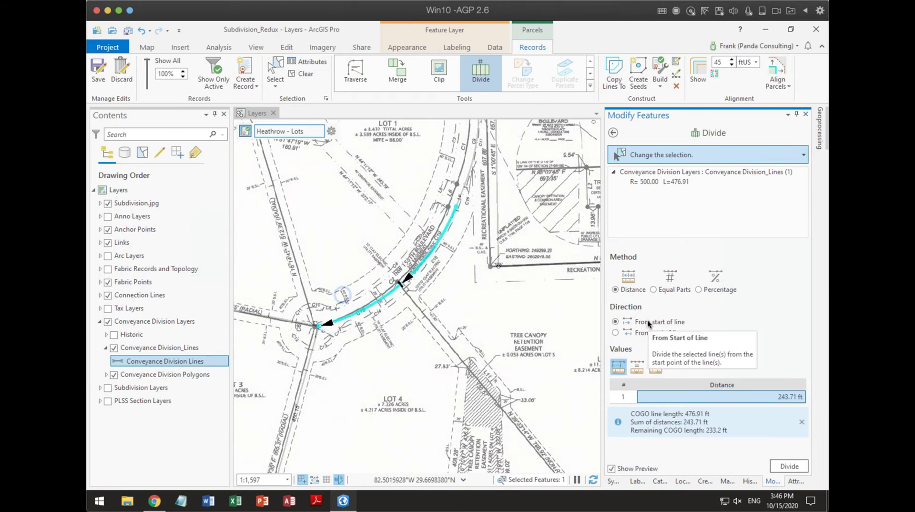
- Measure the division distance from the end of the line and divide the centerline curve near the Lot 4 and 5 line
{"action": "left_click", "coordinate": [615, 333]}
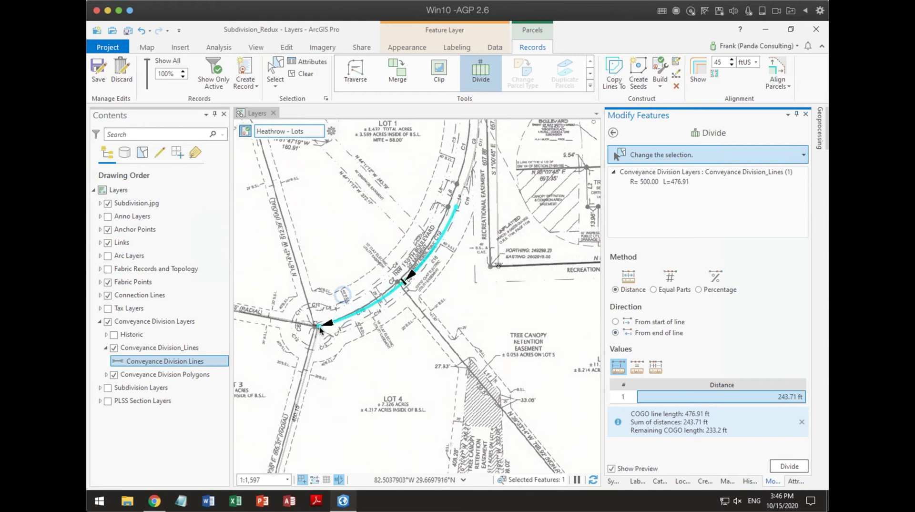
{"action": "scroll", "coordinate": [352, 321], "scroll_direction": "up", "scroll_amount": 1}
{"action": "scroll", "coordinate": [354, 322], "scroll_direction": "up", "scroll_amount": 2}
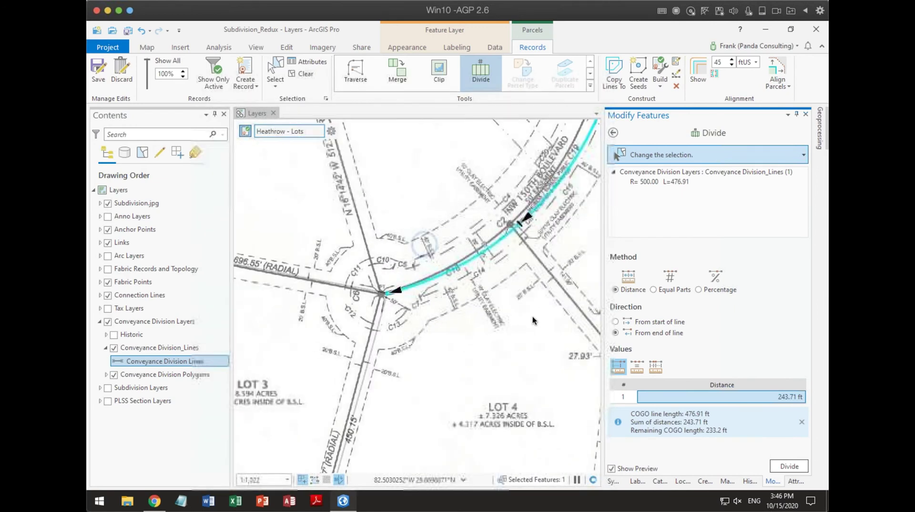
{"action": "left_click", "coordinate": [781, 465]}
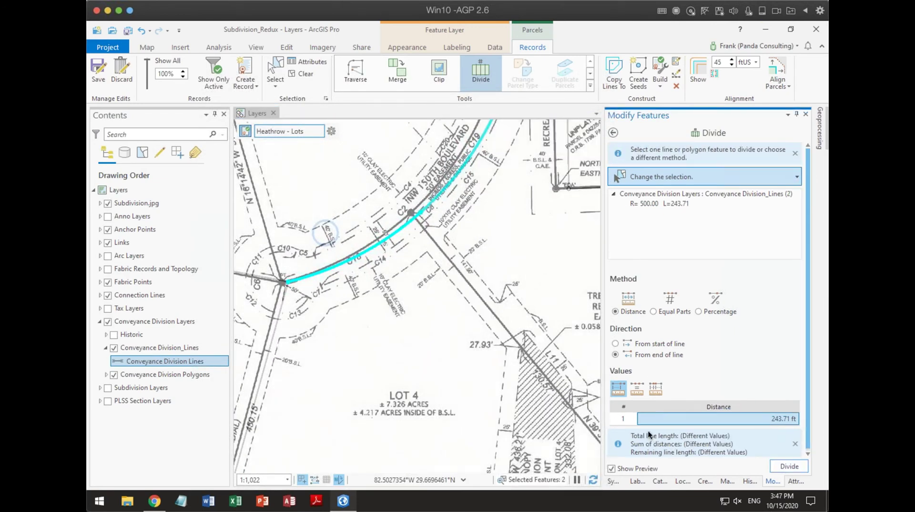
- Start a traverse at the new division point on the boulevard centerline and enter the Lot 4 and 5 line as S39-33-14E, 788.92 ft
{"action": "left_click_drag", "start_coordinate": [488, 285], "coordinate": [387, 254]}
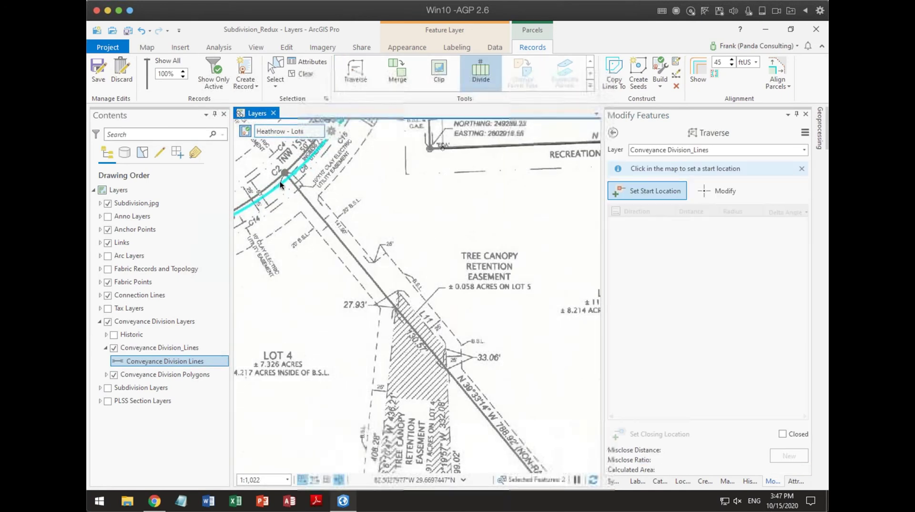
{"action": "left_click", "coordinate": [633, 191]}
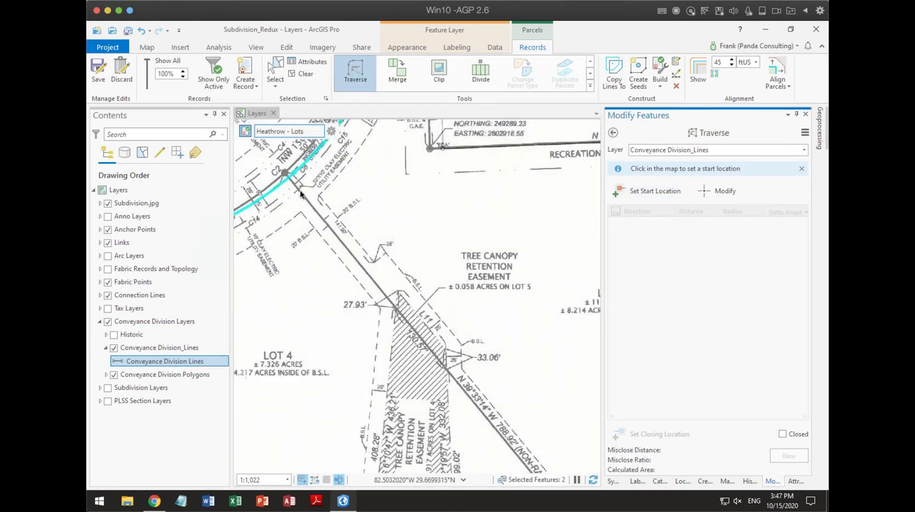
{"action": "scroll", "coordinate": [284, 172], "scroll_direction": "up", "scroll_amount": 2}
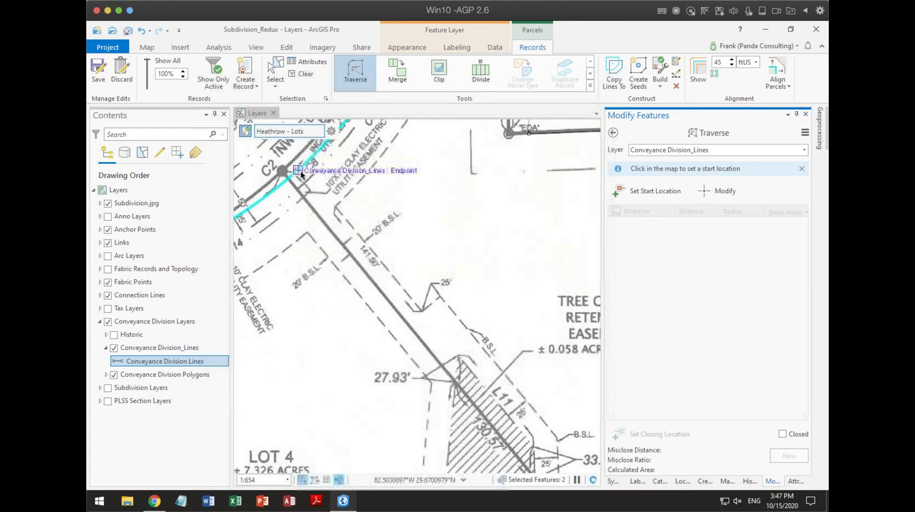
{"action": "left_click", "coordinate": [301, 171]}
{"action": "scroll", "coordinate": [454, 325], "scroll_direction": "down", "scroll_amount": 2}
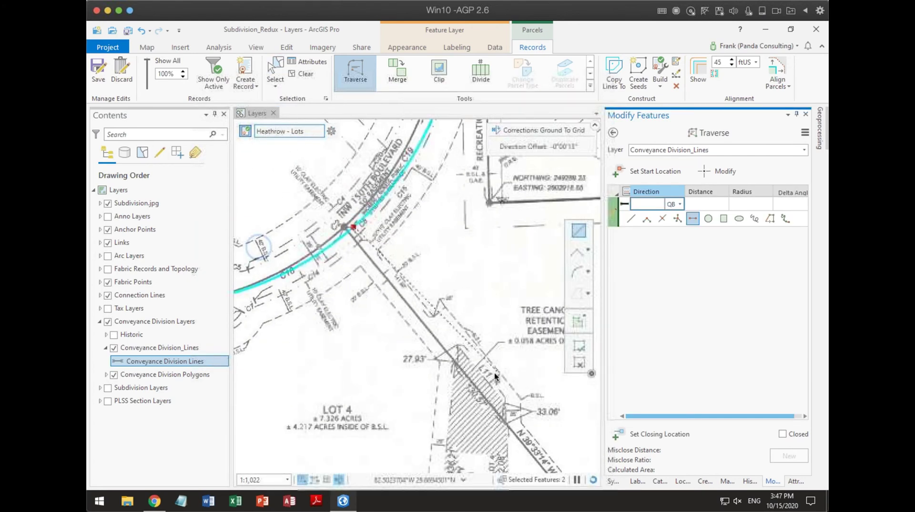
{"action": "left_click", "coordinate": [660, 203]}
{"action": "type", "text": "39.3314"}
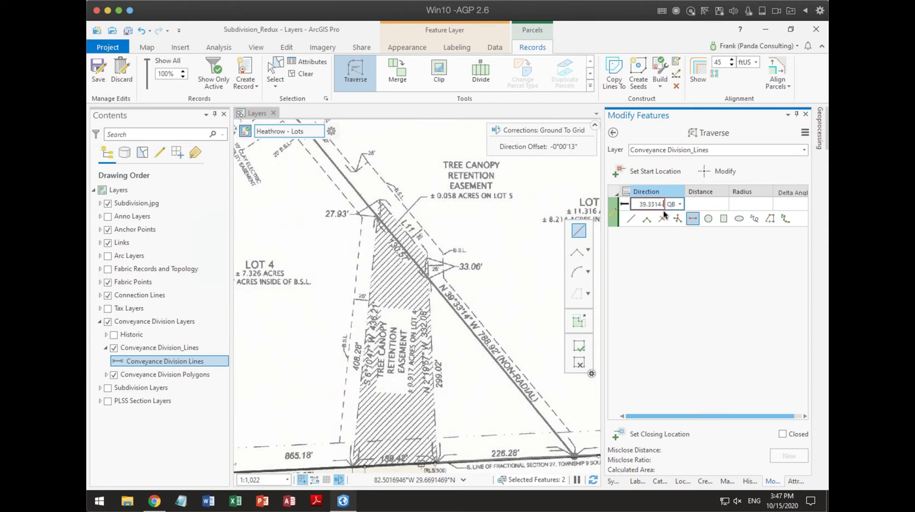
{"action": "type", "text": "-2"}
{"action": "key", "text": "Tab"}
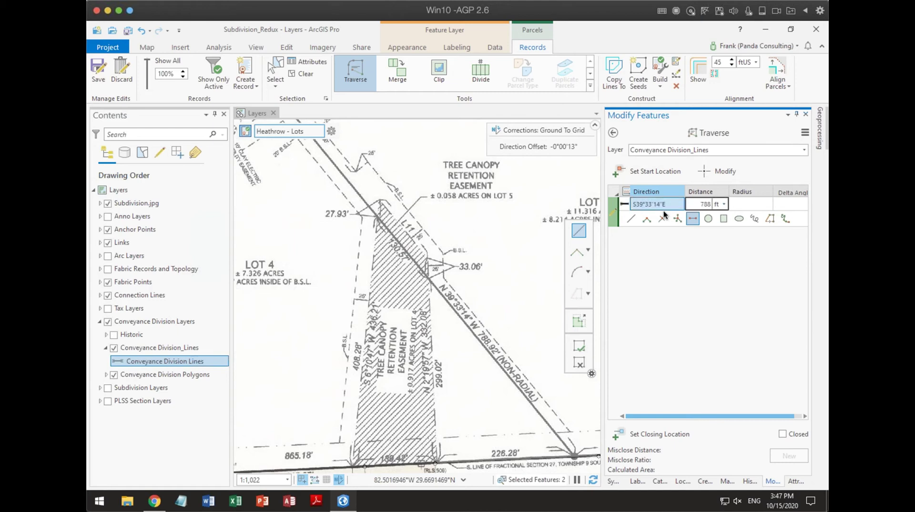
{"action": "type", "text": "788.92"}
{"action": "key", "text": "Return"}
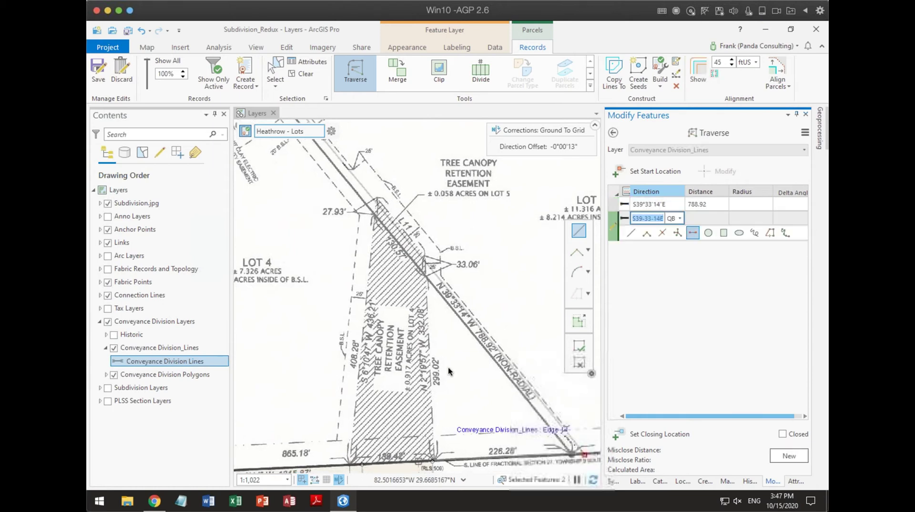
- Set the traverse's closing location on the south boundary line and complete the traverse to begin a new one
{"action": "scroll", "coordinate": [439, 374], "scroll_direction": "up", "scroll_amount": 10}
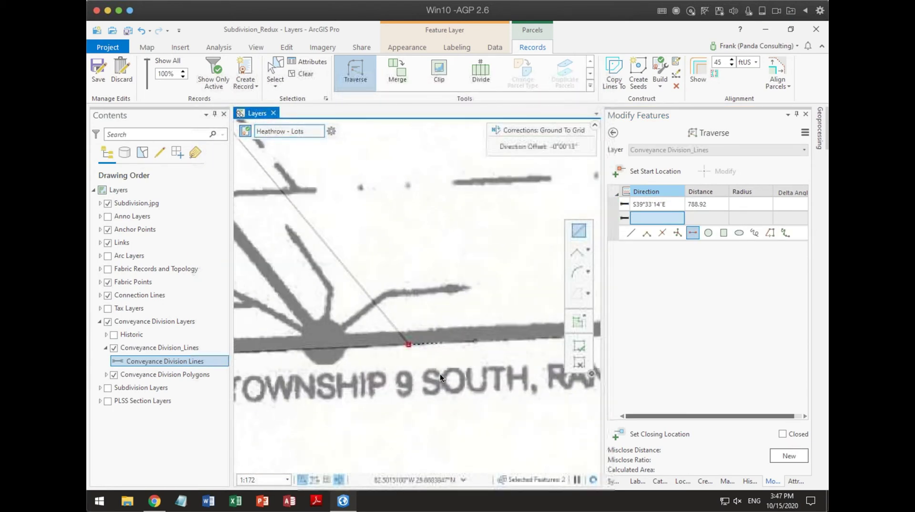
{"action": "scroll", "coordinate": [387, 305], "scroll_direction": "up", "scroll_amount": 3}
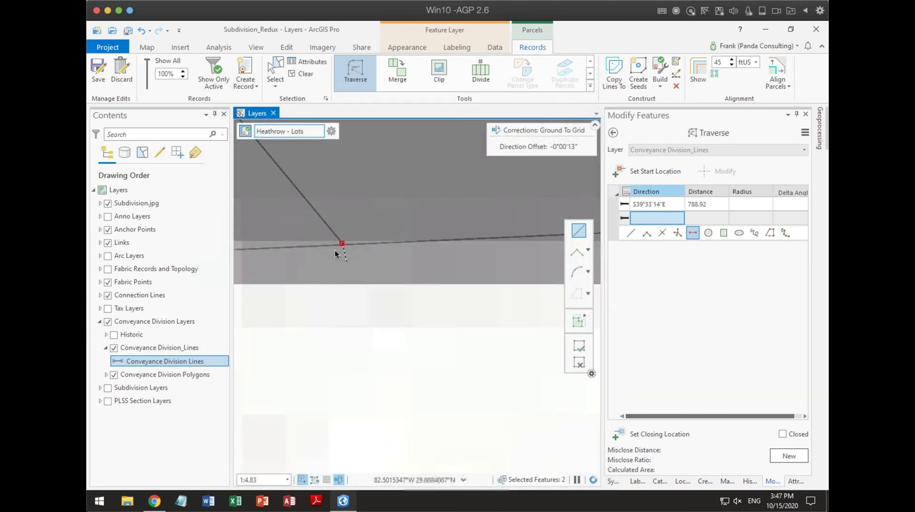
{"action": "scroll", "coordinate": [337, 252], "scroll_direction": "up", "scroll_amount": 10}
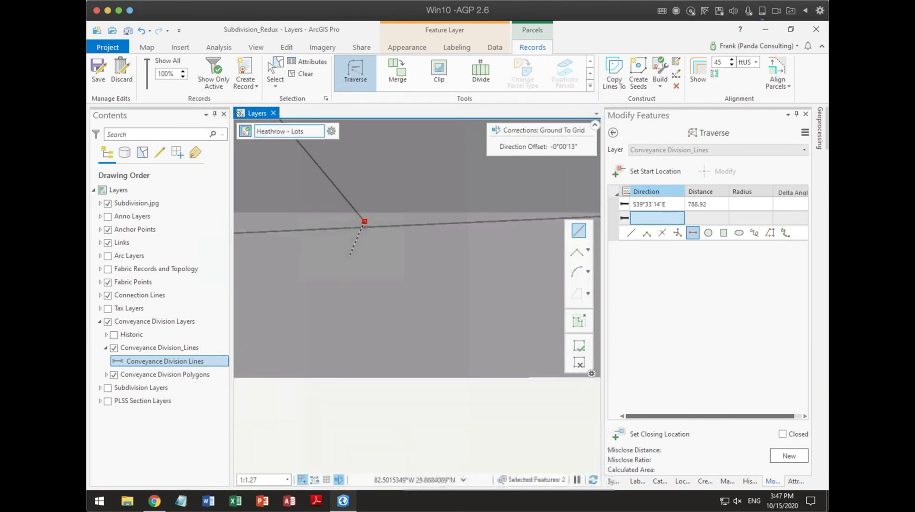
{"action": "left_click", "coordinate": [636, 436]}
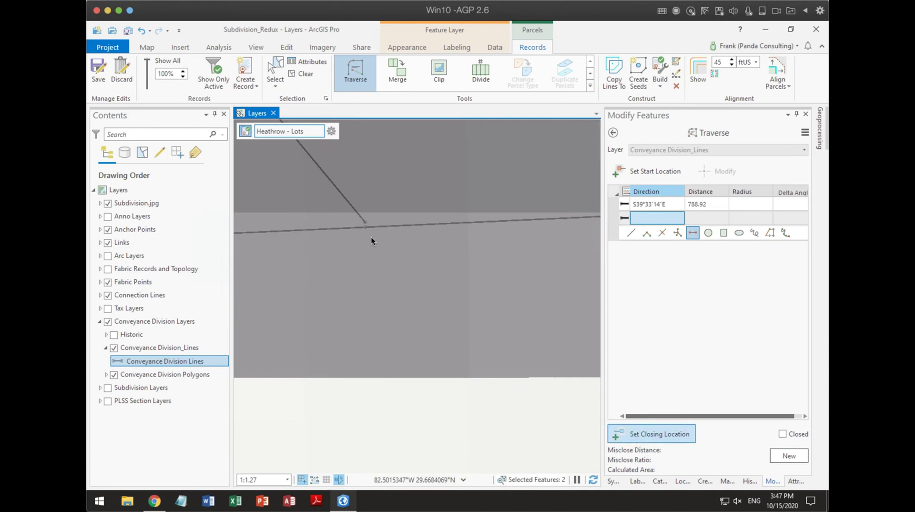
{"action": "left_click", "coordinate": [364, 227]}
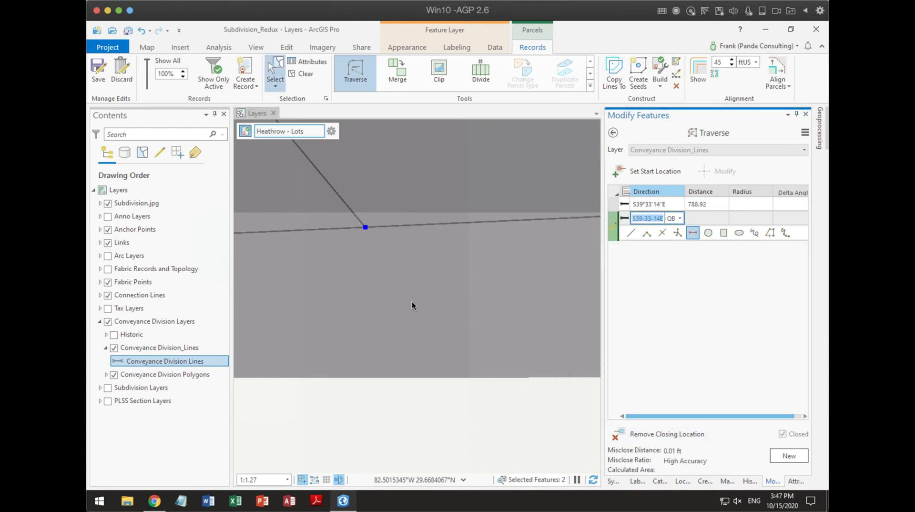
{"action": "scroll", "coordinate": [412, 303], "scroll_direction": "down", "scroll_amount": 6}
{"action": "scroll", "coordinate": [447, 322], "scroll_direction": "down", "scroll_amount": 4}
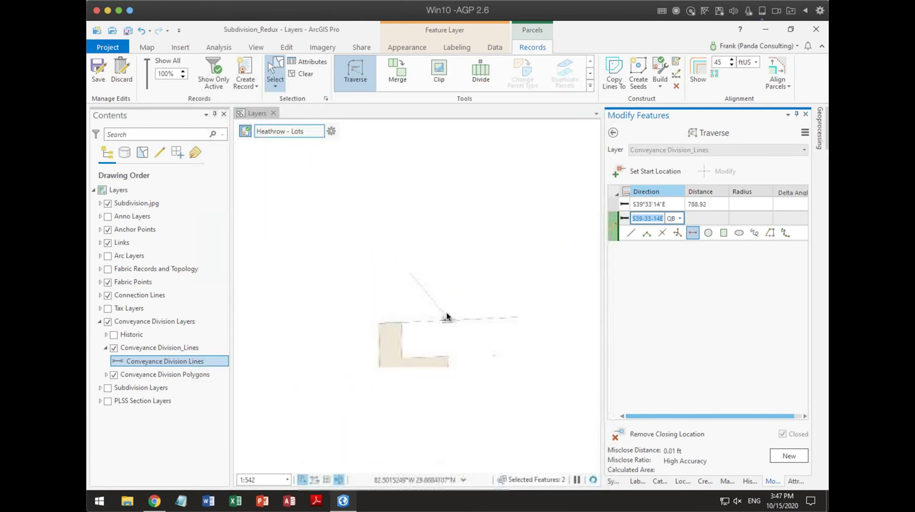
{"action": "scroll", "coordinate": [446, 312], "scroll_direction": "down", "scroll_amount": 5}
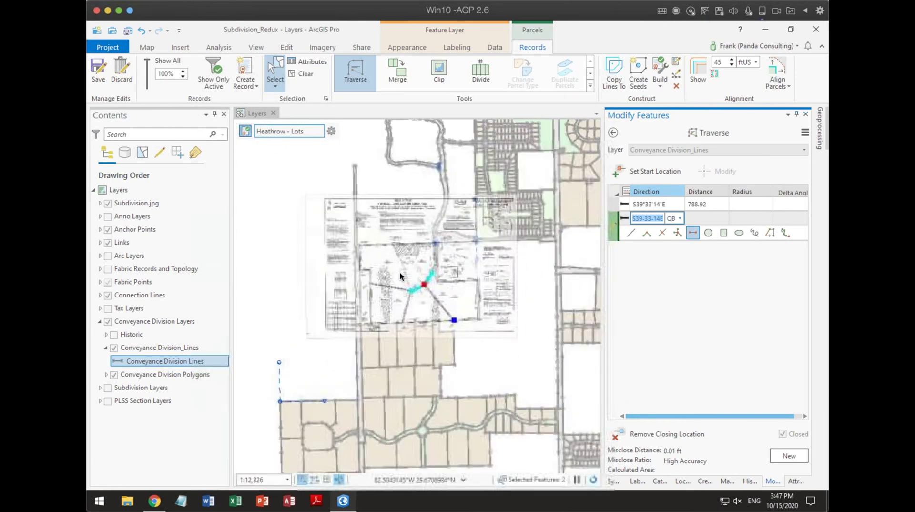
{"action": "scroll", "coordinate": [400, 276], "scroll_direction": "up", "scroll_amount": 4}
{"action": "left_click", "coordinate": [789, 456]}
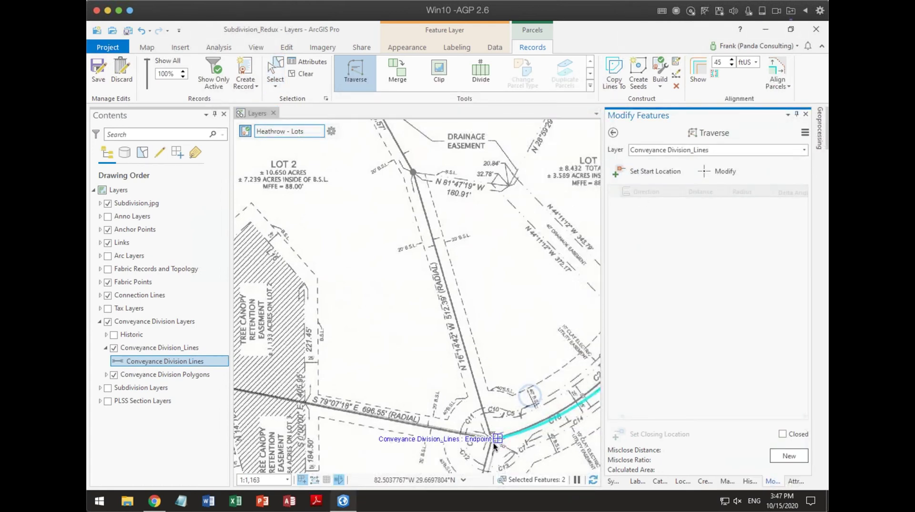
- Start a traverse at the line endpoint in the cul-de-sac center and enter the first course of Lot 2's east line as N16-14-42W, 512.39 ft
{"action": "left_click", "coordinate": [495, 442]}
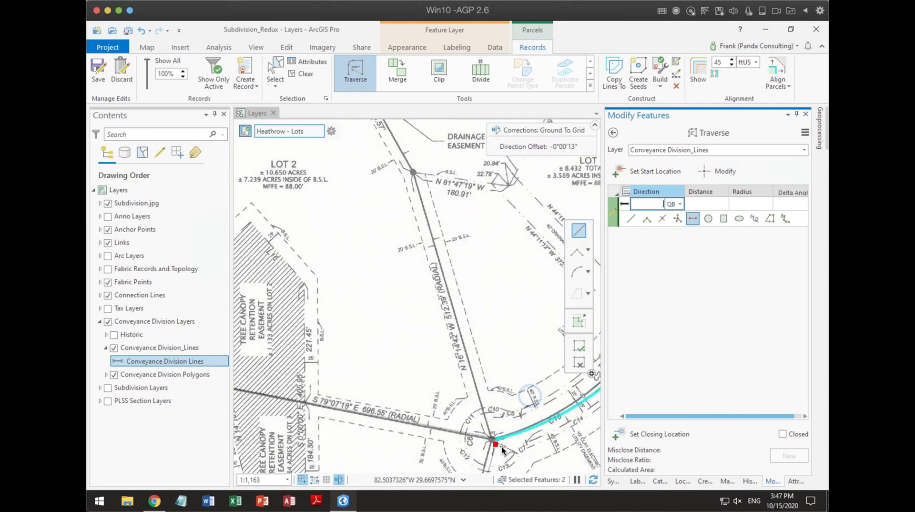
{"action": "key", "text": "Escape"}
{"action": "left_click", "coordinate": [643, 192]}
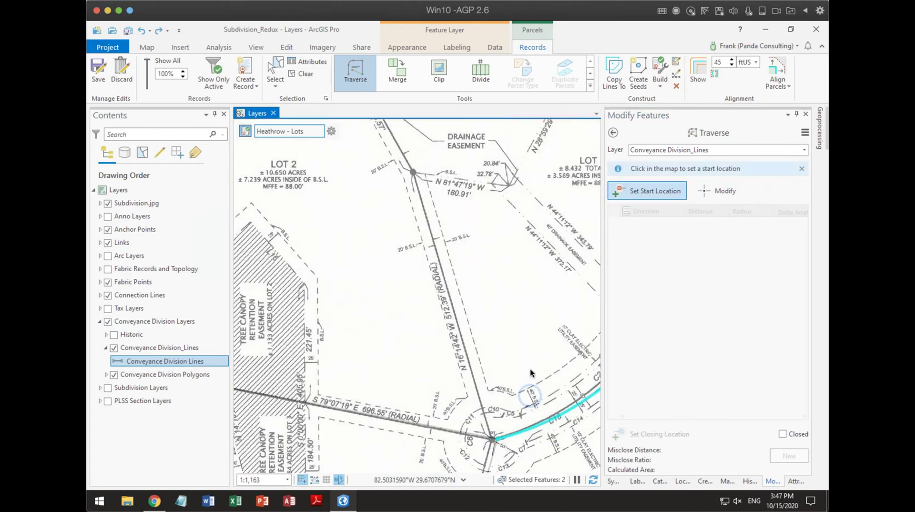
{"action": "left_click", "coordinate": [498, 439]}
{"action": "left_click", "coordinate": [631, 227]}
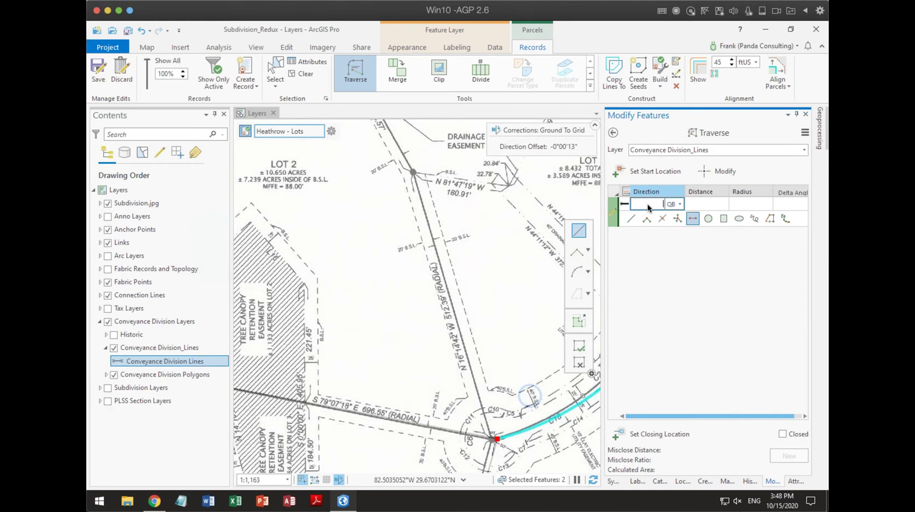
{"action": "type", "text": "16.1442"}
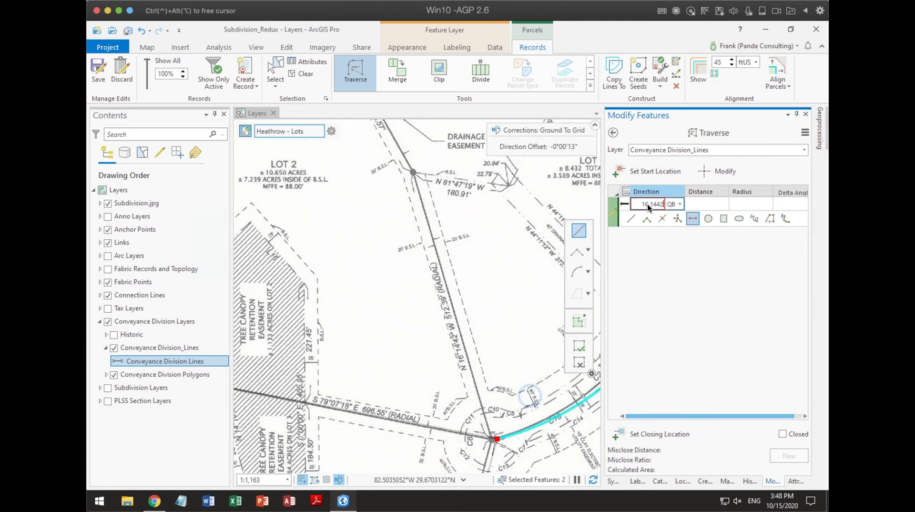
{"action": "type", "text": "-4"}
{"action": "key", "text": "Tab"}
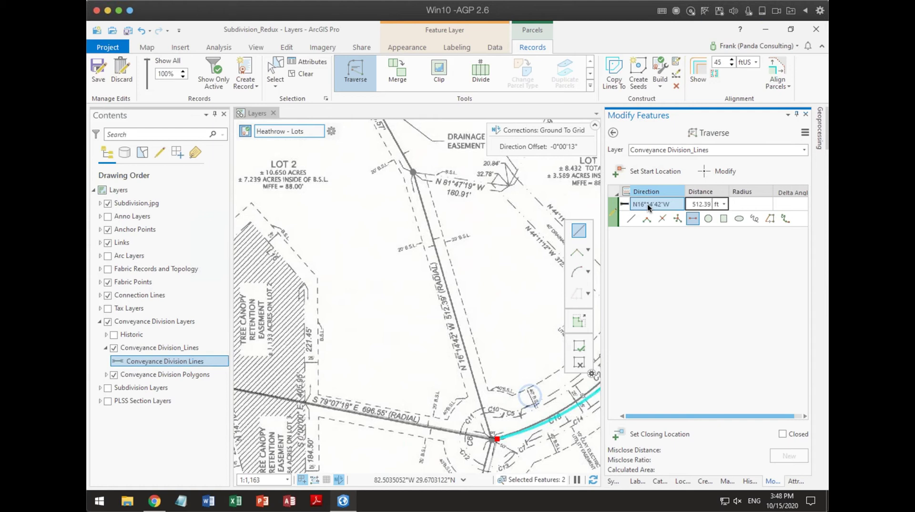
{"action": "key", "text": "Return"}
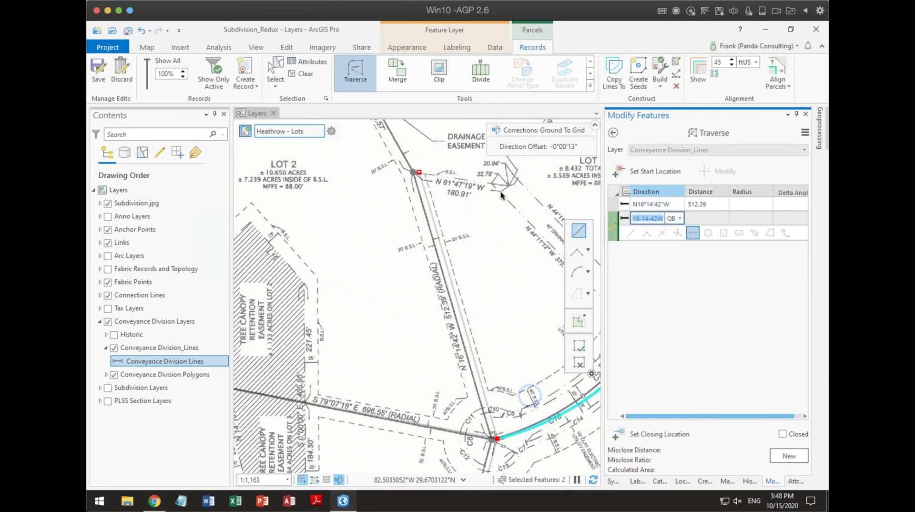
- Add a second course to Lot 2's east line with direction N29-14-07W and distance 220.42 ft
{"action": "key", "text": "BackSpace"}
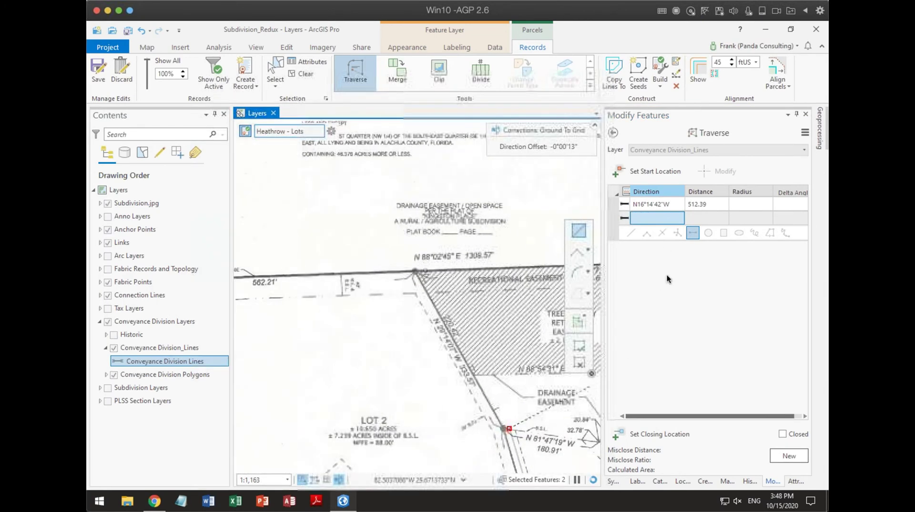
{"action": "left_click", "coordinate": [660, 218]}
{"action": "type", "text": "29.1407"}
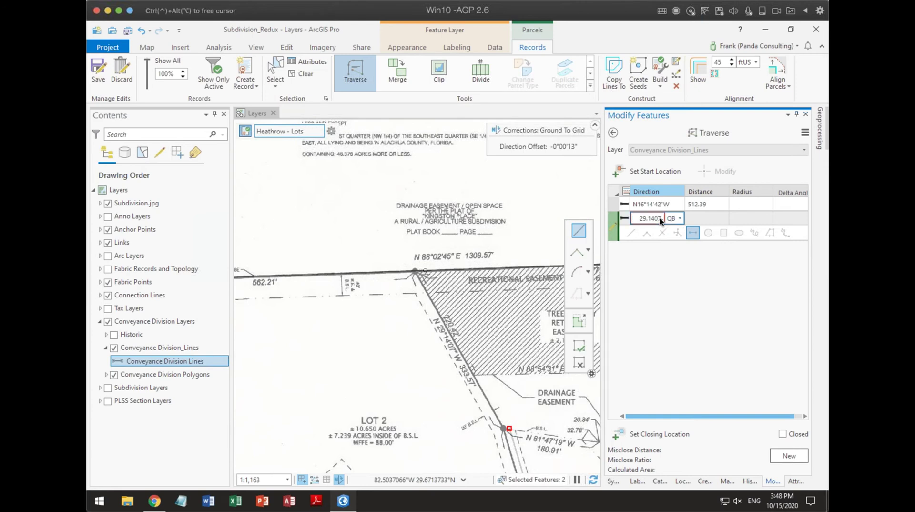
{"action": "type", "text": "-4"}
{"action": "key", "text": "Tab"}
{"action": "type", "text": "220."}
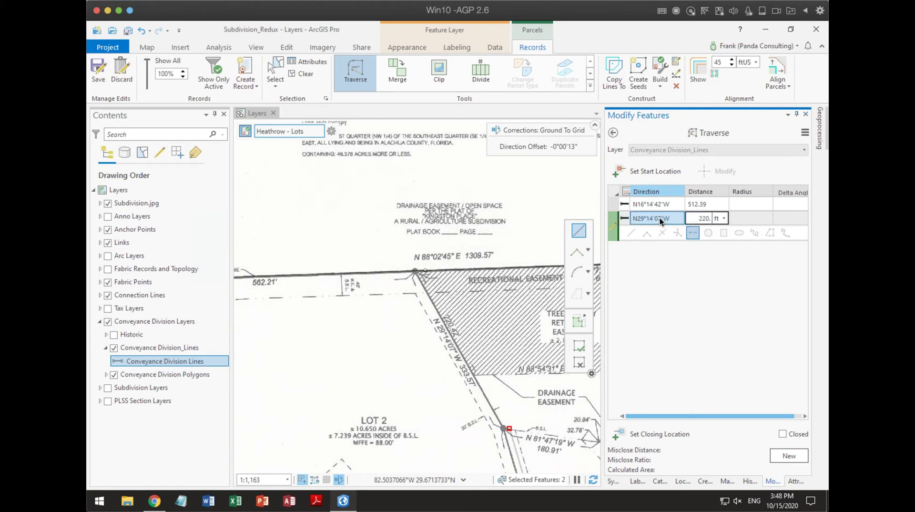
{"action": "type", "text": "42"}
{"action": "key", "text": "Return"}
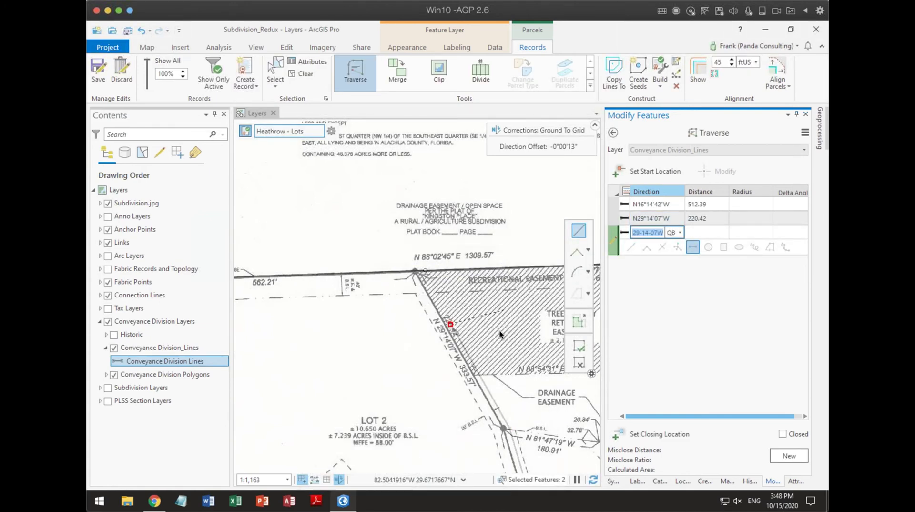
- Set the distance of the N29-14-07W course to 333.57 ft
{"action": "left_click", "coordinate": [709, 218]}
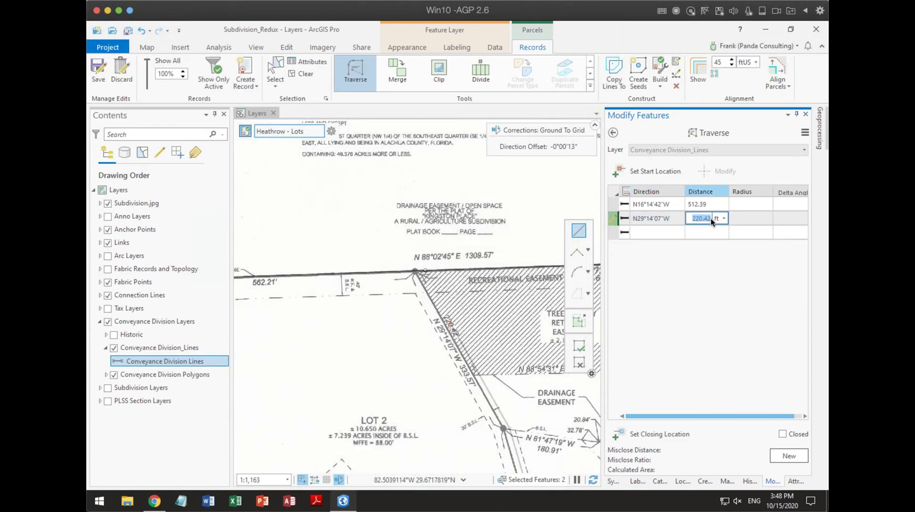
{"action": "type", "text": "3"}
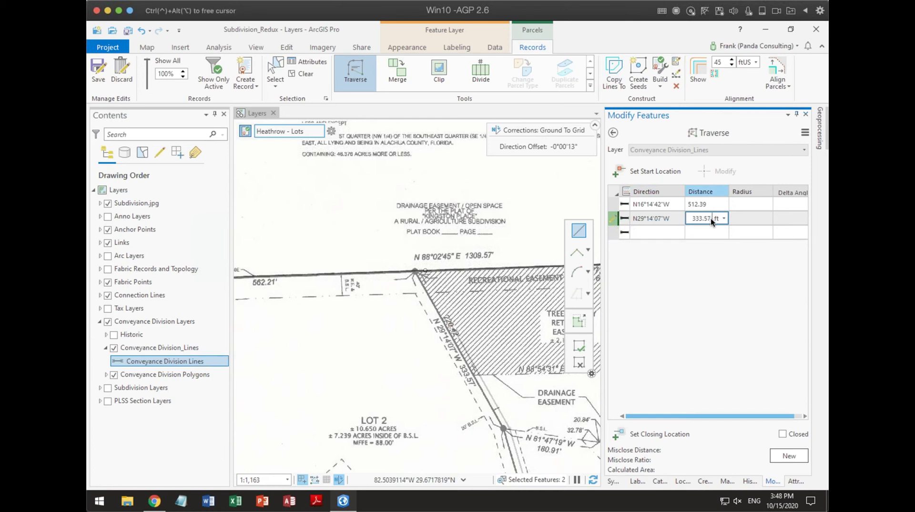
{"action": "type", "text": "33.57"}
{"action": "key", "text": "Return"}
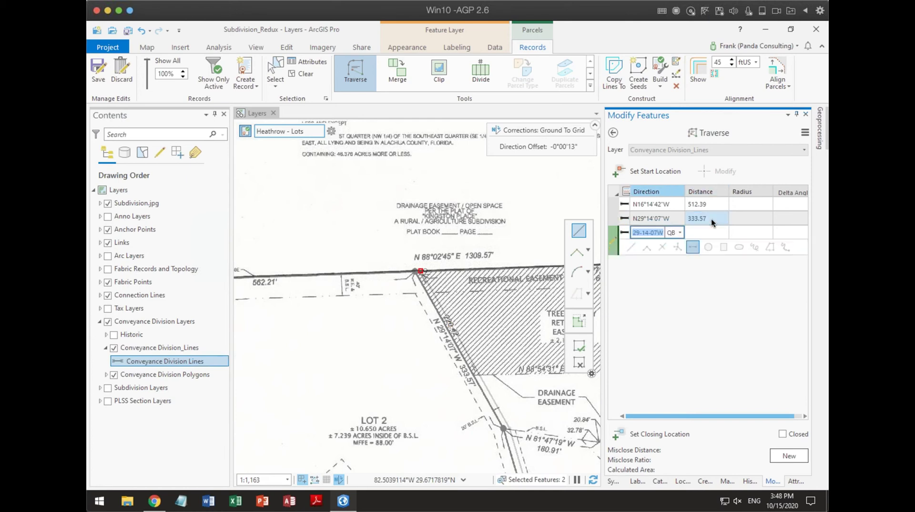
- Hide the Subdivision.jpg layer and set the traverse's closing location on the existing point of the north boundary line
{"action": "scroll", "coordinate": [428, 274], "scroll_direction": "up", "scroll_amount": 10}
{"action": "left_click", "coordinate": [337, 254]}
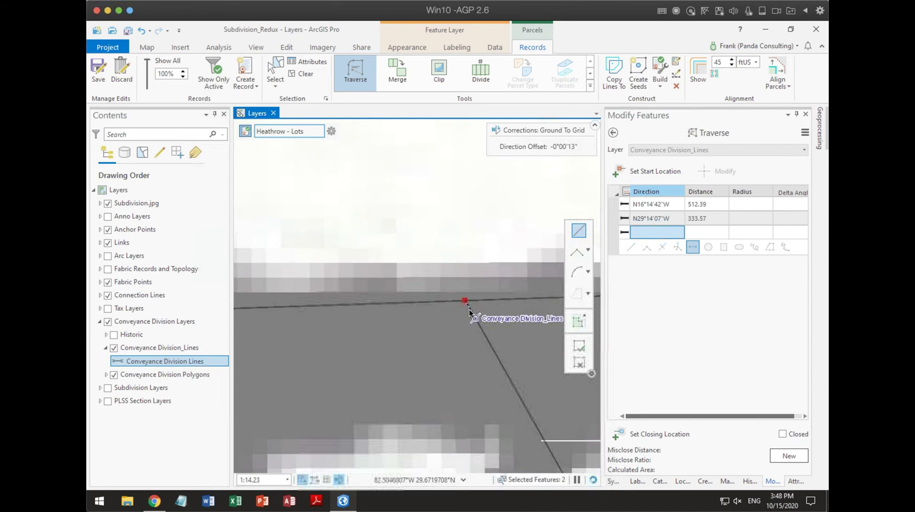
{"action": "scroll", "coordinate": [460, 294], "scroll_direction": "up", "scroll_amount": 4}
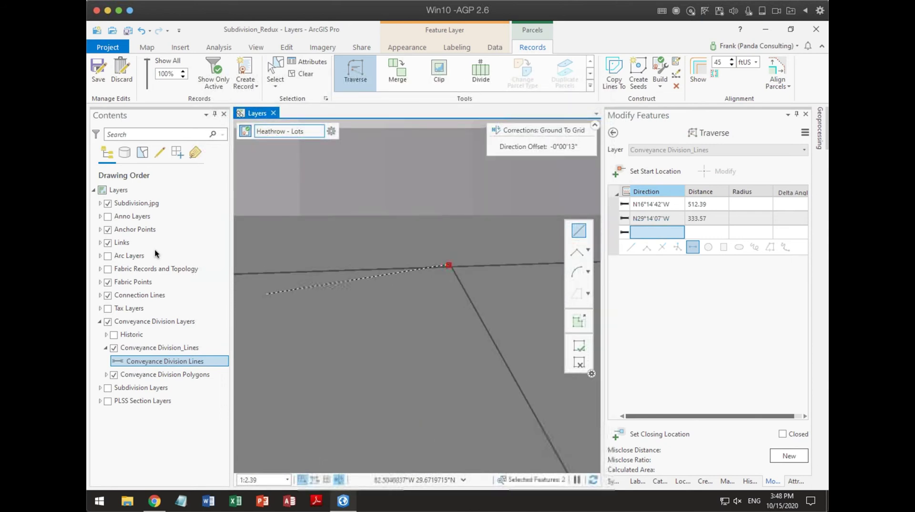
{"action": "left_click", "coordinate": [107, 203]}
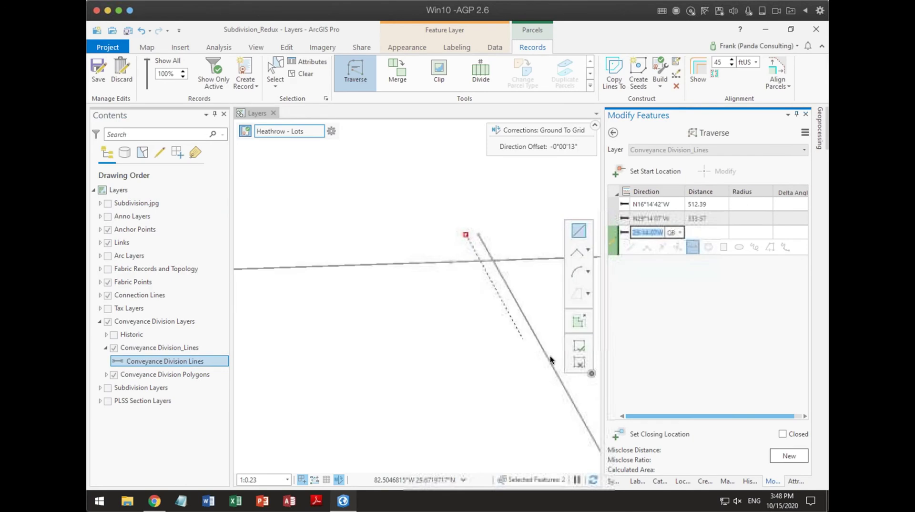
{"action": "left_click", "coordinate": [651, 431]}
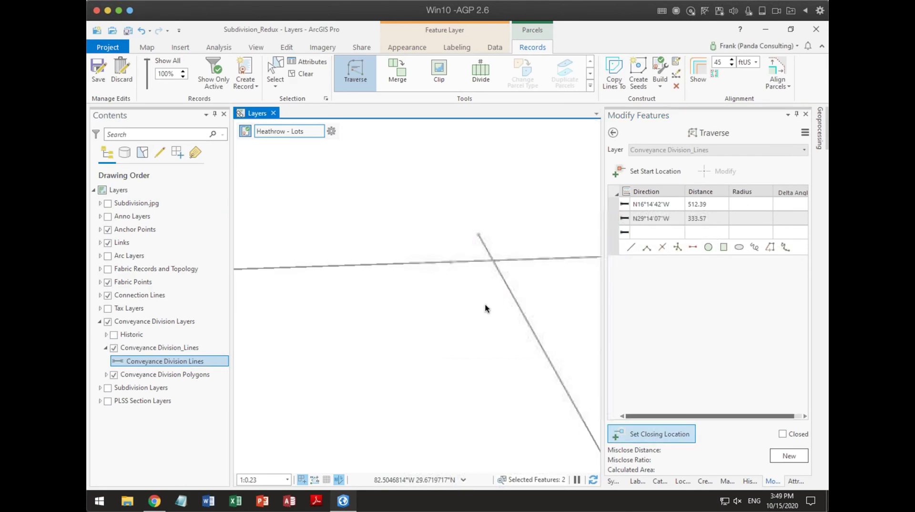
{"action": "left_click", "coordinate": [451, 262]}
- Examine where the lot lines meet the north and south subdivision boundaries and compare the line work with the Subdivision.jpg plat
{"action": "scroll", "coordinate": [464, 315], "scroll_direction": "down", "scroll_amount": 5}
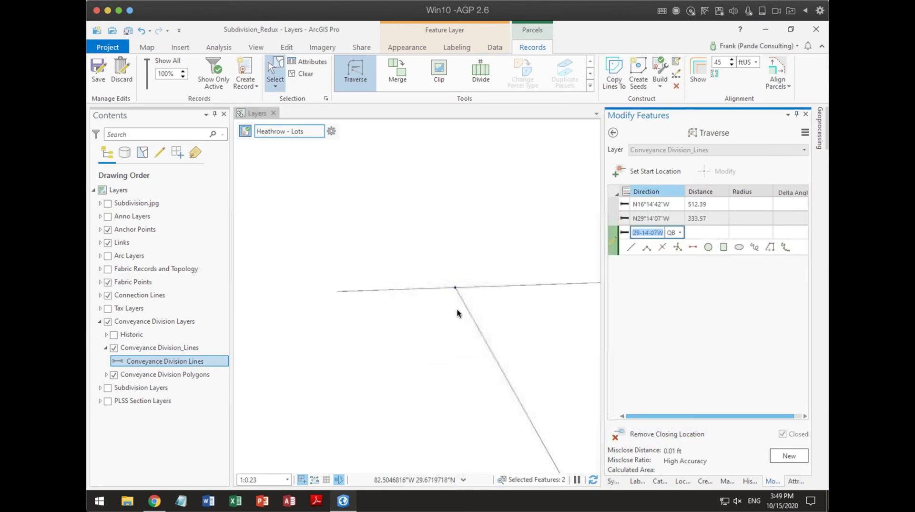
{"action": "scroll", "coordinate": [460, 338], "scroll_direction": "down", "scroll_amount": 5}
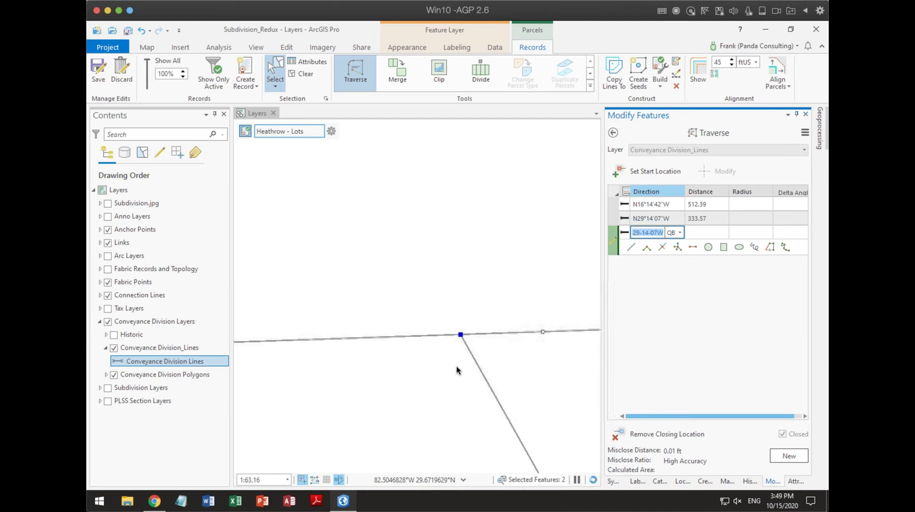
{"action": "scroll", "coordinate": [457, 374], "scroll_direction": "down", "scroll_amount": 5}
{"action": "scroll", "coordinate": [411, 262], "scroll_direction": "up", "scroll_amount": 4}
{"action": "scroll", "coordinate": [362, 415], "scroll_direction": "up", "scroll_amount": 4}
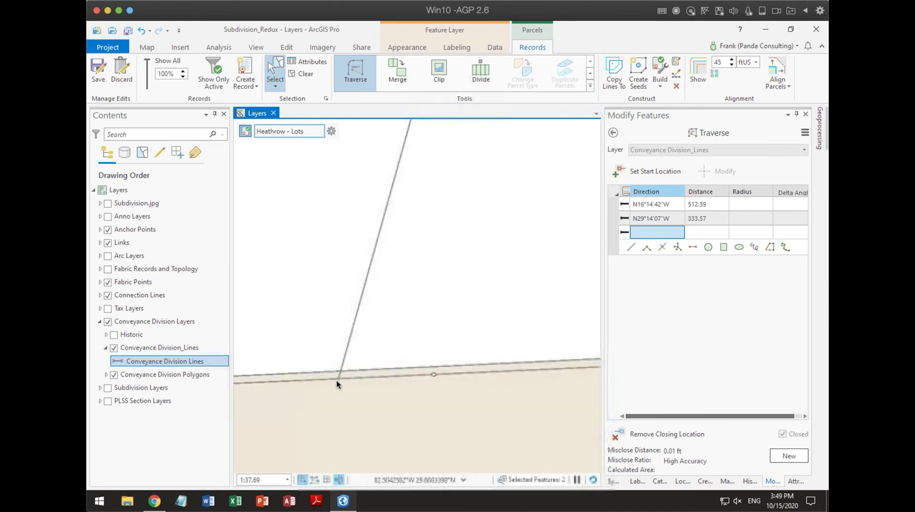
{"action": "scroll", "coordinate": [337, 383], "scroll_direction": "up", "scroll_amount": 3}
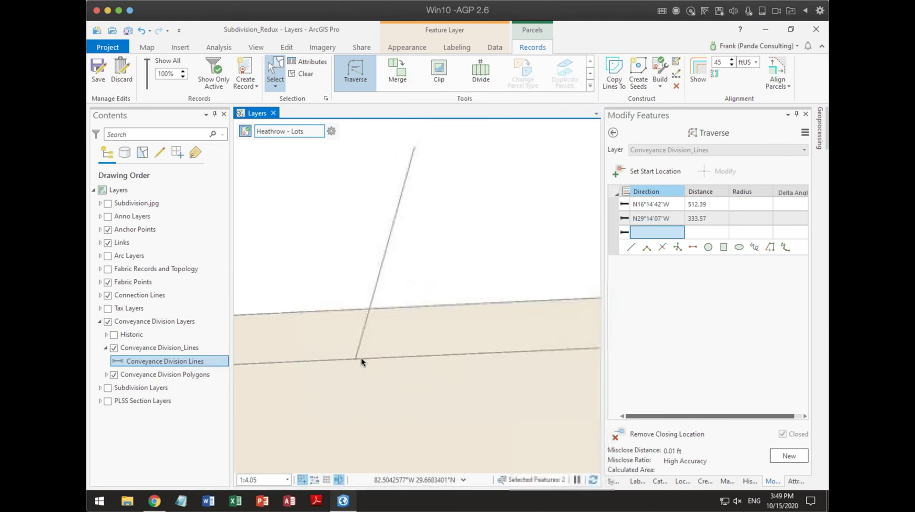
{"action": "scroll", "coordinate": [362, 359], "scroll_direction": "down", "scroll_amount": 7}
{"action": "scroll", "coordinate": [397, 327], "scroll_direction": "down", "scroll_amount": 5}
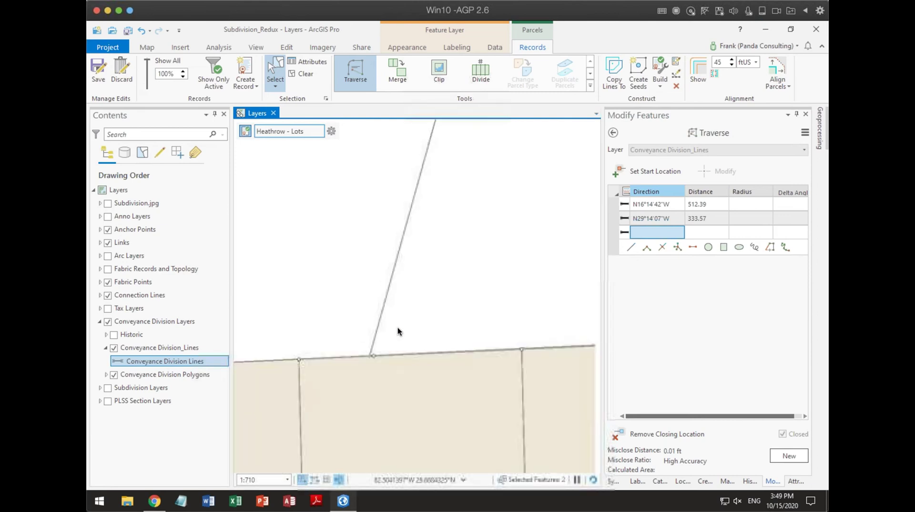
{"action": "left_click", "coordinate": [108, 203]}
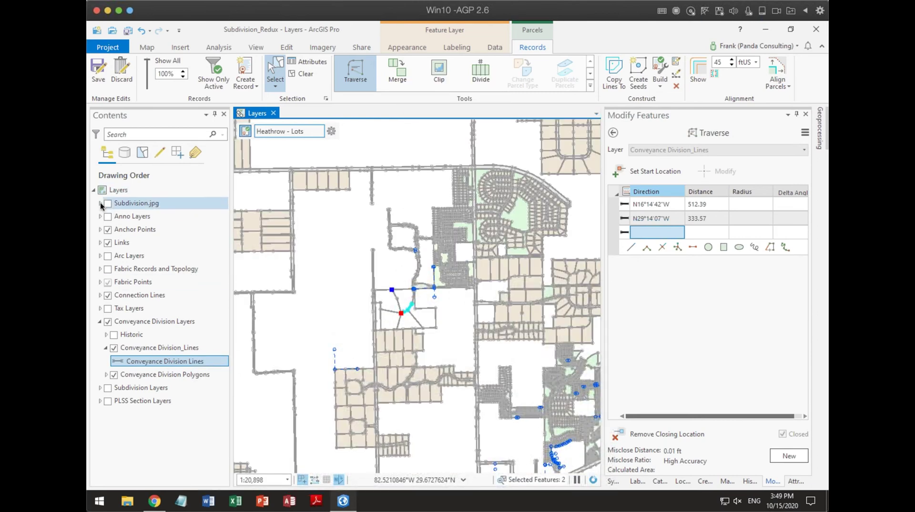
{"action": "scroll", "coordinate": [409, 321], "scroll_direction": "up", "scroll_amount": 3}
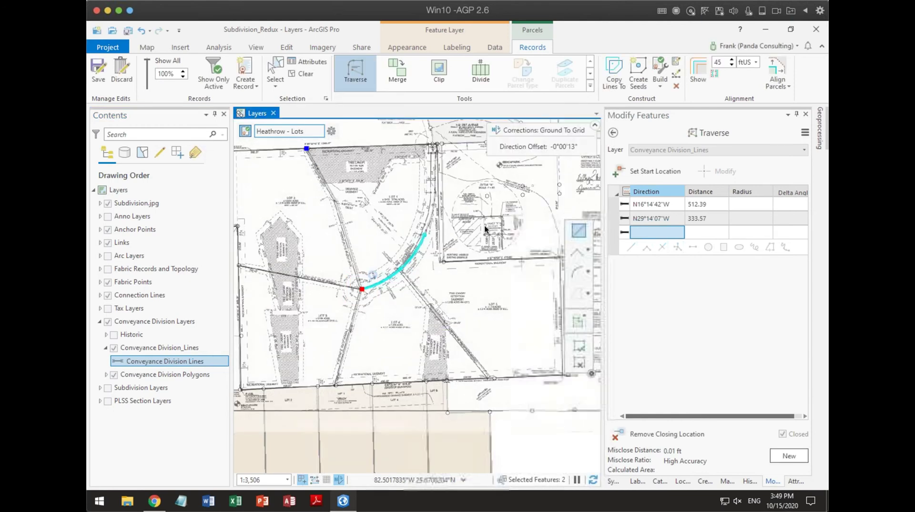
- Close the Traverse tool, hide the Subdivision.jpg layer and create parcel seeds for the Heathrow - Lots record
{"action": "left_click", "coordinate": [613, 132]}
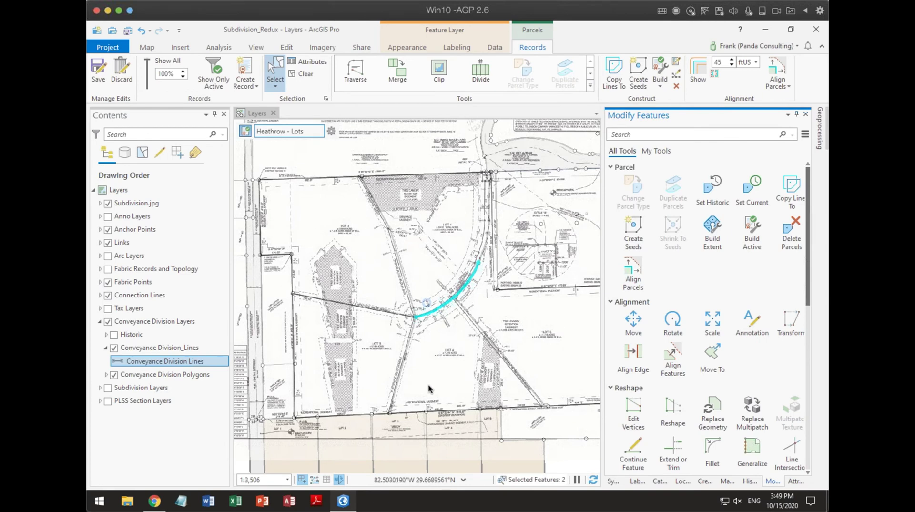
{"action": "left_click", "coordinate": [107, 203]}
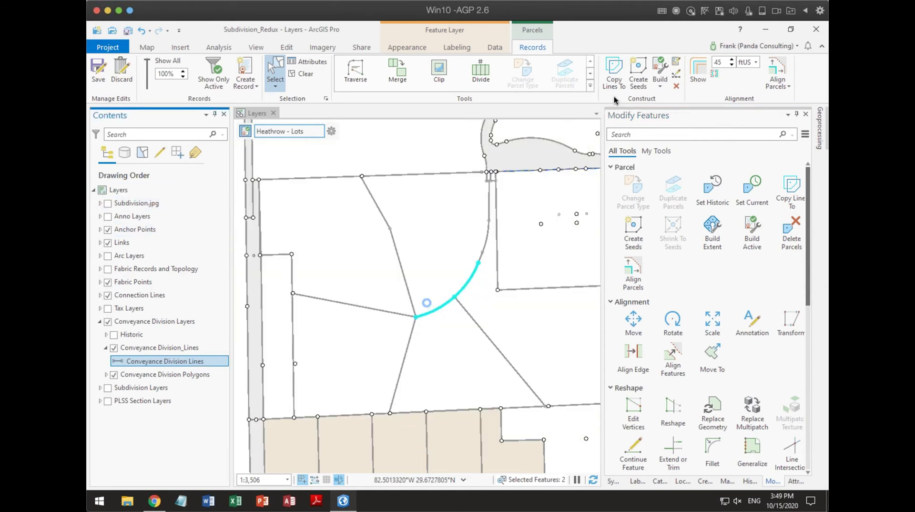
{"action": "left_click", "coordinate": [638, 71]}
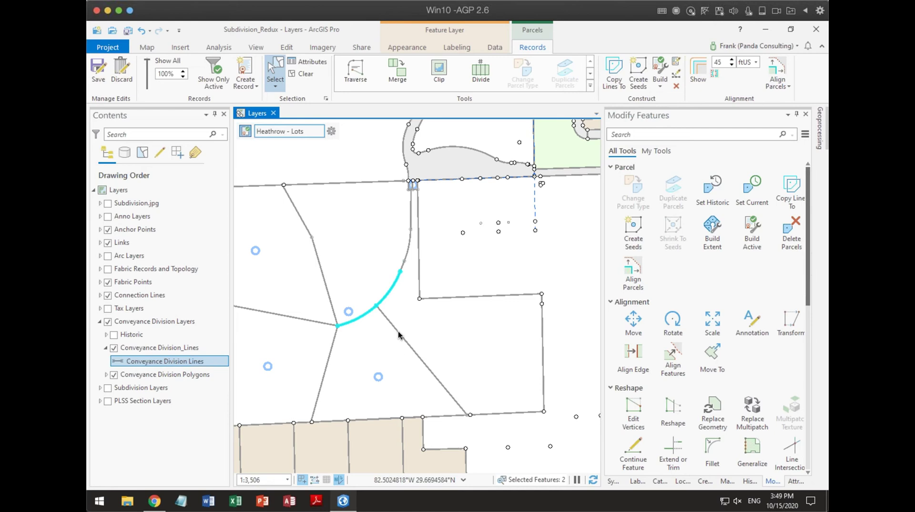
- Inspect the parcel seeds around the boulevard and clear the selection of the centerline curves with the Rectangle select tool
{"action": "scroll", "coordinate": [405, 309], "scroll_direction": "up", "scroll_amount": 3}
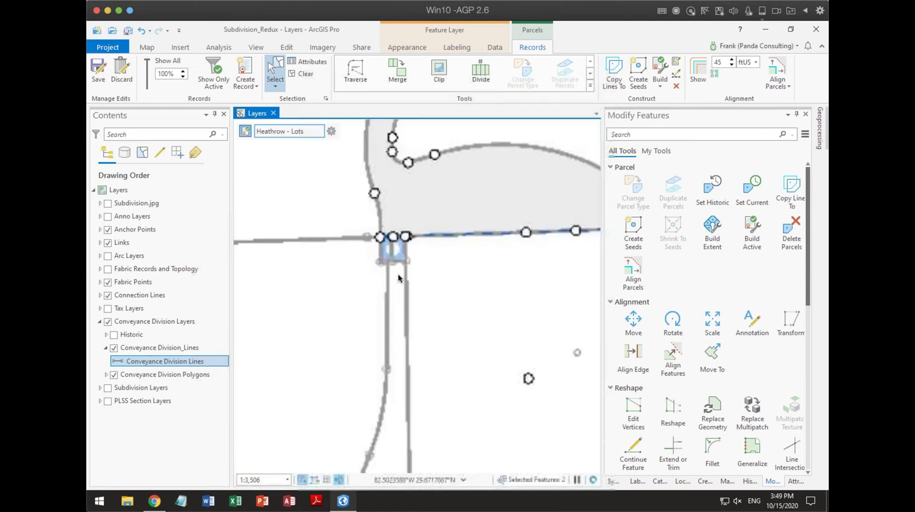
{"action": "scroll", "coordinate": [398, 274], "scroll_direction": "up", "scroll_amount": 4}
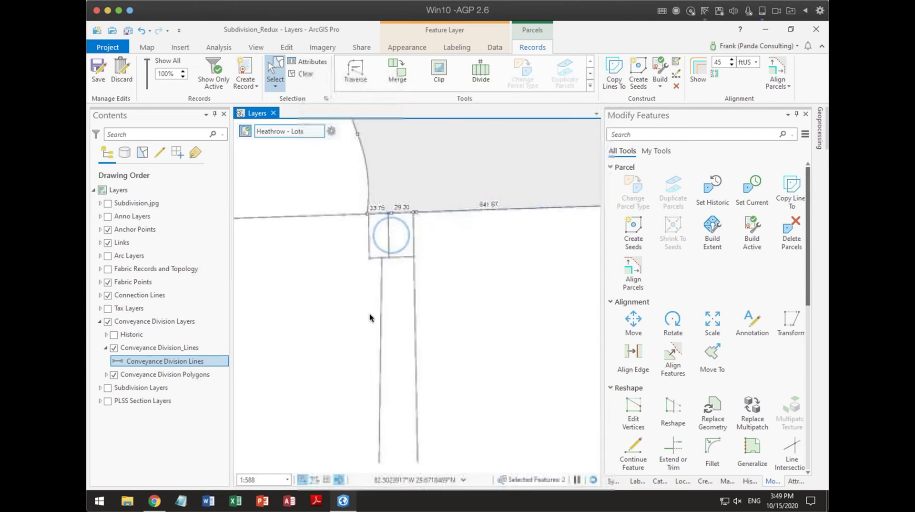
{"action": "scroll", "coordinate": [370, 313], "scroll_direction": "down", "scroll_amount": 2}
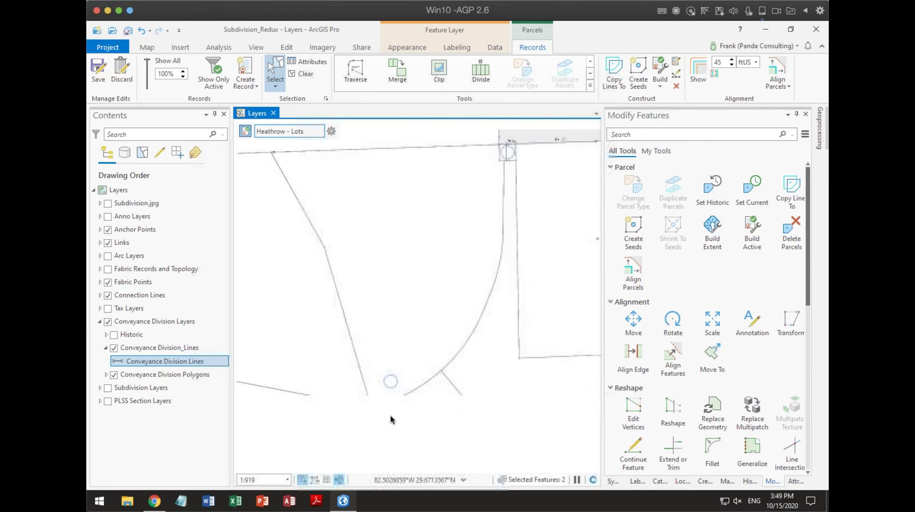
{"action": "scroll", "coordinate": [390, 419], "scroll_direction": "down", "scroll_amount": 2}
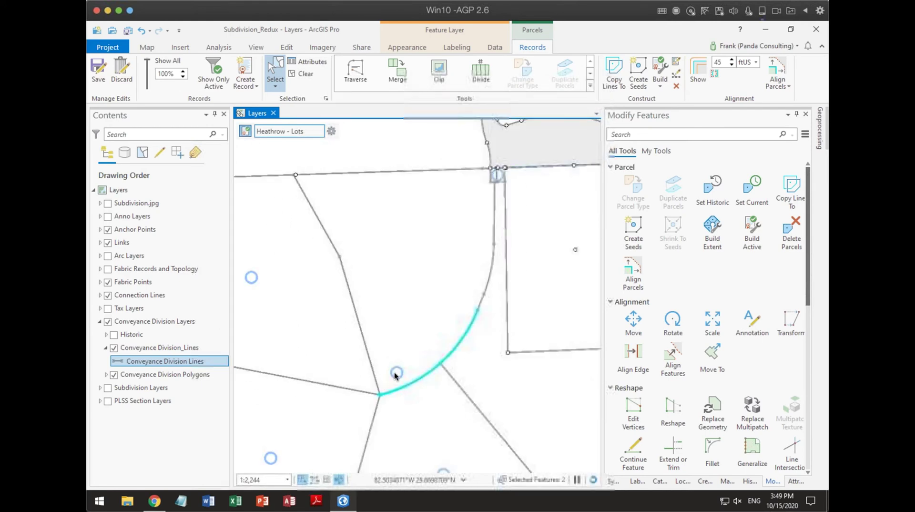
{"action": "left_click", "coordinate": [274, 82]}
{"action": "left_click", "coordinate": [291, 107]}
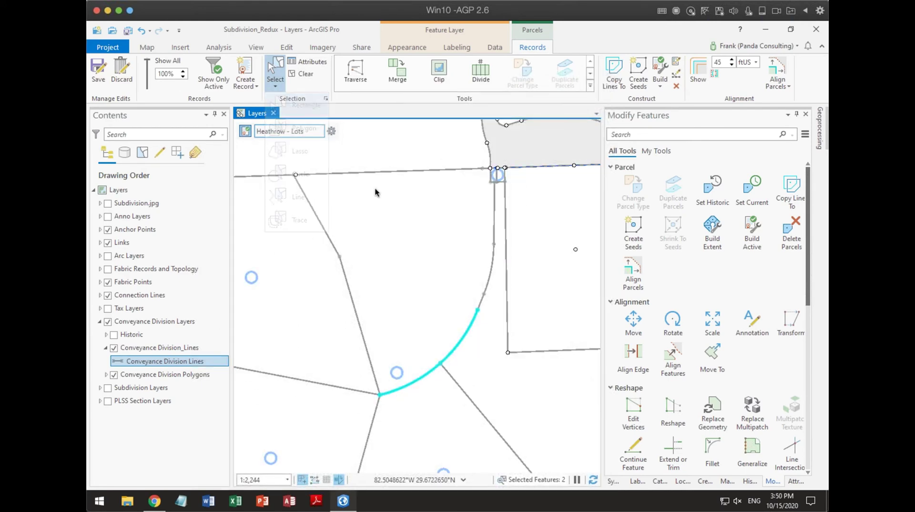
{"action": "left_click", "coordinate": [418, 337]}
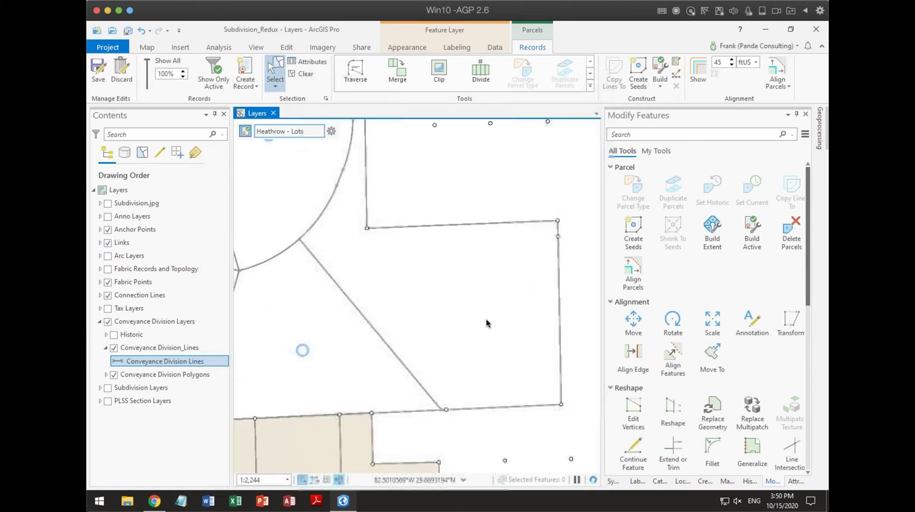
- Select only the short vertical line inside the square at the boulevard's north end, review its attributes and delete it
{"action": "scroll", "coordinate": [408, 233], "scroll_direction": "up", "scroll_amount": 5}
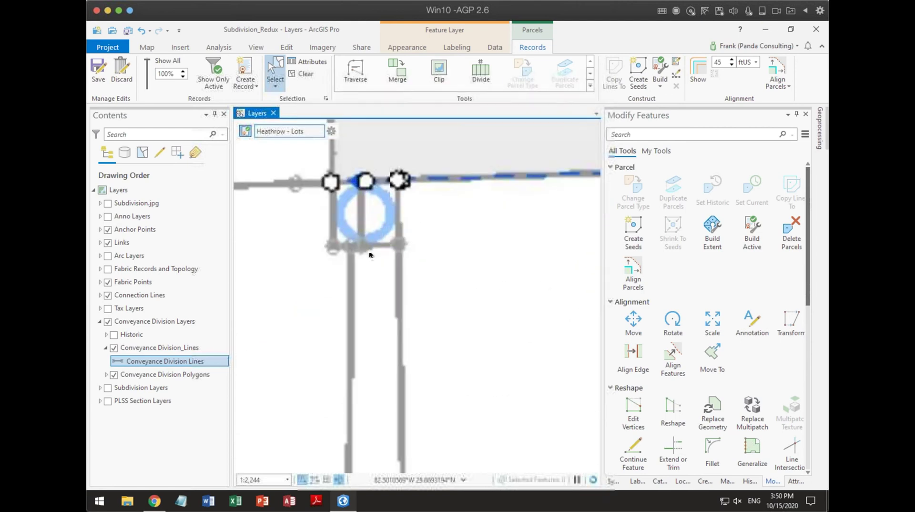
{"action": "scroll", "coordinate": [360, 259], "scroll_direction": "up", "scroll_amount": 3}
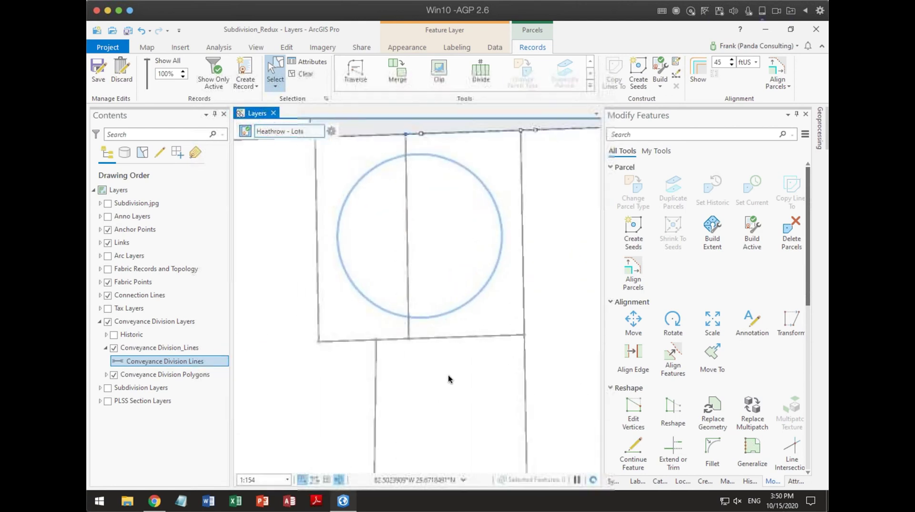
{"action": "left_click", "coordinate": [419, 236]}
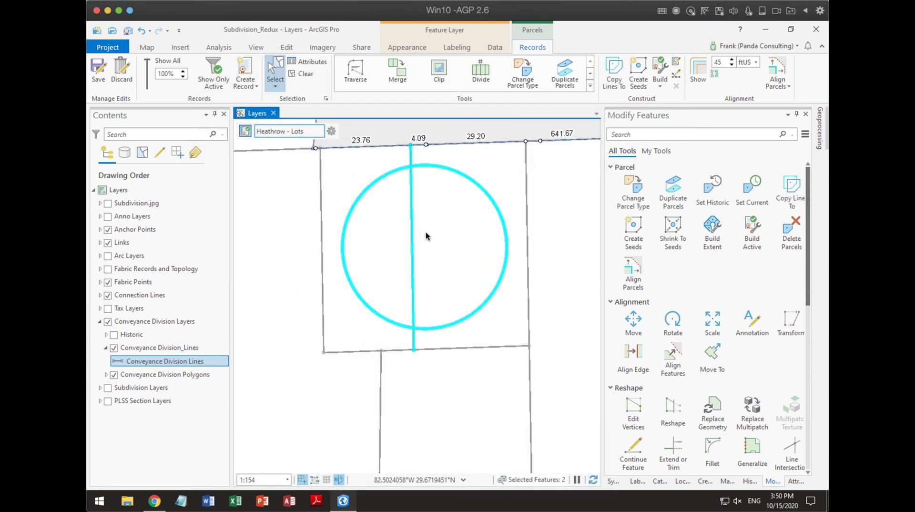
{"action": "left_click", "coordinate": [496, 246], "text": "ctrl"}
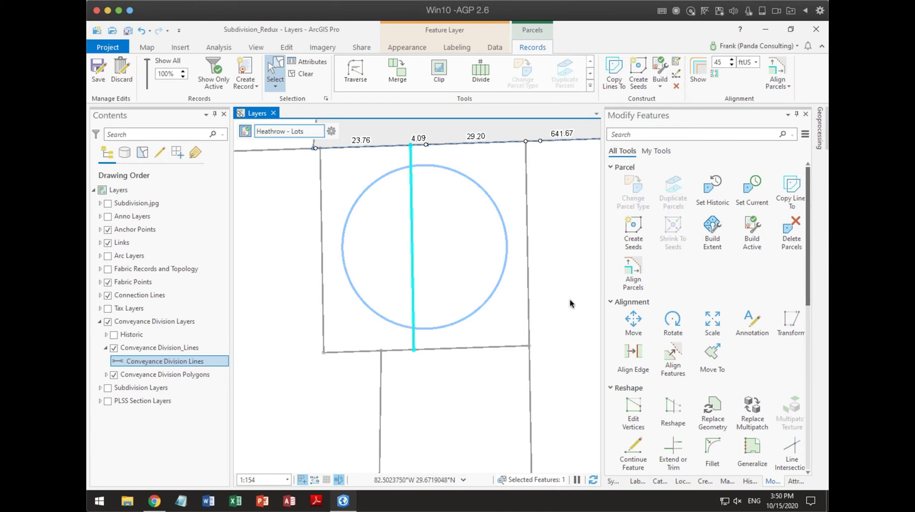
{"action": "left_click", "coordinate": [796, 480]}
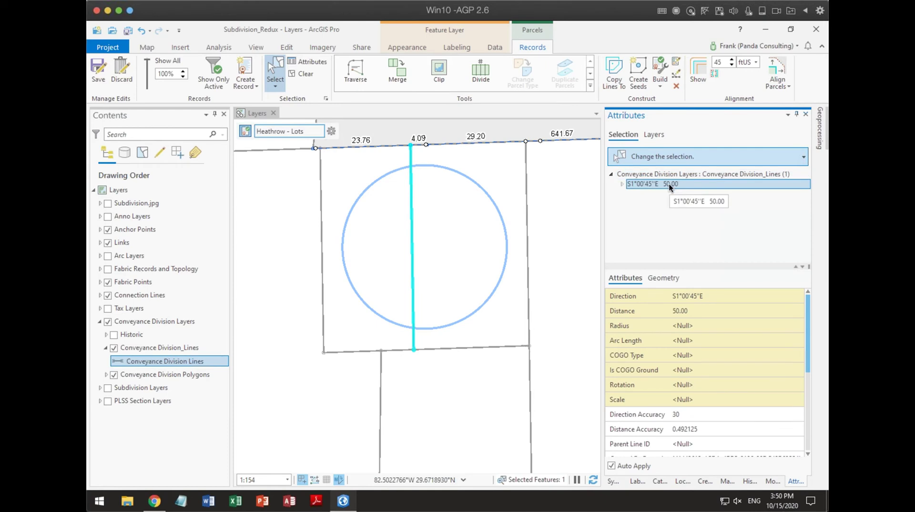
{"action": "left_click", "coordinate": [676, 86]}
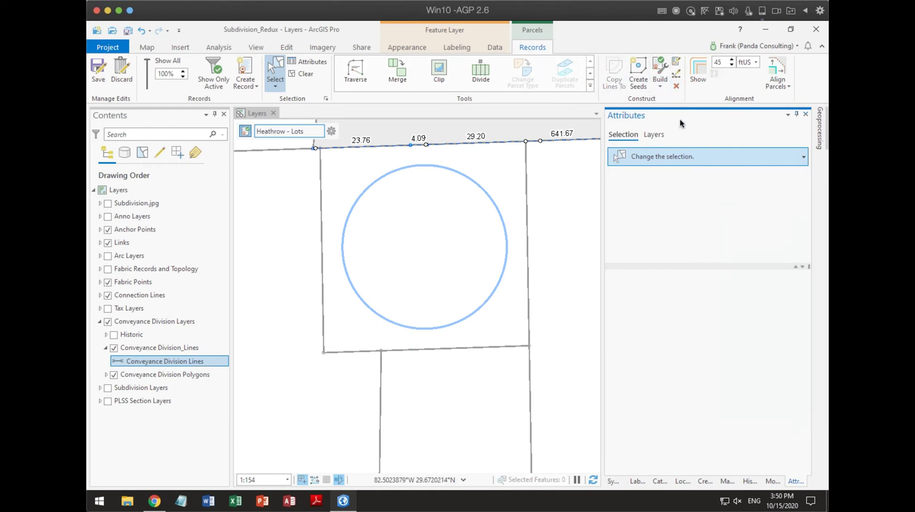
- Examine the southeast corner of the square at the boulevard's north end for a gap between its lines
{"action": "scroll", "coordinate": [535, 342], "scroll_direction": "down", "scroll_amount": 5}
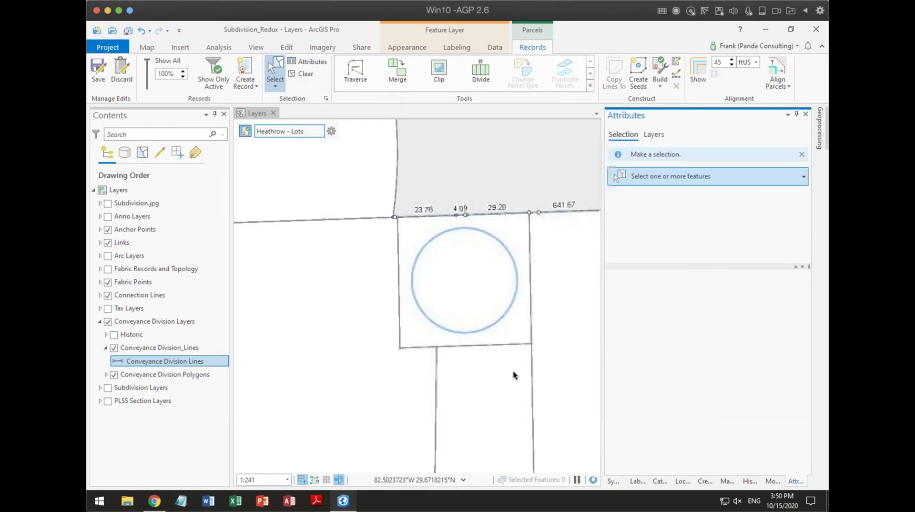
{"action": "scroll", "coordinate": [543, 338], "scroll_direction": "up", "scroll_amount": 4}
{"action": "scroll", "coordinate": [541, 344], "scroll_direction": "up", "scroll_amount": 6}
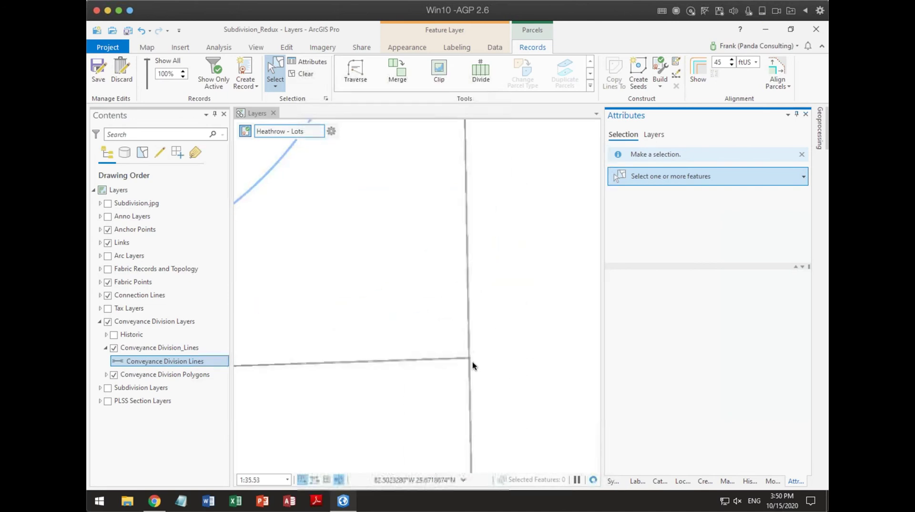
{"action": "scroll", "coordinate": [451, 331], "scroll_direction": "up", "scroll_amount": 3}
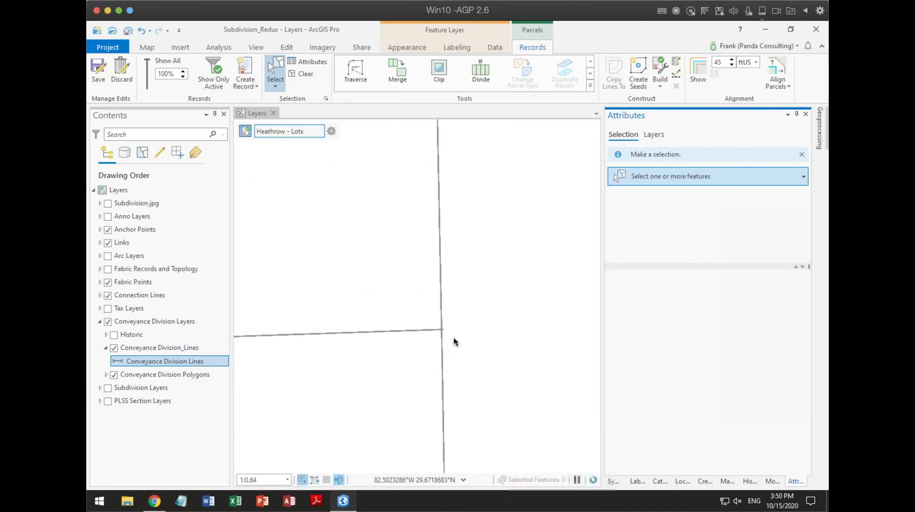
{"action": "scroll", "coordinate": [441, 327], "scroll_direction": "down", "scroll_amount": 7}
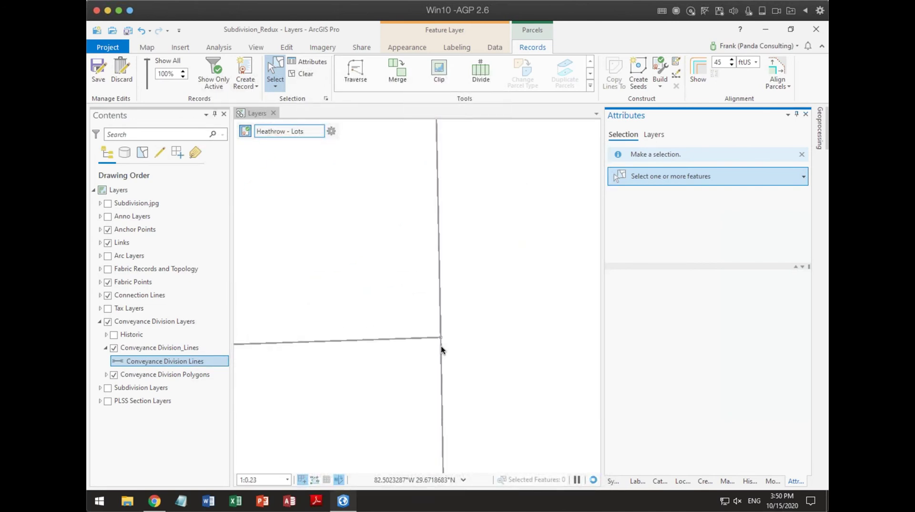
{"action": "scroll", "coordinate": [439, 345], "scroll_direction": "down", "scroll_amount": 5}
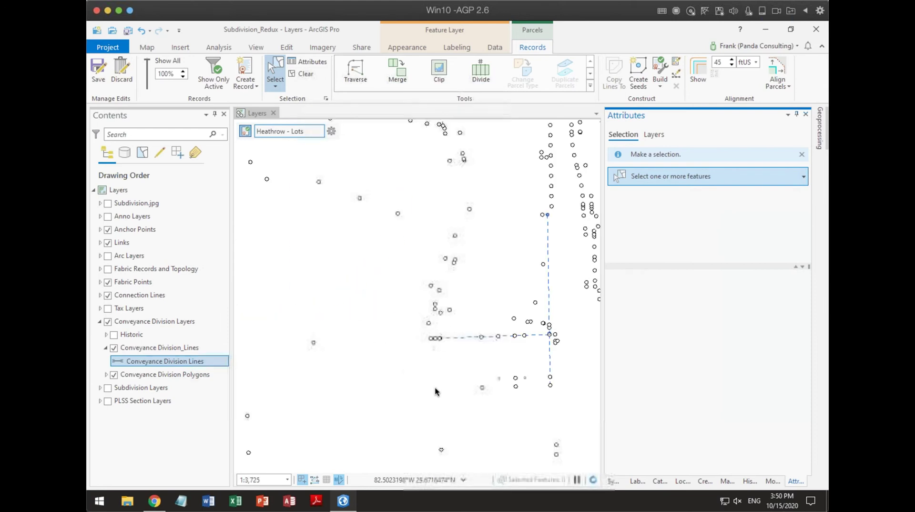
- Examine the junction where the lot line east of Lot 4 meets the boulevard curve for a gap between the lines
{"action": "left_click_drag", "start_coordinate": [442, 394], "coordinate": [394, 306]}
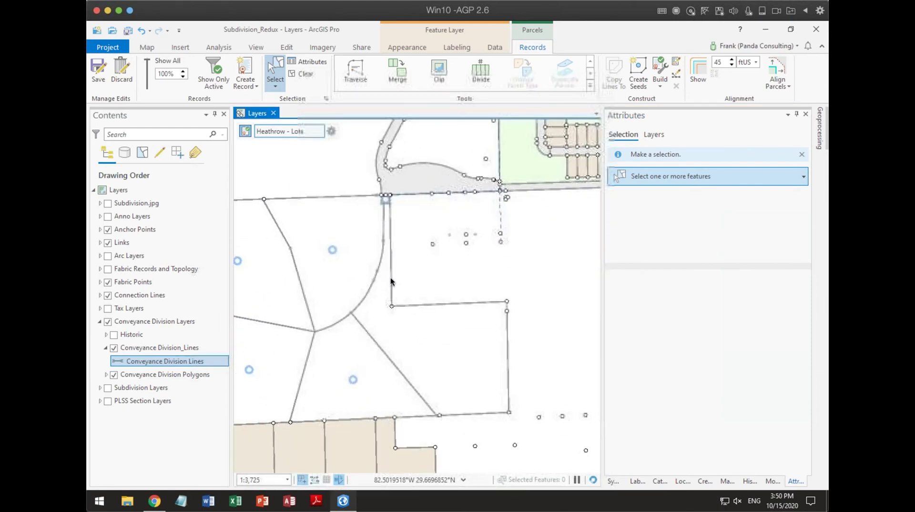
{"action": "scroll", "coordinate": [379, 281], "scroll_direction": "up", "scroll_amount": 5}
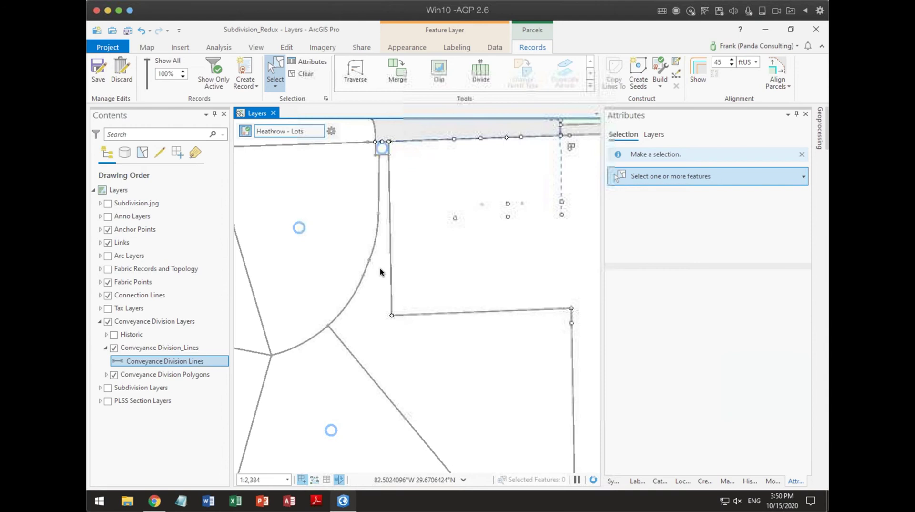
{"action": "scroll", "coordinate": [374, 388], "scroll_direction": "up", "scroll_amount": 2}
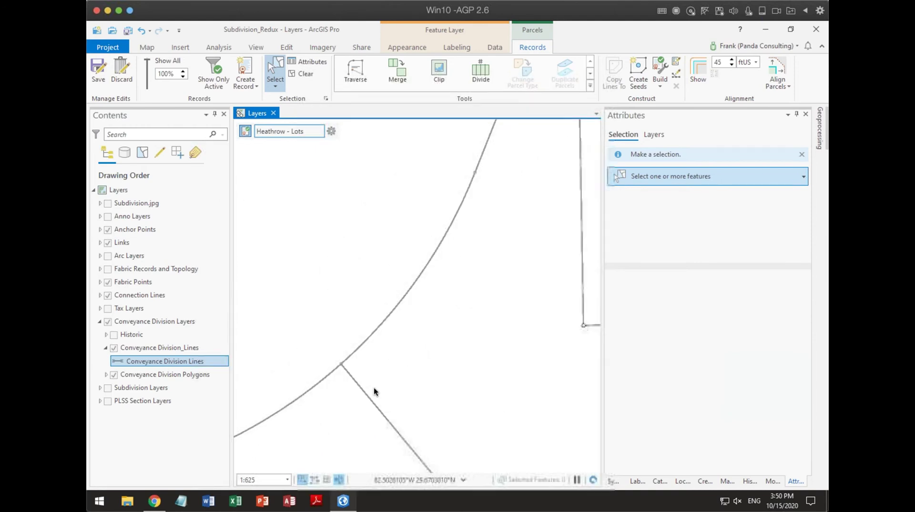
{"action": "scroll", "coordinate": [339, 363], "scroll_direction": "up", "scroll_amount": 3}
{"action": "scroll", "coordinate": [339, 363], "scroll_direction": "up", "scroll_amount": 10}
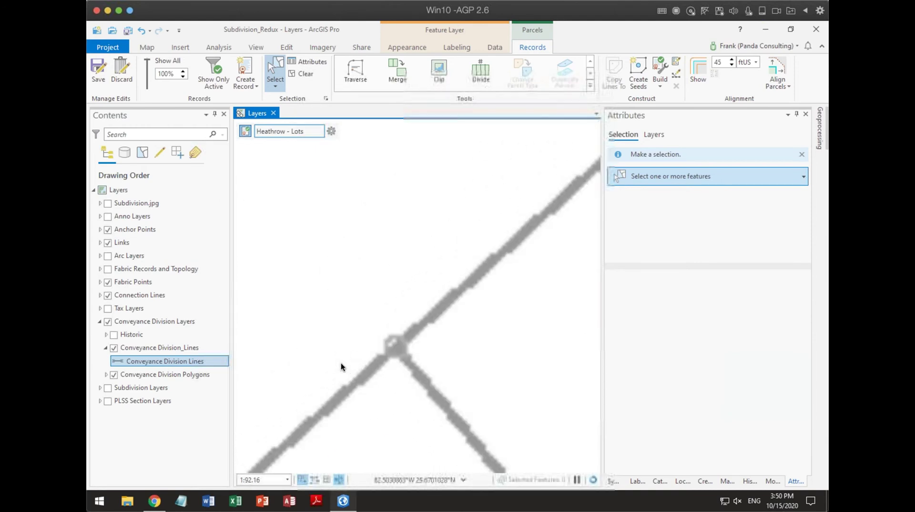
{"action": "scroll", "coordinate": [465, 331], "scroll_direction": "up", "scroll_amount": 5}
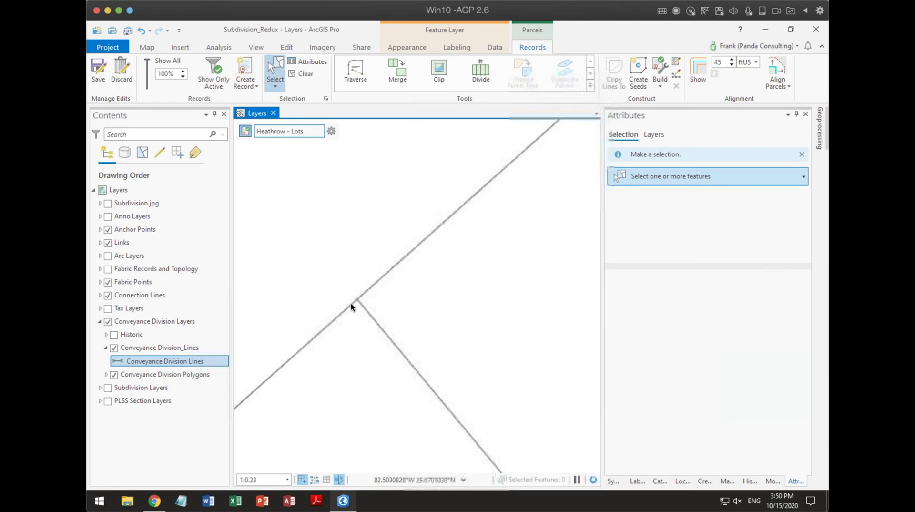
{"action": "scroll", "coordinate": [371, 314], "scroll_direction": "up", "scroll_amount": 1}
{"action": "scroll", "coordinate": [429, 345], "scroll_direction": "down", "scroll_amount": 15}
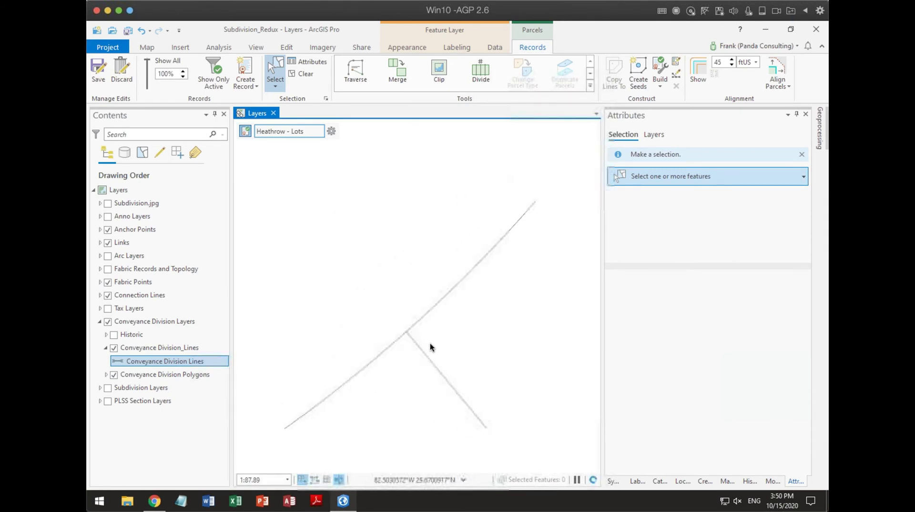
{"action": "scroll", "coordinate": [433, 344], "scroll_direction": "down", "scroll_amount": 4}
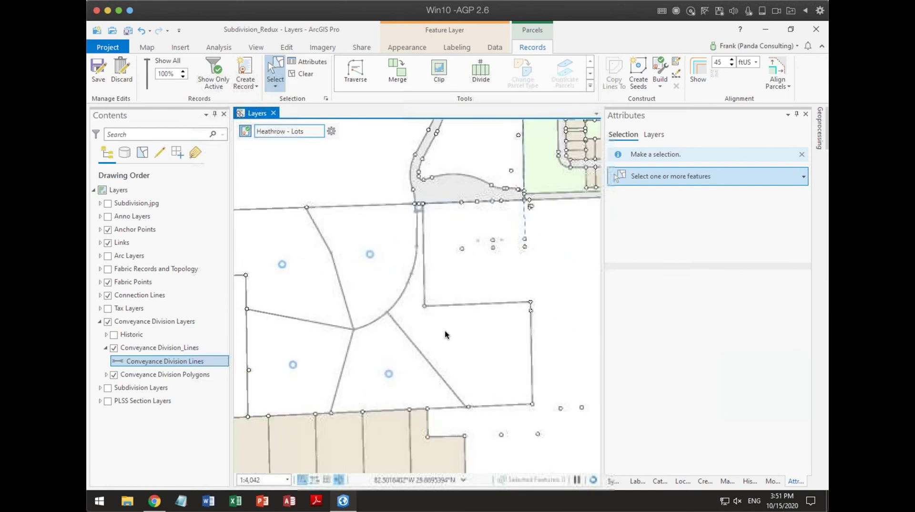
- Examine the inner corner of the subdivision boundary just east of the boulevard for a gap between its lines
{"action": "scroll", "coordinate": [403, 300], "scroll_direction": "up", "scroll_amount": 8}
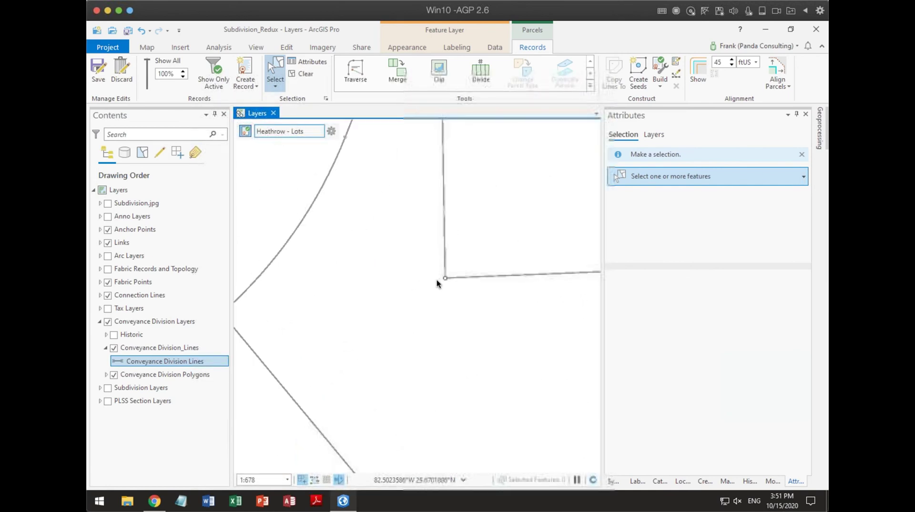
{"action": "scroll", "coordinate": [448, 284], "scroll_direction": "up", "scroll_amount": 20}
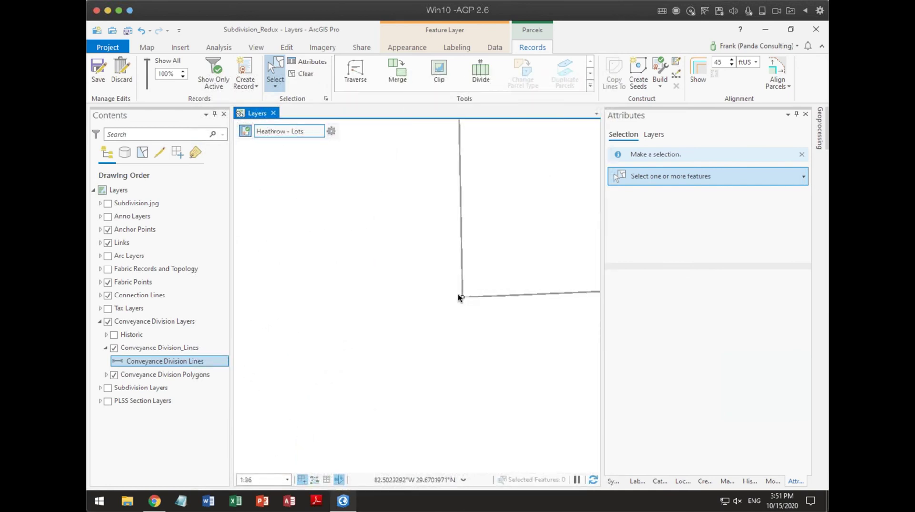
{"action": "scroll", "coordinate": [492, 334], "scroll_direction": "down", "scroll_amount": 6}
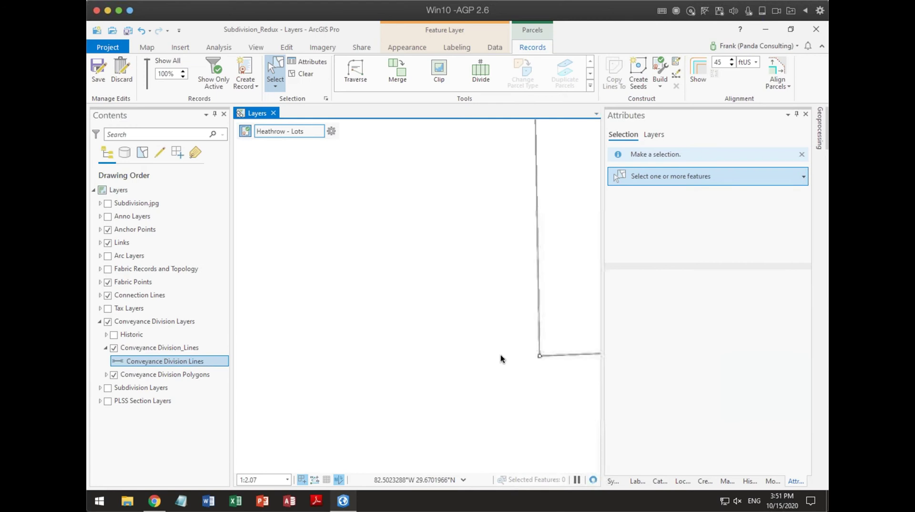
{"action": "scroll", "coordinate": [457, 347], "scroll_direction": "down", "scroll_amount": 4}
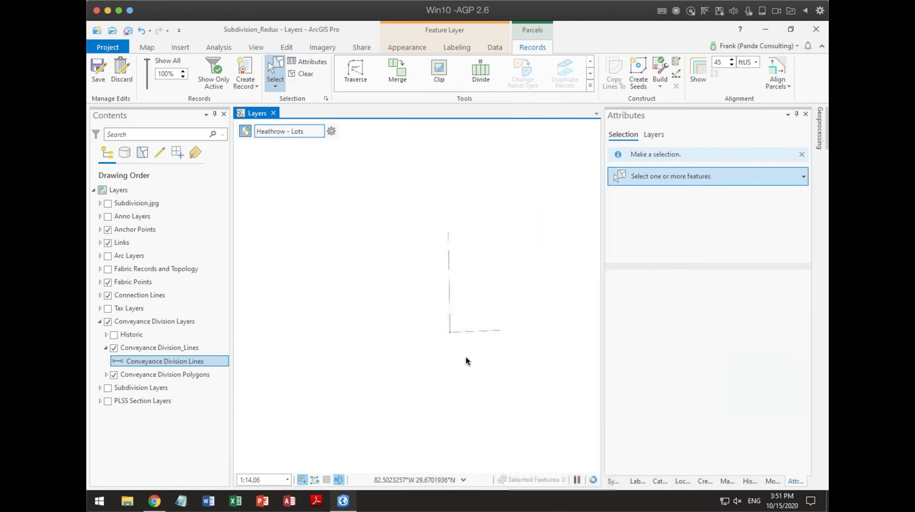
{"action": "scroll", "coordinate": [480, 379], "scroll_direction": "down", "scroll_amount": 6}
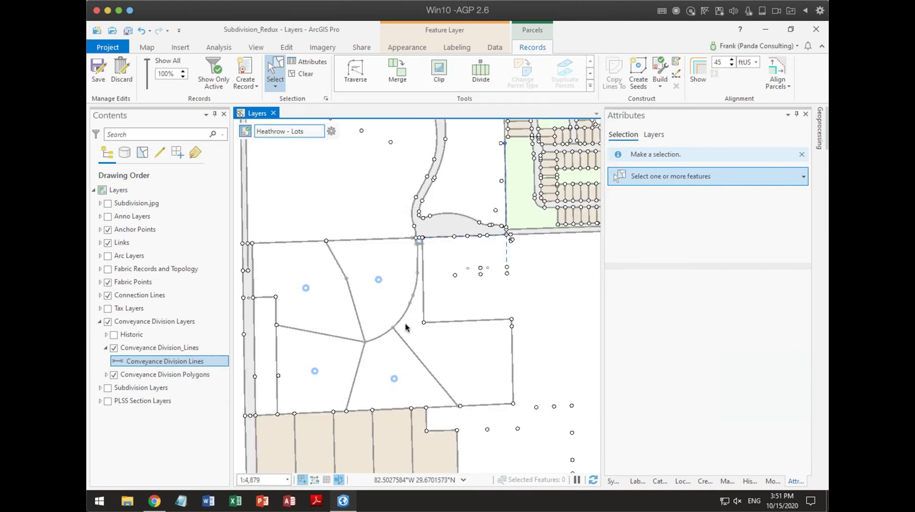
- Create the missing parcel seeds for the Heathrow - Lots record and build its Conveyance Division polygons
{"action": "left_click", "coordinate": [638, 73]}
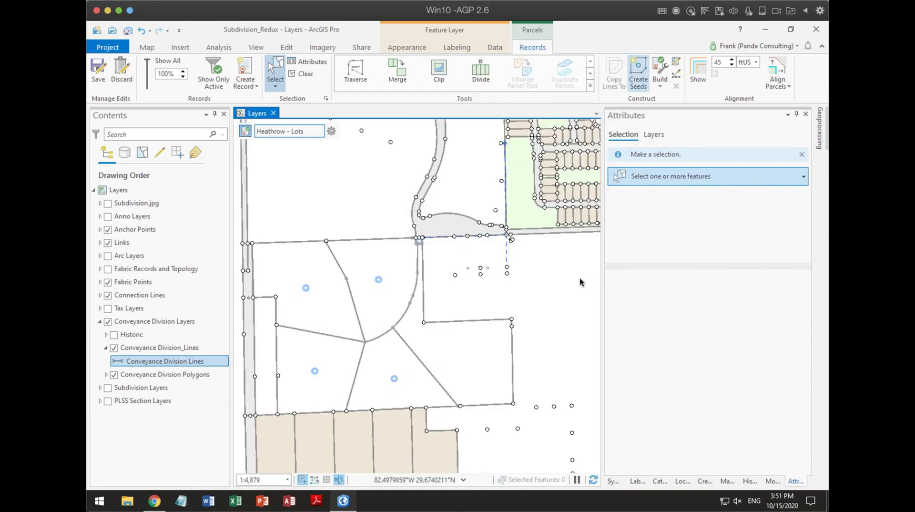
{"action": "left_click_drag", "start_coordinate": [539, 333], "coordinate": [566, 294]}
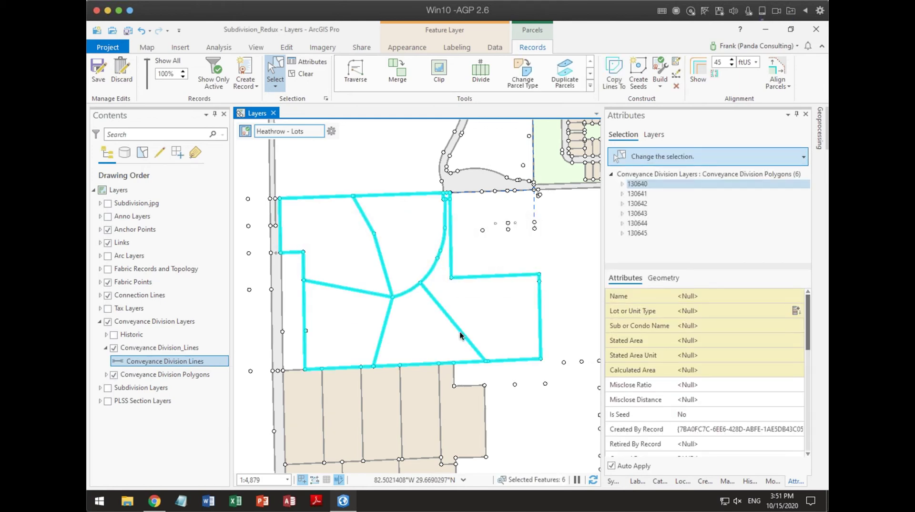
- Show the Subdivision.jpg layer and review the plat's lot and tract labels against the built polygons
{"action": "left_click", "coordinate": [104, 205]}
{"action": "left_click", "coordinate": [107, 203]}
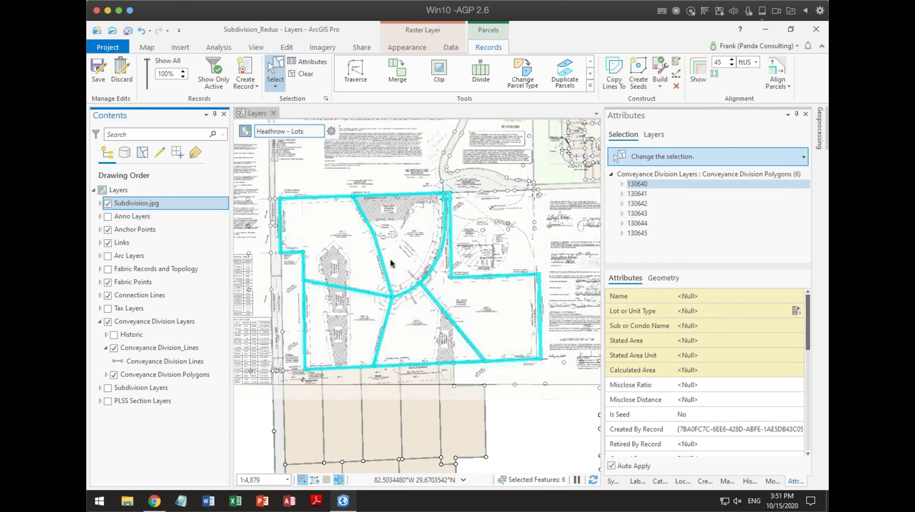
{"action": "scroll", "coordinate": [391, 262], "scroll_direction": "up", "scroll_amount": 4}
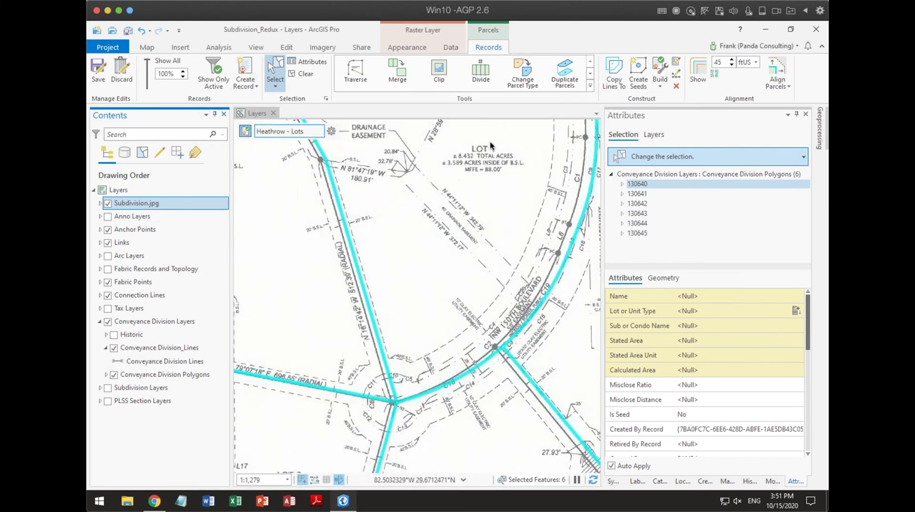
{"action": "left_click_drag", "start_coordinate": [357, 248], "coordinate": [381, 200]}
{"action": "left_click_drag", "start_coordinate": [548, 267], "coordinate": [359, 241]}
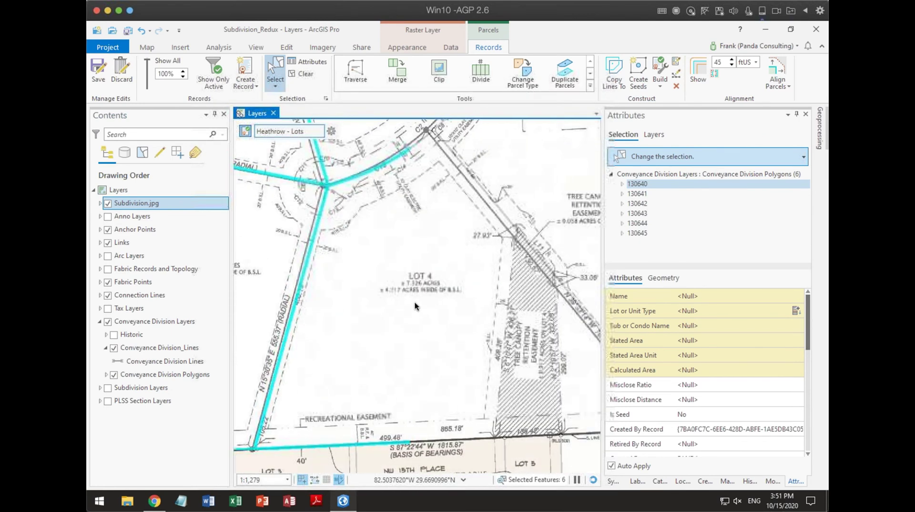
{"action": "left_click_drag", "start_coordinate": [517, 264], "coordinate": [387, 446]}
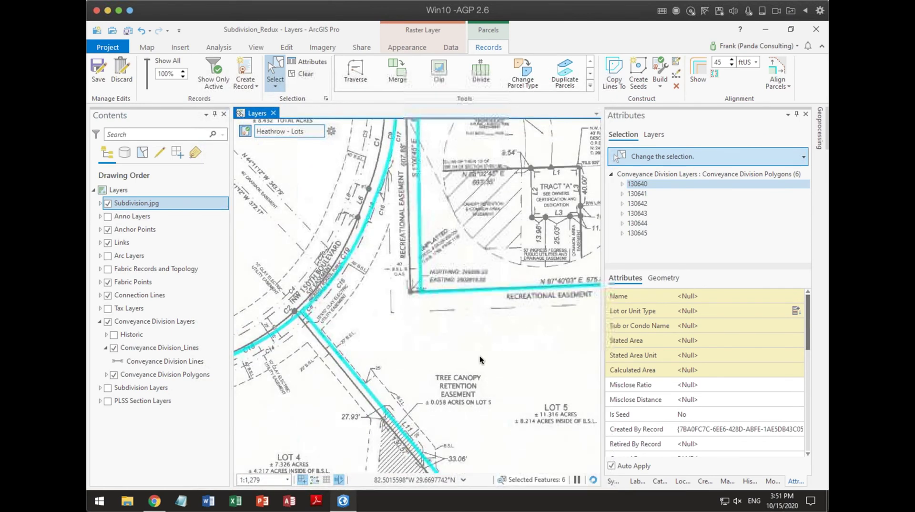
{"action": "left_click_drag", "start_coordinate": [440, 385], "coordinate": [448, 403]}
{"action": "left_click_drag", "start_coordinate": [429, 138], "coordinate": [458, 281]}
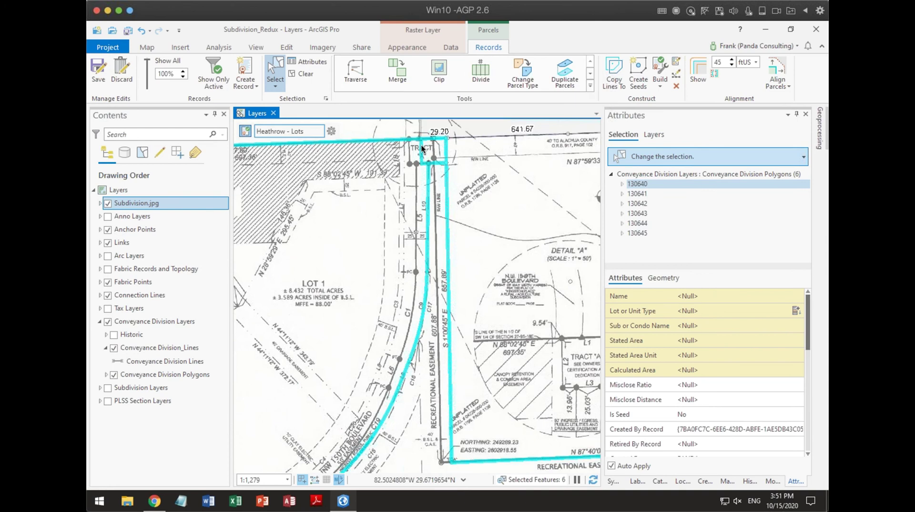
{"action": "scroll", "coordinate": [547, 380], "scroll_direction": "down", "scroll_amount": 4}
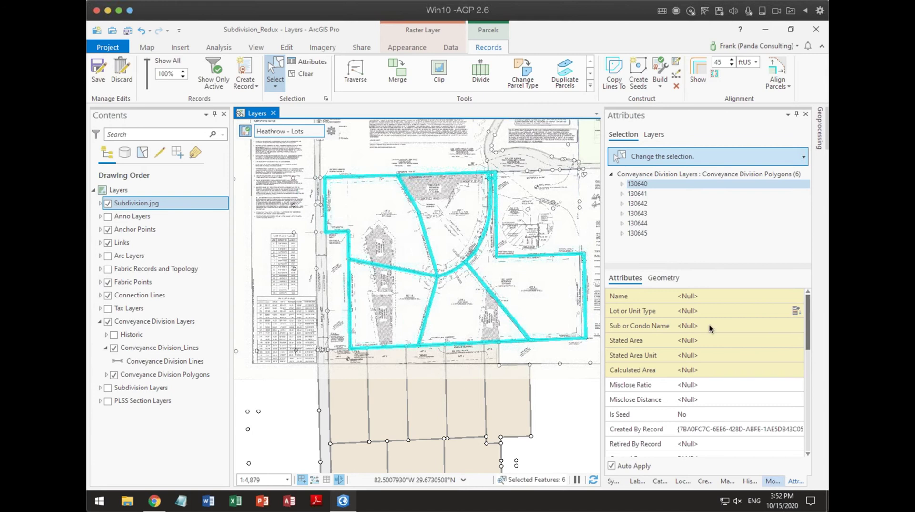
- Set up Sequential Numbering for the Name field of Conveyance Division Polygons, with format #, start value 1 and increment 1
{"action": "left_click", "coordinate": [771, 481]}
{"action": "scroll", "coordinate": [667, 414], "scroll_direction": "down", "scroll_amount": 3}
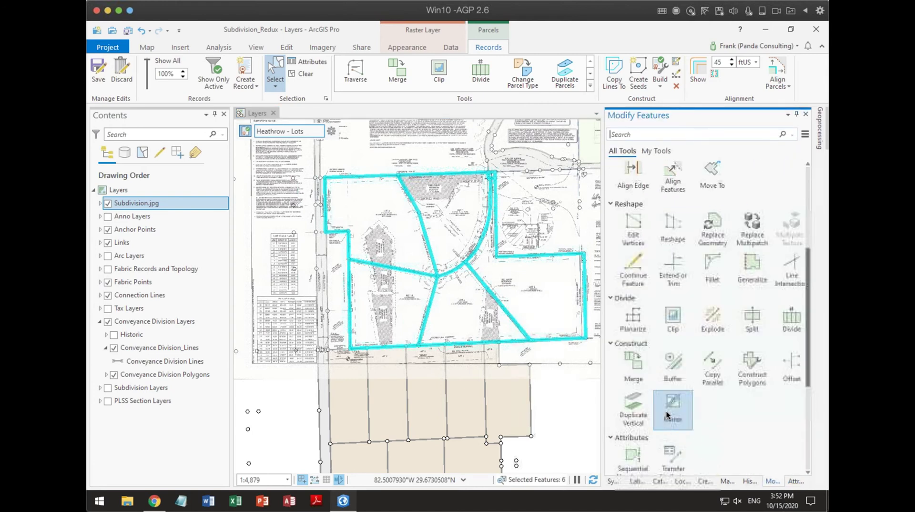
{"action": "scroll", "coordinate": [668, 419], "scroll_direction": "down", "scroll_amount": 3}
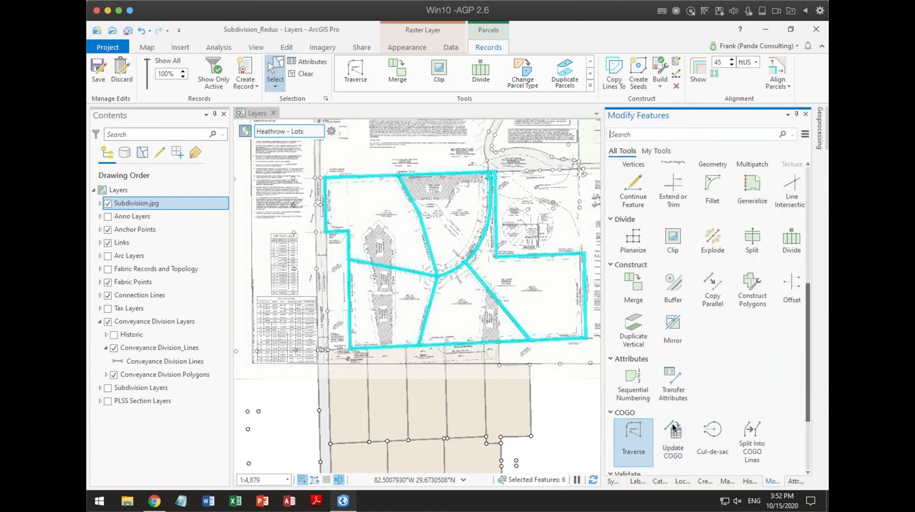
{"action": "left_click", "coordinate": [633, 382]}
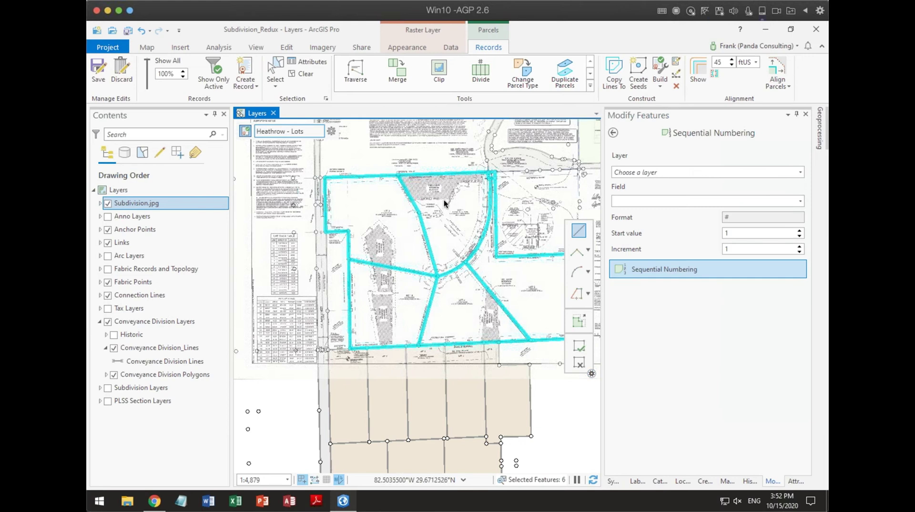
{"action": "left_click", "coordinate": [651, 173]}
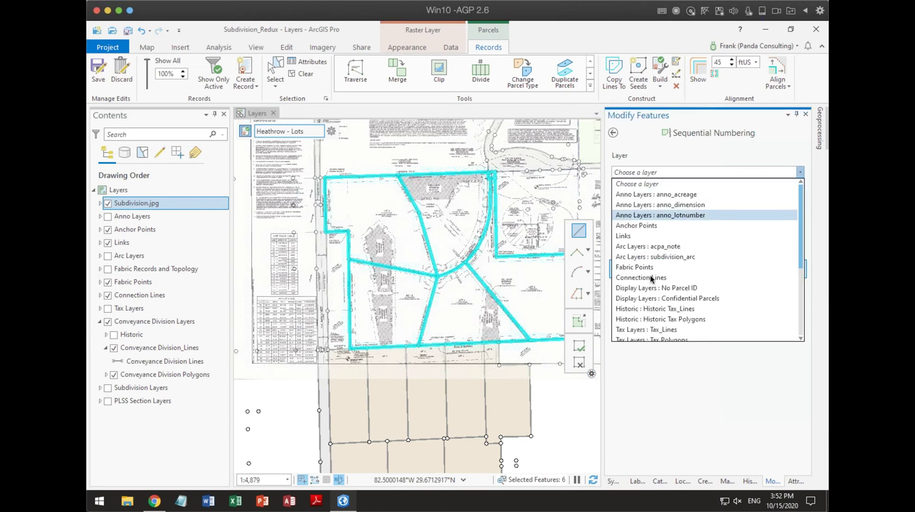
{"action": "scroll", "coordinate": [661, 290], "scroll_direction": "down", "scroll_amount": 2}
{"action": "scroll", "coordinate": [677, 332], "scroll_direction": "down", "scroll_amount": 1}
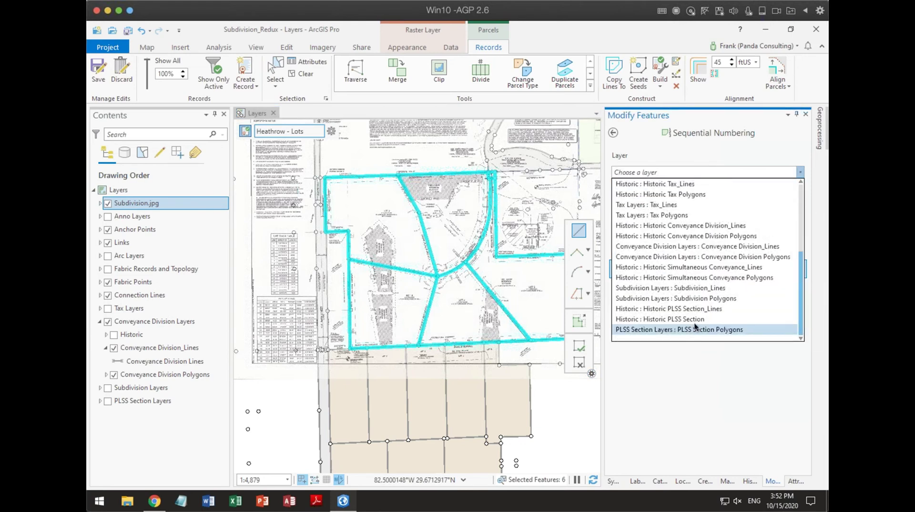
{"action": "left_click", "coordinate": [726, 258]}
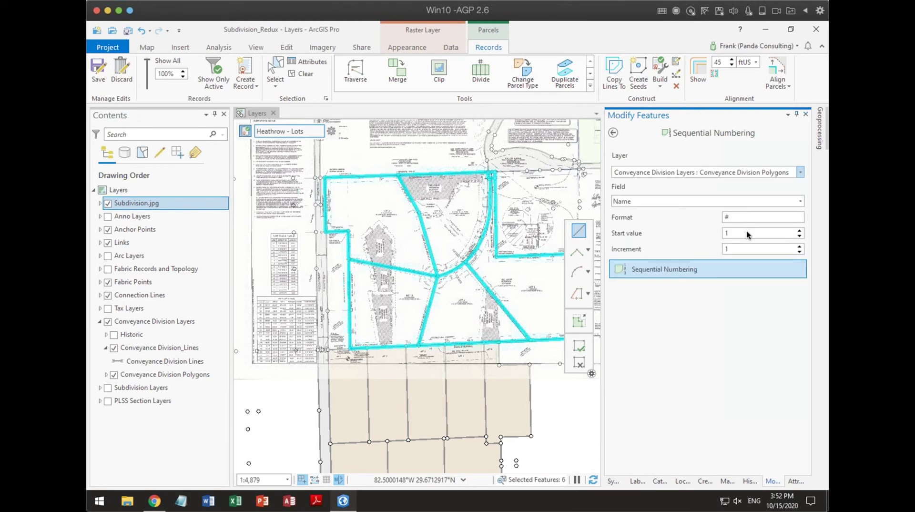
- Number the lots 1 to 5 with a sketched line through them in plat order and hide the Subdivision.jpg layer
{"action": "left_click", "coordinate": [441, 206]}
{"action": "left_click", "coordinate": [393, 237]}
{"action": "left_click", "coordinate": [405, 318]}
{"action": "double_click", "coordinate": [525, 288]}
{"action": "scroll", "coordinate": [485, 309], "scroll_direction": "up", "scroll_amount": 5}
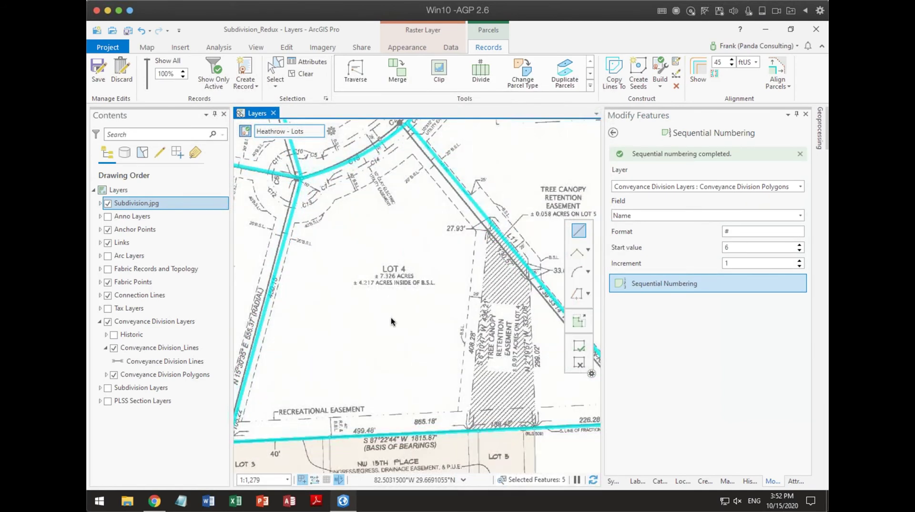
{"action": "left_click", "coordinate": [108, 203]}
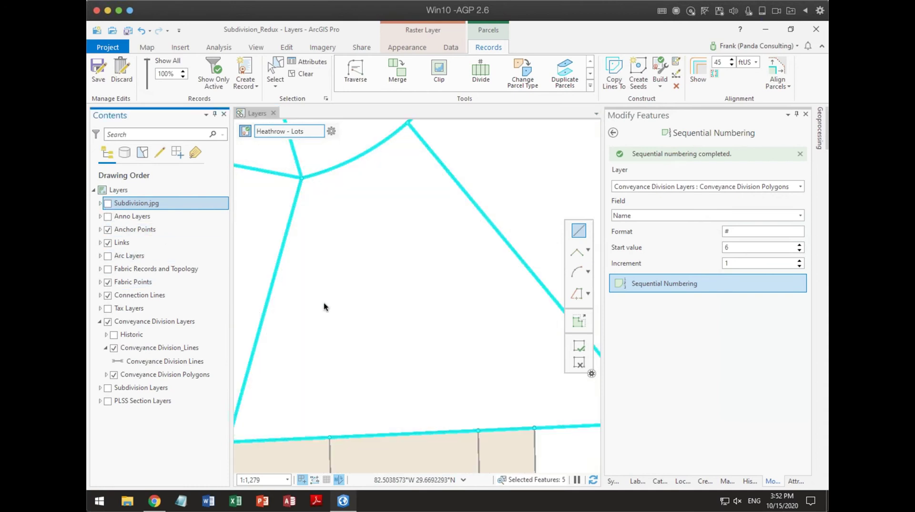
{"action": "left_click", "coordinate": [136, 375]}
{"action": "right_click", "coordinate": [136, 374]}
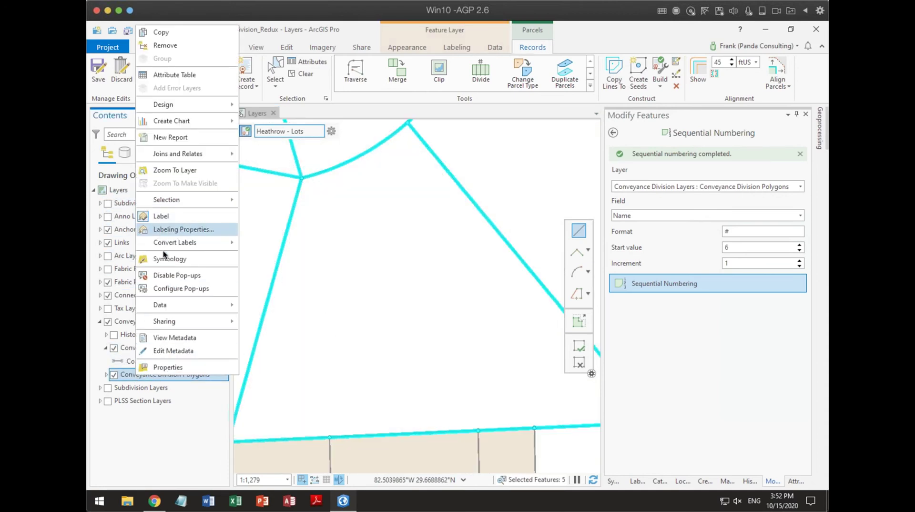
{"action": "left_click", "coordinate": [170, 459]}
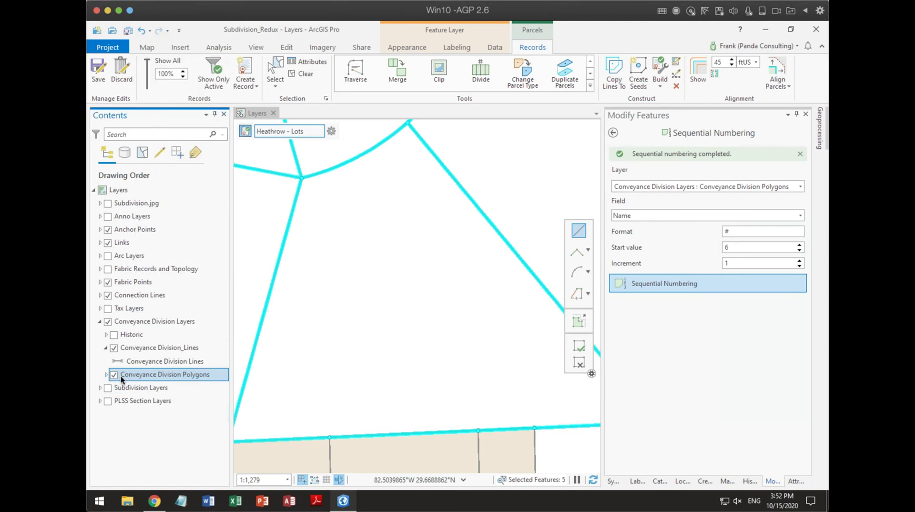
{"action": "key", "text": "F2"}
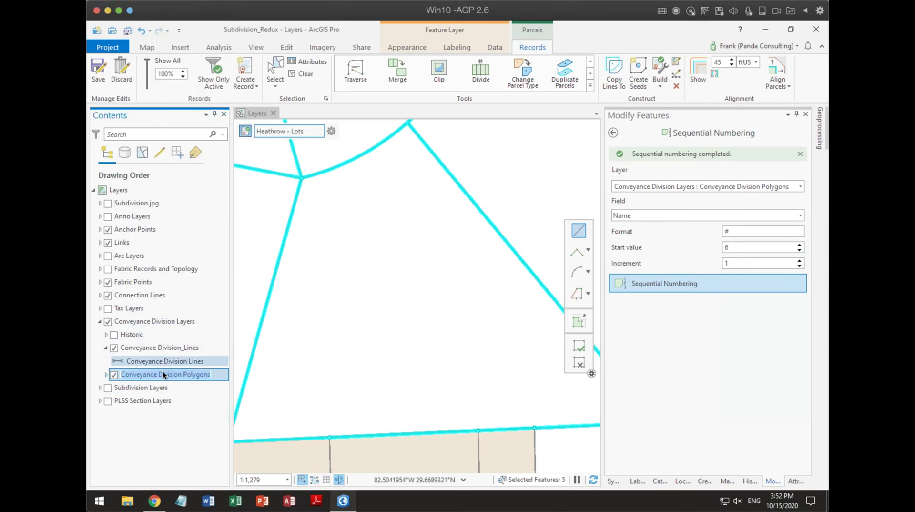
{"action": "key", "text": "alt+Tab"}
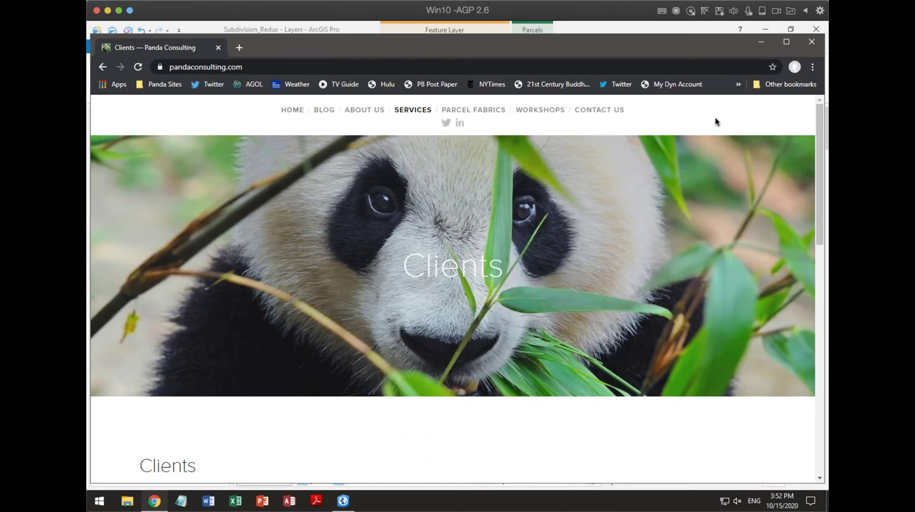
{"action": "left_click", "coordinate": [761, 42]}
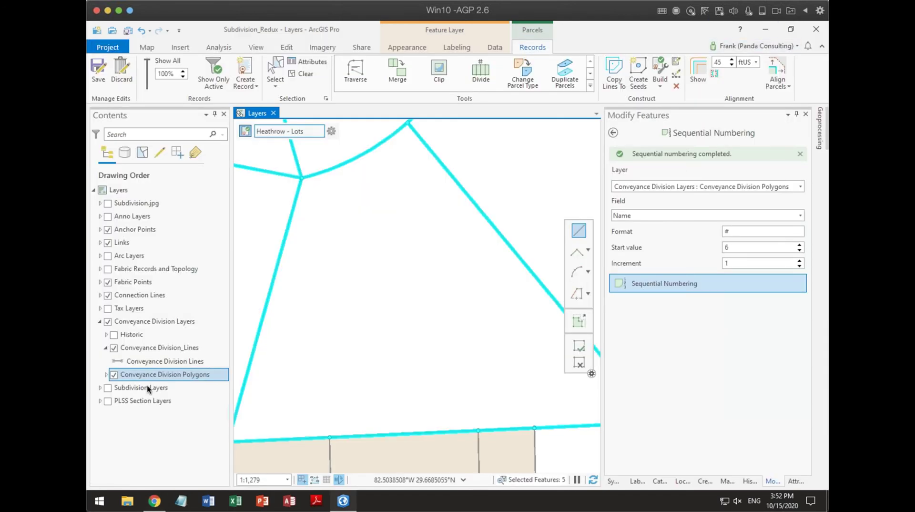
- Set the Lot or Unit Type attribute to Lot for all five numbered Conveyance Division polygons
{"action": "left_click", "coordinate": [796, 481]}
{"action": "left_click", "coordinate": [722, 311]}
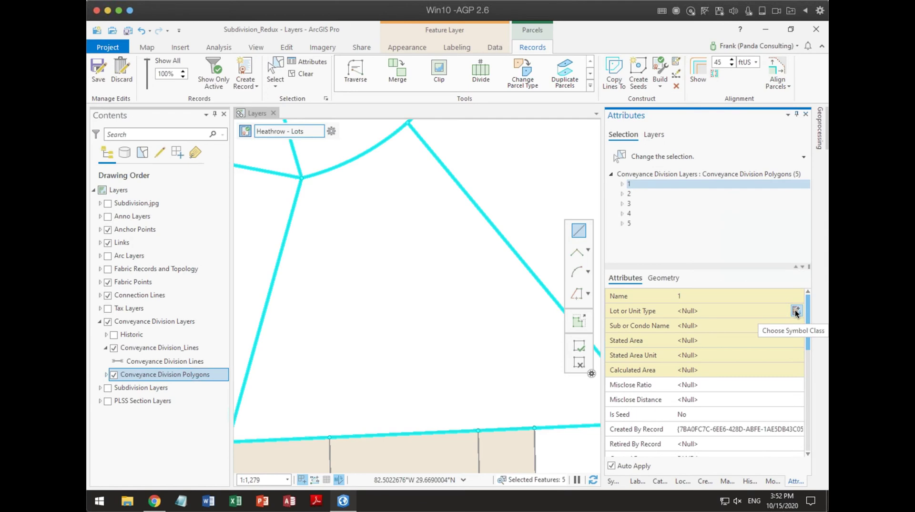
{"action": "left_click", "coordinate": [793, 310]}
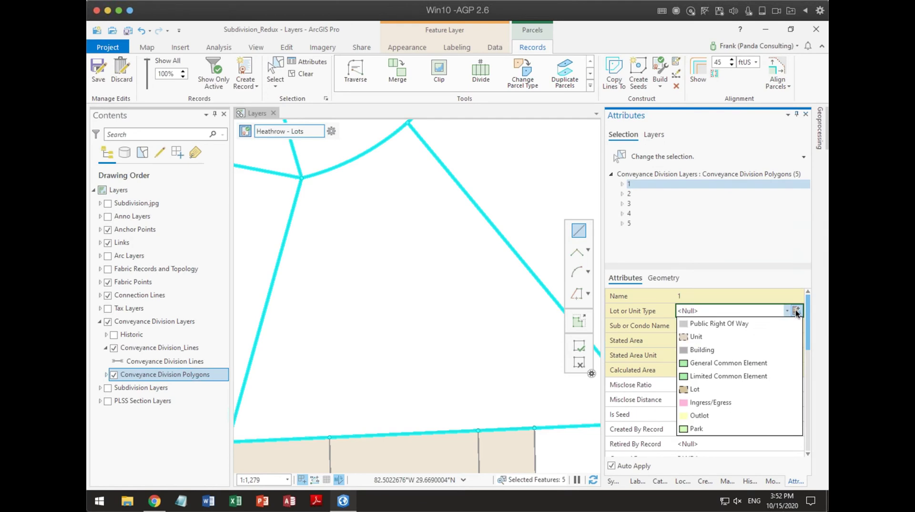
{"action": "left_click", "coordinate": [707, 389]}
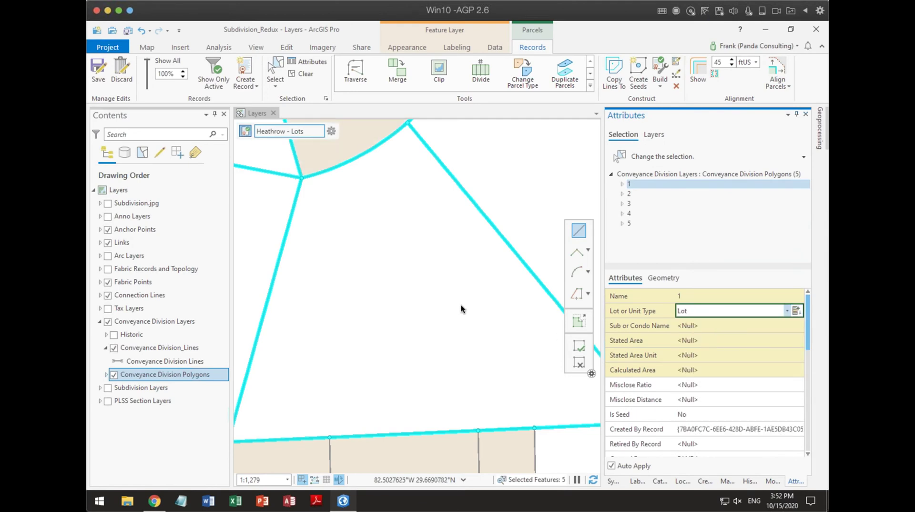
{"action": "left_click", "coordinate": [665, 174]}
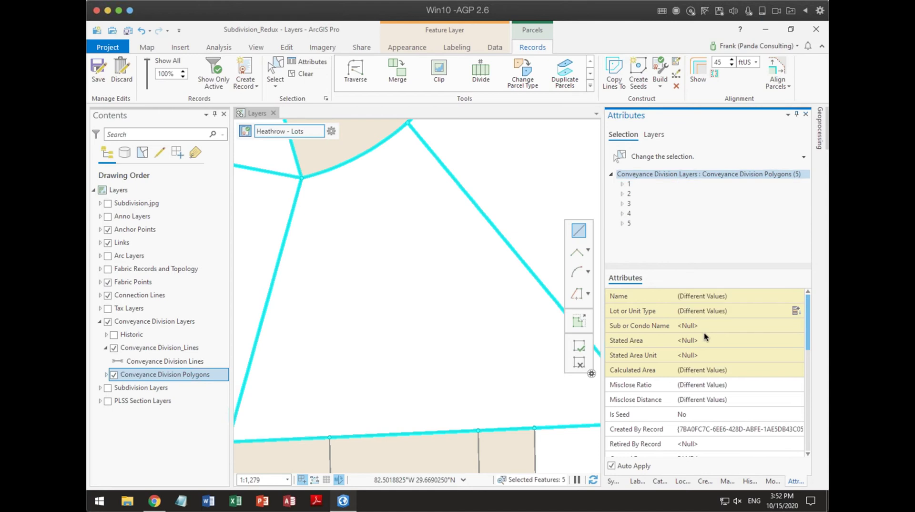
{"action": "left_click", "coordinate": [710, 312]}
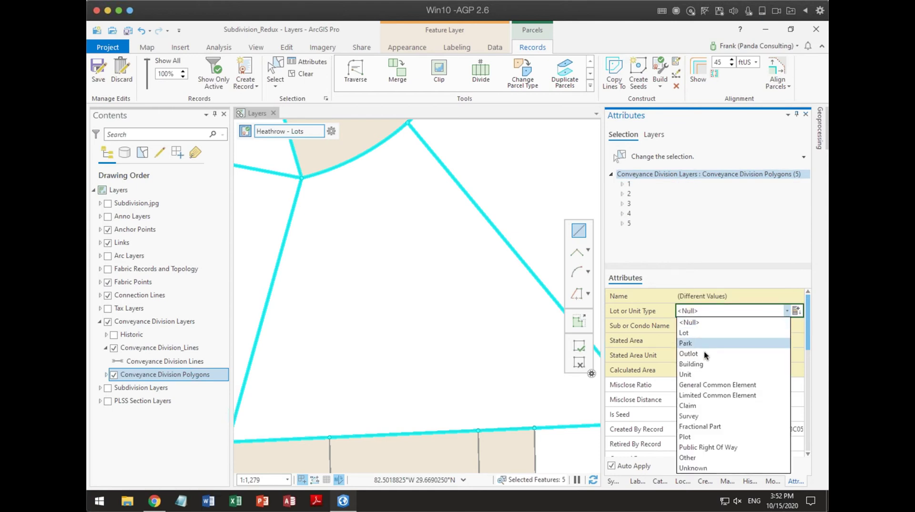
{"action": "left_click", "coordinate": [684, 326]}
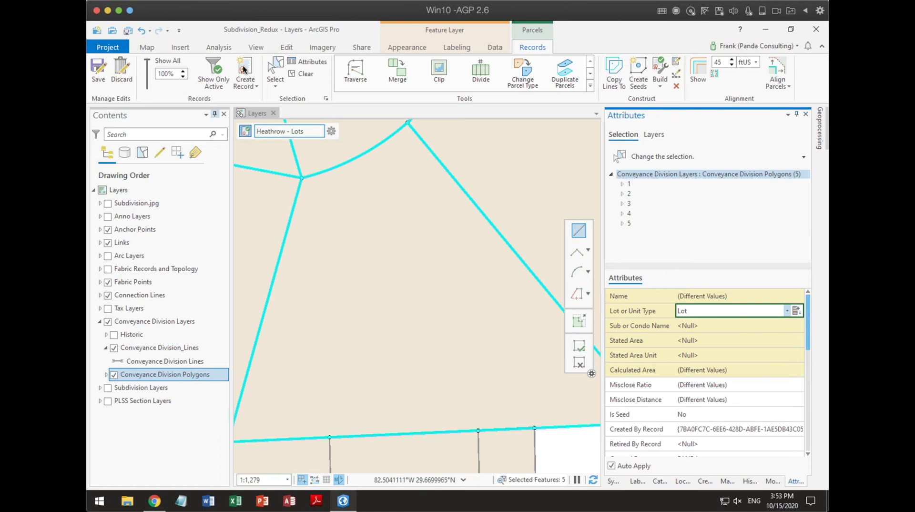
- Turn on labeling for the Default label class of Conveyance Division Polygons, using the Name field
{"action": "left_click", "coordinate": [458, 47]}
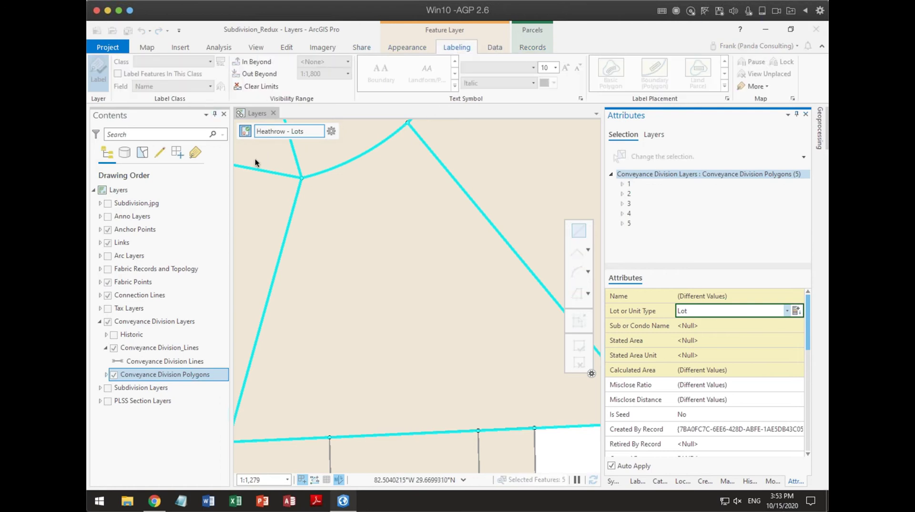
{"action": "left_click", "coordinate": [164, 62]}
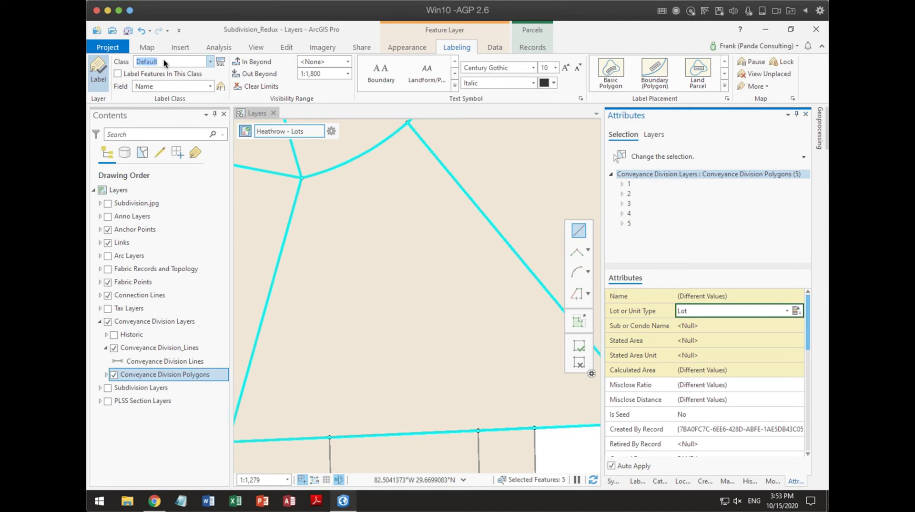
{"action": "left_click", "coordinate": [119, 74]}
{"action": "scroll", "coordinate": [408, 274], "scroll_direction": "down", "scroll_amount": 3}
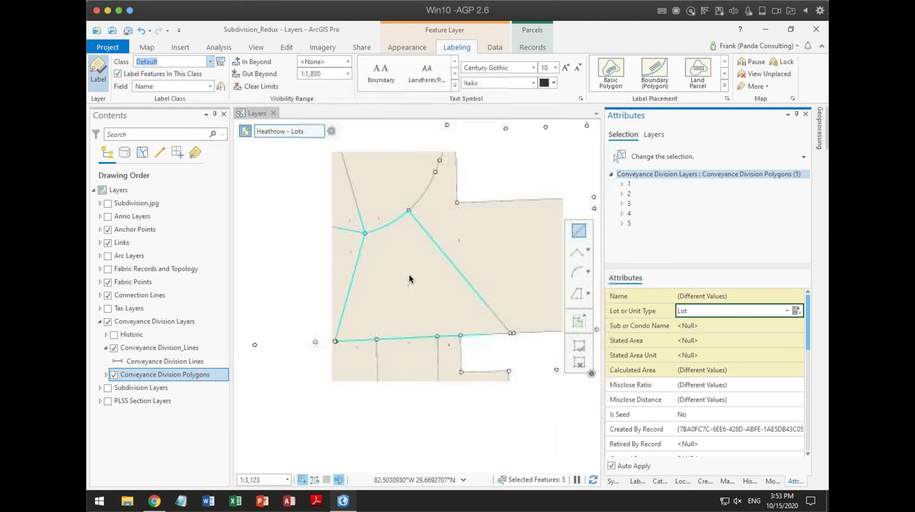
{"action": "left_click_drag", "start_coordinate": [416, 276], "coordinate": [465, 374]}
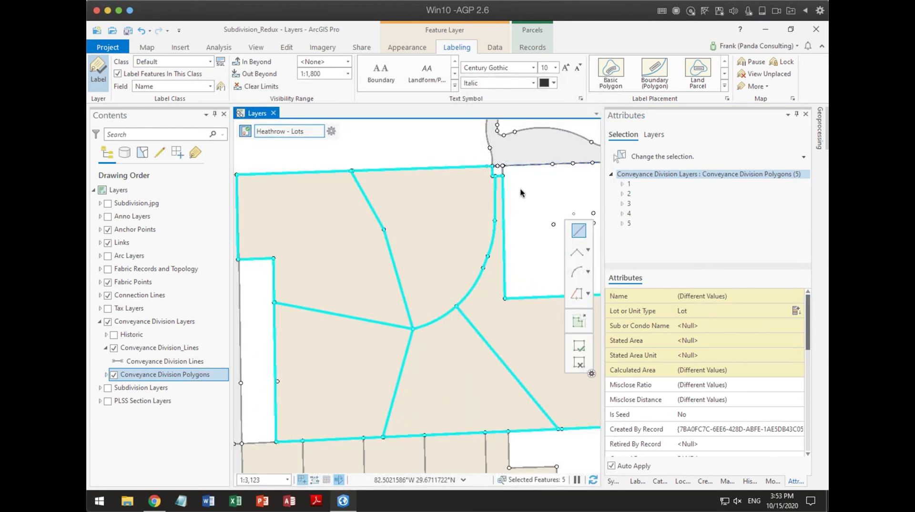
- Select the small square parcel between lot 1's northeast corner and the road, and set its Lot or Unit Type to Outlot
{"action": "scroll", "coordinate": [505, 174], "scroll_direction": "up", "scroll_amount": 4}
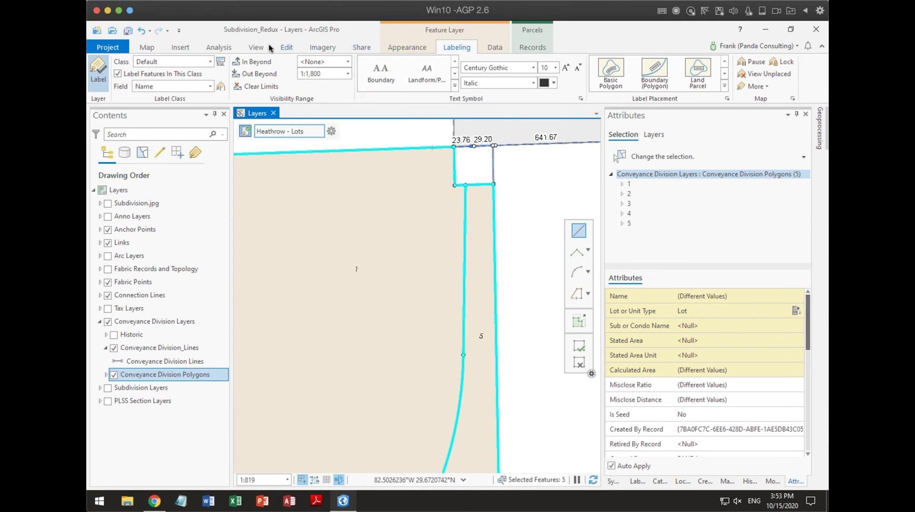
{"action": "left_click", "coordinate": [285, 47]}
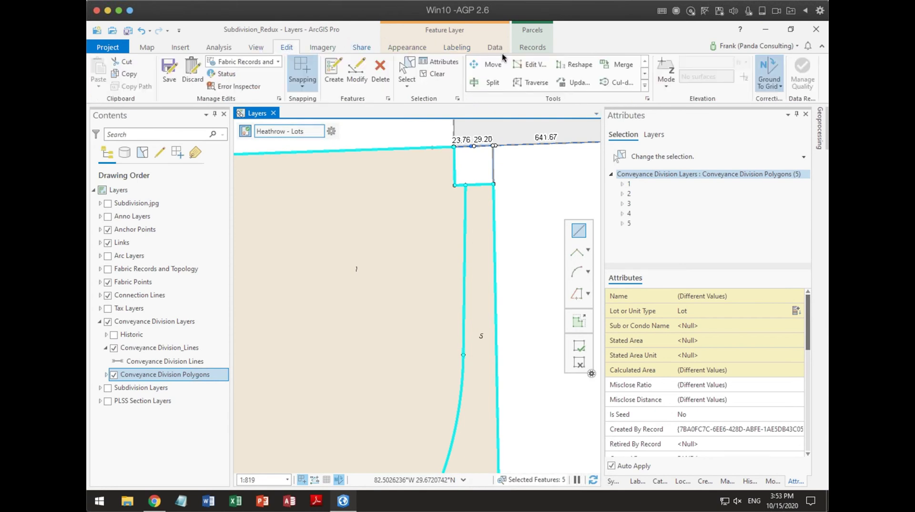
{"action": "left_click", "coordinate": [530, 47]}
{"action": "left_click", "coordinate": [273, 76]}
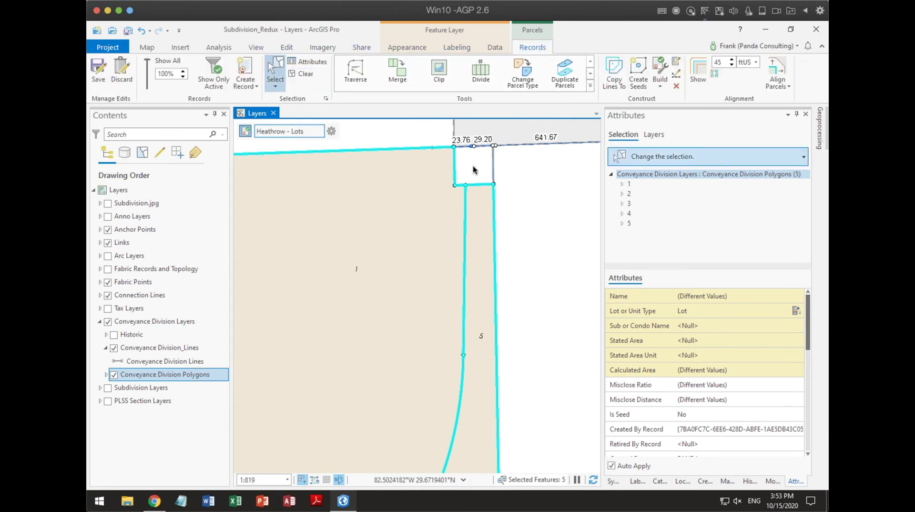
{"action": "left_click", "coordinate": [492, 167]}
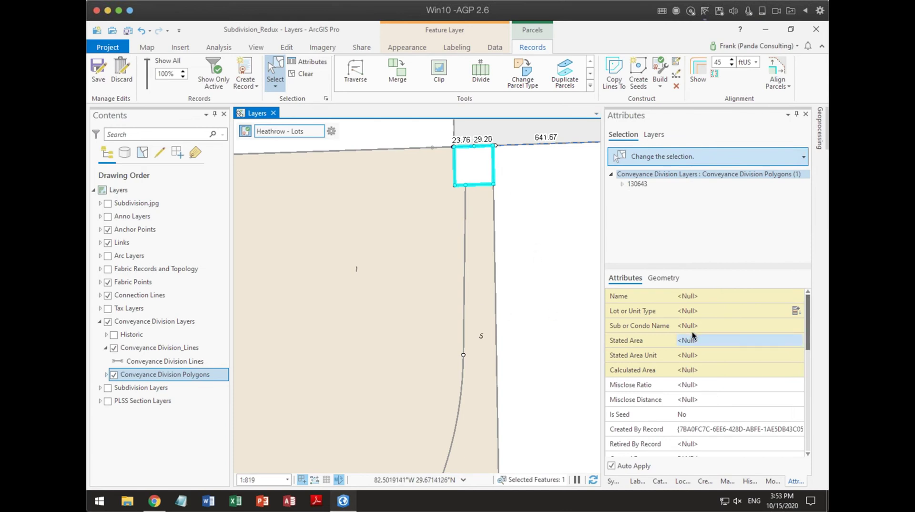
{"action": "left_click", "coordinate": [793, 310]}
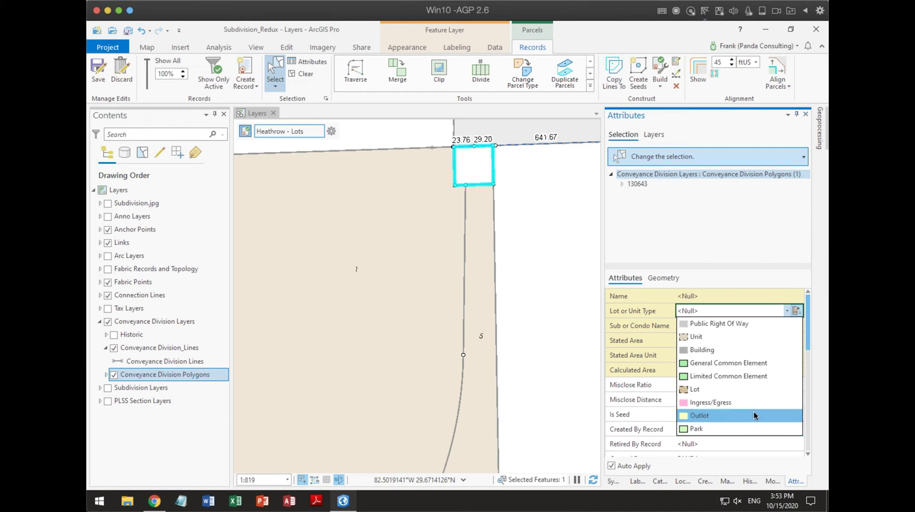
{"action": "left_click", "coordinate": [697, 415]}
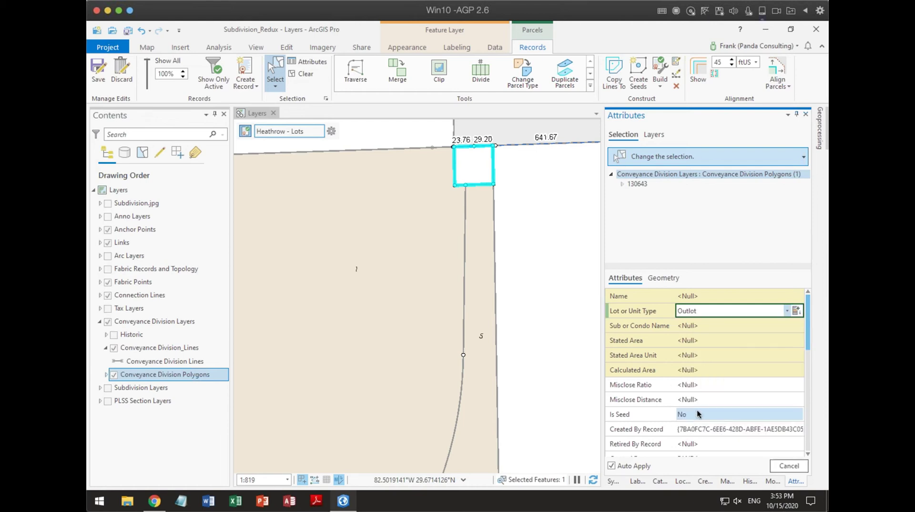
- Check the outlot's label against the Subdivision.jpg layer, name the parcel TRACT A and clear the selection
{"action": "left_click", "coordinate": [728, 296]}
{"action": "left_click", "coordinate": [107, 204]}
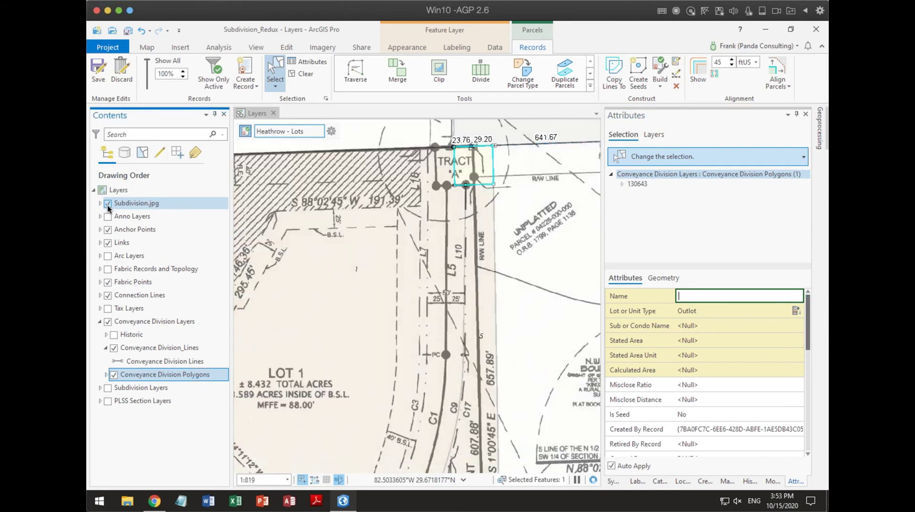
{"action": "left_click", "coordinate": [108, 203]}
{"action": "left_click", "coordinate": [699, 294]}
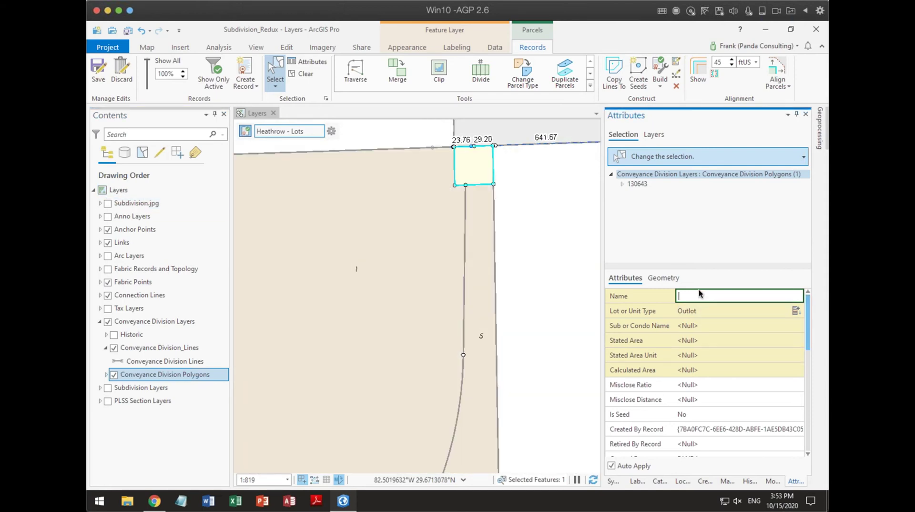
{"action": "type", "text": "TRACT"}
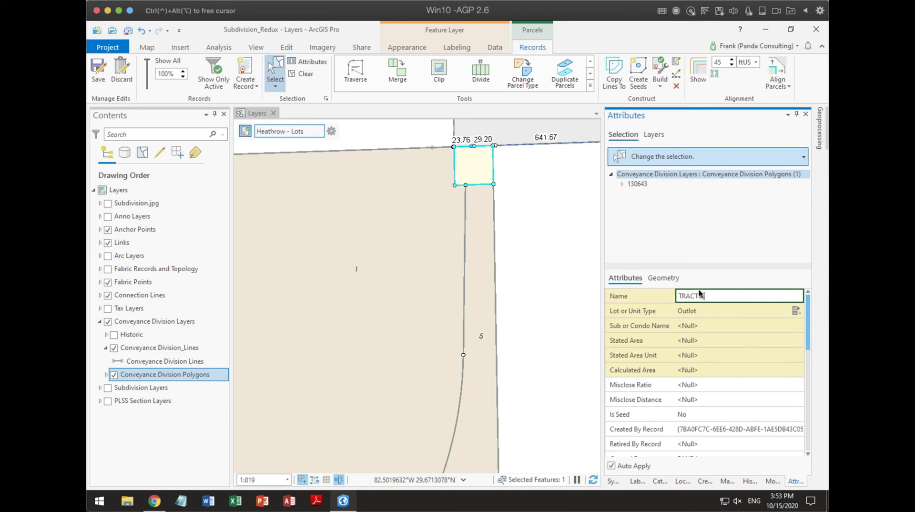
{"action": "key", "text": "Tab"}
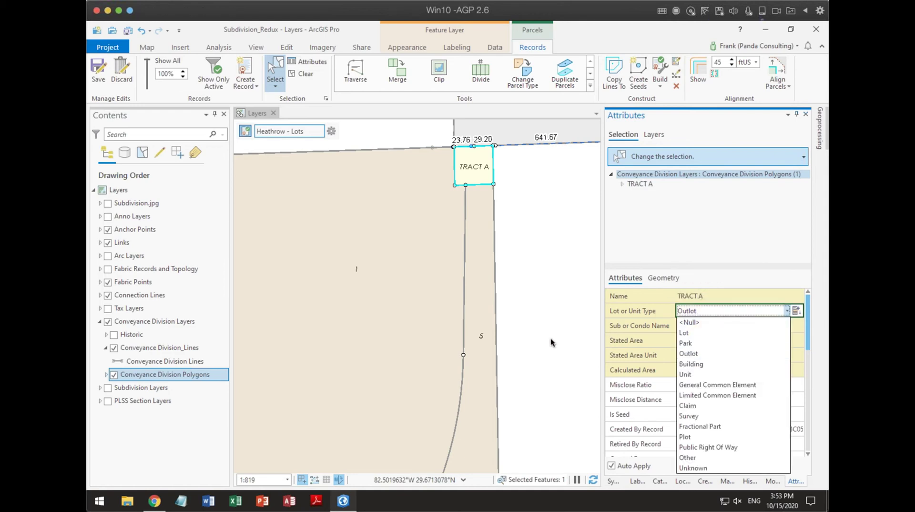
{"action": "scroll", "coordinate": [550, 338], "scroll_direction": "down", "scroll_amount": 3}
{"action": "scroll", "coordinate": [543, 373], "scroll_direction": "down", "scroll_amount": 3}
{"action": "left_click_drag", "start_coordinate": [472, 333], "coordinate": [431, 247]}
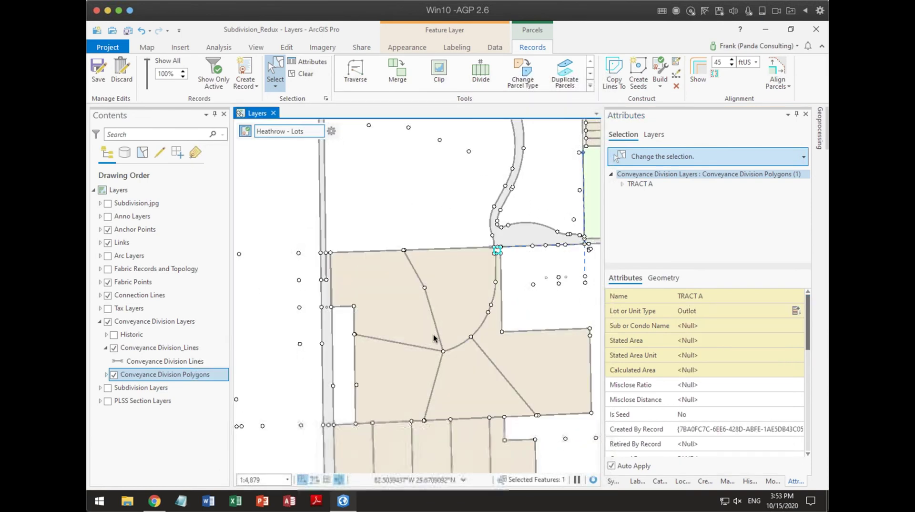
{"action": "left_click", "coordinate": [298, 75]}
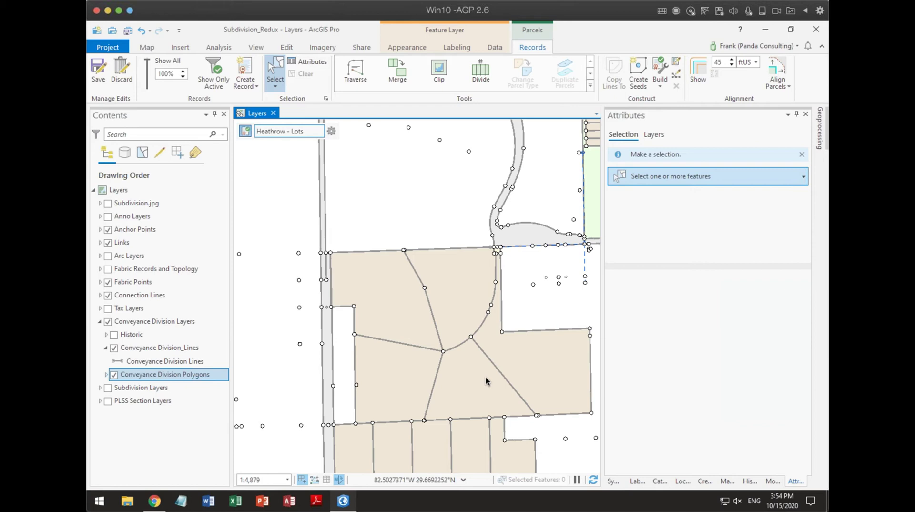
- Show the Subdivision.jpg layer and examine the NW 150th Boulevard easement's widths from Tract A along the centerline to the cul-de-sac
{"action": "left_click", "coordinate": [106, 348]}
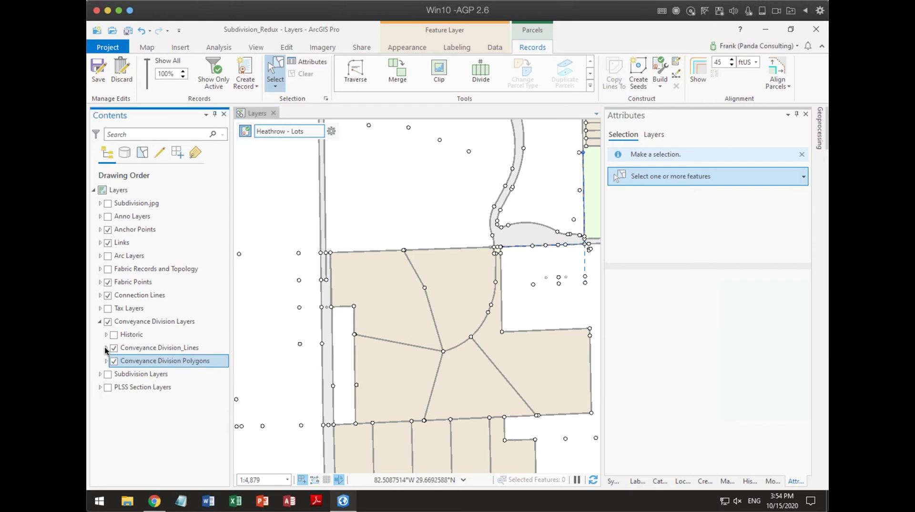
{"action": "left_click", "coordinate": [107, 203]}
{"action": "scroll", "coordinate": [479, 329], "scroll_direction": "up", "scroll_amount": 5}
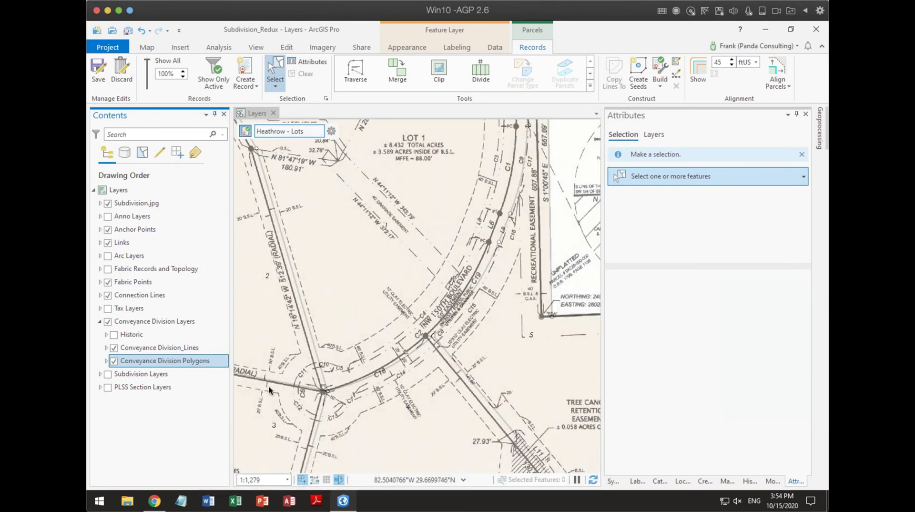
{"action": "scroll", "coordinate": [359, 421], "scroll_direction": "up", "scroll_amount": 3}
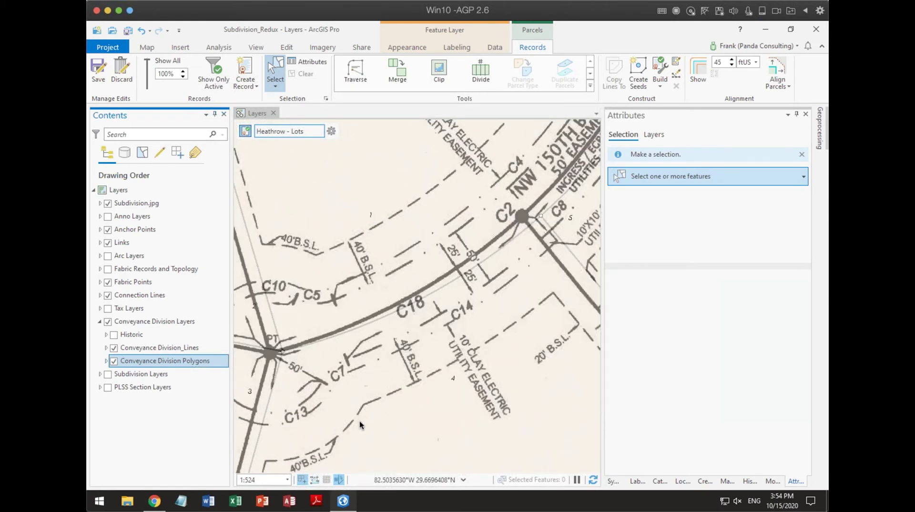
{"action": "scroll", "coordinate": [359, 413], "scroll_direction": "down", "scroll_amount": 4}
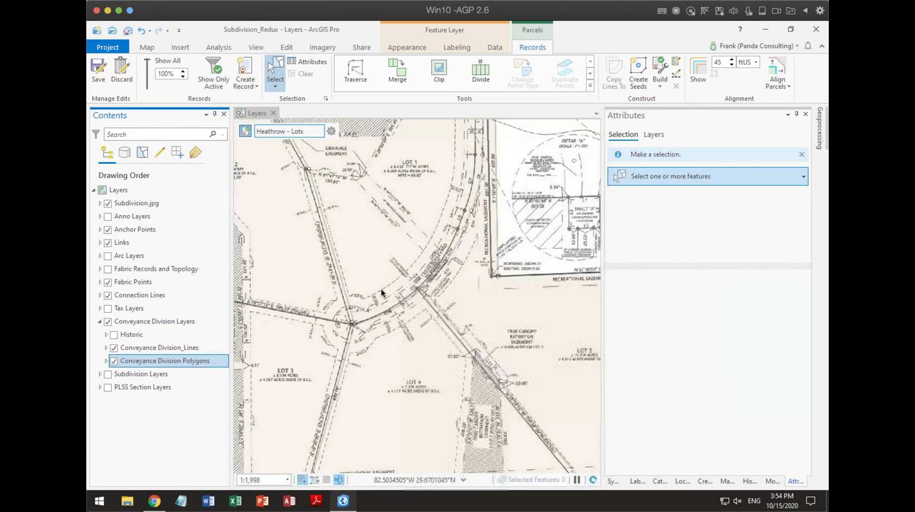
{"action": "left_click_drag", "start_coordinate": [428, 260], "coordinate": [348, 399]}
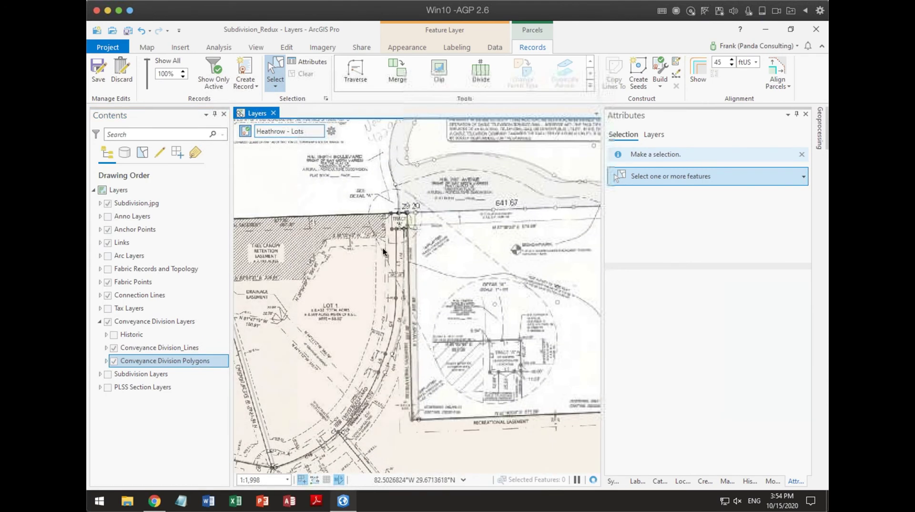
{"action": "scroll", "coordinate": [393, 252], "scroll_direction": "up", "scroll_amount": 3}
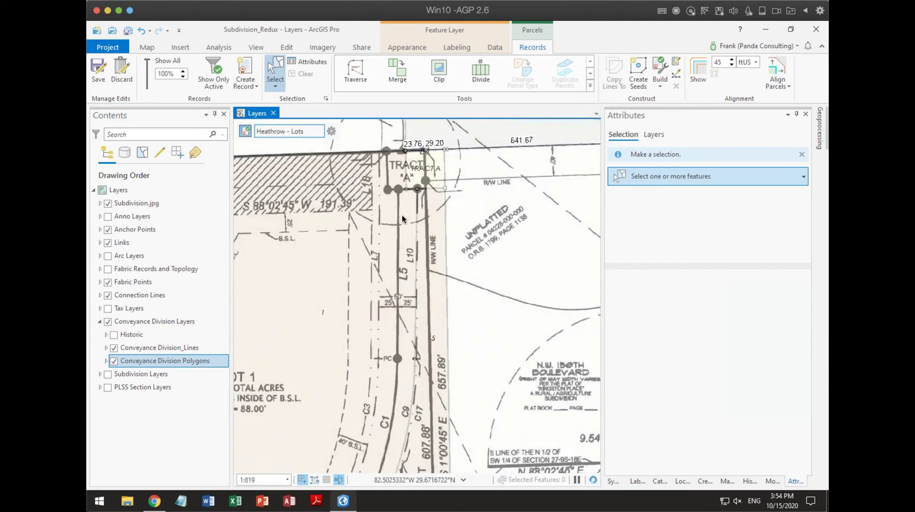
{"action": "left_click_drag", "start_coordinate": [394, 357], "coordinate": [394, 263]}
{"action": "scroll", "coordinate": [393, 263], "scroll_direction": "up", "scroll_amount": 3}
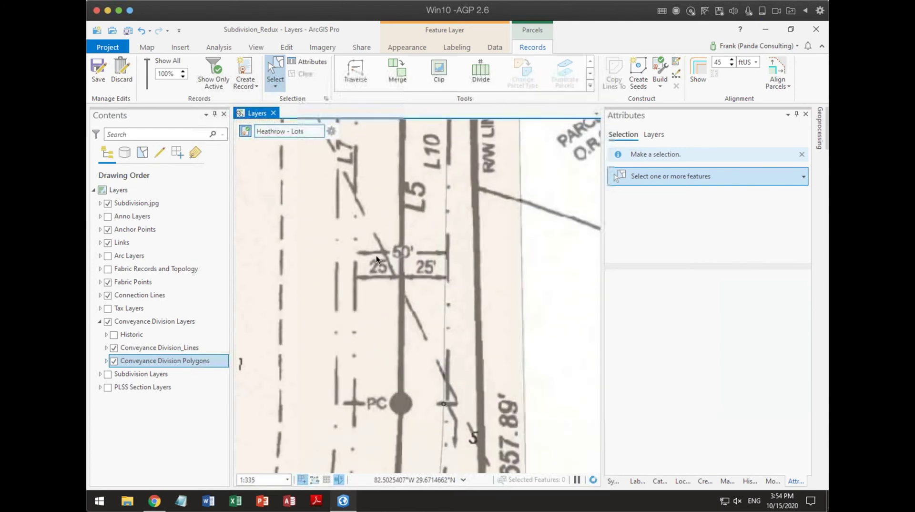
{"action": "scroll", "coordinate": [424, 276], "scroll_direction": "down", "scroll_amount": 3}
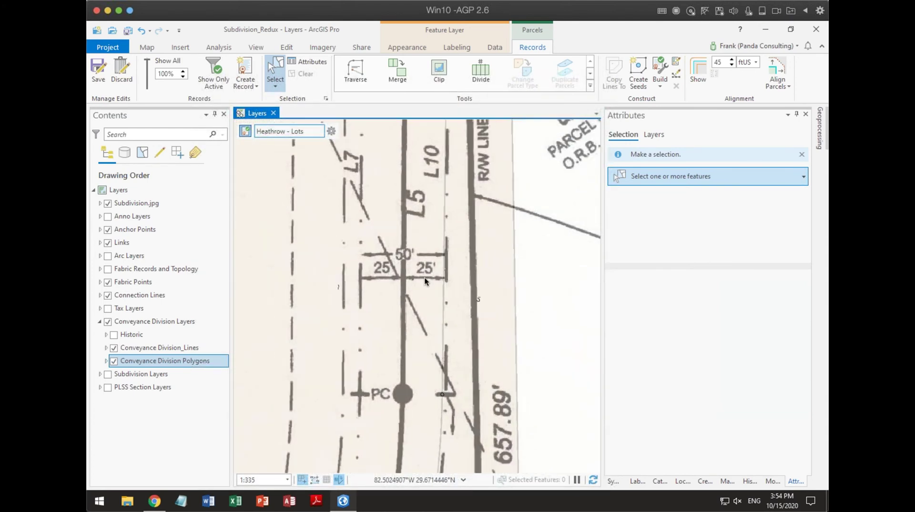
{"action": "left_click_drag", "start_coordinate": [433, 299], "coordinate": [467, 130]}
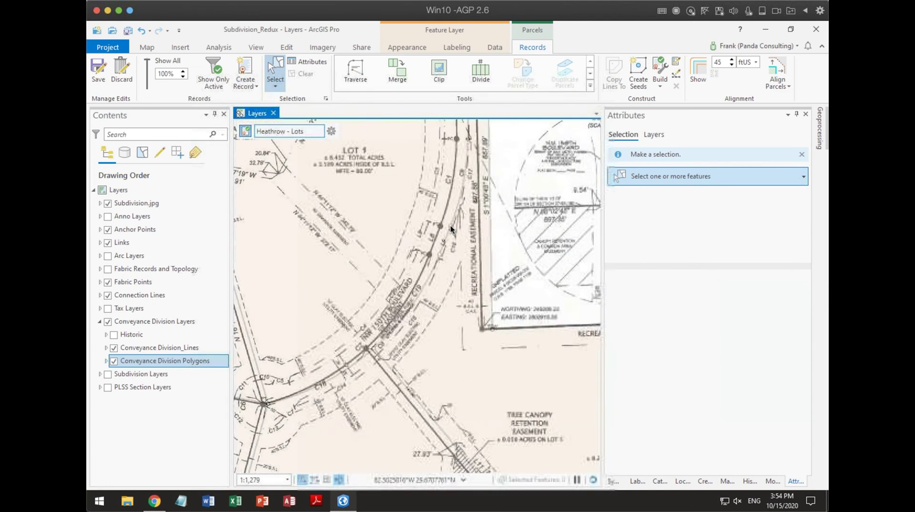
{"action": "left_click_drag", "start_coordinate": [258, 408], "coordinate": [302, 328]}
{"action": "scroll", "coordinate": [302, 328], "scroll_direction": "up", "scroll_amount": 3}
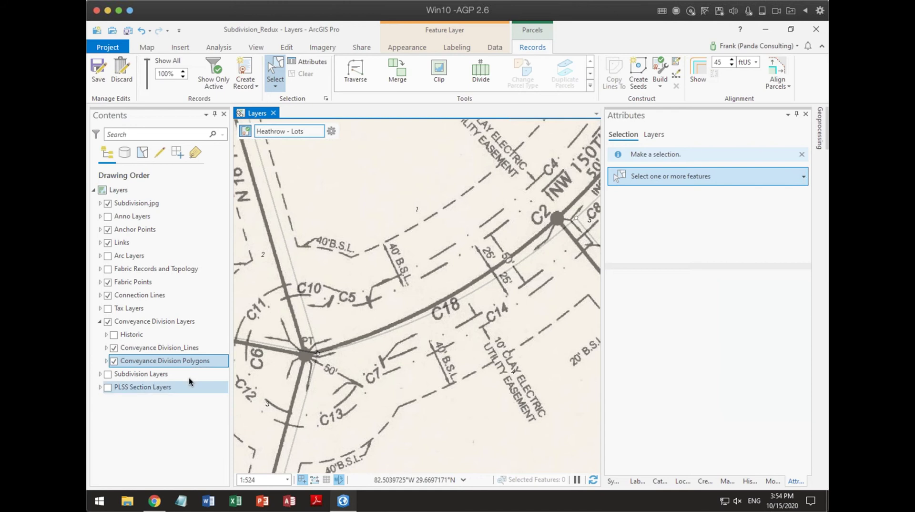
- Examine the cul-de-sac curve radii in the plat's Curve Data Table
{"action": "scroll", "coordinate": [481, 273], "scroll_direction": "down", "scroll_amount": 3}
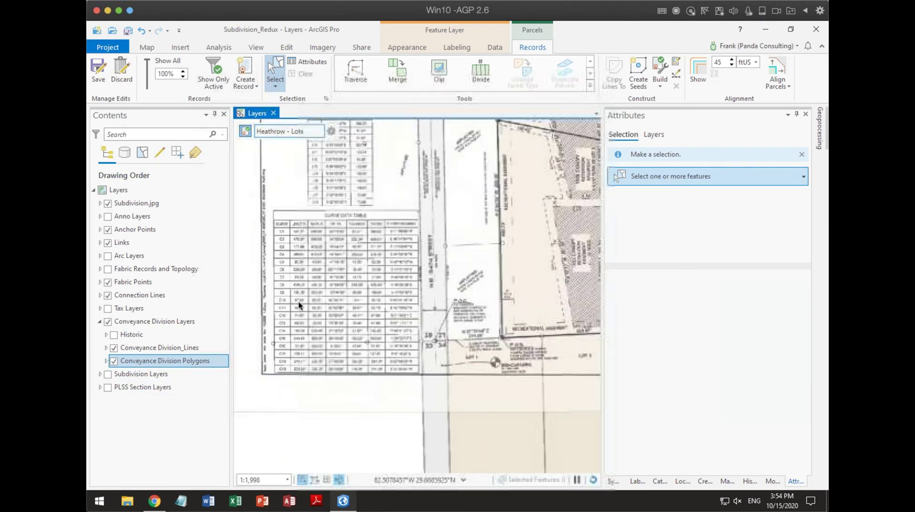
{"action": "scroll", "coordinate": [299, 301], "scroll_direction": "up", "scroll_amount": 3}
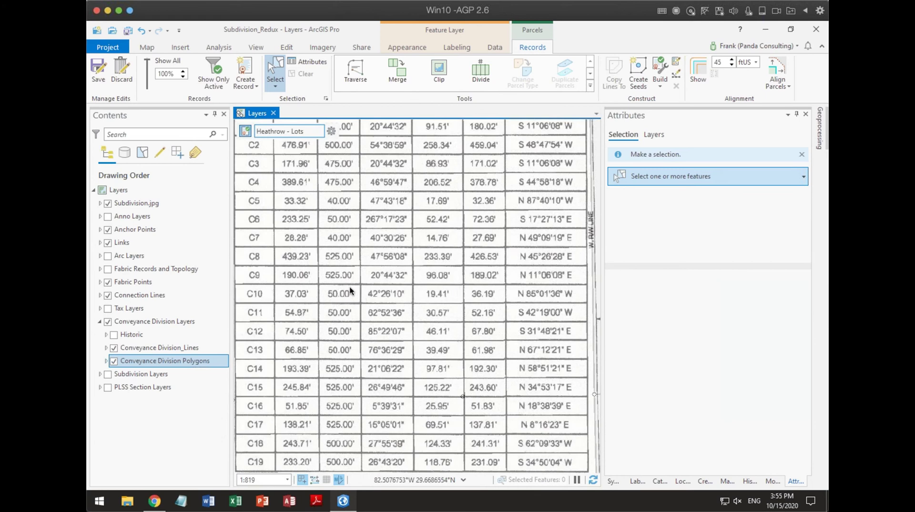
{"action": "scroll", "coordinate": [347, 281], "scroll_direction": "down", "scroll_amount": 2}
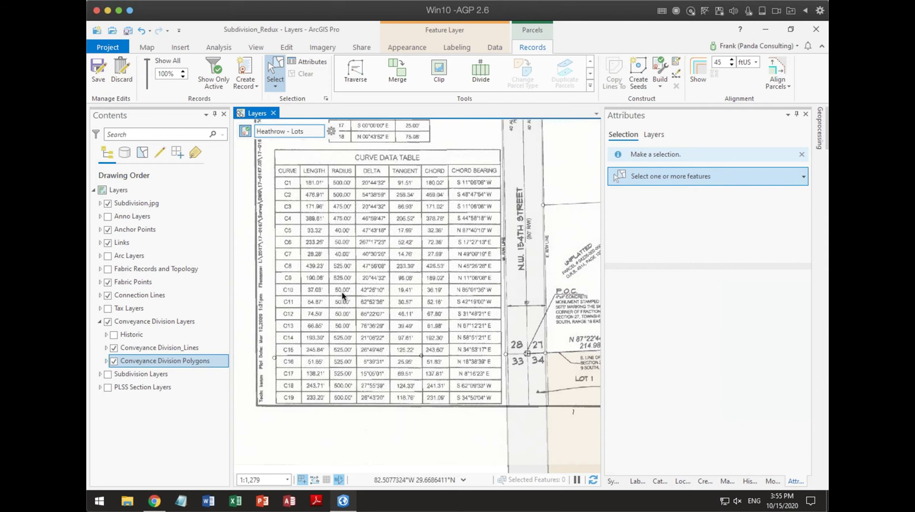
- Compare the cul-de-sac's curve labels, such as C5 and C10, with their radii in the plat's Curve Data Table
{"action": "left_click_drag", "start_coordinate": [344, 316], "coordinate": [430, 146]}
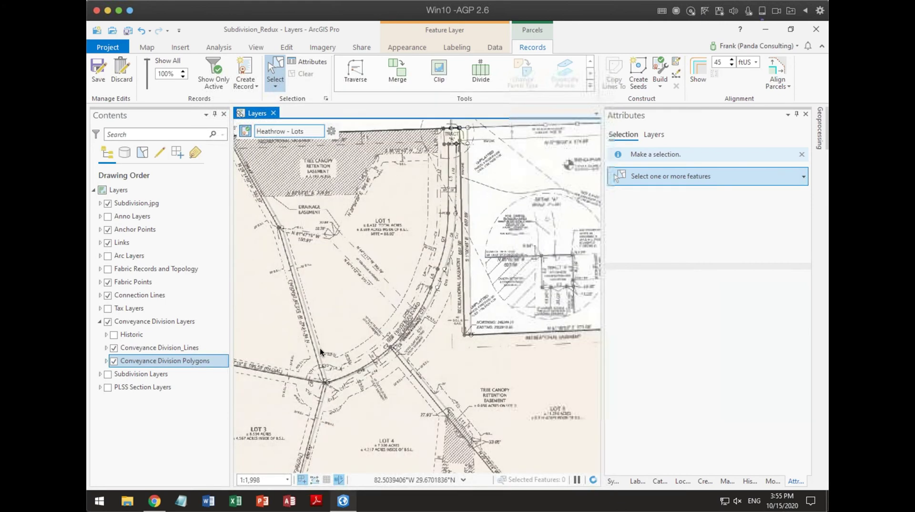
{"action": "scroll", "coordinate": [324, 366], "scroll_direction": "up", "scroll_amount": 5}
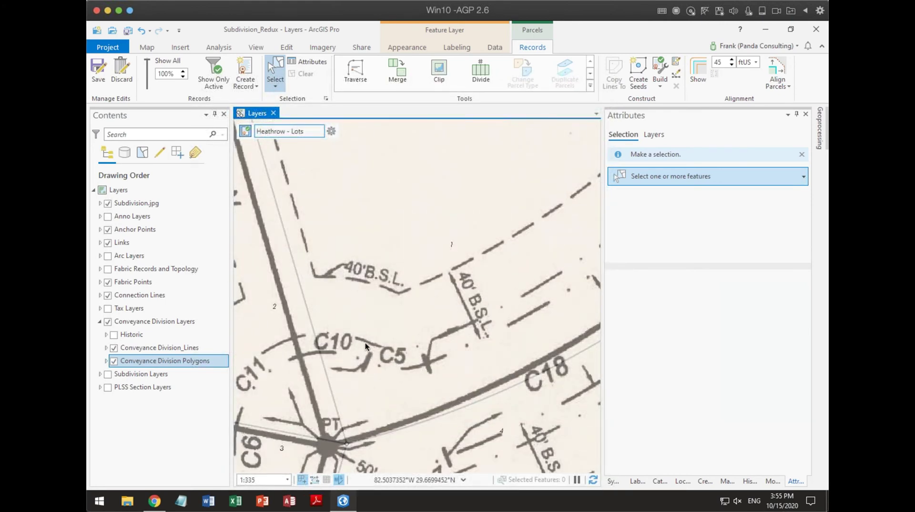
{"action": "scroll", "coordinate": [362, 345], "scroll_direction": "down", "scroll_amount": 4}
{"action": "scroll", "coordinate": [325, 350], "scroll_direction": "down", "scroll_amount": 4}
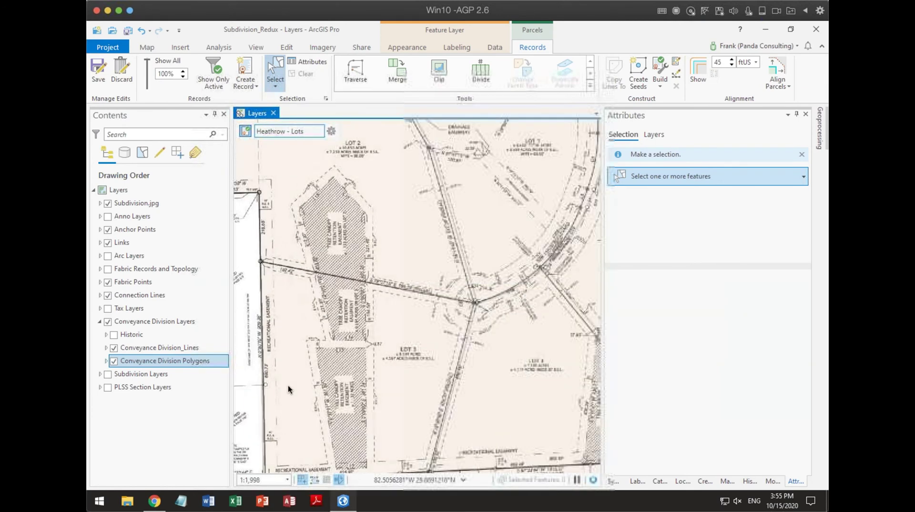
{"action": "scroll", "coordinate": [336, 310], "scroll_direction": "up", "scroll_amount": 4}
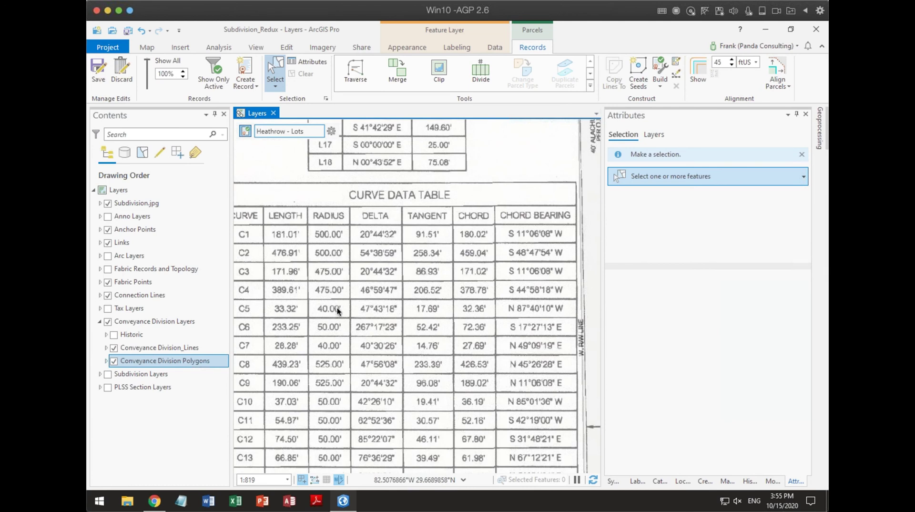
{"action": "scroll", "coordinate": [337, 307], "scroll_direction": "down", "scroll_amount": 6}
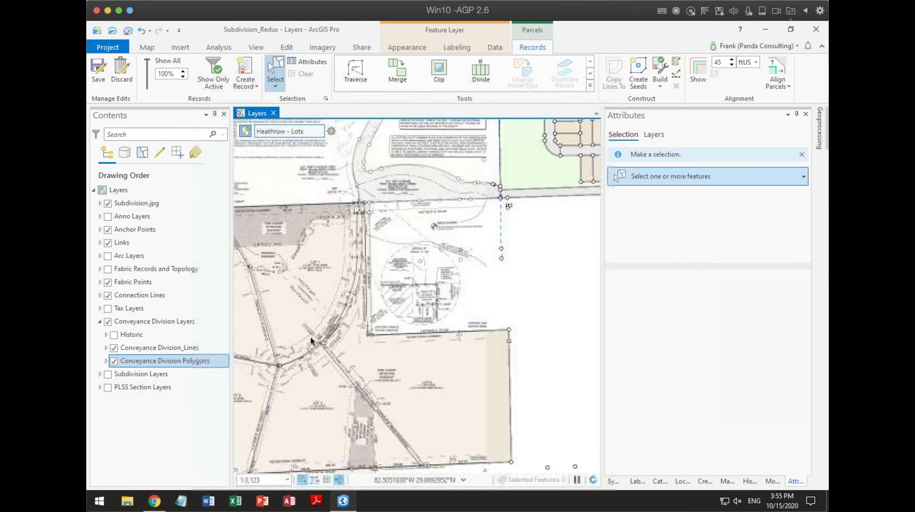
{"action": "scroll", "coordinate": [409, 339], "scroll_direction": "up", "scroll_amount": 4}
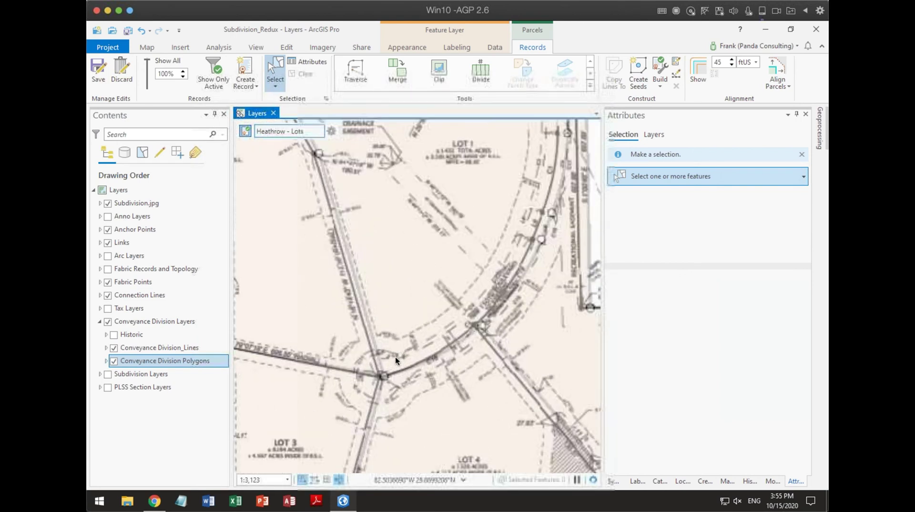
{"action": "scroll", "coordinate": [395, 356], "scroll_direction": "up", "scroll_amount": 2}
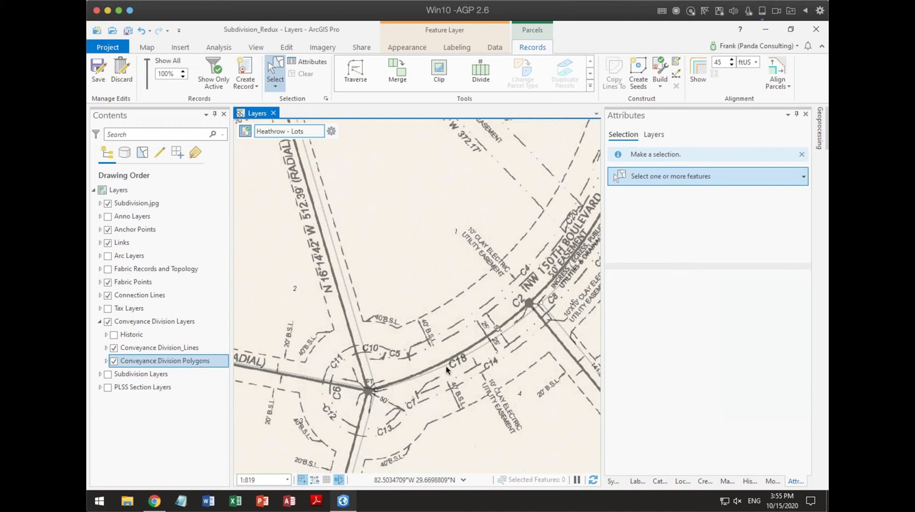
- Select only the NW 150th Boulevard centerline curve between lots 1 and 4, dropping both lot polygons from the selection
{"action": "scroll", "coordinate": [446, 366], "scroll_direction": "down", "scroll_amount": 3}
{"action": "left_click_drag", "start_coordinate": [448, 370], "coordinate": [377, 348]}
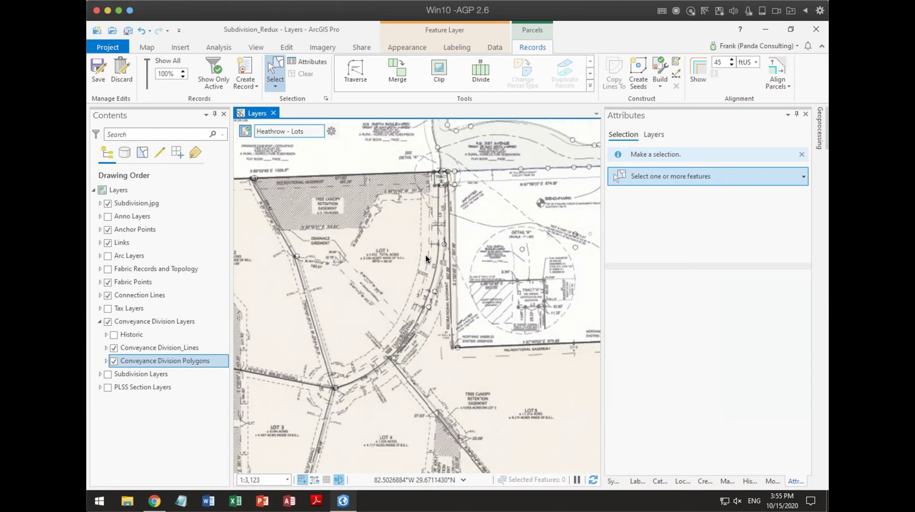
{"action": "scroll", "coordinate": [424, 256], "scroll_direction": "up", "scroll_amount": 3}
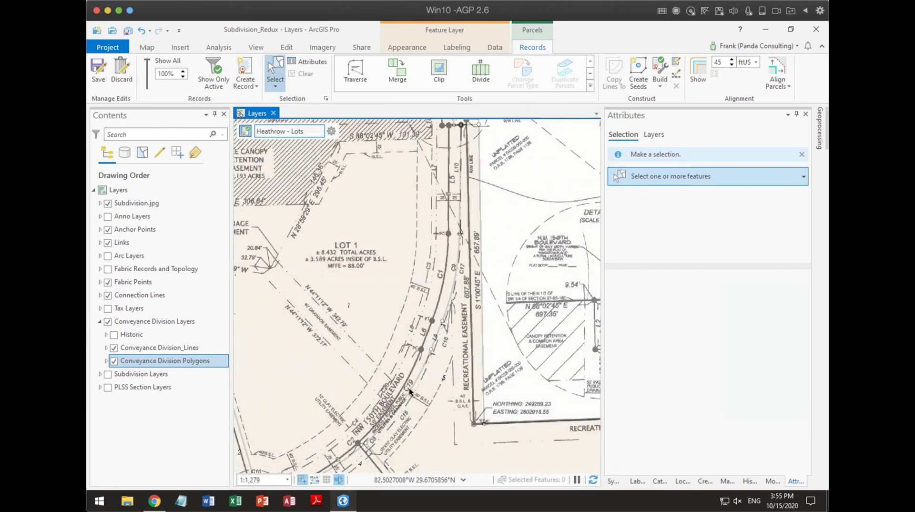
{"action": "left_click_drag", "start_coordinate": [345, 445], "coordinate": [416, 290]}
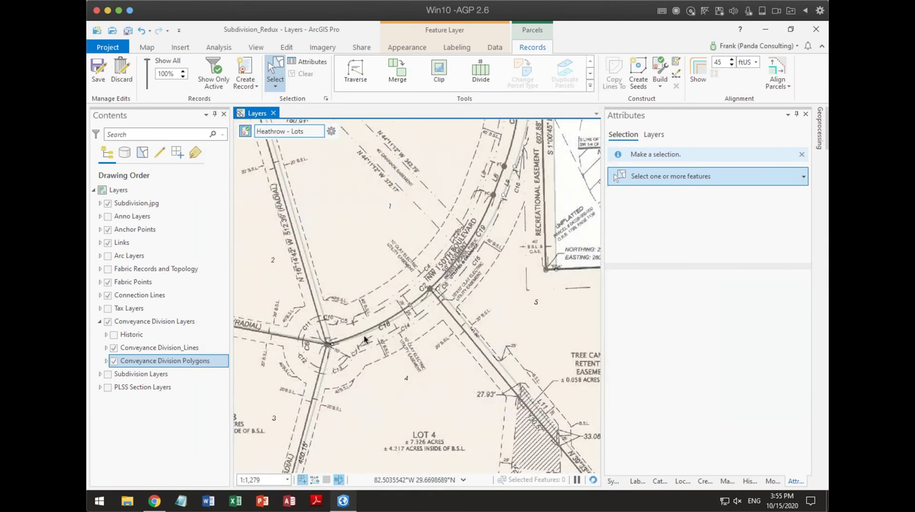
{"action": "left_click", "coordinate": [385, 339]}
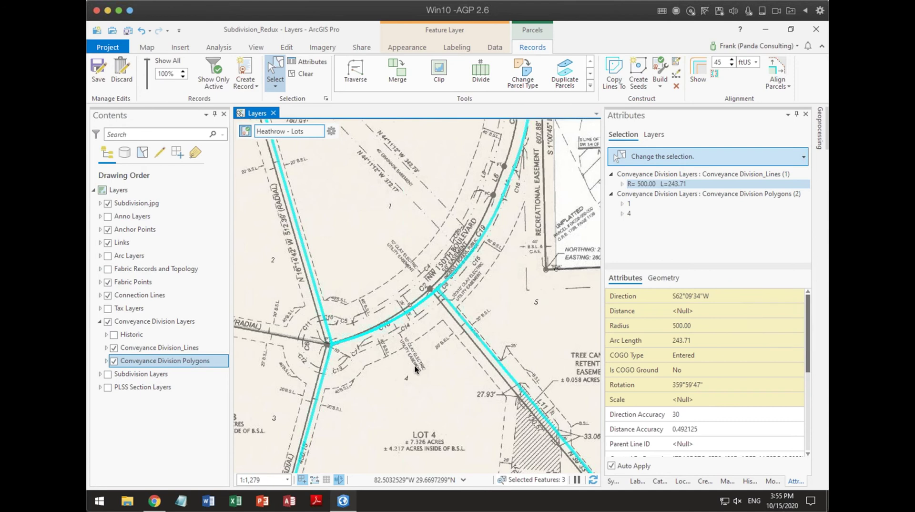
{"action": "left_click", "coordinate": [380, 246], "text": "ctrl"}
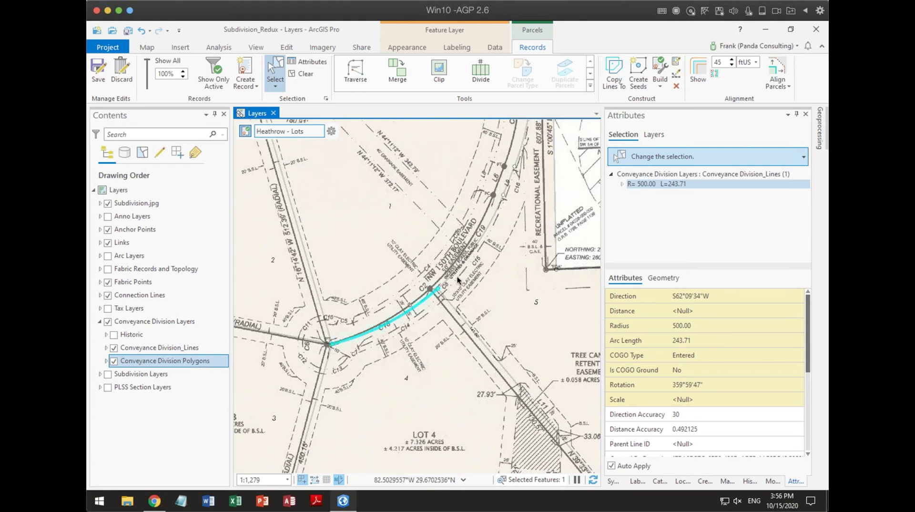
- Add the remaining centerline segments up to Tract A to the selection, leaving out other boundary lines and the fabric points
{"action": "left_click_drag", "start_coordinate": [417, 308], "coordinate": [520, 138]}
{"action": "left_click_drag", "start_coordinate": [515, 233], "coordinate": [476, 336]}
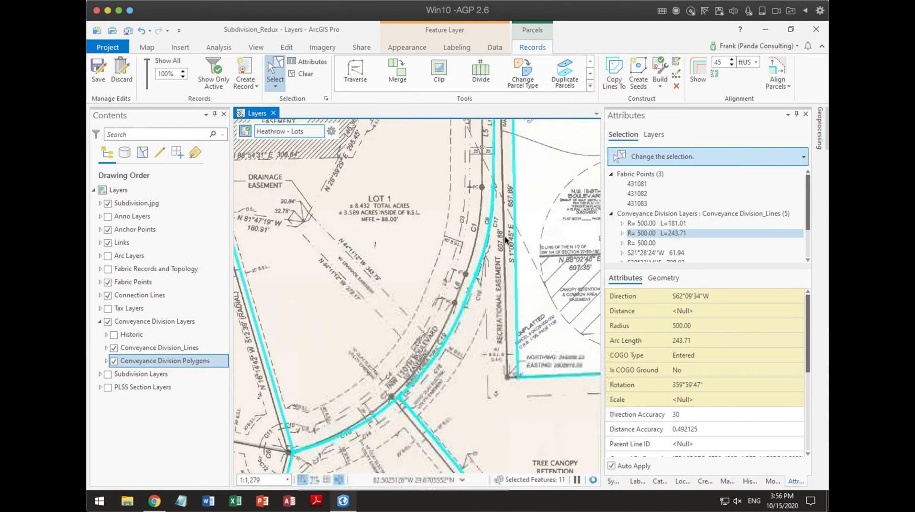
{"action": "left_click", "coordinate": [496, 174], "text": "shift"}
{"action": "left_click", "coordinate": [451, 464], "text": "ctrl"}
{"action": "mouse_move", "coordinate": [231, 360]}
{"action": "left_mouse_down"}
{"action": "mouse_move", "coordinate": [271, 359]}
{"action": "mouse_move", "coordinate": [234, 359]}
{"action": "left_mouse_up"}
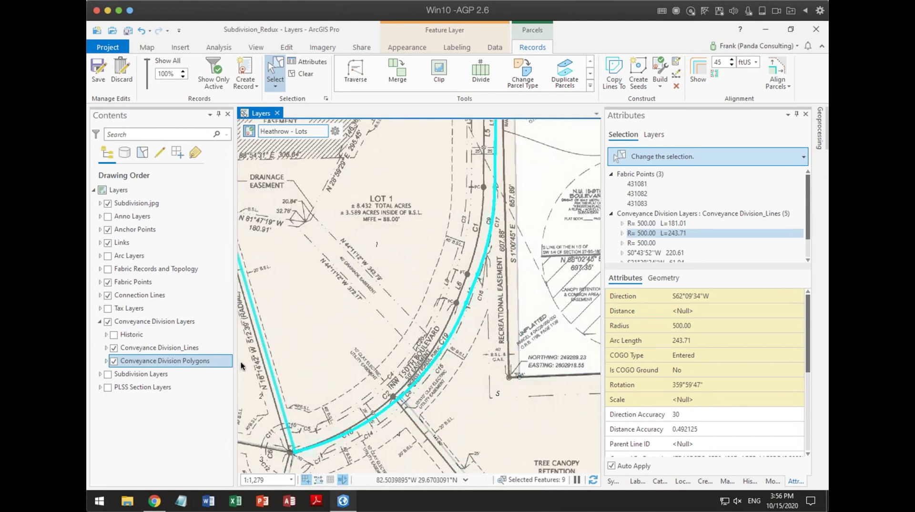
{"action": "left_click", "coordinate": [273, 372], "text": "ctrl"}
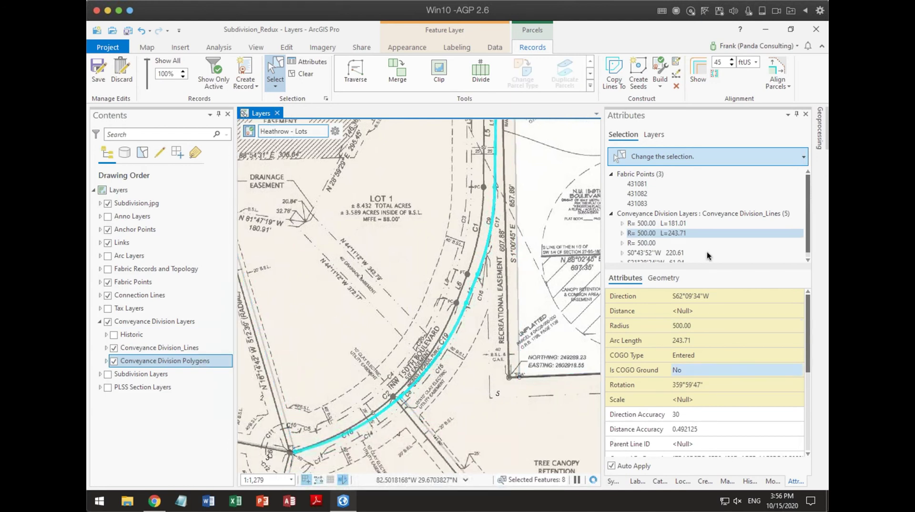
{"action": "right_click", "coordinate": [639, 173]}
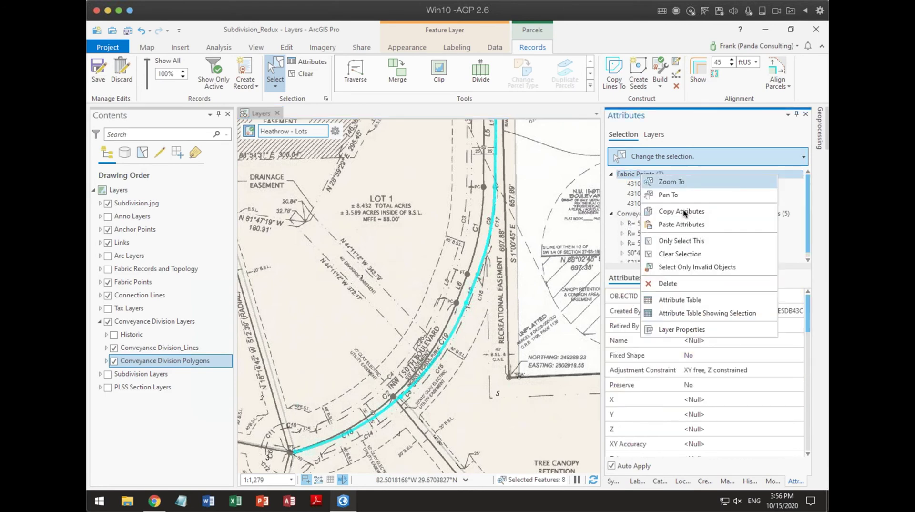
{"action": "left_click", "coordinate": [679, 253]}
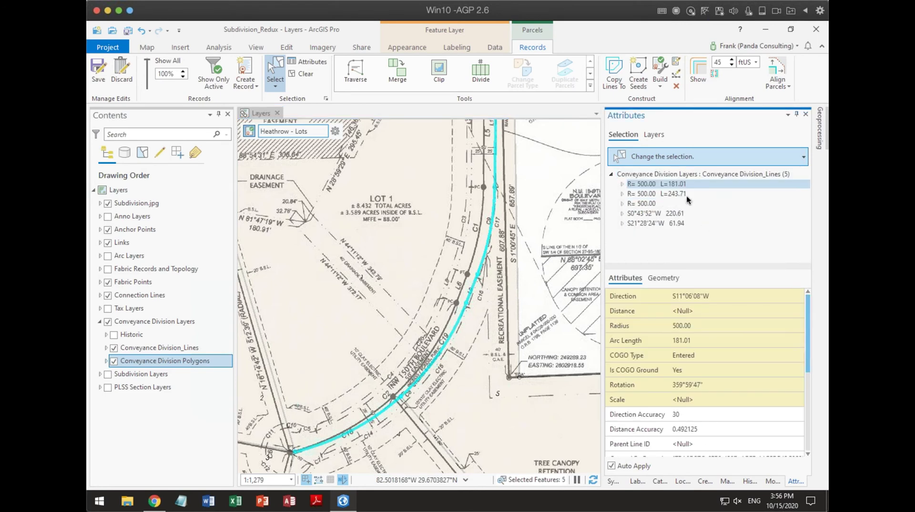
- Copy the selected centerline parallel at 25 ft on both sides as separate features, using the Conveyance Division_Lines template
{"action": "scroll", "coordinate": [510, 352], "scroll_direction": "down", "scroll_amount": 3}
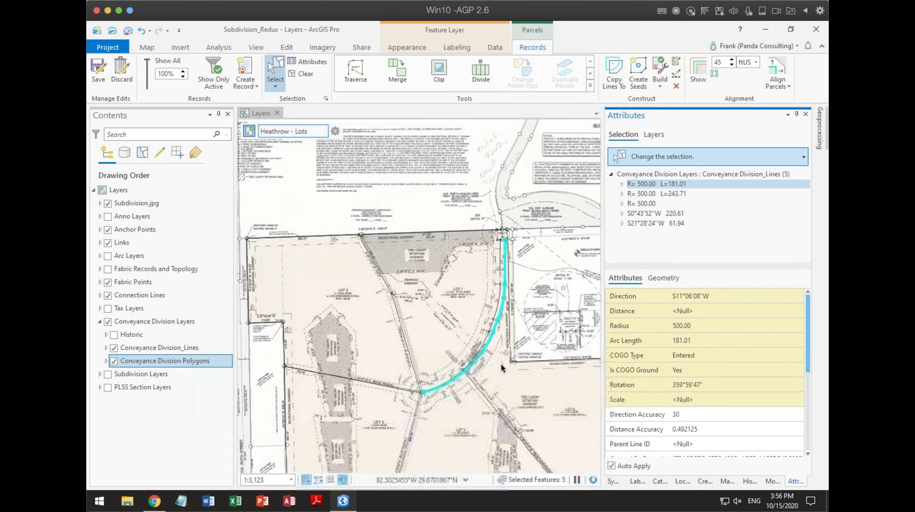
{"action": "left_click_drag", "start_coordinate": [471, 349], "coordinate": [448, 334]}
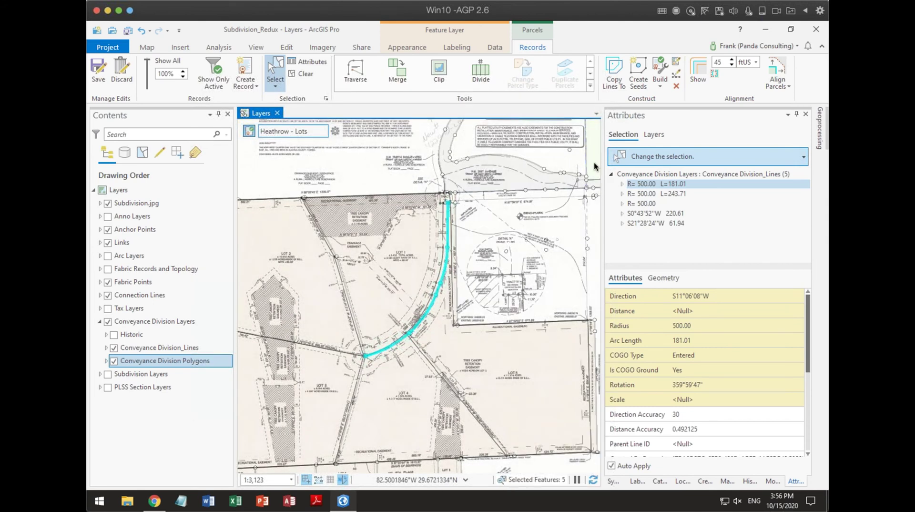
{"action": "left_click", "coordinate": [764, 480]}
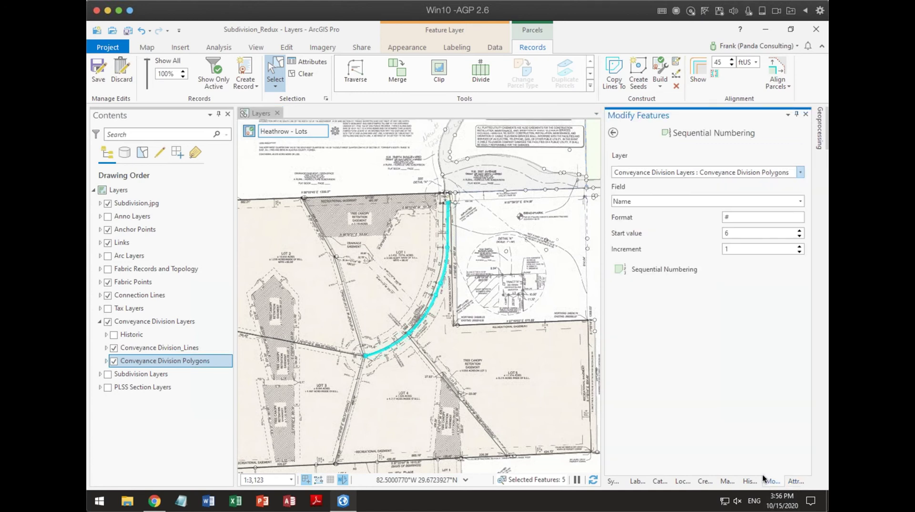
{"action": "left_click", "coordinate": [614, 133]}
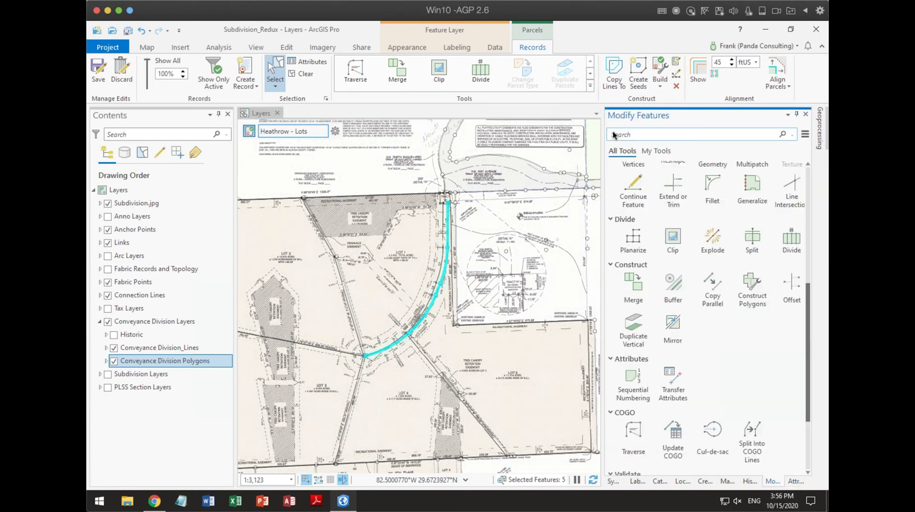
{"action": "left_click", "coordinate": [718, 294]}
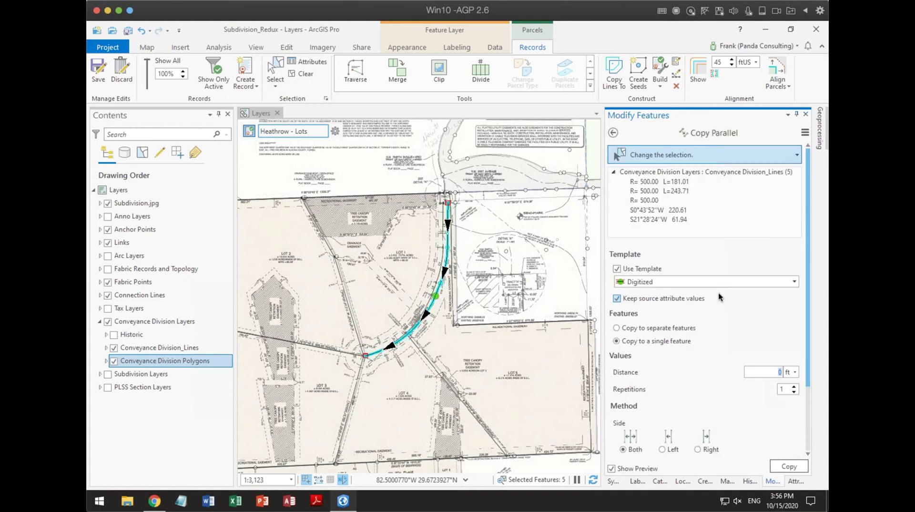
{"action": "left_click", "coordinate": [678, 283]}
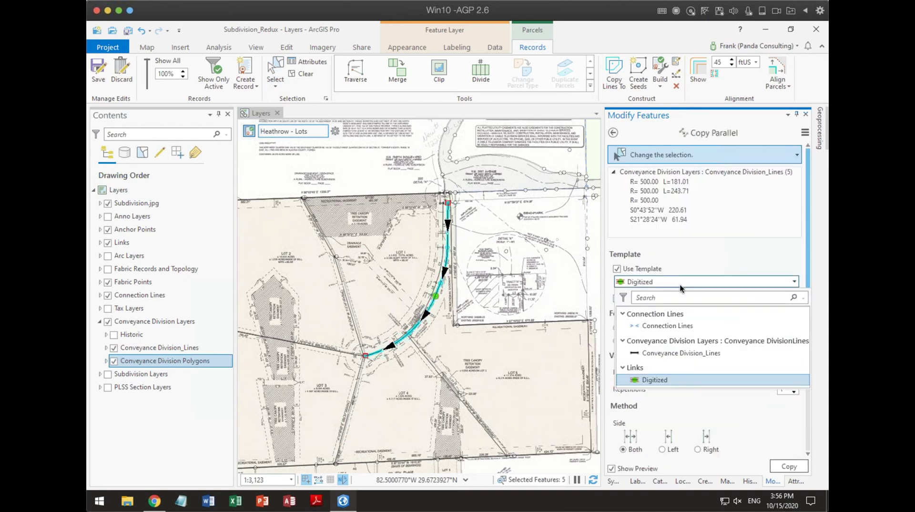
{"action": "left_click", "coordinate": [664, 354]}
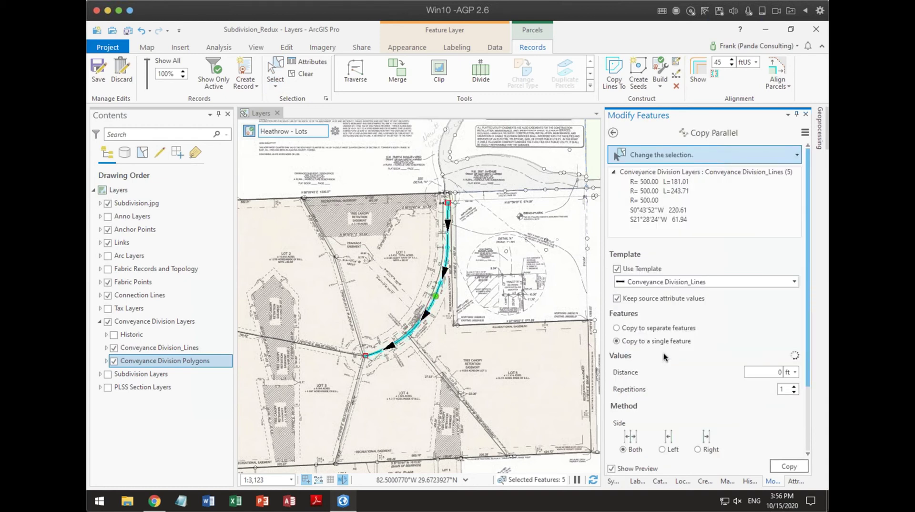
{"action": "left_click", "coordinate": [779, 374]}
{"action": "type", "text": "25"}
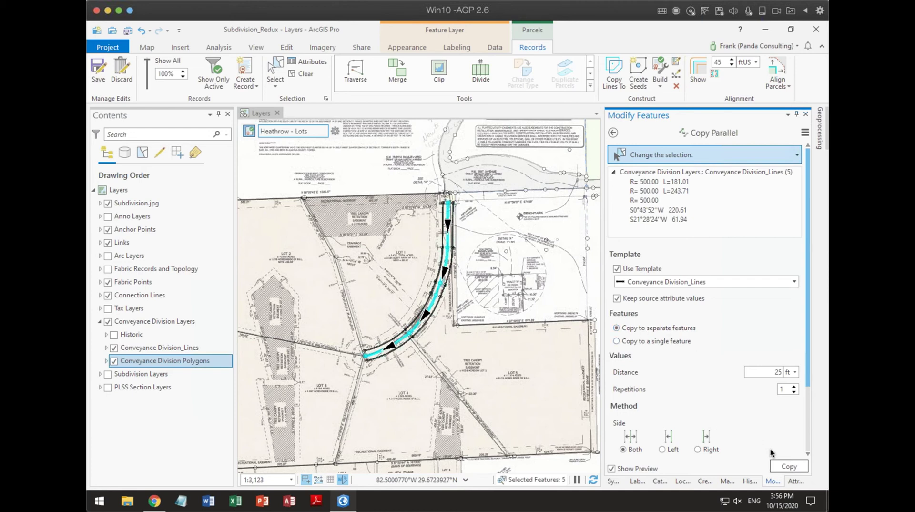
{"action": "left_click", "coordinate": [784, 466]}
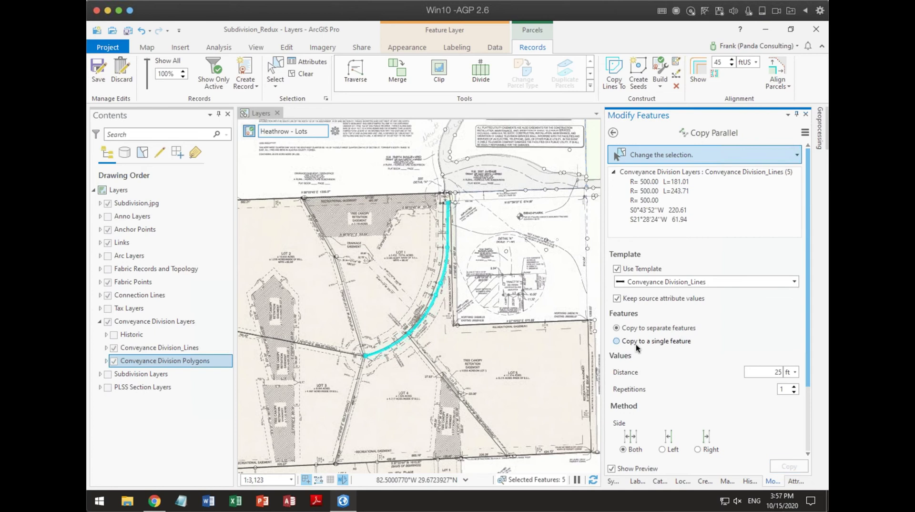
- Try to extend the eastern offset line to Tract A's south line with Extend or Trim, including once with the selection cleared
{"action": "scroll", "coordinate": [454, 205], "scroll_direction": "up", "scroll_amount": 5}
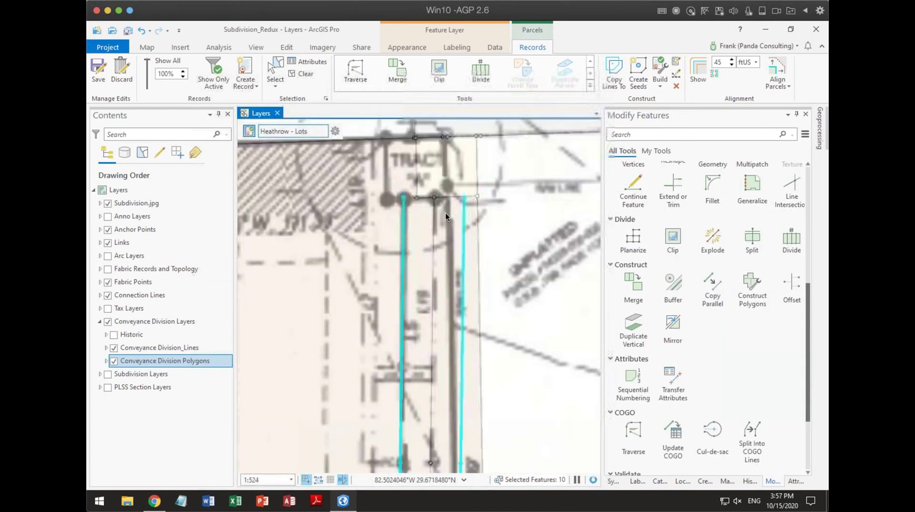
{"action": "scroll", "coordinate": [482, 260], "scroll_direction": "up", "scroll_amount": 4}
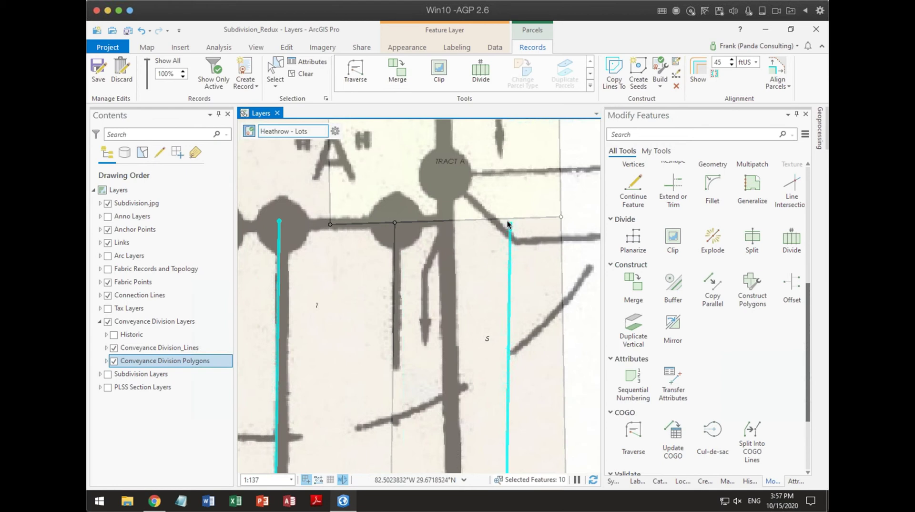
{"action": "left_click", "coordinate": [672, 197]}
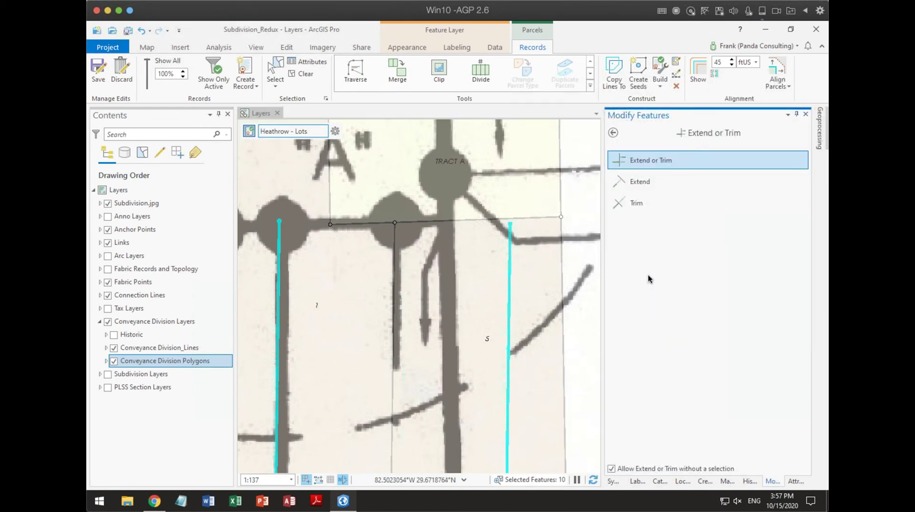
{"action": "left_click", "coordinate": [612, 468]}
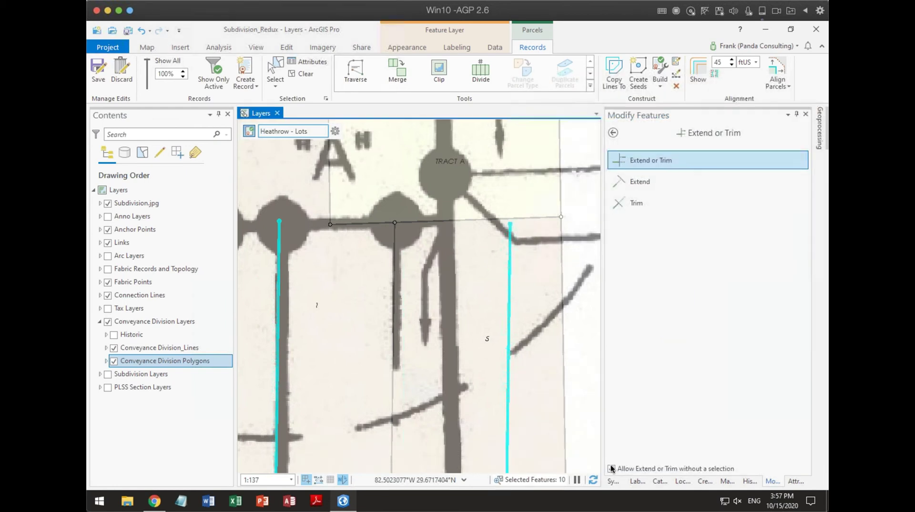
{"action": "left_click", "coordinate": [510, 224]}
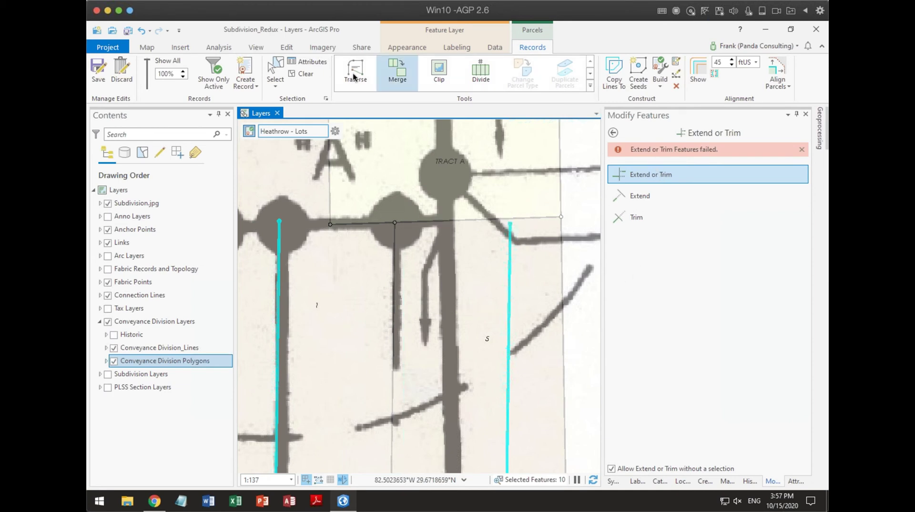
{"action": "left_click", "coordinate": [305, 76]}
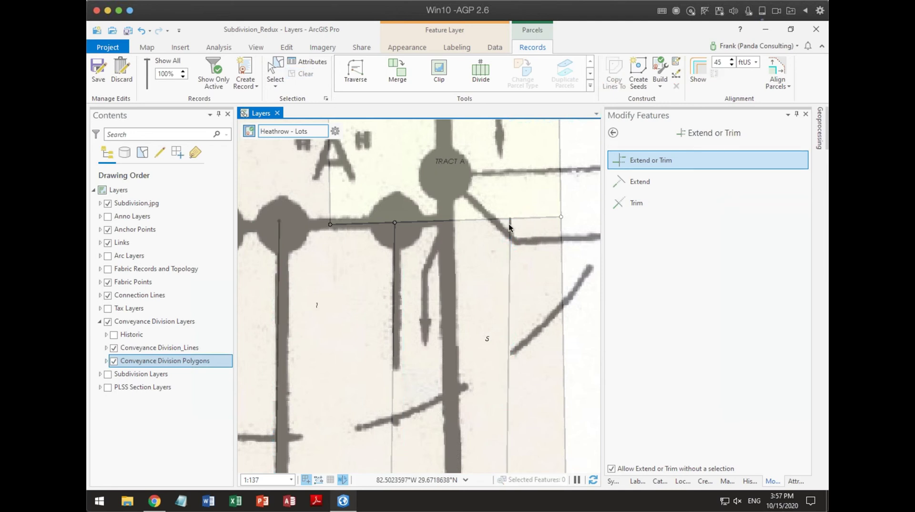
{"action": "left_click", "coordinate": [508, 224]}
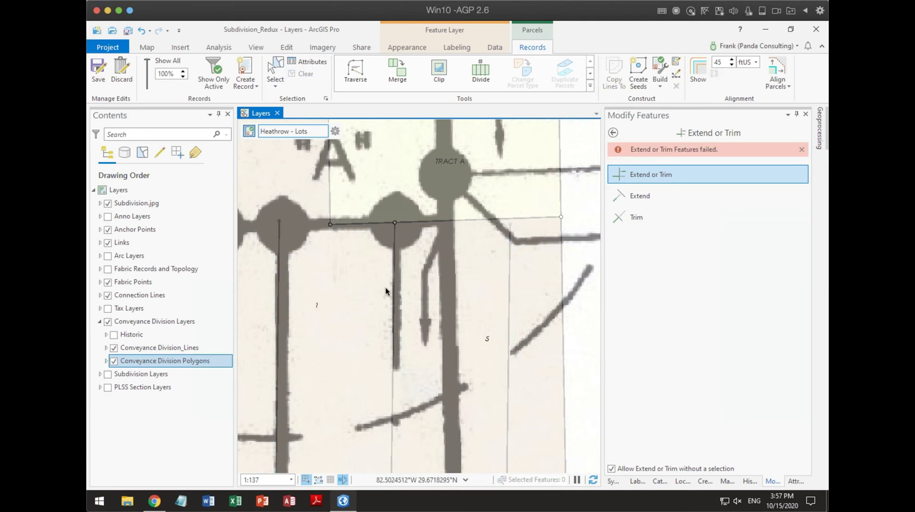
- Extend the western offset line northward alongside Tract A with Extend or Trim
{"action": "left_click_drag", "start_coordinate": [383, 288], "coordinate": [472, 380]}
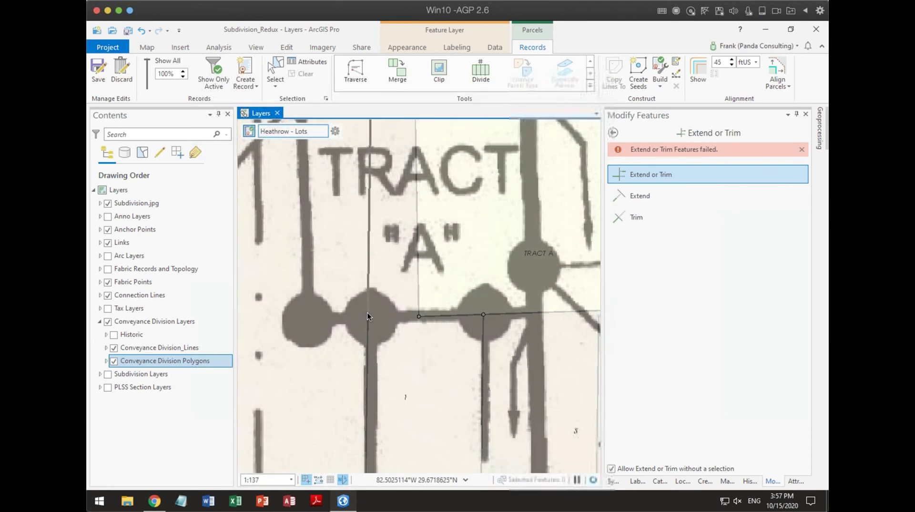
{"action": "left_click", "coordinate": [367, 312]}
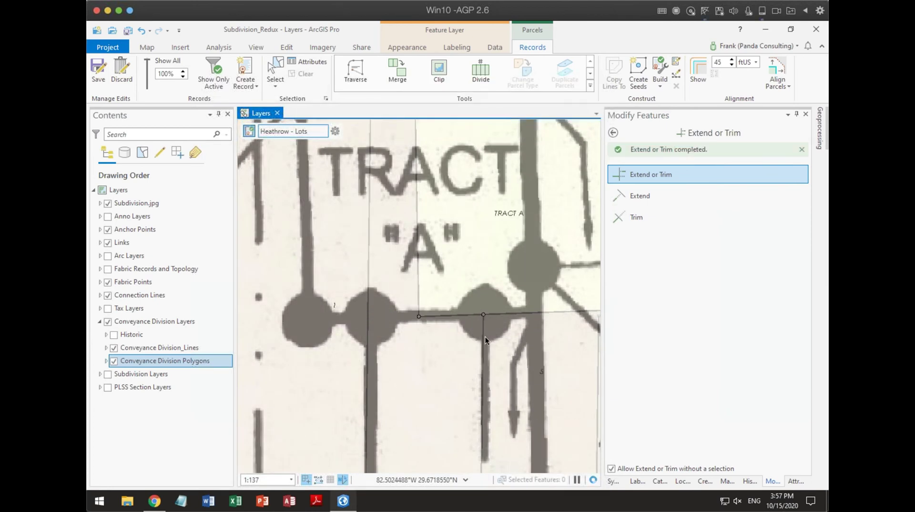
- Undo the last Extend or Trim edit near Tract A's southern boundary and inspect the line junction there
{"action": "left_click_drag", "start_coordinate": [473, 334], "coordinate": [401, 319]}
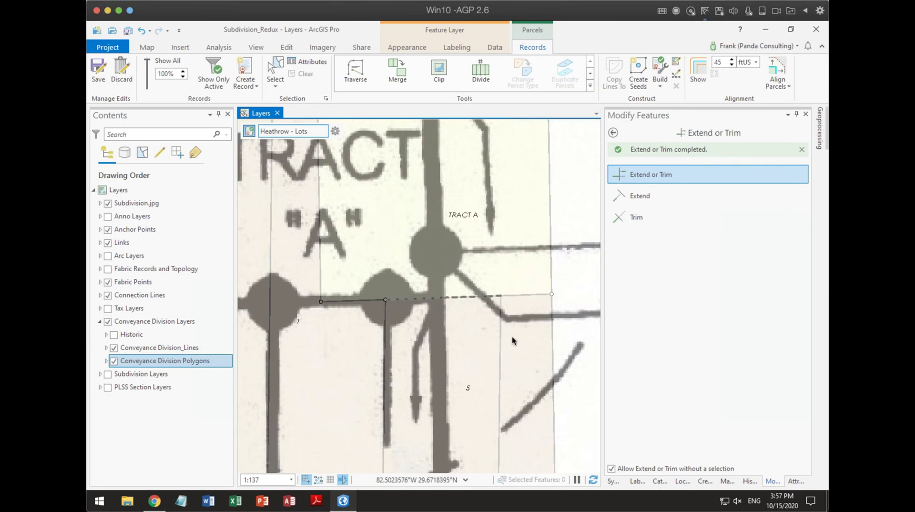
{"action": "scroll", "coordinate": [513, 339], "scroll_direction": "down", "scroll_amount": 2}
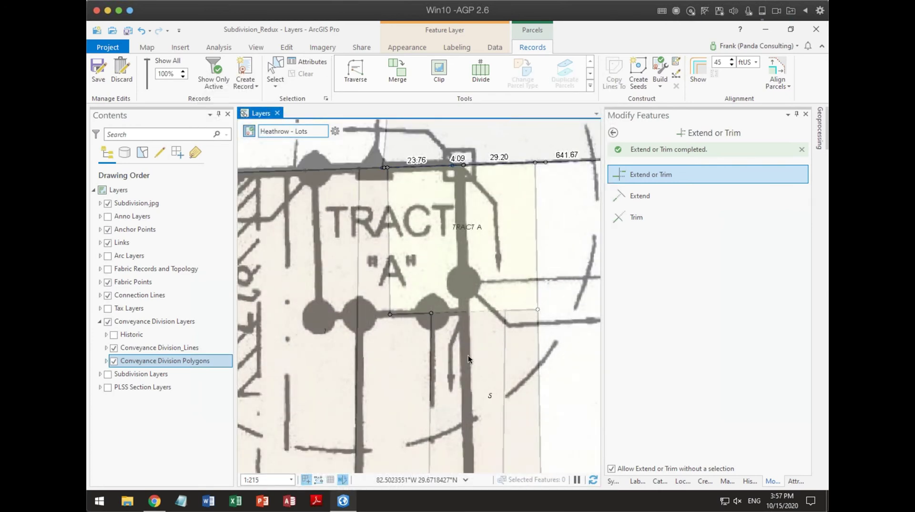
{"action": "left_click", "coordinate": [141, 30]}
{"action": "left_click", "coordinate": [622, 216]}
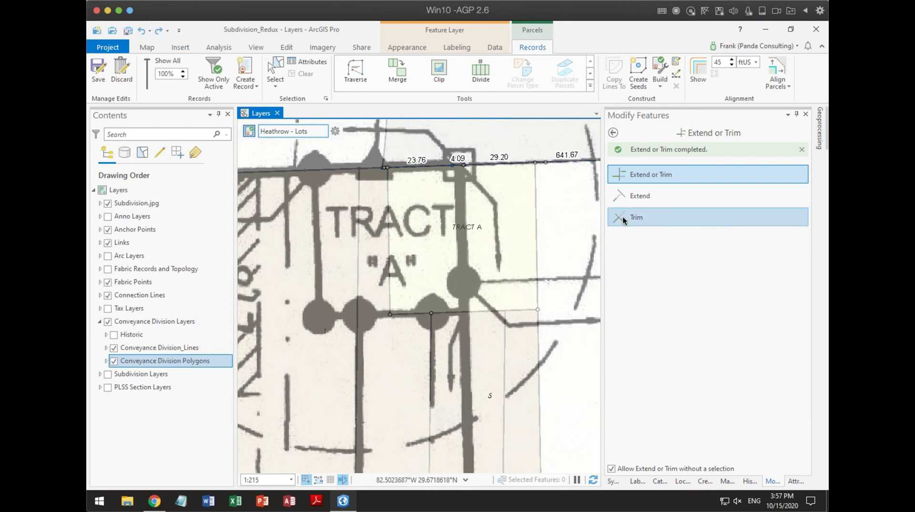
{"action": "left_click", "coordinate": [625, 196]}
{"action": "scroll", "coordinate": [524, 300], "scroll_direction": "up", "scroll_amount": 5}
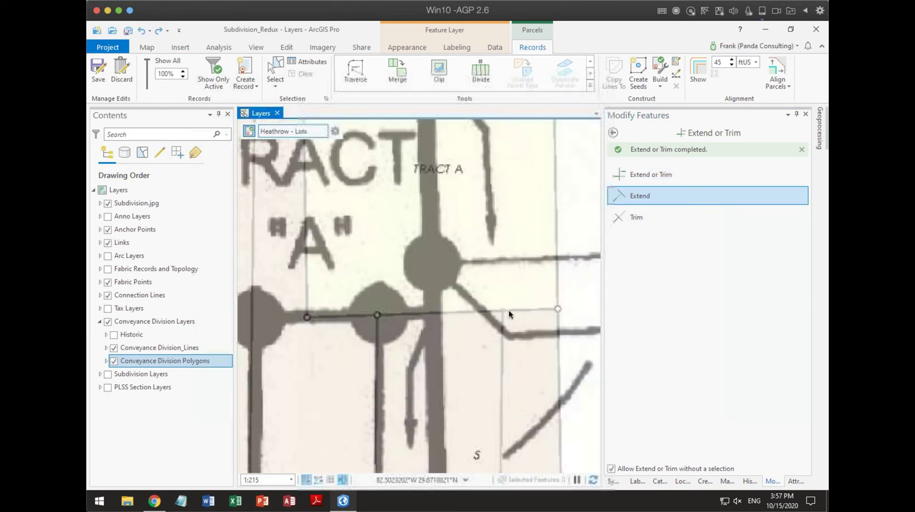
{"action": "scroll", "coordinate": [508, 315], "scroll_direction": "up", "scroll_amount": 3}
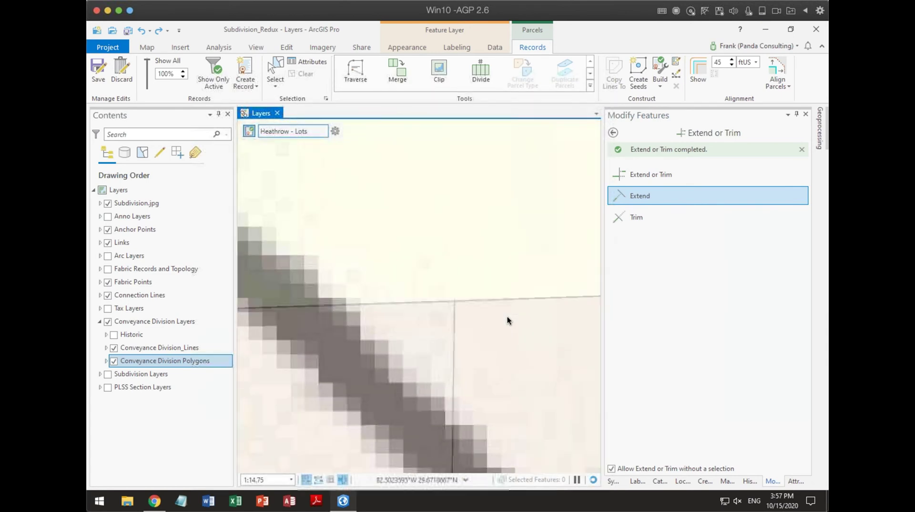
{"action": "scroll", "coordinate": [509, 325], "scroll_direction": "down", "scroll_amount": 6}
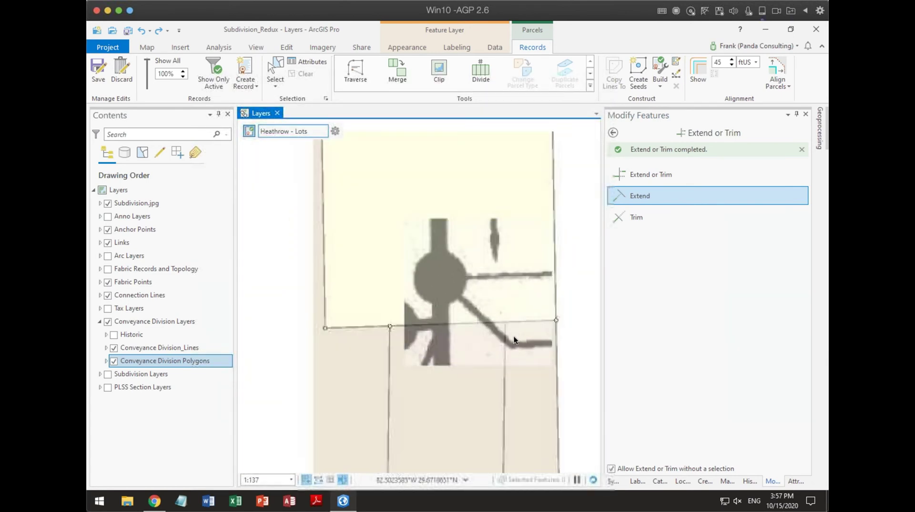
{"action": "scroll", "coordinate": [515, 341], "scroll_direction": "down", "scroll_amount": 3}
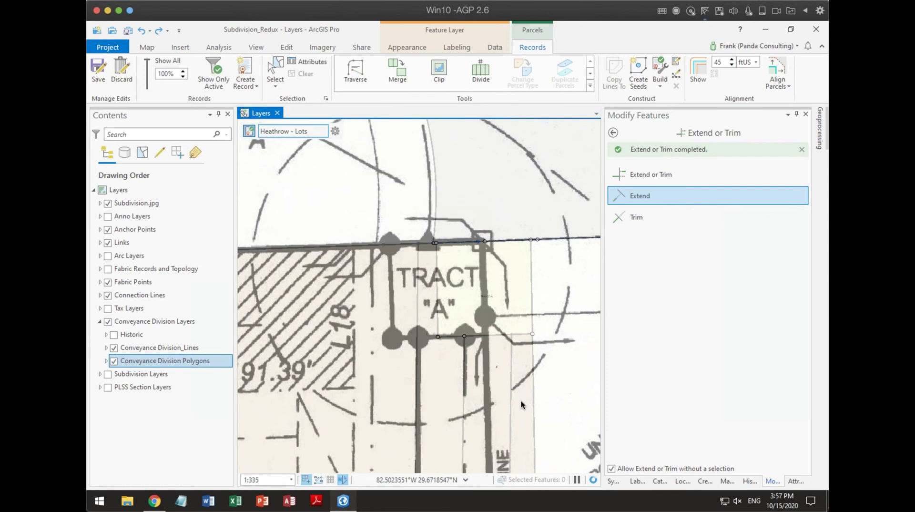
- Select only the inner line running south from Tract A through Lot 5 and check how far it extends
{"action": "left_click_drag", "start_coordinate": [524, 396], "coordinate": [535, 273]}
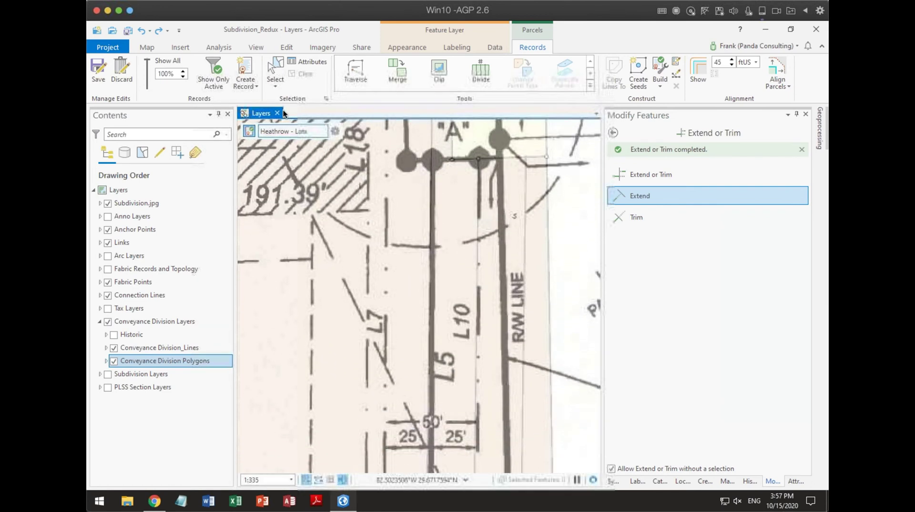
{"action": "left_click", "coordinate": [275, 72]}
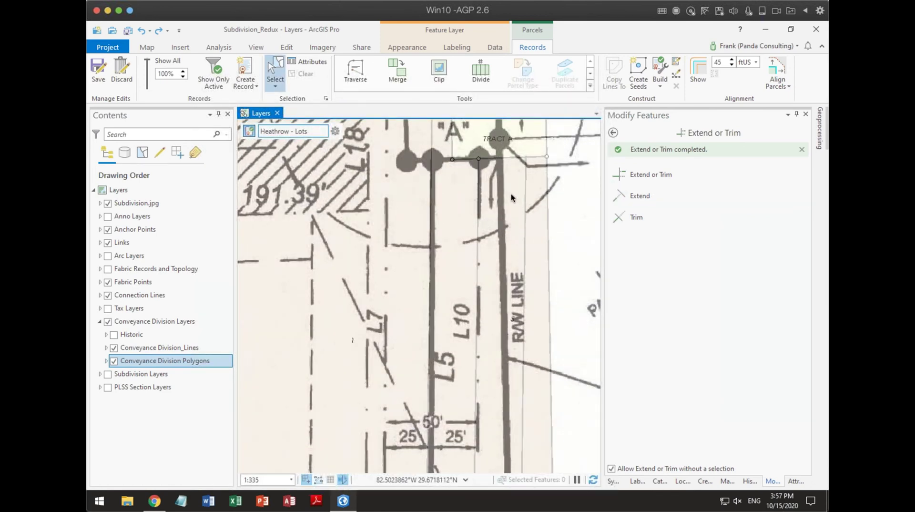
{"action": "left_click_drag", "start_coordinate": [532, 207], "coordinate": [533, 208]}
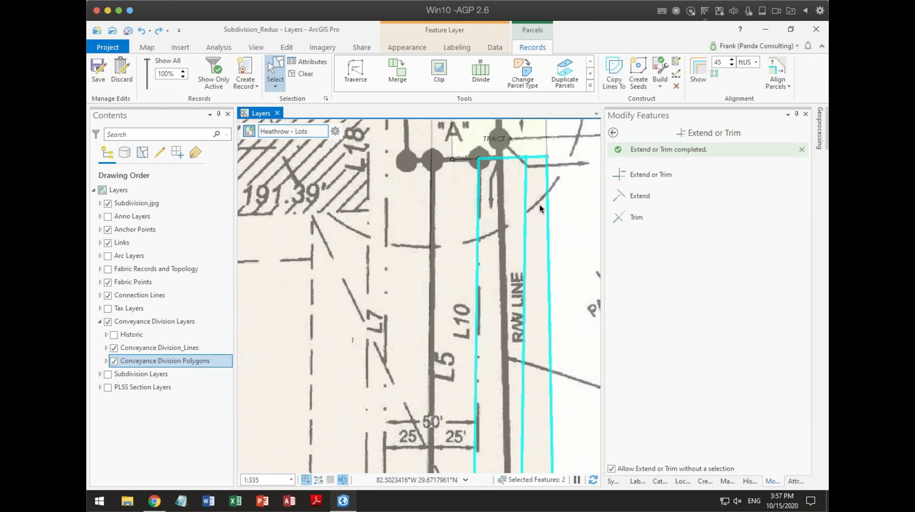
{"action": "left_click", "coordinate": [550, 237]}
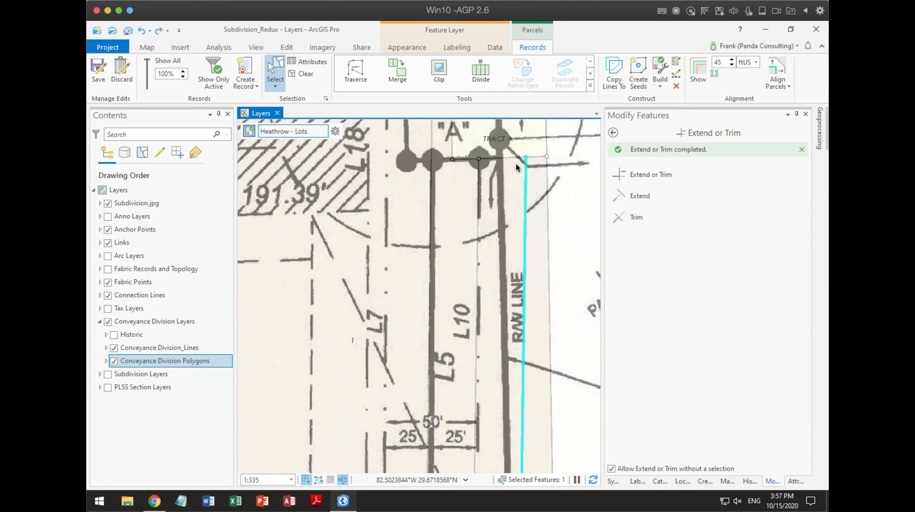
{"action": "scroll", "coordinate": [518, 153], "scroll_direction": "up", "scroll_amount": 3}
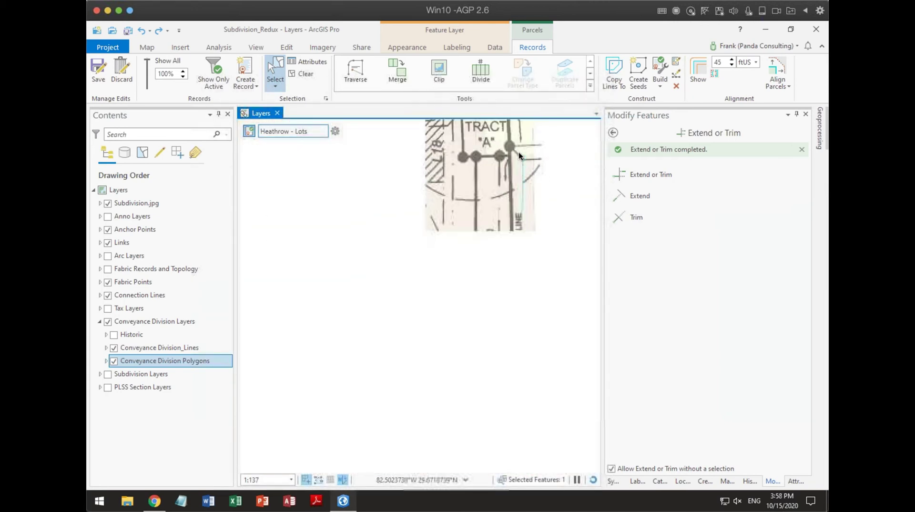
{"action": "scroll", "coordinate": [519, 153], "scroll_direction": "down", "scroll_amount": 9}
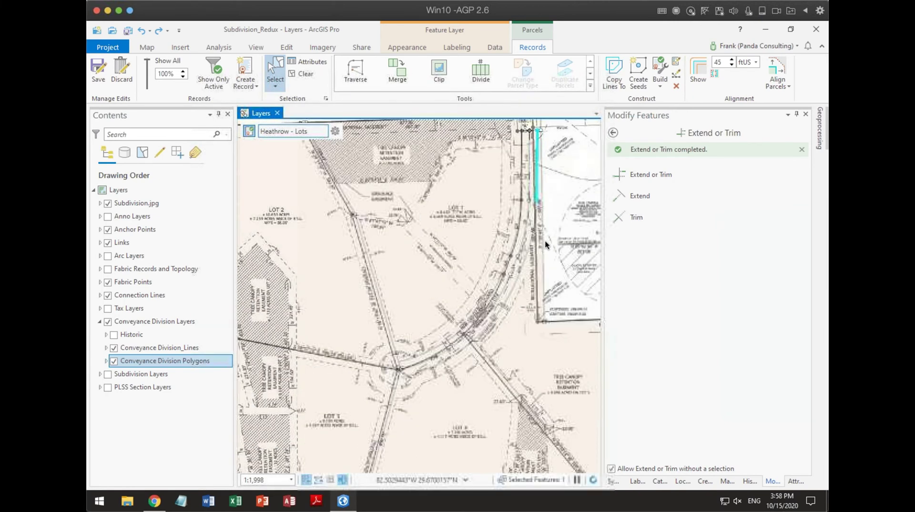
- Select only the street centerline curve C18 at its end where the lot lines converge, leaving the adjoining lot lines unselected
{"action": "scroll", "coordinate": [472, 282], "scroll_direction": "up", "scroll_amount": 5}
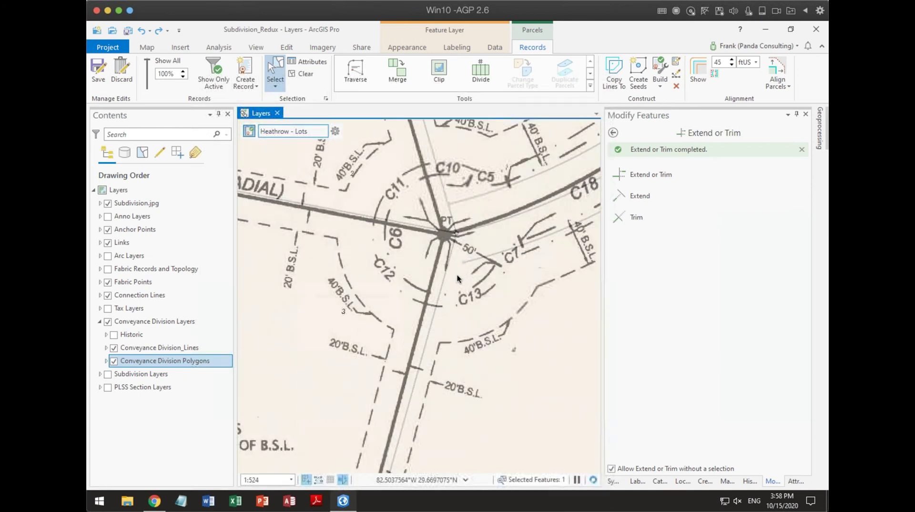
{"action": "left_click_drag", "start_coordinate": [478, 235], "coordinate": [479, 235]}
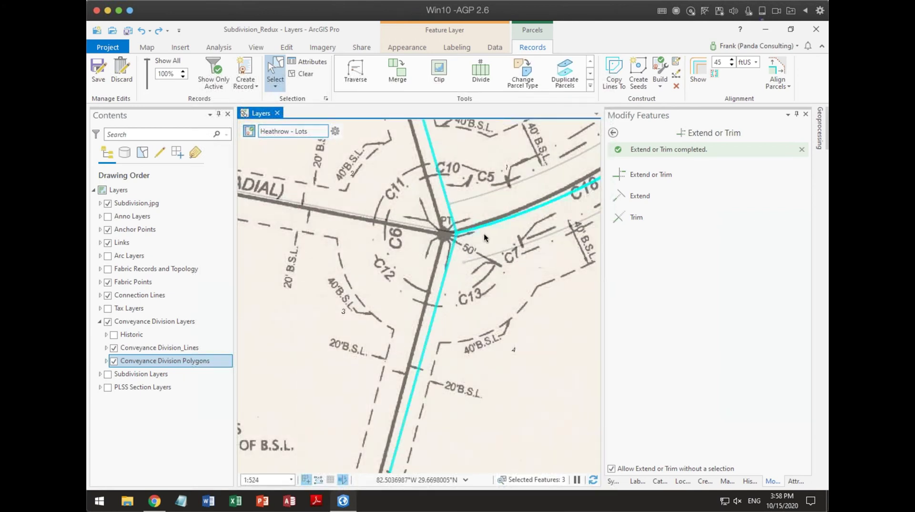
{"action": "left_click", "coordinate": [433, 305], "text": "ctrl"}
{"action": "left_click", "coordinate": [445, 198], "text": "ctrl"}
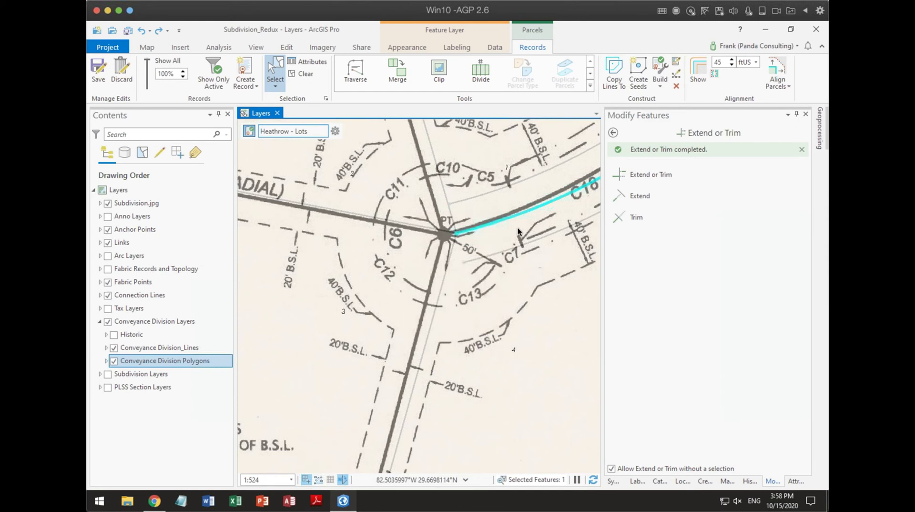
- Start the Cul-de-sac tool on the selected centerline with the Conveyance Division_Lines template
{"action": "left_click", "coordinate": [613, 133]}
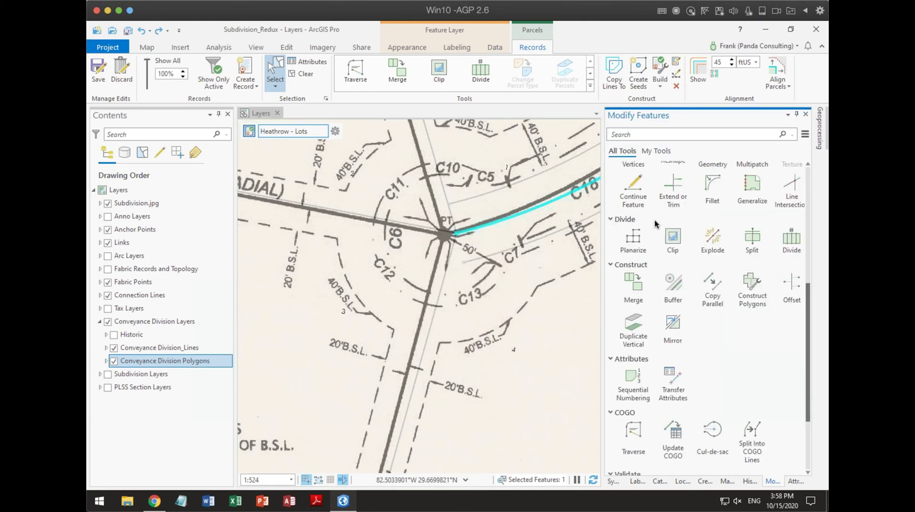
{"action": "left_click", "coordinate": [707, 432]}
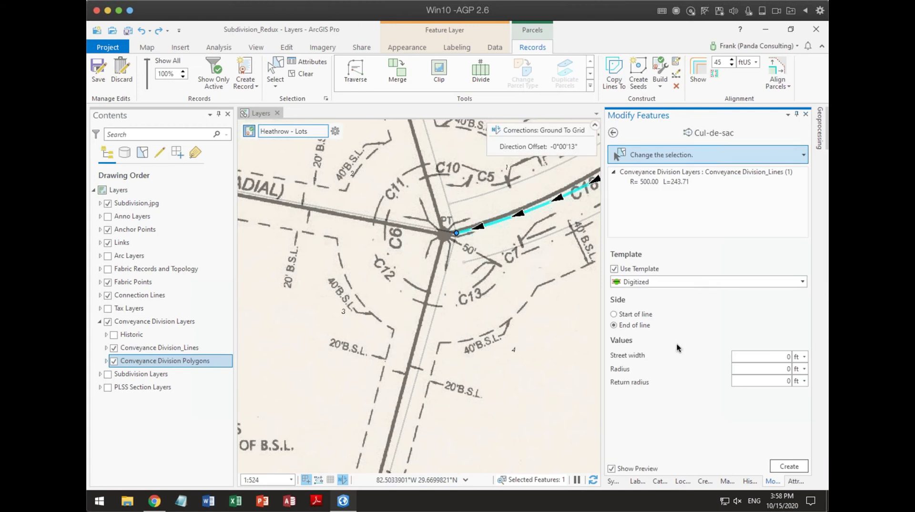
{"action": "left_click", "coordinate": [801, 281]}
{"action": "left_click", "coordinate": [664, 352]}
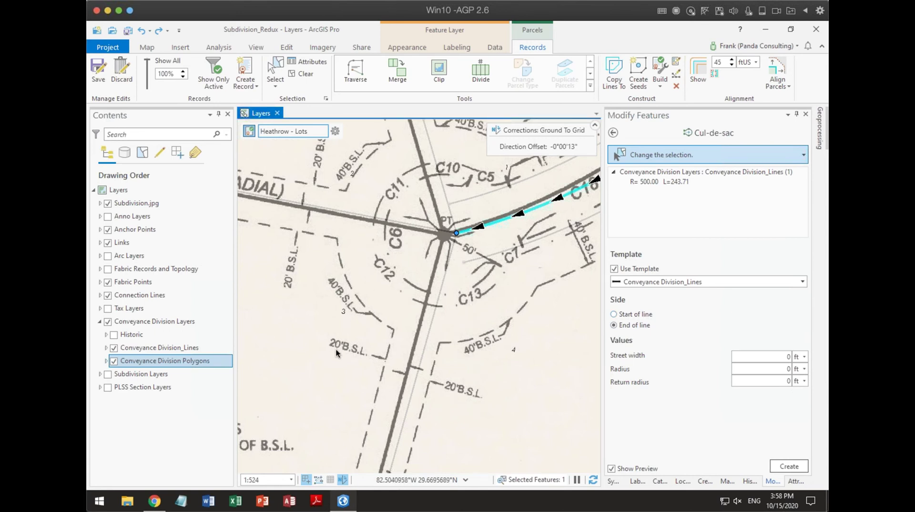
- Set the cul-de-sac's street width to 25 ft, radius to 50 ft and return radius to 40 ft
{"action": "scroll", "coordinate": [332, 310], "scroll_direction": "down", "scroll_amount": 3}
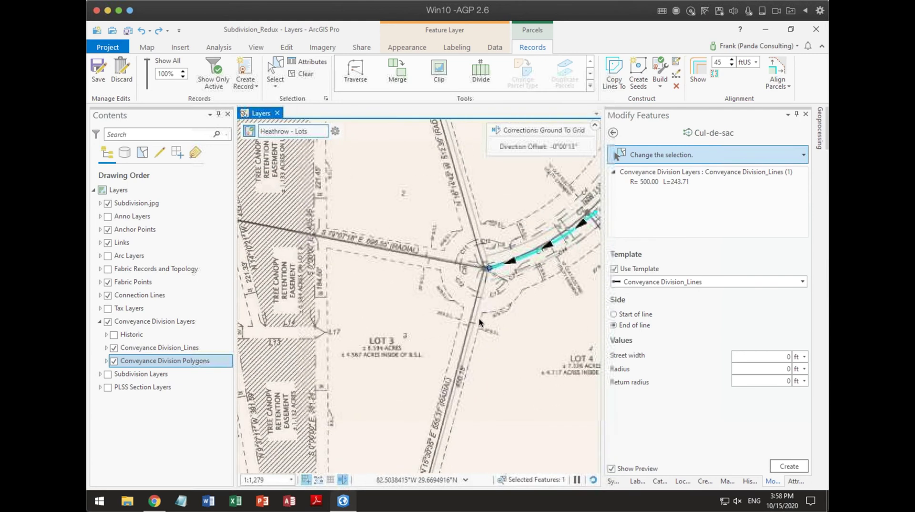
{"action": "scroll", "coordinate": [429, 329], "scroll_direction": "up", "scroll_amount": 3}
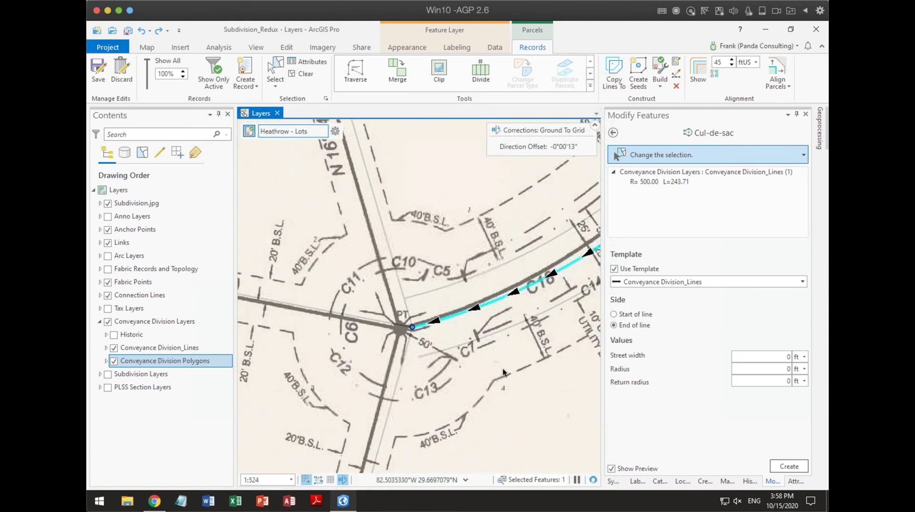
{"action": "left_click", "coordinate": [787, 357]}
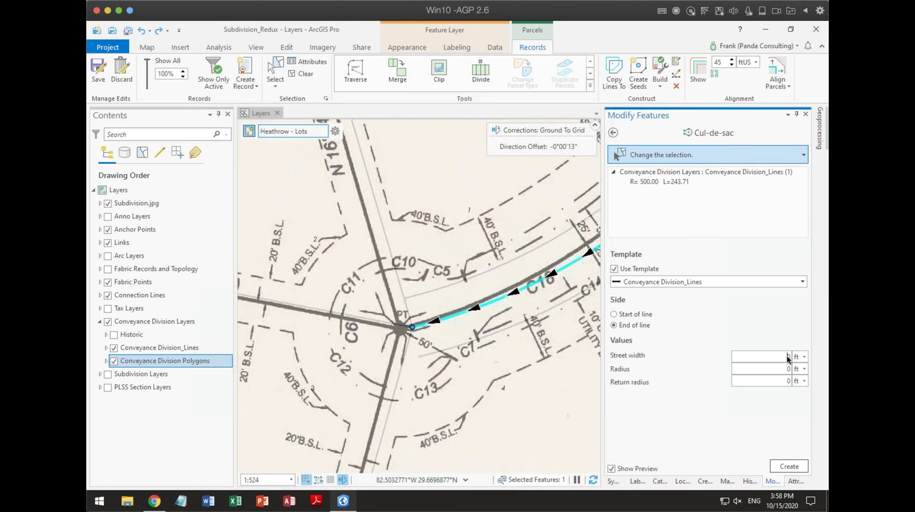
{"action": "key", "text": "Delete"}
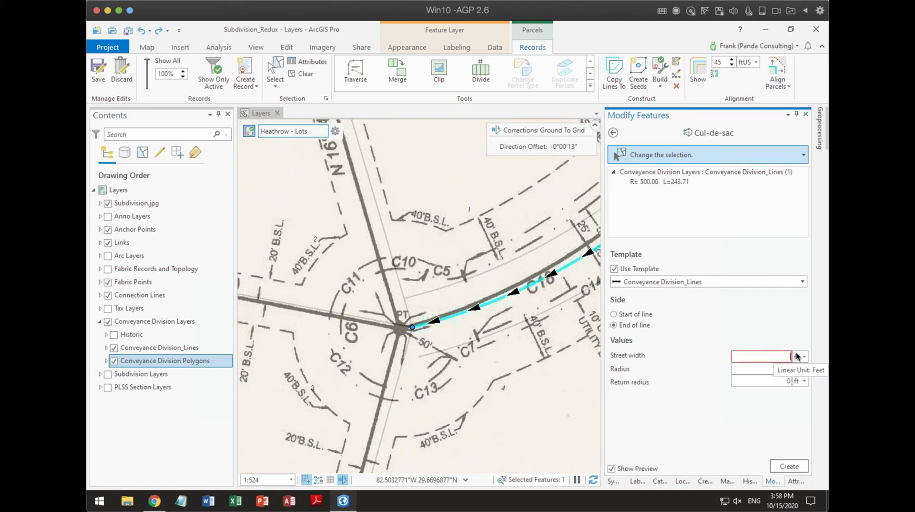
{"action": "type", "text": "25"}
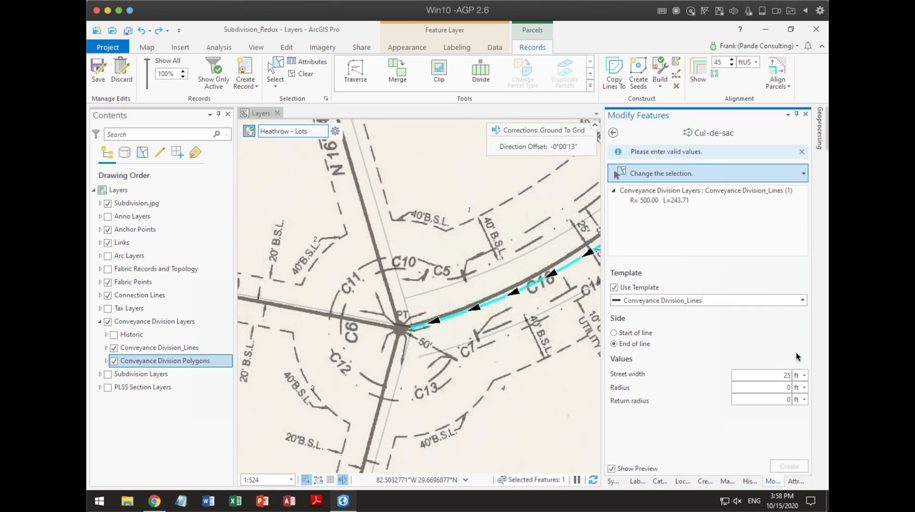
{"action": "double_click", "coordinate": [782, 386]}
{"action": "type", "text": "50"}
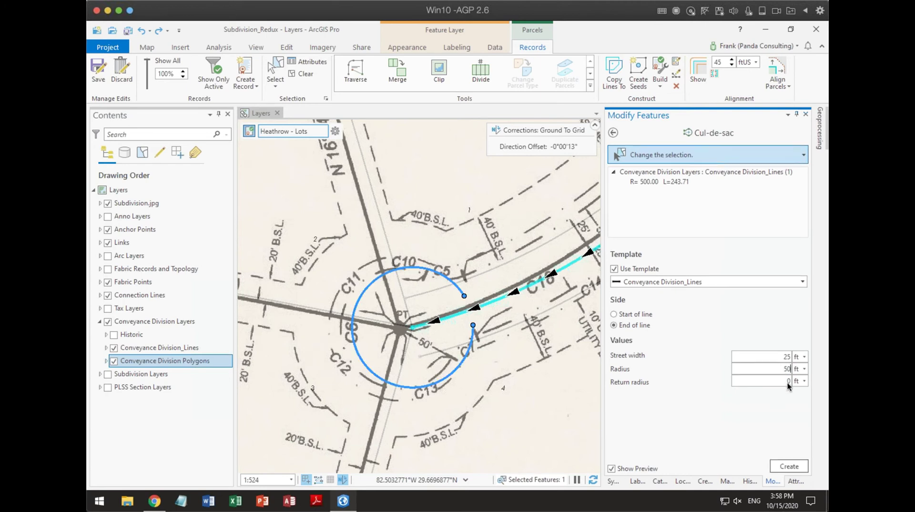
{"action": "type", "text": "40"}
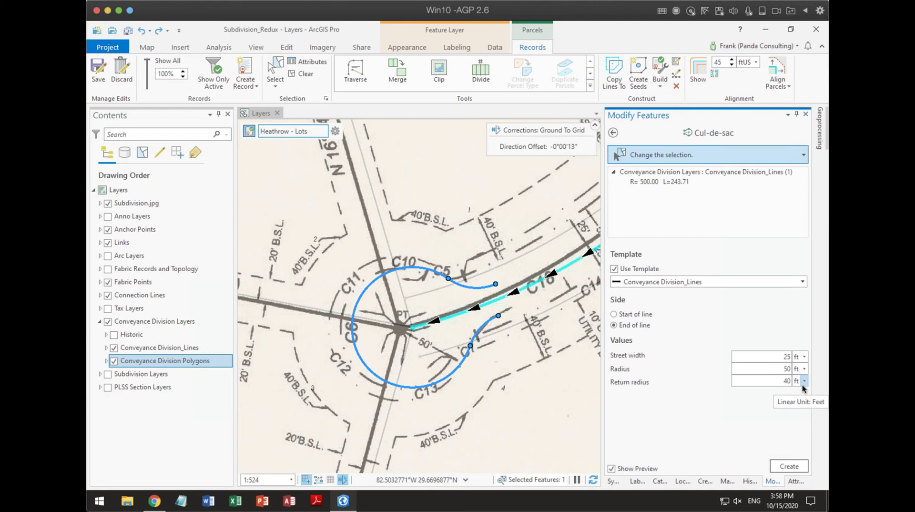
- Set the street width to 50 ft and create the cul-de-sac at the end of the centerline
{"action": "left_click", "coordinate": [791, 356]}
{"action": "type", "text": "50"}
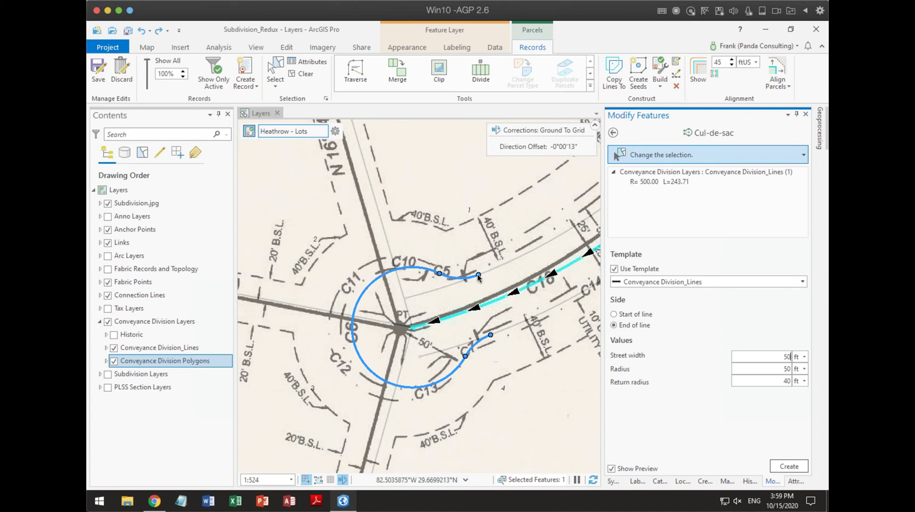
{"action": "left_click", "coordinate": [789, 466]}
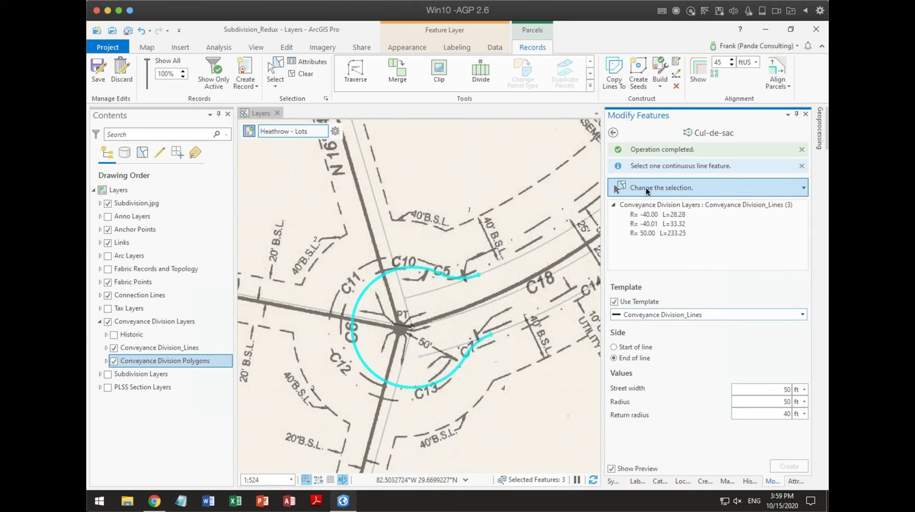
- Trim the overhanging right-of-way line inside the new cul-de-sac with Extend or Trim, and return to the full set of editing tools
{"action": "left_click", "coordinate": [614, 133]}
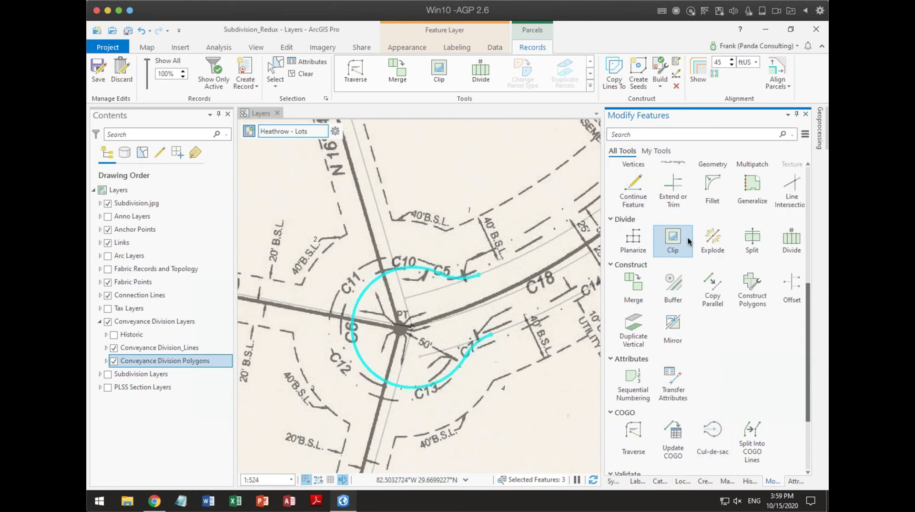
{"action": "left_click", "coordinate": [684, 192]}
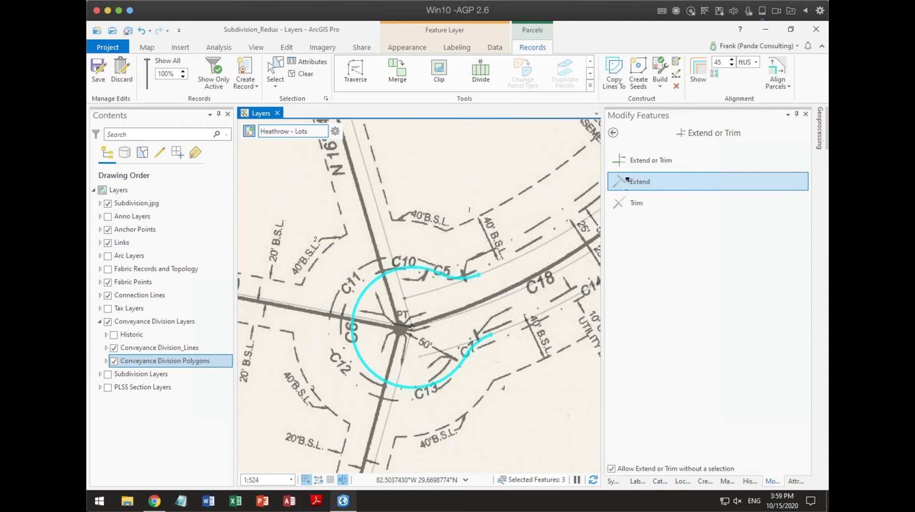
{"action": "left_click", "coordinate": [622, 160]}
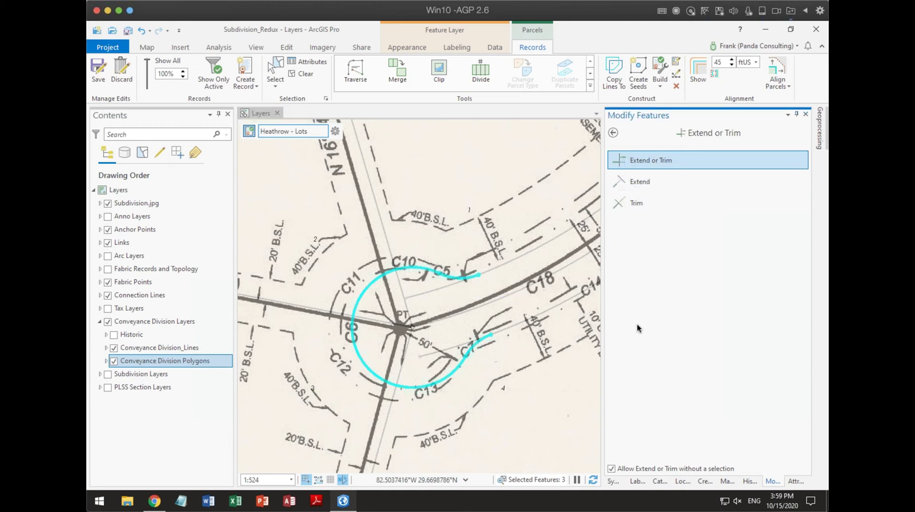
{"action": "left_click", "coordinate": [427, 294]}
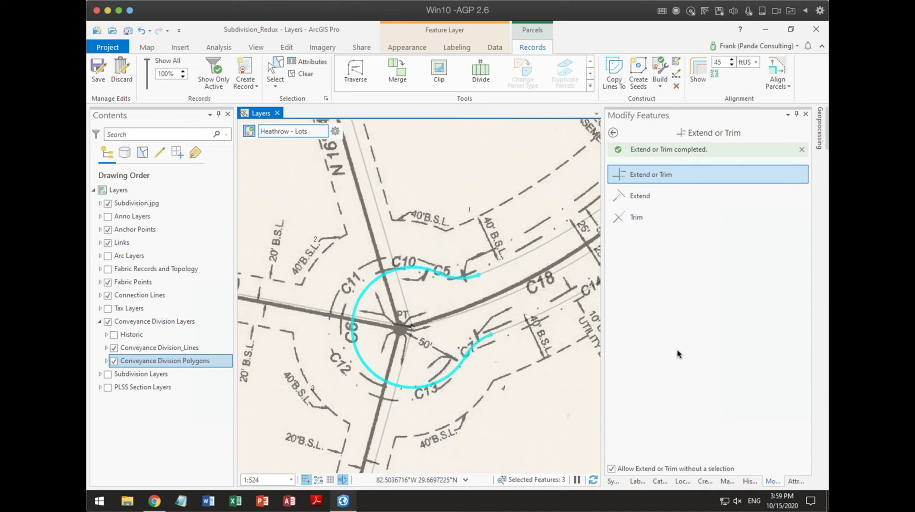
{"action": "scroll", "coordinate": [574, 380], "scroll_direction": "down", "scroll_amount": 4}
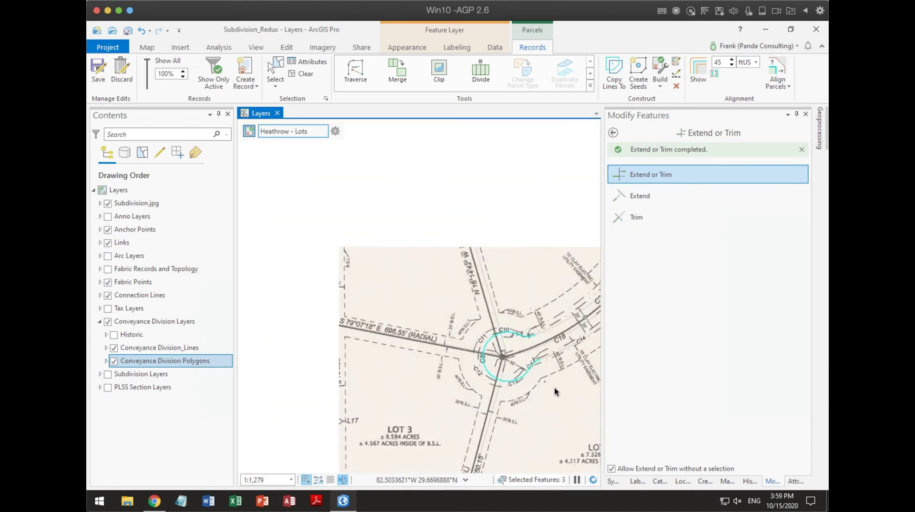
{"action": "left_click_drag", "start_coordinate": [572, 376], "coordinate": [427, 320]}
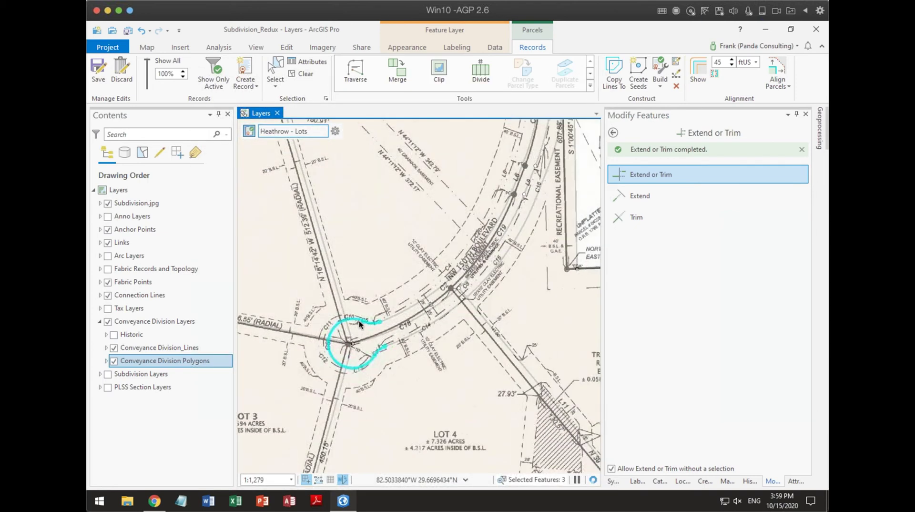
{"action": "left_click", "coordinate": [613, 132]}
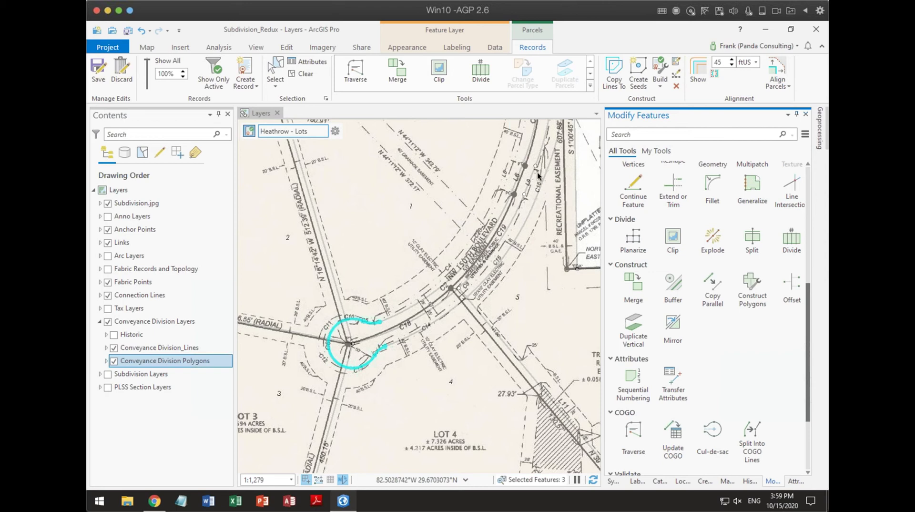
- Hide the scanned Subdivision.jpg plat layer so only the parcel fabric lines around Tract A are drawn
{"action": "left_click_drag", "start_coordinate": [550, 141], "coordinate": [526, 284]}
{"action": "left_click_drag", "start_coordinate": [511, 343], "coordinate": [500, 401]}
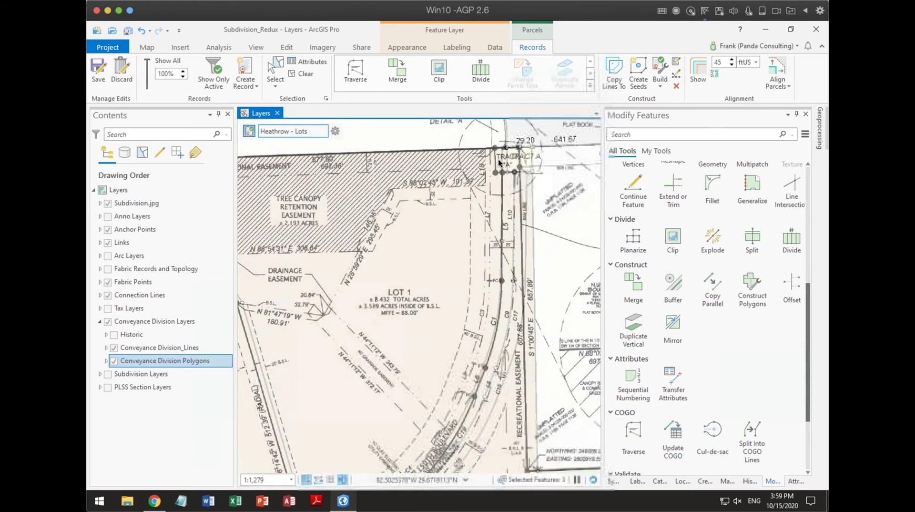
{"action": "scroll", "coordinate": [502, 176], "scroll_direction": "up", "scroll_amount": 3}
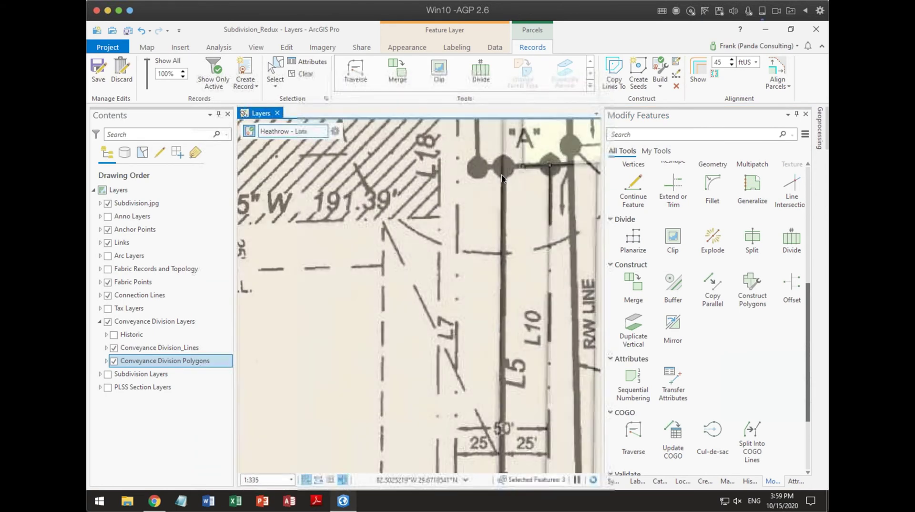
{"action": "scroll", "coordinate": [506, 236], "scroll_direction": "down", "scroll_amount": 1}
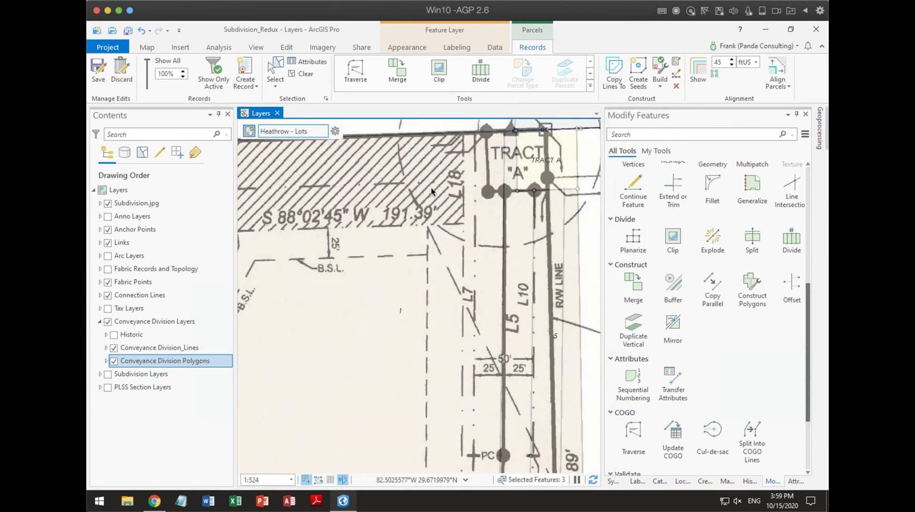
{"action": "left_click", "coordinate": [108, 203]}
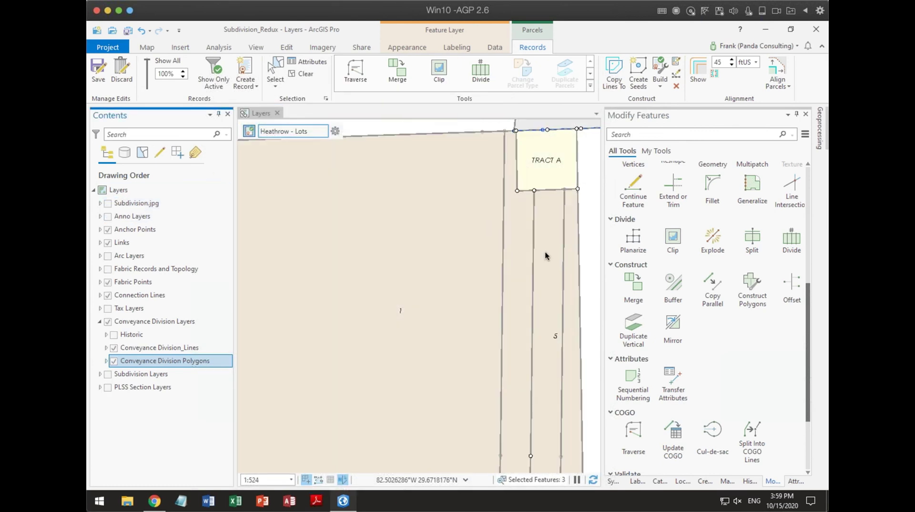
- Select all features in the active Heathrow - Lots record, and clear the selection again
{"action": "scroll", "coordinate": [547, 298], "scroll_direction": "down", "scroll_amount": 1}
{"action": "left_click_drag", "start_coordinate": [531, 310], "coordinate": [499, 286]}
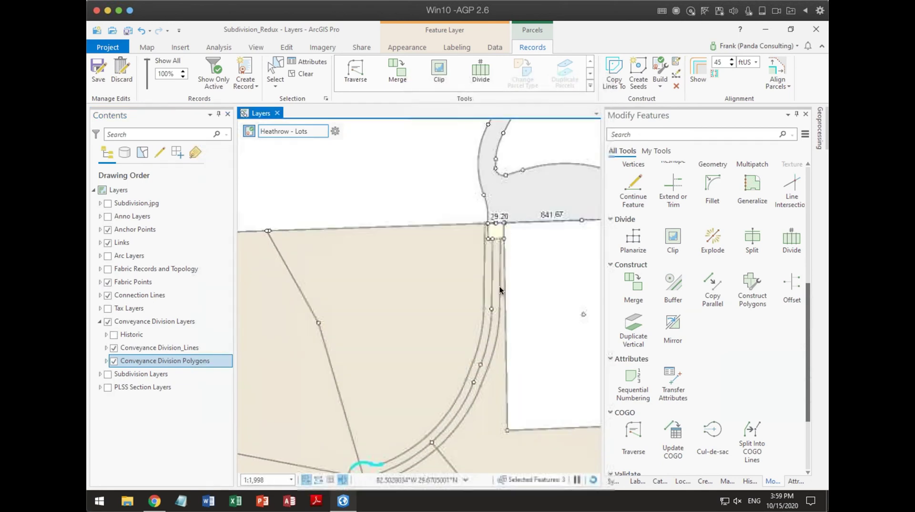
{"action": "scroll", "coordinate": [500, 284], "scroll_direction": "down", "scroll_amount": 2}
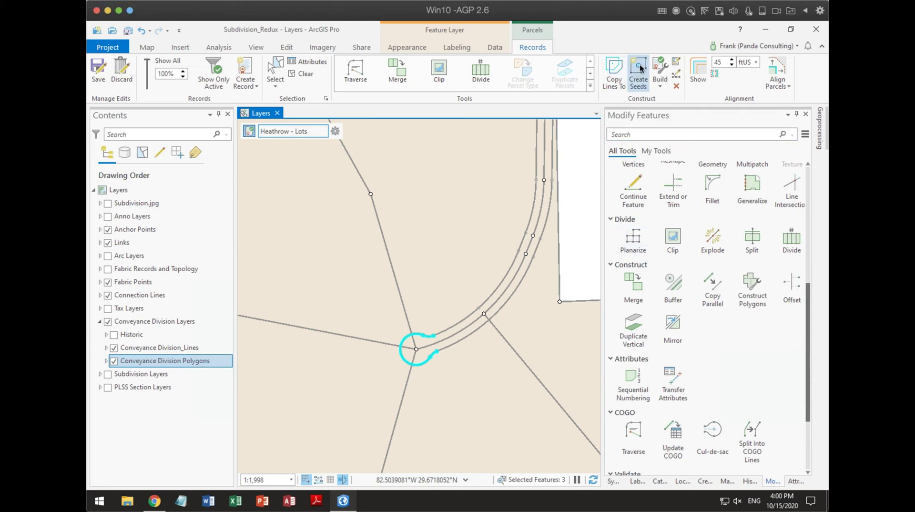
{"action": "left_click_drag", "start_coordinate": [581, 226], "coordinate": [513, 315]}
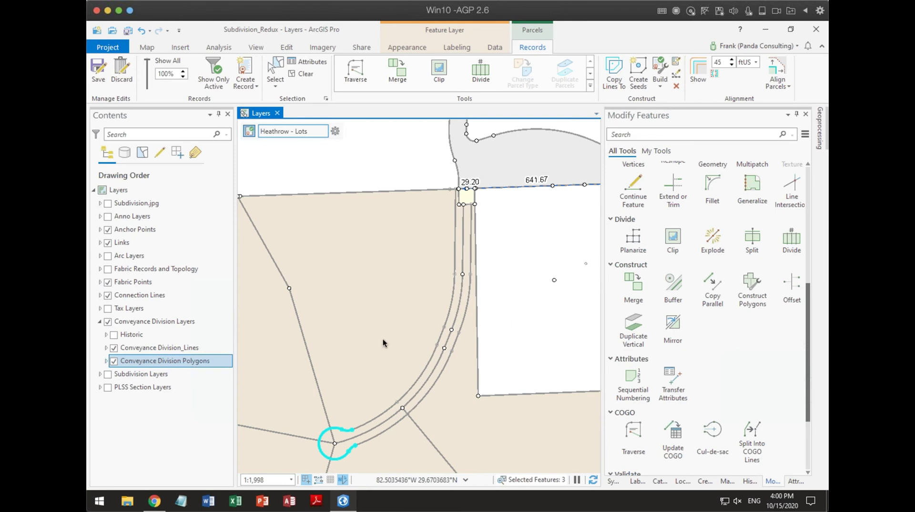
{"action": "left_click", "coordinate": [334, 132]}
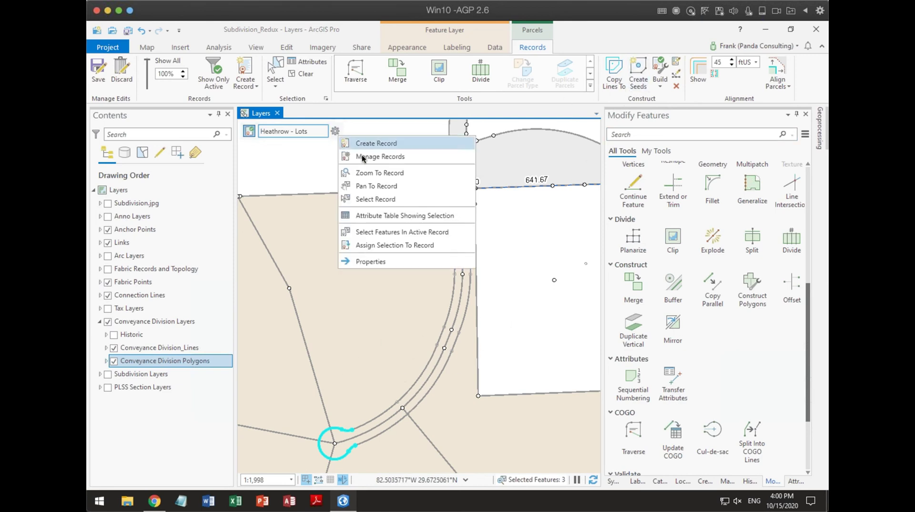
{"action": "left_click", "coordinate": [379, 232]}
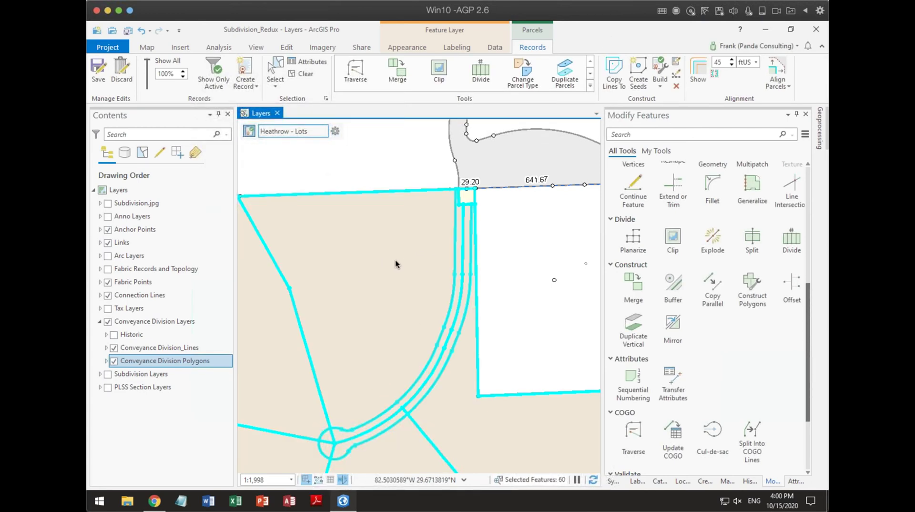
{"action": "left_click", "coordinate": [302, 73]}
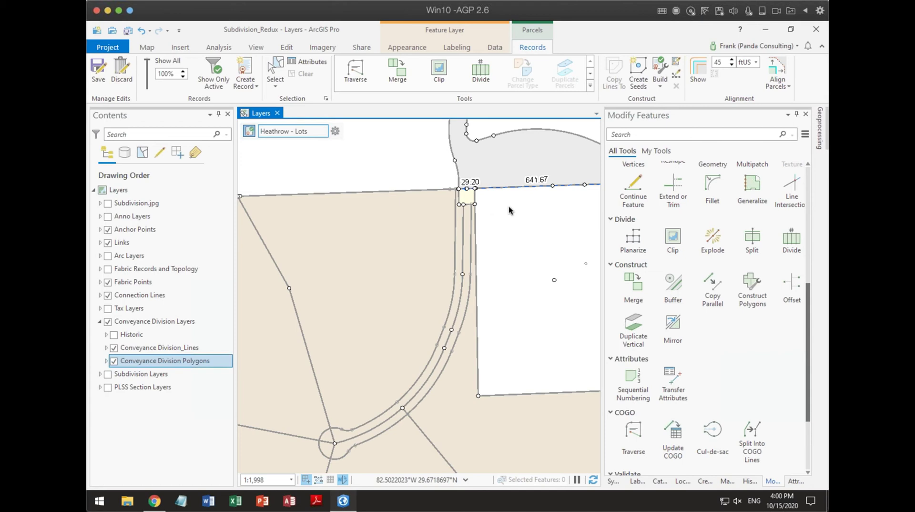
- Select the street lines from the cul-de-sac up to Tract A, excluding Lot 1's outer boundary and the curved road to the north
{"action": "left_click", "coordinate": [275, 71]}
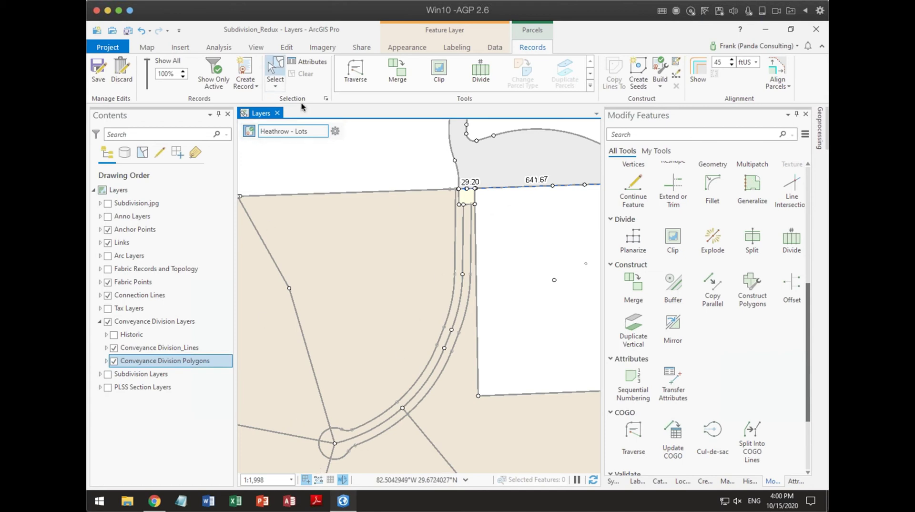
{"action": "left_click_drag", "start_coordinate": [306, 468], "coordinate": [496, 180]}
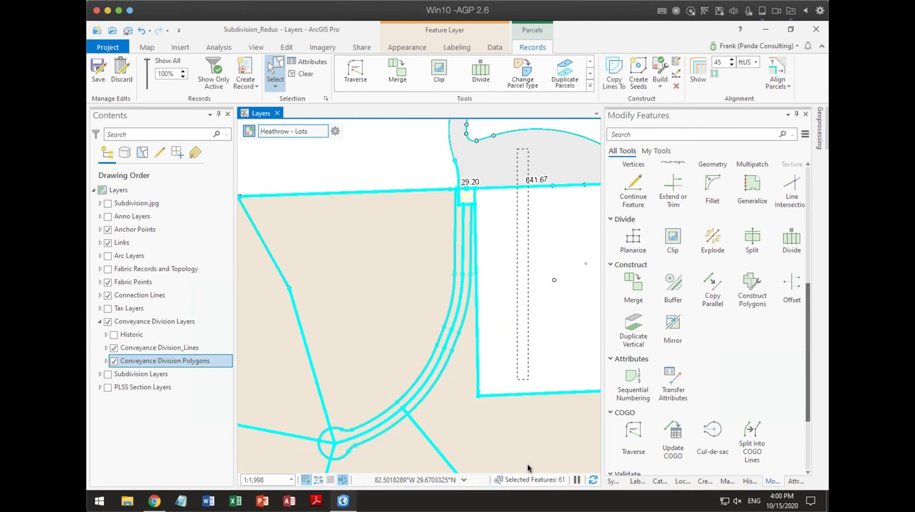
{"action": "left_click_drag", "start_coordinate": [432, 159], "coordinate": [480, 198]}
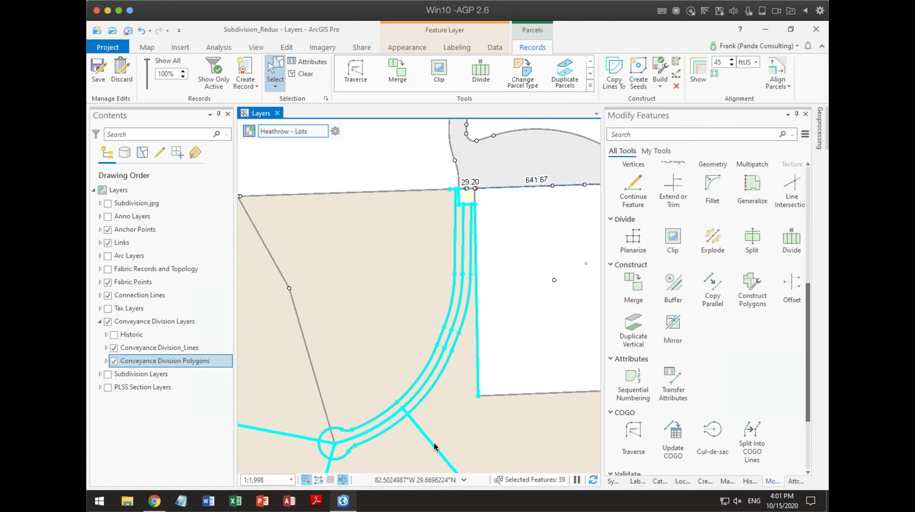
- Deselect the street centerline segments, the east boundary line and the lot lines that meet the street and the cul-de-sac
{"action": "left_click_drag", "start_coordinate": [404, 411], "coordinate": [407, 398]}
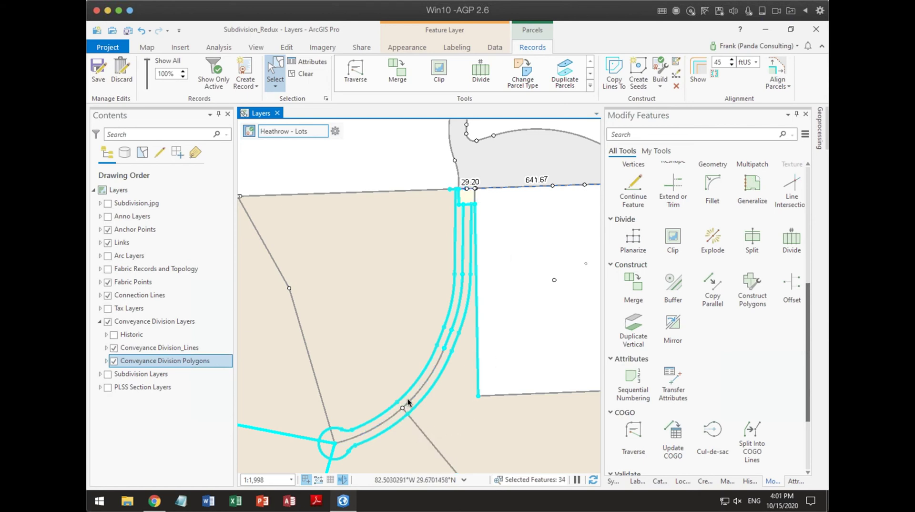
{"action": "left_click", "coordinate": [451, 327], "text": "ctrl"}
{"action": "left_click", "coordinate": [455, 329], "text": "ctrl"}
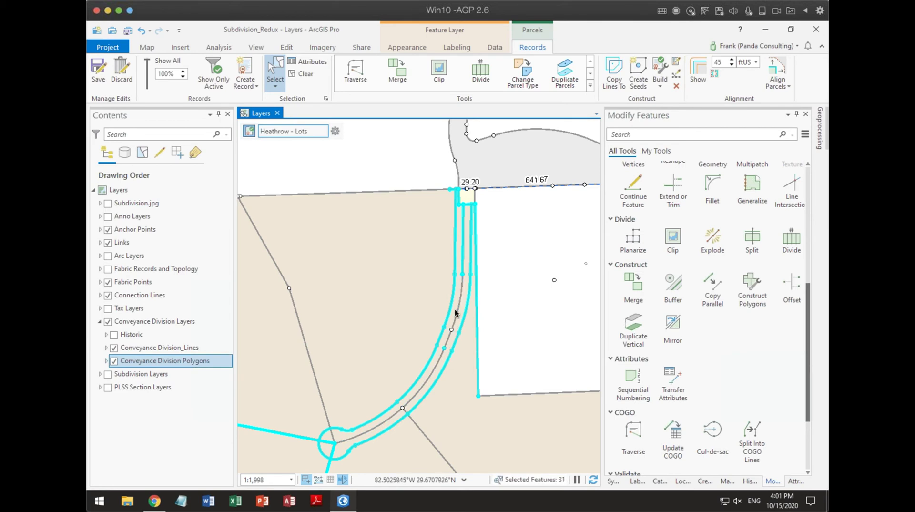
{"action": "left_click", "coordinate": [468, 249], "text": "ctrl"}
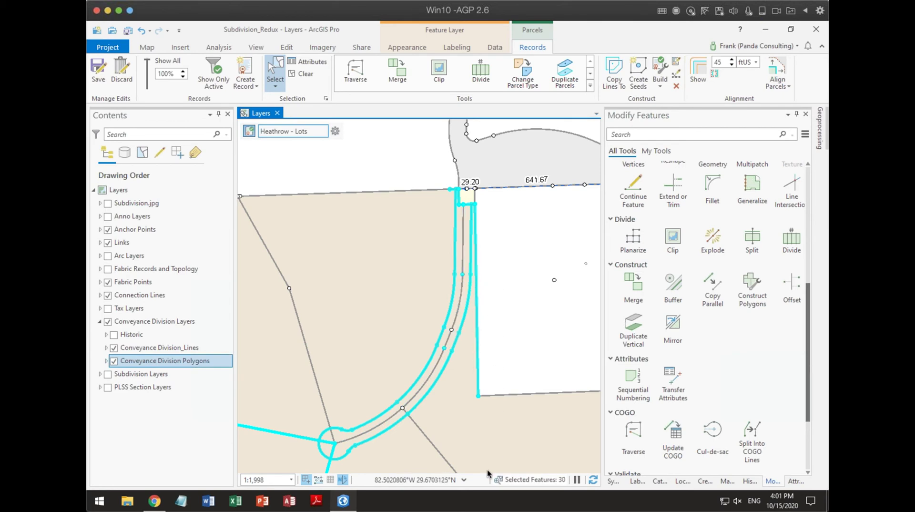
{"action": "left_click", "coordinate": [333, 469], "text": "ctrl"}
{"action": "left_click", "coordinate": [321, 433], "text": "ctrl"}
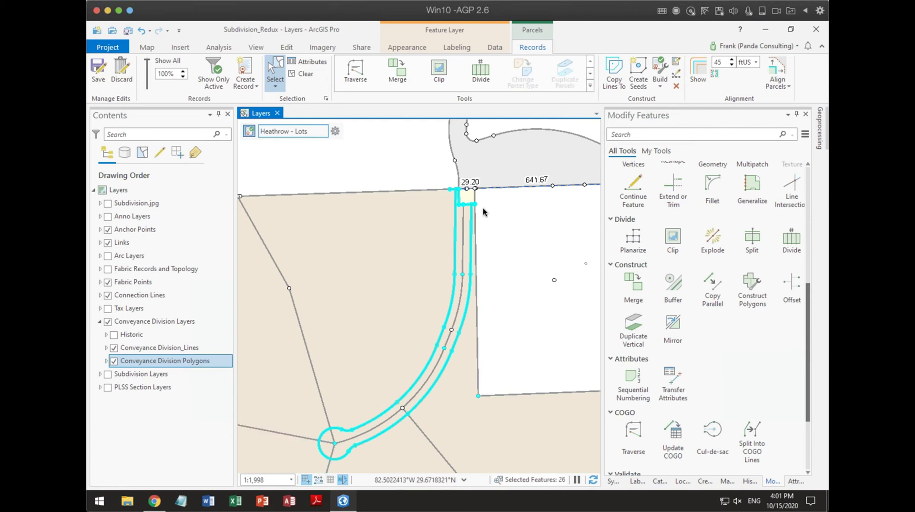
- Deselect the short north boundary piece west of Tract A and the features at Tract A's southeast corner
{"action": "scroll", "coordinate": [484, 212], "scroll_direction": "up", "scroll_amount": 4}
{"action": "left_click", "coordinate": [442, 194], "text": "ctrl"}
{"action": "left_click", "coordinate": [536, 248], "text": "ctrl"}
{"action": "left_click", "coordinate": [537, 255], "text": "ctrl"}
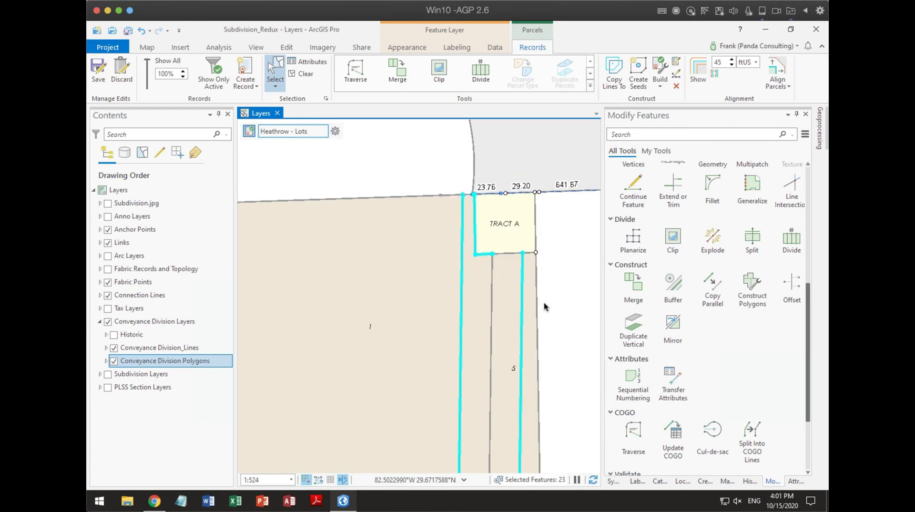
- Add the short north boundary piece and Tract A's south line to the selection, leaving out the centerline, east boundary and Lot 1's long north line
{"action": "scroll", "coordinate": [542, 325], "scroll_direction": "down", "scroll_amount": 3}
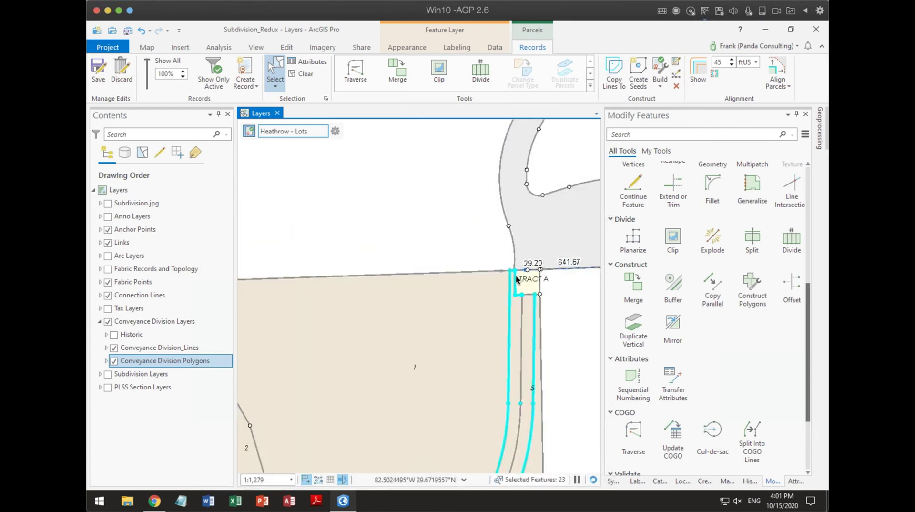
{"action": "scroll", "coordinate": [519, 279], "scroll_direction": "up", "scroll_amount": 4}
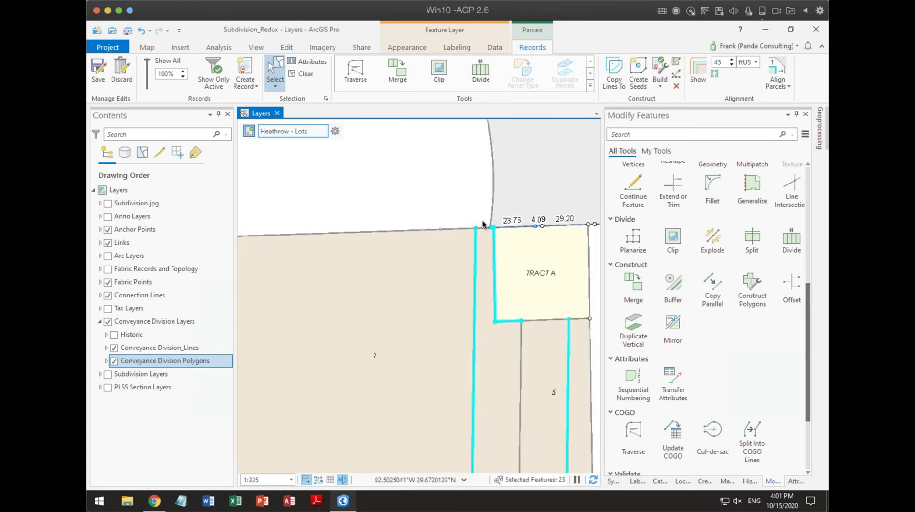
{"action": "left_click", "coordinate": [491, 251], "text": "shift"}
{"action": "left_click_drag", "start_coordinate": [549, 329], "coordinate": [568, 345]}
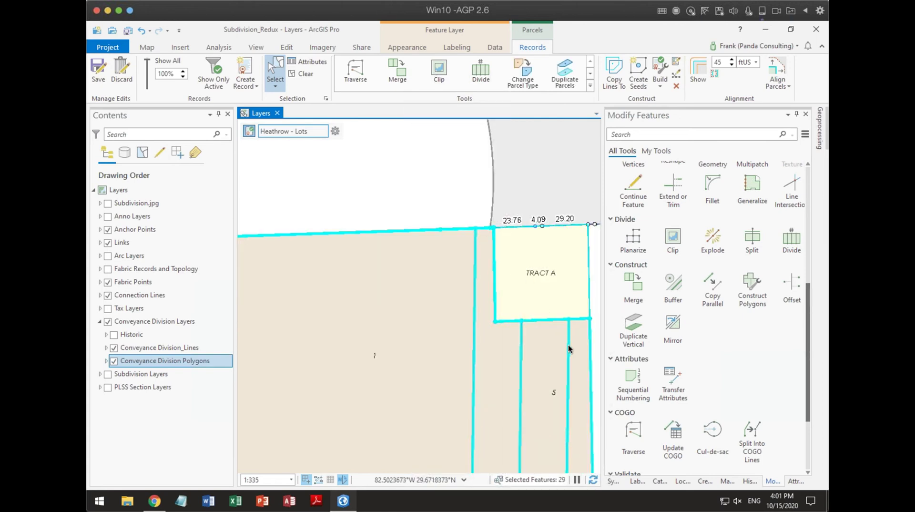
{"action": "left_click", "coordinate": [586, 310], "text": "ctrl"}
{"action": "left_click_drag", "start_coordinate": [503, 352], "coordinate": [527, 398]}
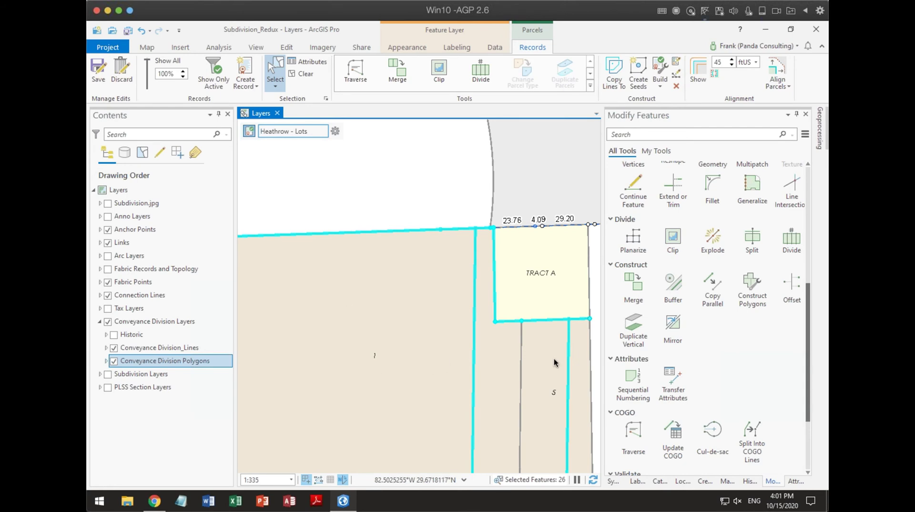
{"action": "left_click", "coordinate": [394, 231], "text": "ctrl"}
- Remove all Fabric Points from the selection so only the Conveyance Division_Lines stay selected
{"action": "scroll", "coordinate": [415, 302], "scroll_direction": "down", "scroll_amount": 3}
{"action": "scroll", "coordinate": [447, 374], "scroll_direction": "up", "scroll_amount": 2}
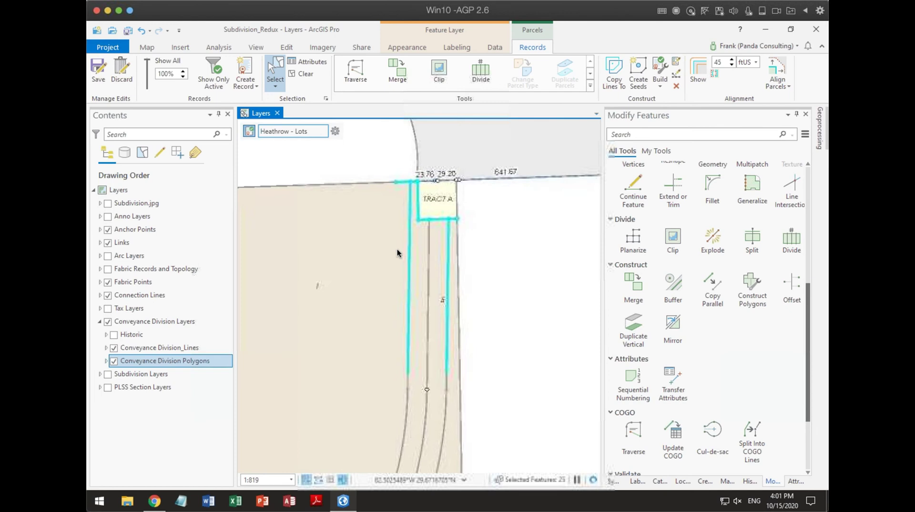
{"action": "left_click_drag", "start_coordinate": [440, 413], "coordinate": [484, 255]}
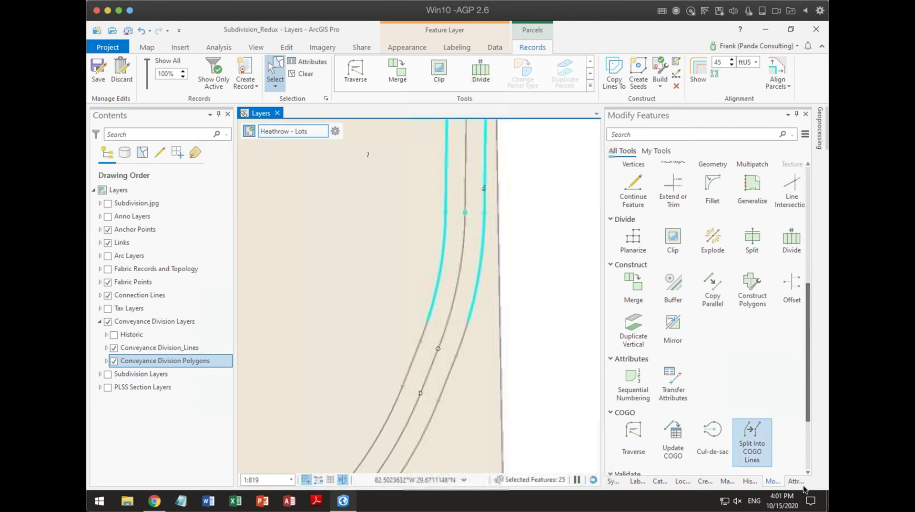
{"action": "left_click", "coordinate": [794, 481]}
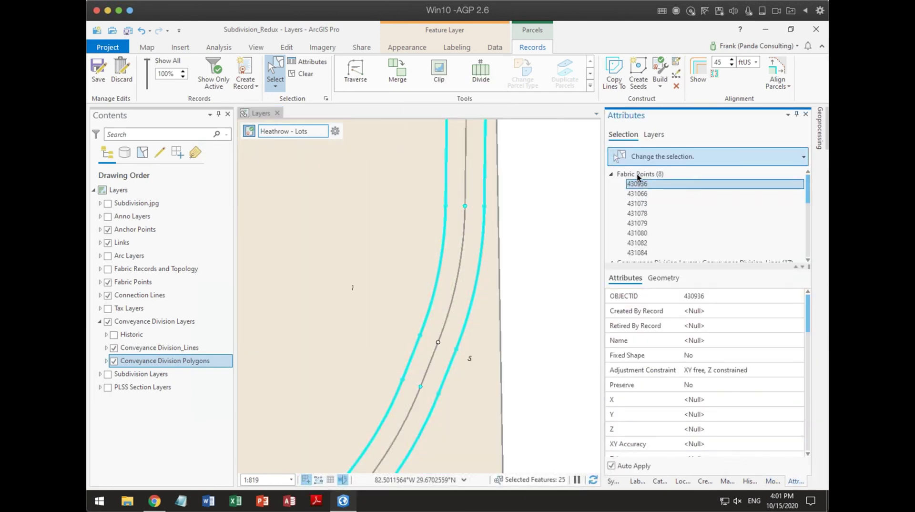
{"action": "right_click", "coordinate": [638, 174]}
{"action": "left_click", "coordinate": [674, 254]}
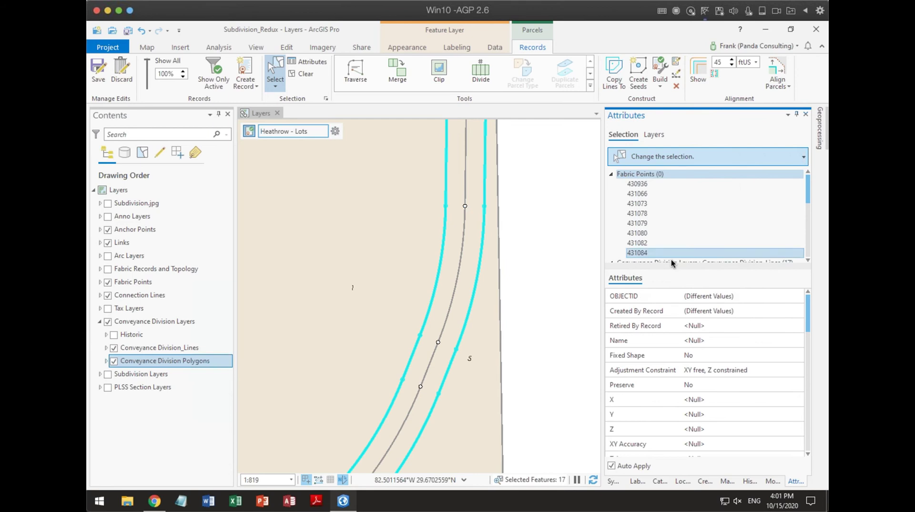
- Try to construct a polygon from the selected street lines with the Public Right Of Way template
{"action": "scroll", "coordinate": [476, 357], "scroll_direction": "down", "scroll_amount": 3}
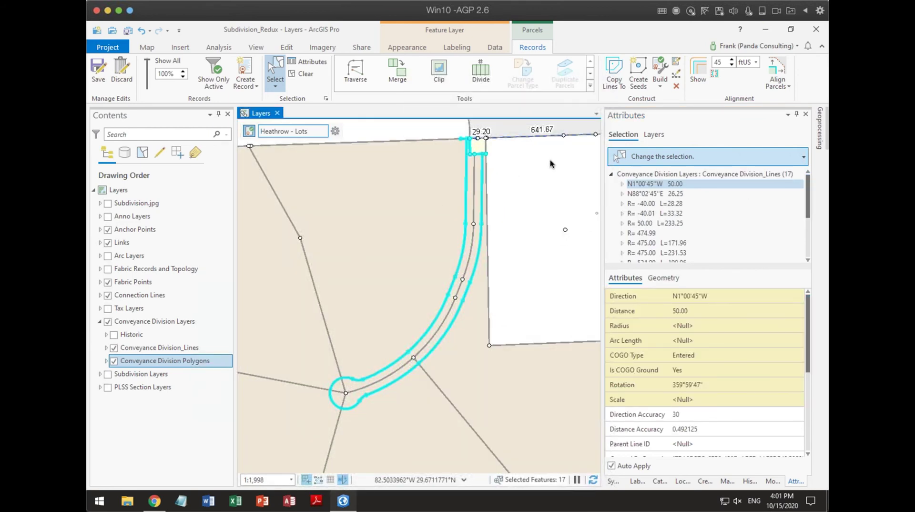
{"action": "left_click", "coordinate": [772, 480]}
{"action": "left_click", "coordinate": [752, 289]}
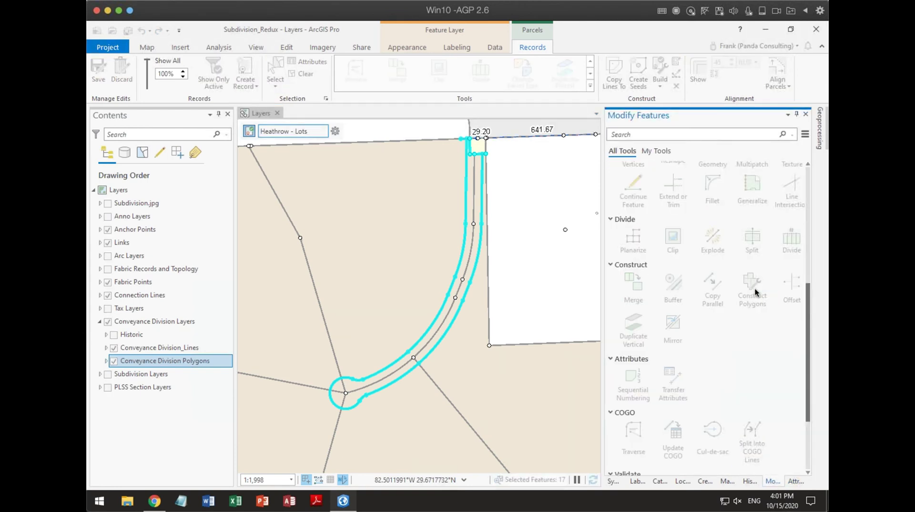
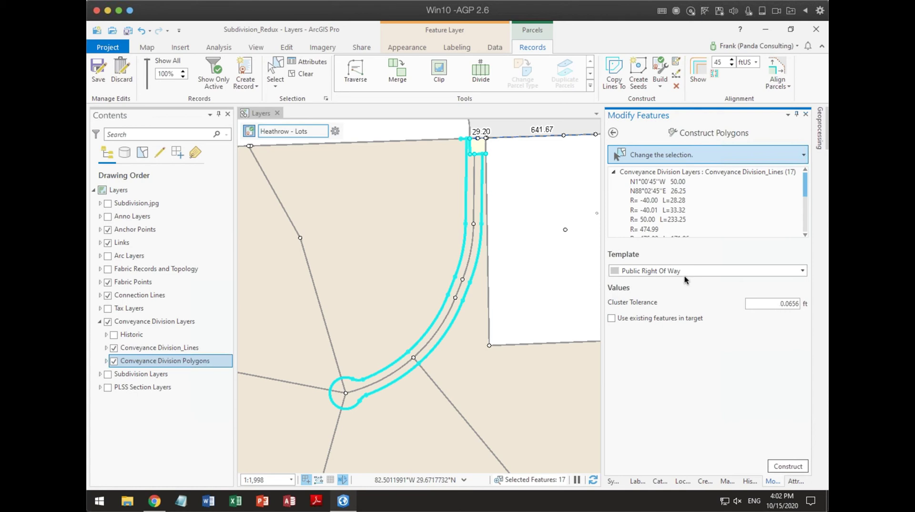
{"action": "left_click", "coordinate": [787, 466]}
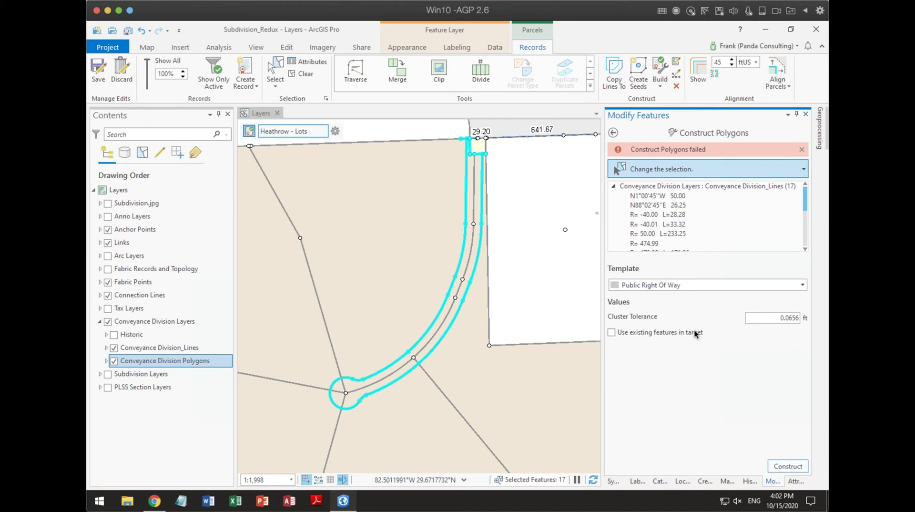
- Review the selected lines, and deselect the north boundary stub west of the right-of-way and Tract A's south line east of the centerline
{"action": "scroll", "coordinate": [727, 216], "scroll_direction": "down", "scroll_amount": 5}
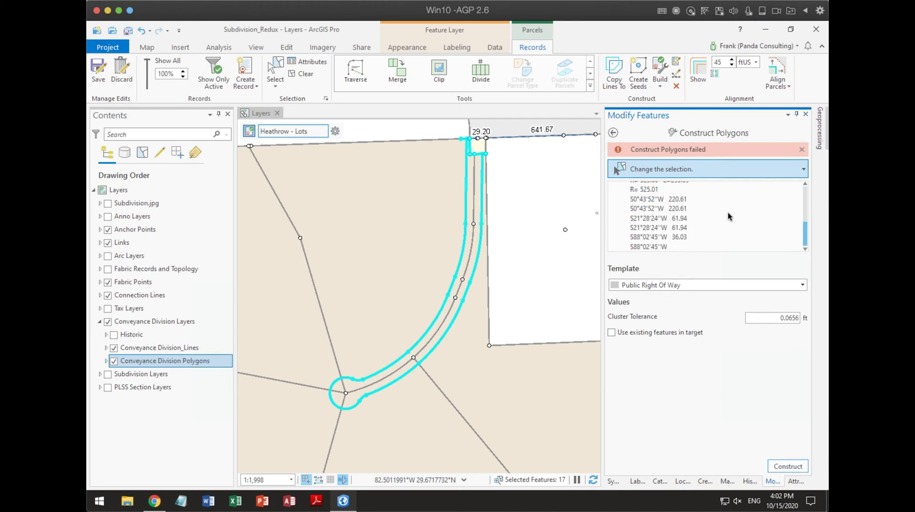
{"action": "scroll", "coordinate": [728, 215], "scroll_direction": "up", "scroll_amount": 3}
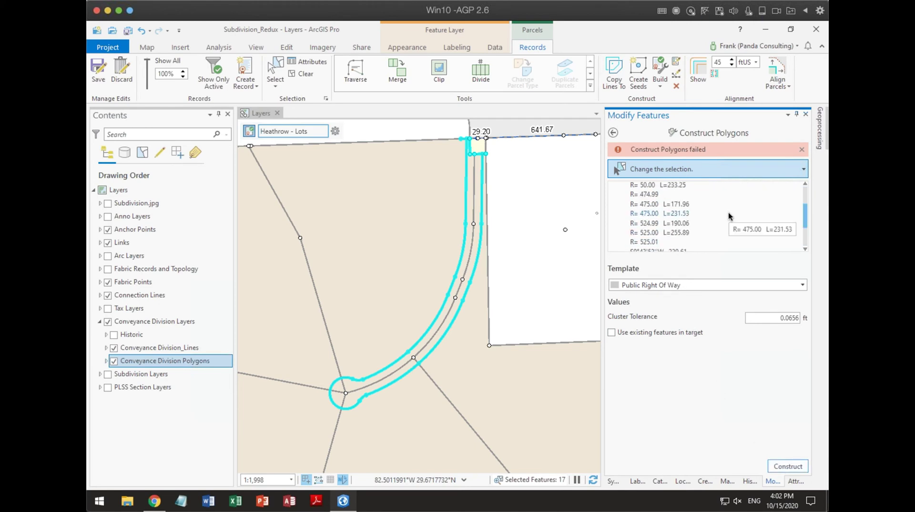
{"action": "scroll", "coordinate": [728, 215], "scroll_direction": "down", "scroll_amount": 2}
{"action": "scroll", "coordinate": [731, 217], "scroll_direction": "down", "scroll_amount": 2}
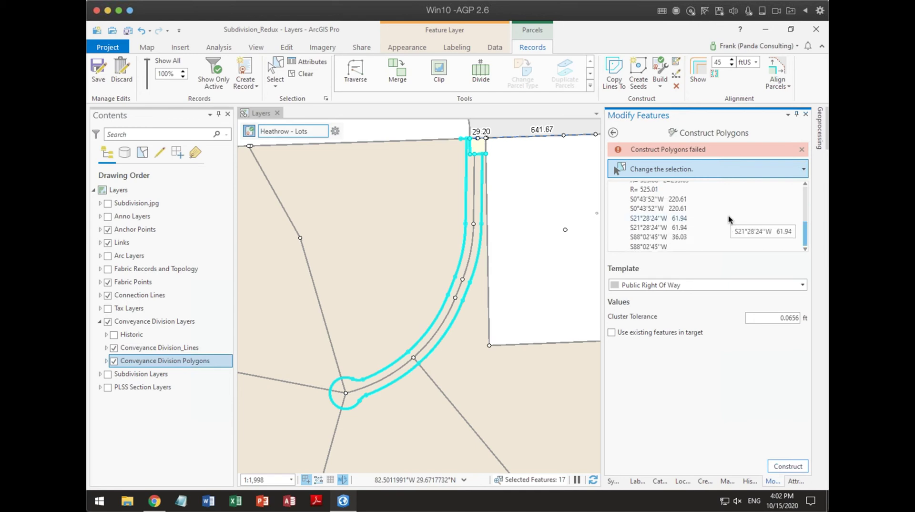
{"action": "scroll", "coordinate": [511, 146], "scroll_direction": "up", "scroll_amount": 4}
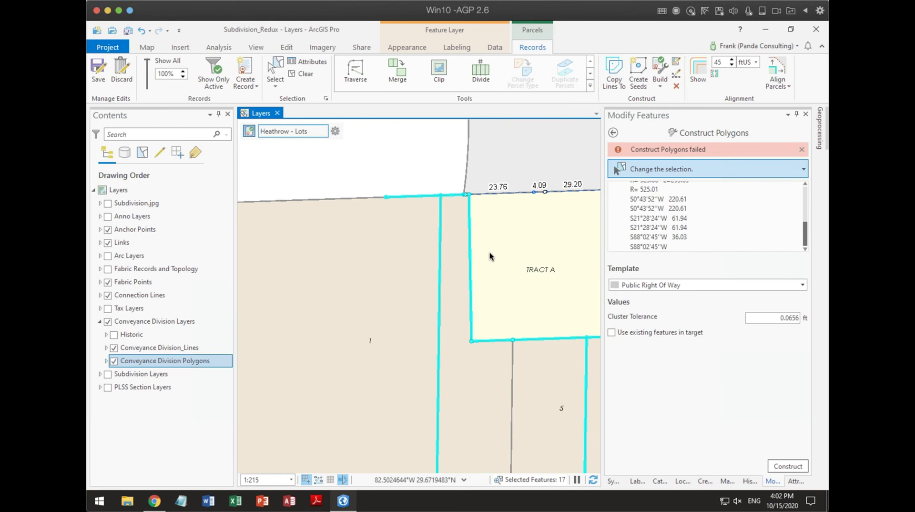
{"action": "left_click_drag", "start_coordinate": [407, 167], "coordinate": [405, 219]}
{"action": "left_click_drag", "start_coordinate": [541, 375], "coordinate": [350, 290]}
{"action": "left_click_drag", "start_coordinate": [481, 372], "coordinate": [526, 401]}
{"action": "left_click_drag", "start_coordinate": [460, 268], "coordinate": [471, 311]}
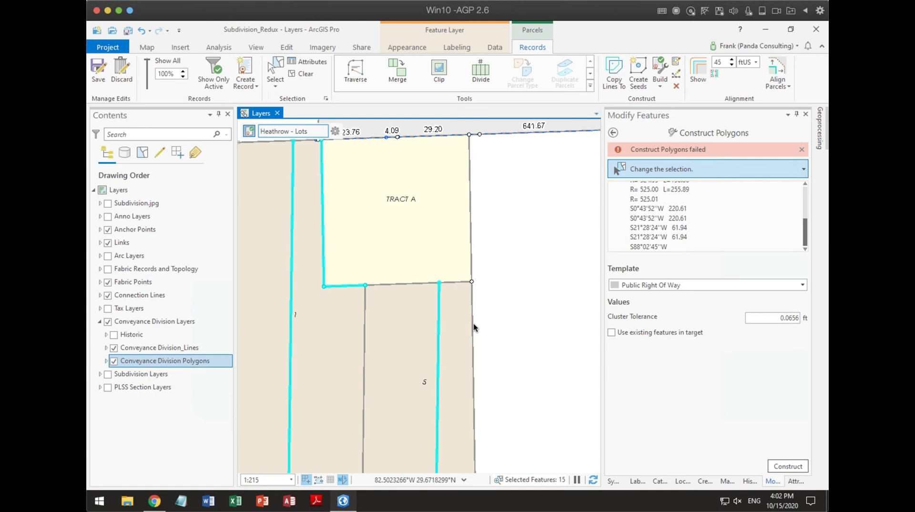
- Draw two-point Conveyance Division_Lines along Tract A's south edge between the east right-of-way line and centerline, and across the right-of-way's north end
{"action": "left_click_drag", "start_coordinate": [508, 246], "coordinate": [521, 307]}
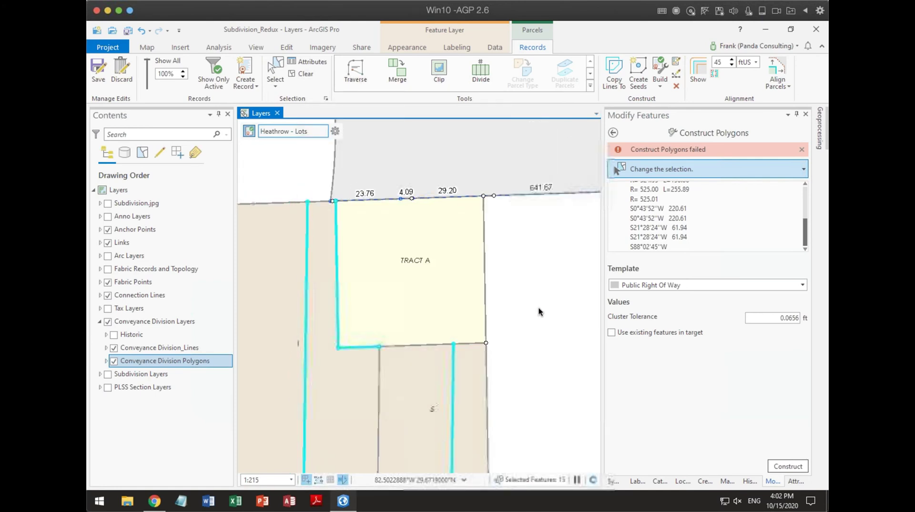
{"action": "left_click", "coordinate": [703, 481]}
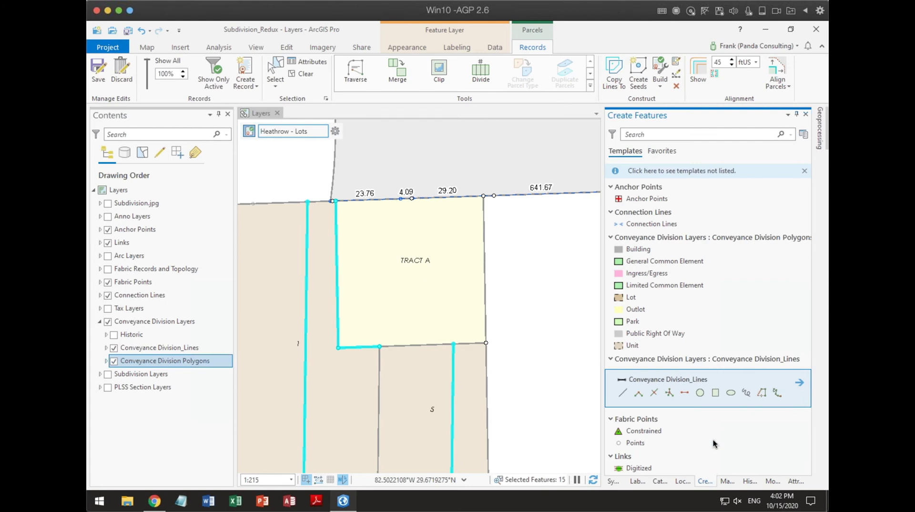
{"action": "left_click", "coordinate": [685, 393]}
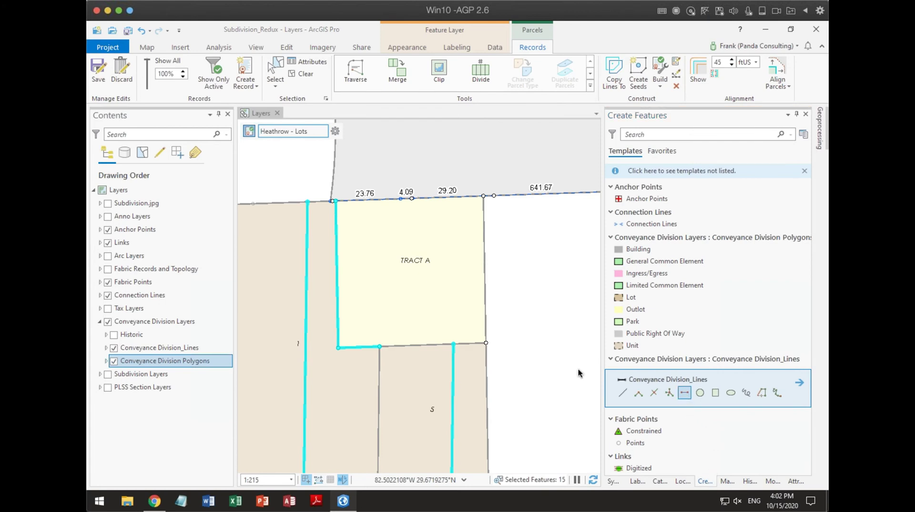
{"action": "left_click", "coordinate": [452, 343]}
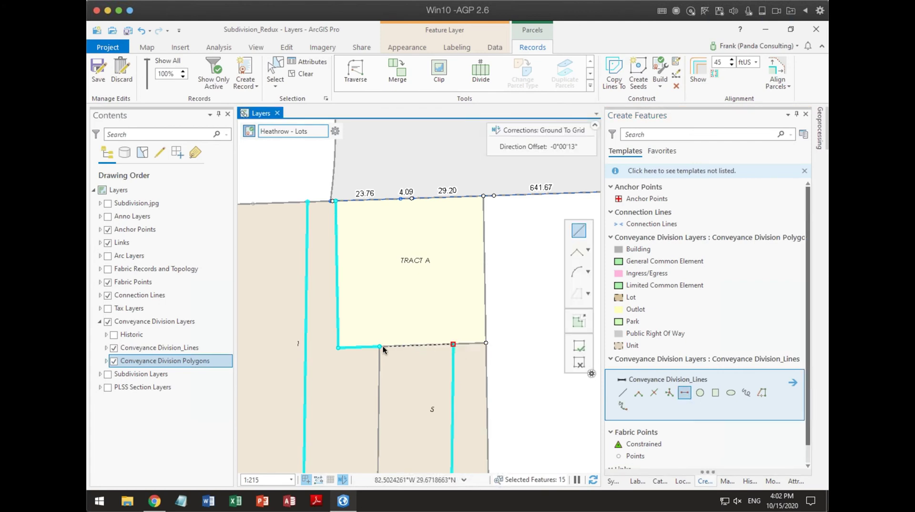
{"action": "double_click", "coordinate": [380, 347]}
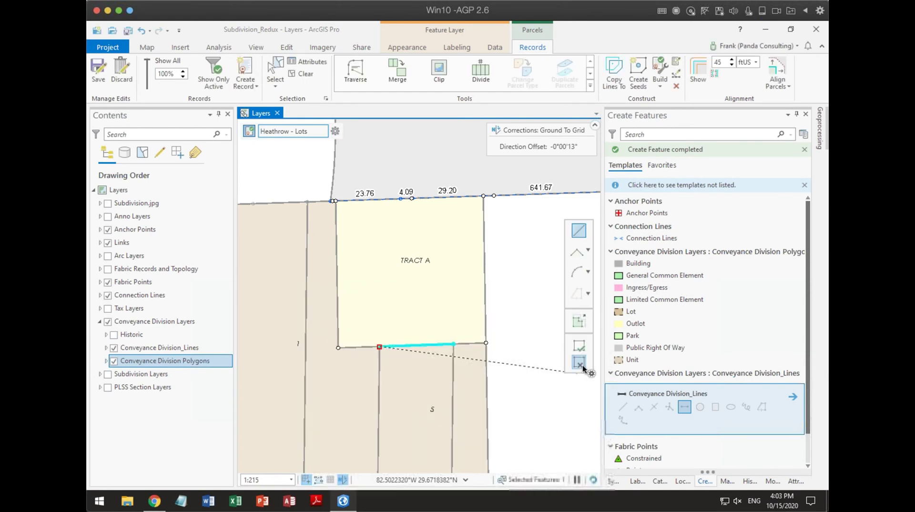
{"action": "left_click", "coordinate": [334, 200]}
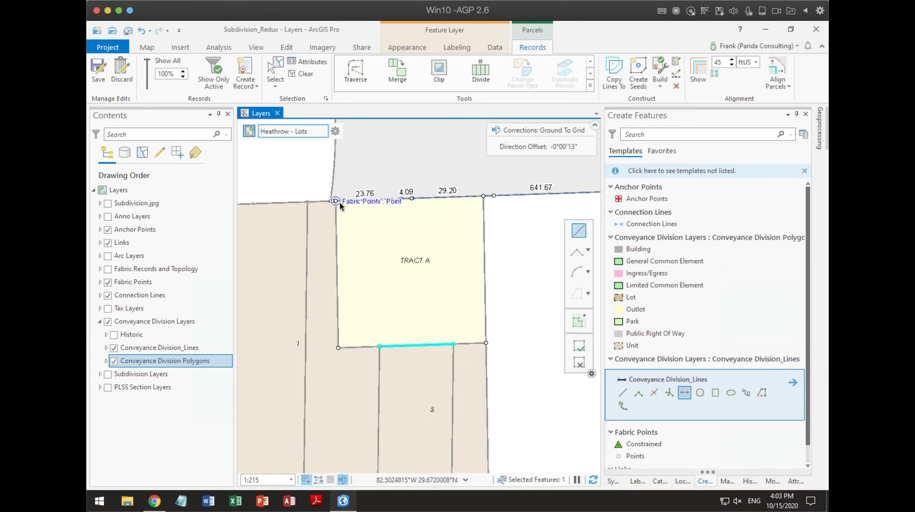
{"action": "double_click", "coordinate": [307, 202]}
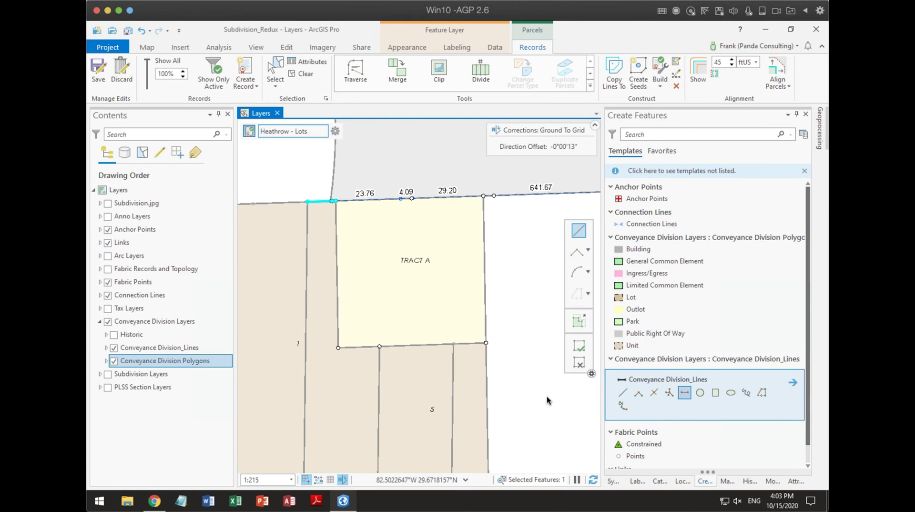
- Select all features around the street, from the cul-de-sac to the area around Tract A
{"action": "scroll", "coordinate": [547, 396], "scroll_direction": "down", "scroll_amount": 5}
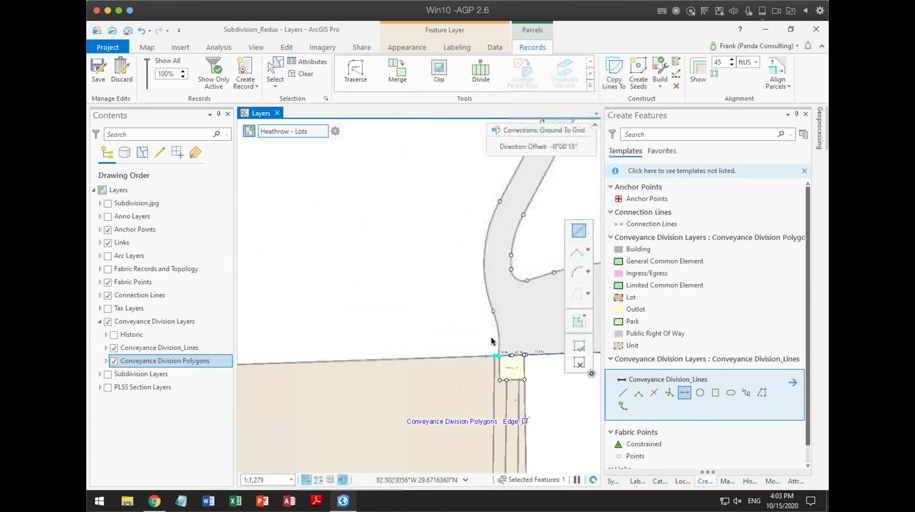
{"action": "left_click_drag", "start_coordinate": [492, 341], "coordinate": [459, 198]}
{"action": "scroll", "coordinate": [347, 190], "scroll_direction": "down", "scroll_amount": 2}
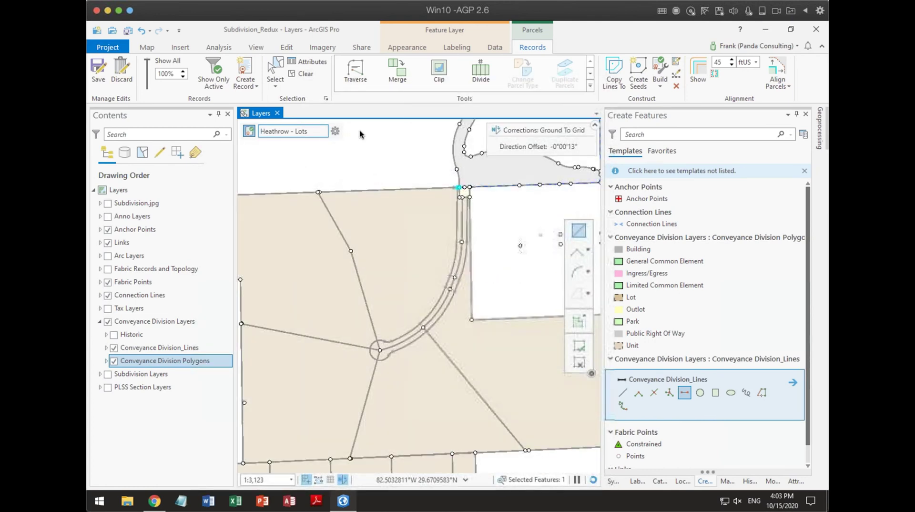
{"action": "left_click", "coordinate": [275, 71]}
{"action": "left_click_drag", "start_coordinate": [364, 370], "coordinate": [503, 180]}
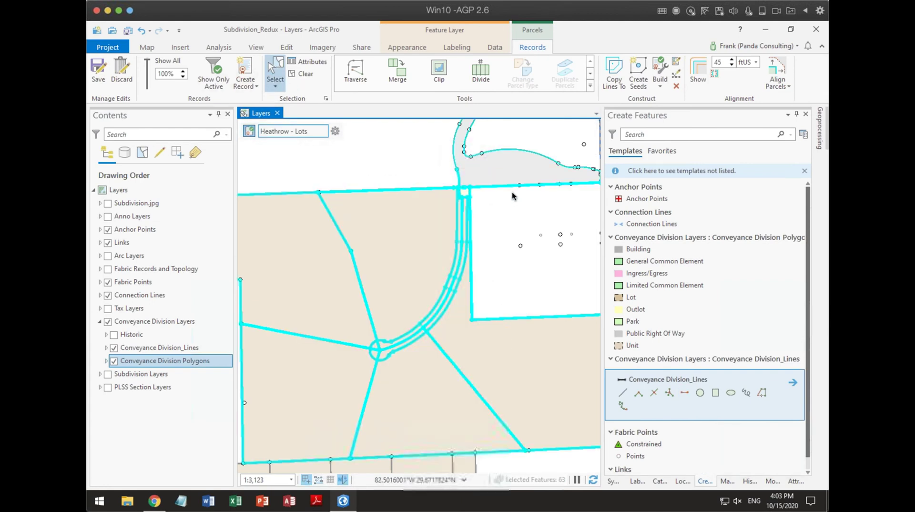
- Deselect the lot lines and outer boundary lines around the cul-de-sac, keeping the street lines selected
{"action": "left_click_drag", "start_coordinate": [511, 384], "coordinate": [446, 423]}
{"action": "left_click_drag", "start_coordinate": [321, 400], "coordinate": [382, 473]}
{"action": "left_click_drag", "start_coordinate": [285, 233], "coordinate": [379, 281]}
{"action": "left_click_drag", "start_coordinate": [419, 188], "coordinate": [386, 157]}
{"action": "left_click_drag", "start_coordinate": [276, 333], "coordinate": [336, 437]}
- Deselect every centerline segment of the street from the cul-de-sac up to Tract A
{"action": "left_click", "coordinate": [400, 350], "text": "ctrl"}
{"action": "scroll", "coordinate": [425, 327], "scroll_direction": "up", "scroll_amount": 4}
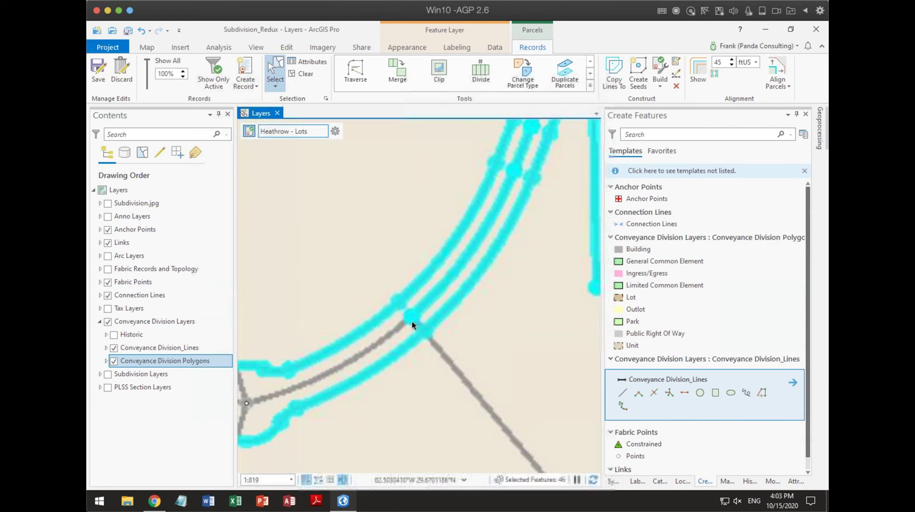
{"action": "left_click", "coordinate": [430, 302], "text": "ctrl"}
{"action": "left_click_drag", "start_coordinate": [536, 264], "coordinate": [494, 360]}
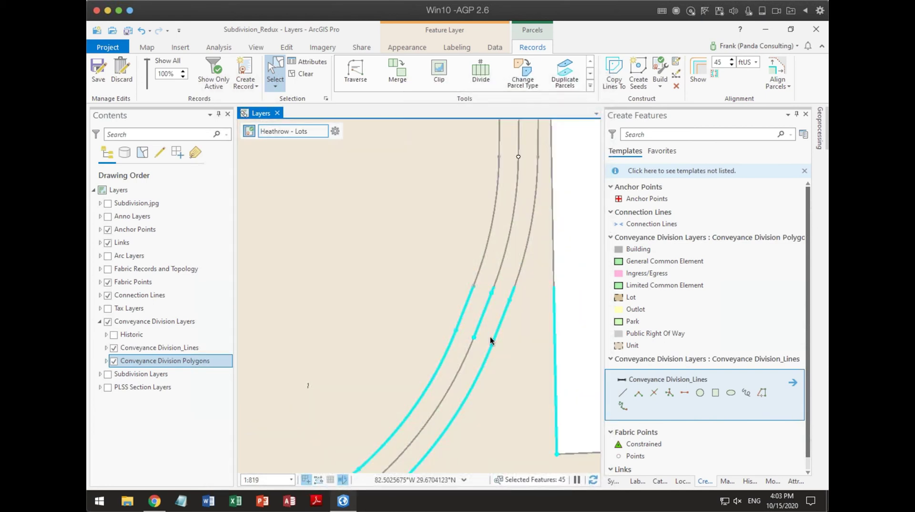
{"action": "left_click", "coordinate": [491, 293], "text": "ctrl"}
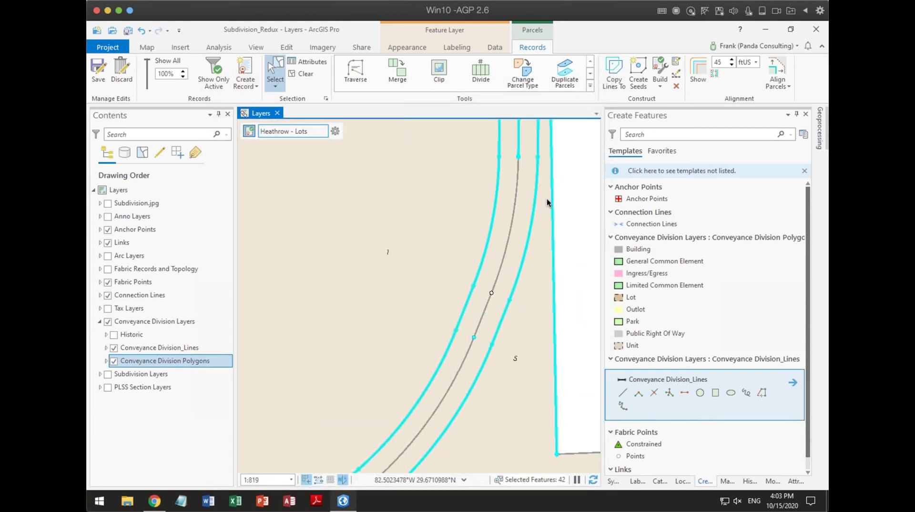
{"action": "left_click_drag", "start_coordinate": [547, 203], "coordinate": [478, 404]}
{"action": "left_click", "coordinate": [453, 225], "text": "ctrl"}
- Deselect the north boundary pieces above Tract A and west of the right-of-way, along with Lot 5's east boundary line
{"action": "left_click_drag", "start_coordinate": [468, 141], "coordinate": [492, 170]}
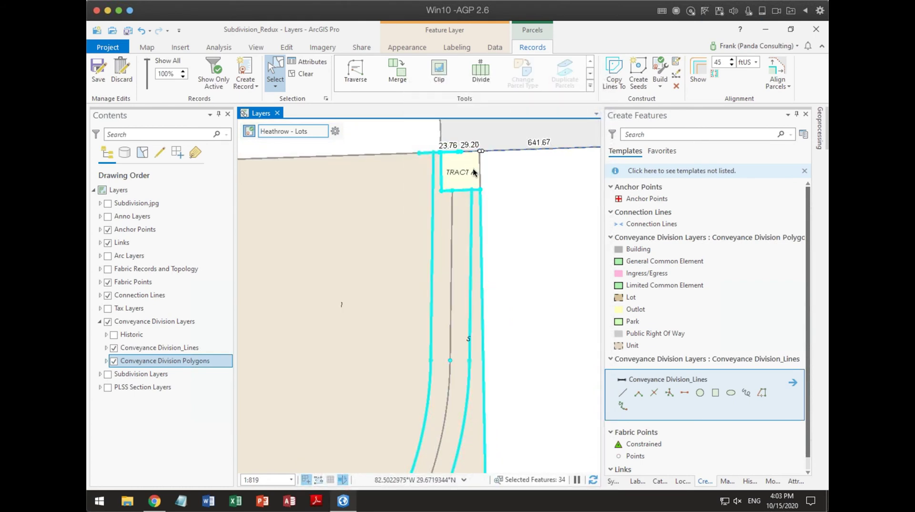
{"action": "left_click_drag", "start_coordinate": [414, 143], "coordinate": [425, 165]}
{"action": "left_click", "coordinate": [482, 224], "text": "ctrl"}
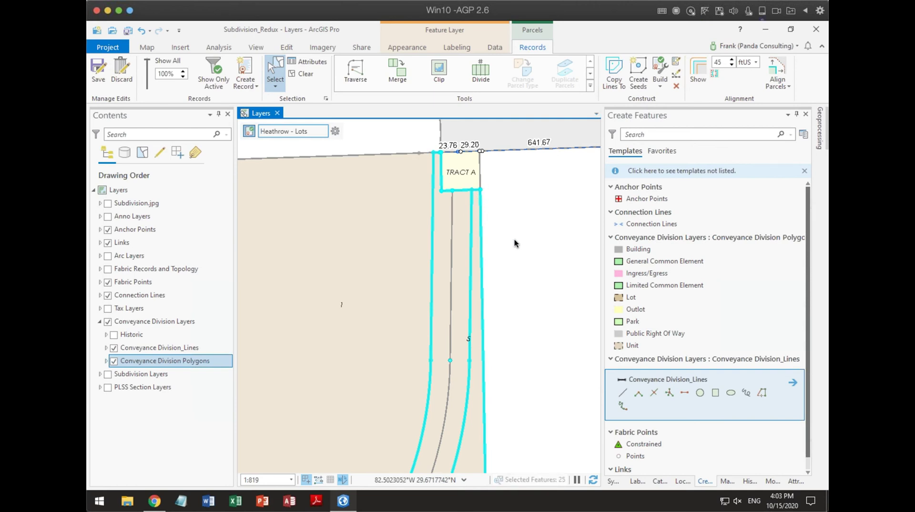
- Remove the Fabric Points from the selection and construct a polygon from the remaining street lines with the Public Right Of Way template
{"action": "scroll", "coordinate": [519, 305], "scroll_direction": "down", "scroll_amount": 3}
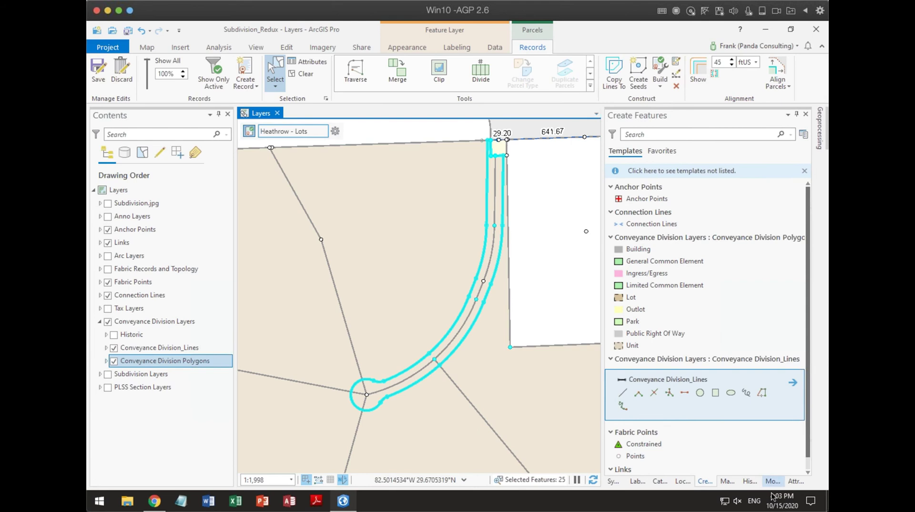
{"action": "left_click", "coordinate": [795, 481]}
{"action": "left_click", "coordinate": [639, 174]}
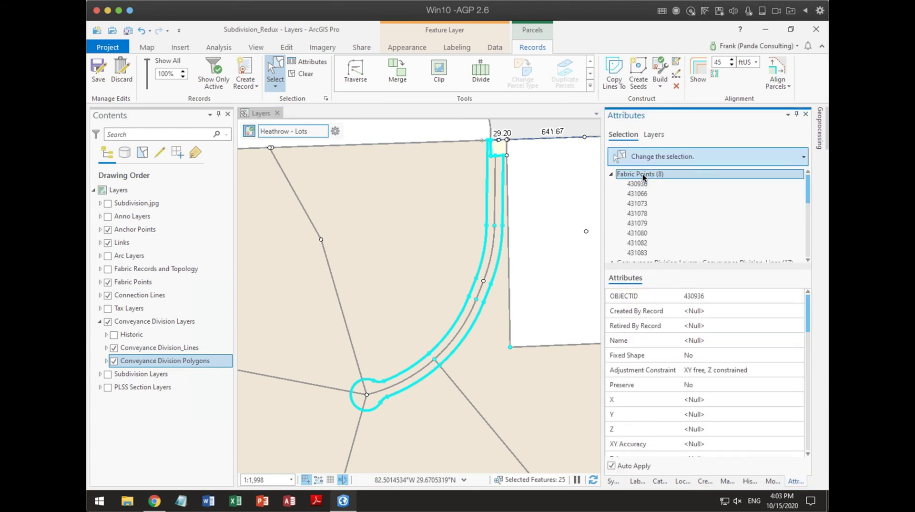
{"action": "right_click", "coordinate": [639, 174]}
{"action": "left_click", "coordinate": [685, 254]}
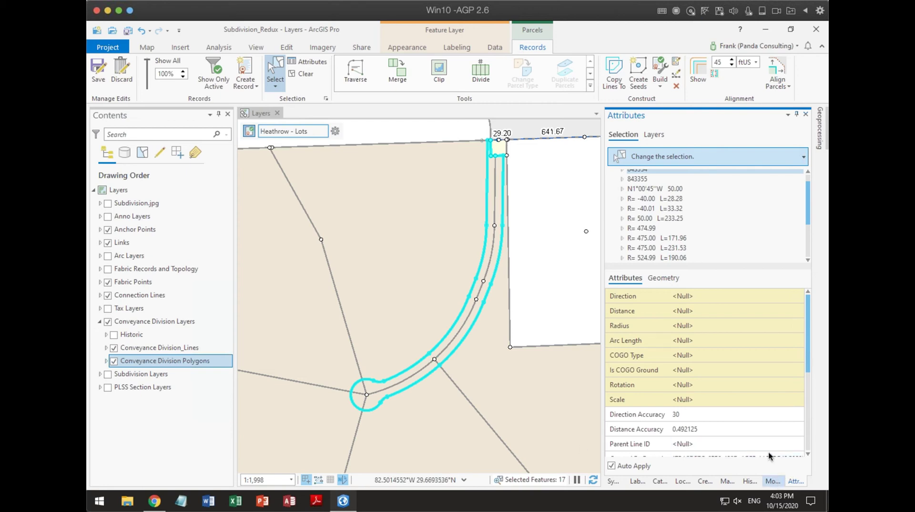
{"action": "left_click", "coordinate": [773, 482]}
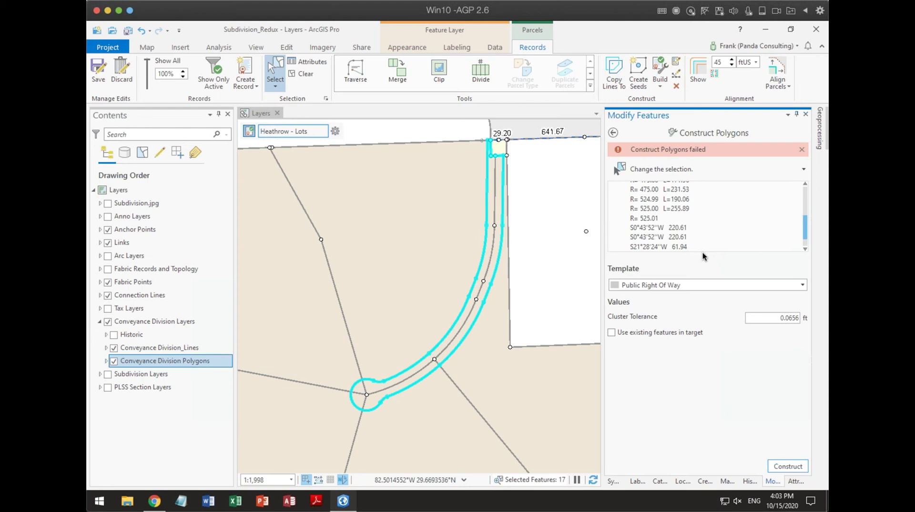
{"action": "left_click", "coordinate": [785, 467]}
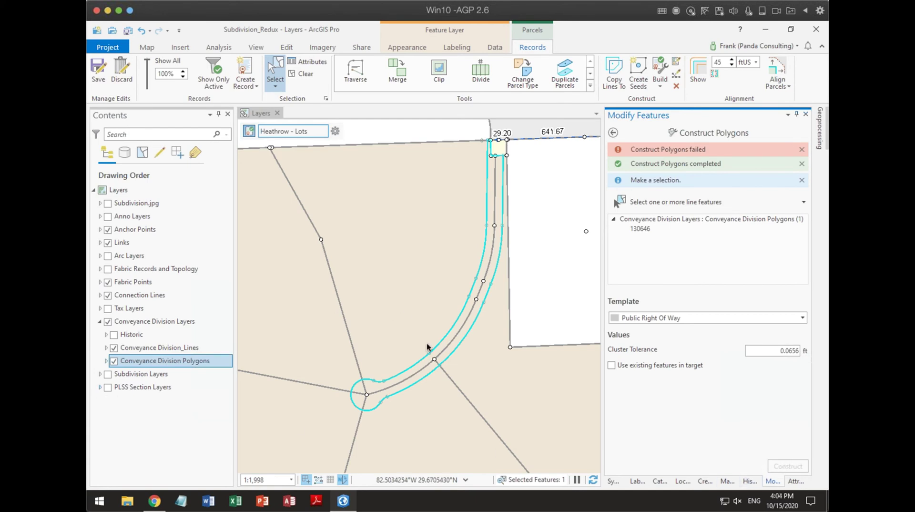
{"action": "left_click_drag", "start_coordinate": [370, 364], "coordinate": [394, 401]}
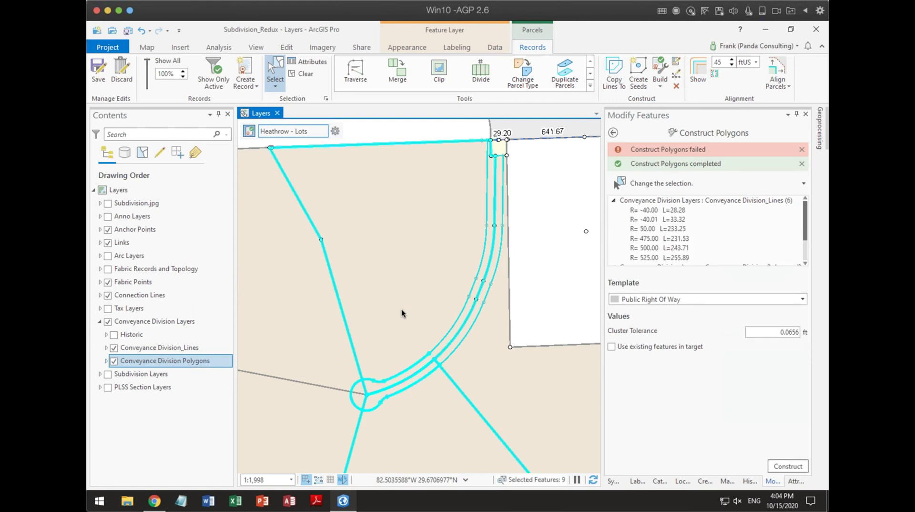
{"action": "left_click_drag", "start_coordinate": [457, 358], "coordinate": [490, 420]}
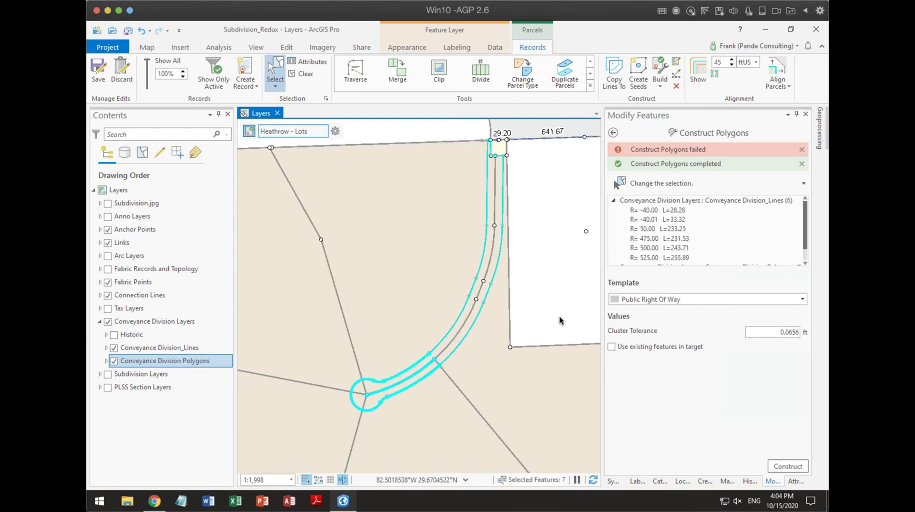
{"action": "left_click", "coordinate": [613, 133]}
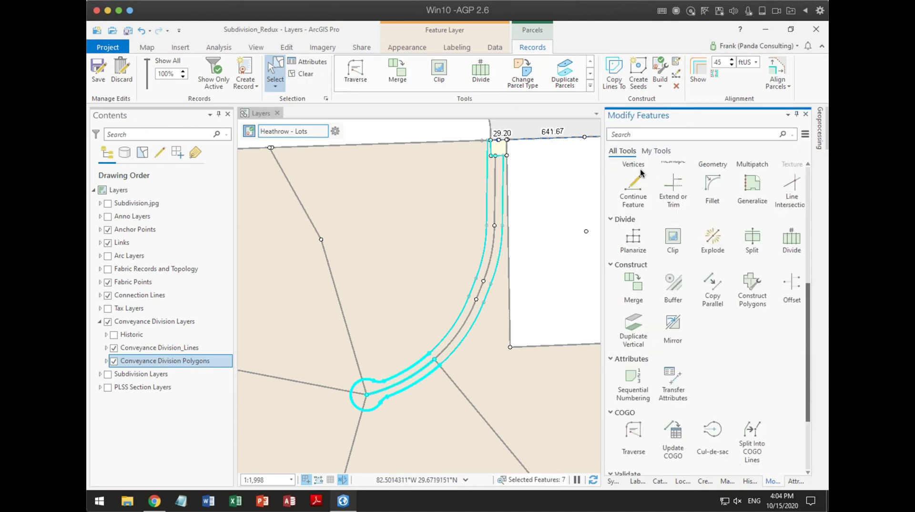
{"action": "left_click", "coordinate": [292, 74]}
- Select the features along the east side of the street and keep only the Conveyance Division Polygons in the selection
{"action": "left_click", "coordinate": [274, 72]}
{"action": "left_click", "coordinate": [507, 360]}
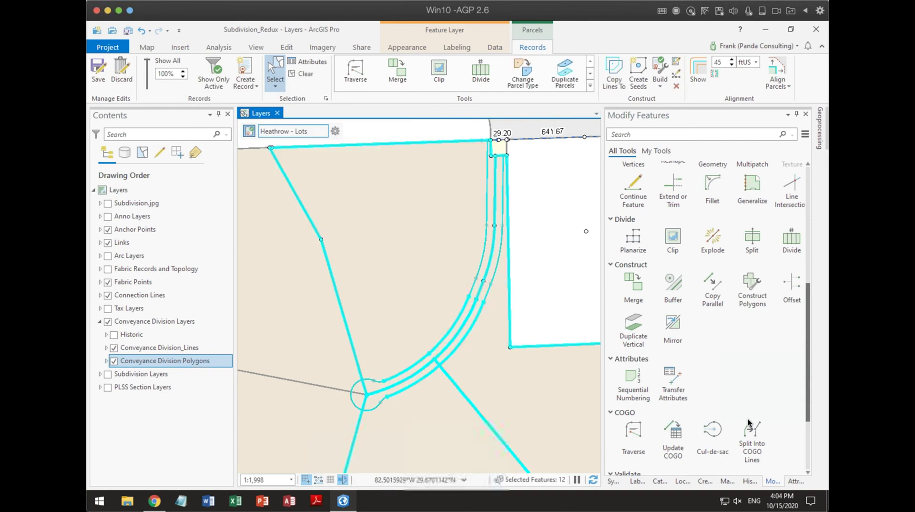
{"action": "left_click", "coordinate": [796, 481]}
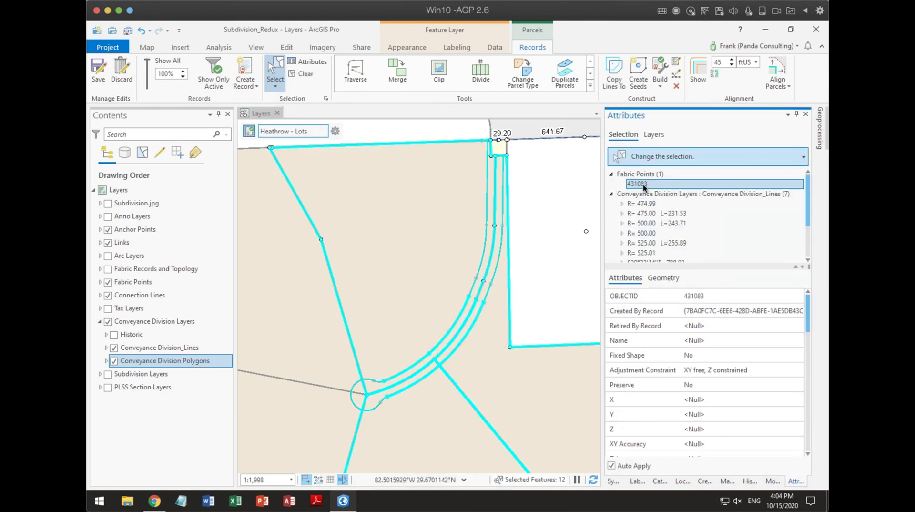
{"action": "left_click", "coordinate": [611, 193]}
{"action": "left_click", "coordinate": [641, 205]}
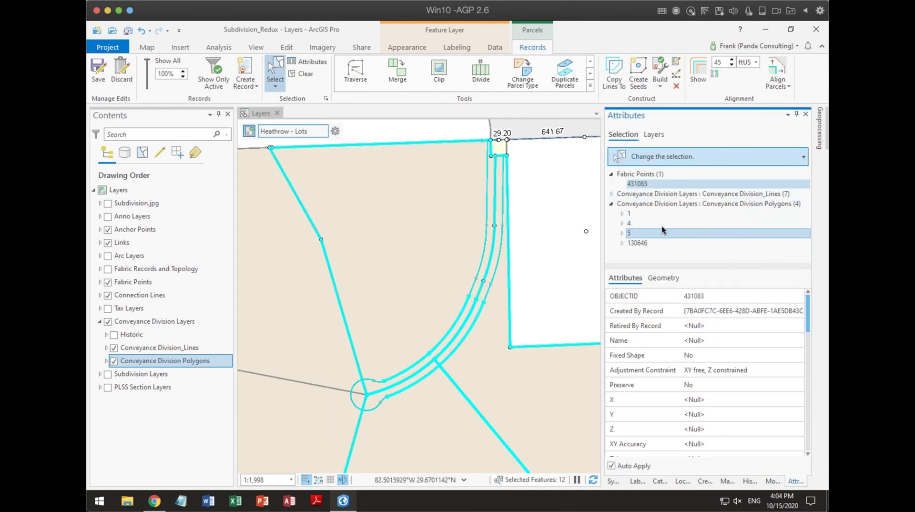
{"action": "left_click", "coordinate": [660, 203]}
{"action": "right_click", "coordinate": [661, 203]}
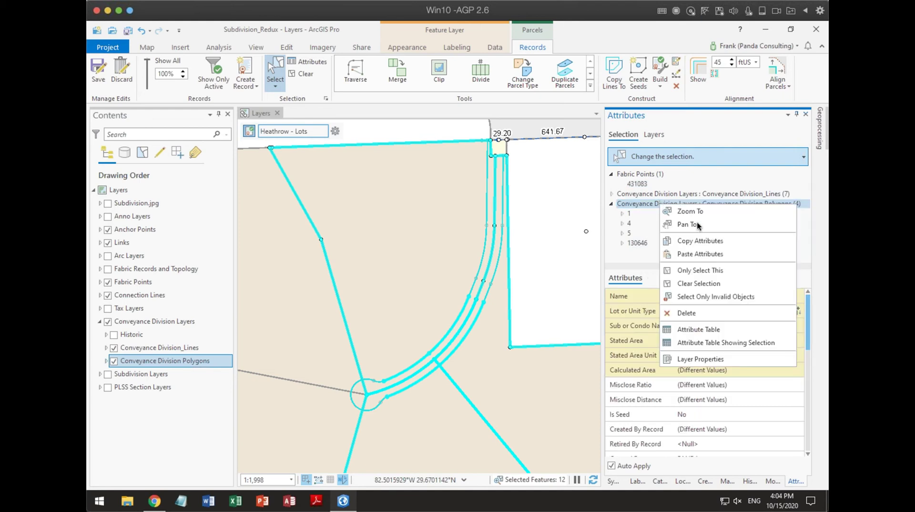
{"action": "left_click", "coordinate": [700, 272]}
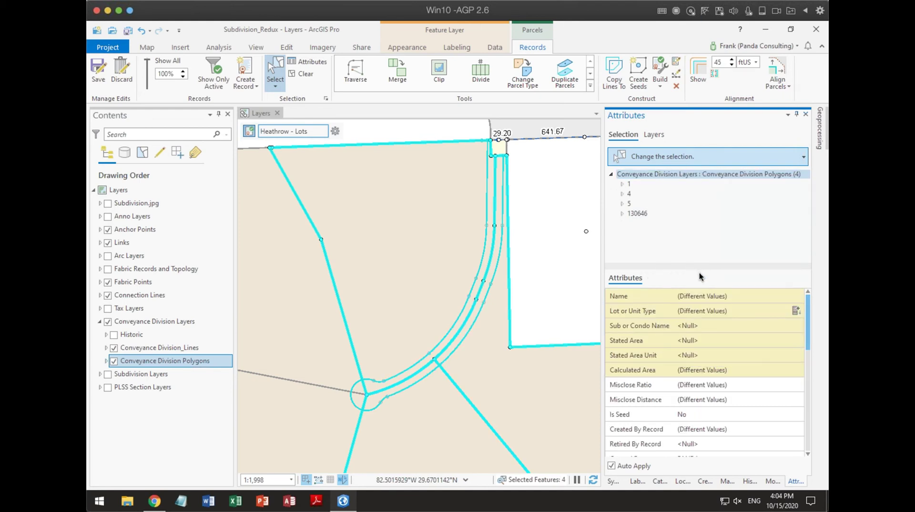
- Name the new right-of-way polygon Road and keep its Lot or Unit Type as Public Right Of Way
{"action": "left_click", "coordinate": [634, 213]}
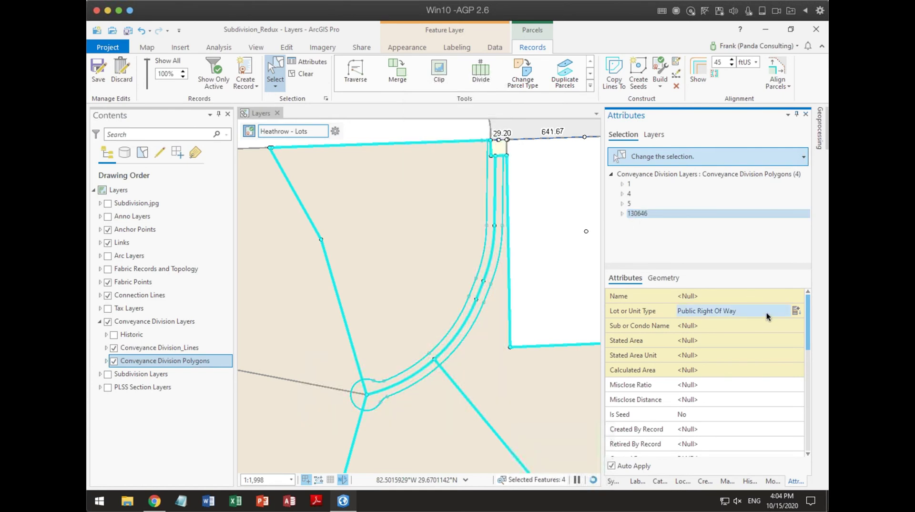
{"action": "left_click", "coordinate": [716, 297]}
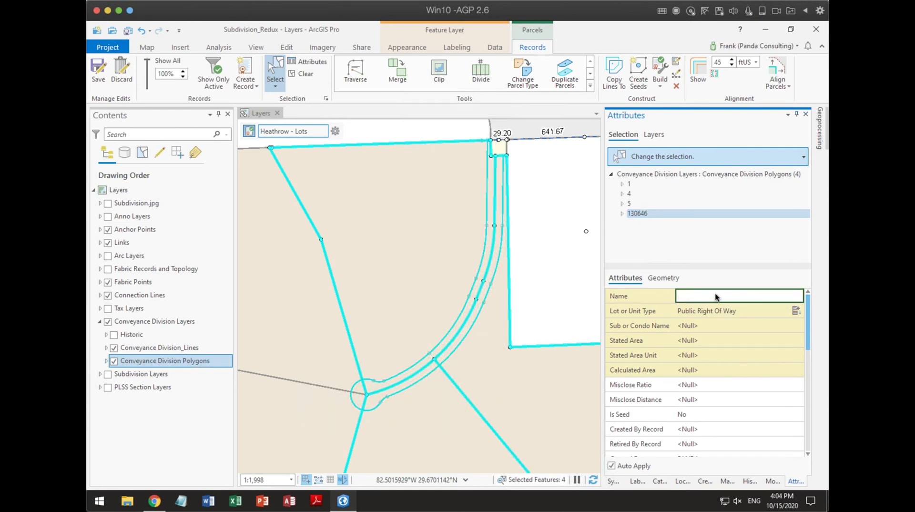
{"action": "type", "text": "Road"}
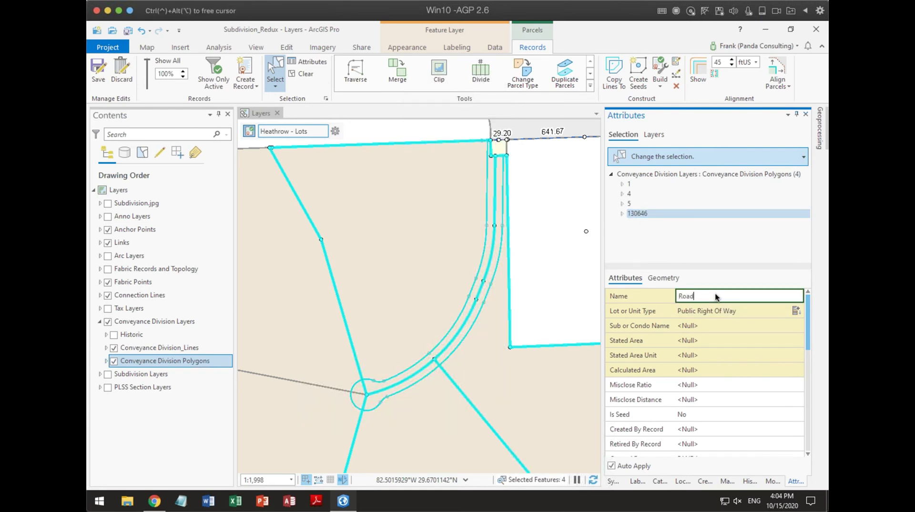
{"action": "key", "text": "Tab"}
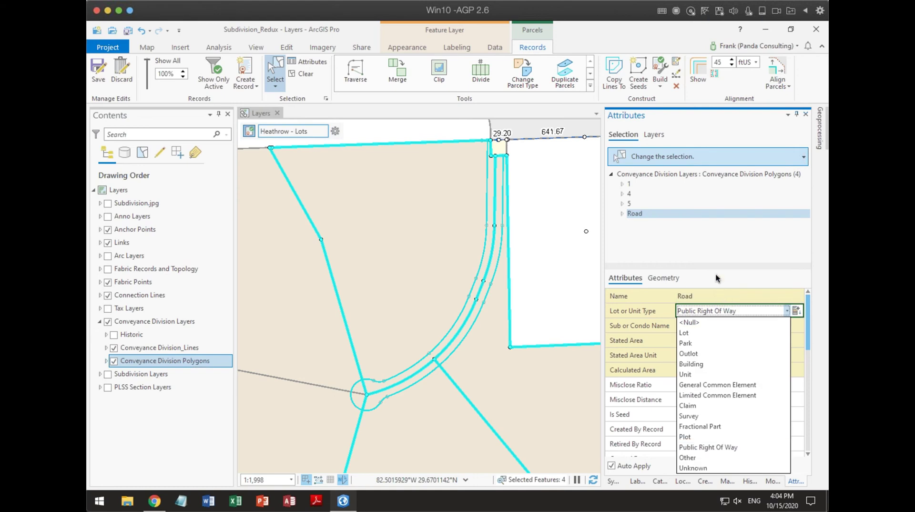
{"action": "key", "text": "Return"}
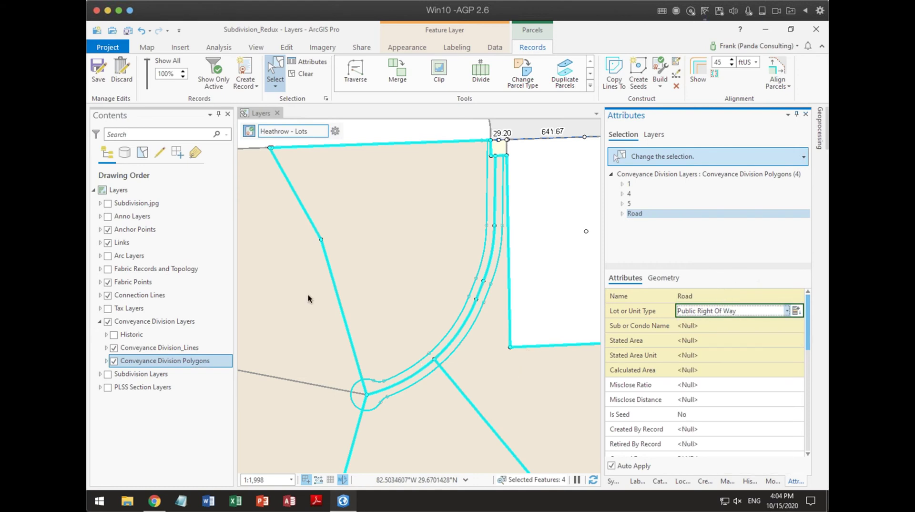
- Make the solid fill of the Lot symbol in Conveyance Division Polygons more transparent and apply the change
{"action": "left_click", "coordinate": [106, 361]}
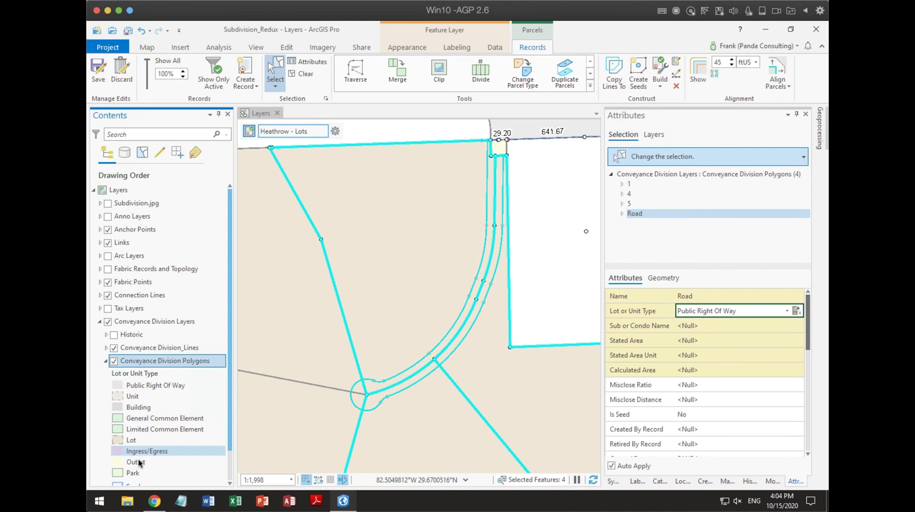
{"action": "scroll", "coordinate": [145, 452], "scroll_direction": "down", "scroll_amount": 2}
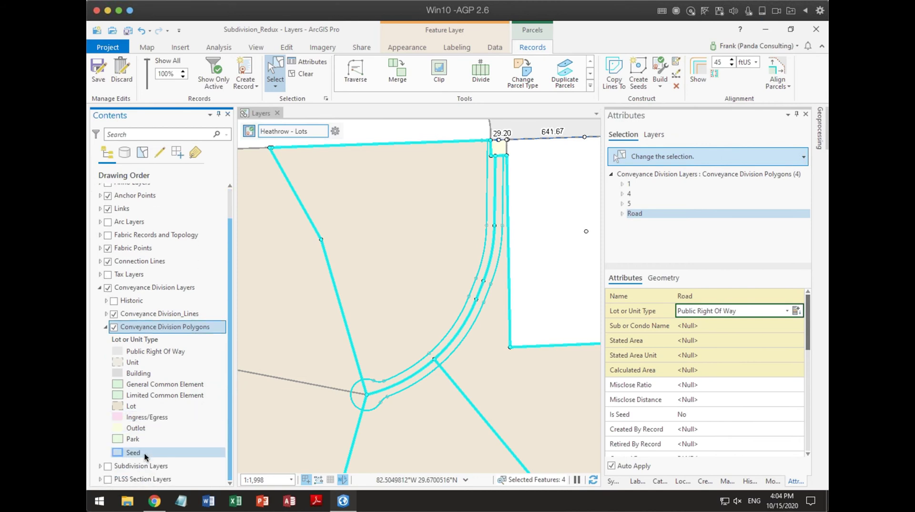
{"action": "right_click", "coordinate": [170, 330]}
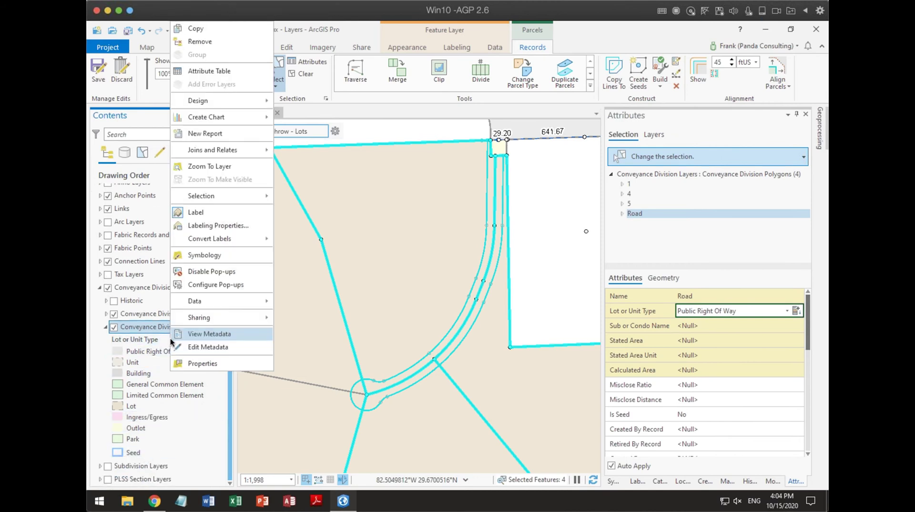
{"action": "left_click", "coordinate": [126, 407]}
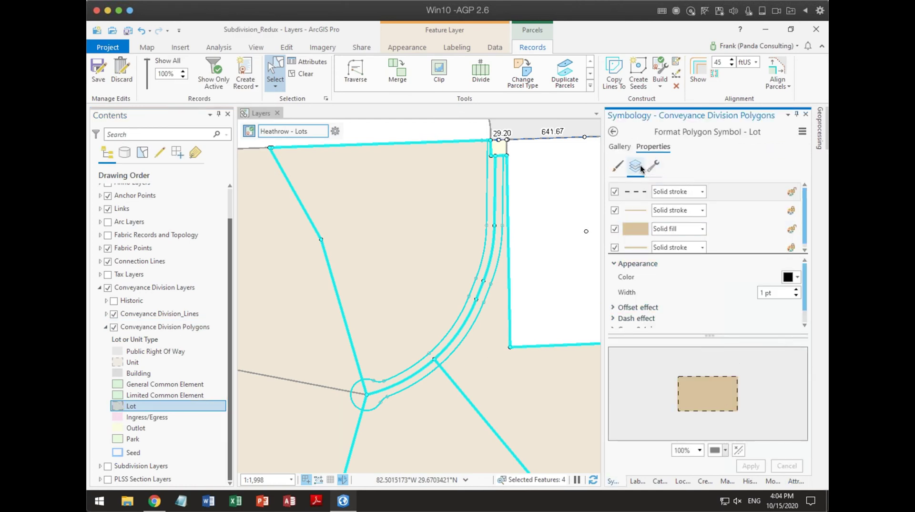
{"action": "left_click", "coordinate": [634, 231]}
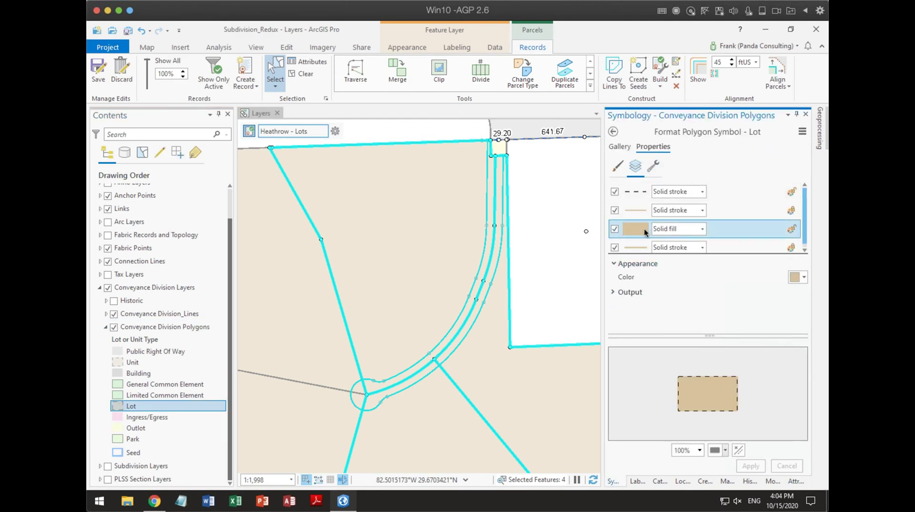
{"action": "left_click", "coordinate": [798, 277]}
{"action": "left_click", "coordinate": [714, 426]}
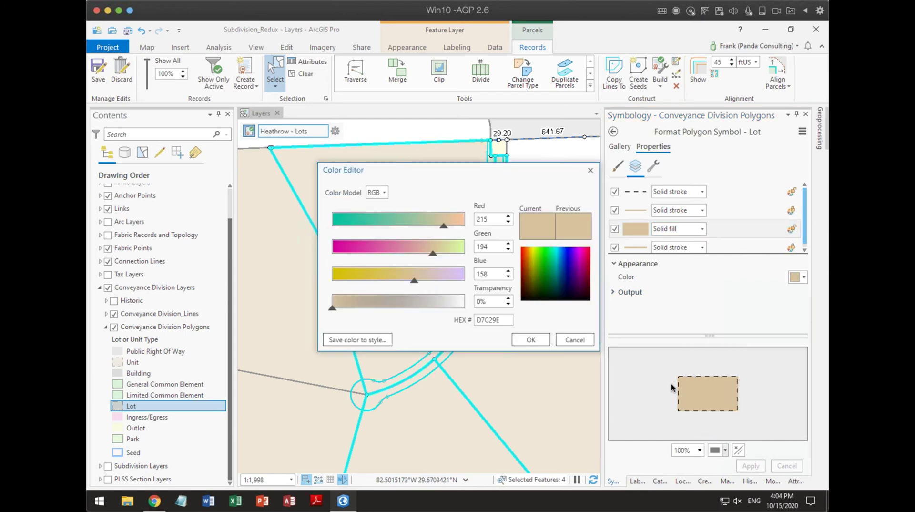
{"action": "left_click", "coordinate": [533, 340]}
{"action": "left_click", "coordinate": [757, 467]}
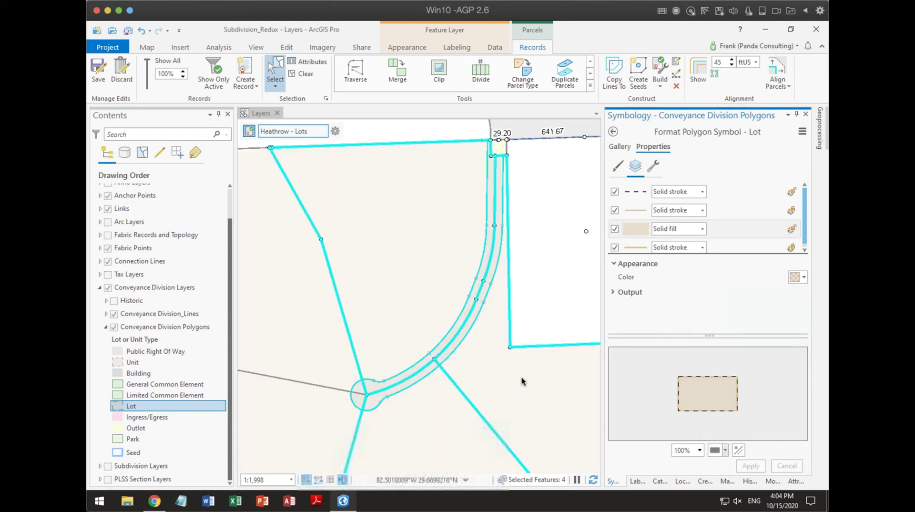
- Clear the selection and examine how the road right-of-way and surrounding lots are symbolized with the new Lot fill
{"action": "left_click", "coordinate": [562, 302]}
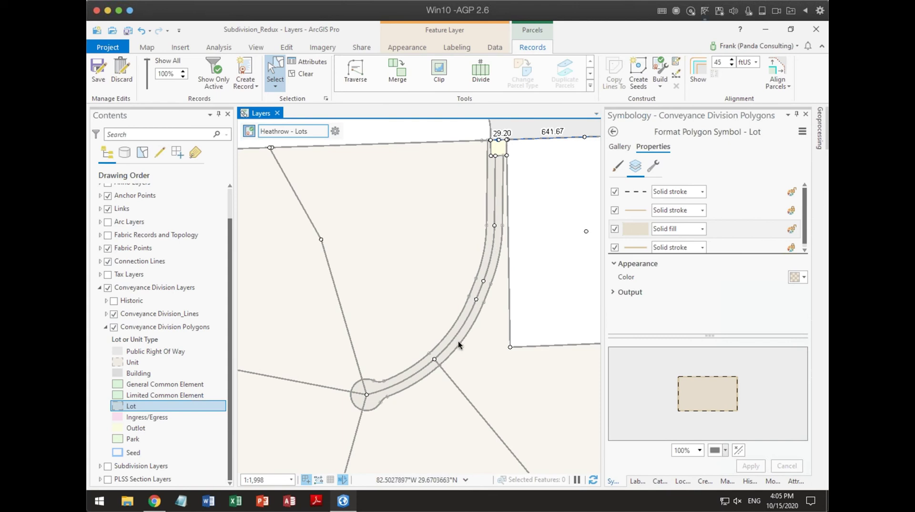
{"action": "scroll", "coordinate": [462, 346], "scroll_direction": "down", "scroll_amount": 3}
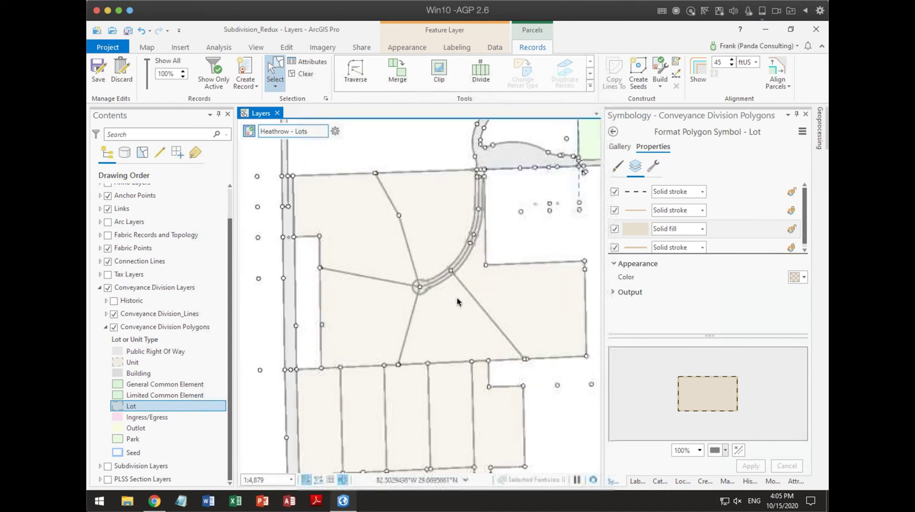
{"action": "scroll", "coordinate": [457, 301], "scroll_direction": "up", "scroll_amount": 3}
{"action": "scroll", "coordinate": [480, 351], "scroll_direction": "up", "scroll_amount": 2}
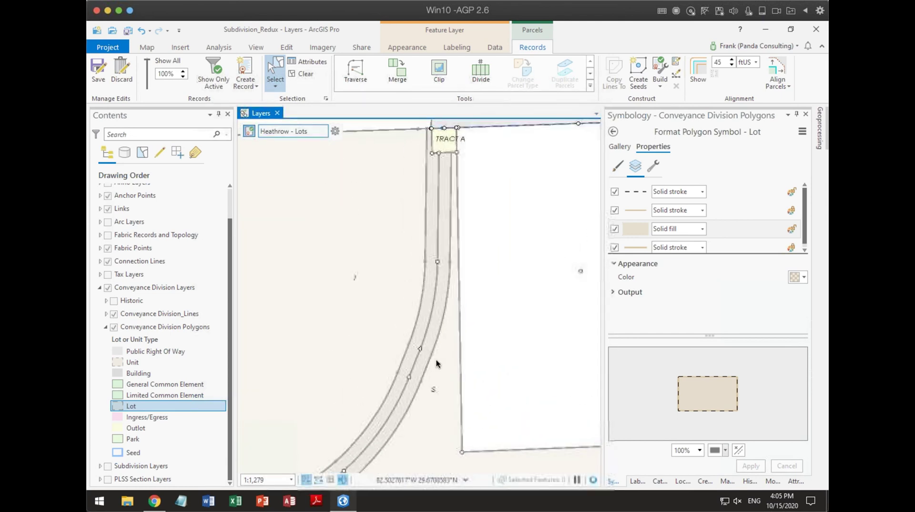
{"action": "left_click_drag", "start_coordinate": [453, 426], "coordinate": [484, 278]}
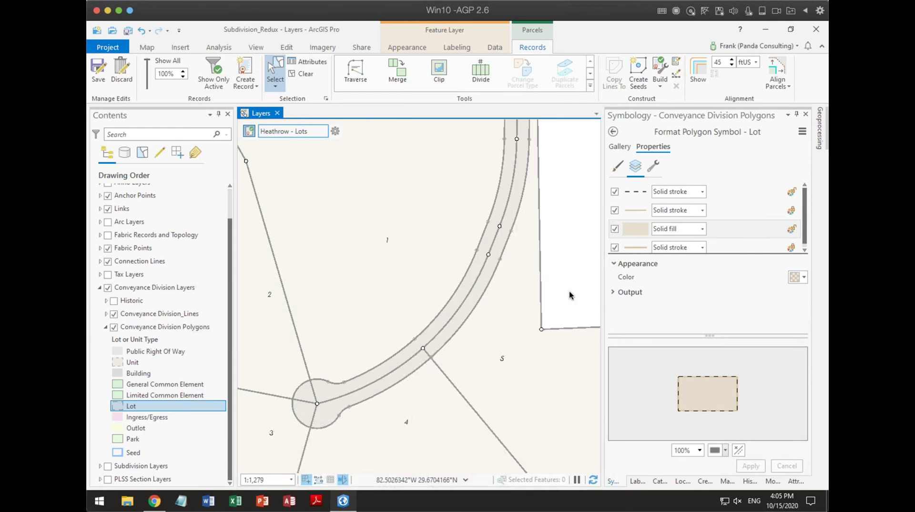
{"action": "left_click", "coordinate": [614, 131]}
{"action": "scroll", "coordinate": [496, 353], "scroll_direction": "down", "scroll_amount": 3}
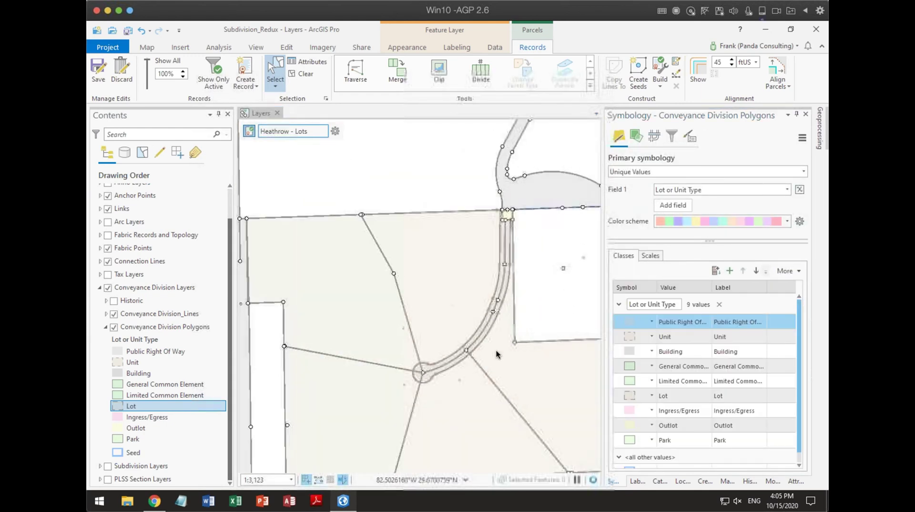
{"action": "scroll", "coordinate": [507, 375], "scroll_direction": "down", "scroll_amount": 3}
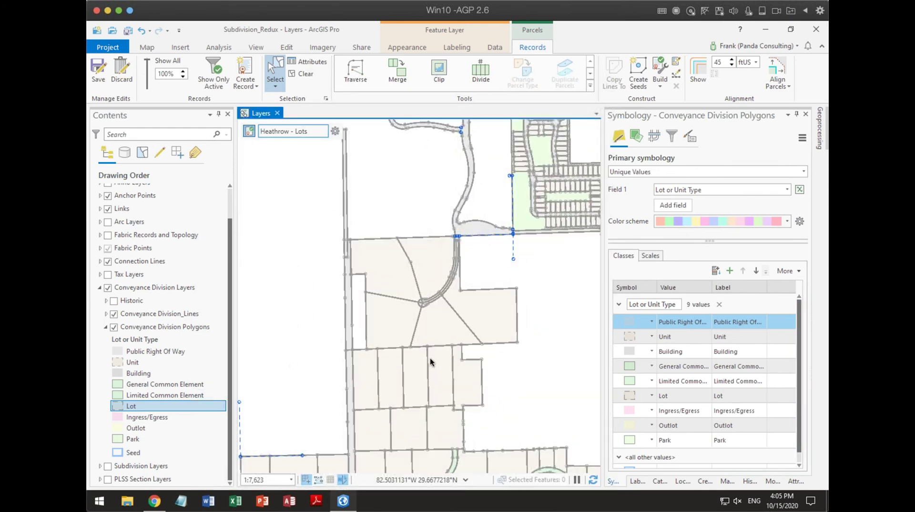
{"action": "scroll", "coordinate": [433, 362], "scroll_direction": "up", "scroll_amount": 3}
{"action": "scroll", "coordinate": [432, 362], "scroll_direction": "down", "scroll_amount": 1}
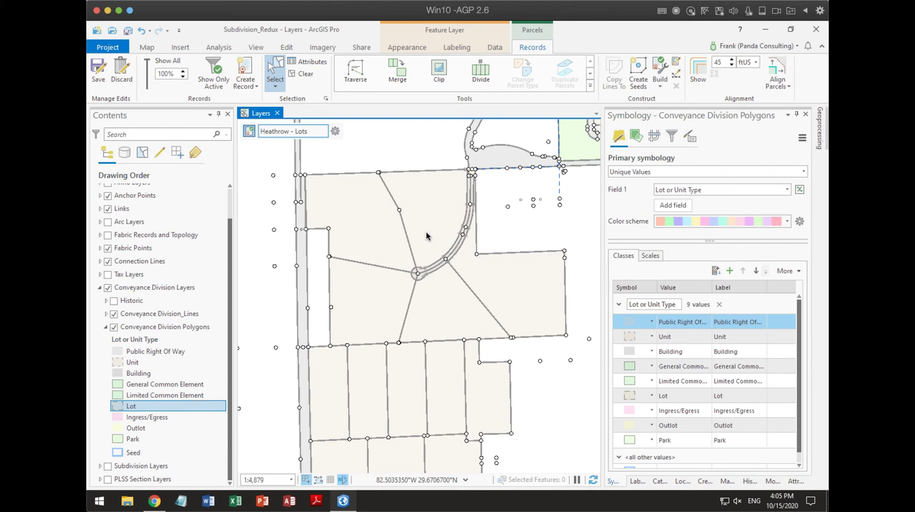
- Start a new record named Haethrow - Tax P(arcels and set its Record Type to Subdivision
{"action": "left_click", "coordinate": [334, 131]}
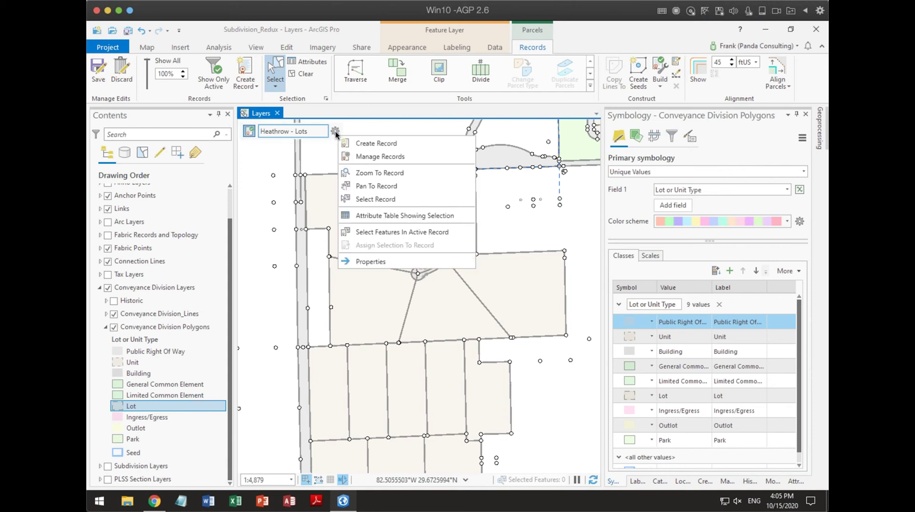
{"action": "left_click", "coordinate": [361, 144]}
{"action": "left_click", "coordinate": [704, 140]}
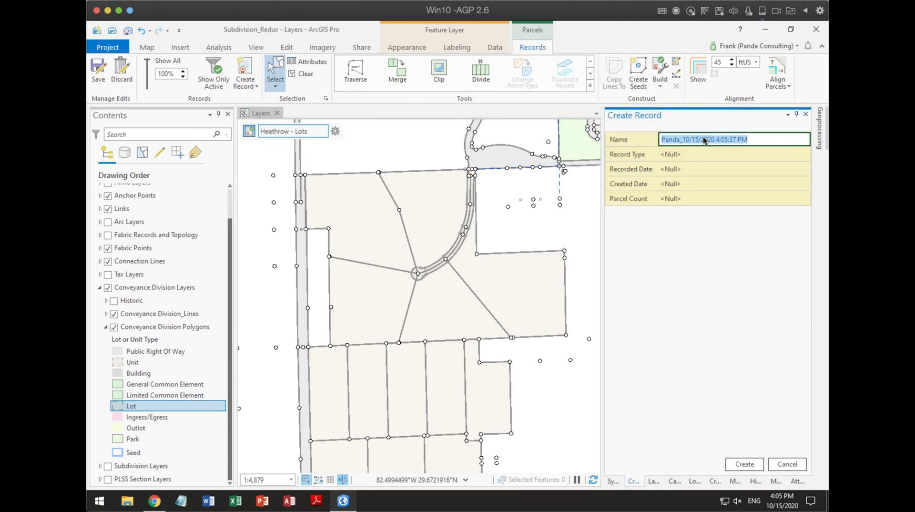
{"action": "type", "text": "Haethr"}
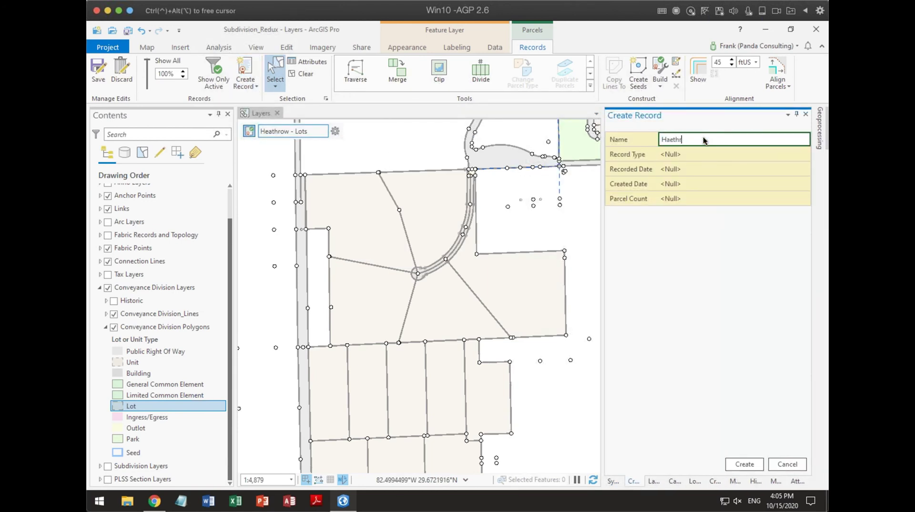
{"action": "type", "text": "ow - Ta"}
{"action": "type", "text": "x Parcels"}
{"action": "key", "text": "Tab"}
{"action": "key", "text": "alt+Down"}
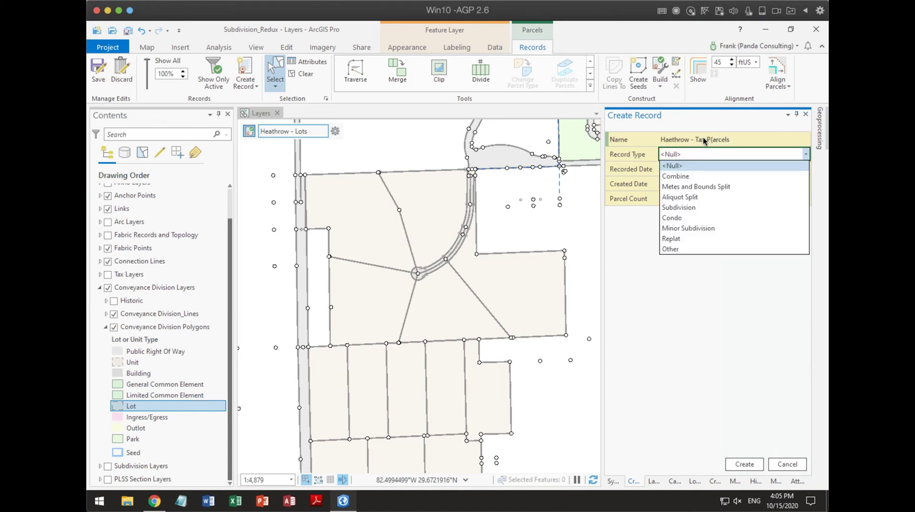
{"action": "left_click", "coordinate": [696, 207]}
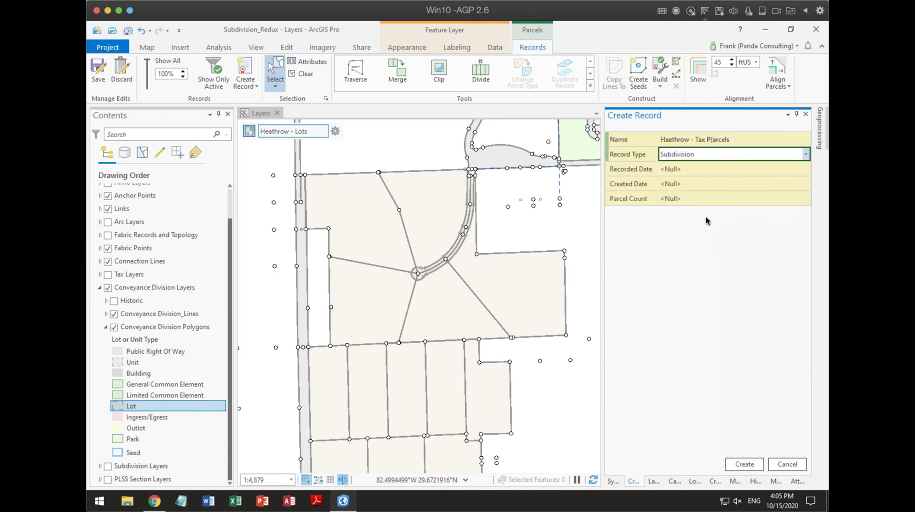
- Correct the subdivision's spelling in the record name to Heathrow and create the record
{"action": "left_click", "coordinate": [706, 169]}
{"action": "left_click", "coordinate": [667, 141]}
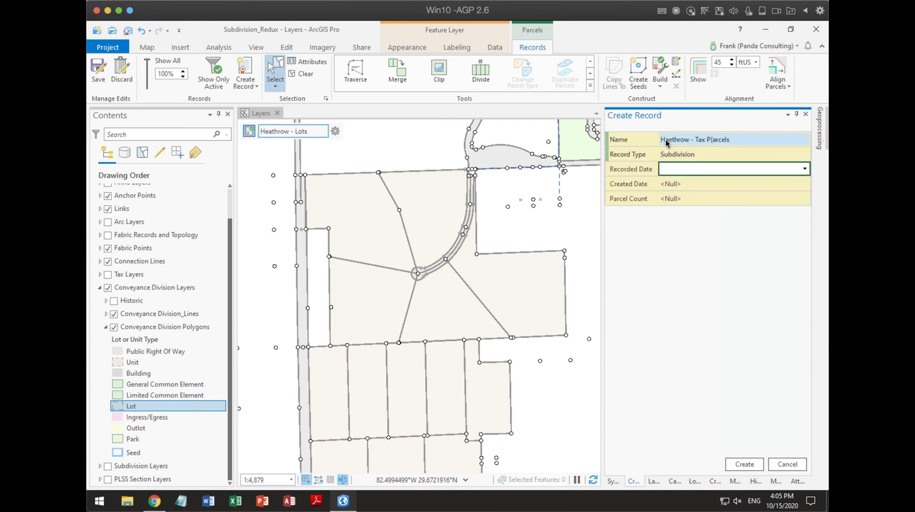
{"action": "left_click", "coordinate": [665, 141]}
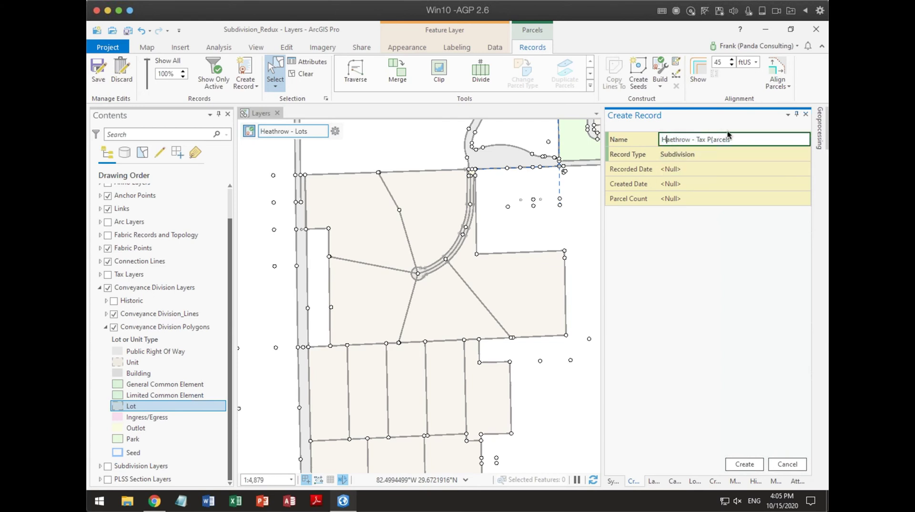
{"action": "key", "text": "Delete"}
{"action": "type", "text": "a"}
{"action": "left_click", "coordinate": [744, 464]}
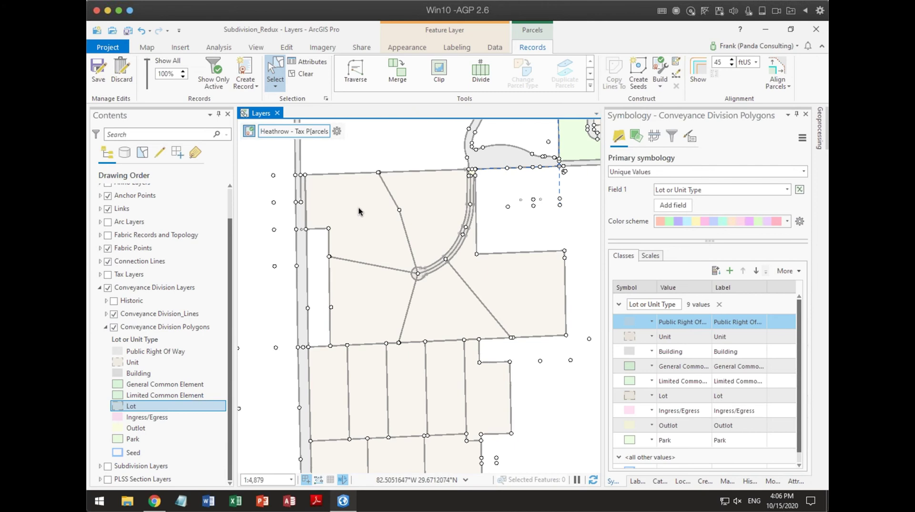
- Select all five Heathrow lot polygons around the cul-de-sac
{"action": "left_click", "coordinate": [396, 213]}
{"action": "left_click", "coordinate": [442, 229], "text": "shift"}
{"action": "left_click", "coordinate": [515, 307], "text": "shift"}
{"action": "left_click", "coordinate": [435, 321], "text": "shift"}
{"action": "left_click", "coordinate": [355, 315], "text": "shift"}
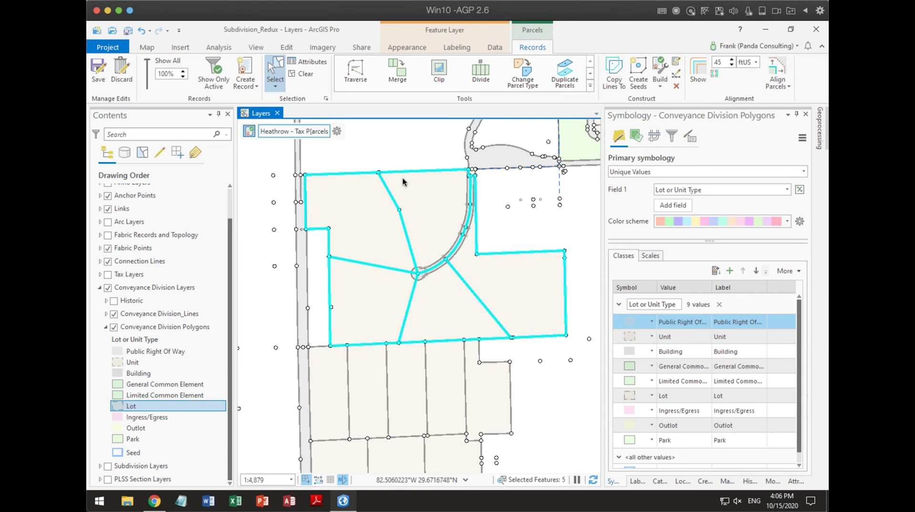
- Rename the active record as Heathrow - Tax Parcels, keep its Record Type as Subdivision, and close its properties
{"action": "left_click", "coordinate": [337, 130]}
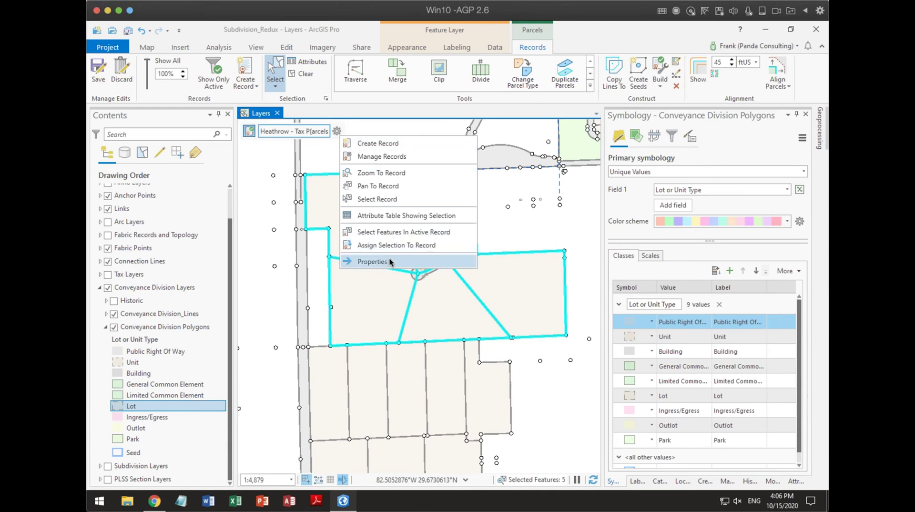
{"action": "left_click", "coordinate": [371, 261]}
{"action": "left_click", "coordinate": [710, 186]}
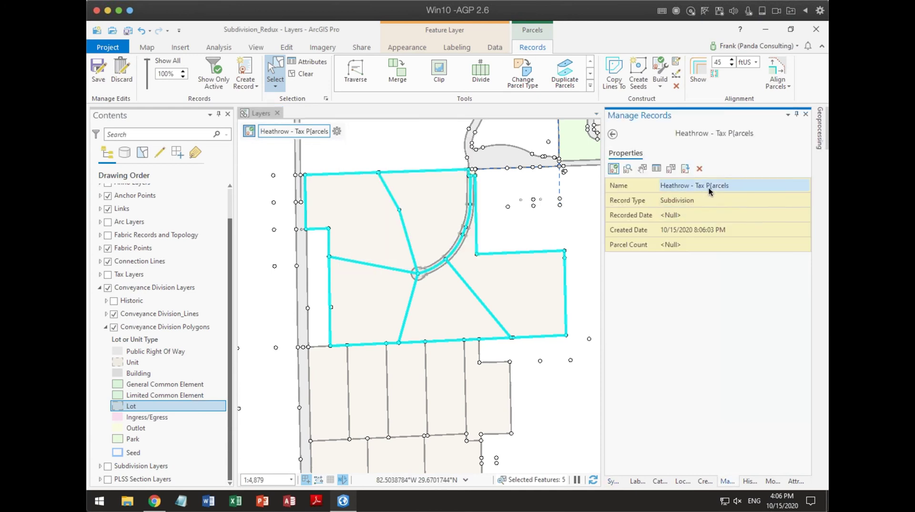
{"action": "left_click", "coordinate": [712, 188]}
{"action": "left_click", "coordinate": [712, 188]}
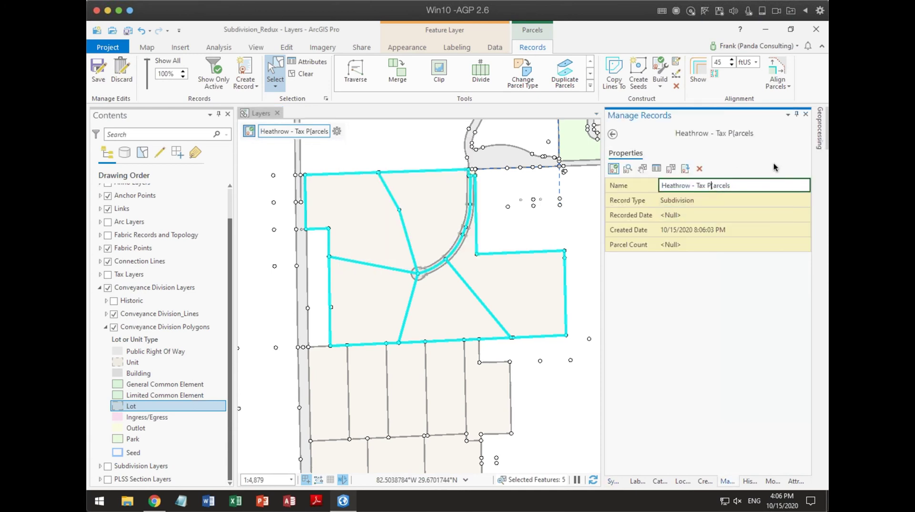
{"action": "key", "text": "BackSpace"}
{"action": "key", "text": "Tab"}
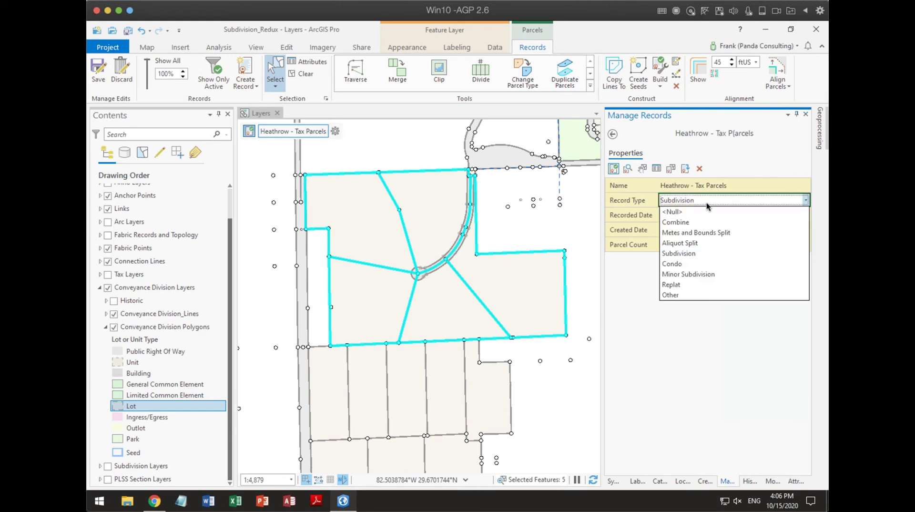
{"action": "left_click", "coordinate": [707, 203]}
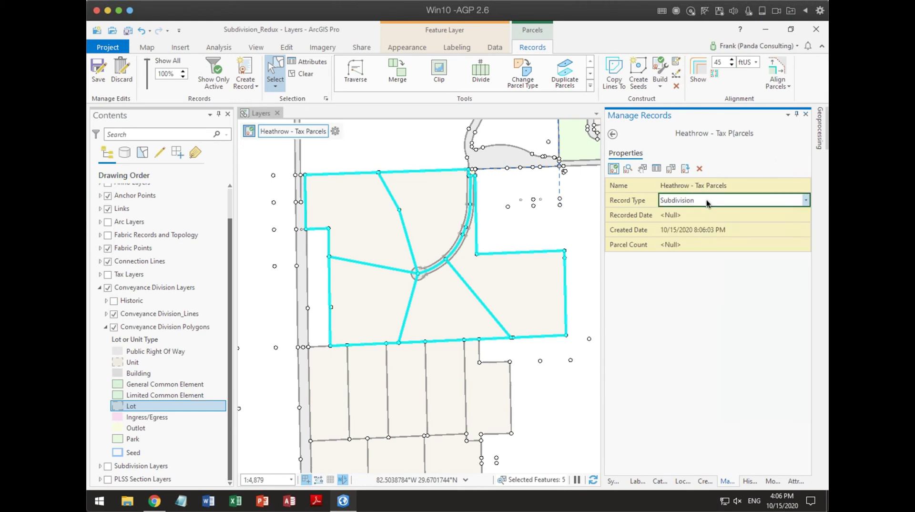
{"action": "left_click", "coordinate": [334, 132]}
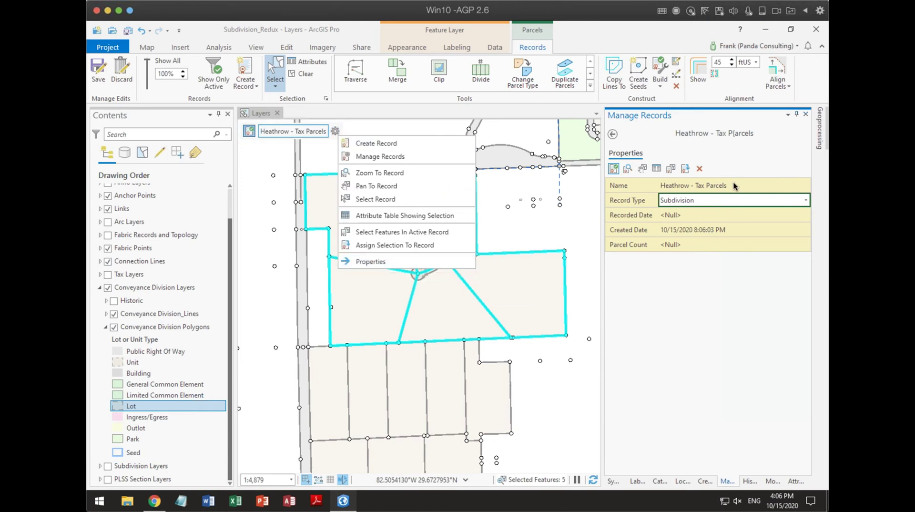
{"action": "left_click", "coordinate": [614, 134]}
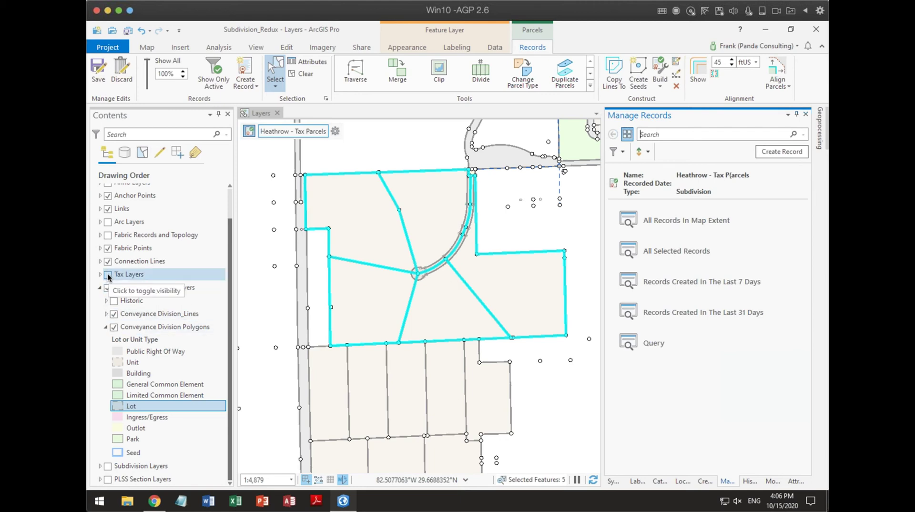
- Show the Tax Layers and copy the selected lots' lines to the Tax parcel type in the active record
{"action": "left_click", "coordinate": [107, 328]}
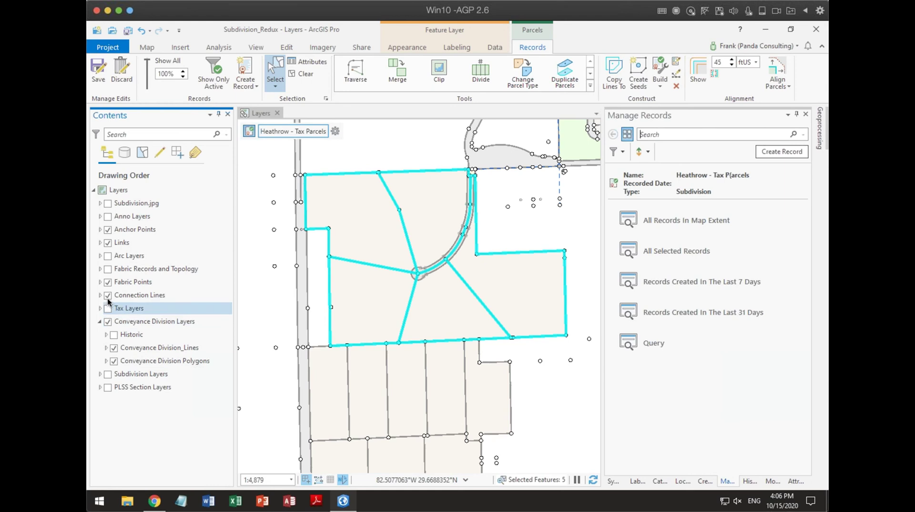
{"action": "left_click", "coordinate": [109, 309]}
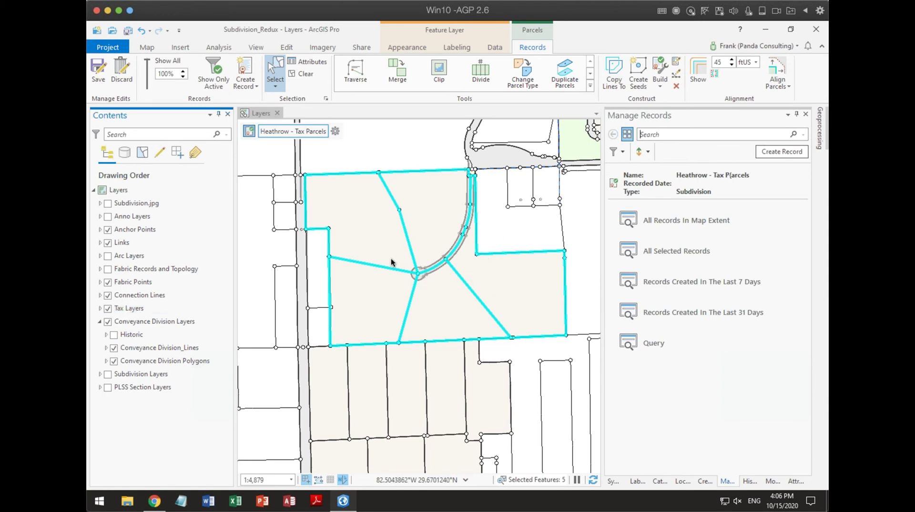
{"action": "left_click", "coordinate": [616, 75]}
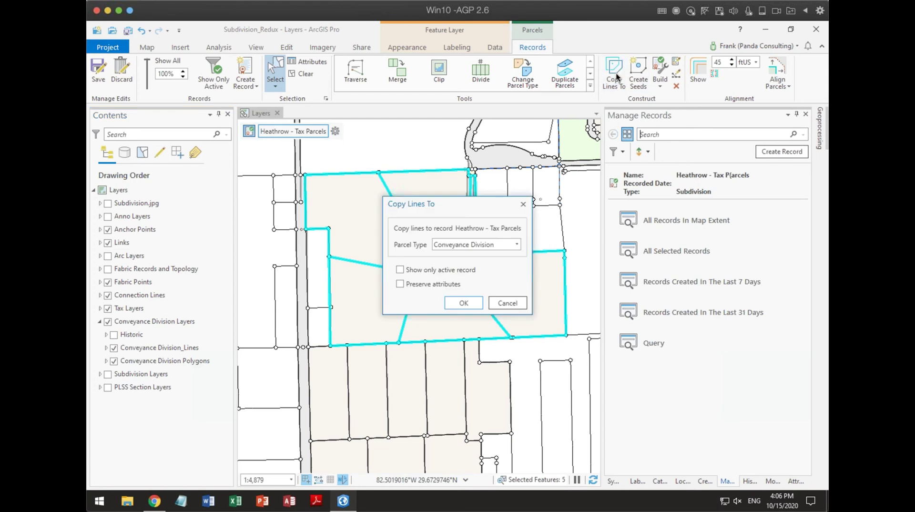
{"action": "left_click", "coordinate": [516, 244]}
{"action": "left_click", "coordinate": [450, 257]}
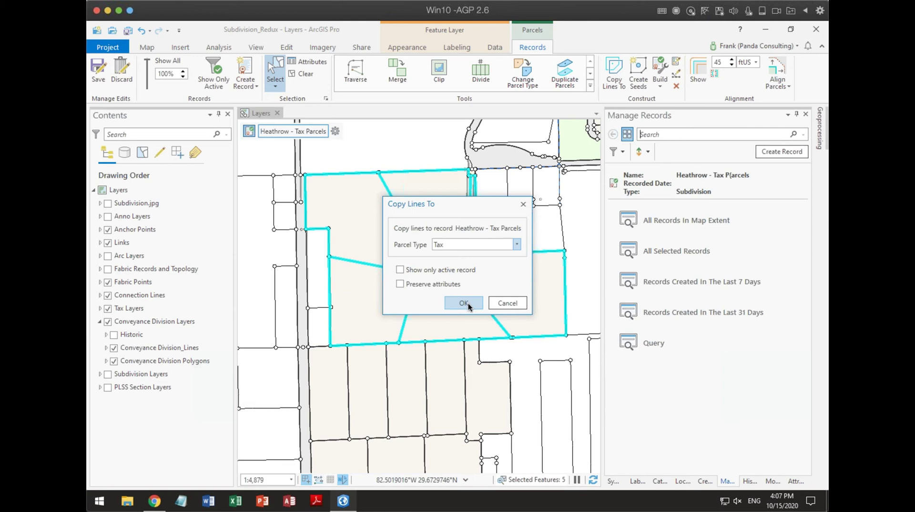
{"action": "left_click", "coordinate": [463, 303]}
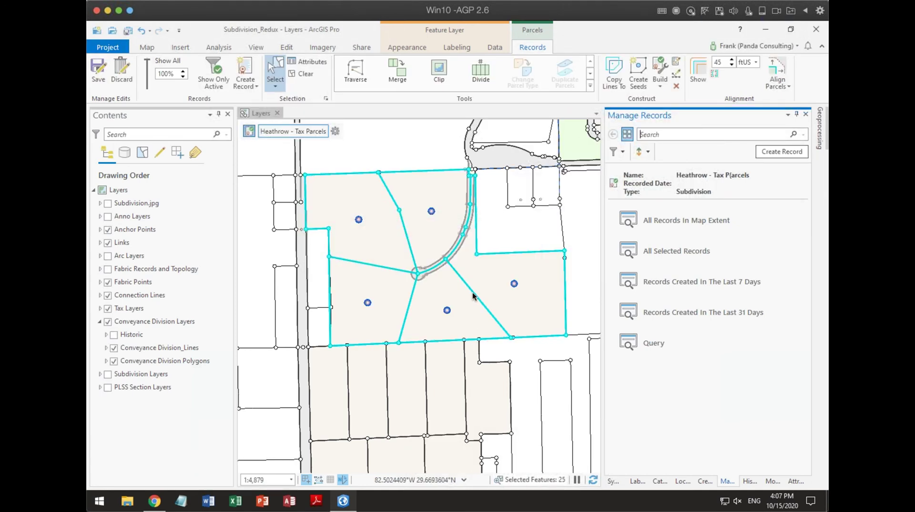
- Hide the Conveyance Division Layers, open the attributes of the copied tax lines, and build the active record's tax parcels
{"action": "left_click", "coordinate": [107, 322]}
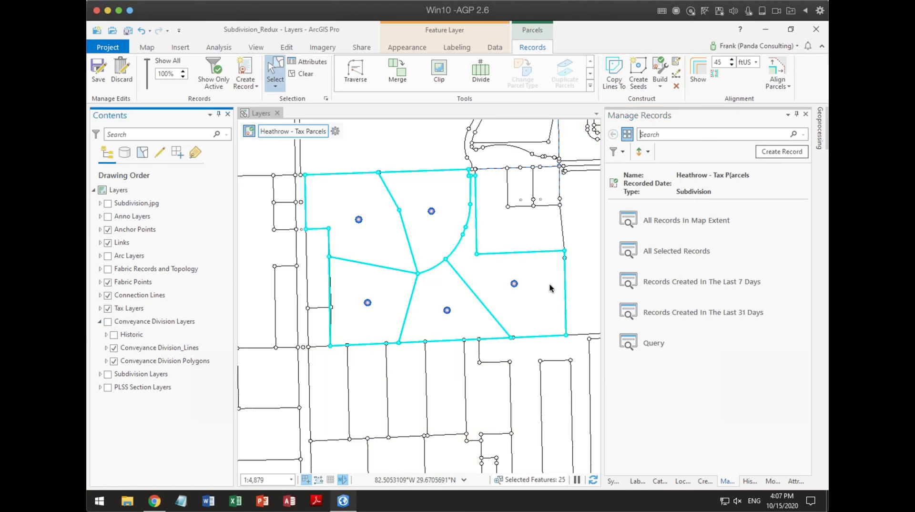
{"action": "left_click", "coordinate": [797, 481]}
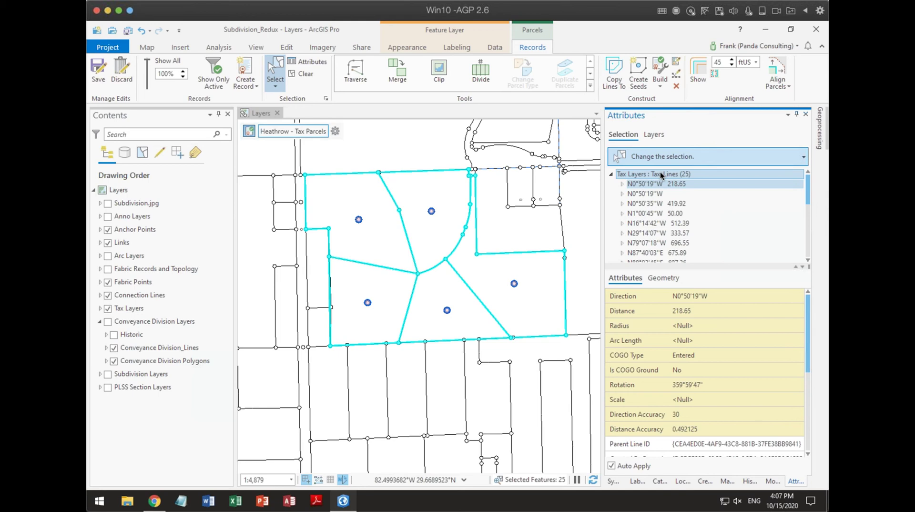
{"action": "left_click", "coordinate": [662, 72]}
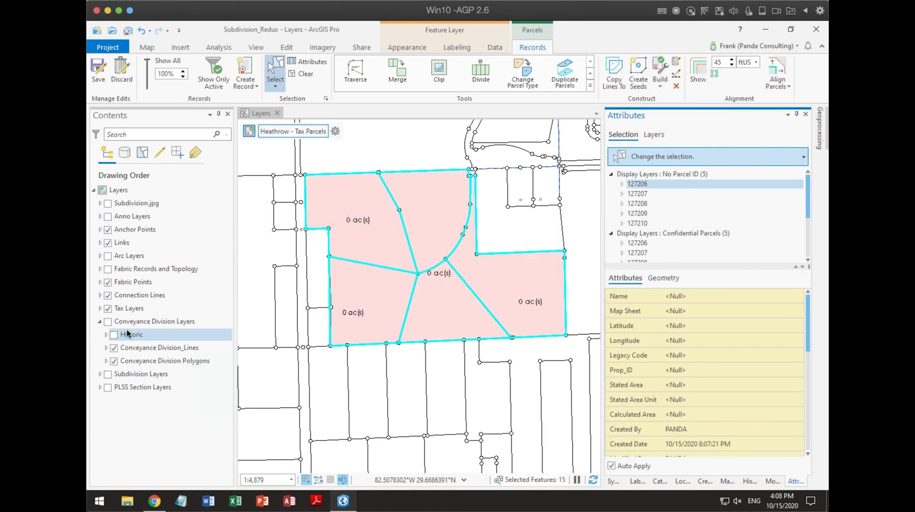
- Expand the Tax Layers and their Display Layers to examine the No Parcel ID layer's symbol
{"action": "left_click", "coordinate": [99, 308]}
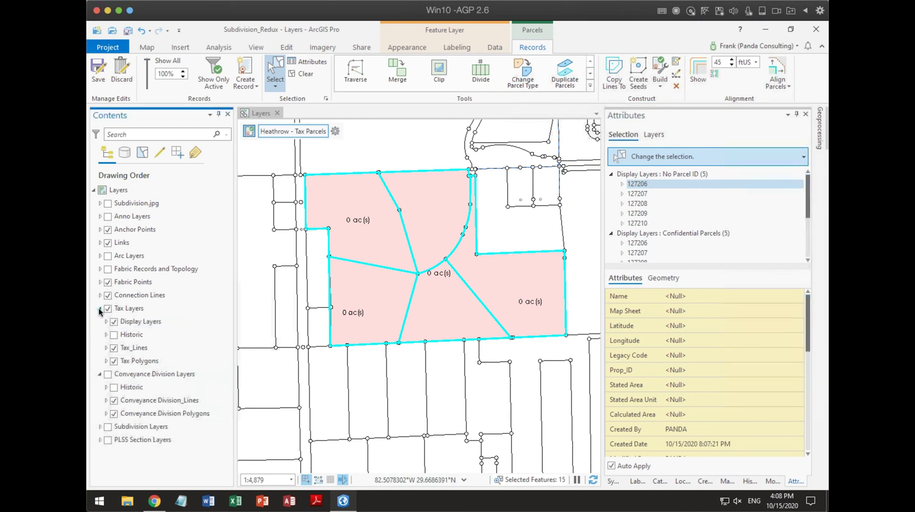
{"action": "left_click", "coordinate": [106, 321]}
{"action": "left_click", "coordinate": [143, 335]}
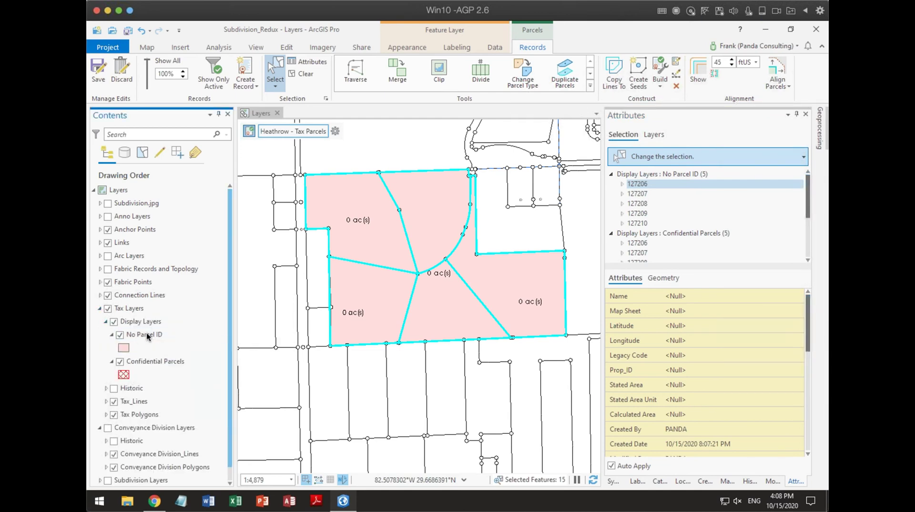
{"action": "left_click", "coordinate": [129, 349]}
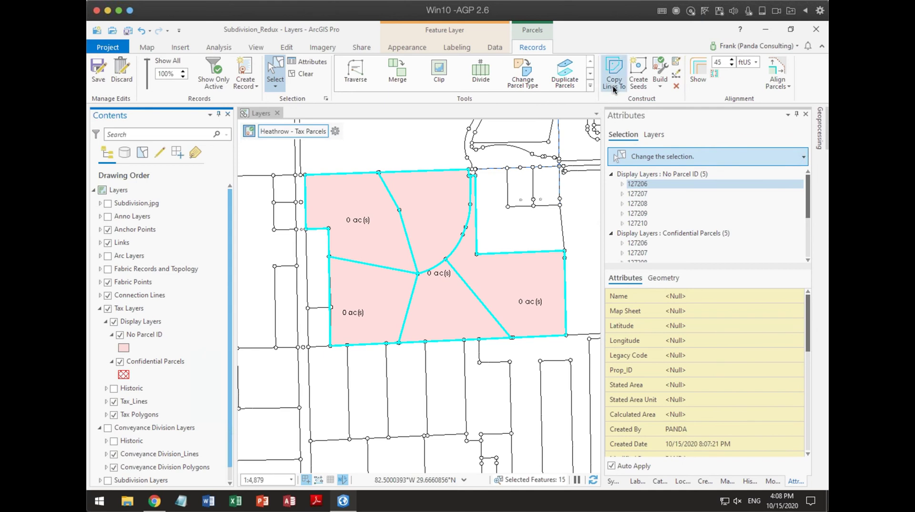
{"action": "left_click", "coordinate": [676, 76]}
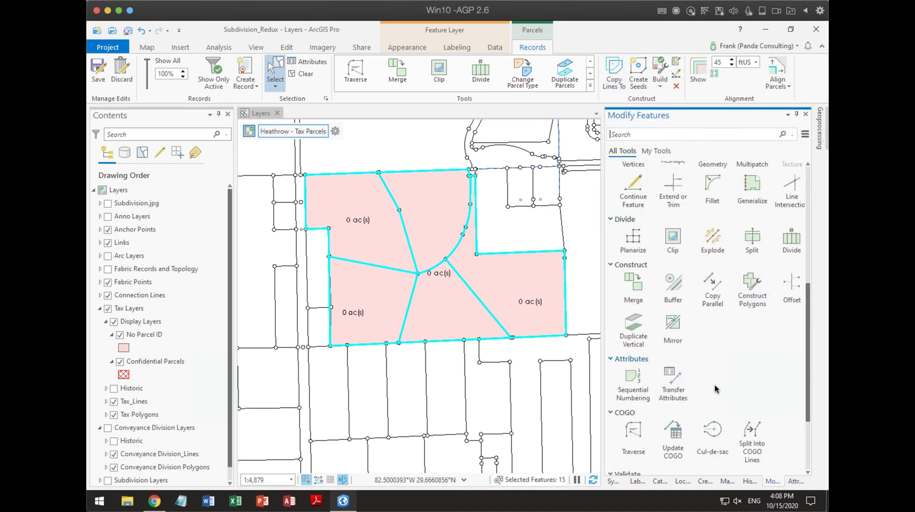
{"action": "left_click", "coordinate": [632, 382]}
{"action": "left_click", "coordinate": [670, 172]}
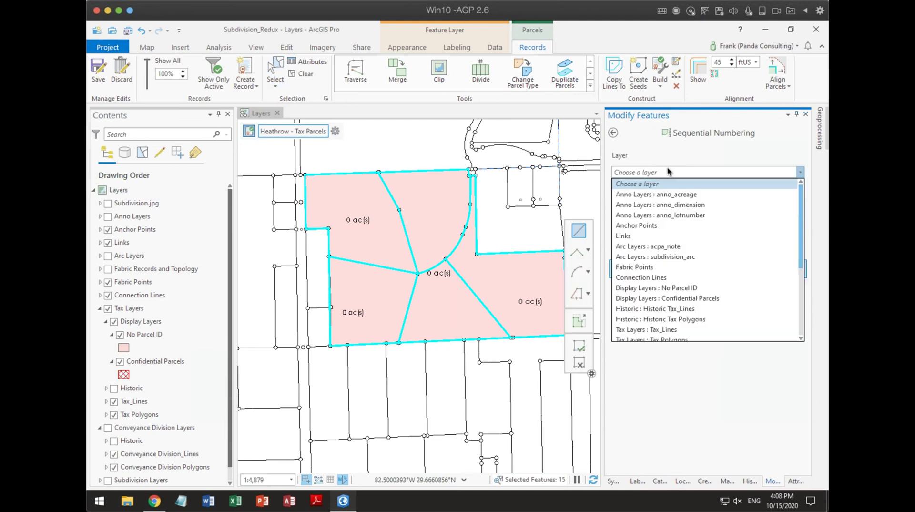
{"action": "scroll", "coordinate": [681, 218], "scroll_direction": "down", "scroll_amount": 3}
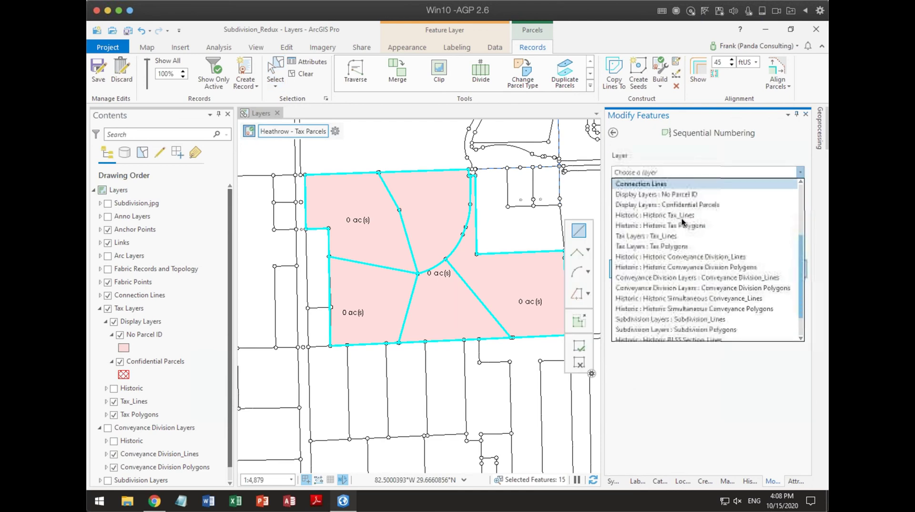
{"action": "left_click", "coordinate": [675, 247]}
{"action": "left_click", "coordinate": [737, 220]}
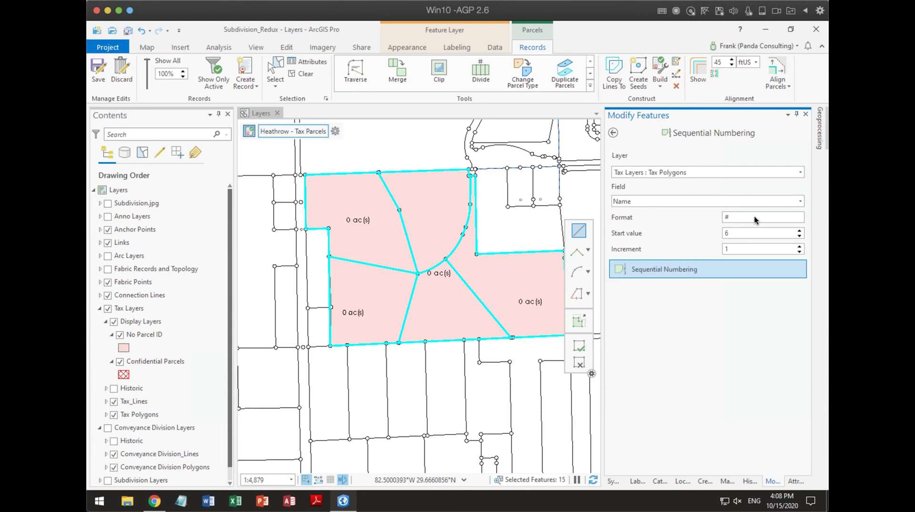
{"action": "type", "text": "Tax Parcel"}
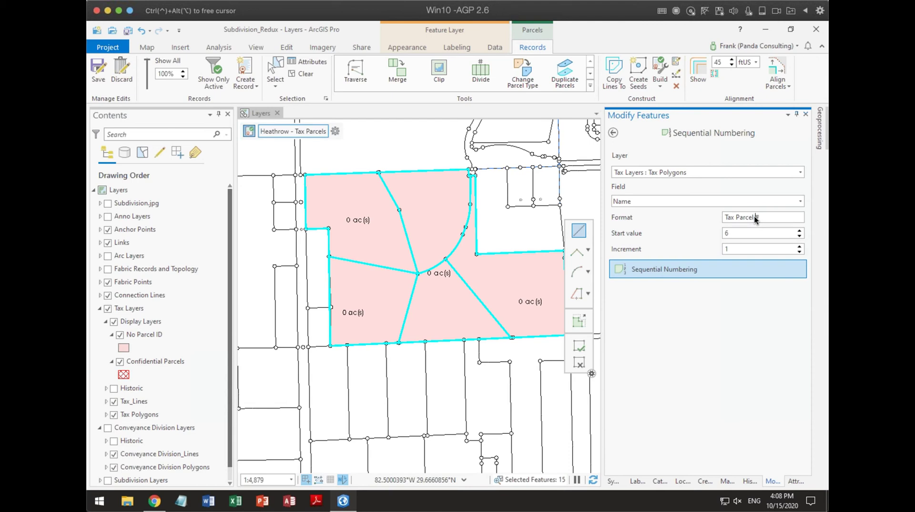
{"action": "type", "text": " 12345-77-777-###-00"}
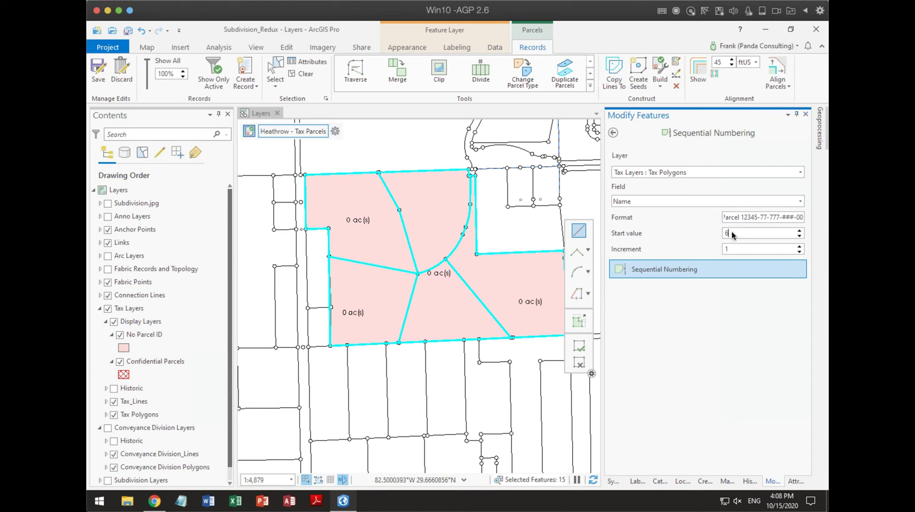
{"action": "type", "text": "1"}
- Number the new tax parcels with a path from the northeast lot counterclockwise around the cul-de-sac to the southeast lot
{"action": "left_click", "coordinate": [431, 206]}
{"action": "left_click", "coordinate": [374, 234]}
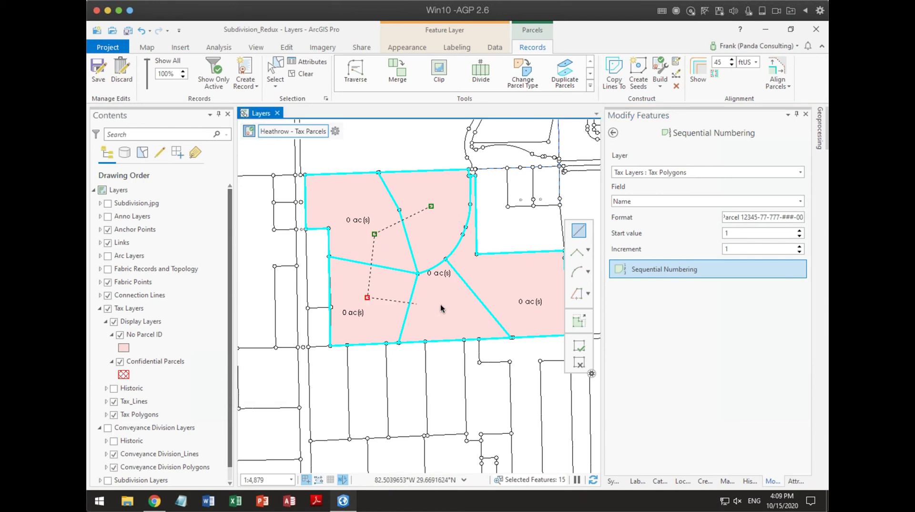
{"action": "double_click", "coordinate": [524, 294]}
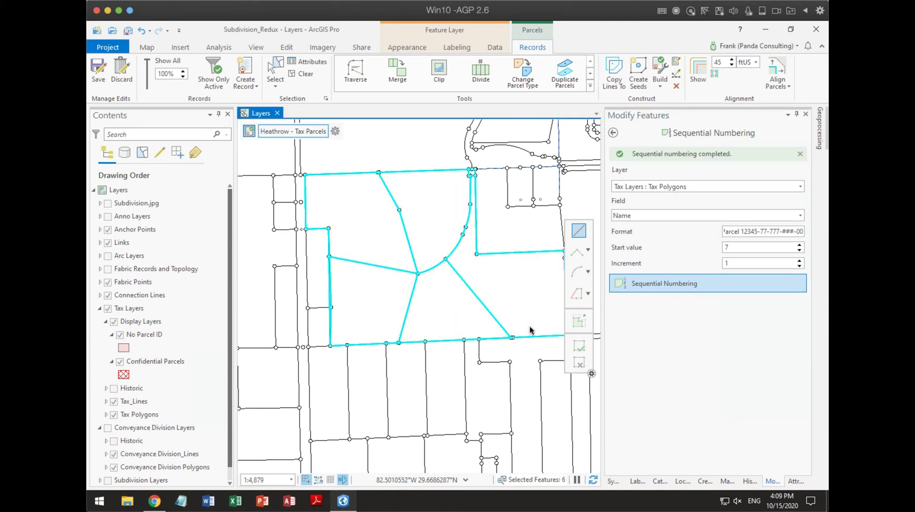
- Collapse the Display Layers and label the Tax Polygons by Name, then check the labels around the road's northern entrance
{"action": "scroll", "coordinate": [483, 311], "scroll_direction": "up", "scroll_amount": 5}
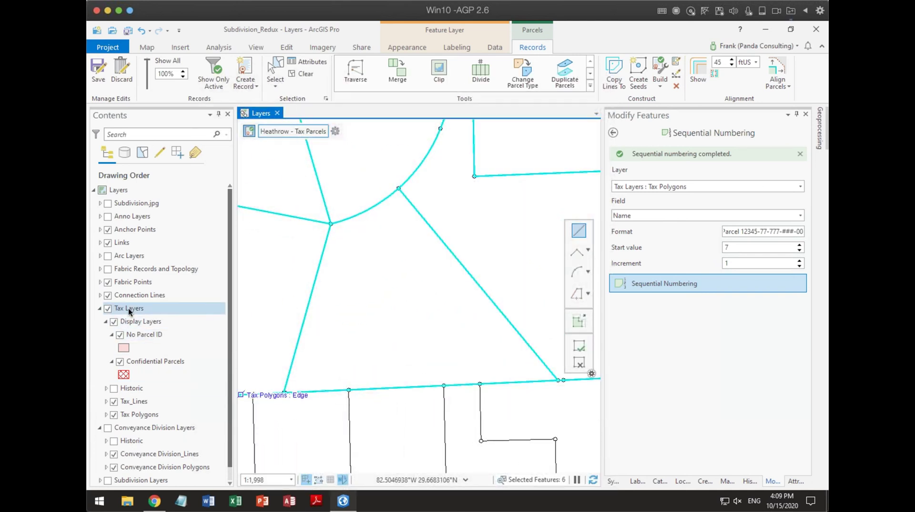
{"action": "left_click", "coordinate": [111, 334]}
{"action": "left_click", "coordinate": [106, 321]}
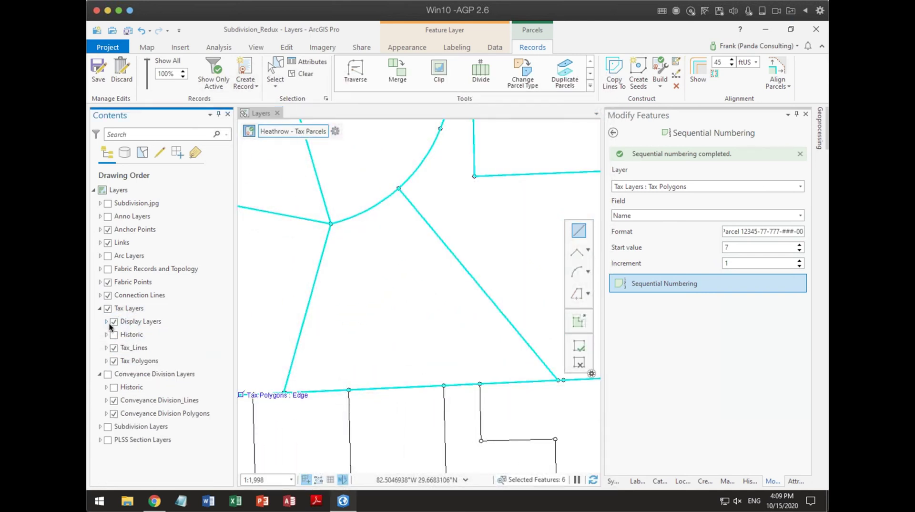
{"action": "left_click", "coordinate": [131, 347]}
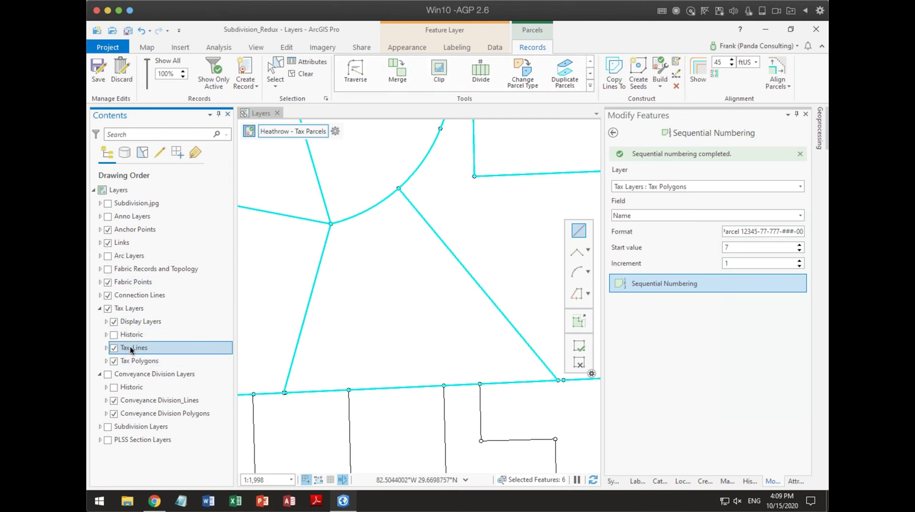
{"action": "right_click", "coordinate": [133, 363]}
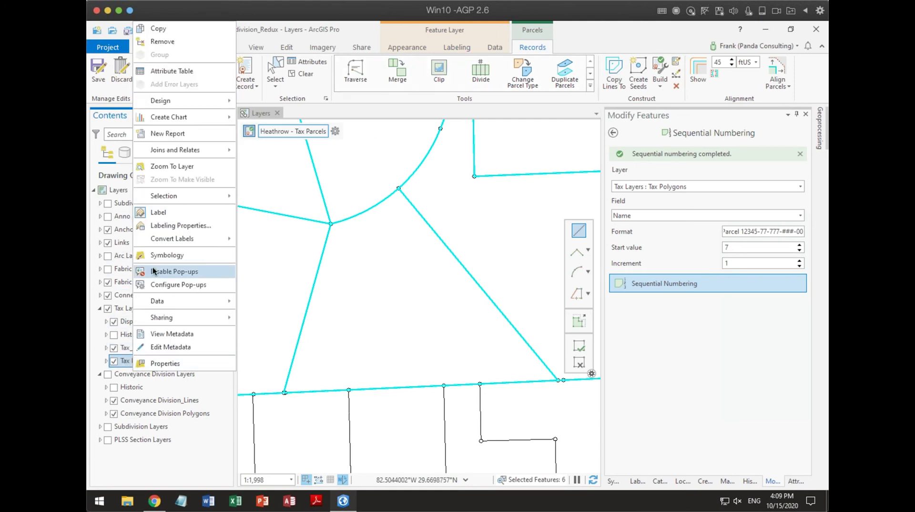
{"action": "left_click", "coordinate": [120, 364]}
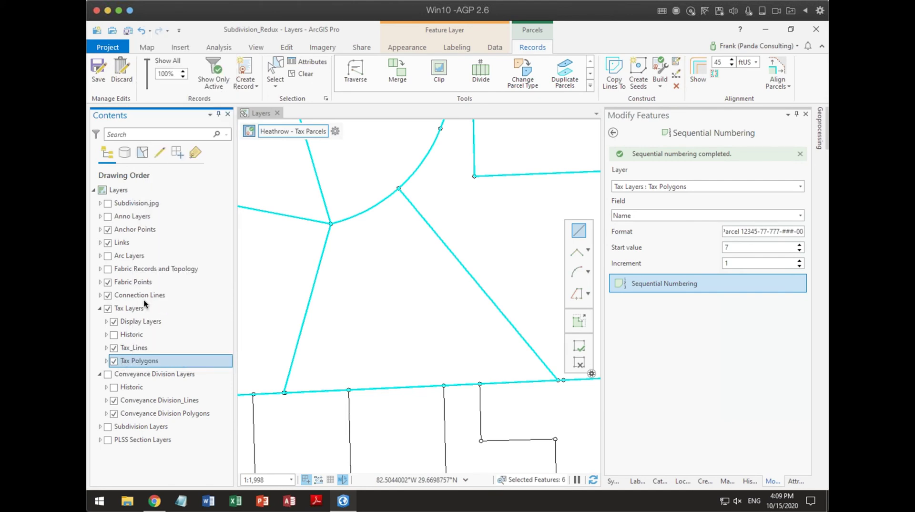
{"action": "left_click", "coordinate": [455, 47]}
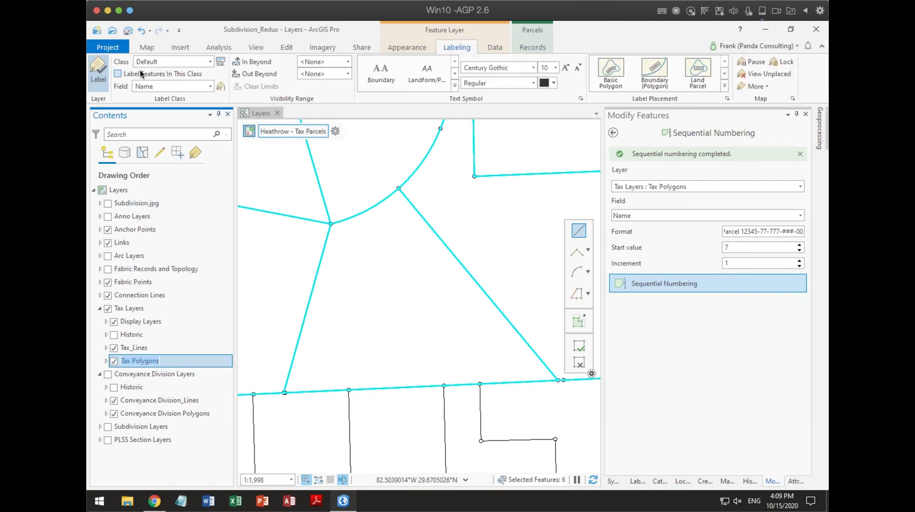
{"action": "left_click", "coordinate": [118, 74]}
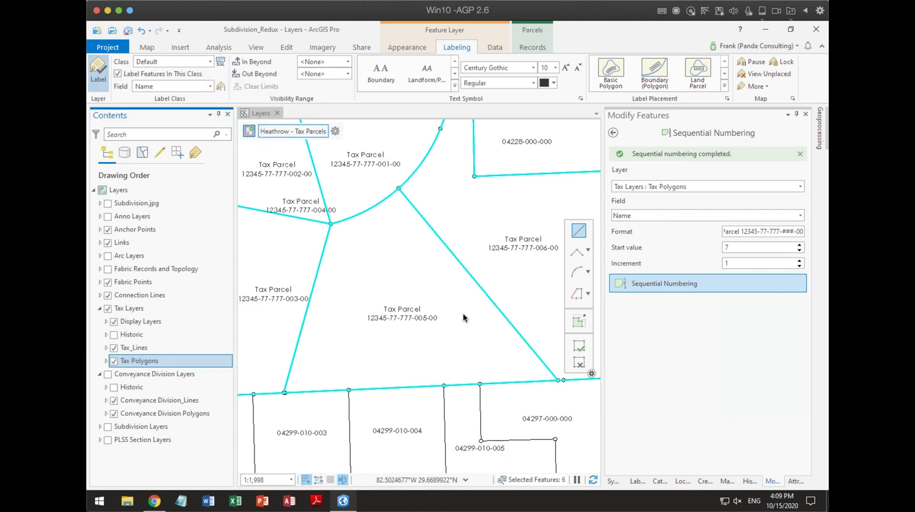
{"action": "scroll", "coordinate": [465, 313], "scroll_direction": "down", "scroll_amount": 3}
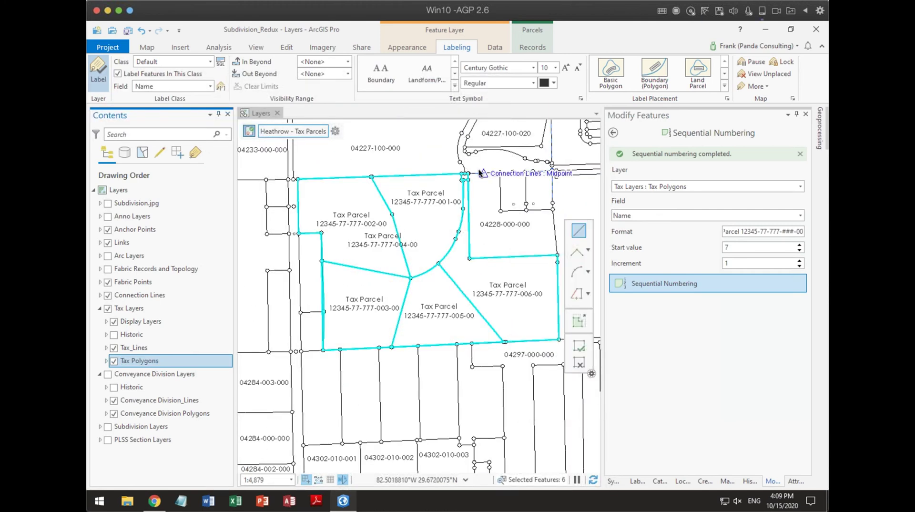
{"action": "scroll", "coordinate": [460, 170], "scroll_direction": "up", "scroll_amount": 3}
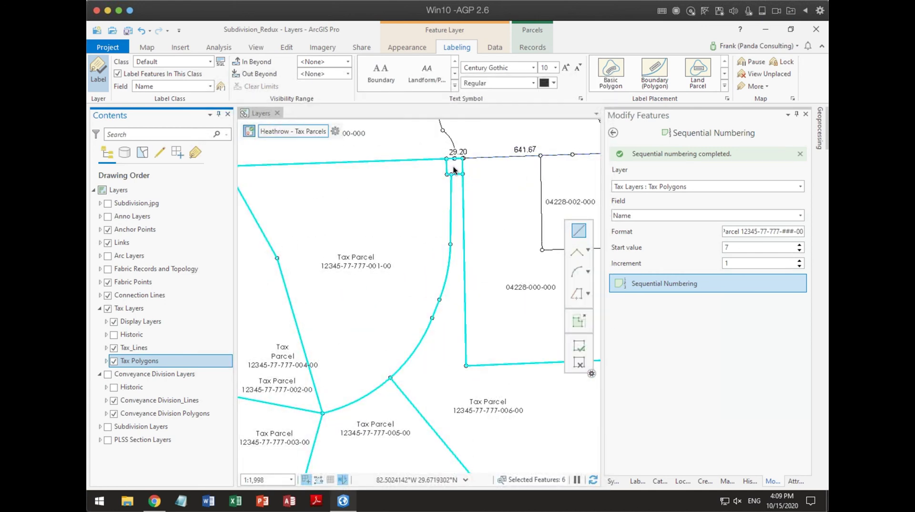
{"action": "scroll", "coordinate": [440, 233], "scroll_direction": "down", "scroll_amount": 3}
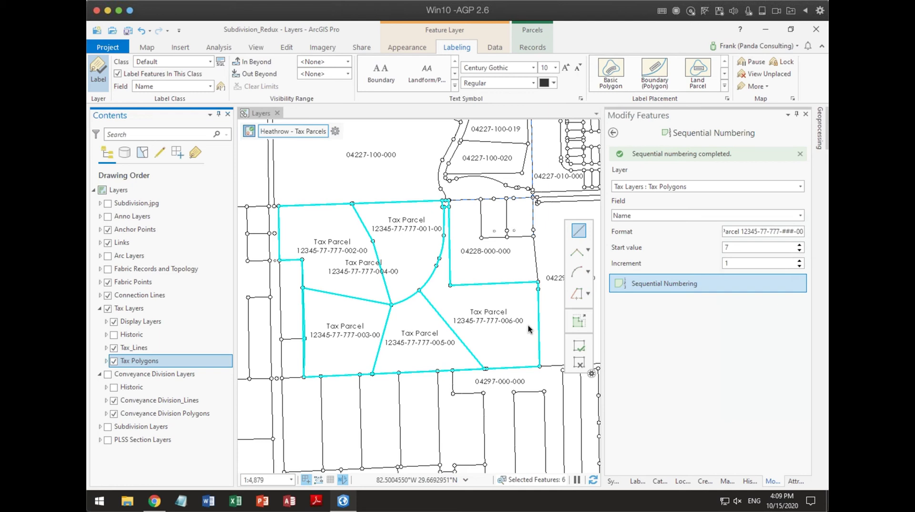
- Collapse and show the Conveyance Division Layers, and inspect the southern boundary where the new parcels meet the neighbouring lots
{"action": "left_click", "coordinate": [99, 375]}
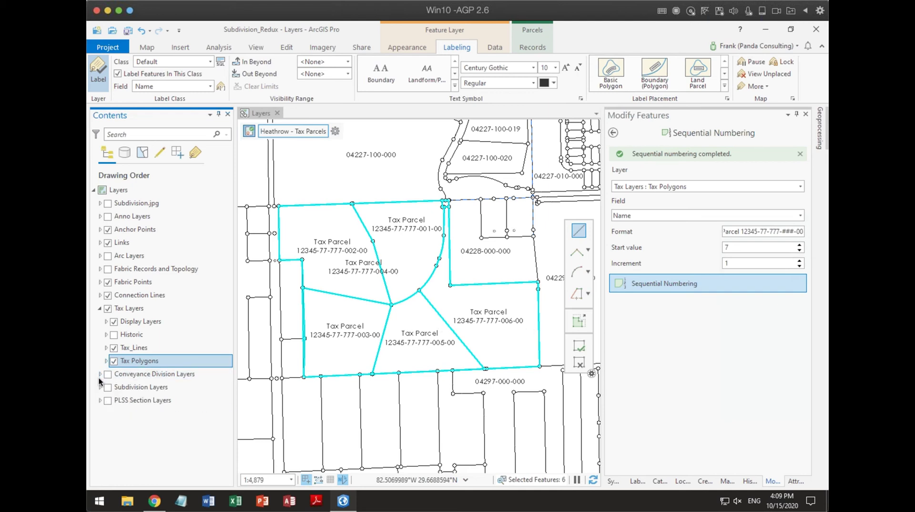
{"action": "scroll", "coordinate": [437, 368], "scroll_direction": "up", "scroll_amount": 3}
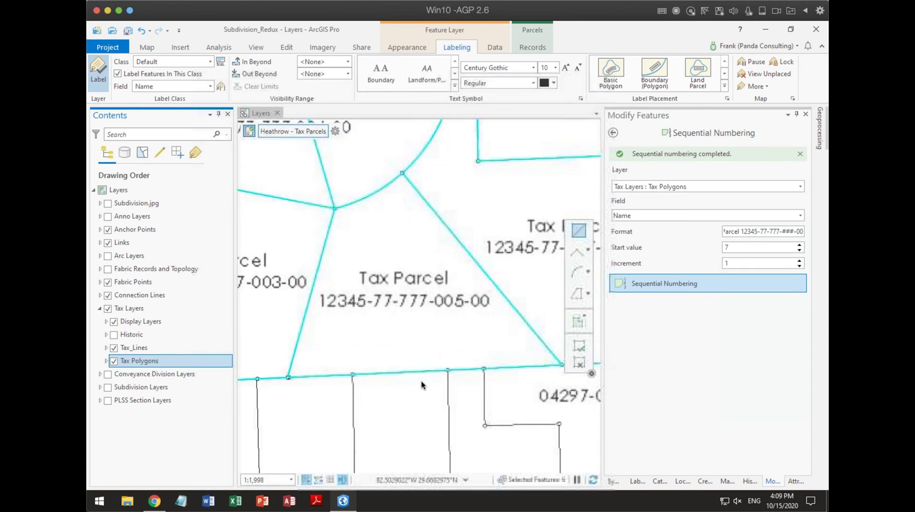
{"action": "scroll", "coordinate": [374, 375], "scroll_direction": "up", "scroll_amount": 2}
{"action": "scroll", "coordinate": [410, 373], "scroll_direction": "down", "scroll_amount": 3}
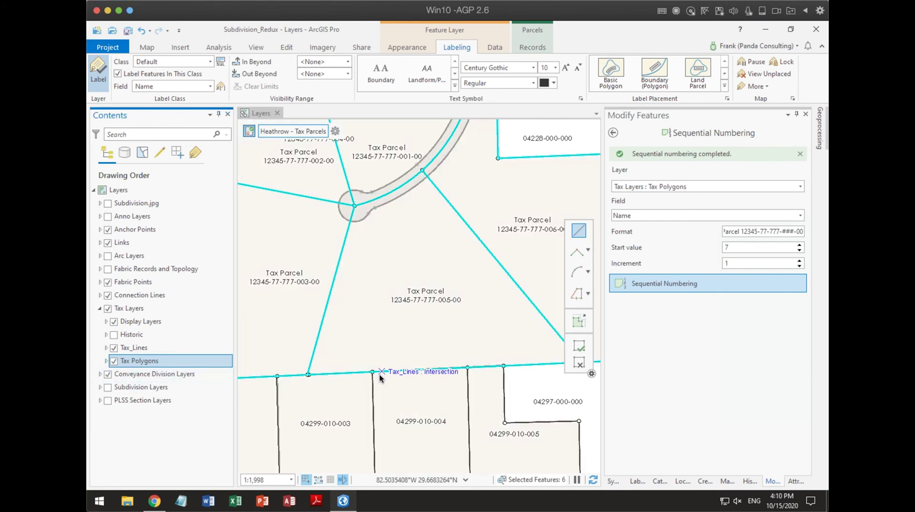
{"action": "scroll", "coordinate": [390, 375], "scroll_direction": "up", "scroll_amount": 2}
{"action": "scroll", "coordinate": [462, 333], "scroll_direction": "up", "scroll_amount": 5}
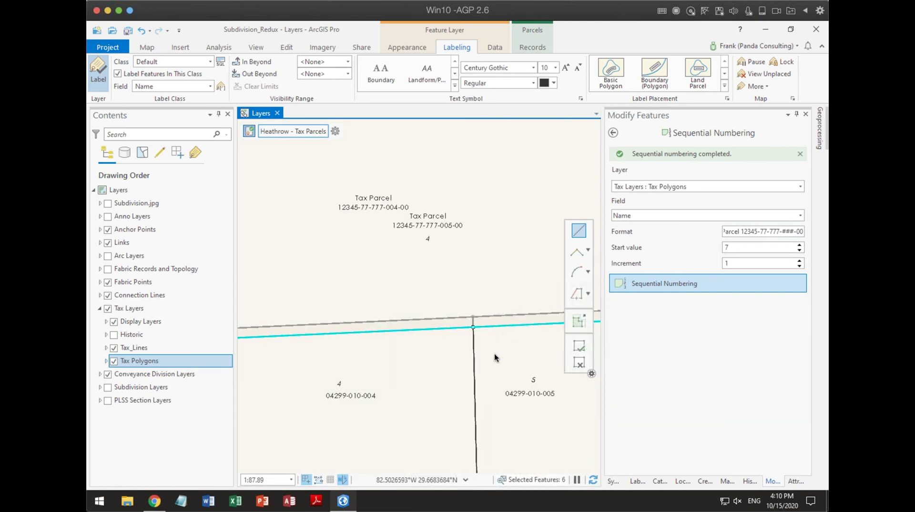
- Start a parcel Clip with the six new tax parcels as input and select all intersecting features as targets
{"action": "left_click", "coordinate": [613, 133]}
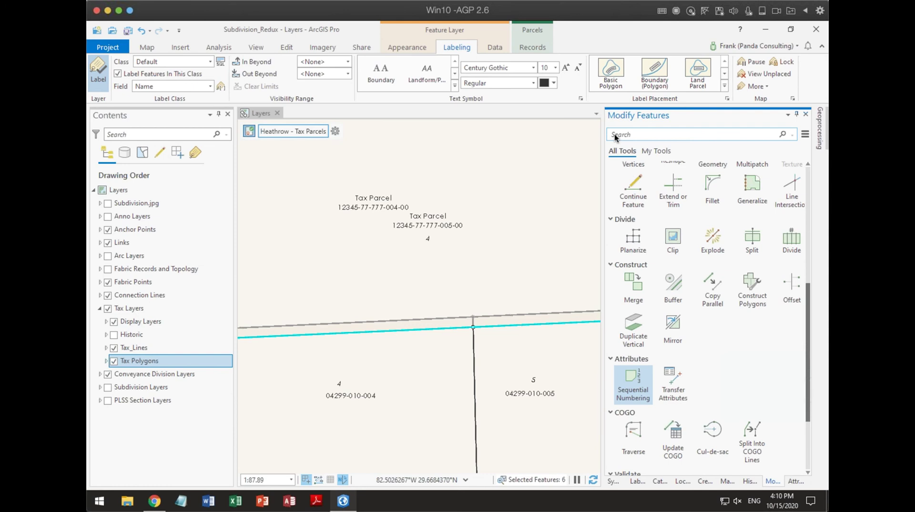
{"action": "left_click", "coordinate": [530, 48]}
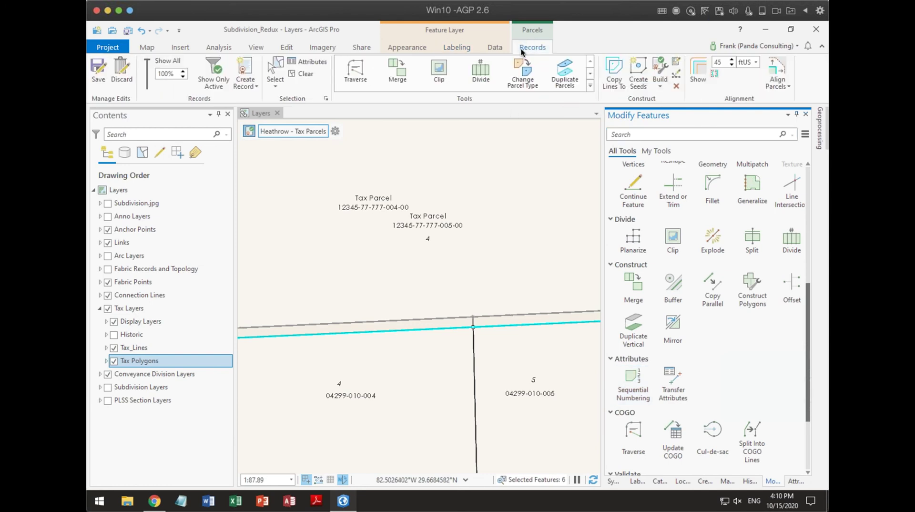
{"action": "left_click", "coordinate": [438, 72]}
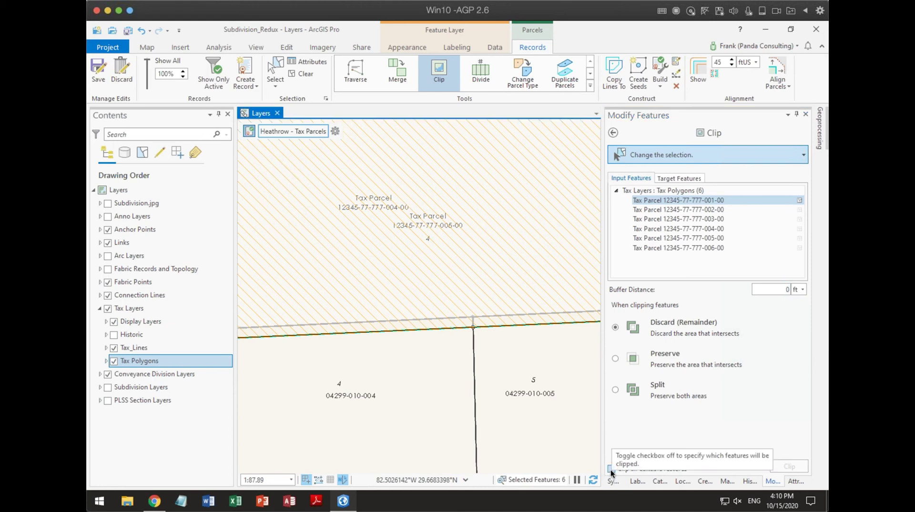
{"action": "left_click", "coordinate": [677, 178]}
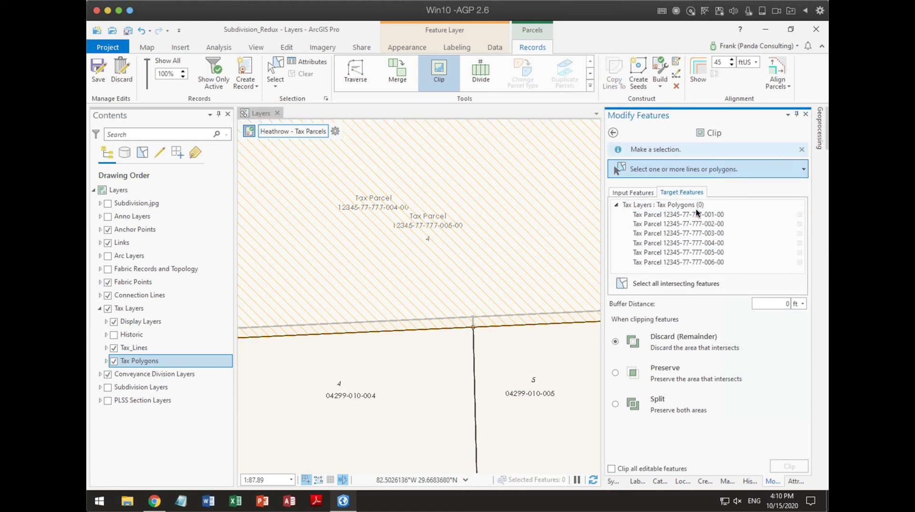
{"action": "left_click", "coordinate": [663, 282]}
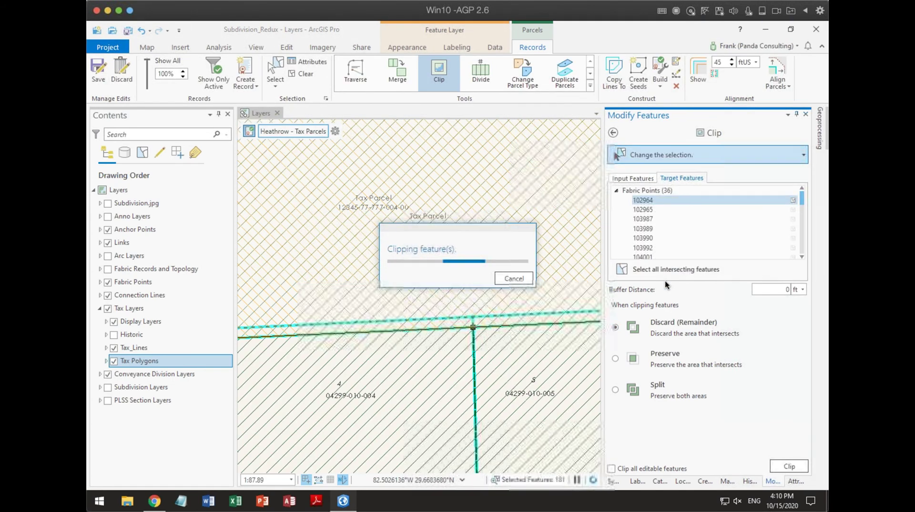
- Remove all Fabric Points, Connection Lines and Tax_Lines from the clip's target features
{"action": "right_click", "coordinate": [650, 190]}
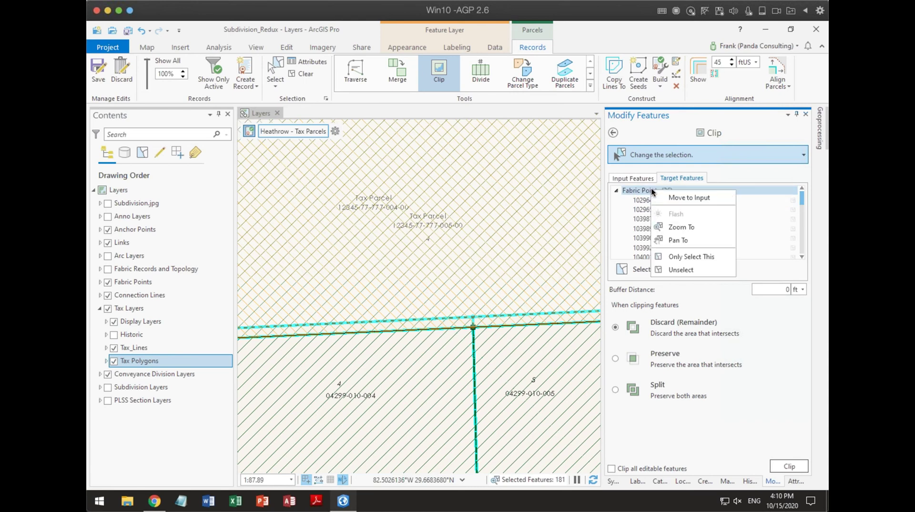
{"action": "left_click", "coordinate": [681, 270]}
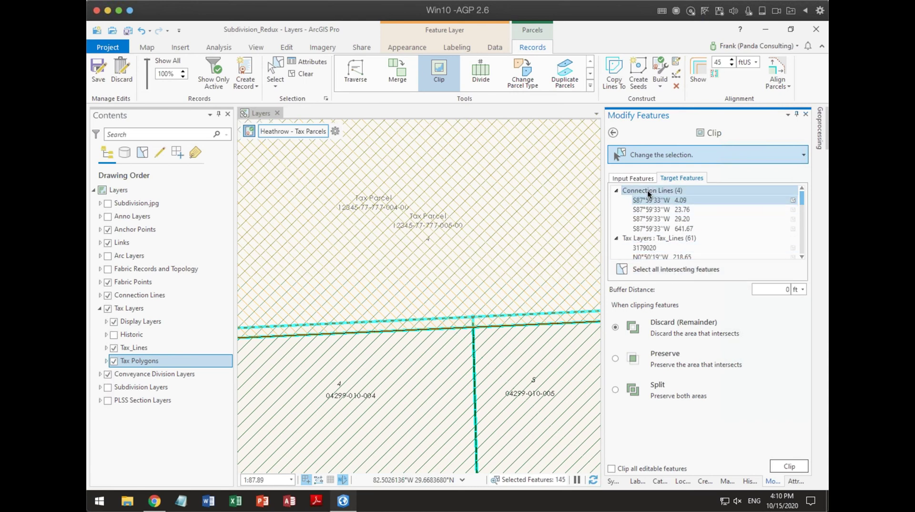
{"action": "right_click", "coordinate": [650, 190]}
{"action": "left_click", "coordinate": [688, 270]}
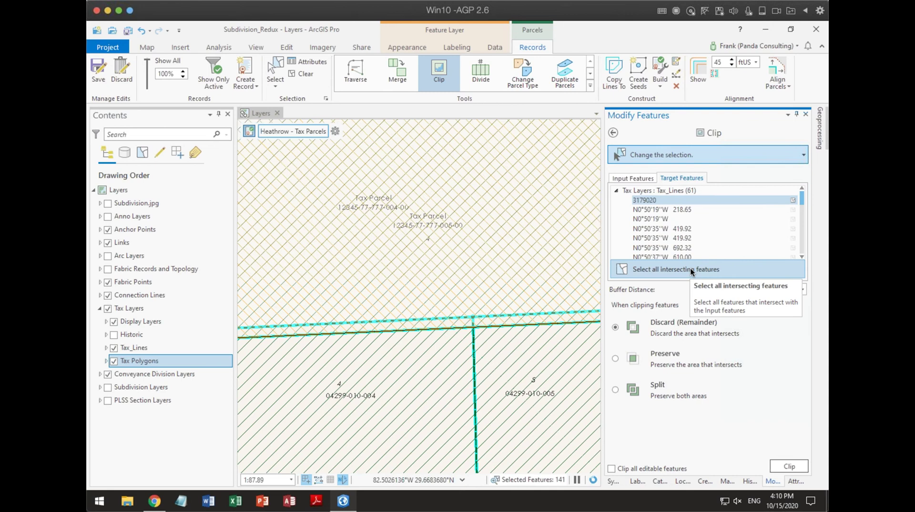
{"action": "right_click", "coordinate": [666, 190]}
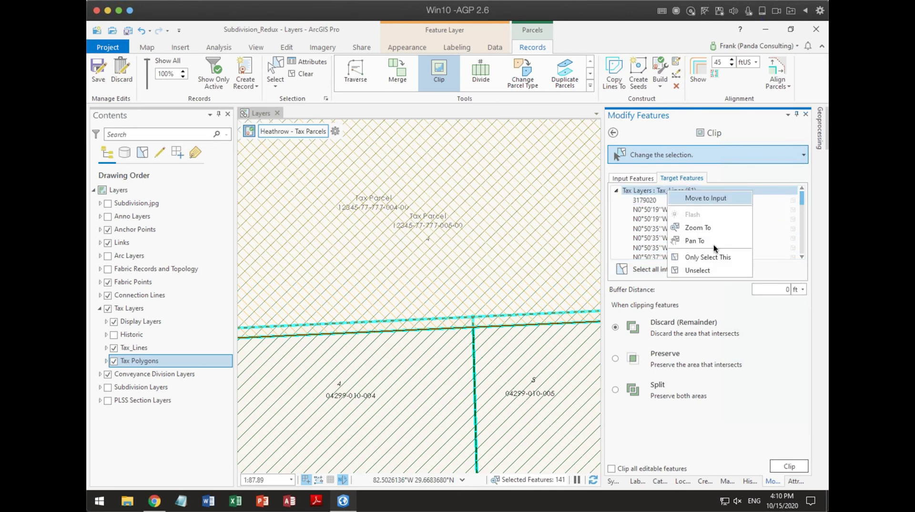
{"action": "left_click", "coordinate": [708, 270]}
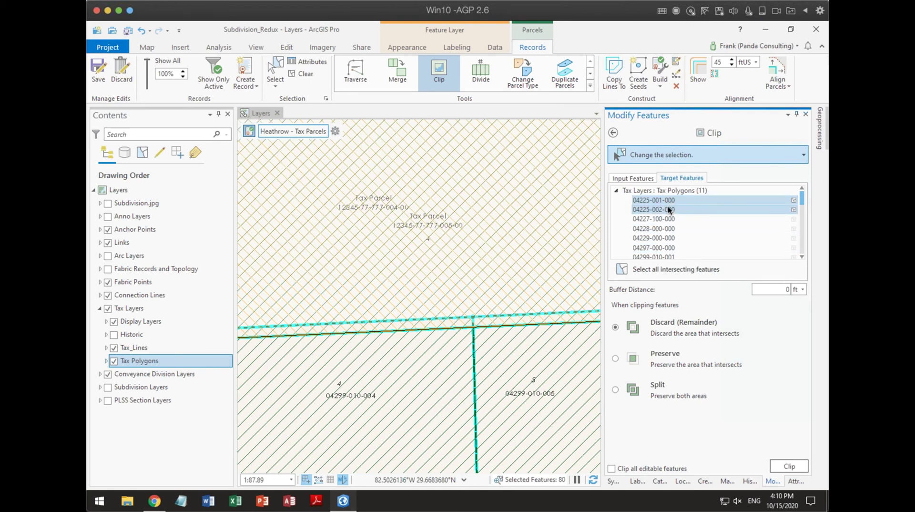
{"action": "scroll", "coordinate": [527, 248], "scroll_direction": "down", "scroll_amount": 5}
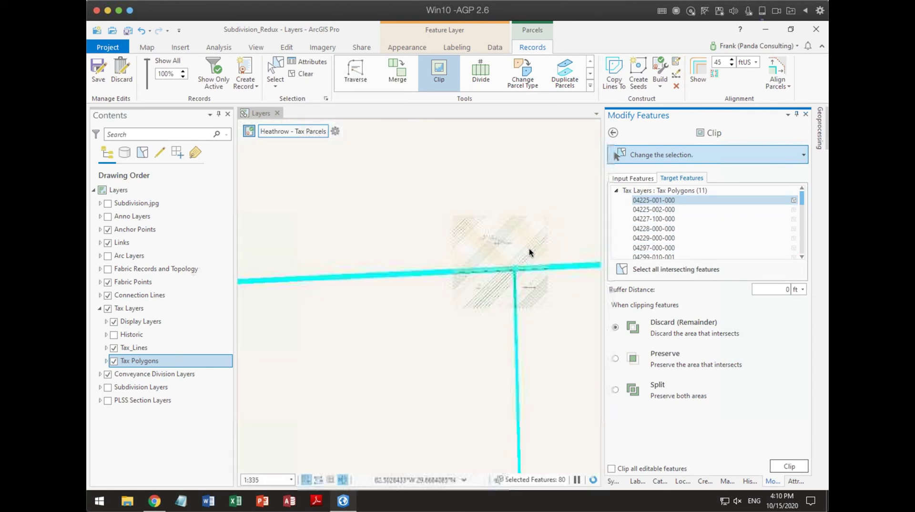
{"action": "scroll", "coordinate": [521, 245], "scroll_direction": "down", "scroll_amount": 3}
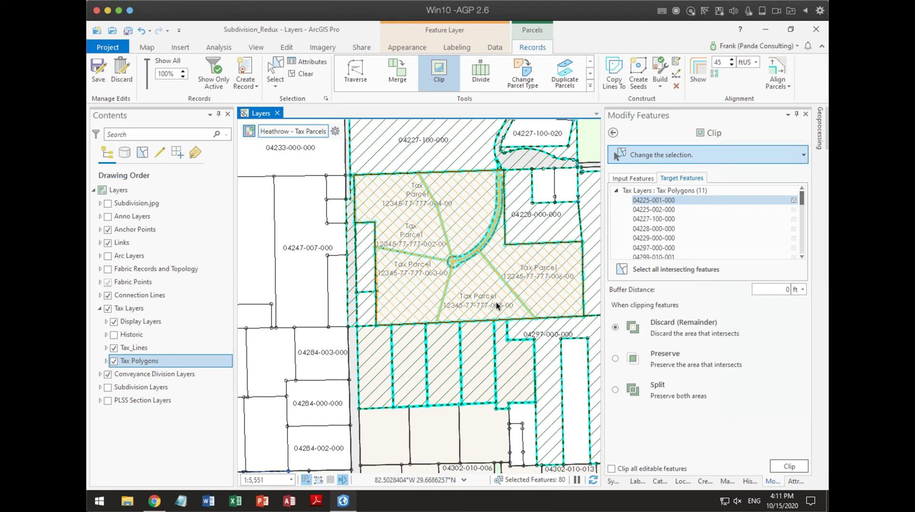
{"action": "left_click", "coordinate": [648, 197]}
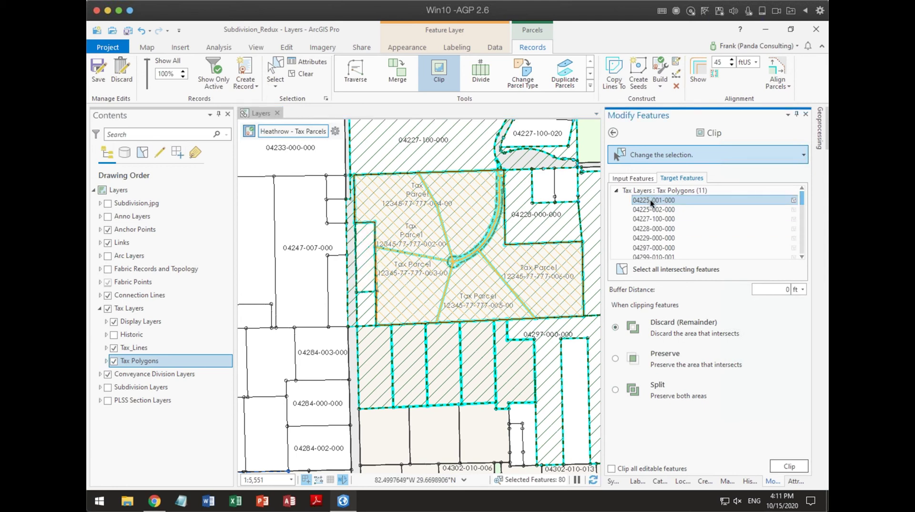
{"action": "right_click", "coordinate": [650, 199]}
{"action": "left_click", "coordinate": [681, 281]}
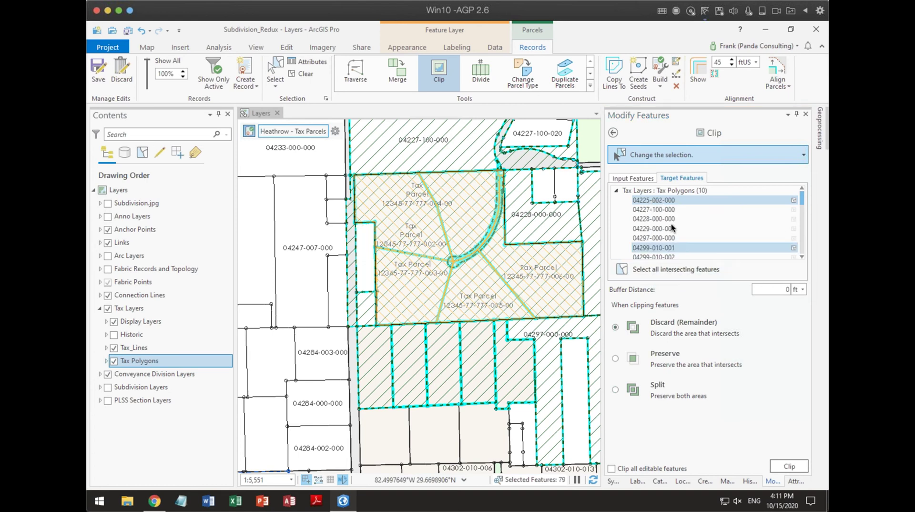
{"action": "right_click", "coordinate": [657, 199]}
{"action": "left_click", "coordinate": [682, 282]}
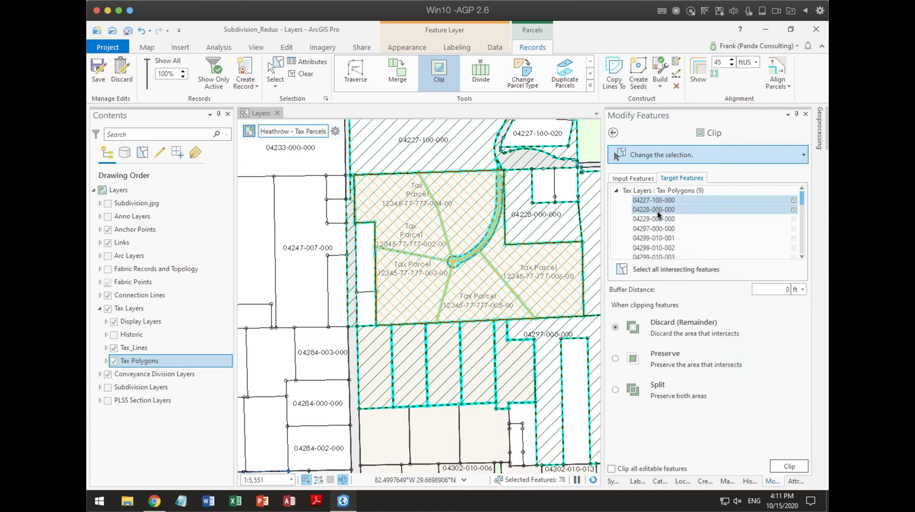
{"action": "left_click", "coordinate": [657, 210]}
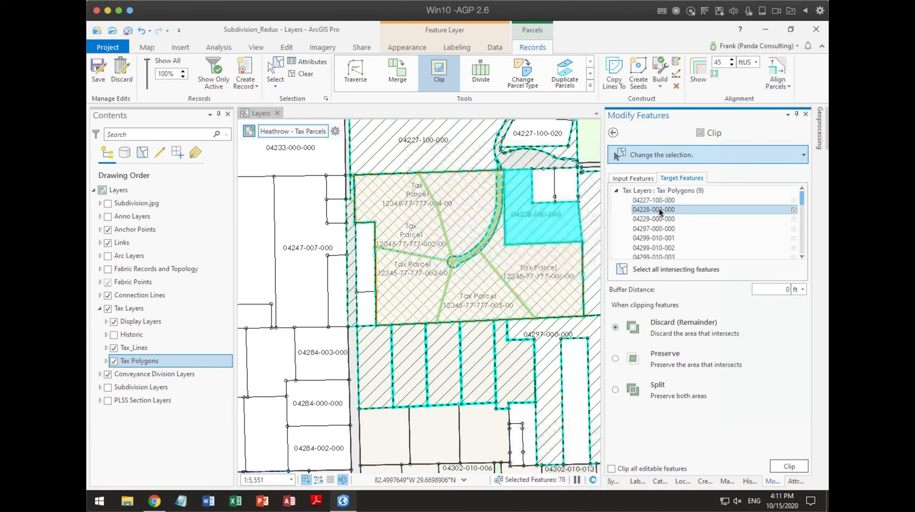
{"action": "right_click", "coordinate": [659, 209]}
{"action": "left_click", "coordinate": [679, 288]}
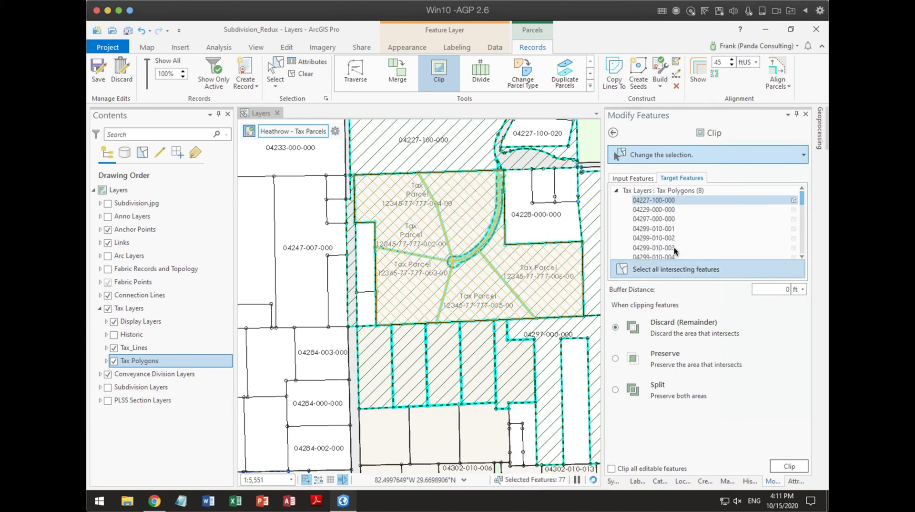
{"action": "left_click", "coordinate": [656, 199]}
{"action": "right_click", "coordinate": [656, 199]}
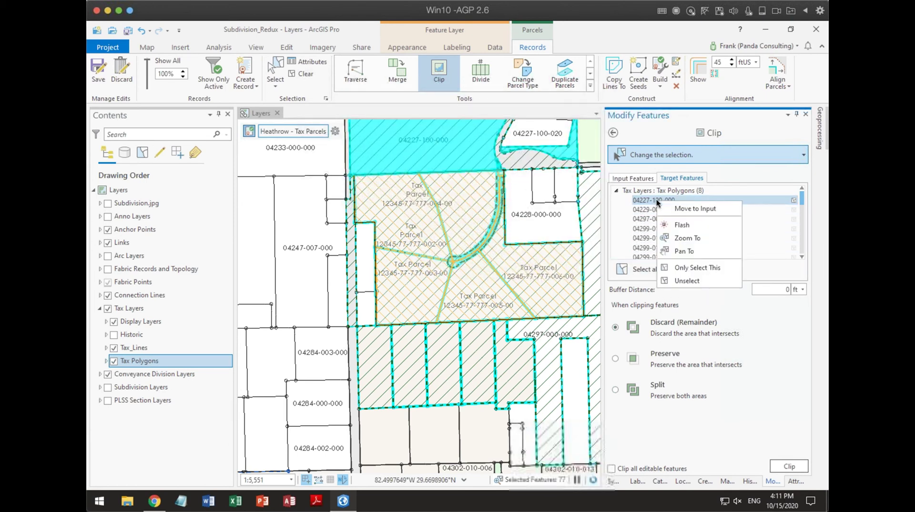
{"action": "left_click", "coordinate": [681, 280]}
{"action": "left_click", "coordinate": [662, 201]}
{"action": "right_click", "coordinate": [661, 200]}
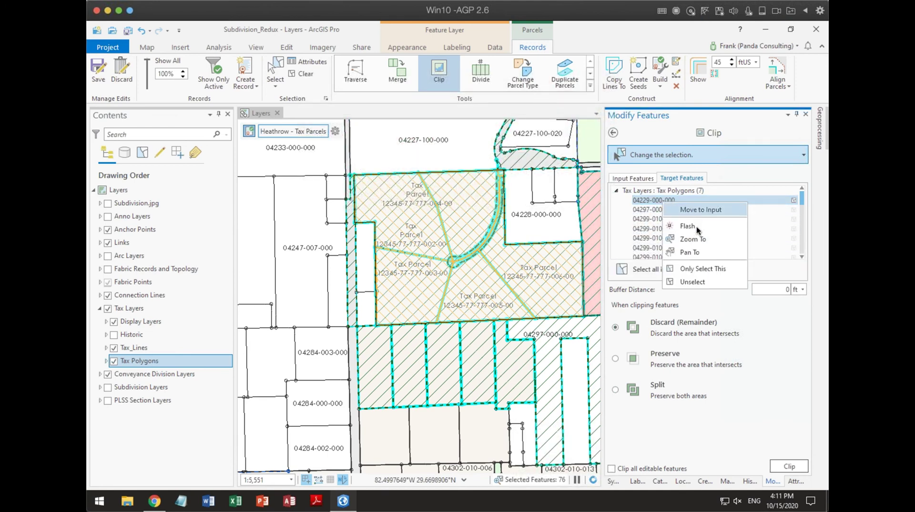
{"action": "left_click", "coordinate": [684, 281]}
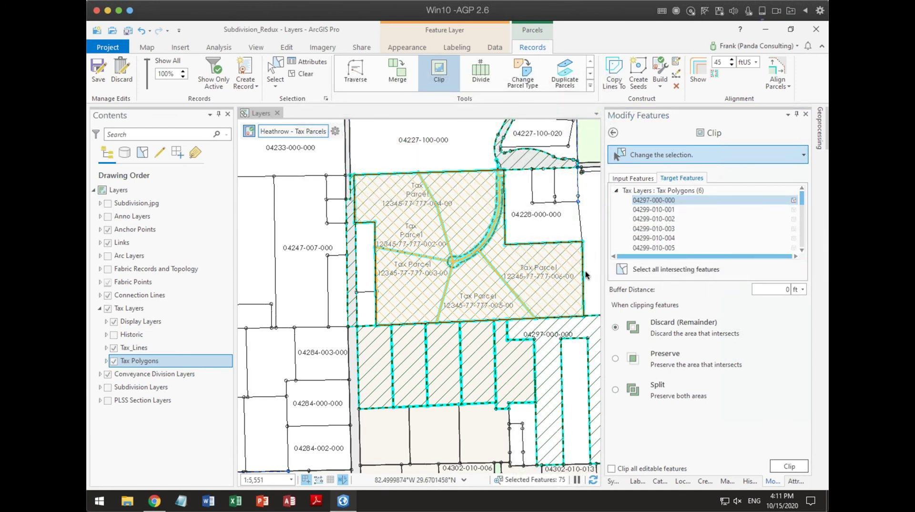
{"action": "left_click", "coordinate": [663, 199]}
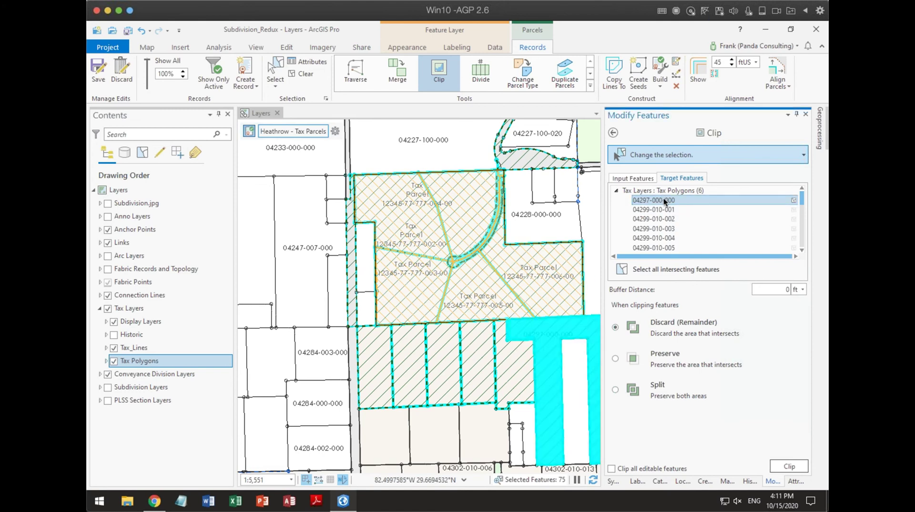
{"action": "left_click", "coordinate": [662, 210], "text": "shift"}
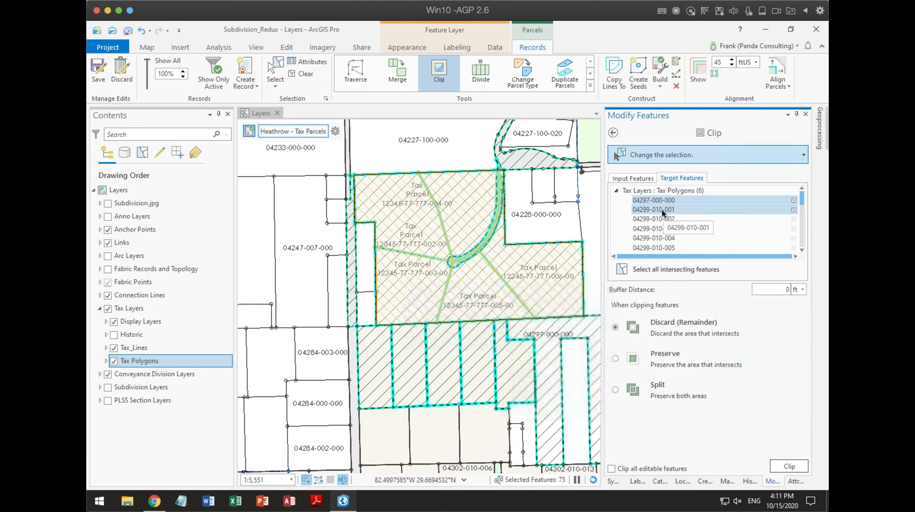
{"action": "left_click", "coordinate": [663, 219], "text": "shift"}
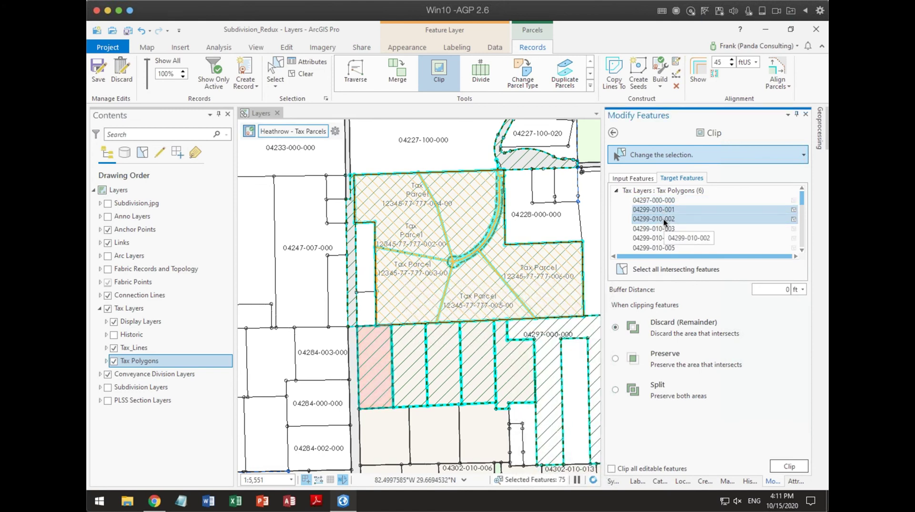
{"action": "left_click", "coordinate": [663, 229]}
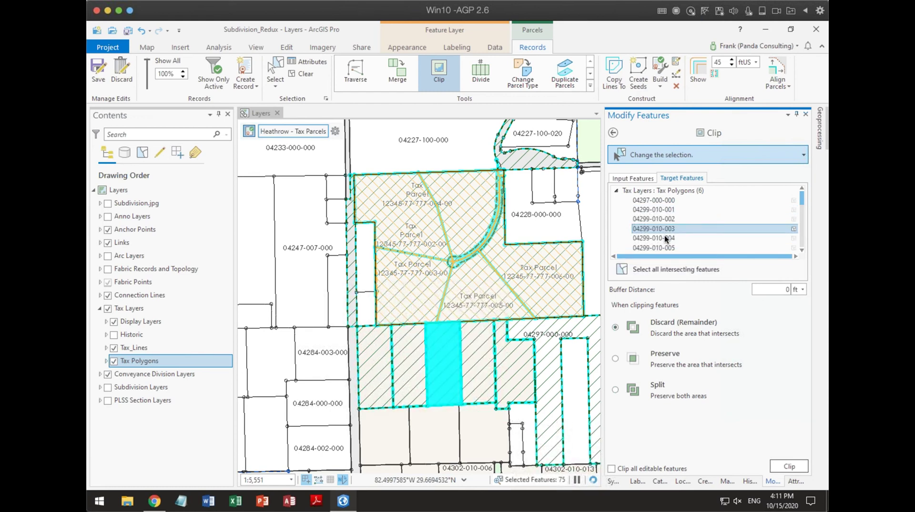
{"action": "left_click", "coordinate": [664, 236]}
{"action": "left_click", "coordinate": [668, 245], "text": "shift"}
{"action": "left_click", "coordinate": [667, 245]}
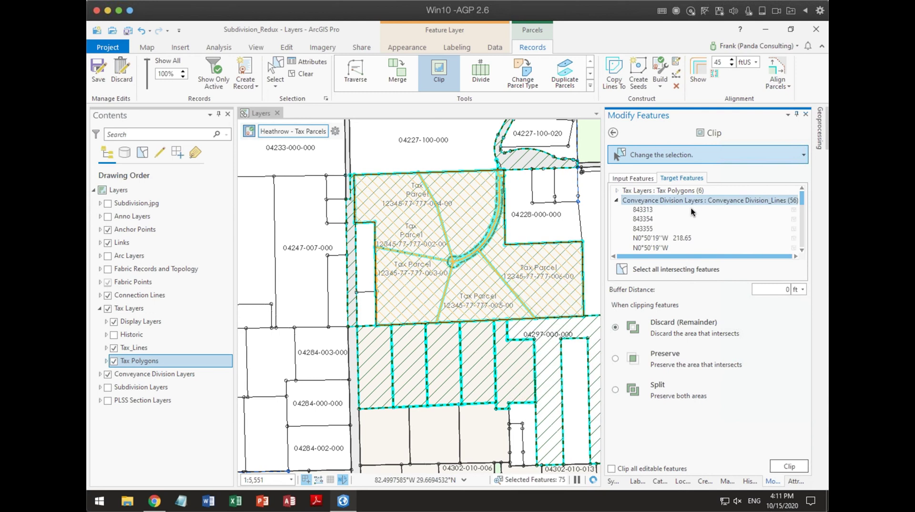
- Look through the Conveyance Division_Lines among the clip targets and remove the whole group
{"action": "left_click", "coordinate": [689, 209]}
{"action": "left_click", "coordinate": [697, 201]}
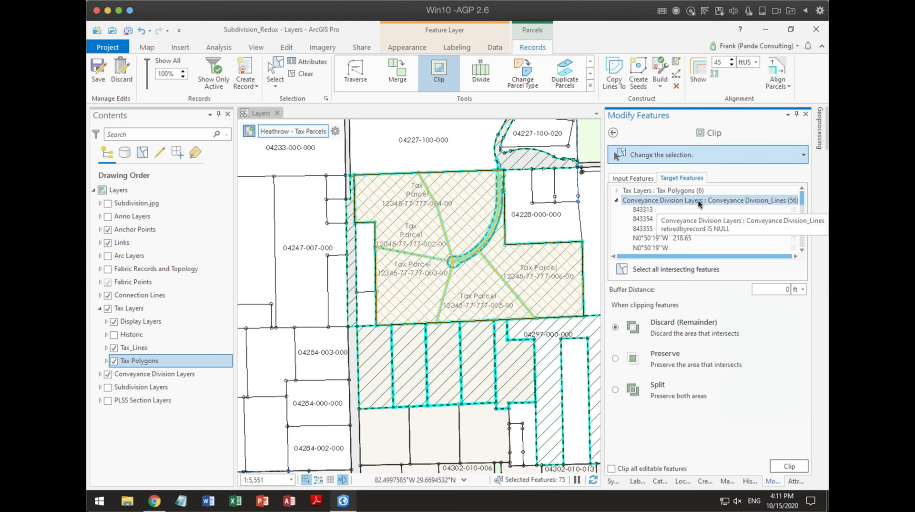
{"action": "scroll", "coordinate": [698, 203], "scroll_direction": "down", "scroll_amount": 5}
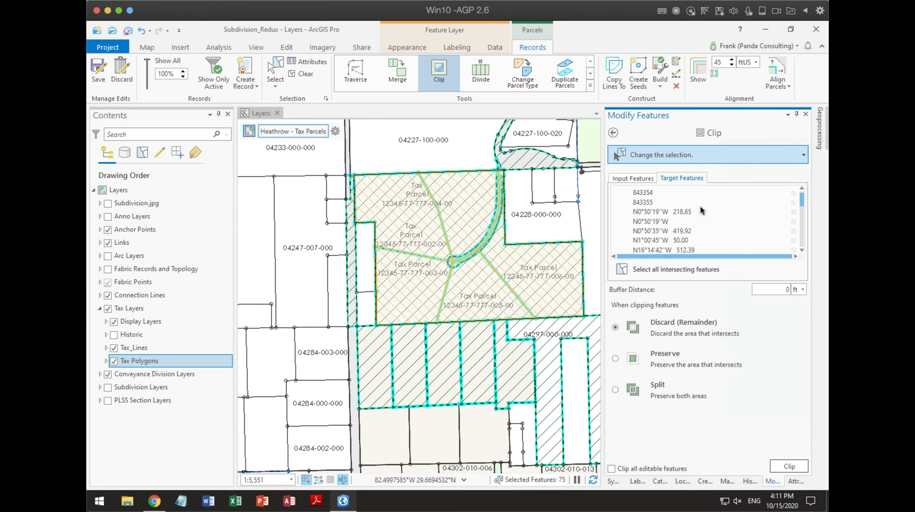
{"action": "scroll", "coordinate": [699, 206], "scroll_direction": "down", "scroll_amount": 6}
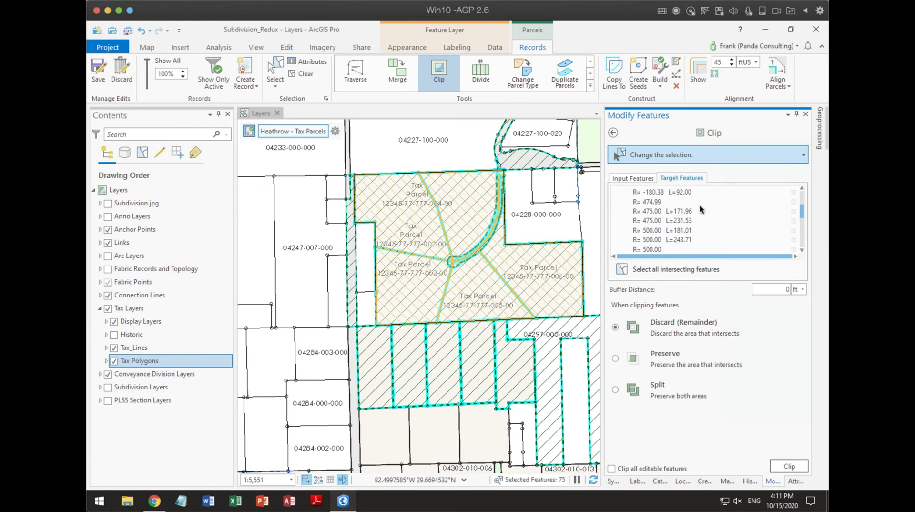
{"action": "scroll", "coordinate": [699, 205], "scroll_direction": "up", "scroll_amount": 5}
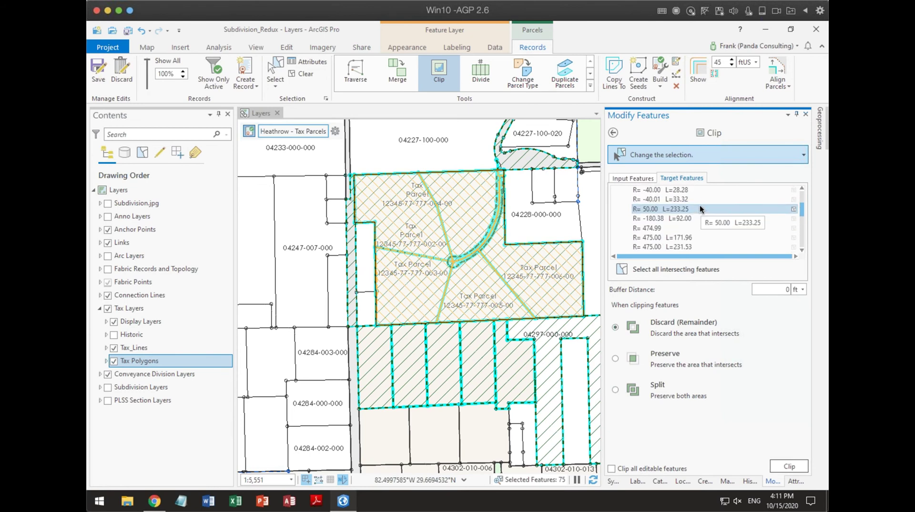
{"action": "scroll", "coordinate": [699, 205], "scroll_direction": "up", "scroll_amount": 6}
{"action": "right_click", "coordinate": [702, 201]}
{"action": "left_click", "coordinate": [721, 267]}
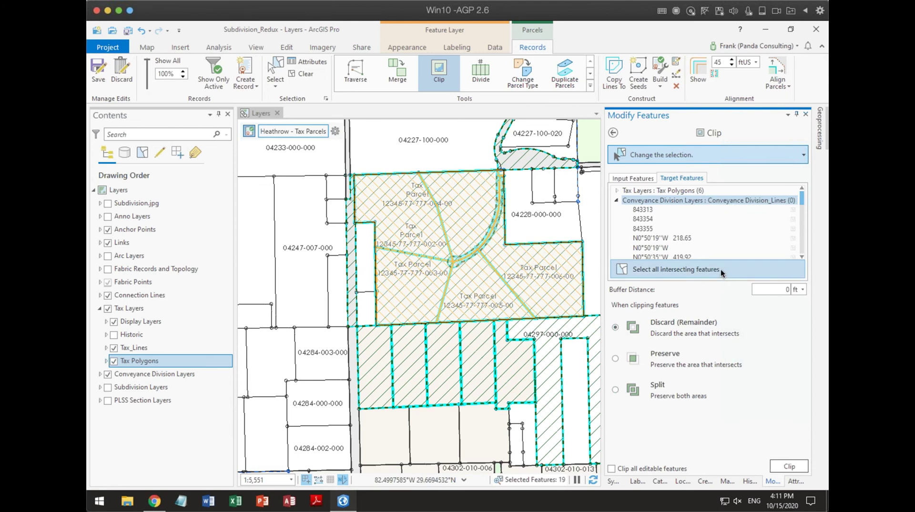
- Remove both conveyance division polygons named 0 and the subdivision's northeastern lot 1 from the clip targets
{"action": "scroll", "coordinate": [716, 251], "scroll_direction": "up", "scroll_amount": 2}
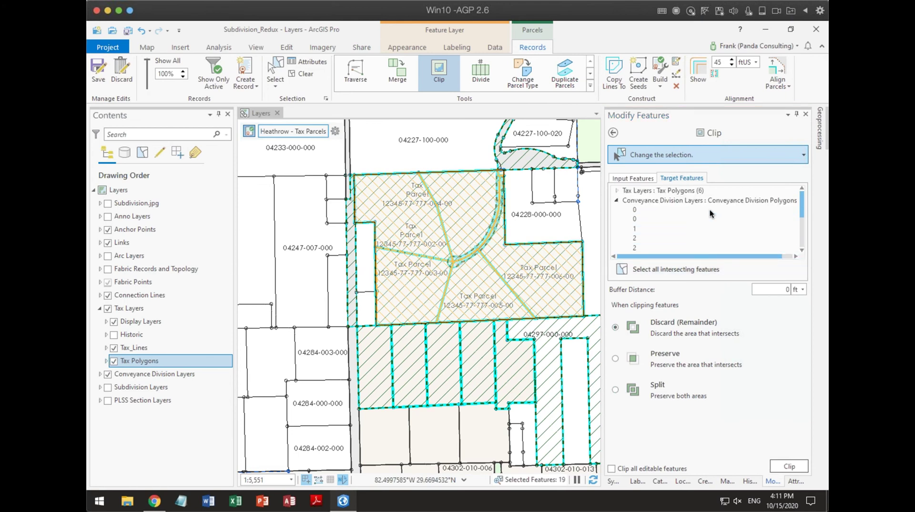
{"action": "left_click", "coordinate": [636, 210]}
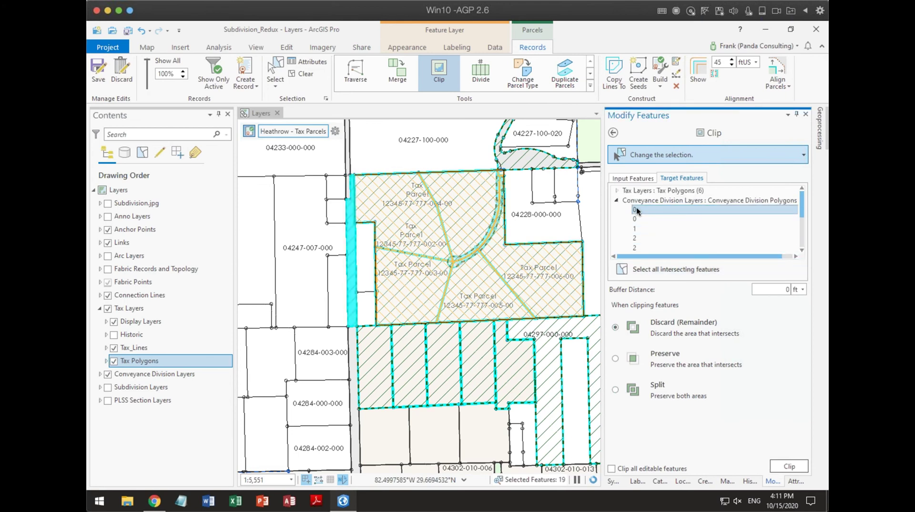
{"action": "right_click", "coordinate": [636, 209]}
{"action": "left_click", "coordinate": [662, 288]}
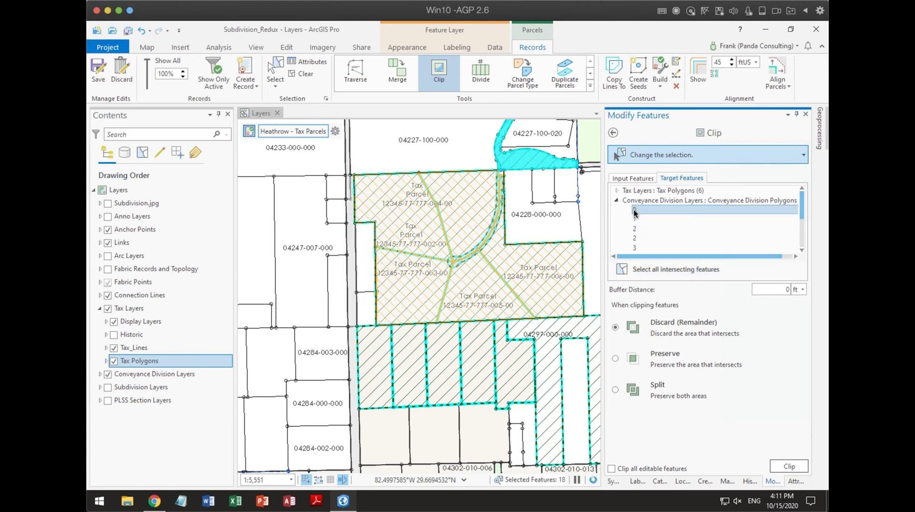
{"action": "right_click", "coordinate": [635, 212]}
{"action": "left_click", "coordinate": [662, 288]}
{"action": "left_click", "coordinate": [636, 210]}
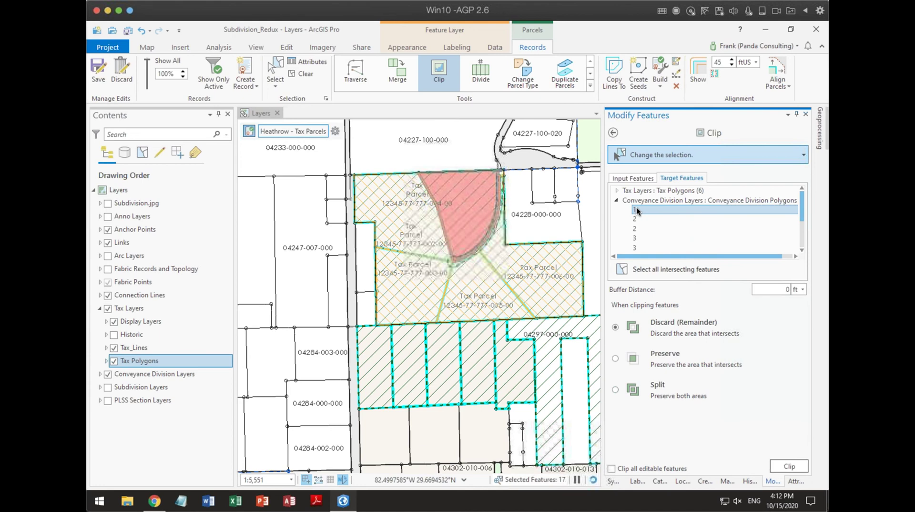
{"action": "right_click", "coordinate": [637, 210]}
{"action": "left_click", "coordinate": [660, 286]}
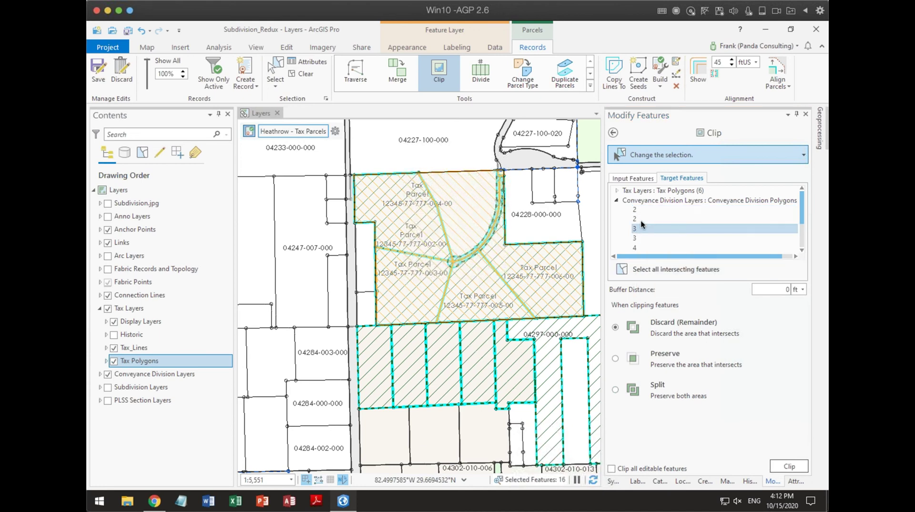
- Remove the subdivision's lots 2 and 3, its two southeastern lots and the road polygon from the clip targets
{"action": "left_click", "coordinate": [636, 210]}
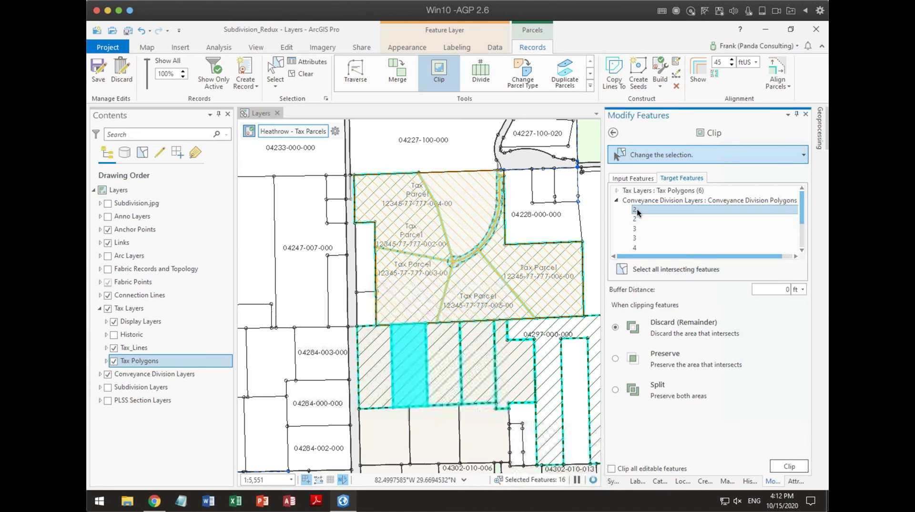
{"action": "left_click", "coordinate": [636, 218]}
{"action": "right_click", "coordinate": [635, 218]}
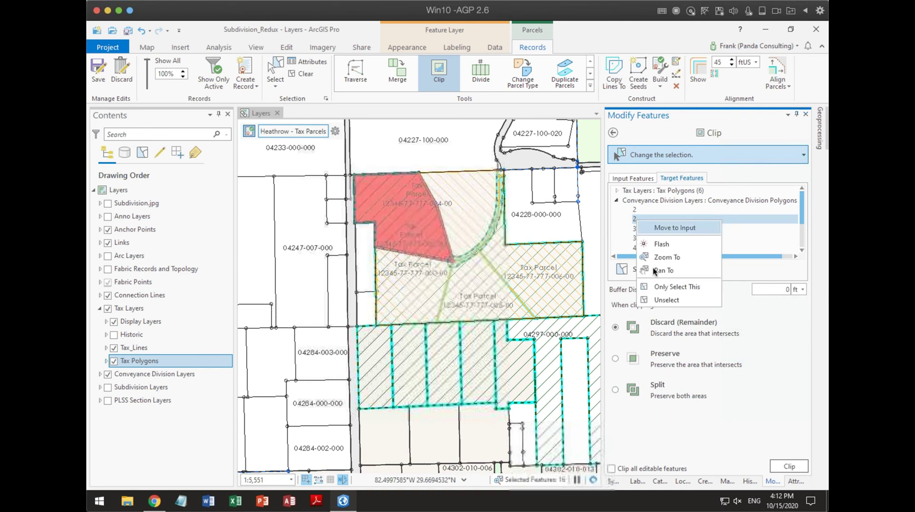
{"action": "left_click", "coordinate": [666, 299]}
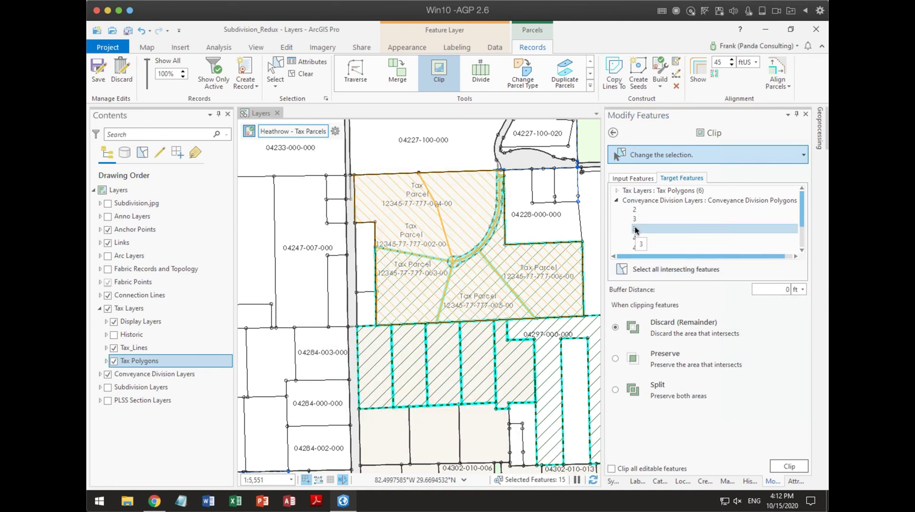
{"action": "left_click", "coordinate": [634, 220]}
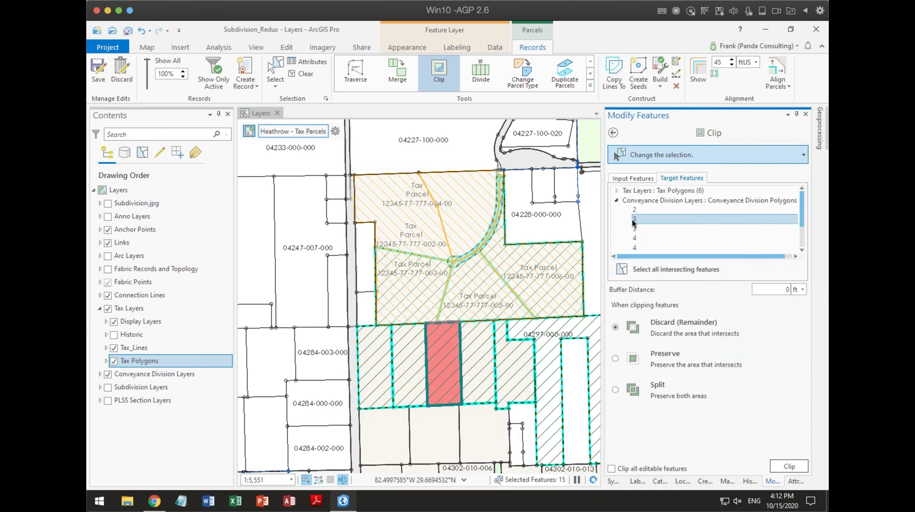
{"action": "left_click", "coordinate": [634, 228]}
{"action": "right_click", "coordinate": [634, 228]}
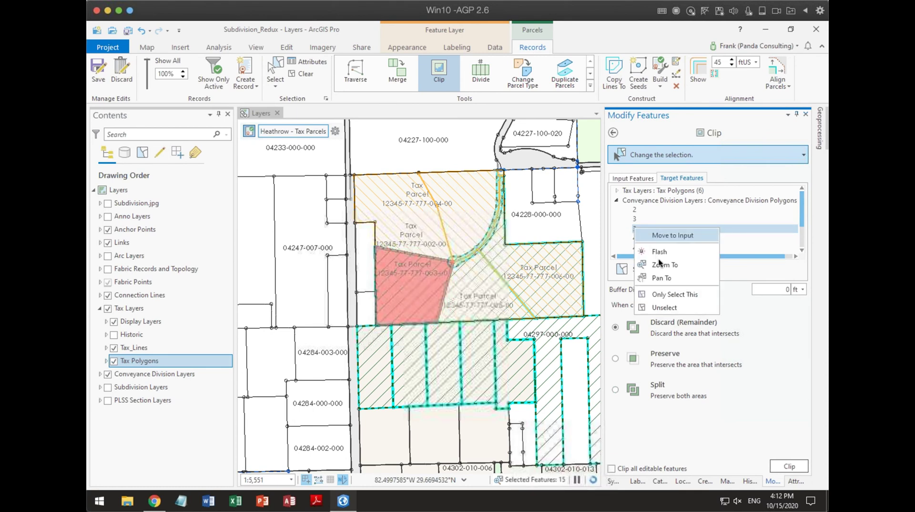
{"action": "key", "text": "Escape"}
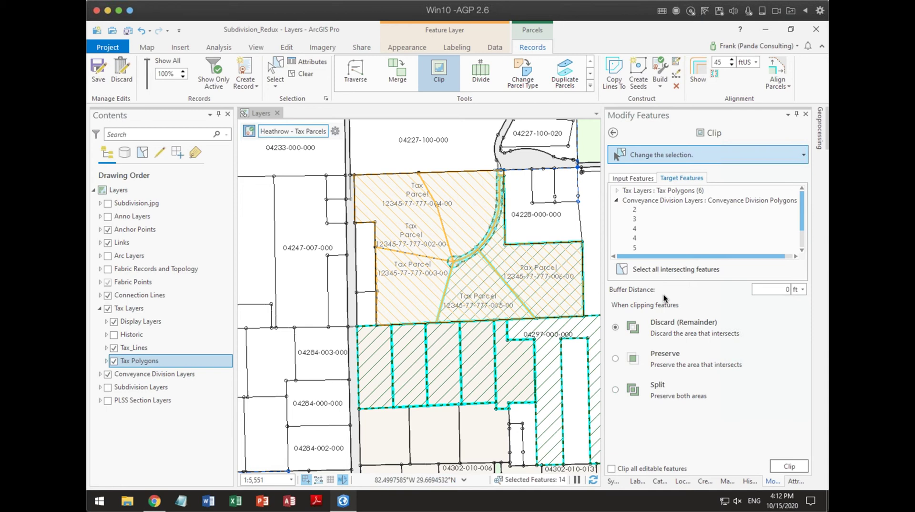
{"action": "left_click", "coordinate": [652, 178]}
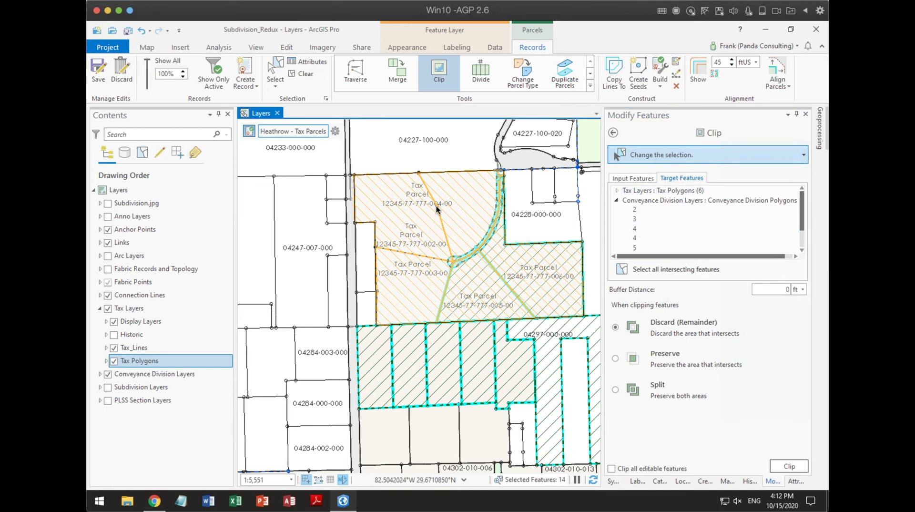
{"action": "left_click", "coordinate": [593, 291], "text": "ctrl"}
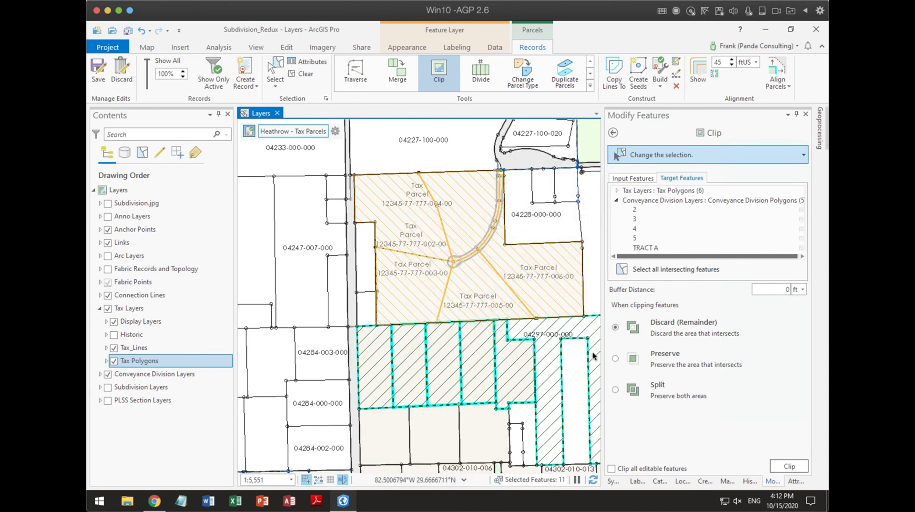
- Remove TRACT A from the clip targets and clip the remaining tax and conveyance division polygons, discarding the intersecting area
{"action": "left_click", "coordinate": [614, 199]}
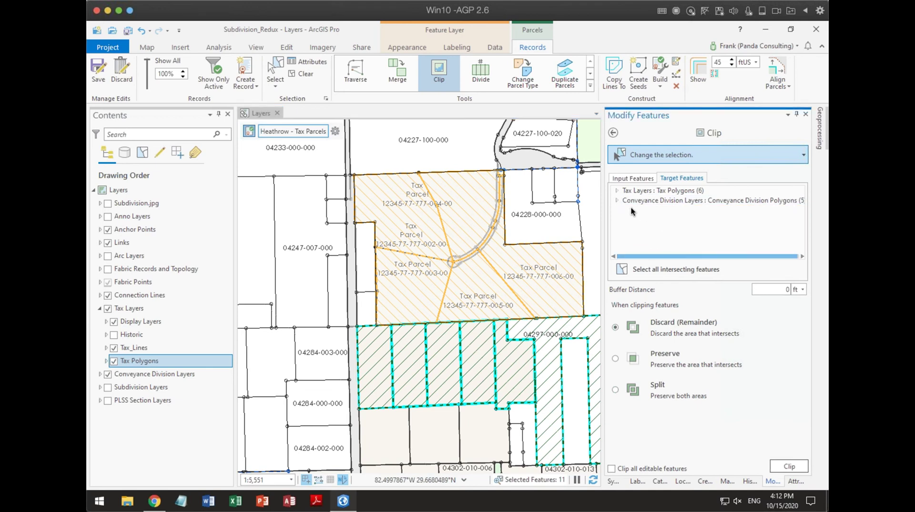
{"action": "left_click", "coordinate": [616, 200]}
{"action": "left_click", "coordinate": [616, 200]}
{"action": "left_click", "coordinate": [651, 248]}
{"action": "right_click", "coordinate": [651, 248]}
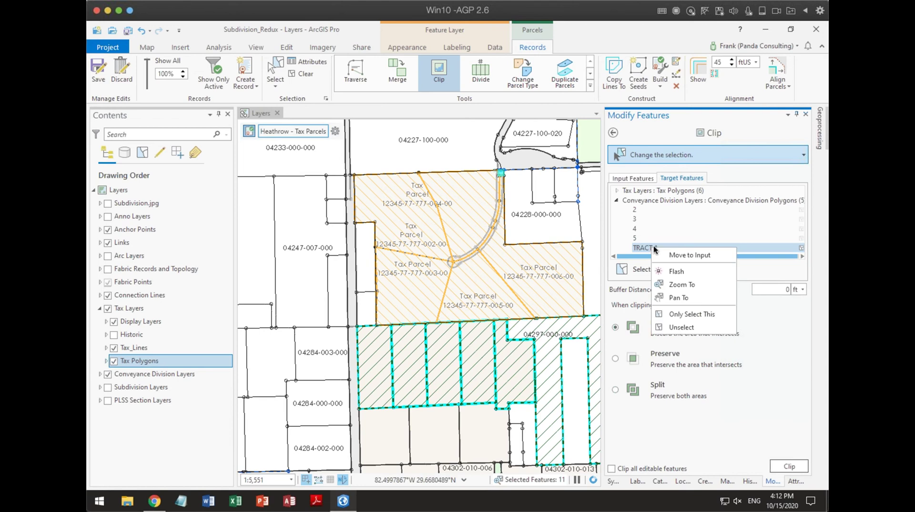
{"action": "left_click", "coordinate": [676, 327]}
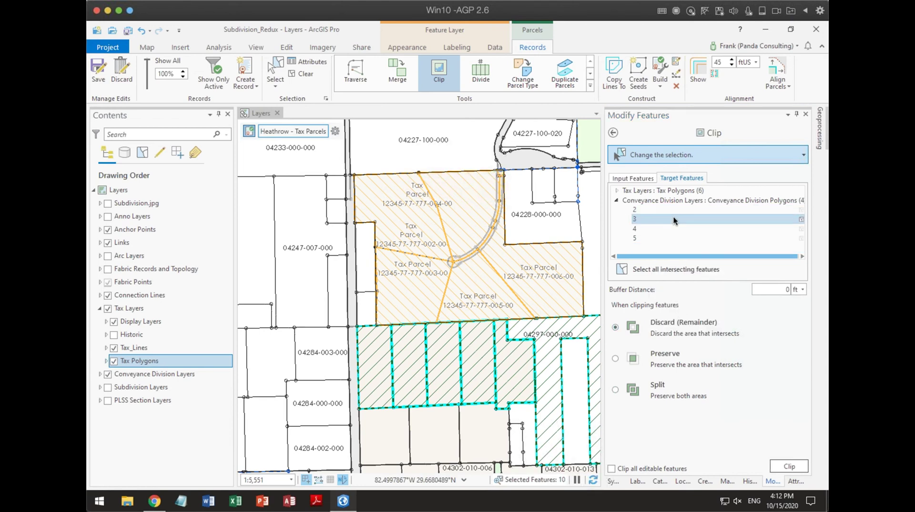
{"action": "left_click", "coordinate": [617, 201]}
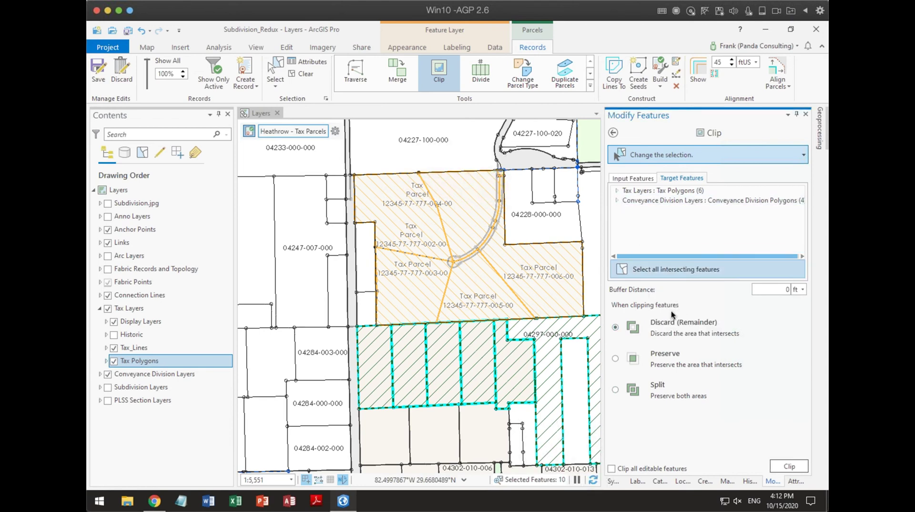
{"action": "left_click", "coordinate": [789, 466]}
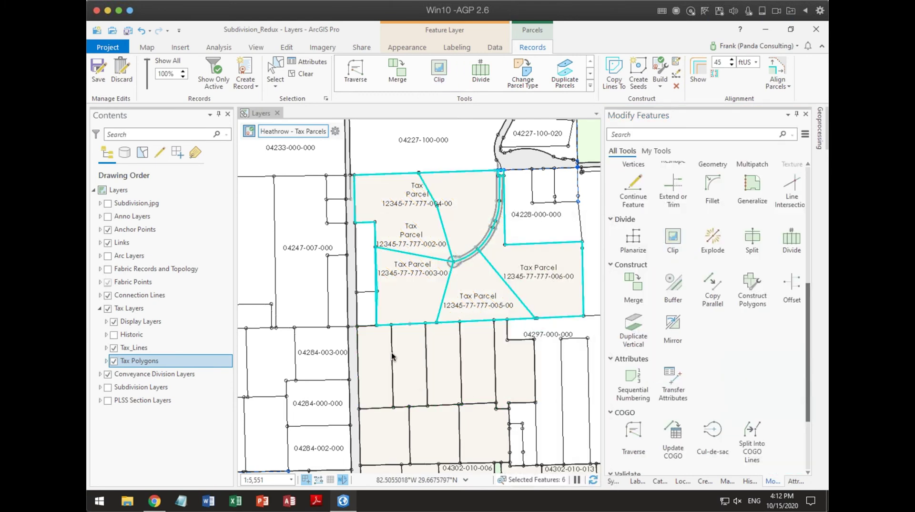
{"action": "scroll", "coordinate": [390, 352], "scroll_direction": "up", "scroll_amount": 5}
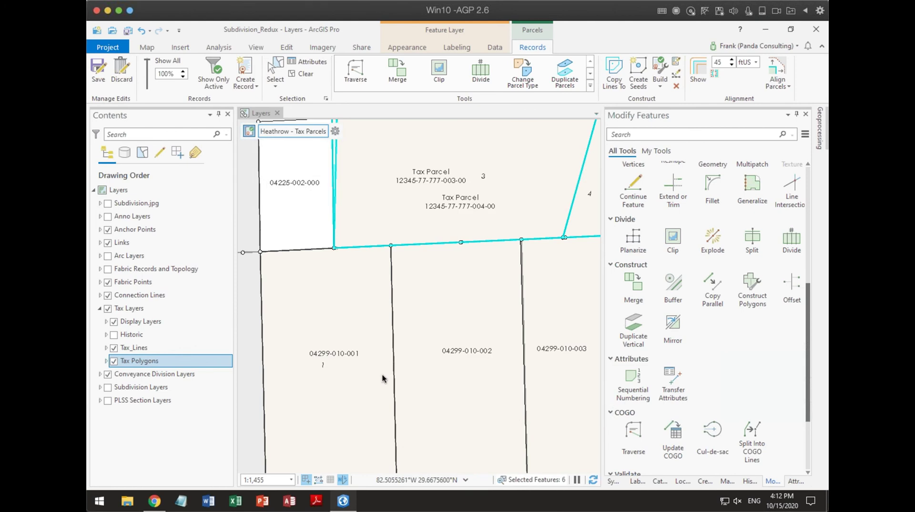
{"action": "left_click_drag", "start_coordinate": [368, 306], "coordinate": [450, 452]}
{"action": "scroll", "coordinate": [463, 351], "scroll_direction": "down", "scroll_amount": 3}
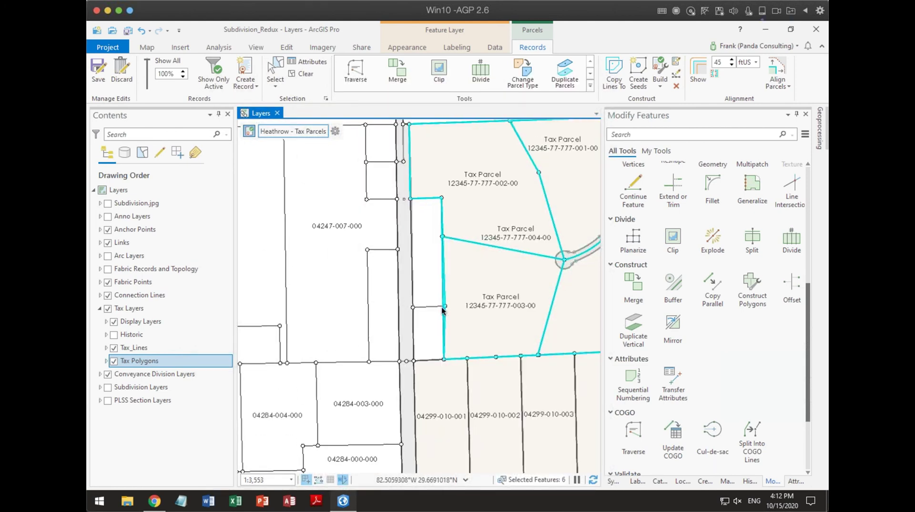
{"action": "scroll", "coordinate": [443, 310], "scroll_direction": "up", "scroll_amount": 4}
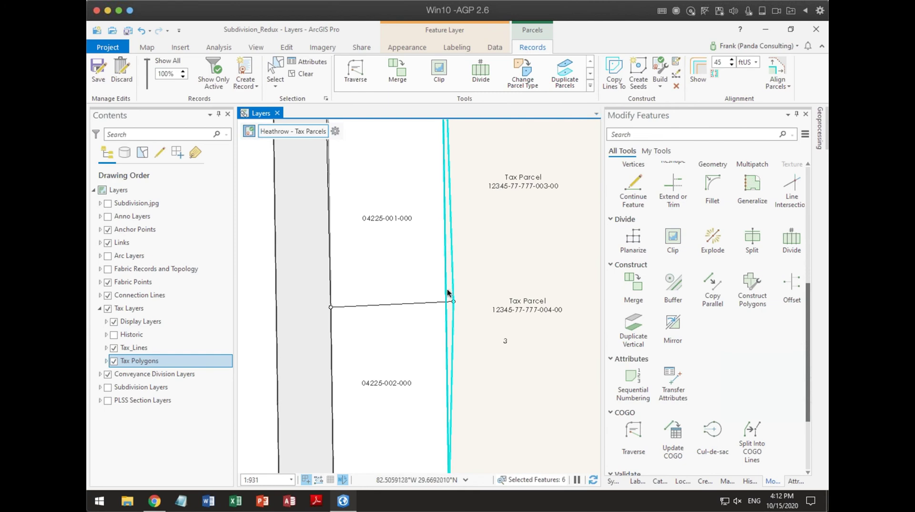
{"action": "scroll", "coordinate": [456, 305], "scroll_direction": "down", "scroll_amount": 3}
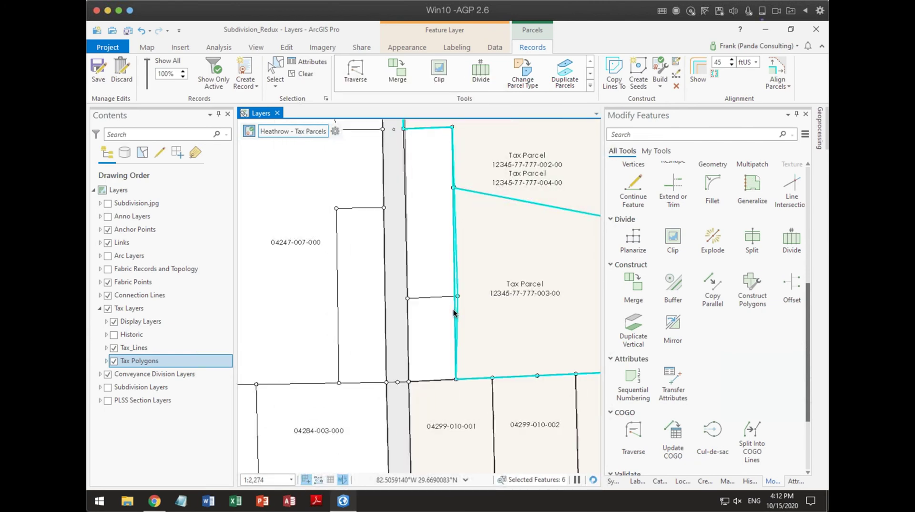
{"action": "left_click_drag", "start_coordinate": [451, 342], "coordinate": [384, 338]}
{"action": "left_click", "coordinate": [790, 87]}
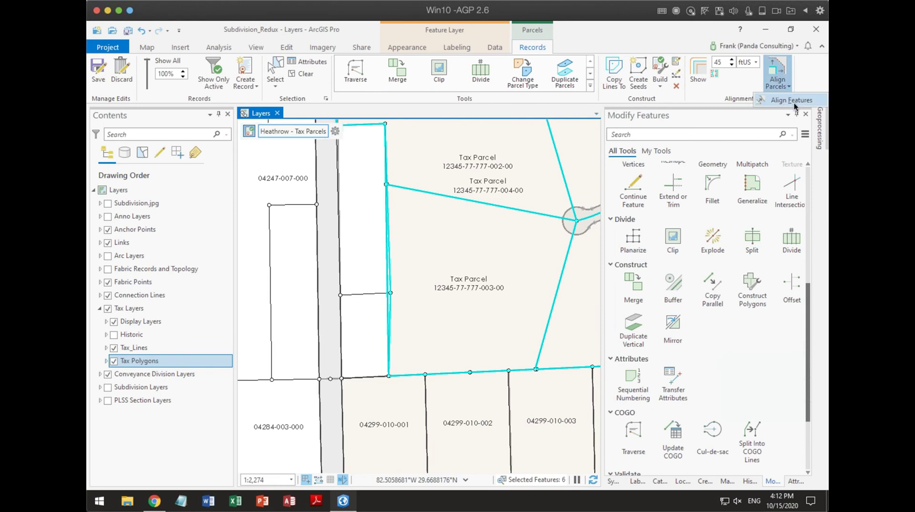
{"action": "left_click", "coordinate": [801, 106]}
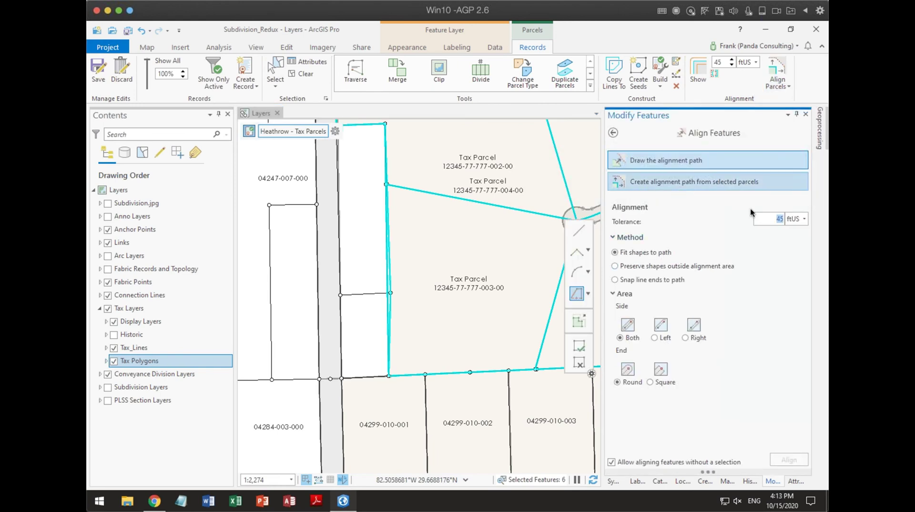
{"action": "type", "text": "10"}
{"action": "left_click", "coordinate": [578, 231]}
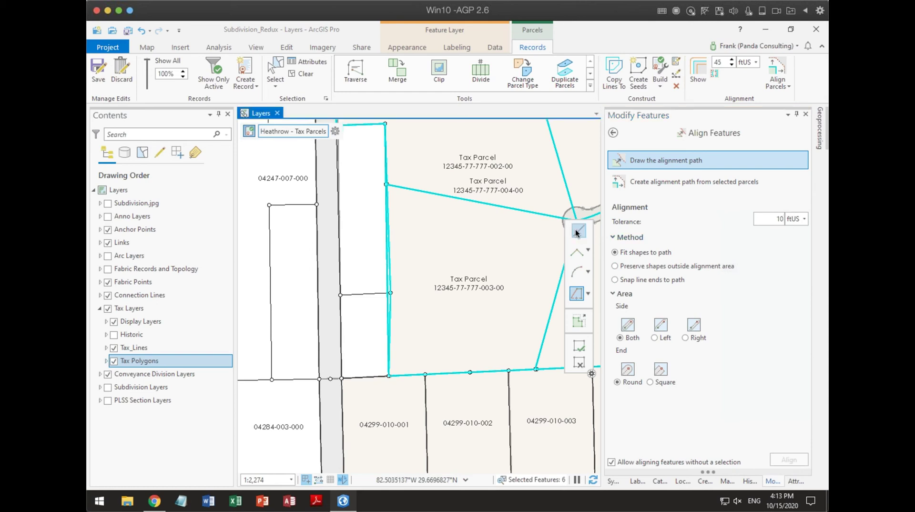
{"action": "left_click", "coordinate": [389, 376]}
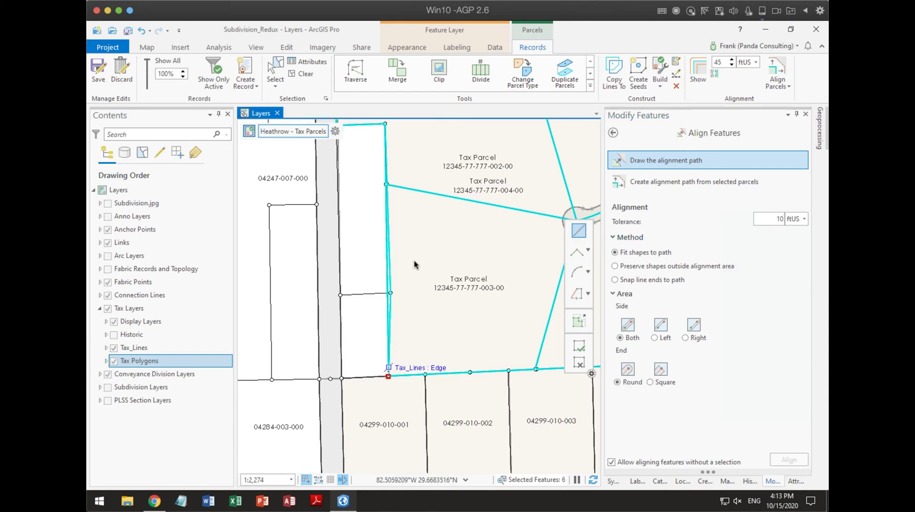
{"action": "double_click", "coordinate": [385, 124]}
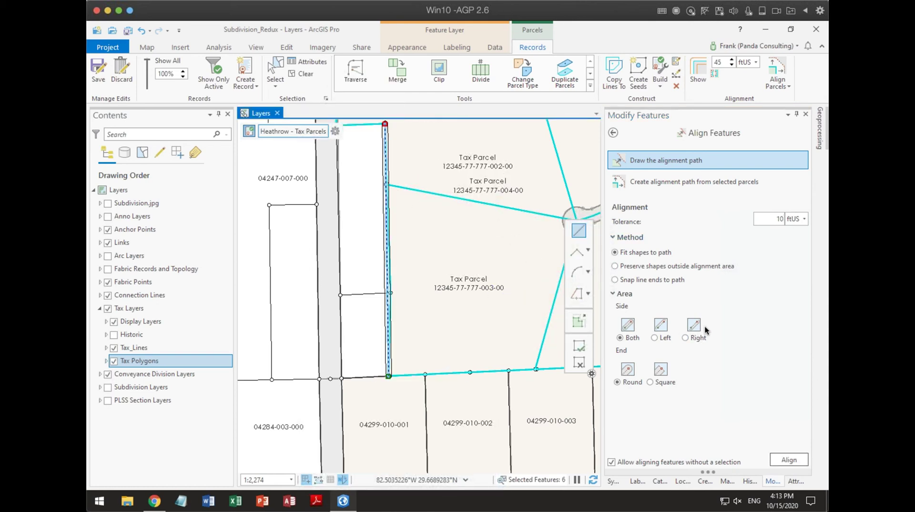
- Raise the alignment tolerance to 15 ftUS and try to align the features to the drawn path
{"action": "double_click", "coordinate": [781, 219]}
{"action": "type", "text": "15"}
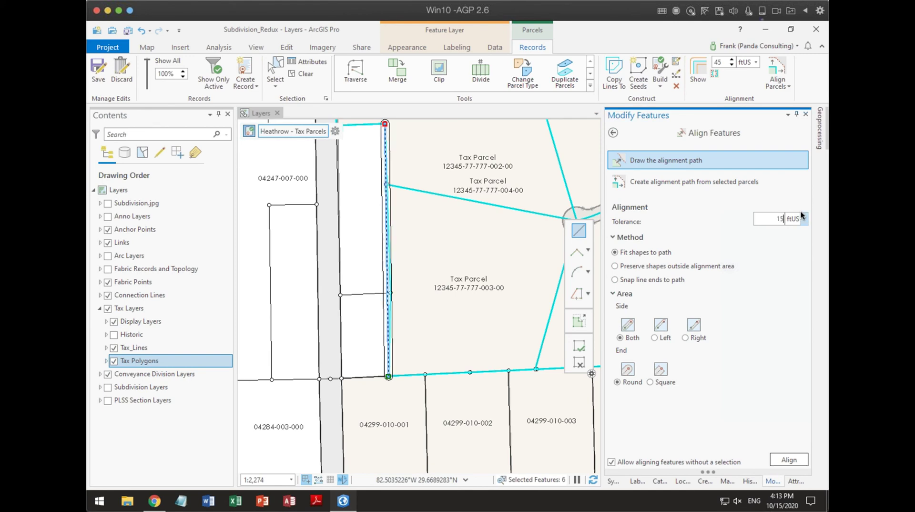
{"action": "left_click", "coordinate": [785, 460]}
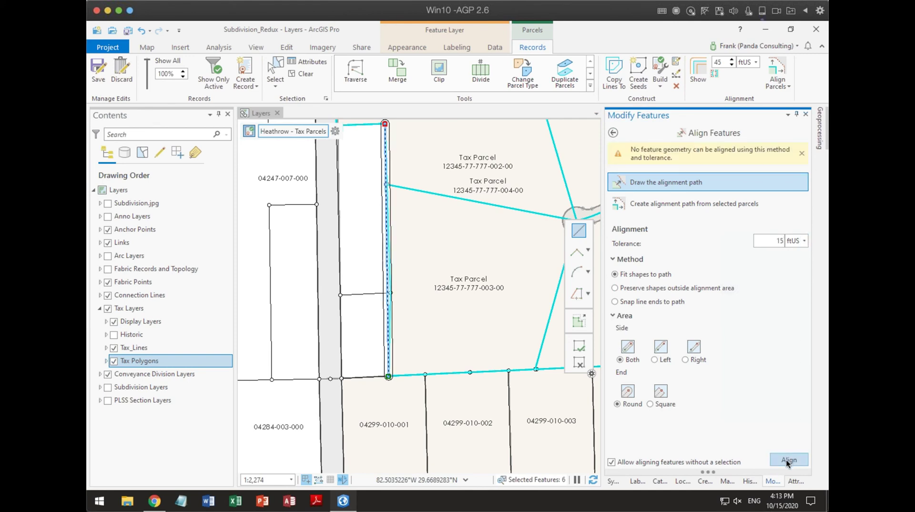
- Switch the editing topology to No Topology
{"action": "left_click", "coordinate": [284, 46]}
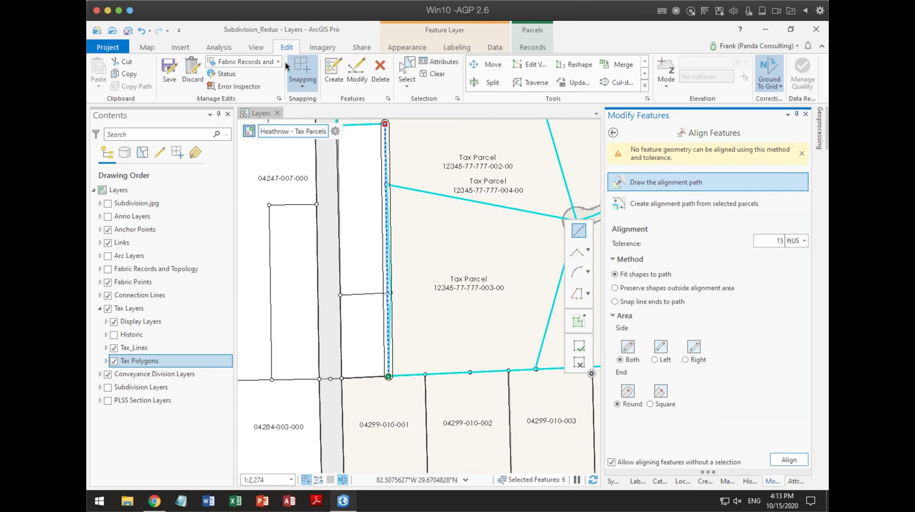
{"action": "left_click", "coordinate": [278, 62]}
{"action": "left_click", "coordinate": [243, 73]}
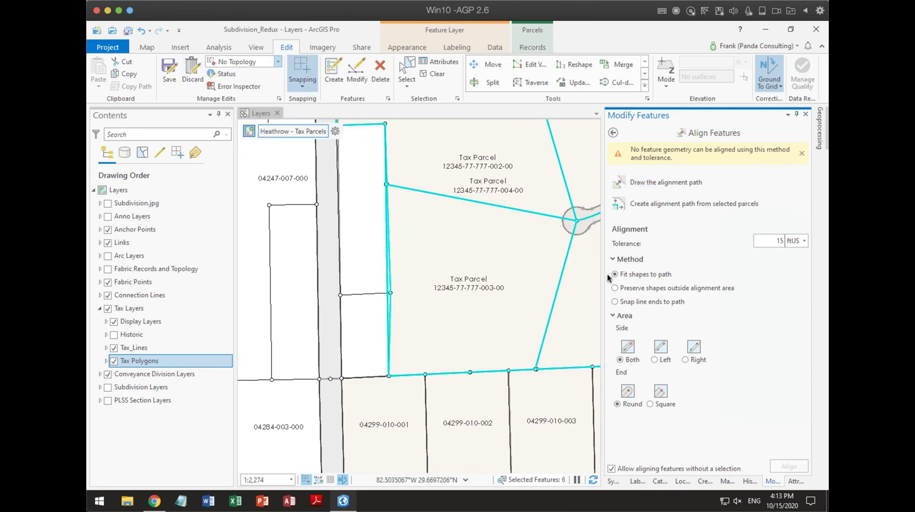
{"action": "left_click", "coordinate": [633, 182]}
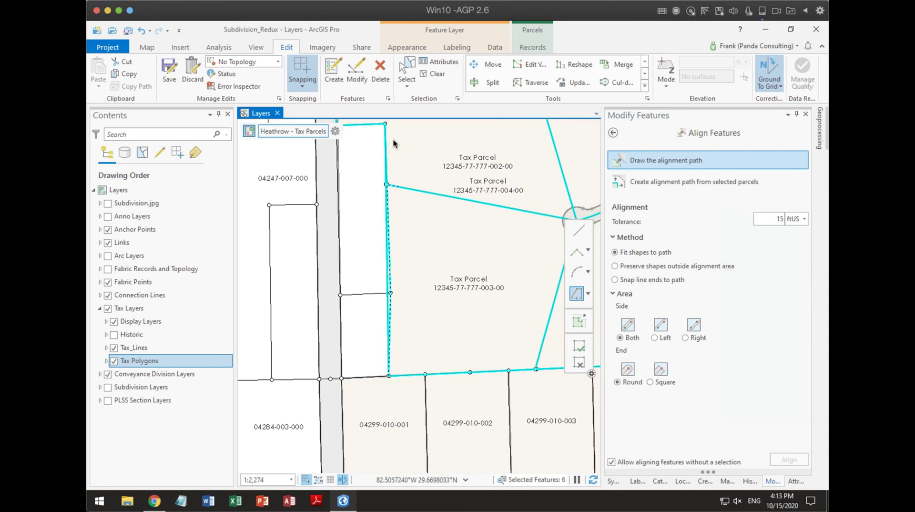
{"action": "left_click", "coordinate": [386, 123]}
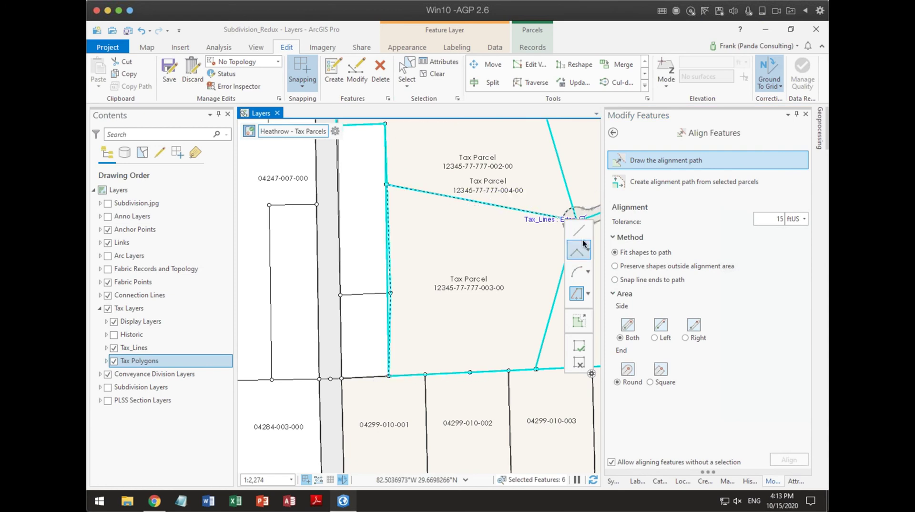
{"action": "left_click", "coordinate": [388, 375]}
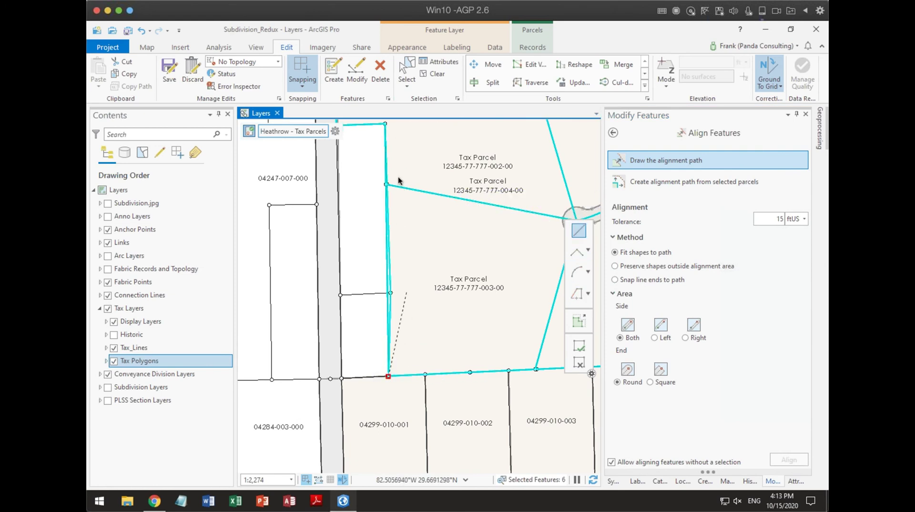
{"action": "double_click", "coordinate": [385, 124]}
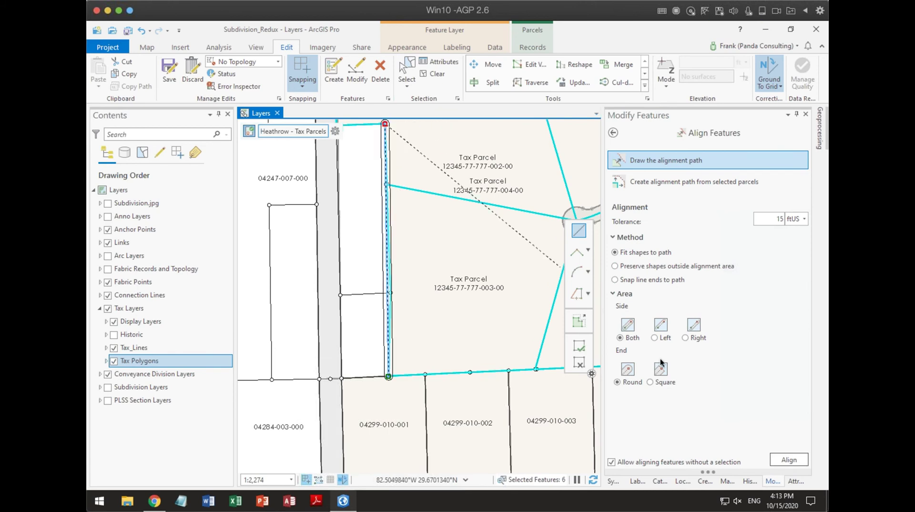
{"action": "left_click", "coordinate": [793, 460]}
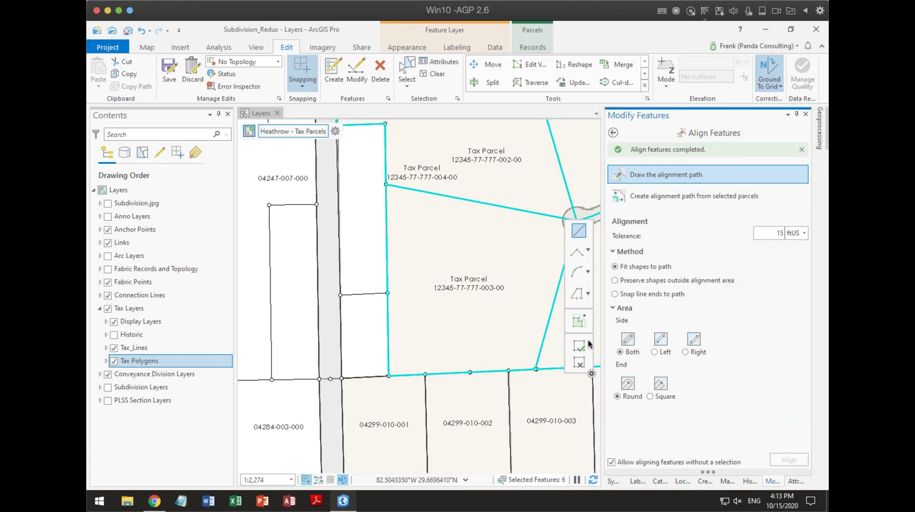
{"action": "scroll", "coordinate": [525, 305], "scroll_direction": "down", "scroll_amount": 4}
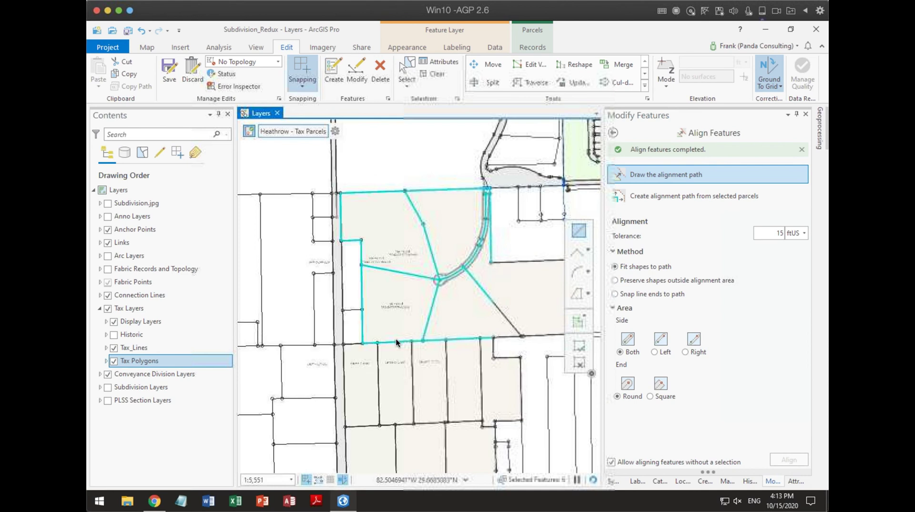
{"action": "left_click_drag", "start_coordinate": [438, 324], "coordinate": [368, 344]}
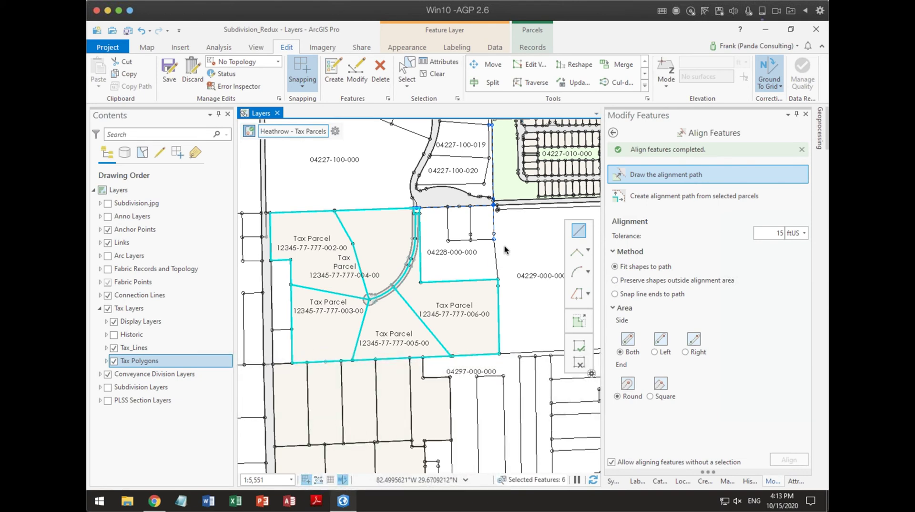
{"action": "scroll", "coordinate": [411, 242], "scroll_direction": "up", "scroll_amount": 2}
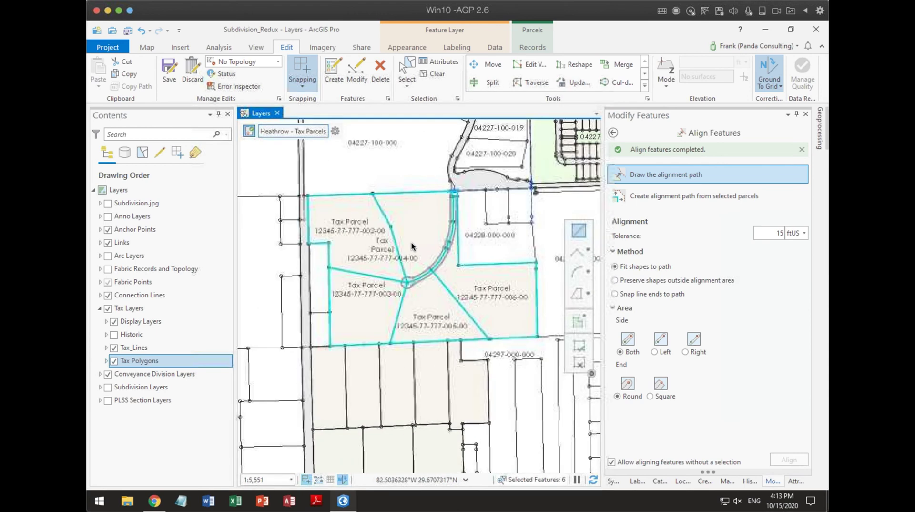
{"action": "scroll", "coordinate": [411, 242], "scroll_direction": "down", "scroll_amount": 2}
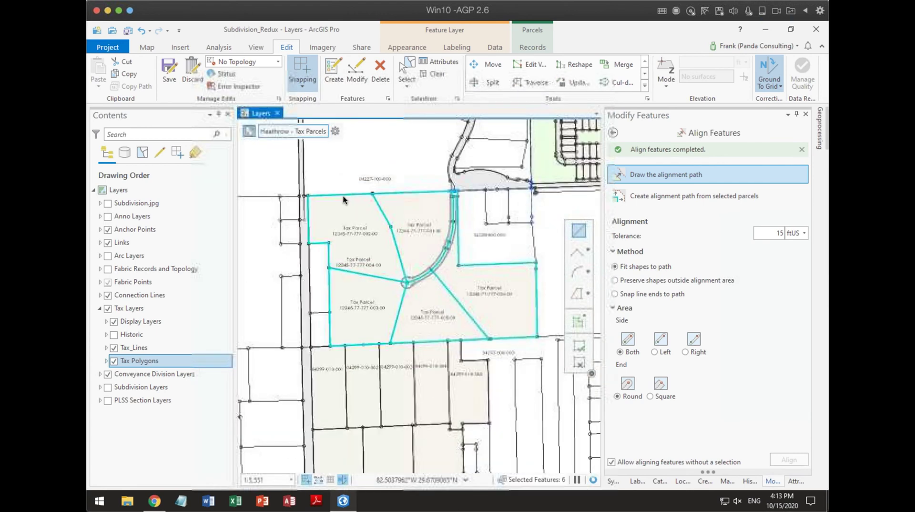
- Clear the tax parcel selection and save the edits
{"action": "scroll", "coordinate": [412, 241], "scroll_direction": "up", "scroll_amount": 1}
{"action": "left_click", "coordinate": [432, 75]}
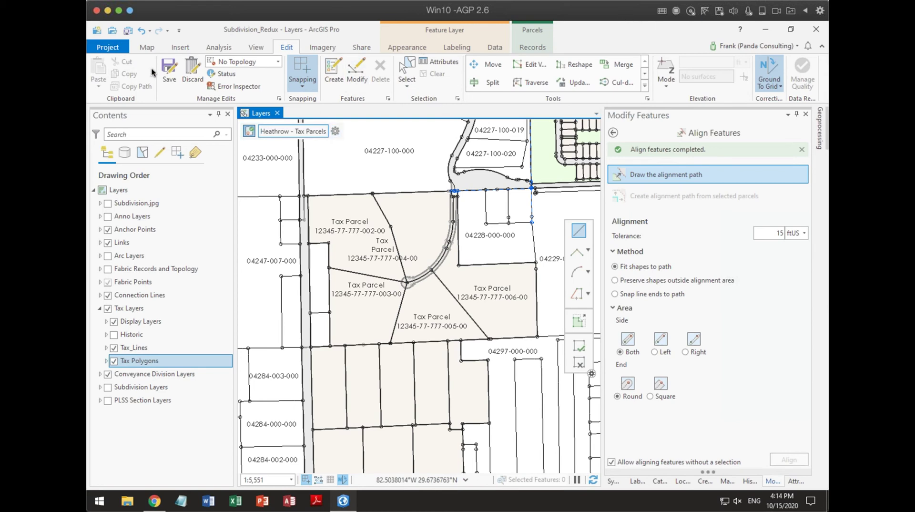
{"action": "left_click", "coordinate": [170, 69]}
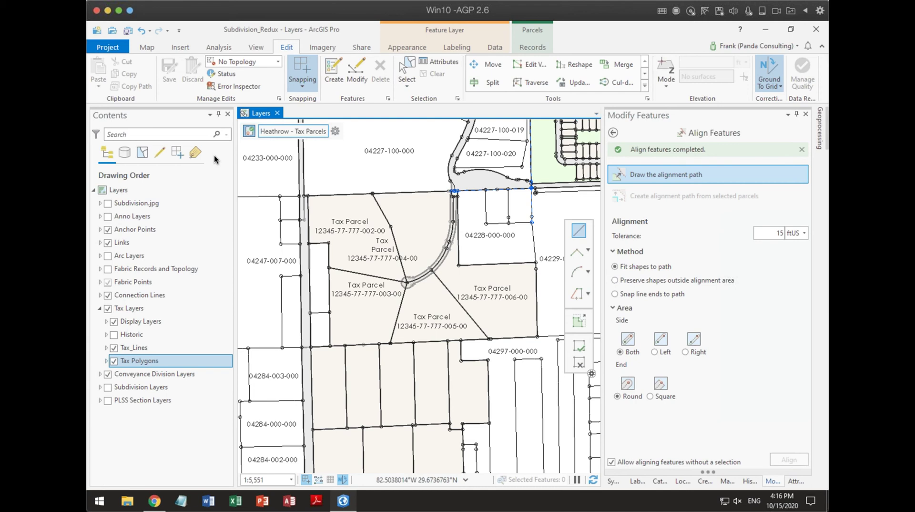
{"action": "left_click", "coordinate": [532, 32]}
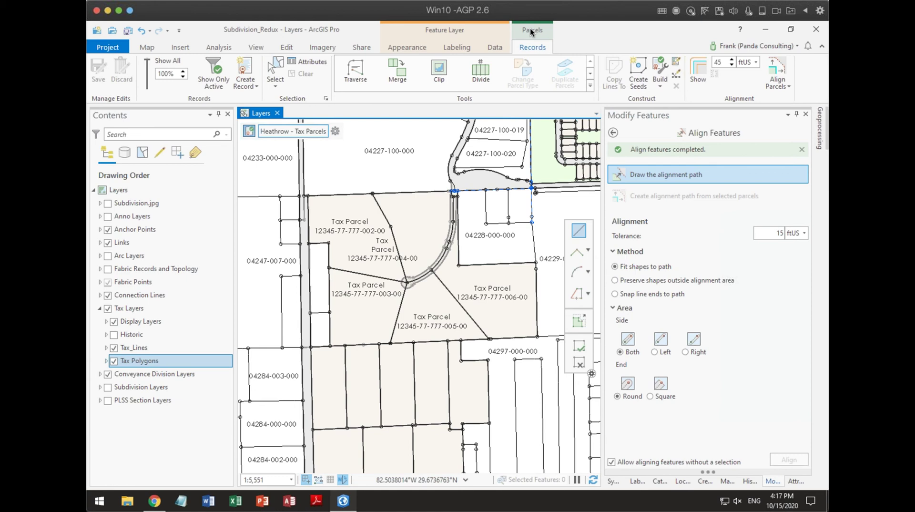
{"action": "left_click_drag", "start_coordinate": [421, 234], "coordinate": [398, 274]}
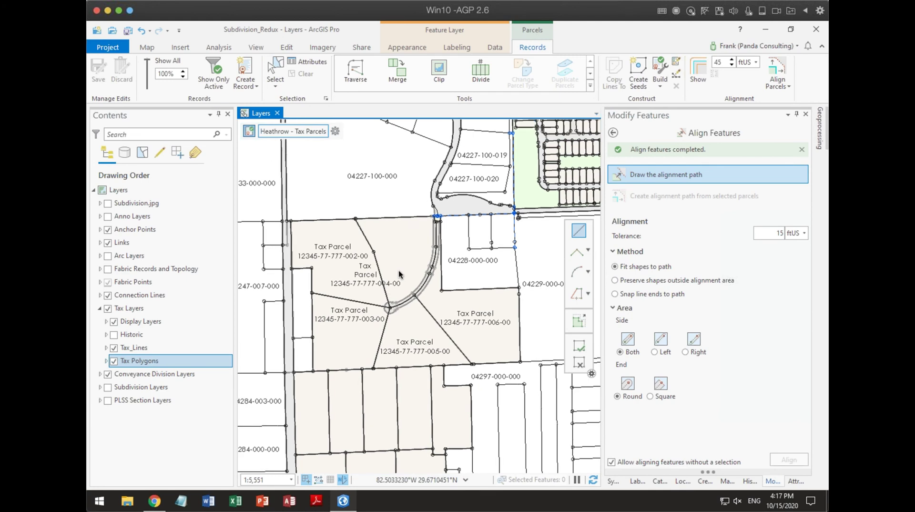
{"action": "scroll", "coordinate": [380, 261], "scroll_direction": "up", "scroll_amount": 3}
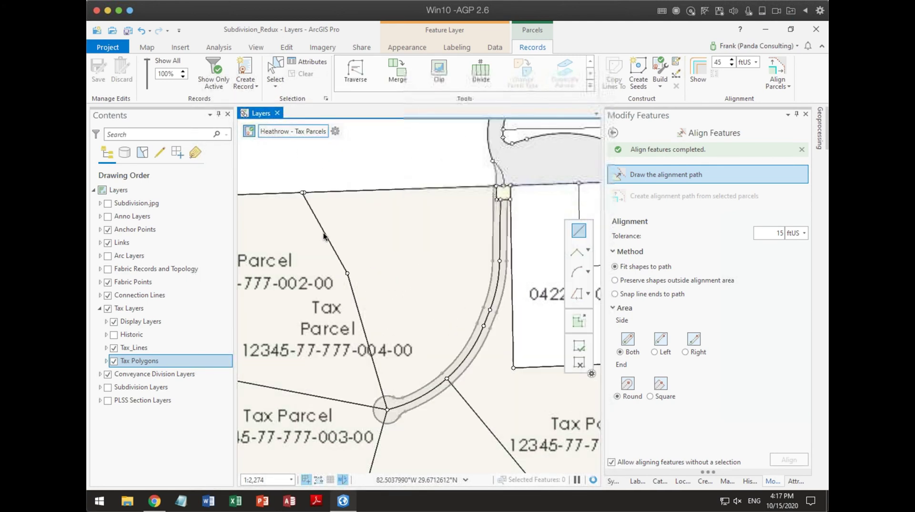
{"action": "left_click", "coordinate": [356, 71]}
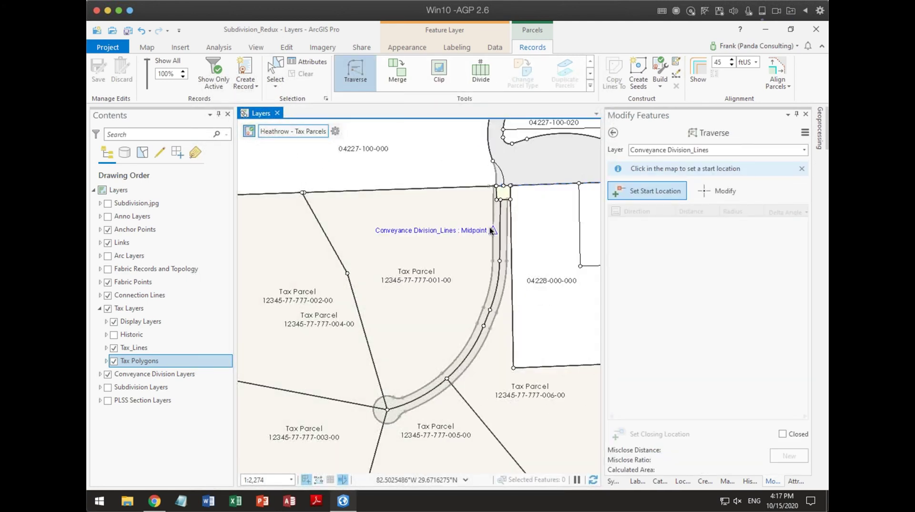
{"action": "left_click", "coordinate": [653, 188]}
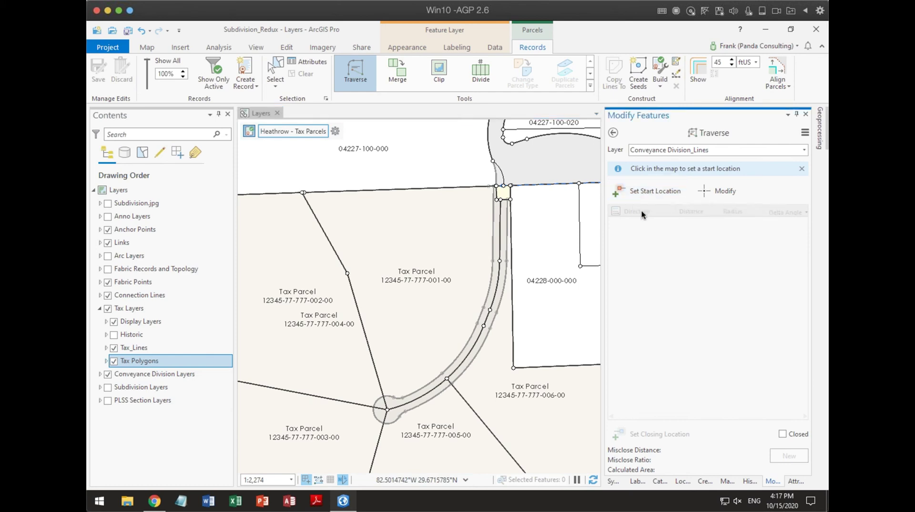
{"action": "left_click", "coordinate": [347, 273]}
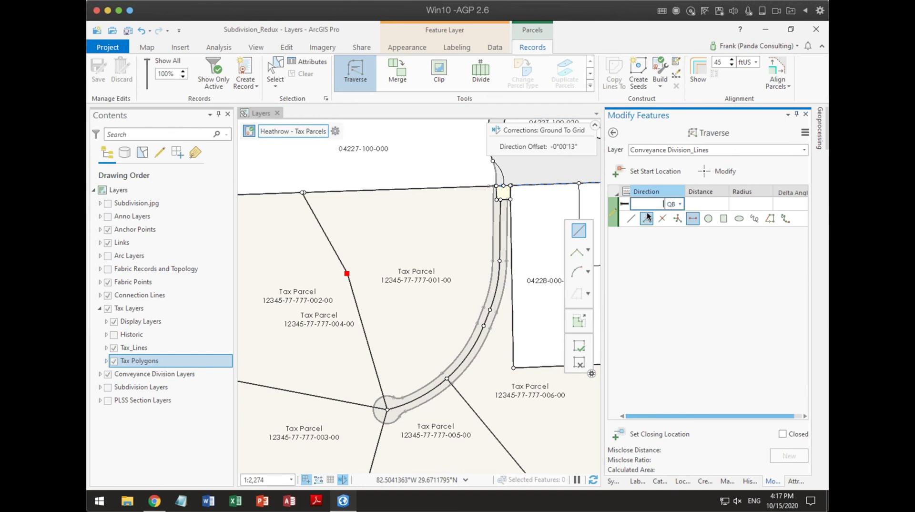
- Add a traverse course with direction N45°00'00"E and distance 500 ft, and undo it
{"action": "left_click", "coordinate": [646, 205]}
{"action": "type", "text": "45-1"}
{"action": "key", "text": "Tab"}
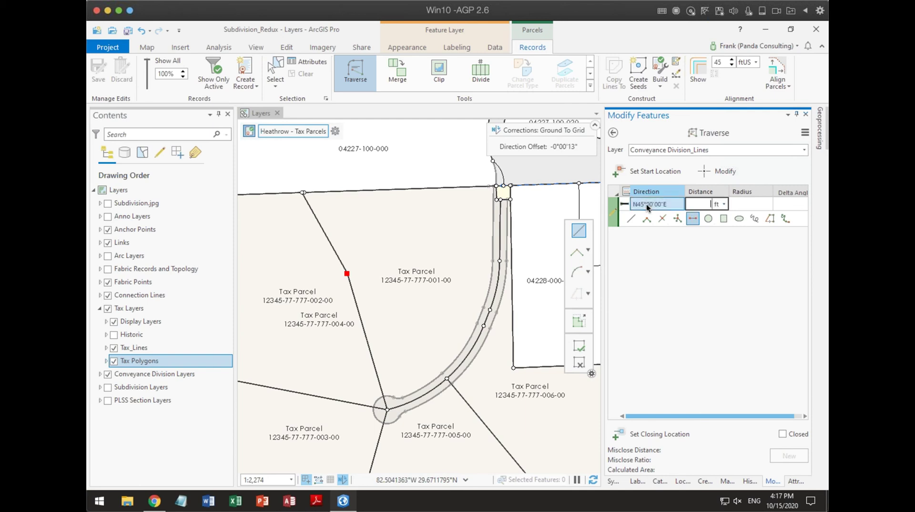
{"action": "type", "text": "500"}
{"action": "key", "text": "Return"}
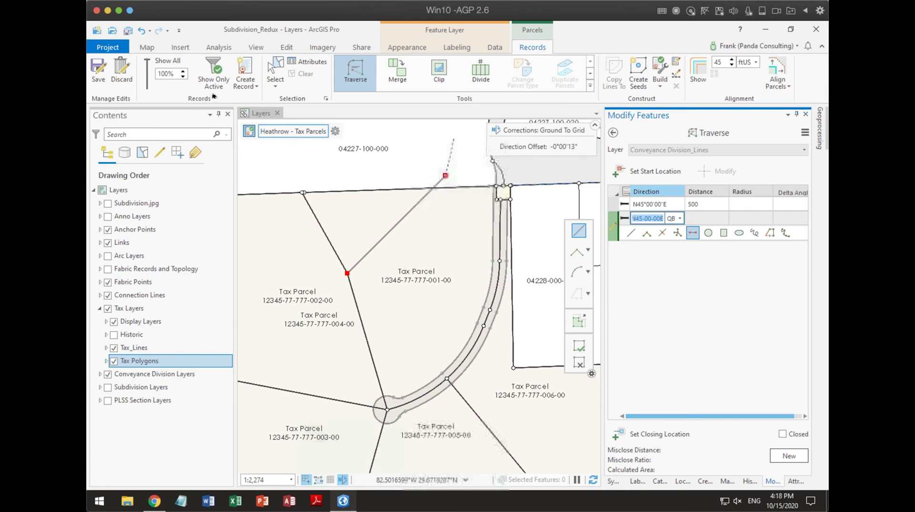
{"action": "left_click", "coordinate": [143, 30]}
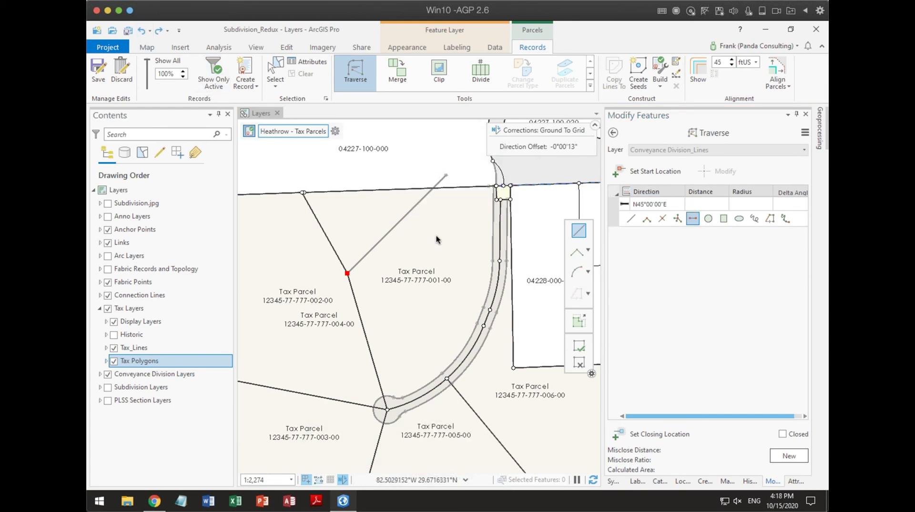
{"action": "left_click", "coordinate": [143, 29]}
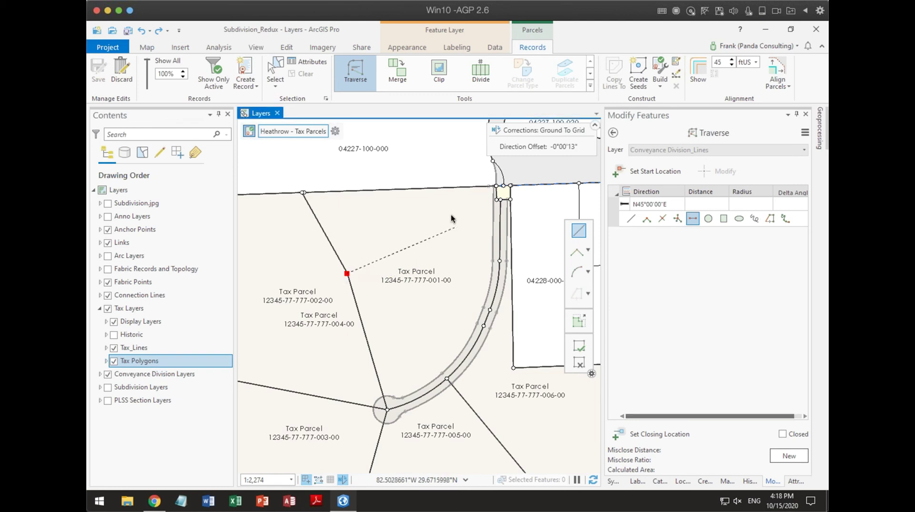
- Draw a line from the bend vertex to the subdivision's northern boundary vertex beside the road, using vertex snapping
{"action": "right_click", "coordinate": [489, 196]}
{"action": "mouse_move", "coordinate": [514, 200]}
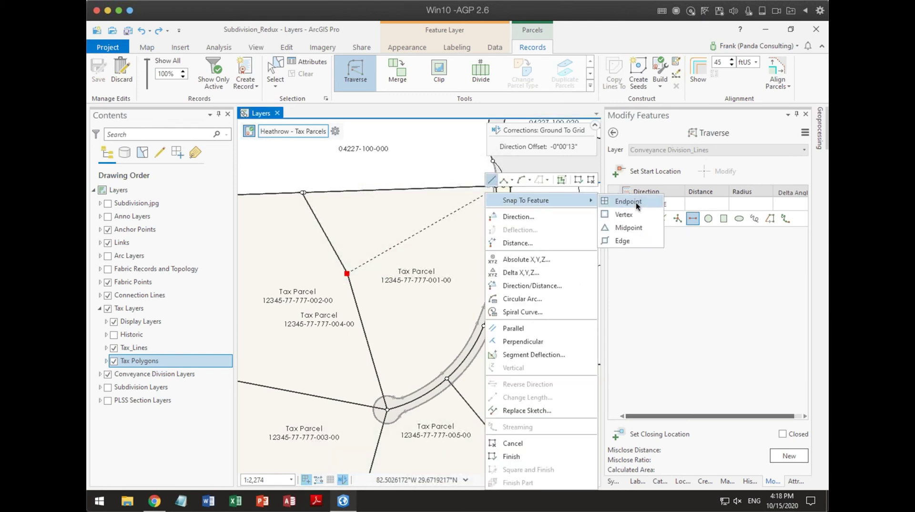
{"action": "left_click", "coordinate": [631, 214]}
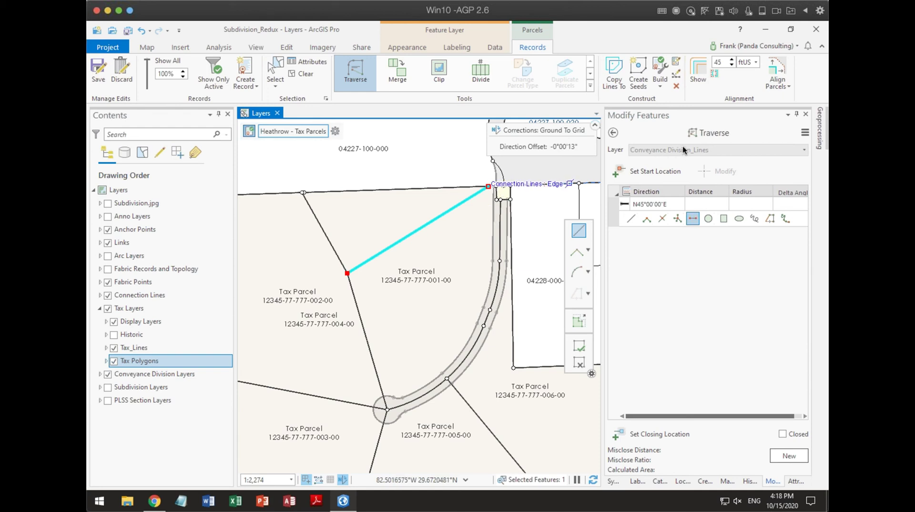
{"action": "left_click", "coordinate": [668, 423]}
{"action": "left_click_drag", "start_coordinate": [426, 351], "coordinate": [496, 384]}
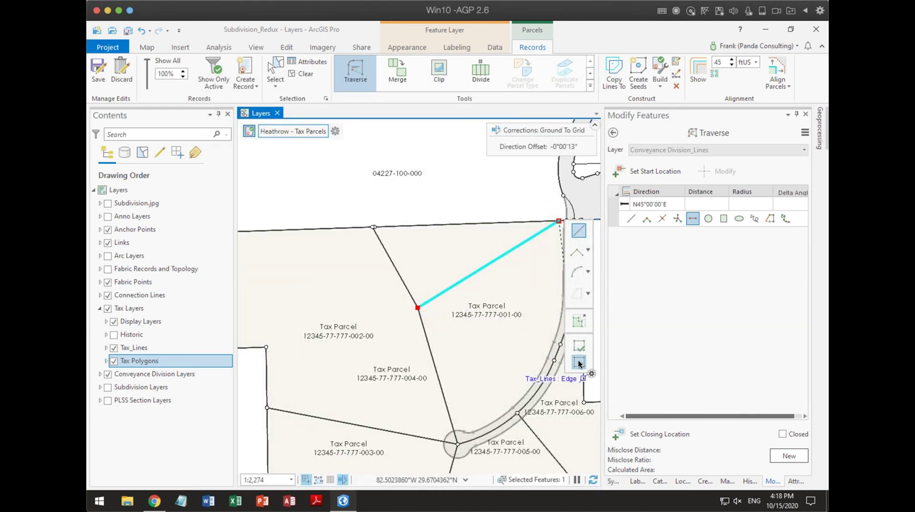
{"action": "right_click", "coordinate": [273, 344]}
{"action": "mouse_move", "coordinate": [333, 49]}
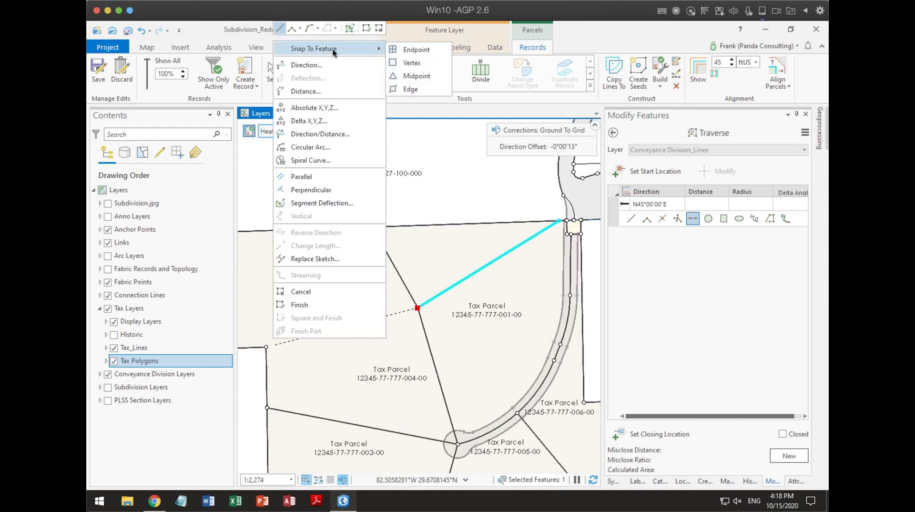
{"action": "left_click", "coordinate": [401, 64]}
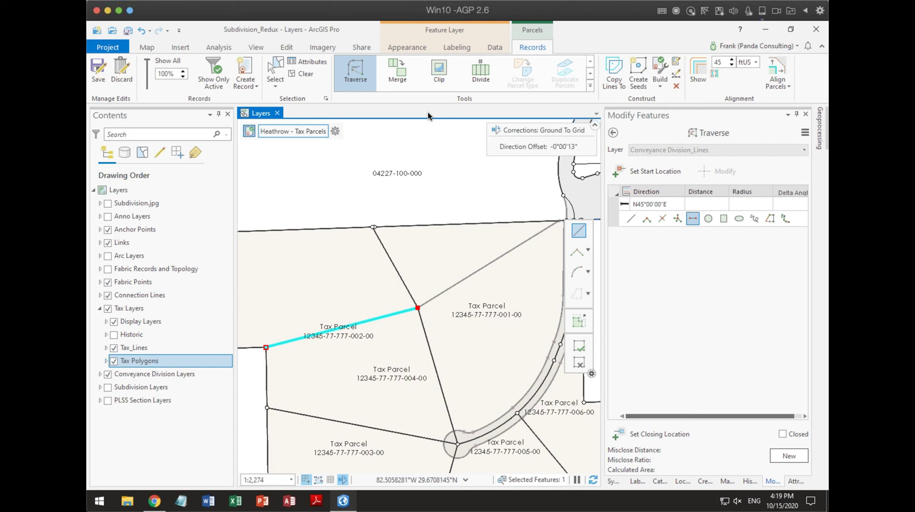
- Set the selected western line's COGO attributes to direction N45°00'00"E and distance 1552
{"action": "left_click", "coordinate": [797, 481]}
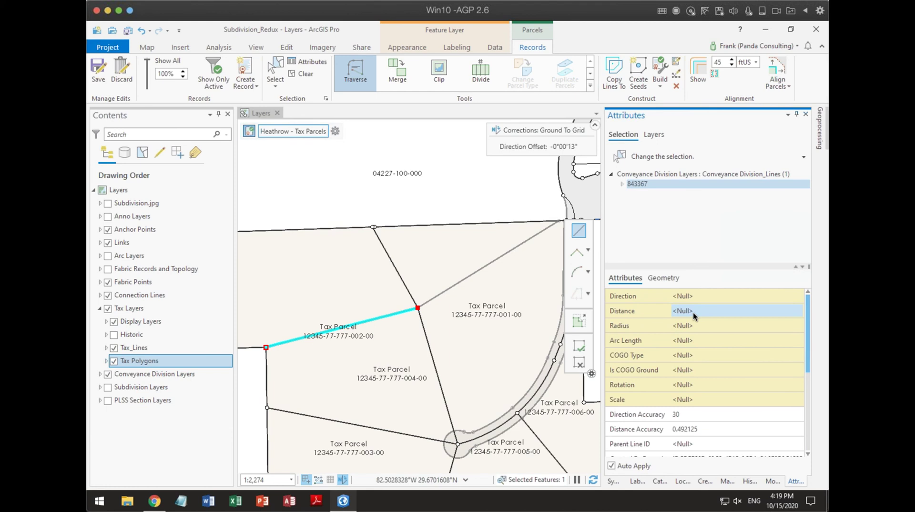
{"action": "left_click", "coordinate": [708, 299]}
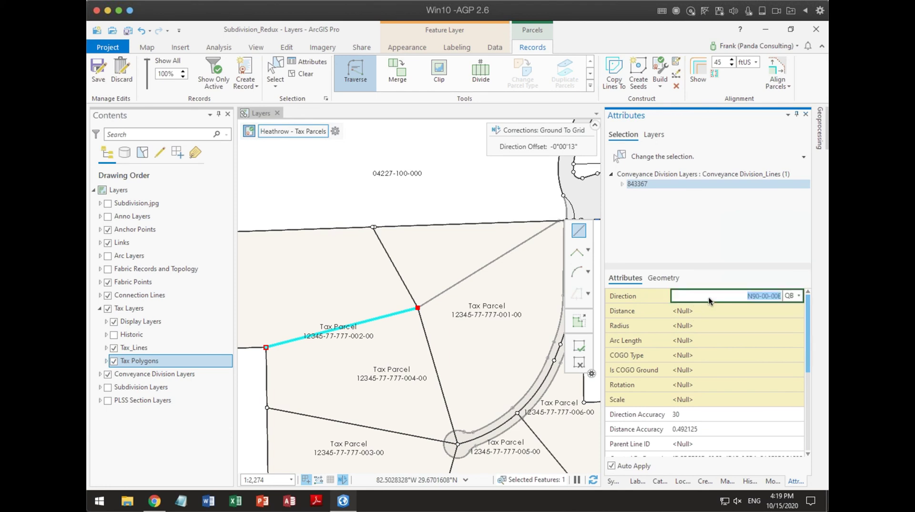
{"action": "type", "text": "5"}
{"action": "key", "text": "BackSpace"}
{"action": "type", "text": "45-1"}
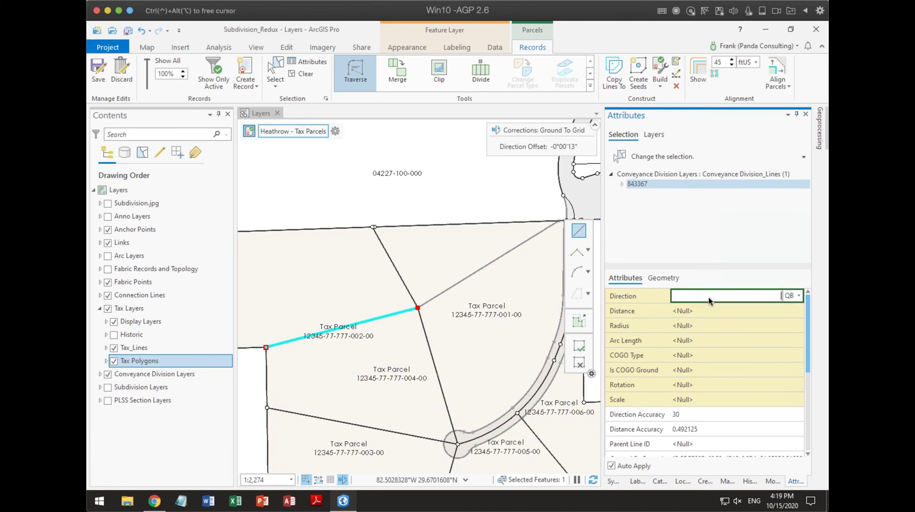
{"action": "key", "text": "Tab"}
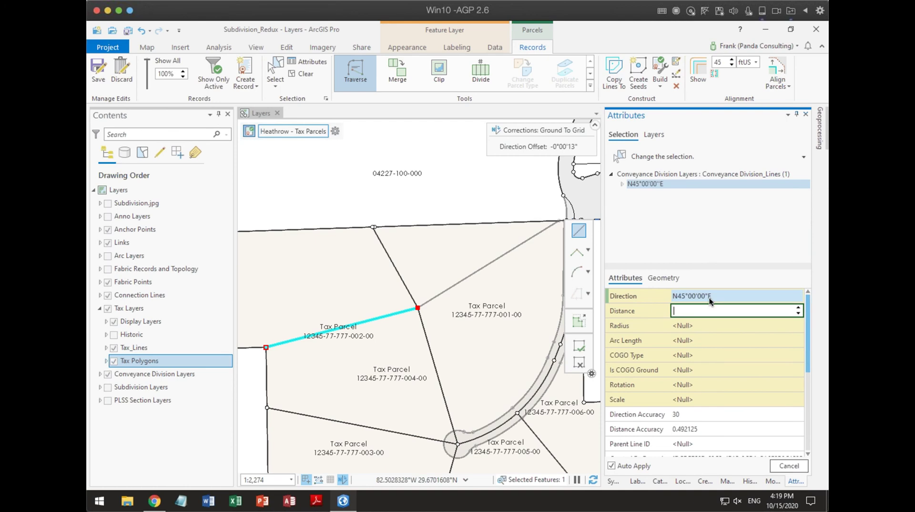
{"action": "type", "text": "1,552"}
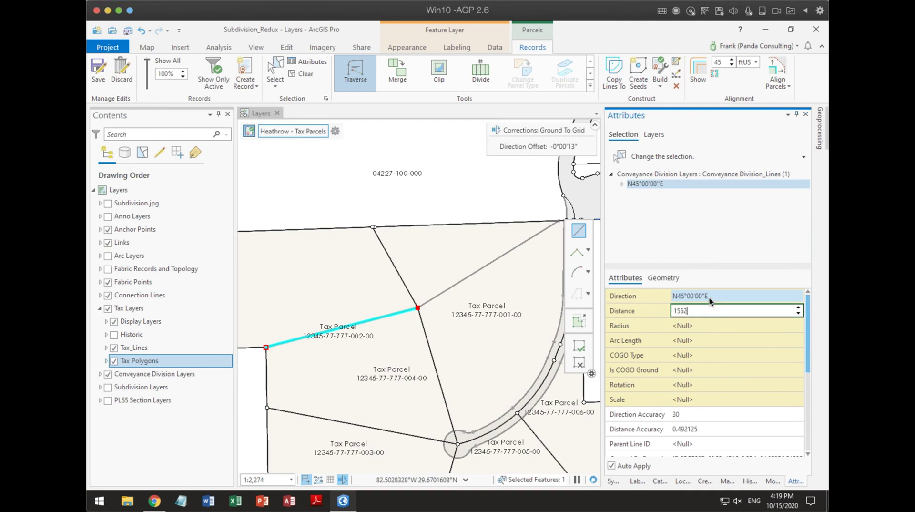
{"action": "key", "text": "Tab"}
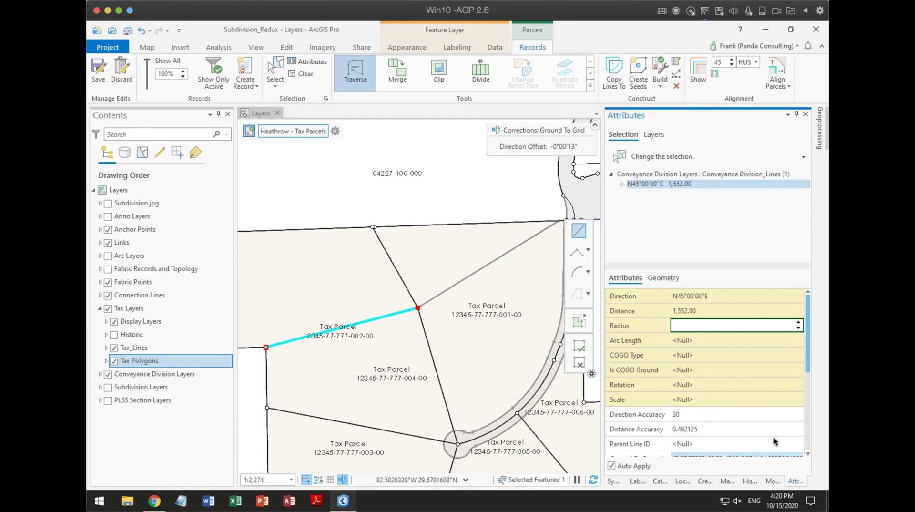
{"action": "left_click_drag", "start_coordinate": [387, 436], "coordinate": [576, 398]}
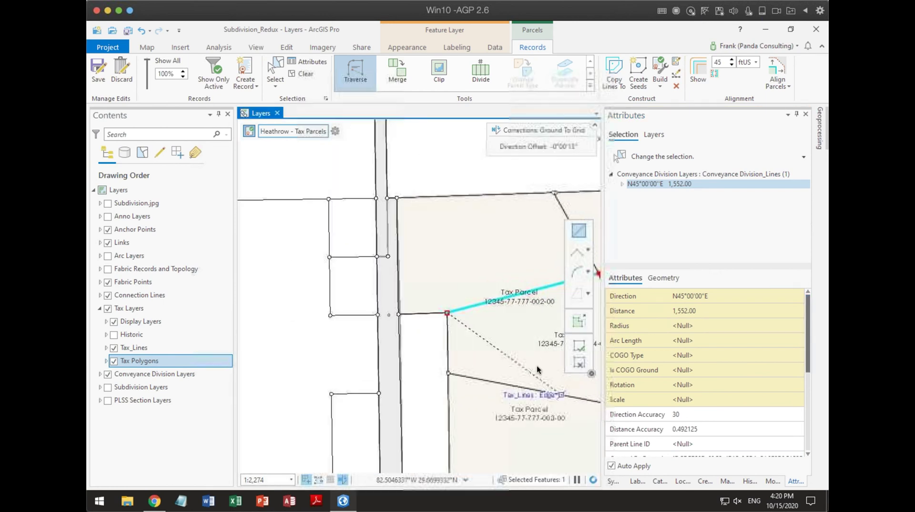
{"action": "right_click", "coordinate": [404, 193]}
{"action": "mouse_move", "coordinate": [430, 198]}
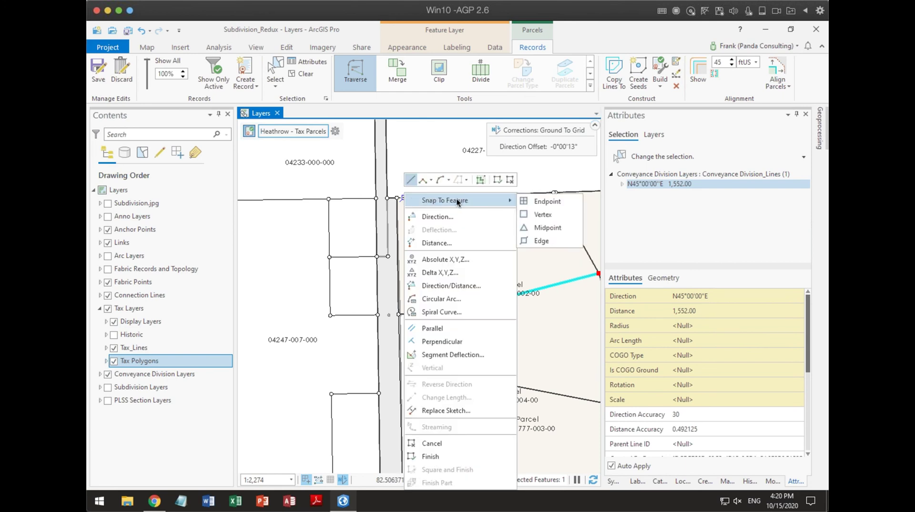
{"action": "left_click", "coordinate": [542, 202]}
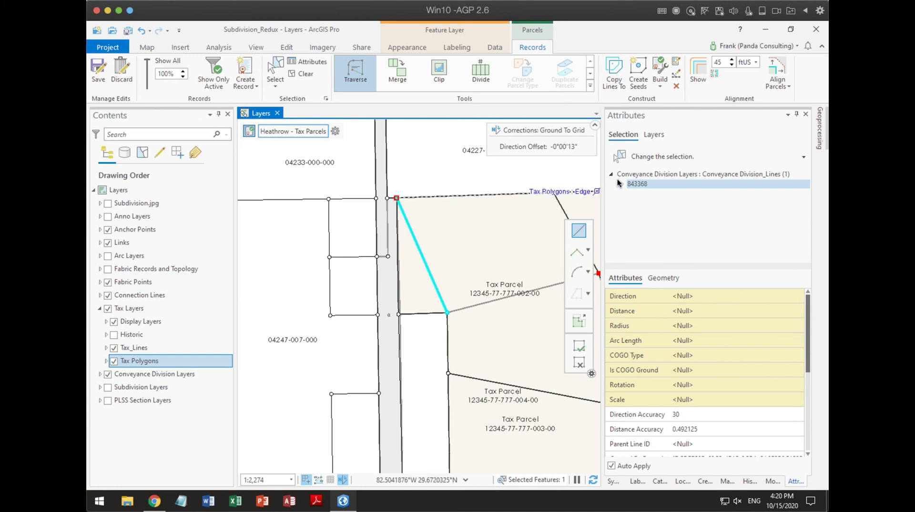
- Run Update COGO on the selected line, updating all distance and direction values
{"action": "left_click", "coordinate": [771, 480]}
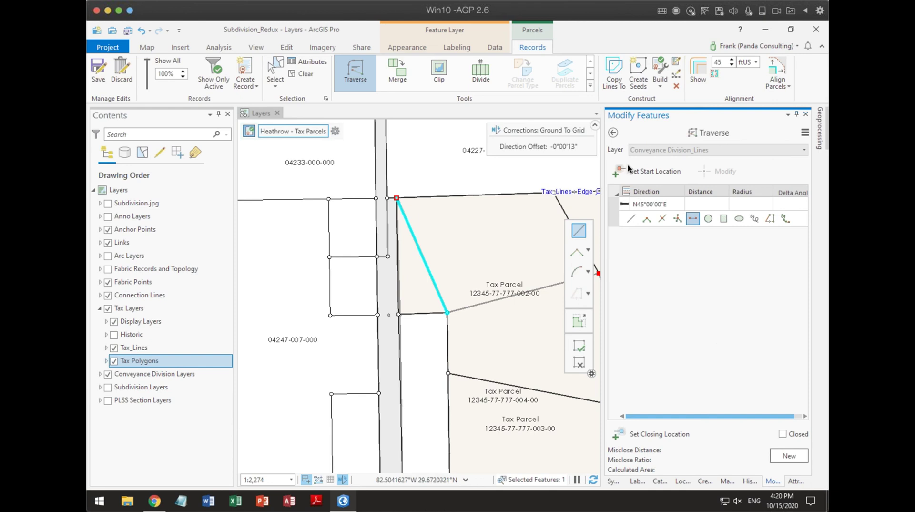
{"action": "left_click", "coordinate": [612, 133]}
{"action": "scroll", "coordinate": [674, 283], "scroll_direction": "down", "scroll_amount": 3}
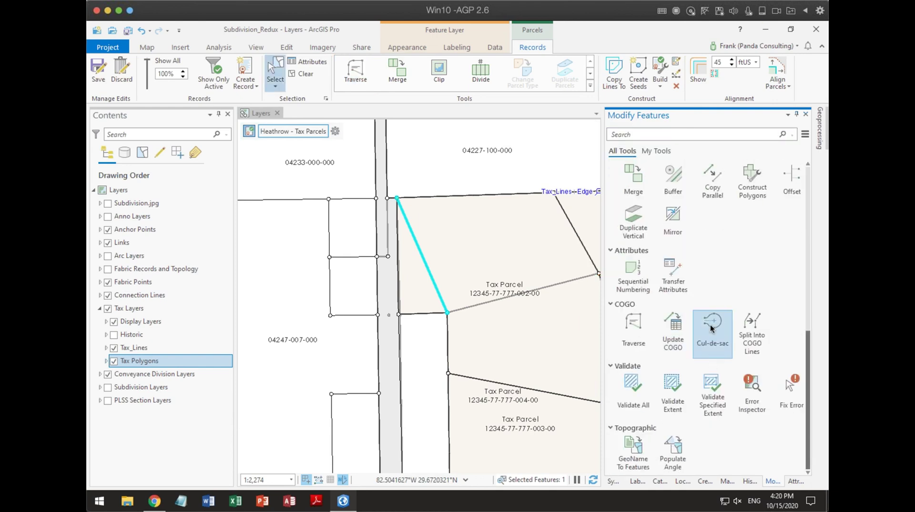
{"action": "left_click", "coordinate": [674, 328]}
{"action": "left_click", "coordinate": [789, 466]}
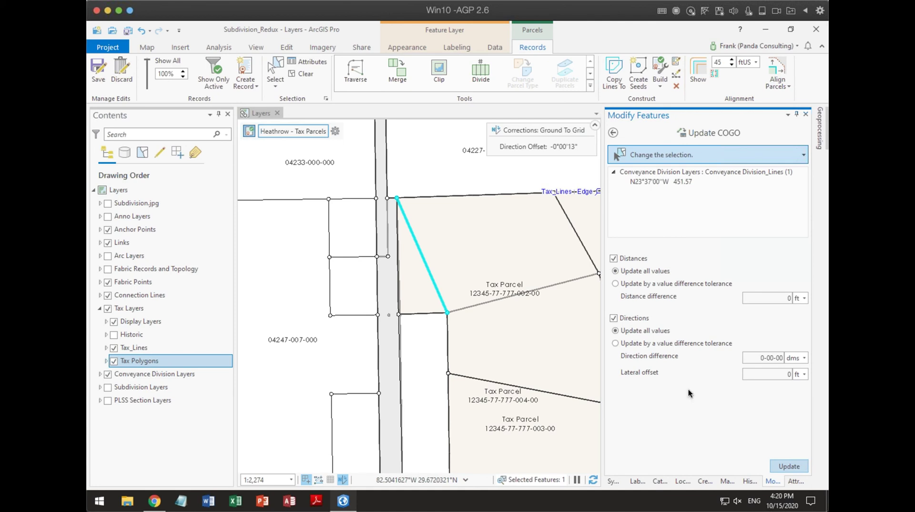
- Check the map's Ground to Grid correction settings
{"action": "scroll", "coordinate": [425, 256], "scroll_direction": "up", "scroll_amount": 5}
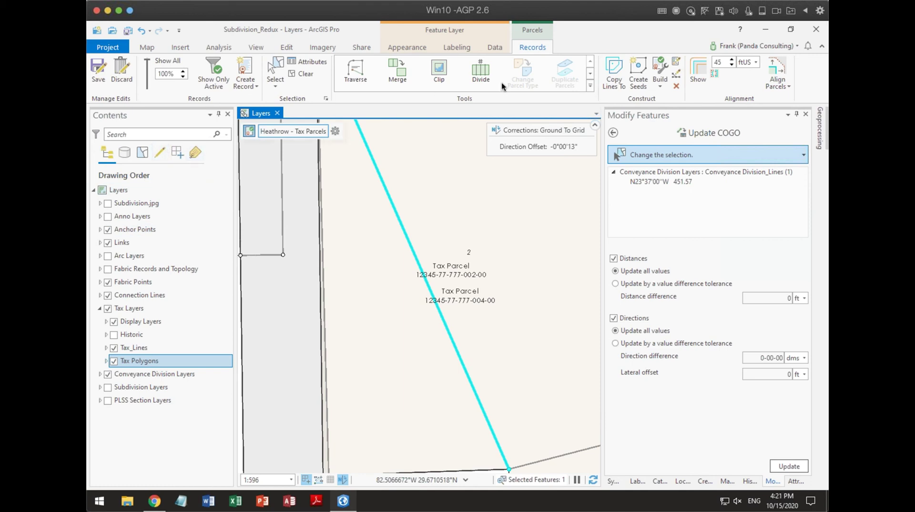
{"action": "scroll", "coordinate": [538, 205], "scroll_direction": "down", "scroll_amount": 10}
{"action": "scroll", "coordinate": [447, 212], "scroll_direction": "up", "scroll_amount": 5}
{"action": "left_click_drag", "start_coordinate": [439, 267], "coordinate": [372, 281]}
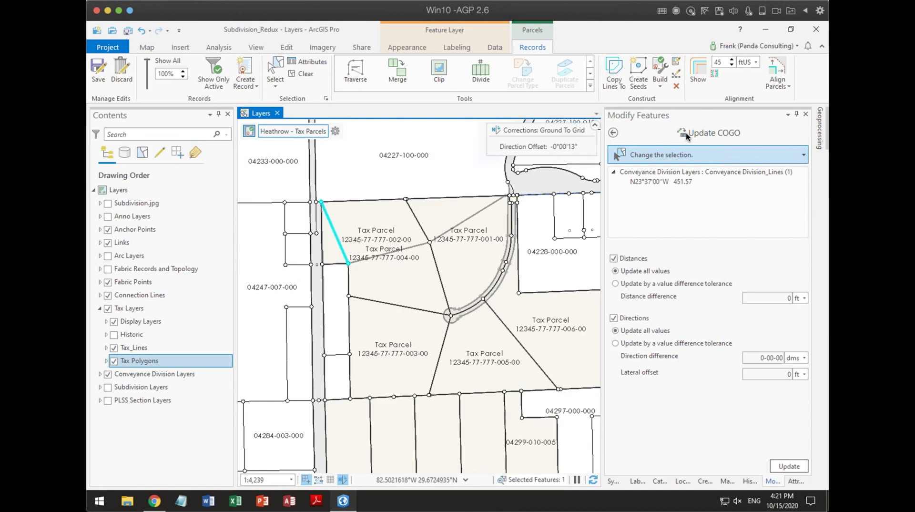
{"action": "left_click", "coordinate": [342, 480]}
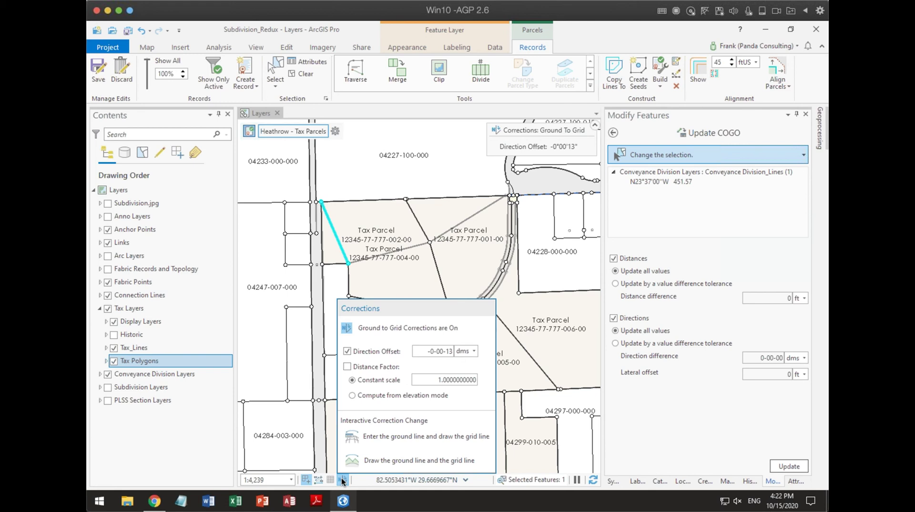
- Clear the selected Conveyance Division line
{"action": "scroll", "coordinate": [419, 210], "scroll_direction": "down", "scroll_amount": 4}
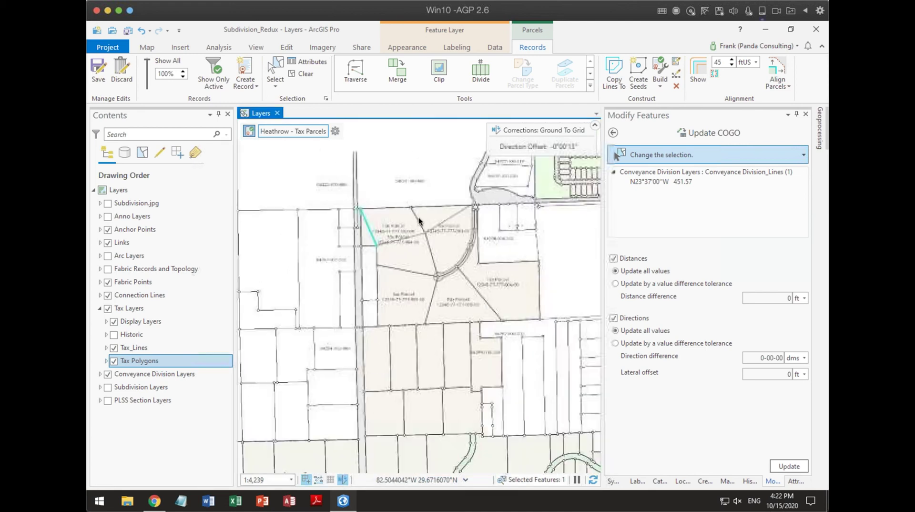
{"action": "left_click_drag", "start_coordinate": [422, 257], "coordinate": [425, 336]}
{"action": "scroll", "coordinate": [429, 316], "scroll_direction": "up", "scroll_amount": 3}
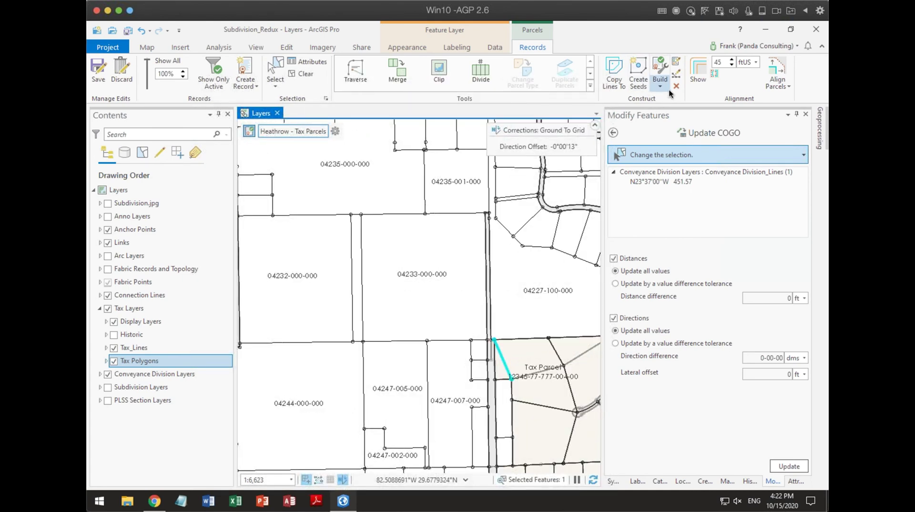
{"action": "left_click", "coordinate": [301, 74]}
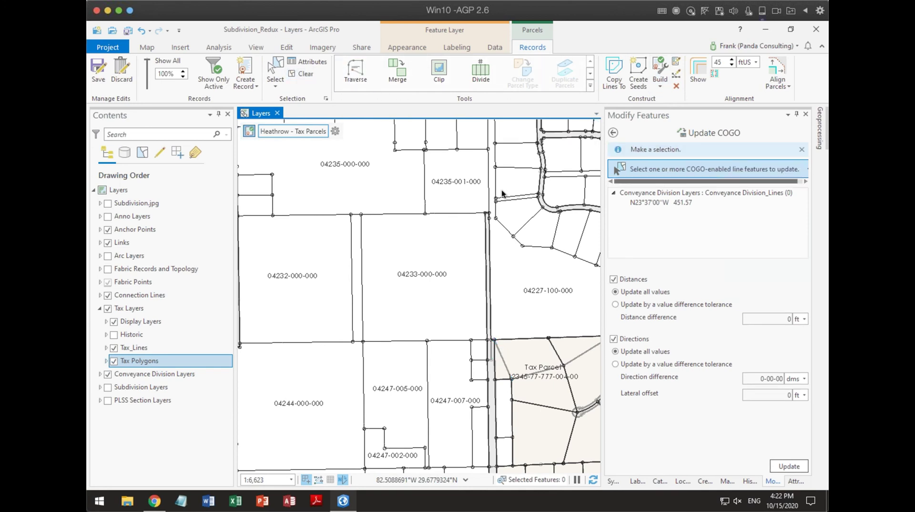
- Isolate the features of the active Heathrow - Tax Parcels record on the map, examine them, and restore all parcels to view
{"action": "left_click", "coordinate": [213, 74]}
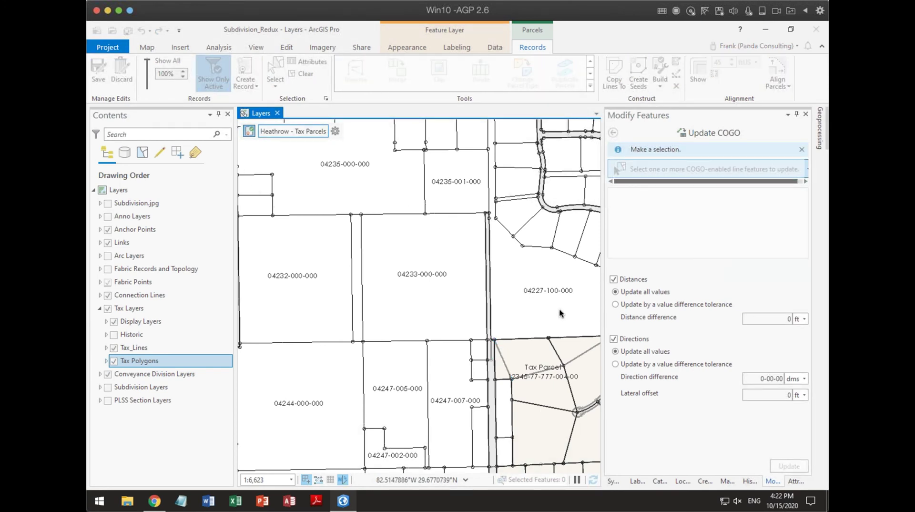
{"action": "left_click_drag", "start_coordinate": [559, 309], "coordinate": [382, 270]}
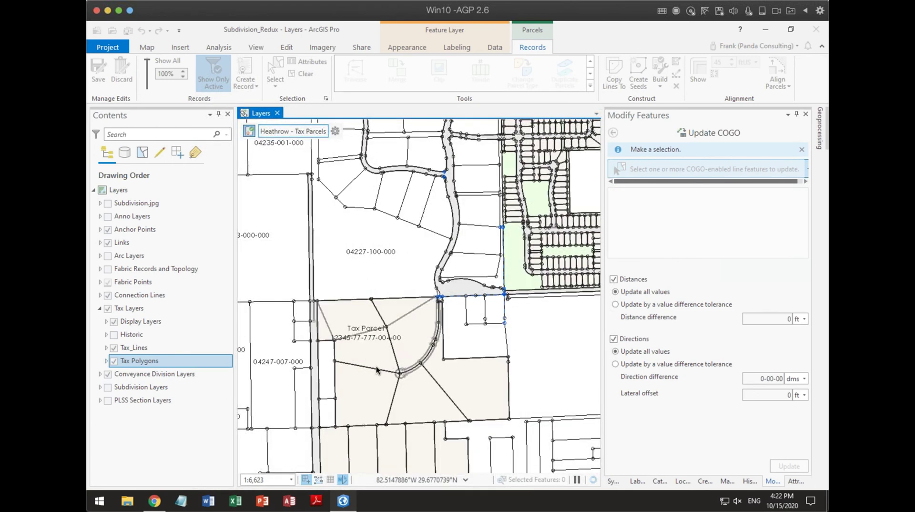
{"action": "left_click", "coordinate": [216, 66]}
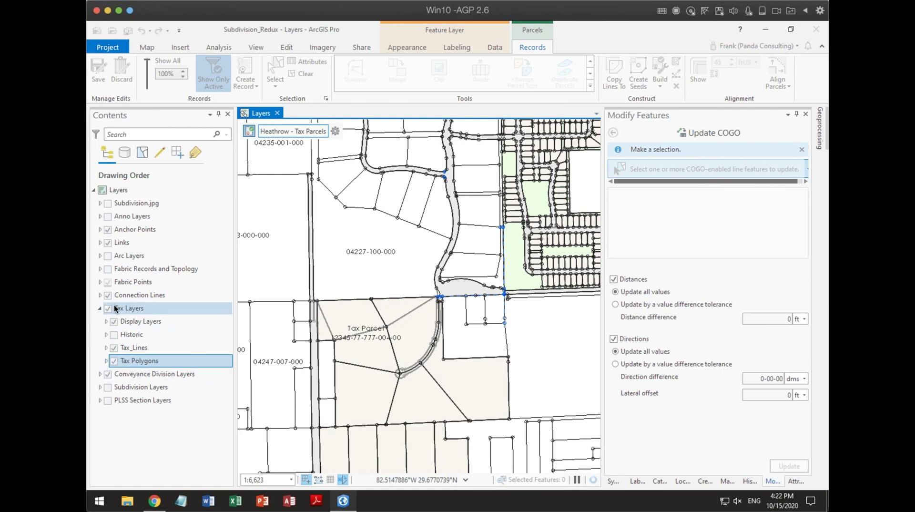
{"action": "left_click", "coordinate": [108, 374]}
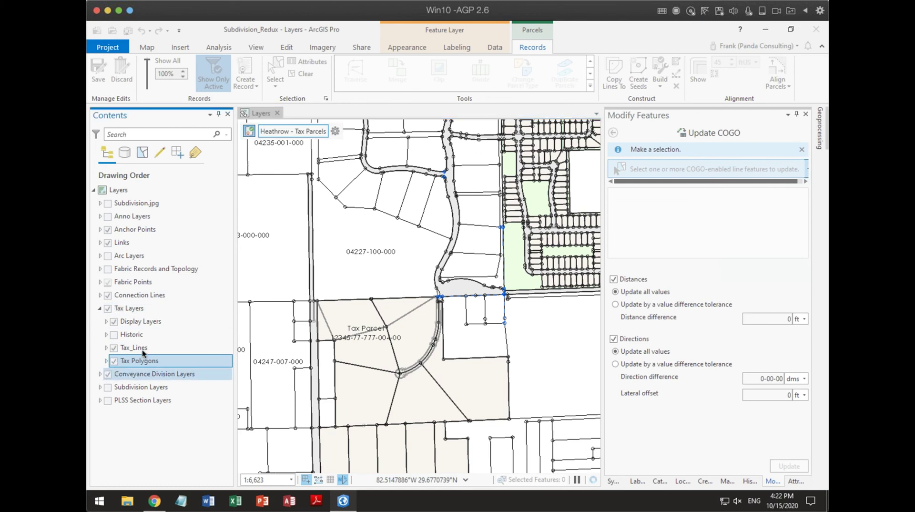
{"action": "left_click", "coordinate": [335, 132]}
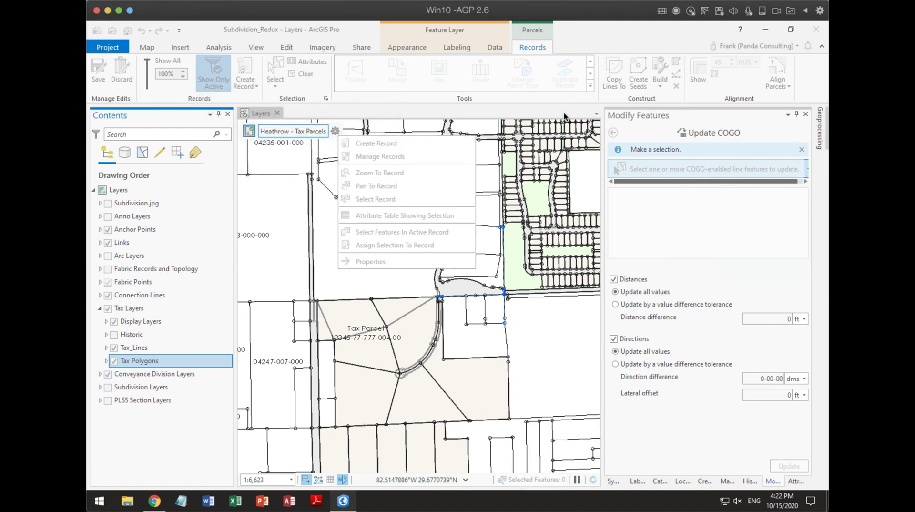
{"action": "left_click", "coordinate": [341, 310]}
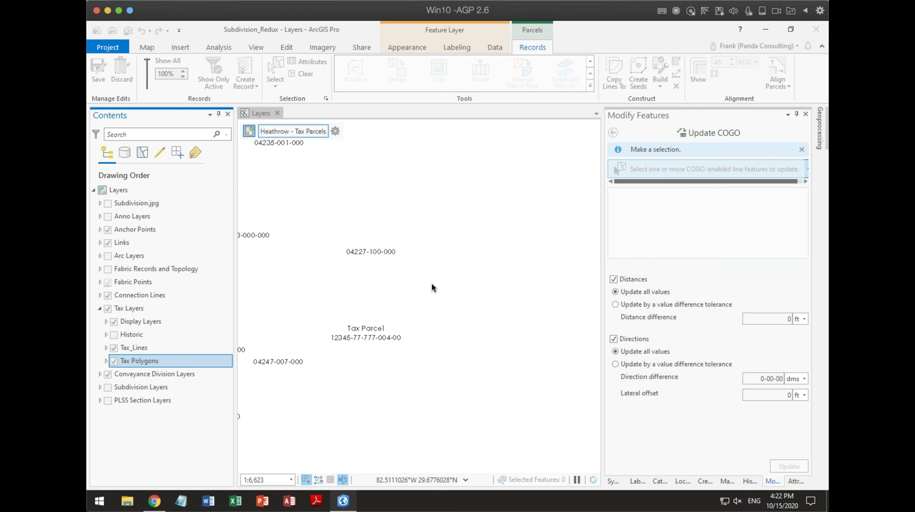
{"action": "scroll", "coordinate": [433, 287], "scroll_direction": "down", "scroll_amount": 3}
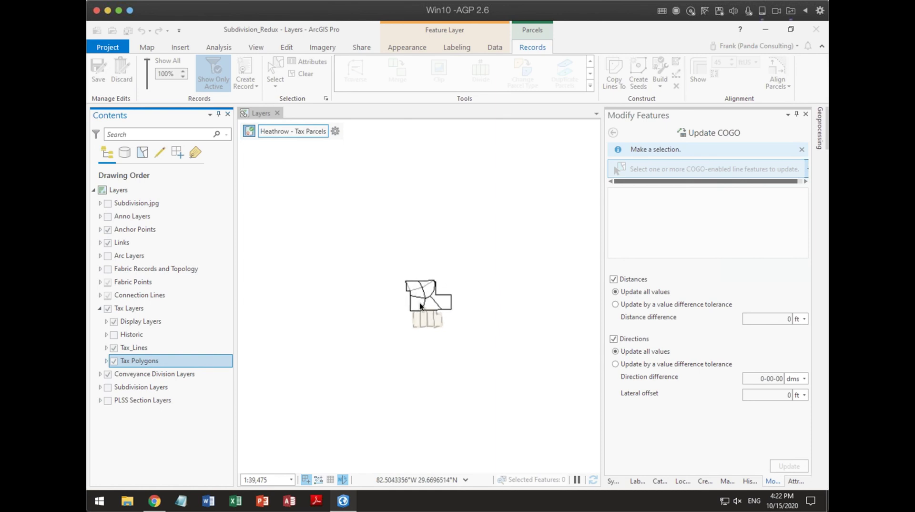
{"action": "scroll", "coordinate": [424, 299], "scroll_direction": "up", "scroll_amount": 3}
{"action": "scroll", "coordinate": [467, 335], "scroll_direction": "up", "scroll_amount": 1}
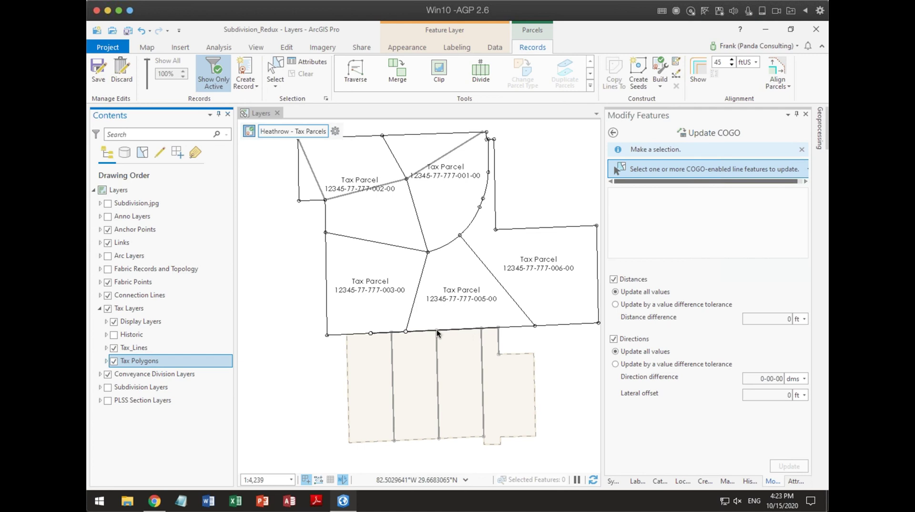
{"action": "left_click", "coordinate": [212, 72]}
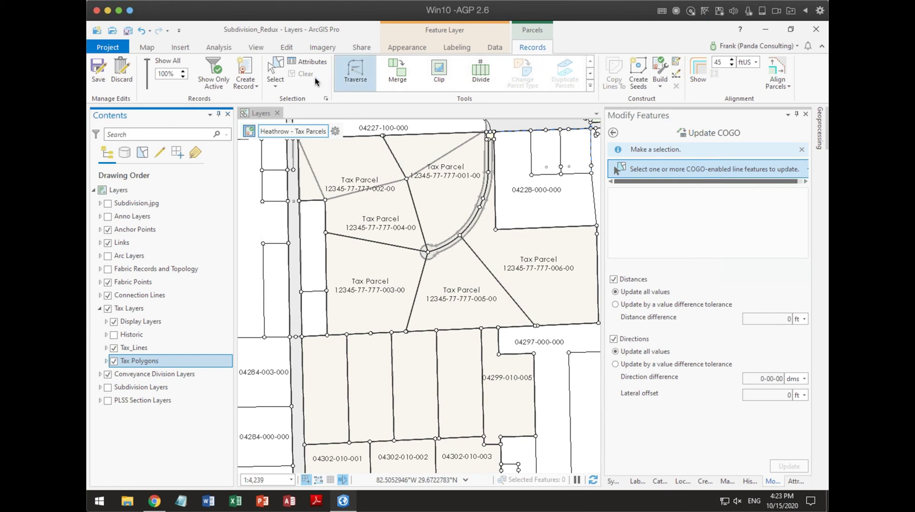
{"action": "left_click", "coordinate": [275, 72]}
{"action": "left_click_drag", "start_coordinate": [309, 178], "coordinate": [393, 211]}
{"action": "left_click_drag", "start_coordinate": [377, 169], "coordinate": [385, 219]}
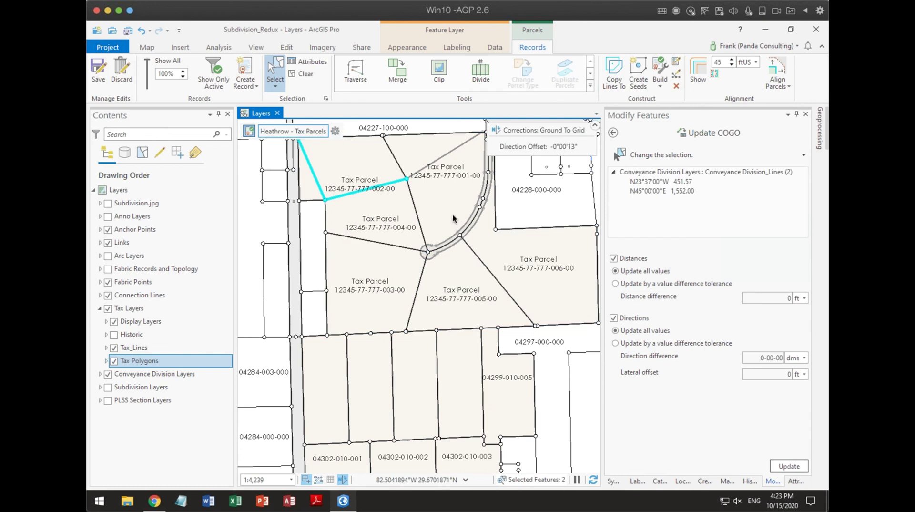
{"action": "left_click", "coordinate": [666, 83]}
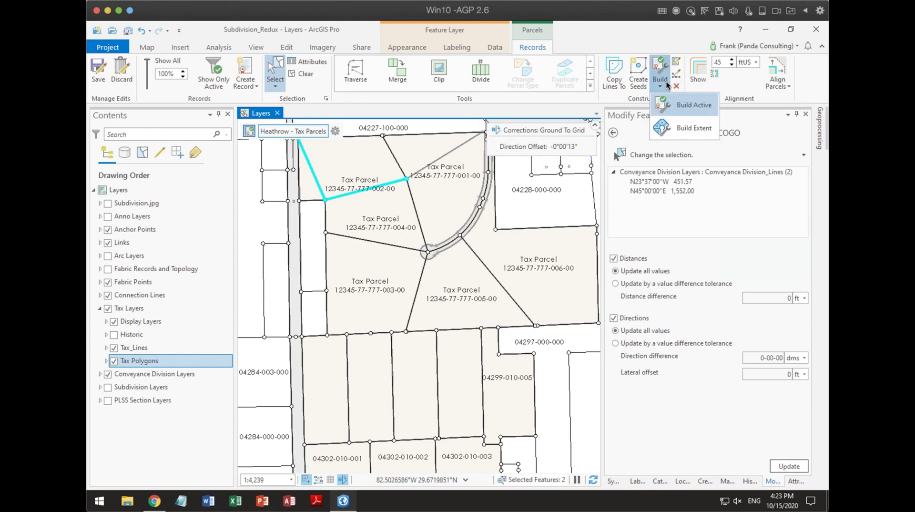
{"action": "left_click", "coordinate": [676, 86]}
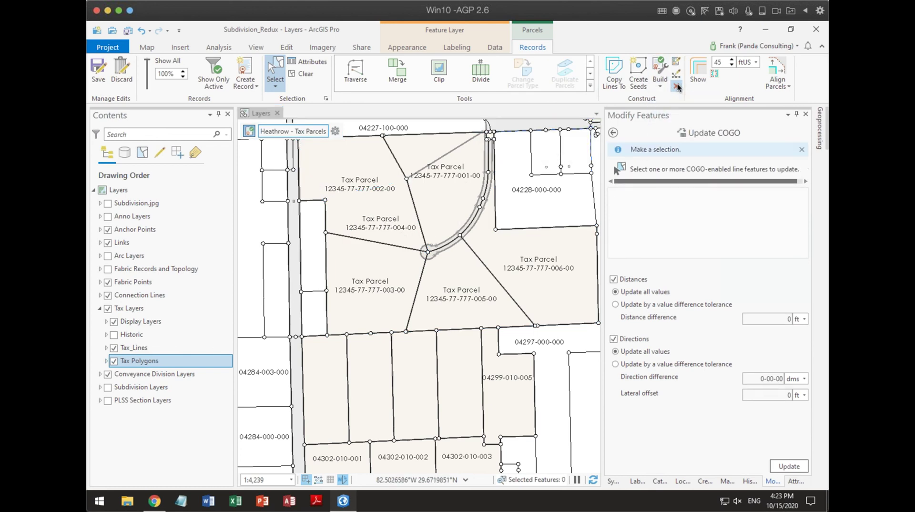
{"action": "left_click", "coordinate": [424, 162]}
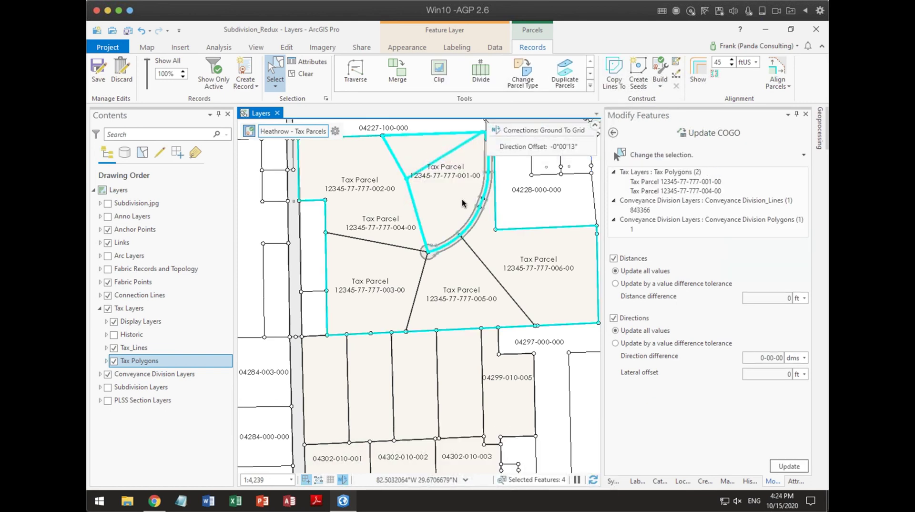
{"action": "left_click", "coordinate": [508, 180]}
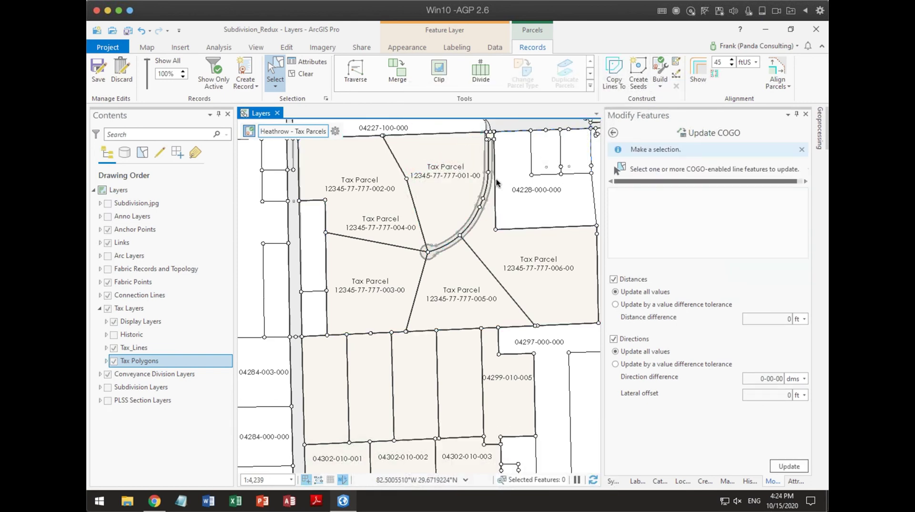
- Examine Tract A where the subdivision road meets the northern boundary, and the tax parcels surrounding it
{"action": "left_click_drag", "start_coordinate": [489, 180], "coordinate": [462, 190]}
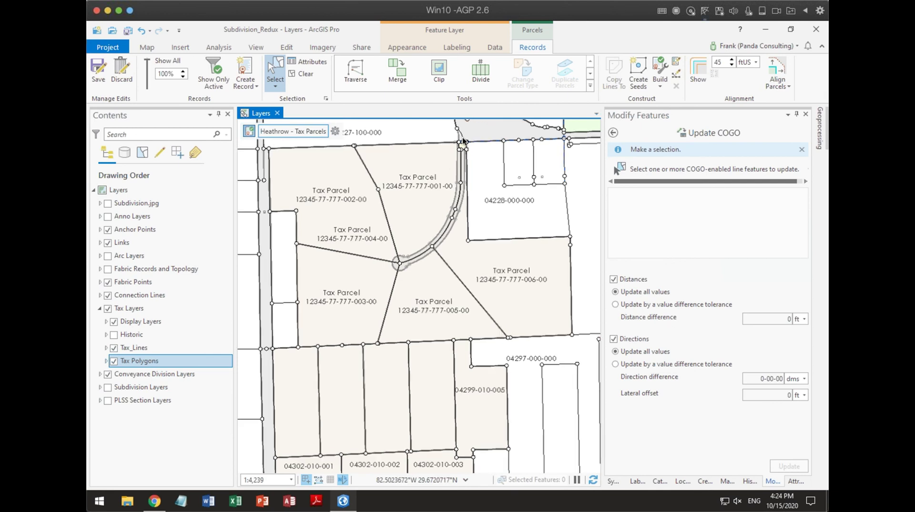
{"action": "scroll", "coordinate": [461, 140], "scroll_direction": "up", "scroll_amount": 3}
{"action": "scroll", "coordinate": [416, 351], "scroll_direction": "up", "scroll_amount": 2}
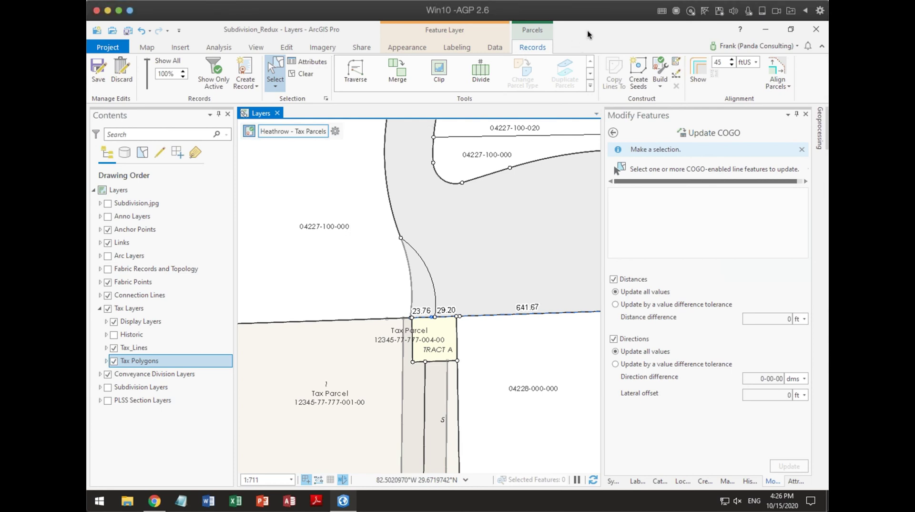
{"action": "scroll", "coordinate": [370, 239], "scroll_direction": "down", "scroll_amount": 1}
{"action": "scroll", "coordinate": [371, 238], "scroll_direction": "down", "scroll_amount": 3}
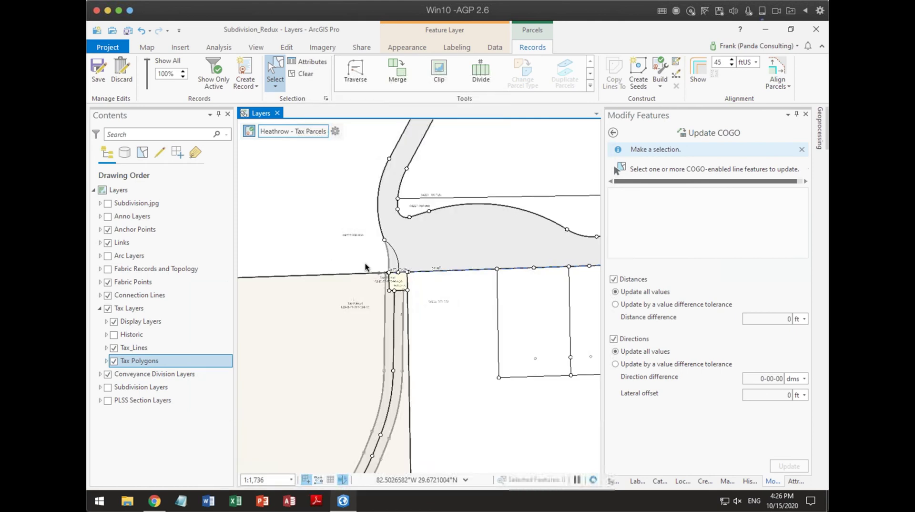
{"action": "left_click_drag", "start_coordinate": [365, 267], "coordinate": [488, 277]}
{"action": "scroll", "coordinate": [488, 277], "scroll_direction": "up", "scroll_amount": 1}
{"action": "scroll", "coordinate": [445, 301], "scroll_direction": "down", "scroll_amount": 2}
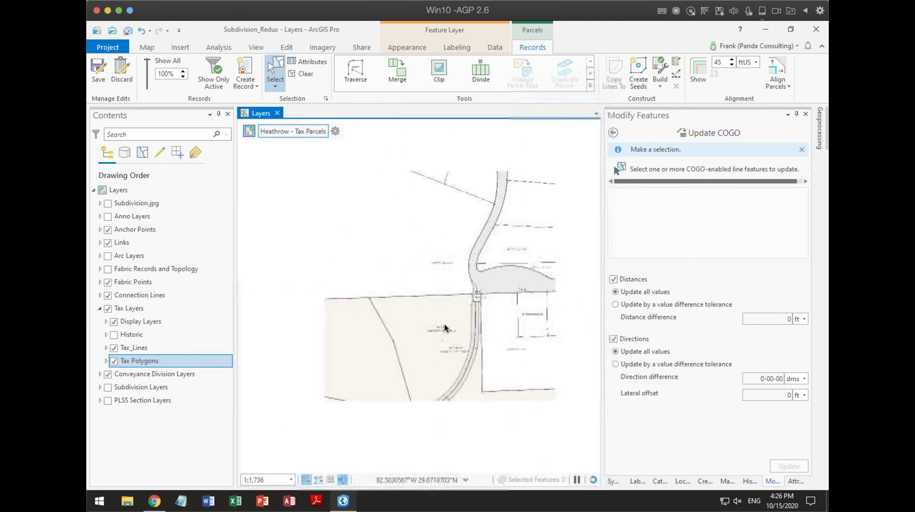
{"action": "scroll", "coordinate": [416, 293], "scroll_direction": "up", "scroll_amount": 2}
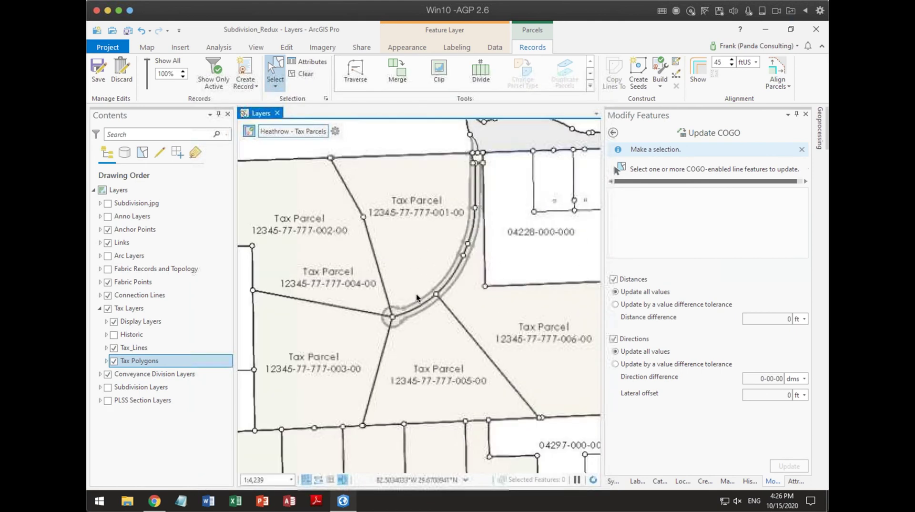
{"action": "scroll", "coordinate": [416, 293], "scroll_direction": "down", "scroll_amount": 1}
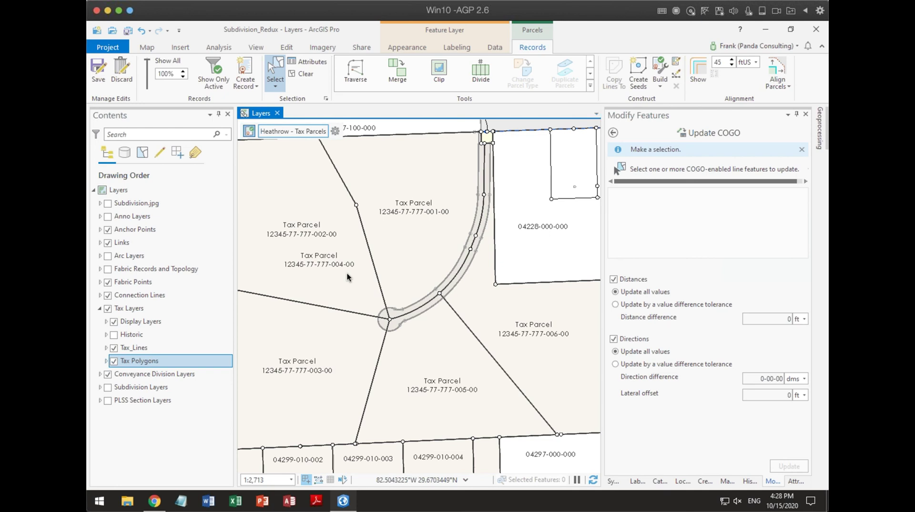
{"action": "scroll", "coordinate": [366, 238], "scroll_direction": "down", "scroll_amount": 3}
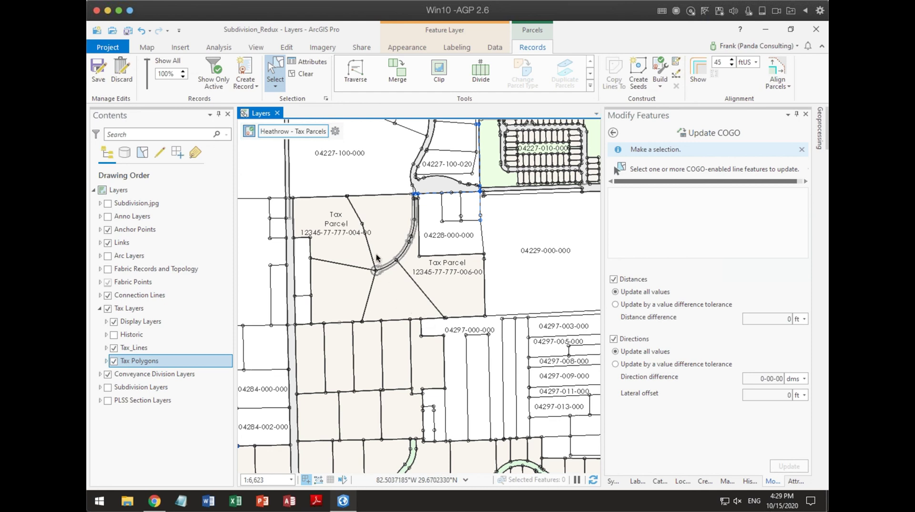
{"action": "scroll", "coordinate": [376, 258], "scroll_direction": "up", "scroll_amount": 3}
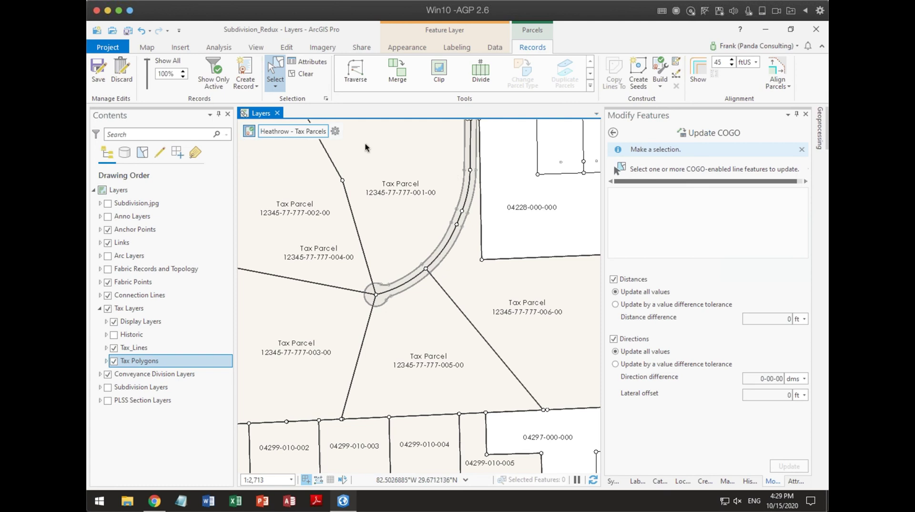
- Review all parcel records within the map extent in Manage Records, and return to the record search options
{"action": "left_click", "coordinate": [335, 131]}
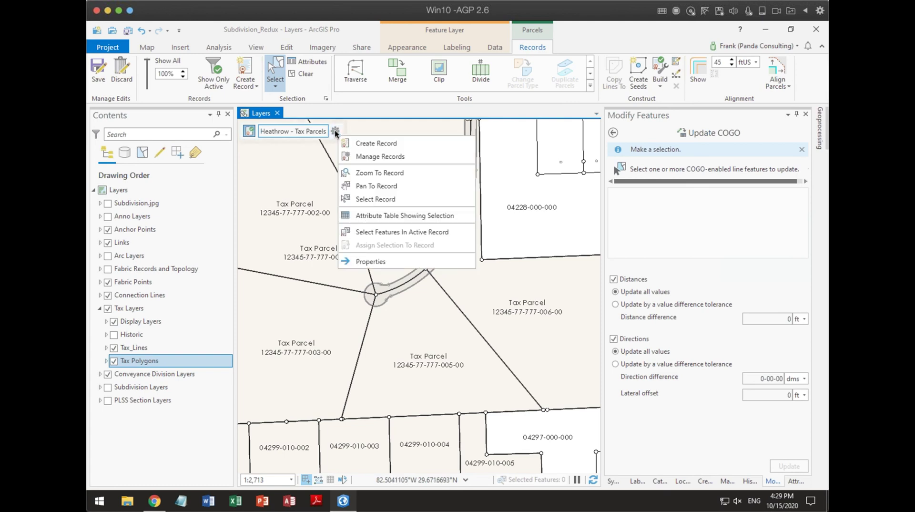
{"action": "left_click", "coordinate": [370, 157]}
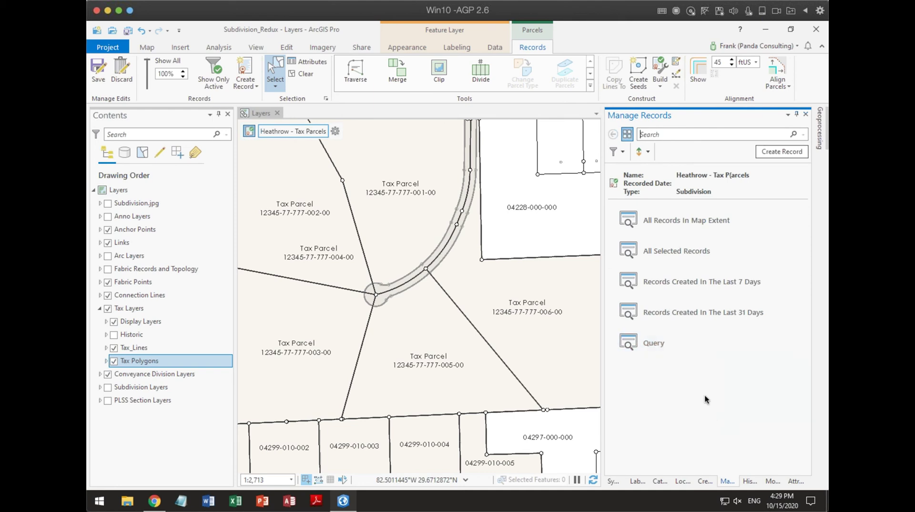
{"action": "left_click", "coordinate": [672, 221]}
{"action": "left_click", "coordinate": [763, 416]}
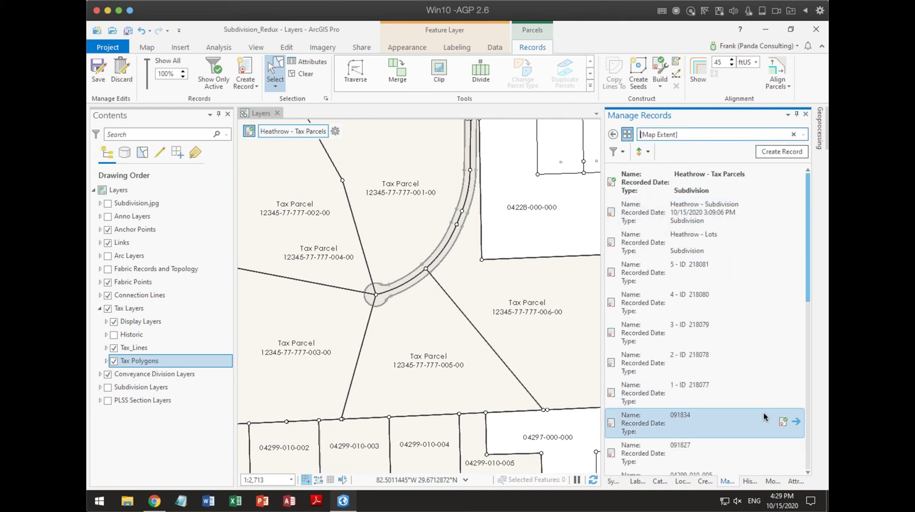
{"action": "scroll", "coordinate": [760, 407], "scroll_direction": "down", "scroll_amount": 5}
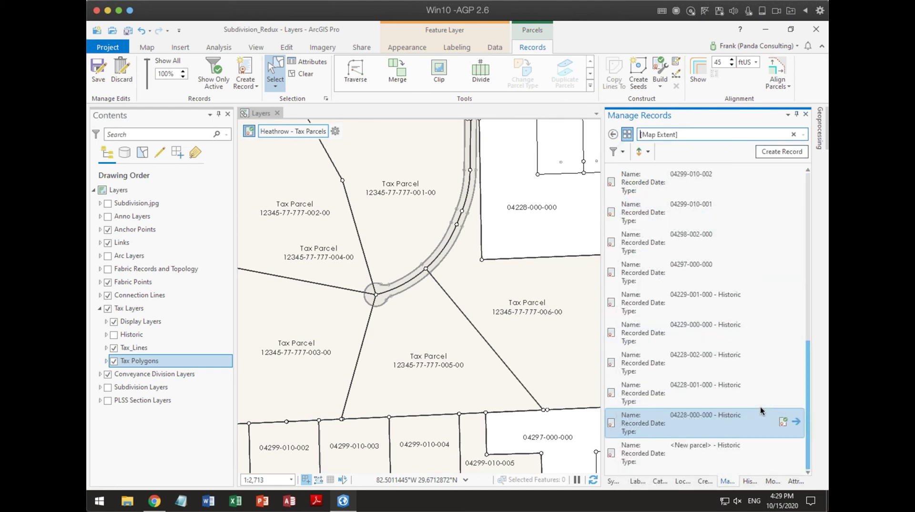
{"action": "scroll", "coordinate": [760, 404], "scroll_direction": "up", "scroll_amount": 5}
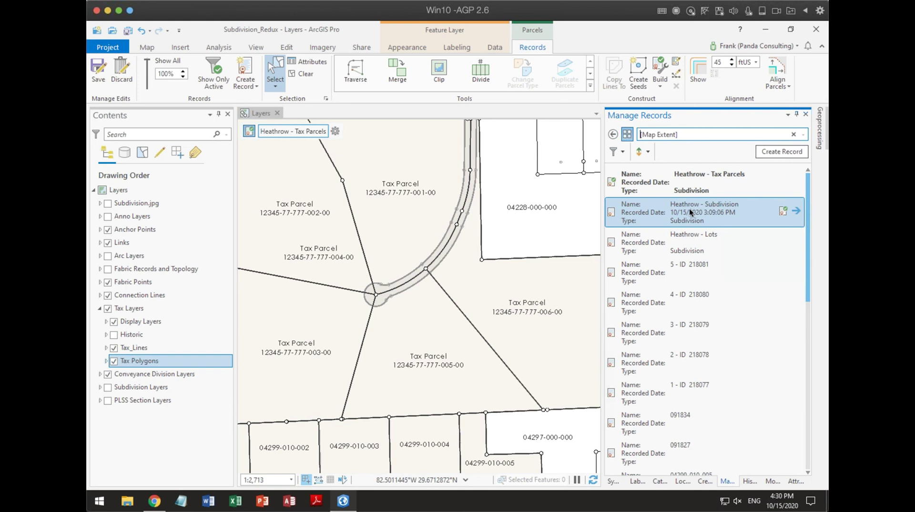
{"action": "left_click", "coordinate": [613, 134]}
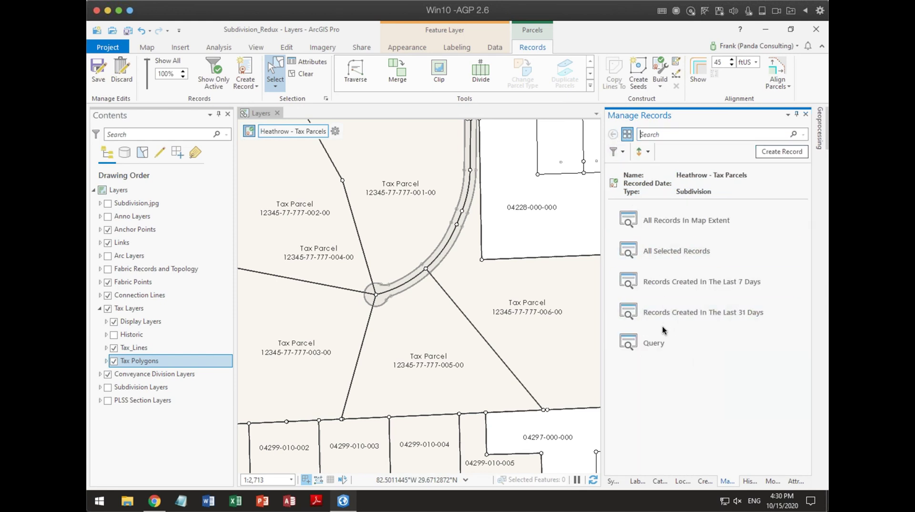
- View the attribute query option for finding records and dismiss it without running a query
{"action": "left_click", "coordinate": [650, 343]}
{"action": "left_click", "coordinate": [461, 257]}
{"action": "left_click", "coordinate": [559, 324]}
- Build the parcel fabric for the map extent covering the whole Heathrow subdivision
{"action": "scroll", "coordinate": [546, 232], "scroll_direction": "down", "scroll_amount": 3}
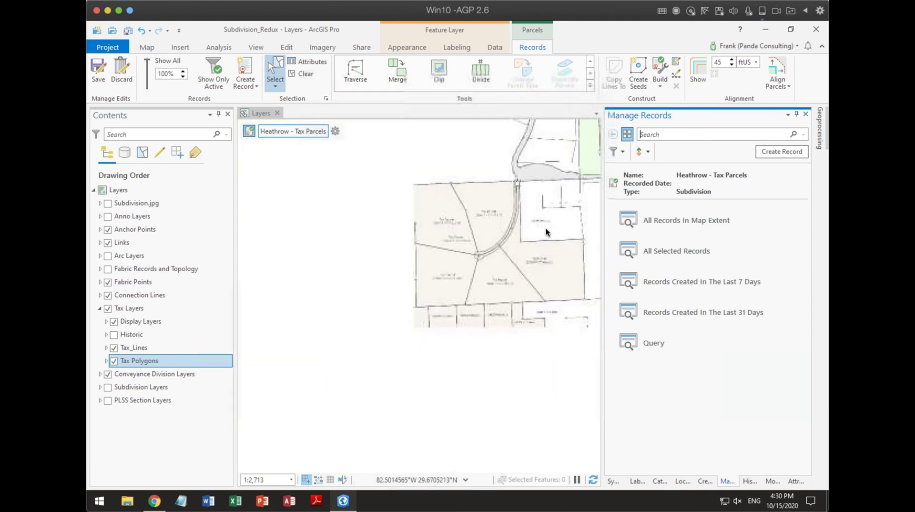
{"action": "left_click", "coordinate": [660, 88]}
{"action": "left_click", "coordinate": [657, 131]}
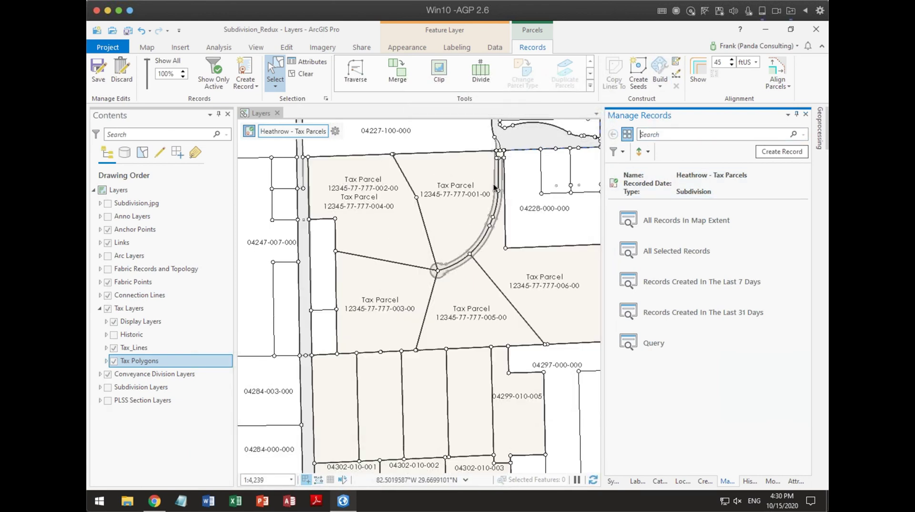
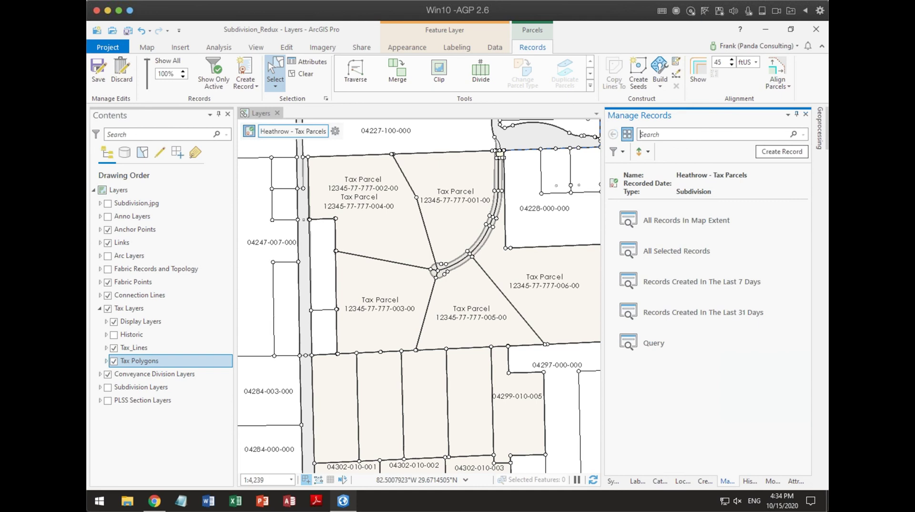
- Open the Align Features tool to view its tolerance, method and area options
{"action": "left_click", "coordinate": [783, 88]}
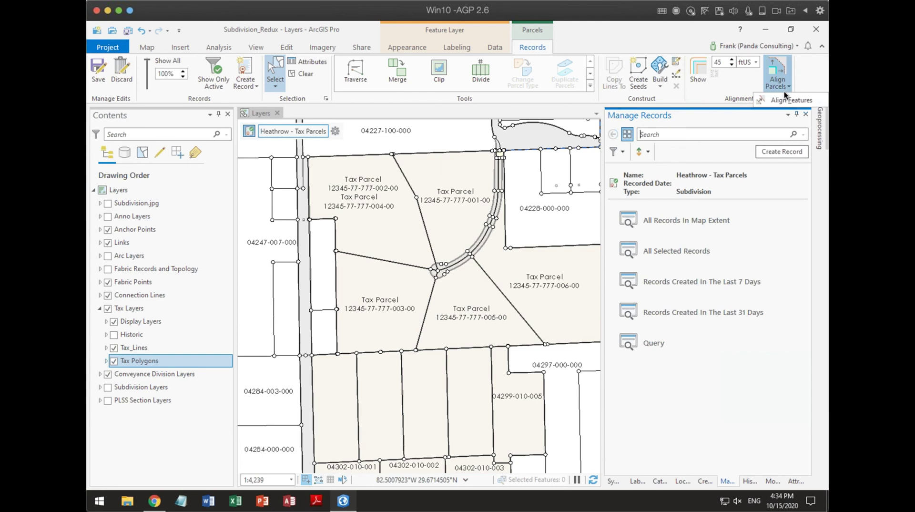
{"action": "left_click", "coordinate": [781, 100]}
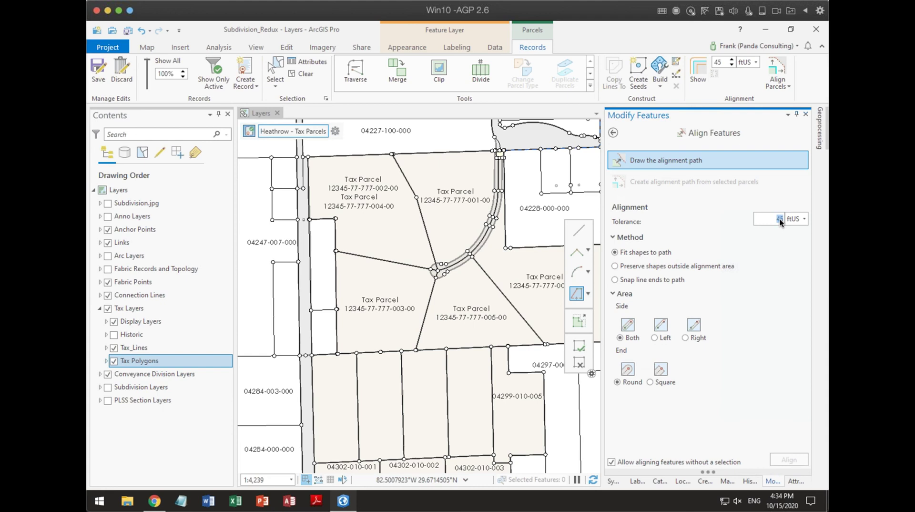
{"action": "left_click_drag", "start_coordinate": [549, 198], "coordinate": [418, 228]}
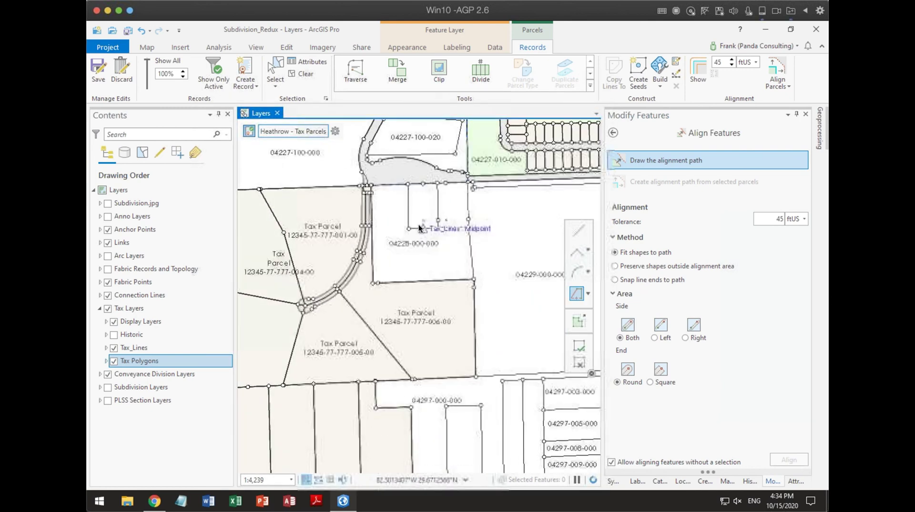
{"action": "scroll", "coordinate": [419, 228], "scroll_direction": "up", "scroll_amount": 3}
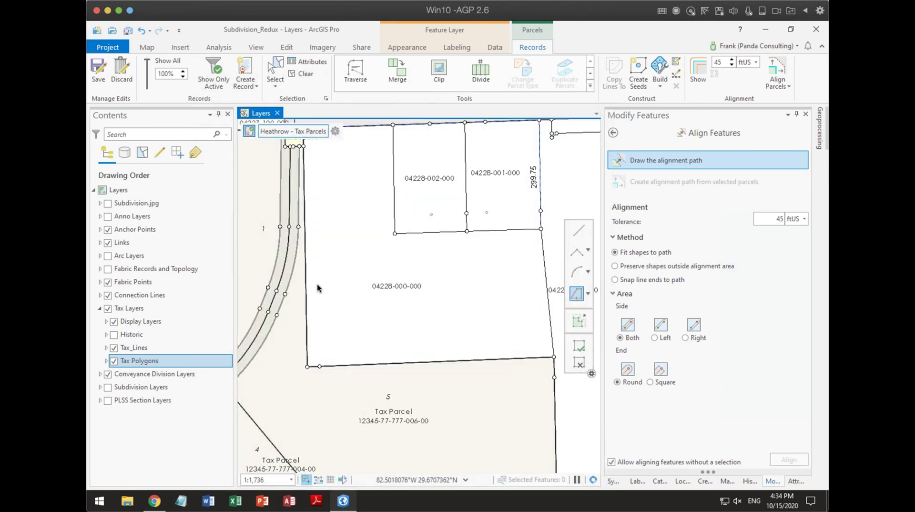
{"action": "left_click", "coordinate": [275, 71]}
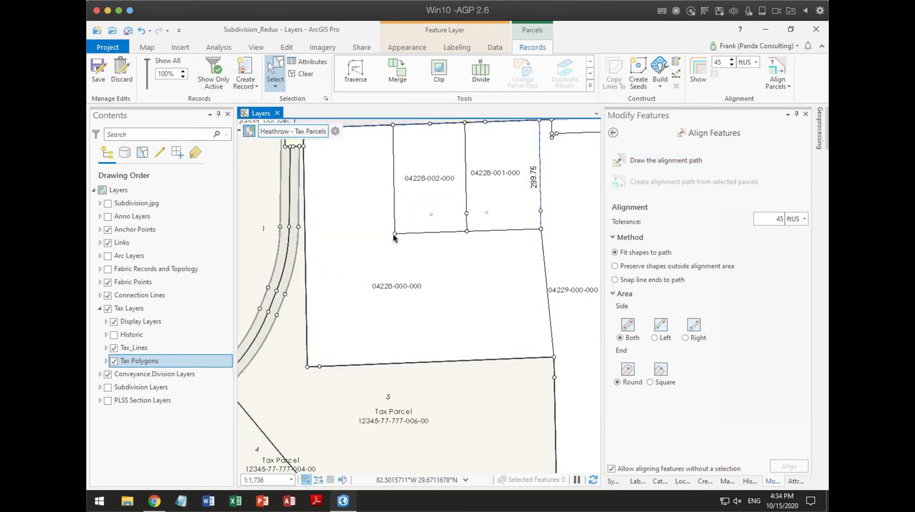
{"action": "left_click", "coordinate": [394, 234]}
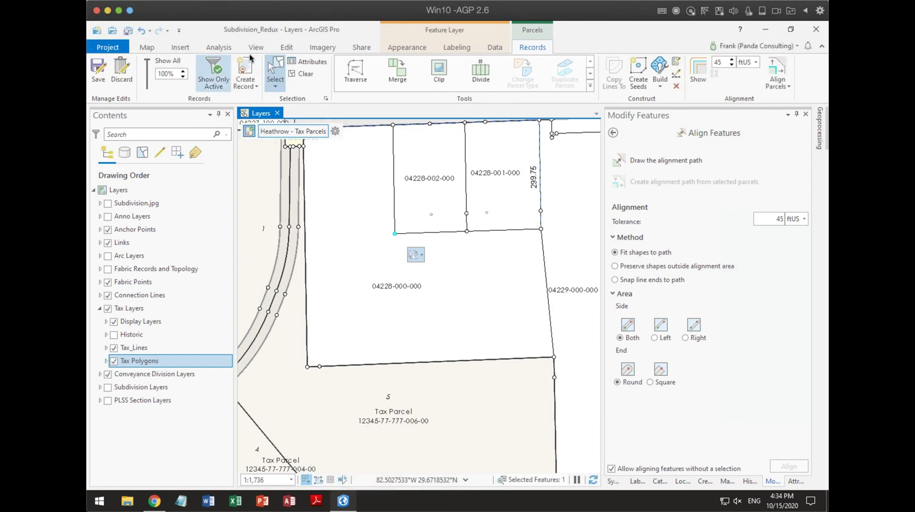
{"action": "left_click", "coordinate": [287, 49]}
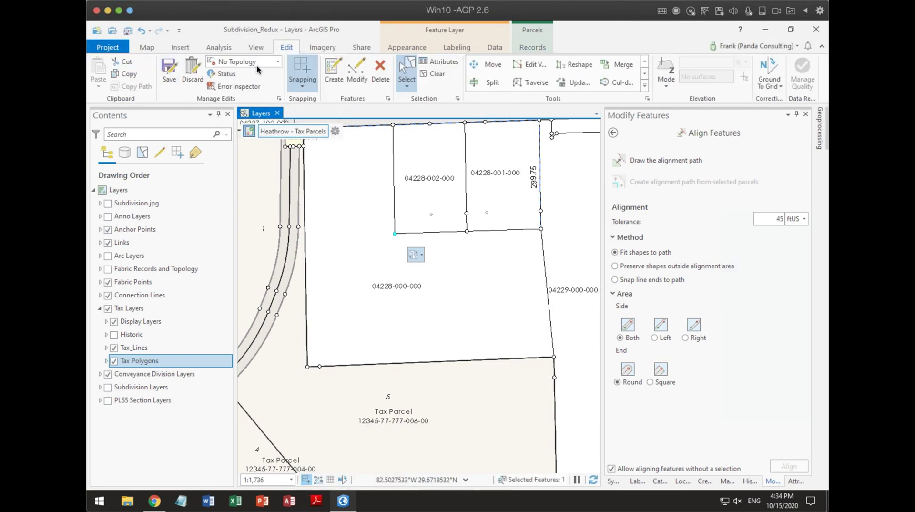
{"action": "left_click", "coordinate": [274, 62]}
{"action": "left_click", "coordinate": [259, 128]}
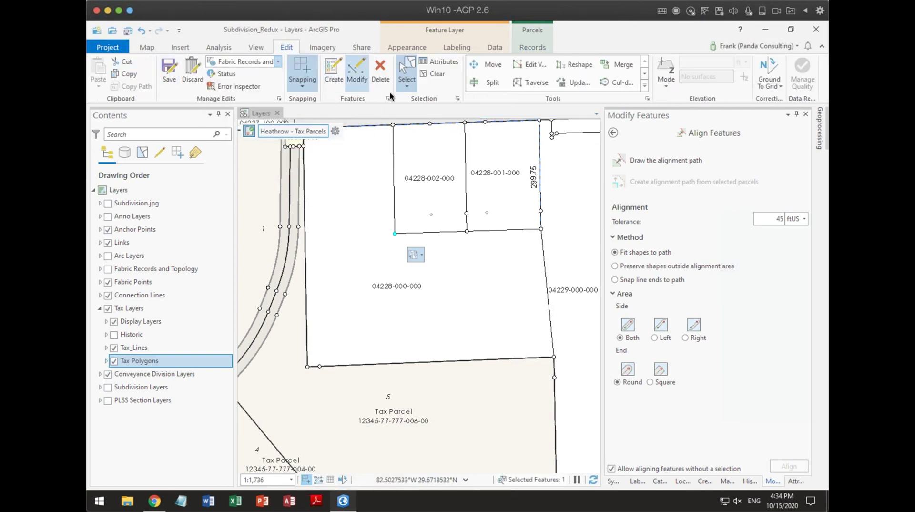
{"action": "right_click", "coordinate": [393, 234]}
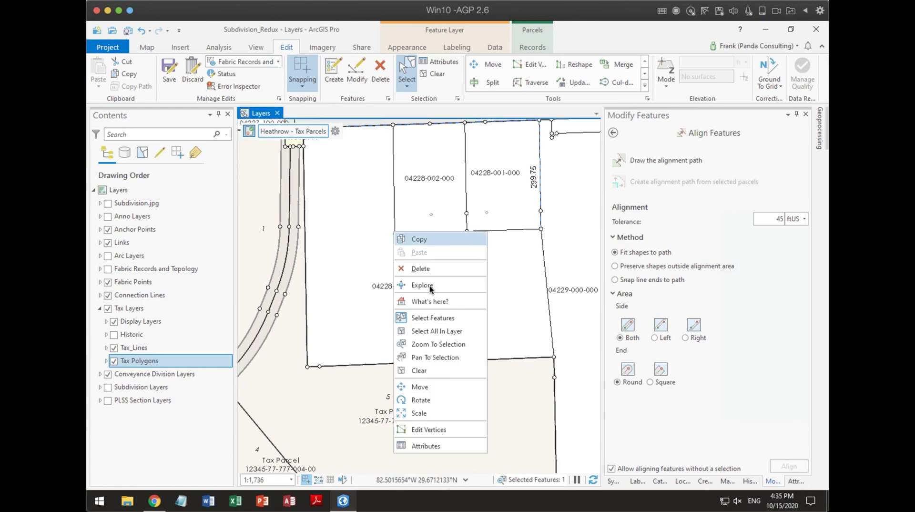
{"action": "left_click", "coordinate": [419, 387]}
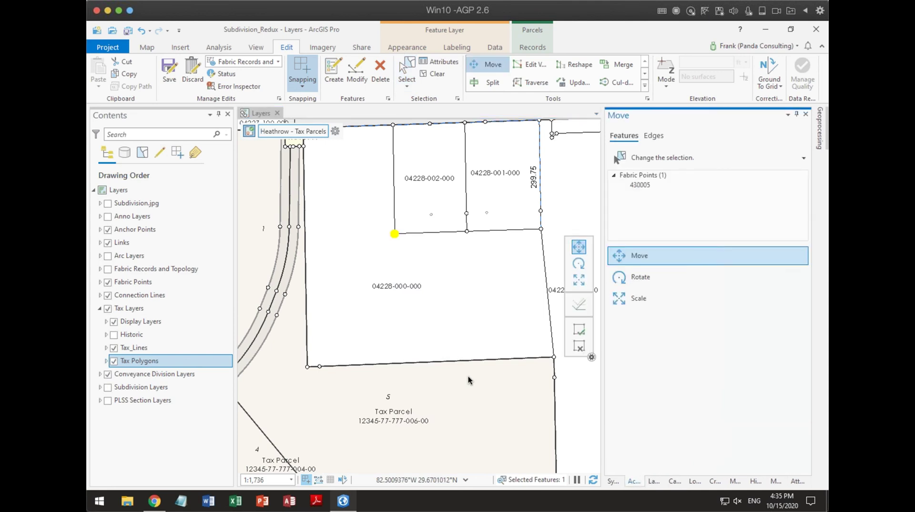
{"action": "left_click_drag", "start_coordinate": [395, 235], "coordinate": [330, 305]}
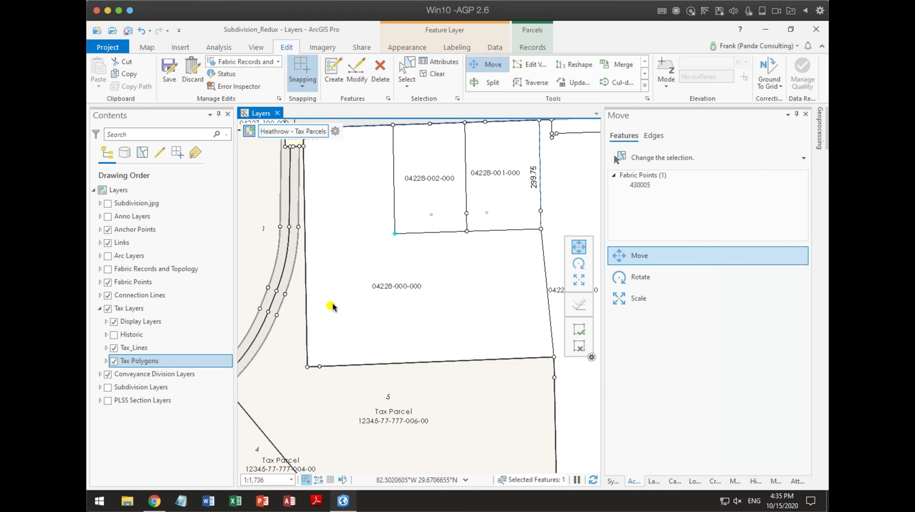
{"action": "left_click_drag", "start_coordinate": [329, 306], "coordinate": [395, 235]}
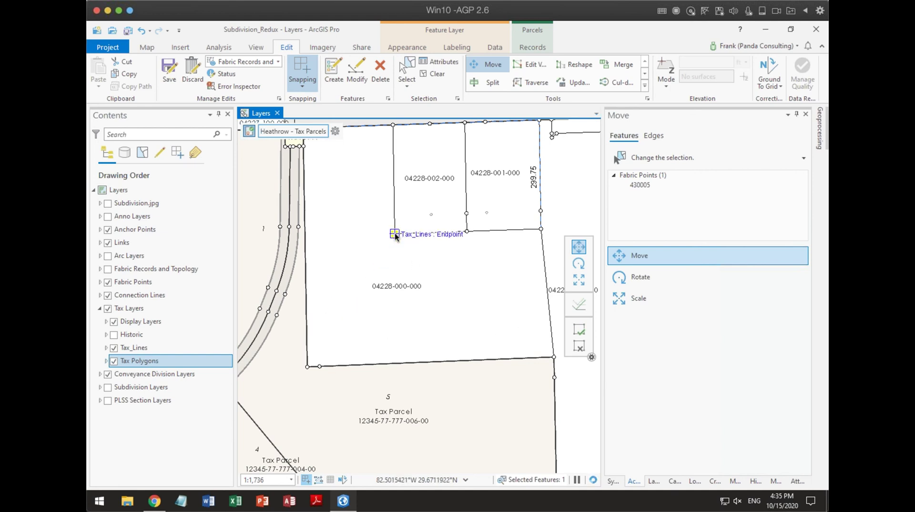
{"action": "right_click", "coordinate": [395, 234]}
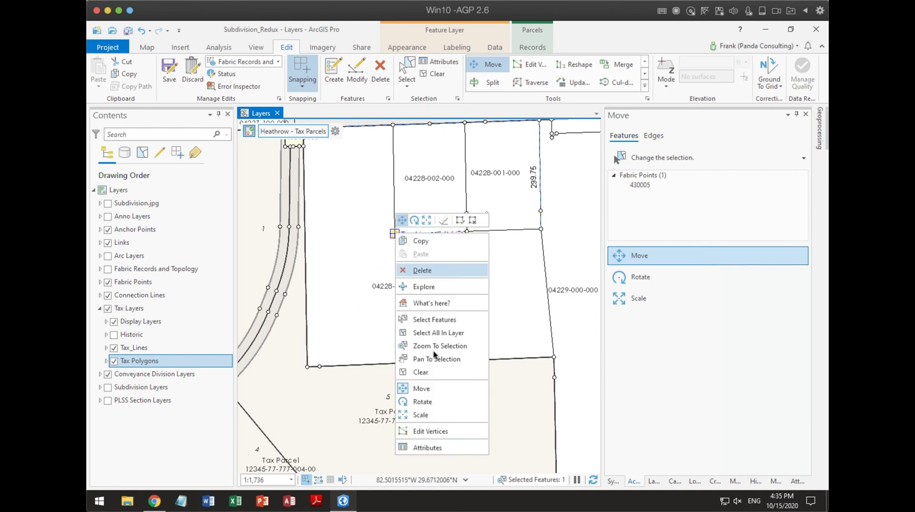
{"action": "left_click", "coordinate": [433, 385]}
{"action": "left_click_drag", "start_coordinate": [395, 235], "coordinate": [353, 269]}
{"action": "left_click", "coordinate": [577, 330]}
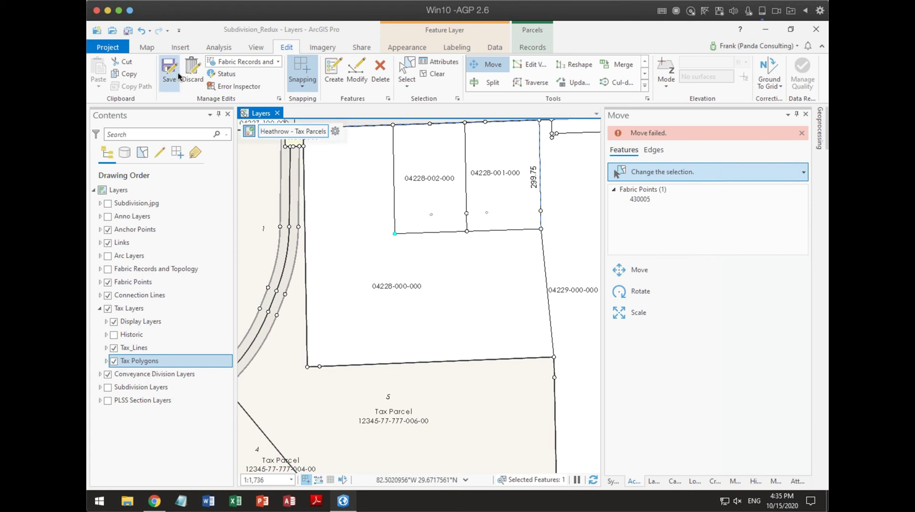
- Set topological editing to Map Topology and try to move the selected fabric point southwest again
{"action": "left_click", "coordinate": [242, 64]}
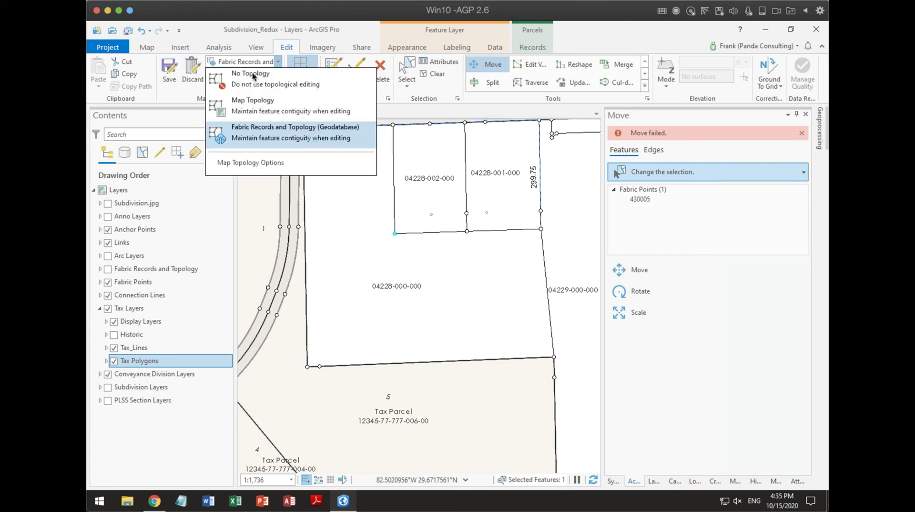
{"action": "left_click", "coordinate": [247, 98]}
{"action": "left_click", "coordinate": [397, 236]}
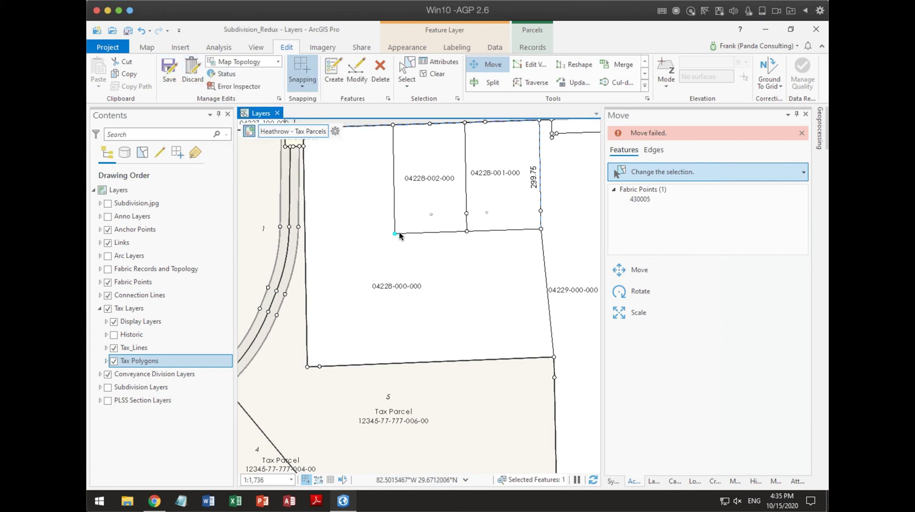
{"action": "right_click", "coordinate": [394, 236]}
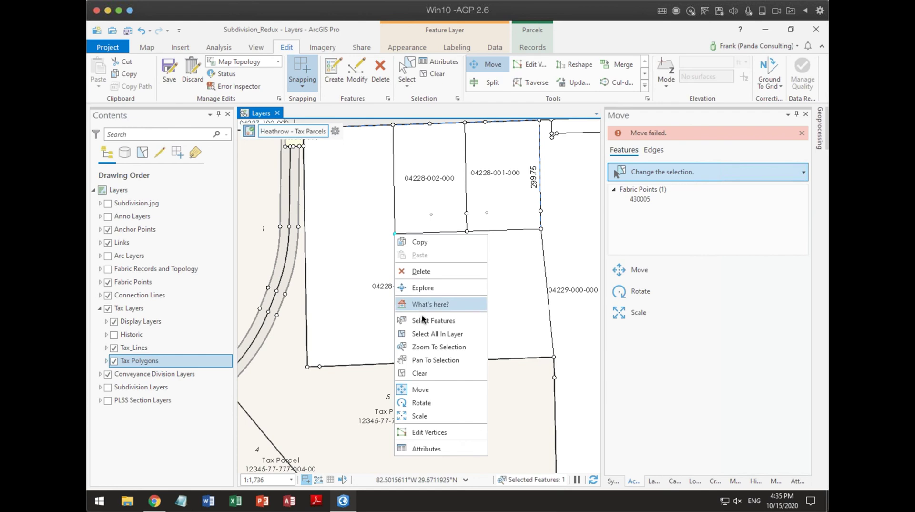
{"action": "left_click", "coordinate": [421, 389]}
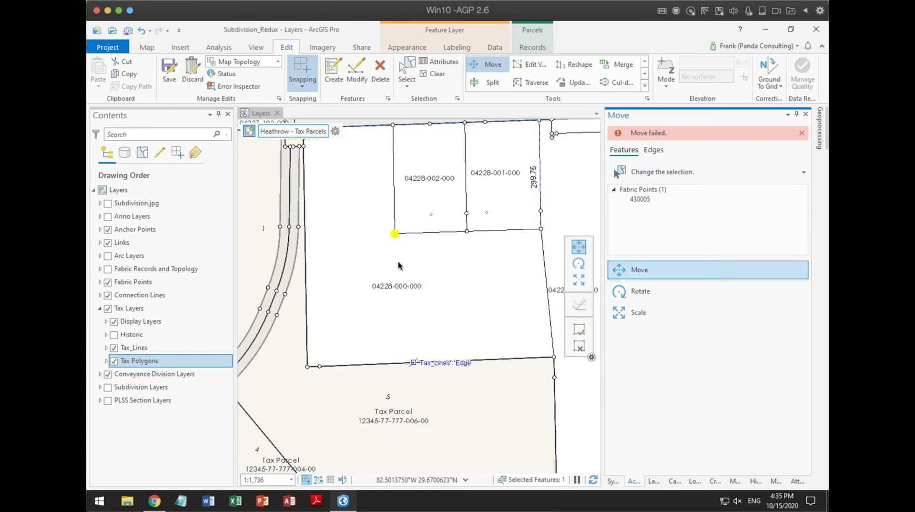
{"action": "left_click_drag", "start_coordinate": [394, 234], "coordinate": [358, 273]}
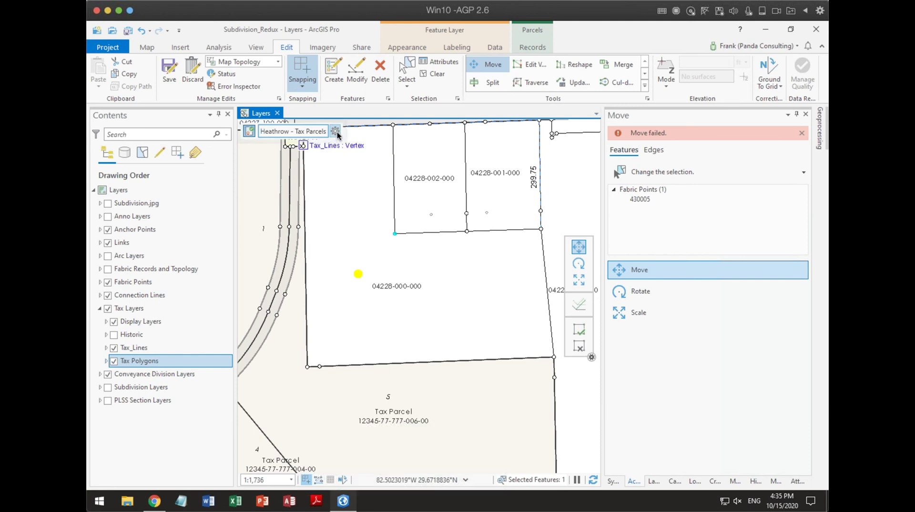
{"action": "left_click_drag", "start_coordinate": [395, 234], "coordinate": [370, 265]}
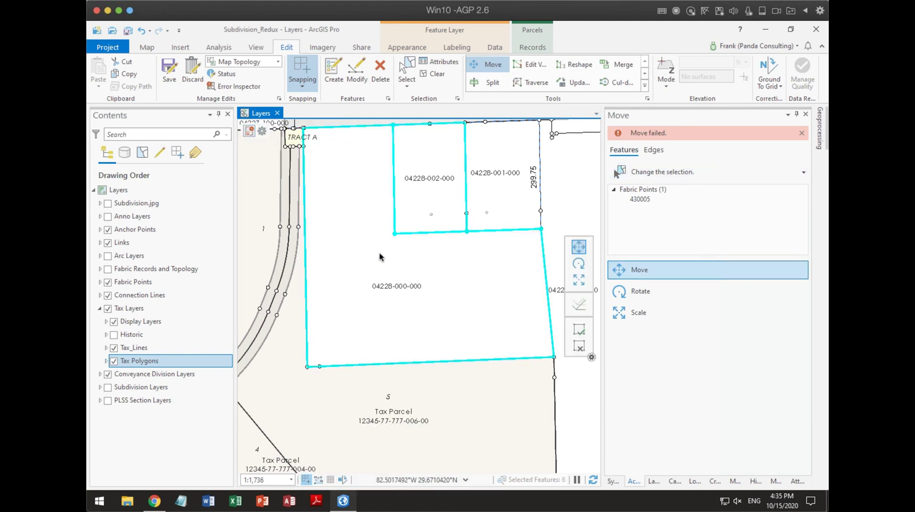
{"action": "left_click", "coordinate": [428, 246]}
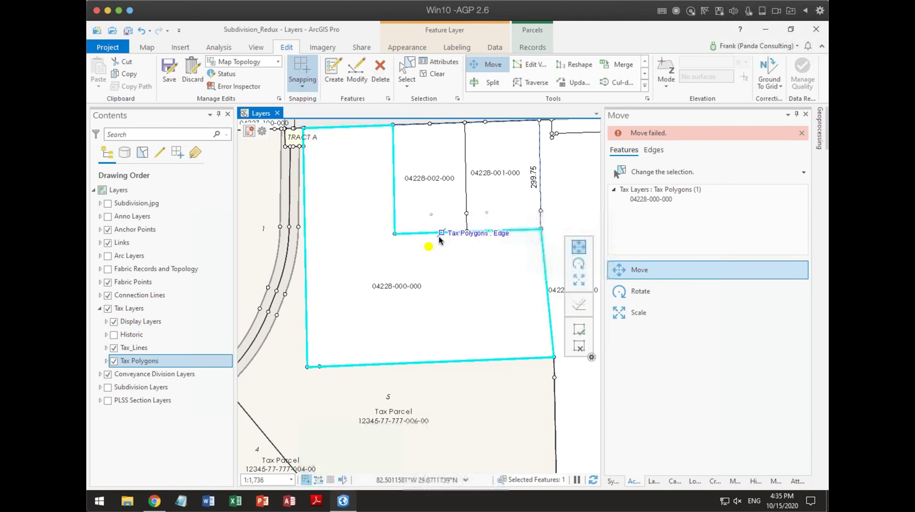
{"action": "left_click_drag", "start_coordinate": [436, 235], "coordinate": [434, 284]}
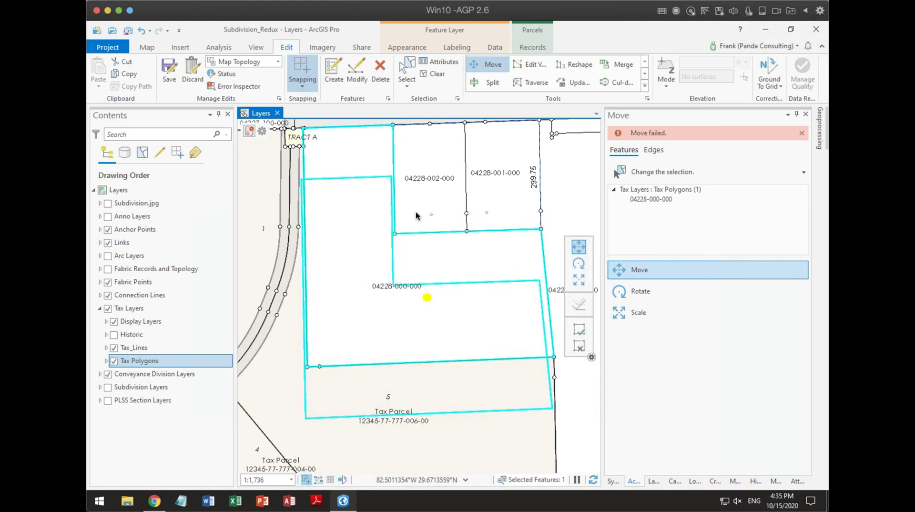
{"action": "left_click", "coordinate": [433, 74]}
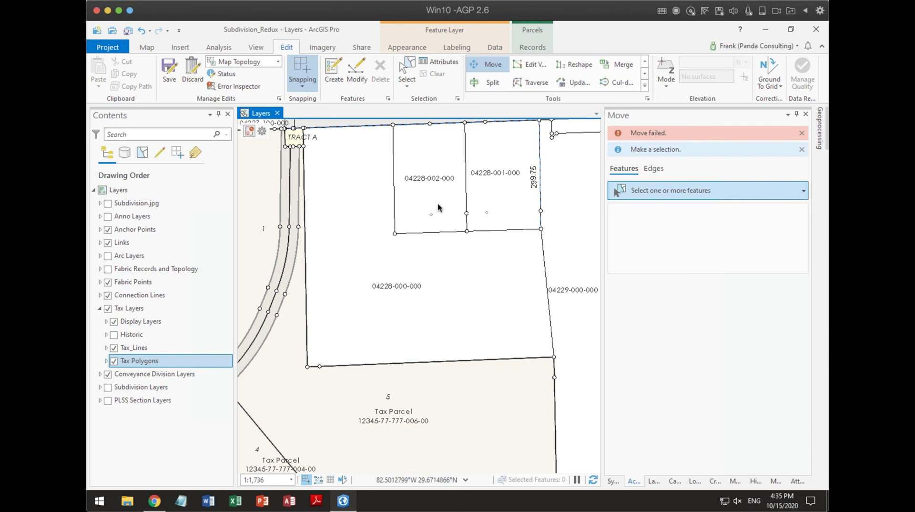
{"action": "left_click_drag", "start_coordinate": [363, 233], "coordinate": [316, 255]}
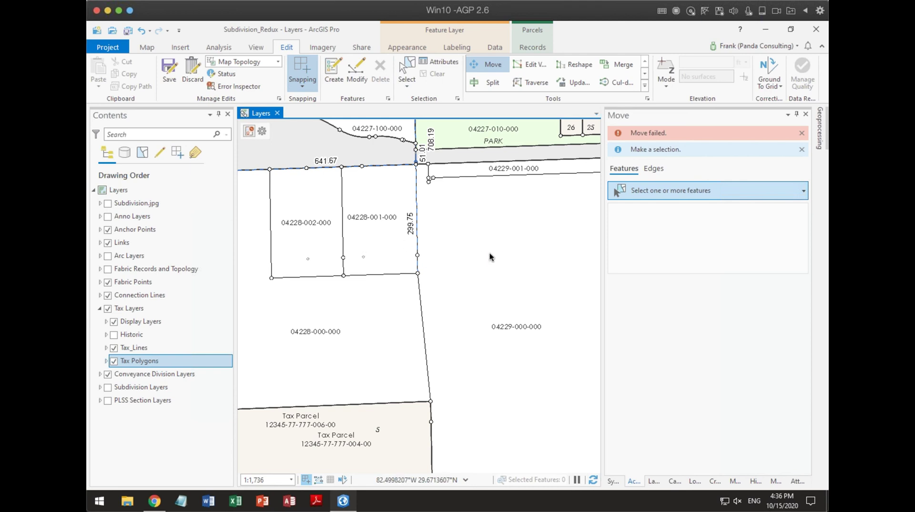
{"action": "scroll", "coordinate": [500, 255], "scroll_direction": "down", "scroll_amount": 2}
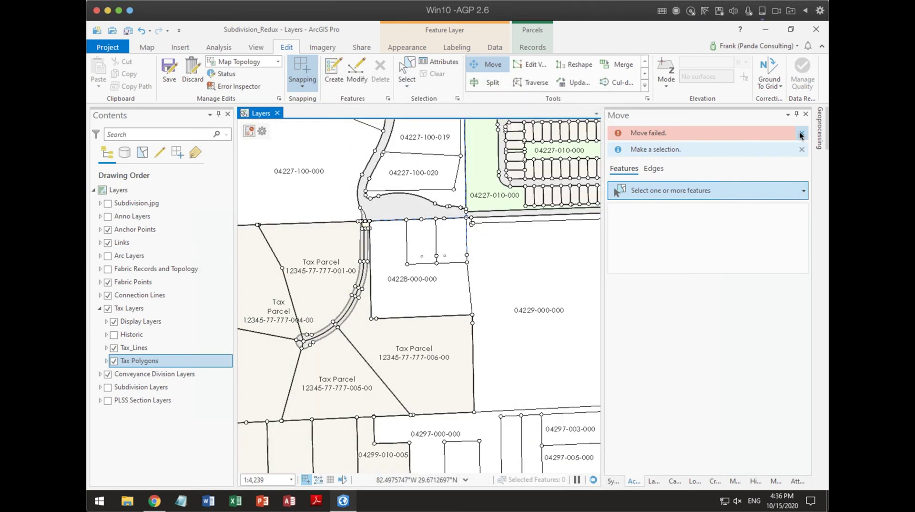